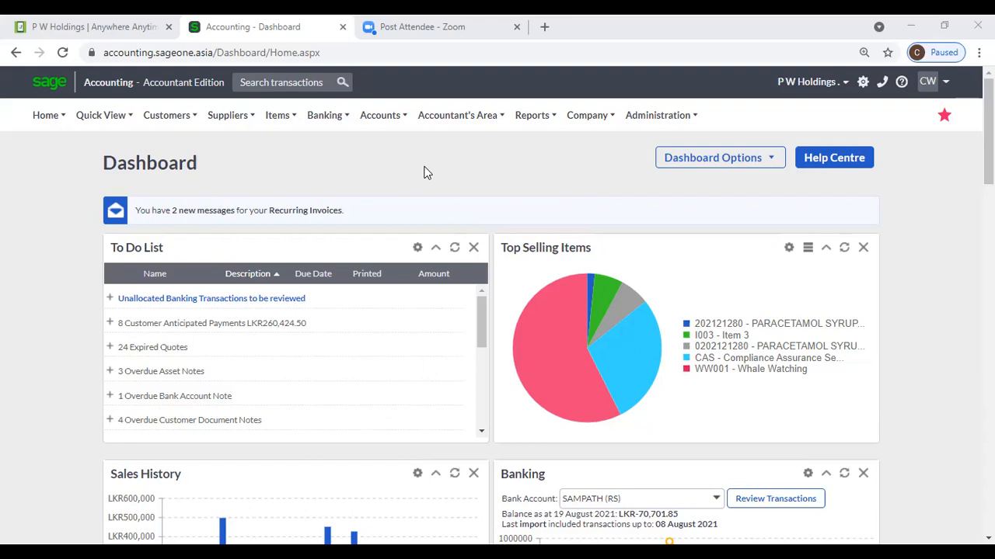
# - Browse the Accountant's area, Banking and Reports menus before returning to Banking
pyautogui.click(447, 115)
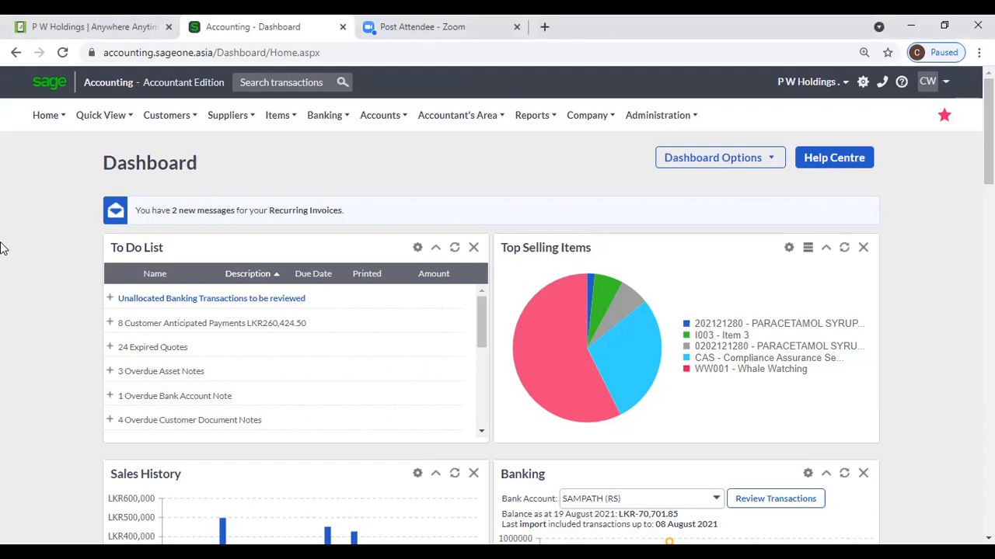
pyautogui.click(327, 118)
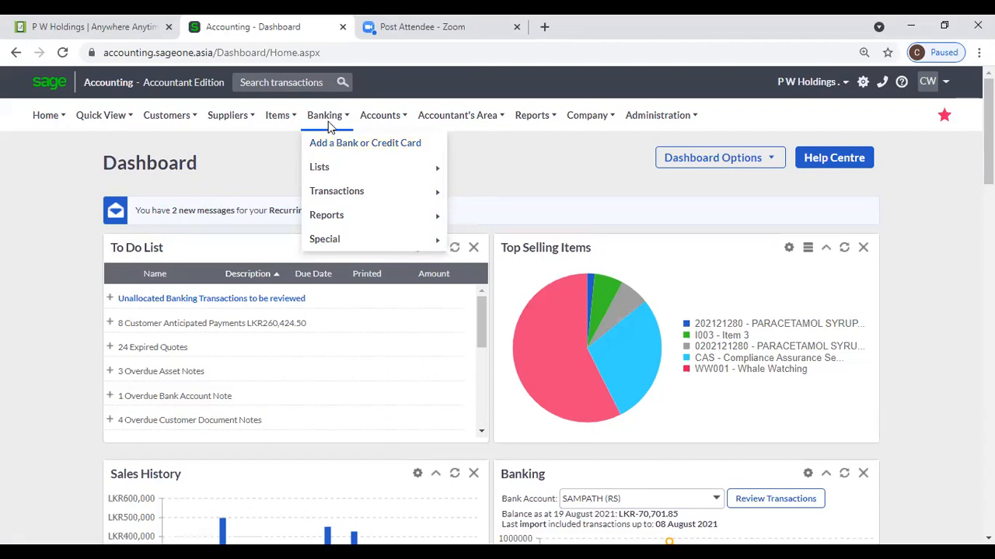
pyautogui.moveTo(339, 170)
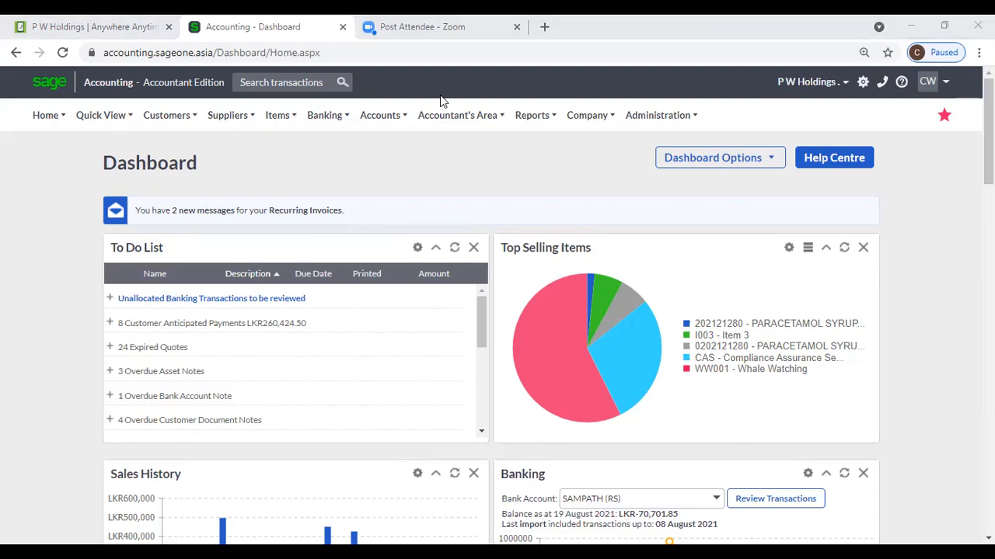
pyautogui.click(533, 116)
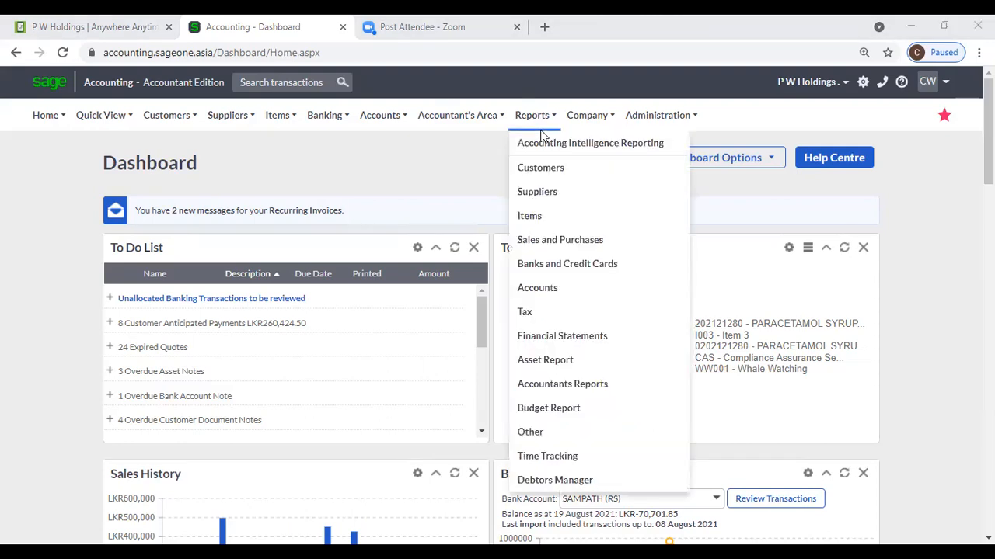
pyautogui.click(358, 131)
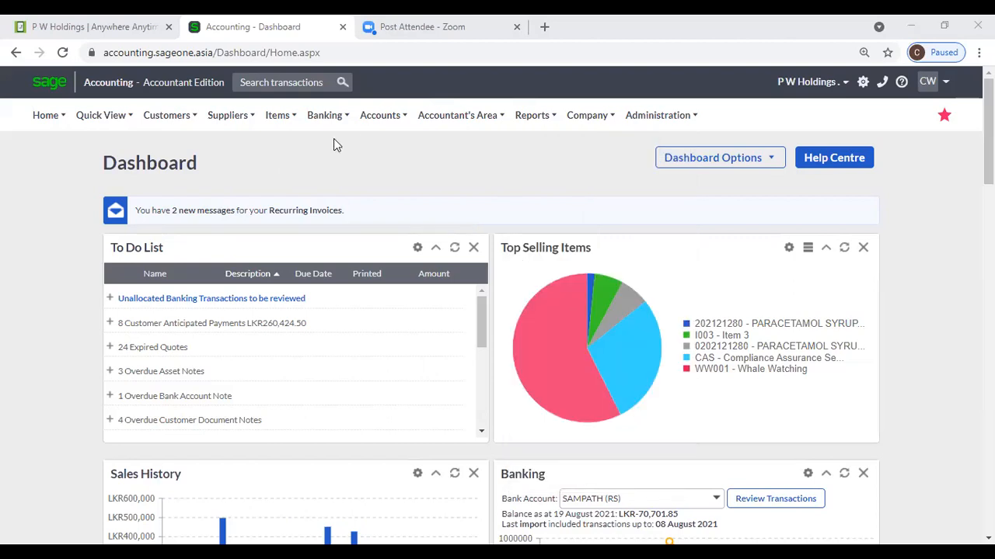
pyautogui.click(326, 118)
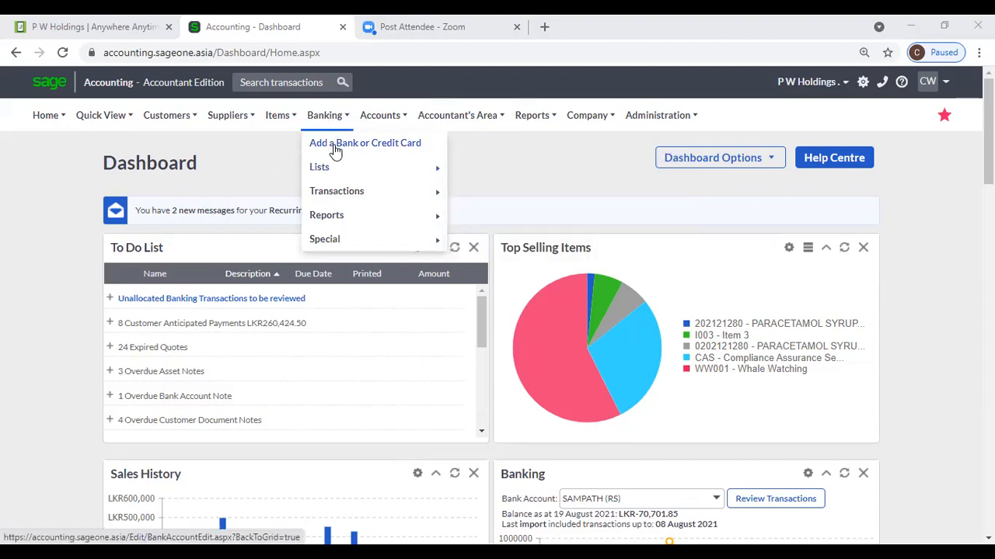
# - Start a new bank account, review its category options and keep Cash as default payment method
pyautogui.click(336, 150)
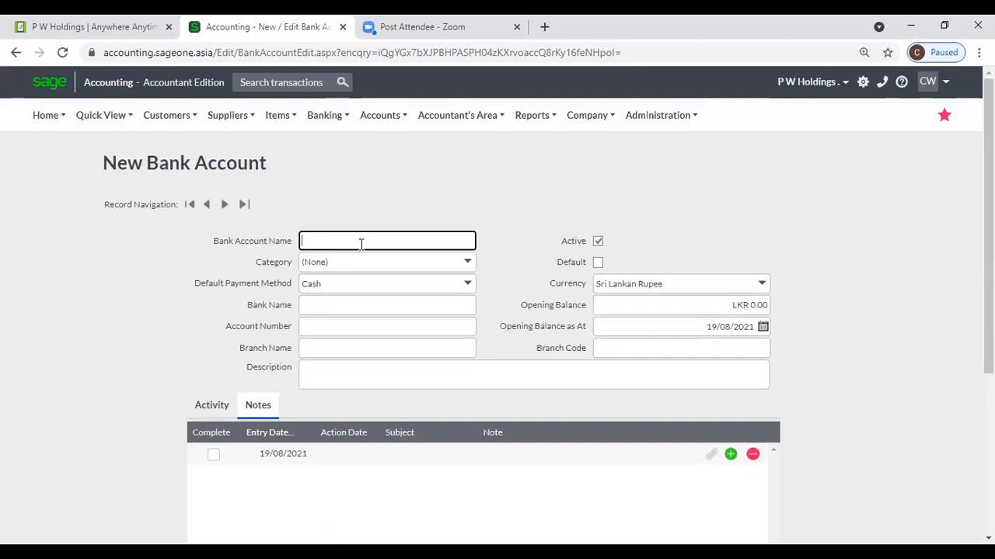
pyautogui.click(467, 263)
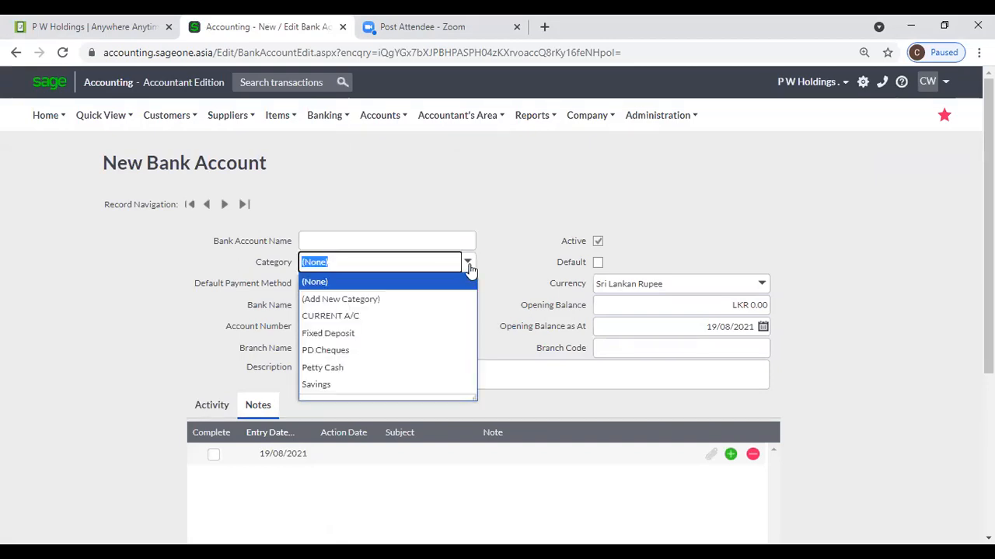
pyautogui.click(413, 300)
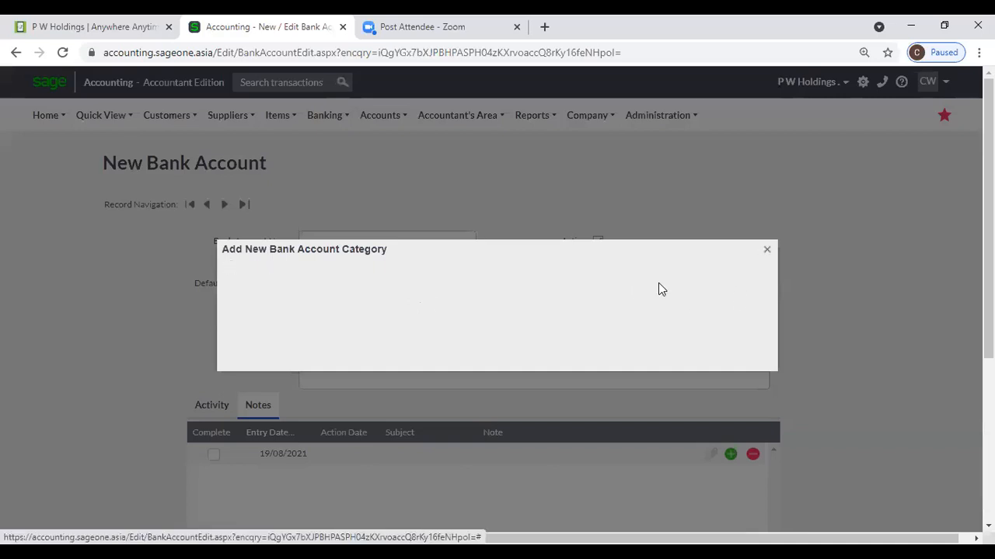
pyautogui.click(766, 251)
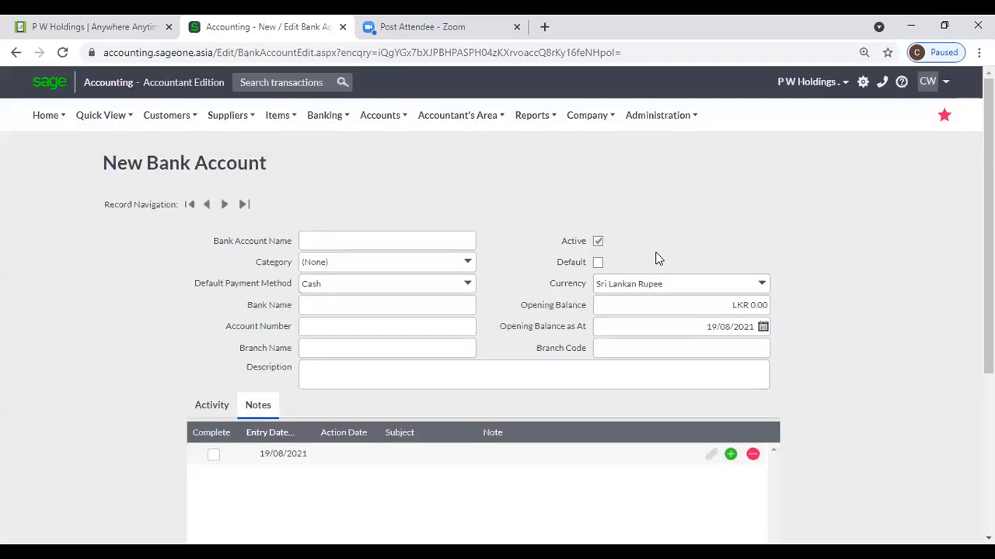
pyautogui.click(468, 286)
pyautogui.click(469, 286)
# - Check the bank name, account number and branch name suggestions, leaving branch code empty
pyautogui.click(467, 306)
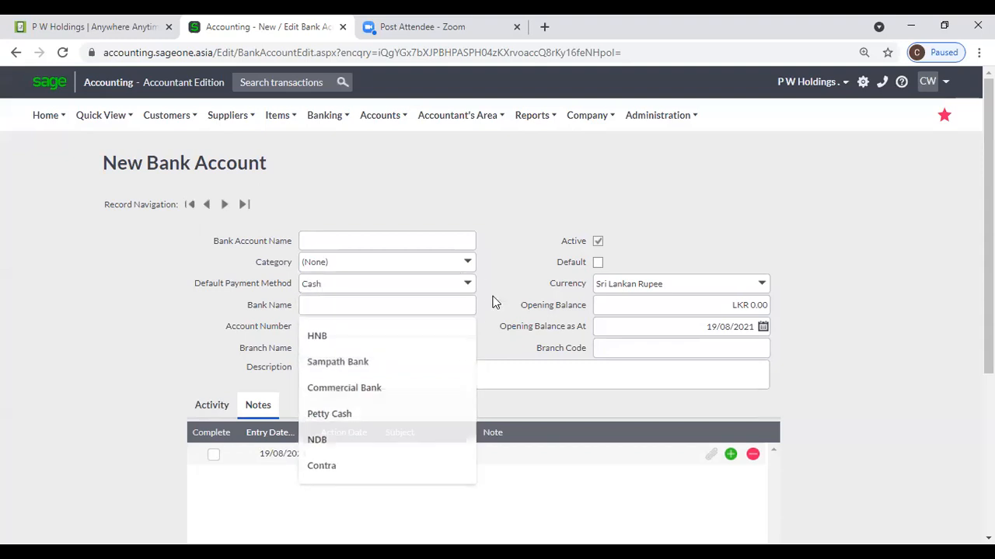
pyautogui.click(417, 332)
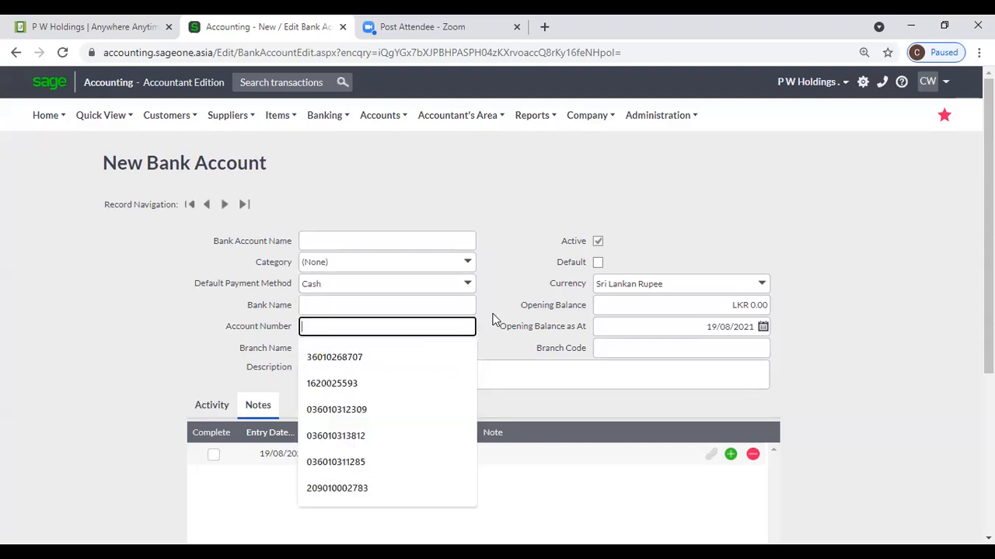
pyautogui.click(494, 319)
pyautogui.click(431, 350)
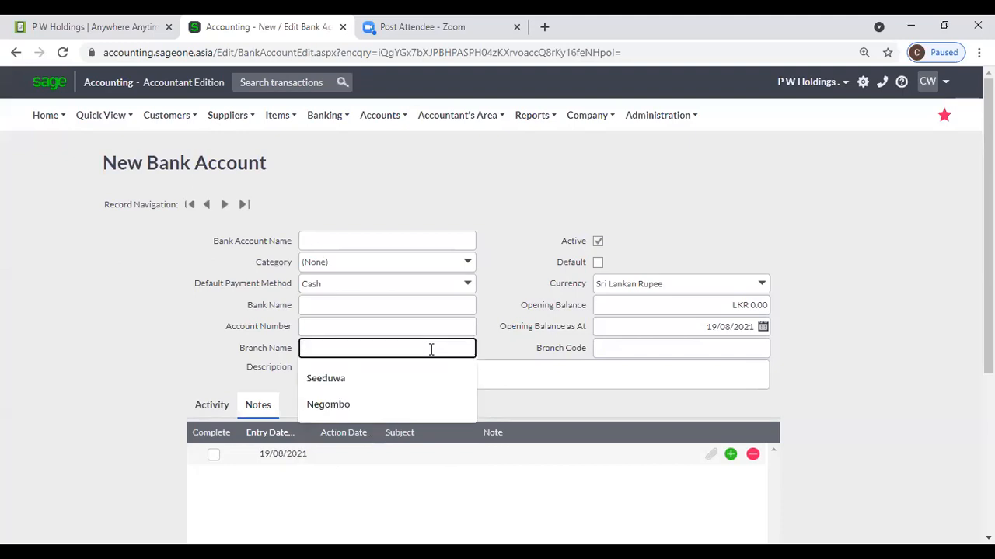
pyautogui.click(545, 333)
pyautogui.click(604, 349)
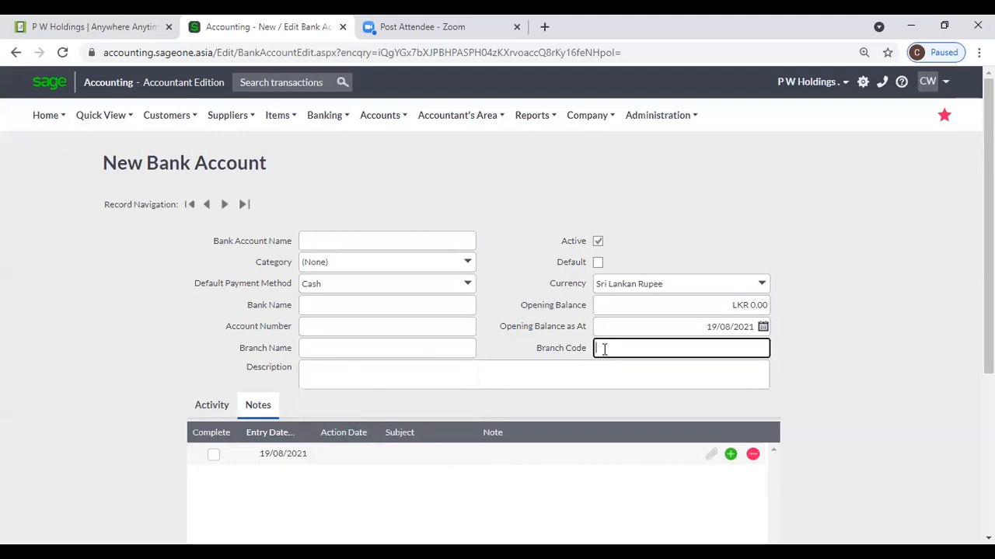
pyautogui.click(536, 238)
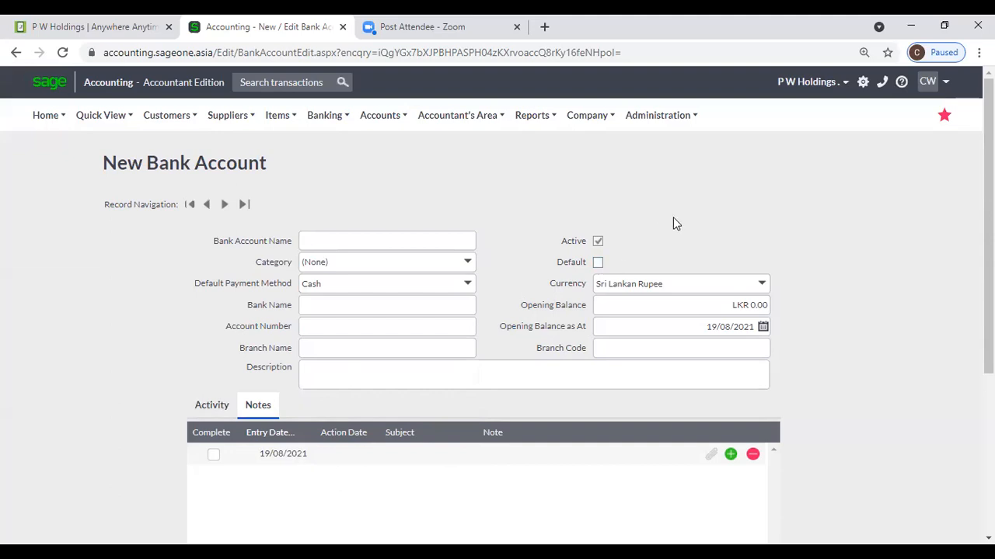
# - Keep Sri Lankan Rupee as currency and leave the opening balance at 0.00
pyautogui.click(766, 284)
pyautogui.click(763, 284)
pyautogui.click(770, 262)
pyautogui.click(746, 307)
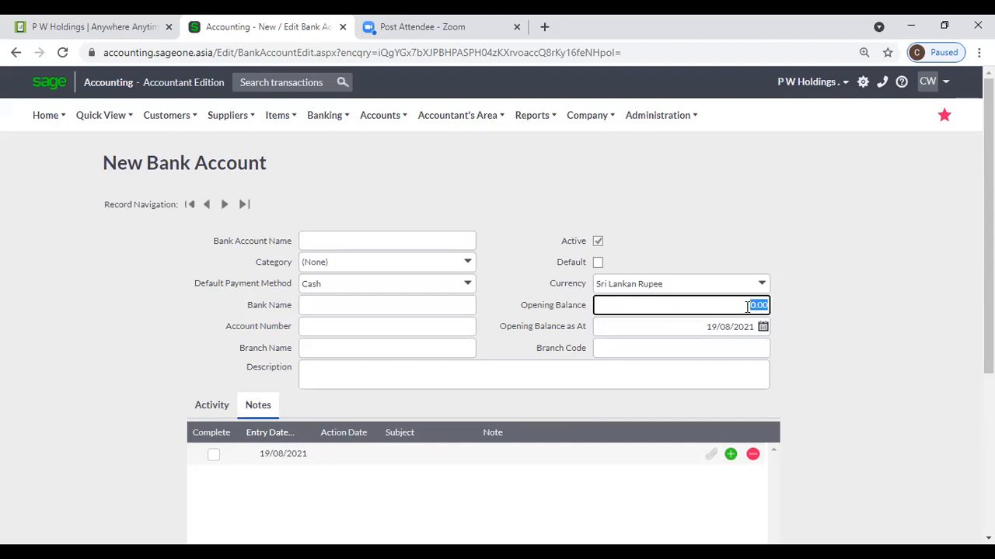
pyautogui.click(789, 307)
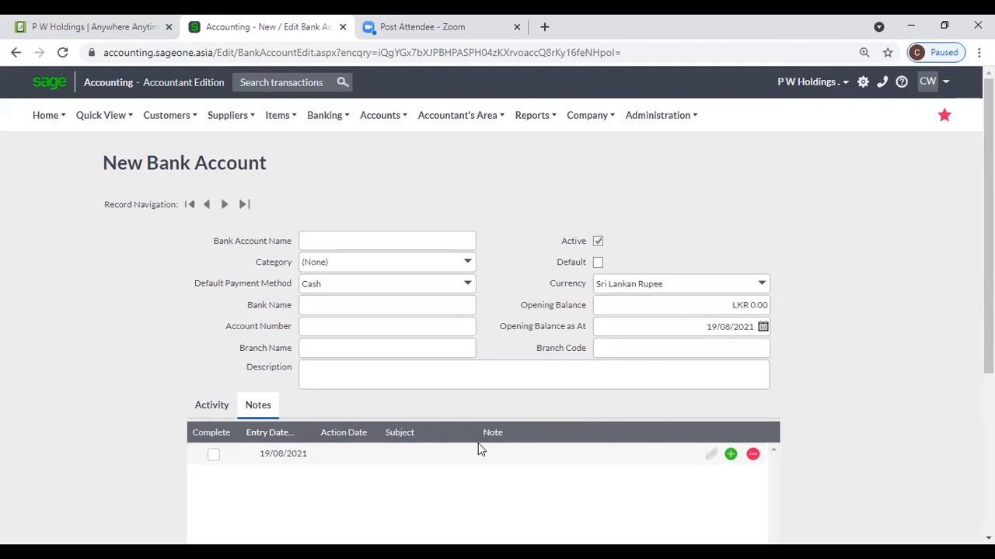
pyautogui.scroll(-1, 479, 449)
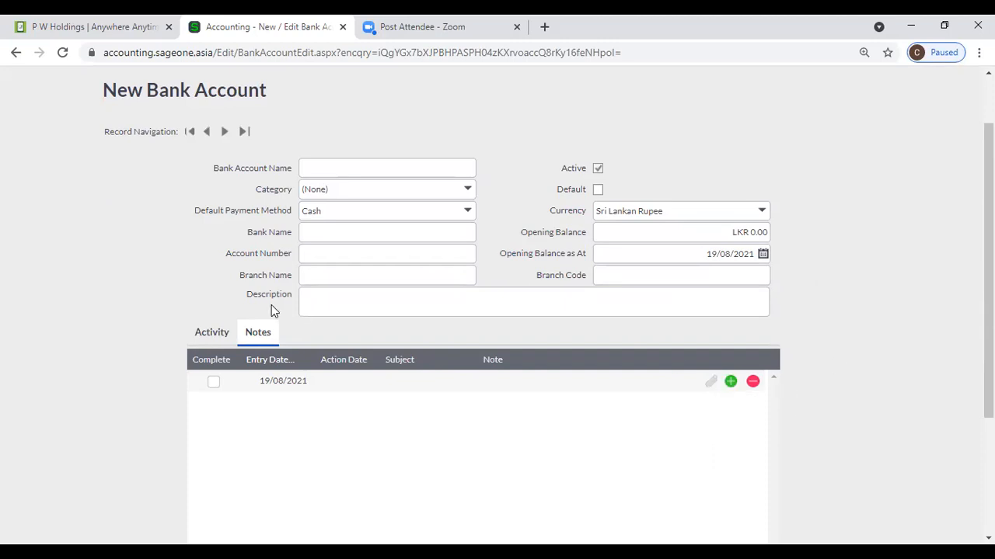
pyautogui.scroll(2, 271, 308)
pyautogui.click(324, 117)
pyautogui.moveTo(325, 166)
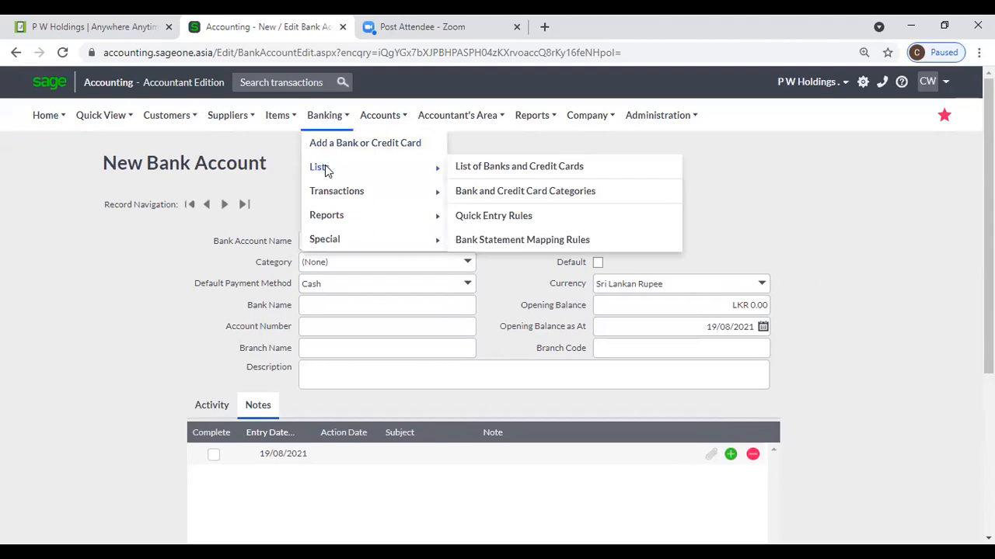
pyautogui.click(534, 194)
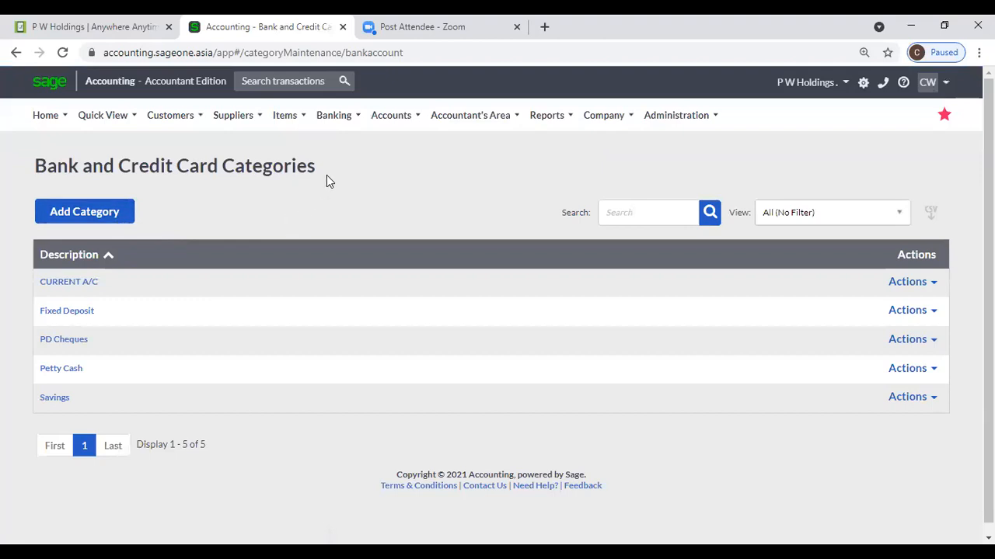
pyautogui.moveTo(336, 123)
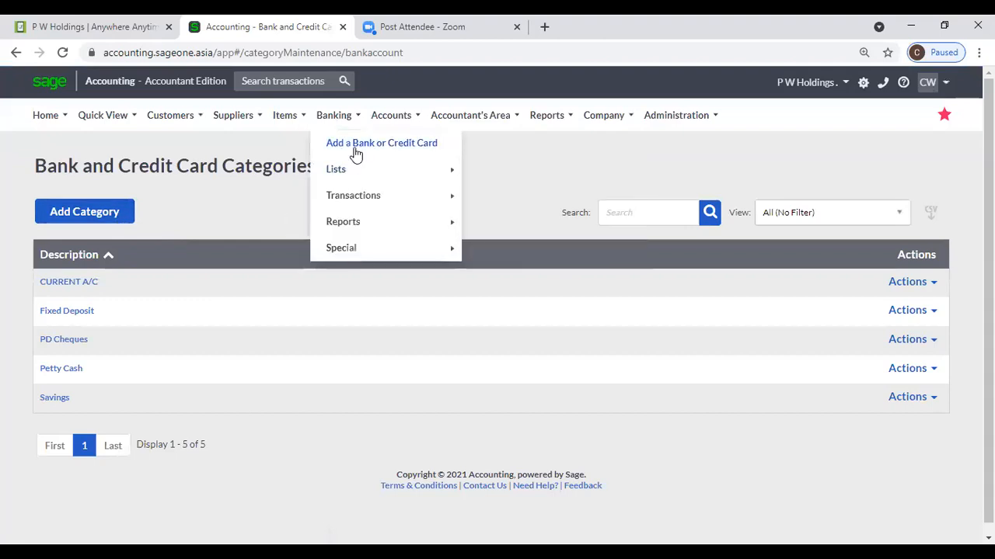
pyautogui.click(355, 145)
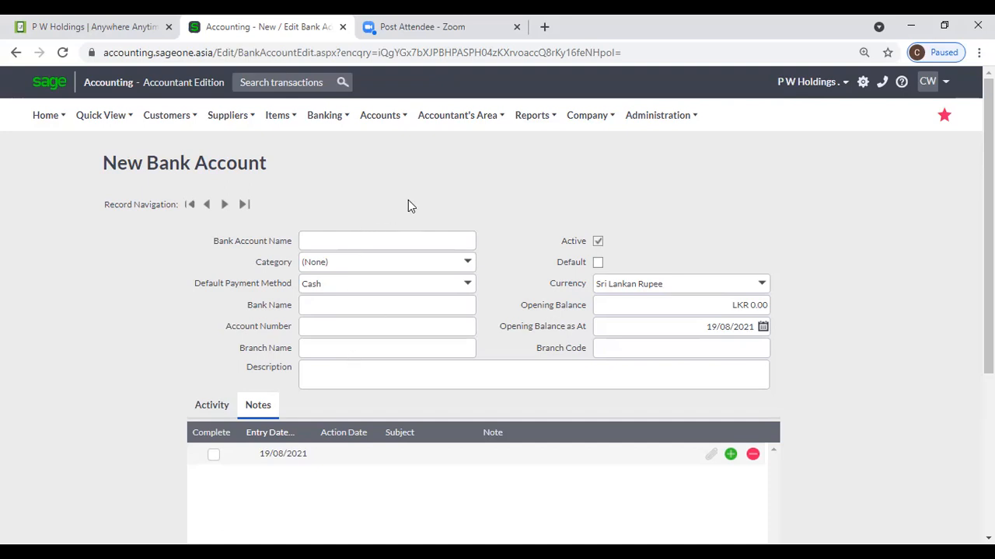
# - Open Quick Entry Rules, inspect the UOP payee rule, and bring up the browser tab menu
pyautogui.click(325, 115)
pyautogui.moveTo(326, 172)
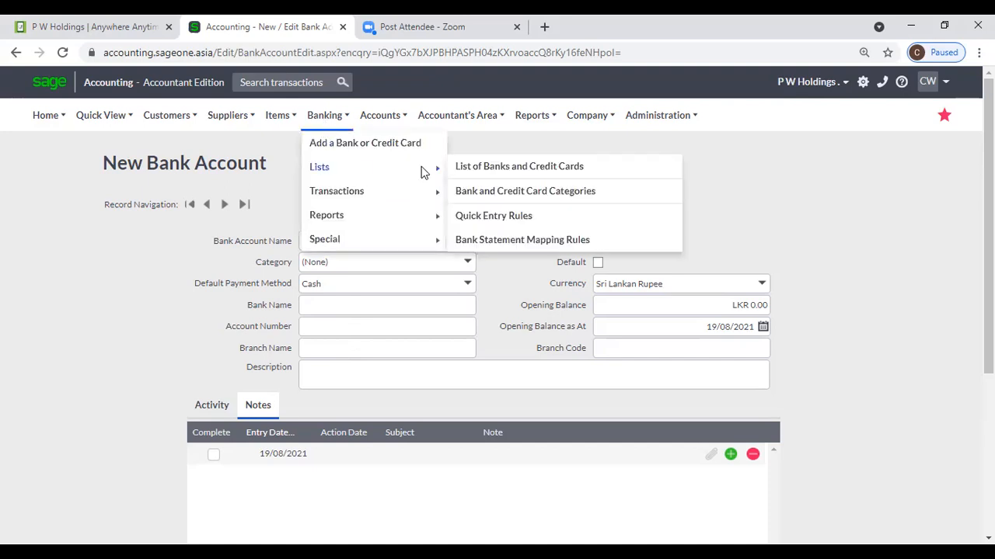
pyautogui.click(530, 218)
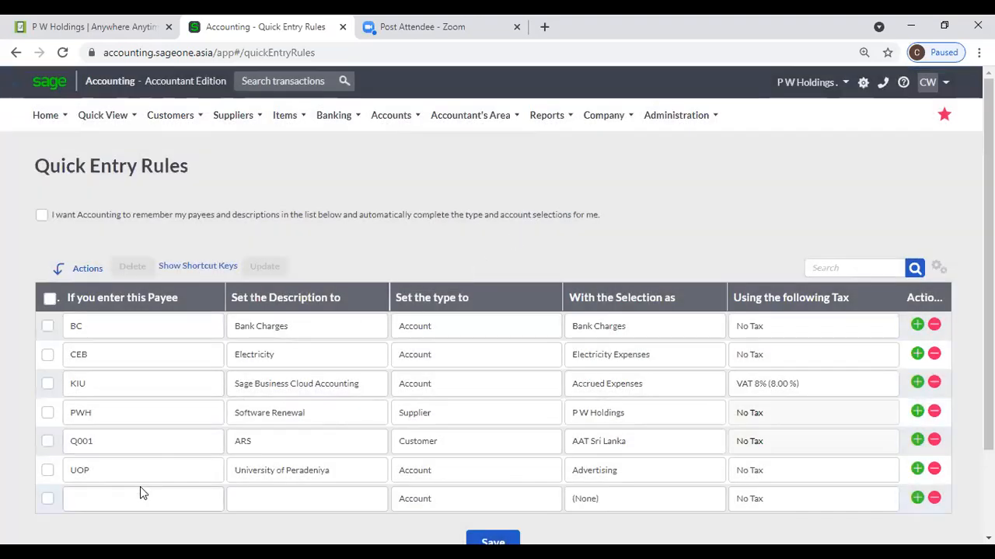
pyautogui.click(148, 506)
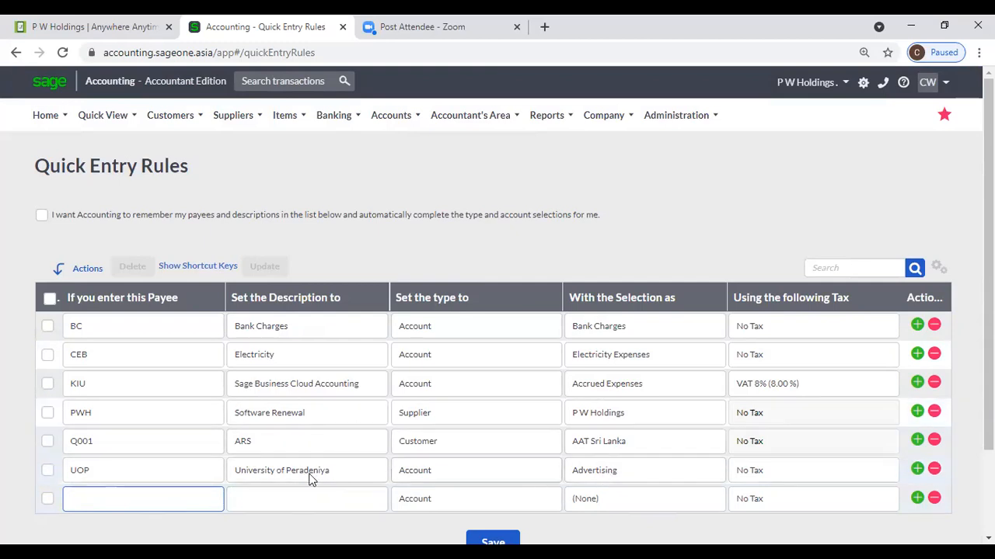
pyautogui.click(177, 478)
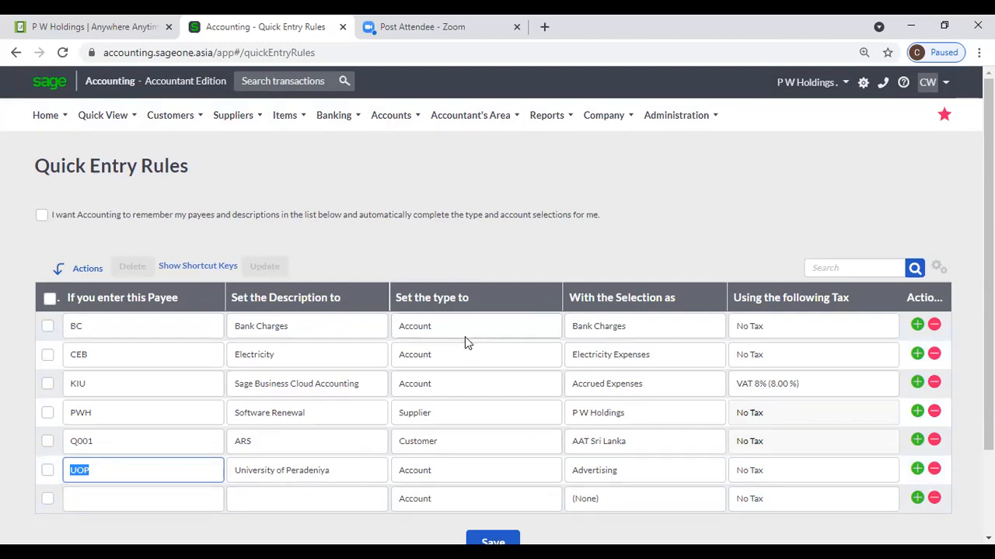
pyautogui.rightClick(270, 27)
# - Duplicate the Quick Entry Rules tab and load the Banking transactions grid in it
pyautogui.click(295, 135)
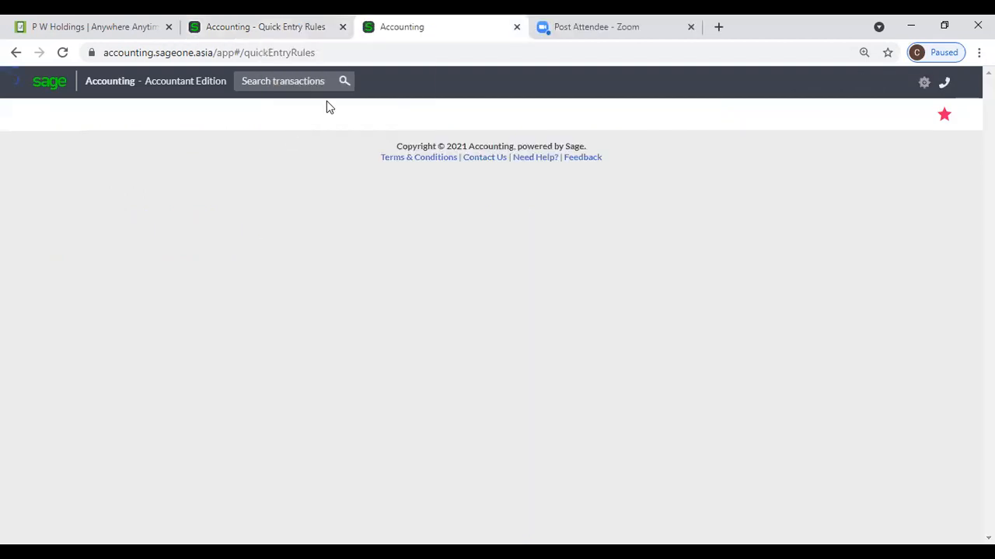
pyautogui.click(334, 118)
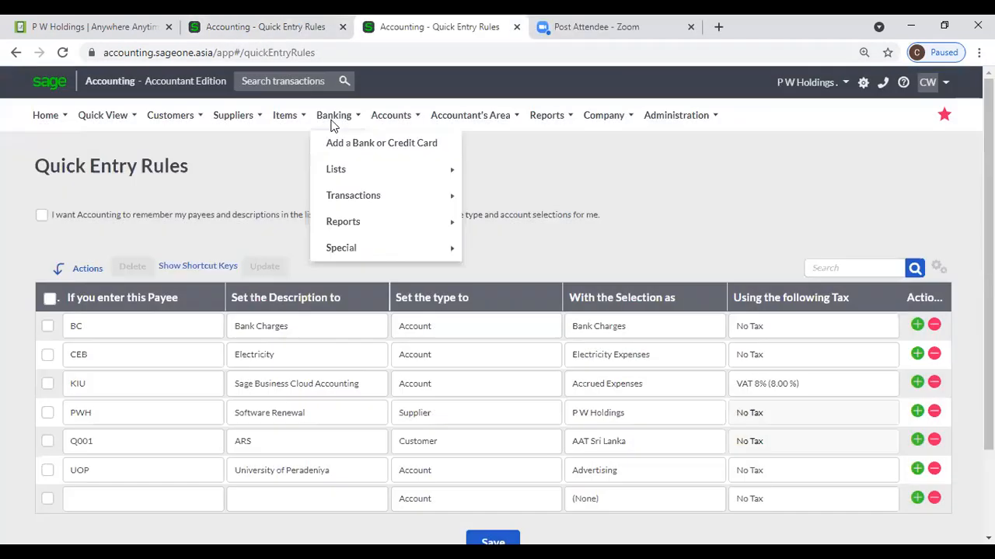
pyautogui.moveTo(433, 195)
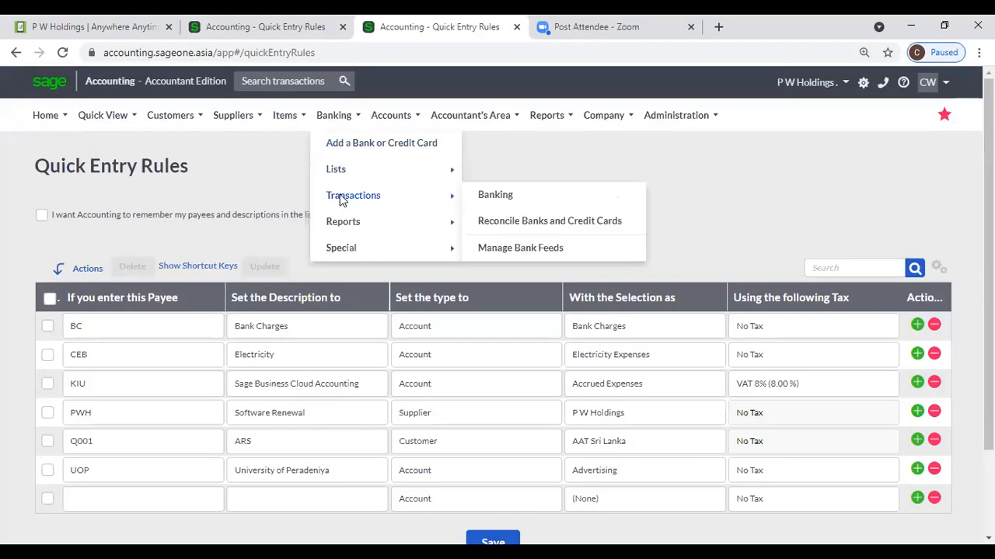
pyautogui.click(500, 195)
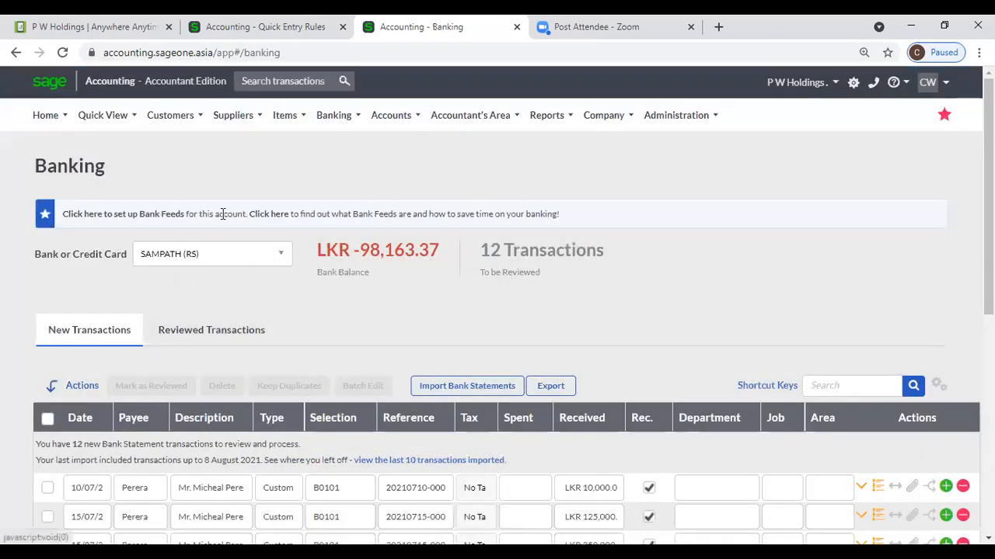
pyautogui.click(255, 37)
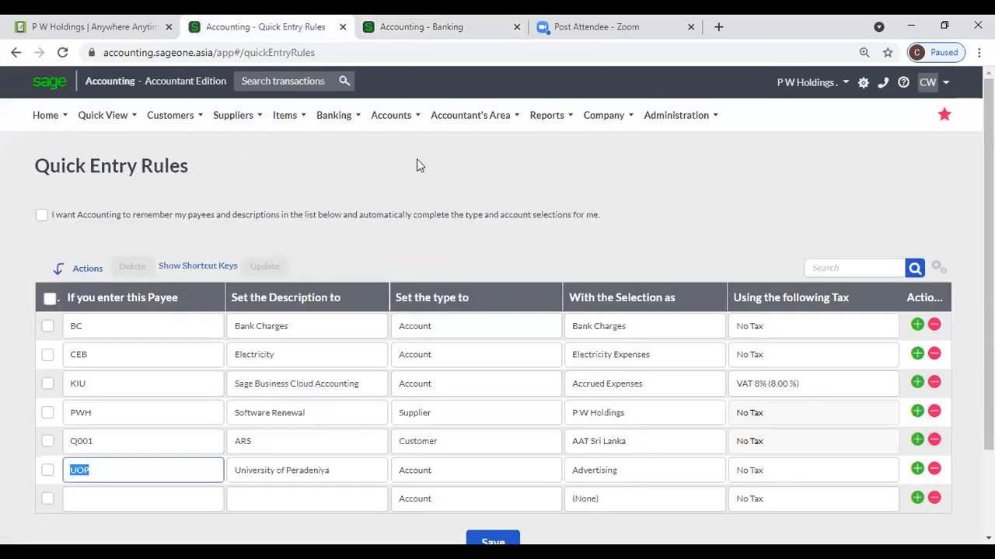
# - Review the List of Banks and Credit Cards, then go back to the SAMPATH (RS) Banking page
pyautogui.moveTo(375, 119)
pyautogui.moveTo(333, 115)
pyautogui.moveTo(339, 171)
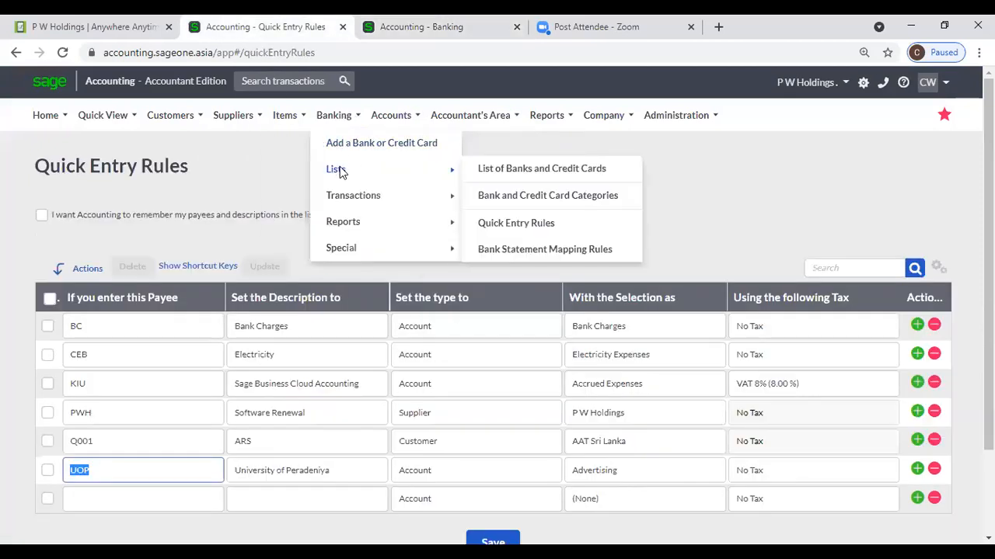
pyautogui.click(482, 171)
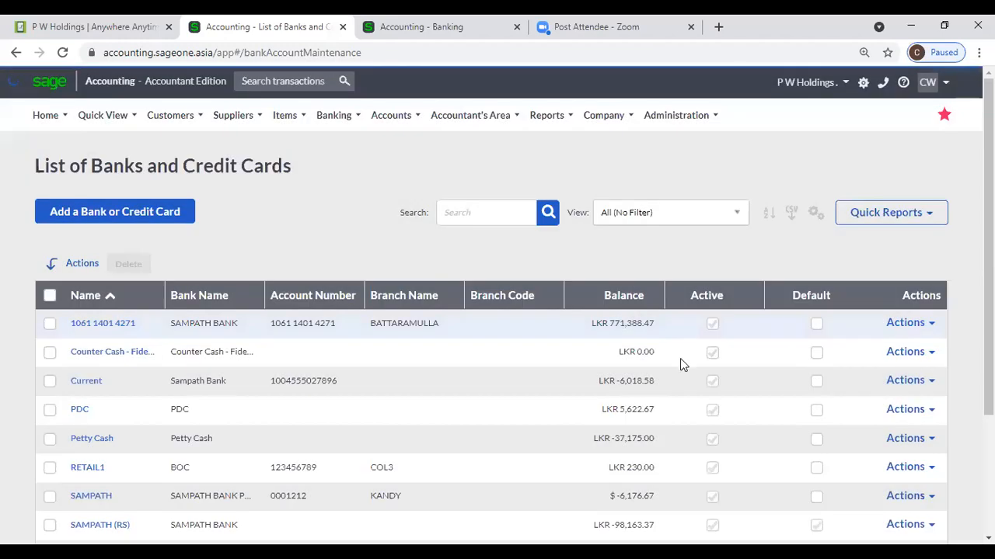
pyautogui.scroll(-2, 758, 326)
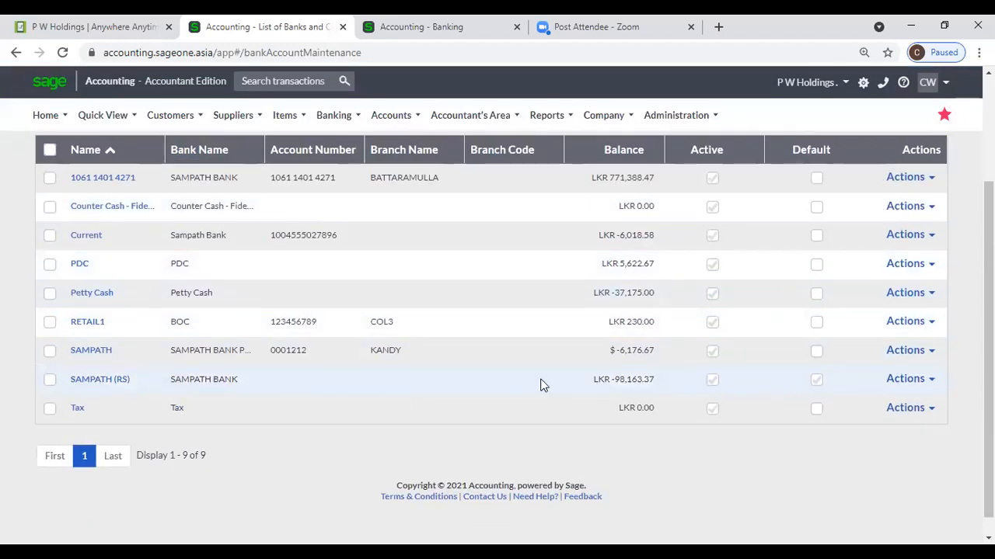
pyautogui.click(359, 28)
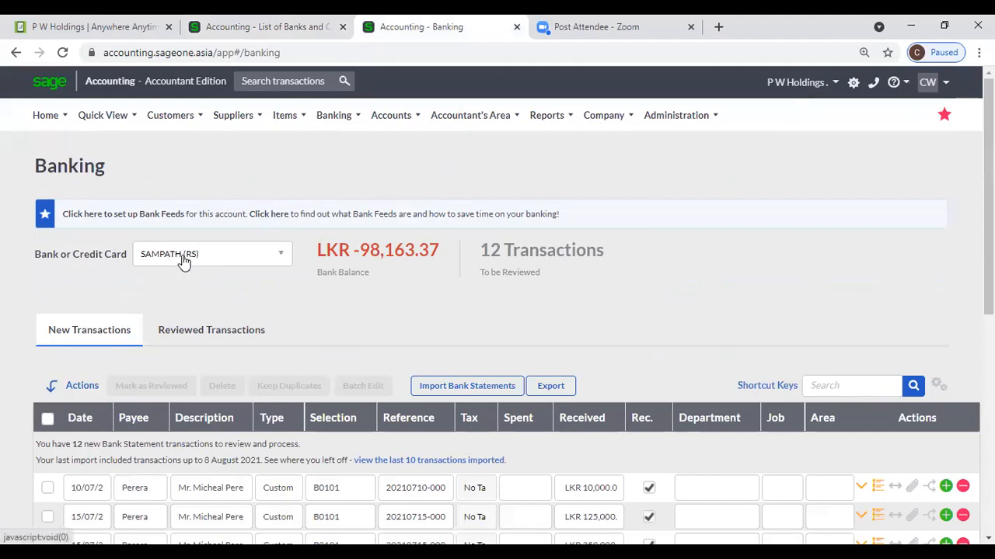
# - Keep SAMPATH (RS) as the bank account and select the 19/08 row's payee cell
pyautogui.click(262, 257)
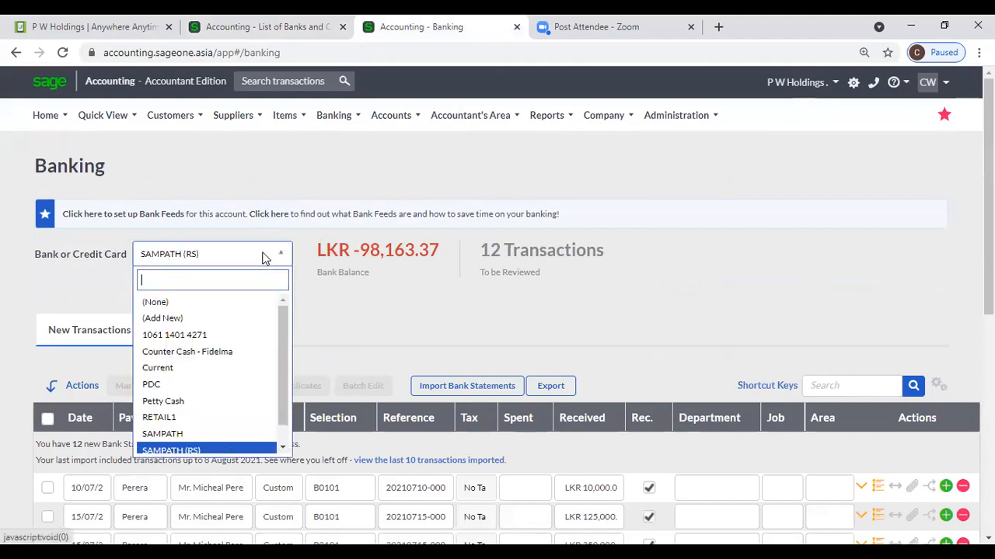
pyautogui.click(396, 340)
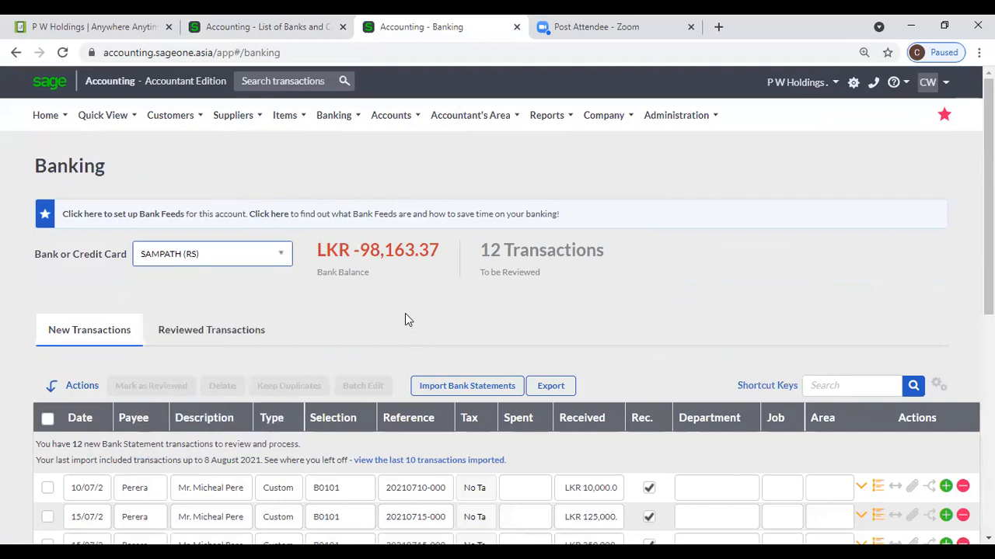
pyautogui.scroll(-4, 399, 334)
pyautogui.scroll(-2, 400, 342)
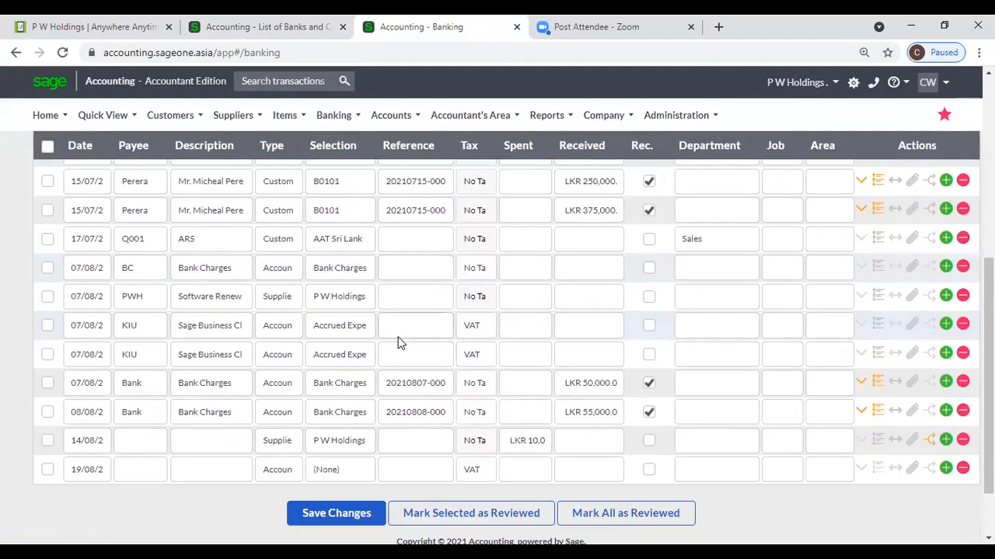
pyautogui.click(142, 474)
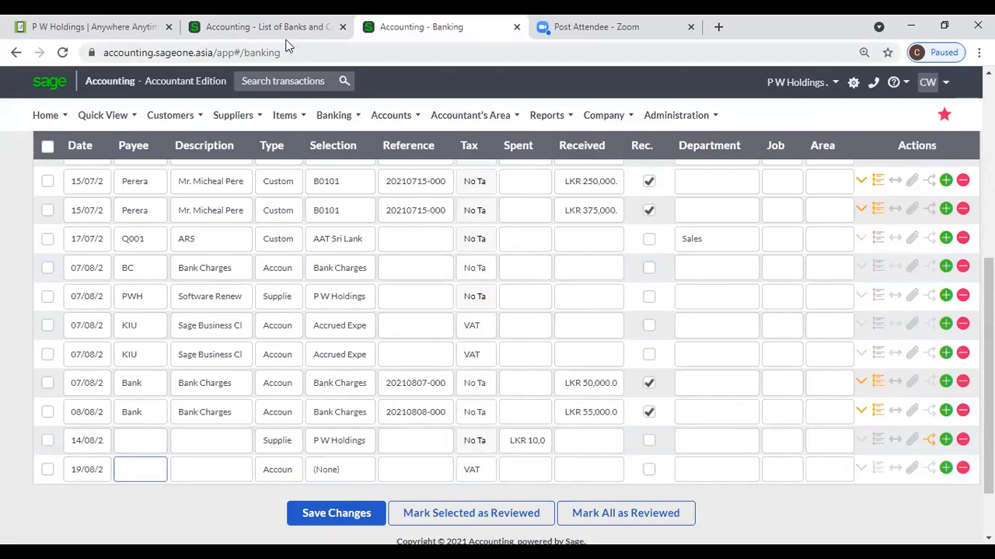
# - Reopen Quick Entry Rules in the other tab to check the UOP rule
pyautogui.click(260, 27)
pyautogui.scroll(2, 189, 284)
pyautogui.click(334, 115)
pyautogui.moveTo(325, 197)
pyautogui.moveTo(330, 172)
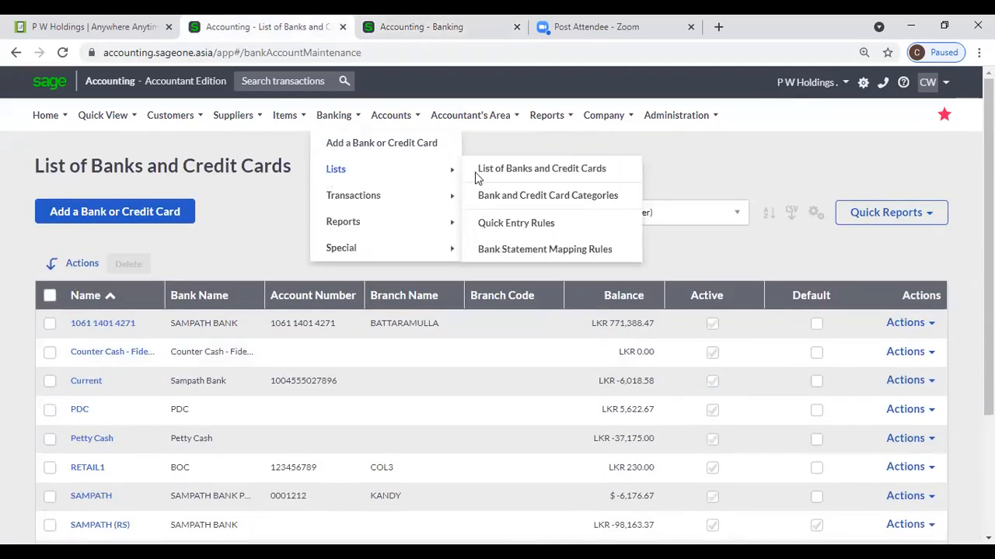
pyautogui.click(491, 225)
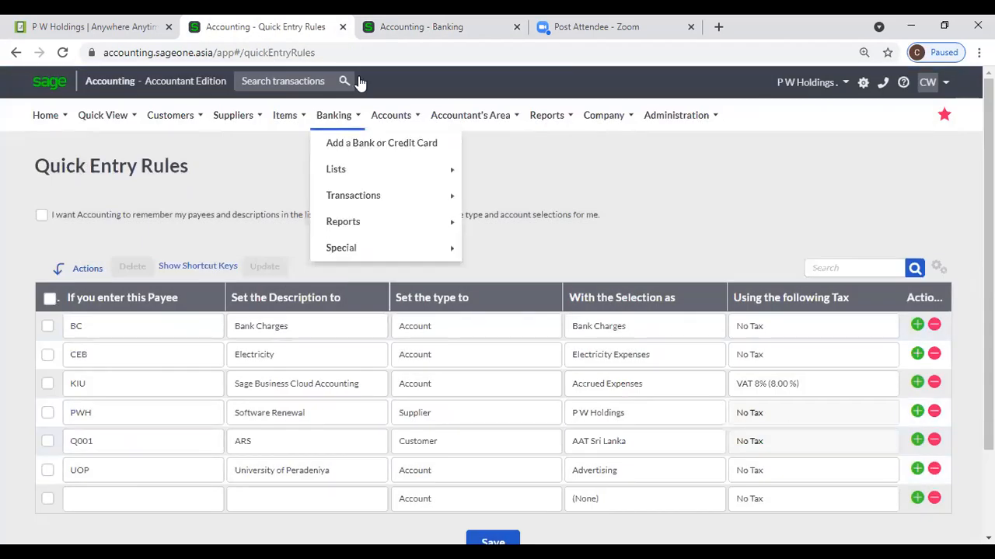
# - Enter UOP as the 19/08 payee, auto-filling University of Peradeniya, Advertising and No Tax
pyautogui.click(379, 28)
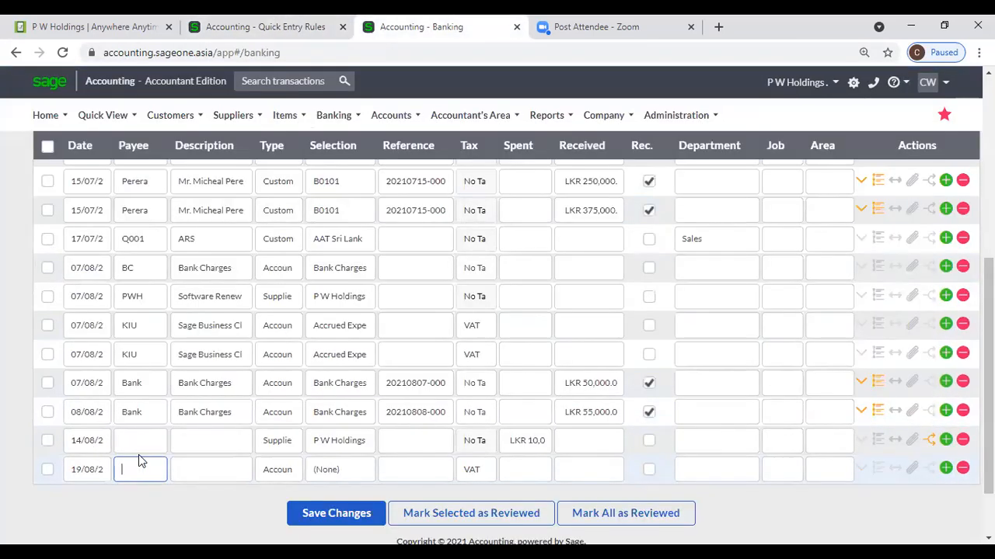
pyautogui.write('UOP')
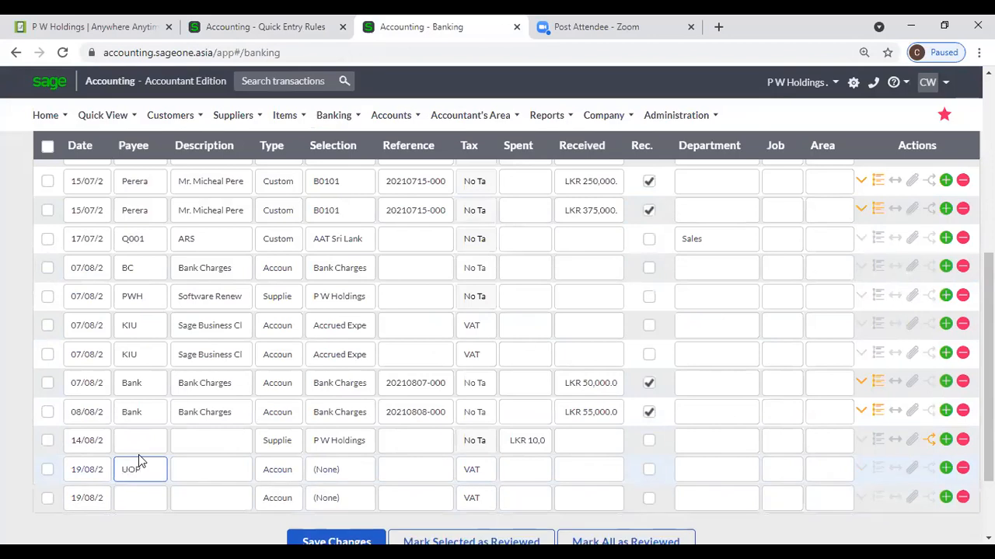
pyautogui.press('Tab')
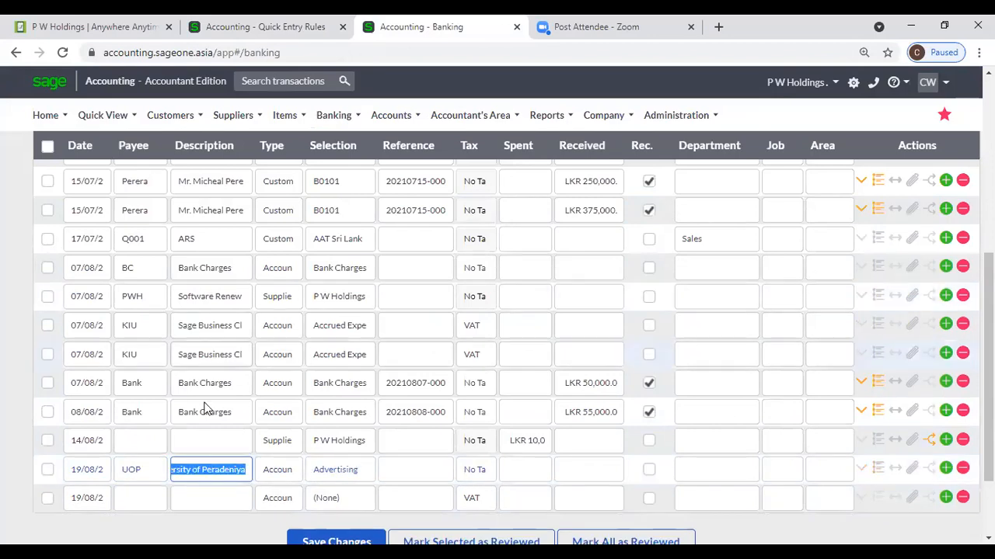
pyautogui.click(215, 476)
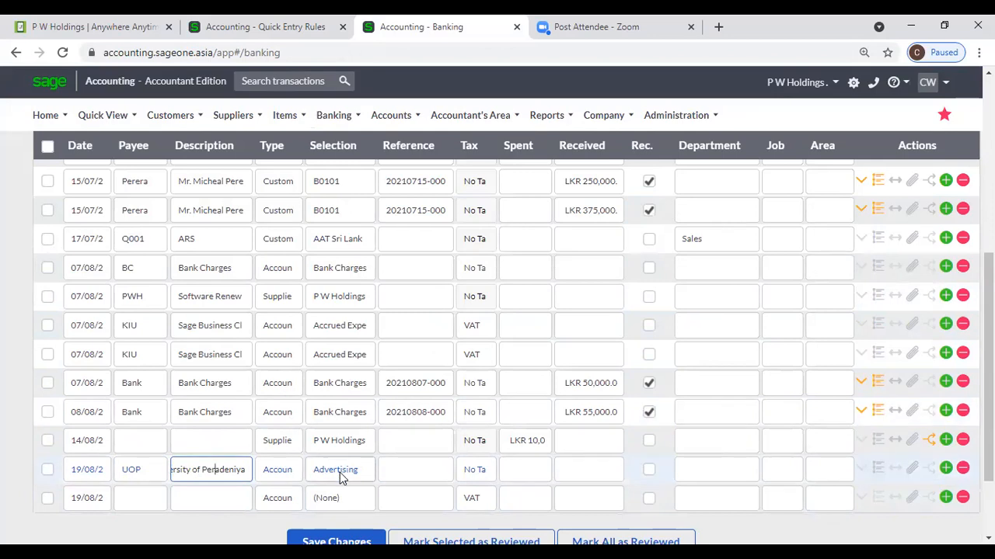
pyautogui.scroll(2, 341, 474)
pyautogui.scroll(-2, 341, 475)
# - Return to the Quick Entry Rules tab and browse the Banking lists menu
pyautogui.click(310, 27)
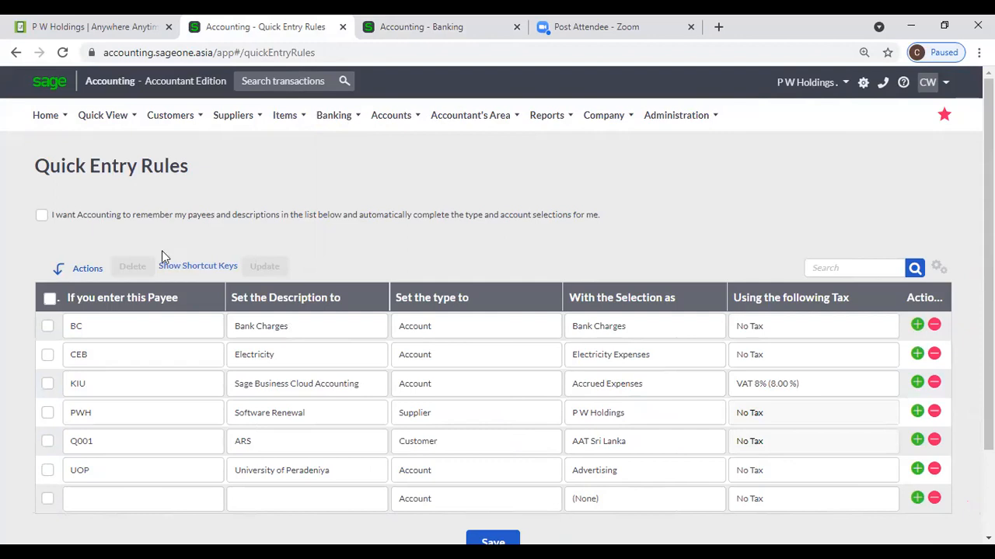
pyautogui.click(335, 115)
pyautogui.moveTo(348, 193)
pyautogui.moveTo(346, 173)
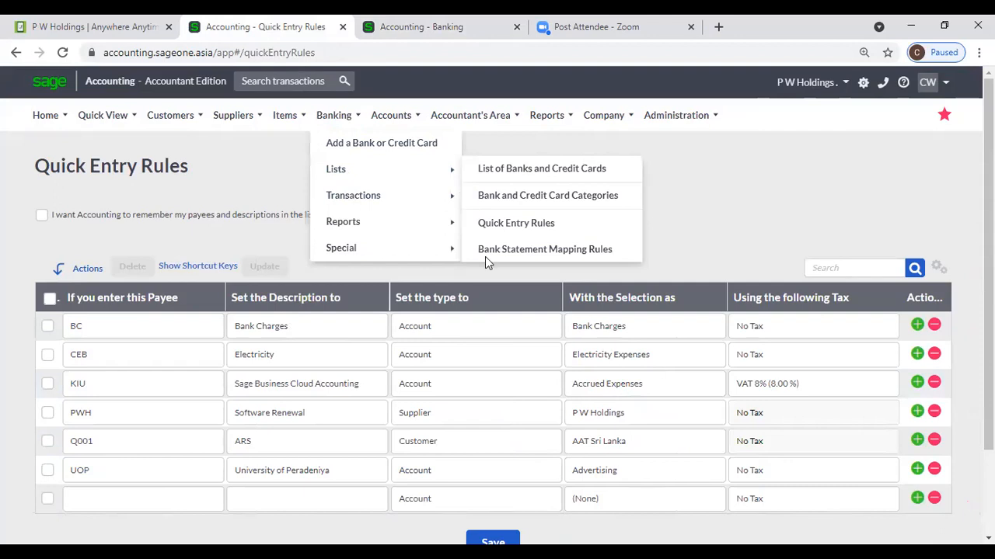
pyautogui.moveTo(400, 196)
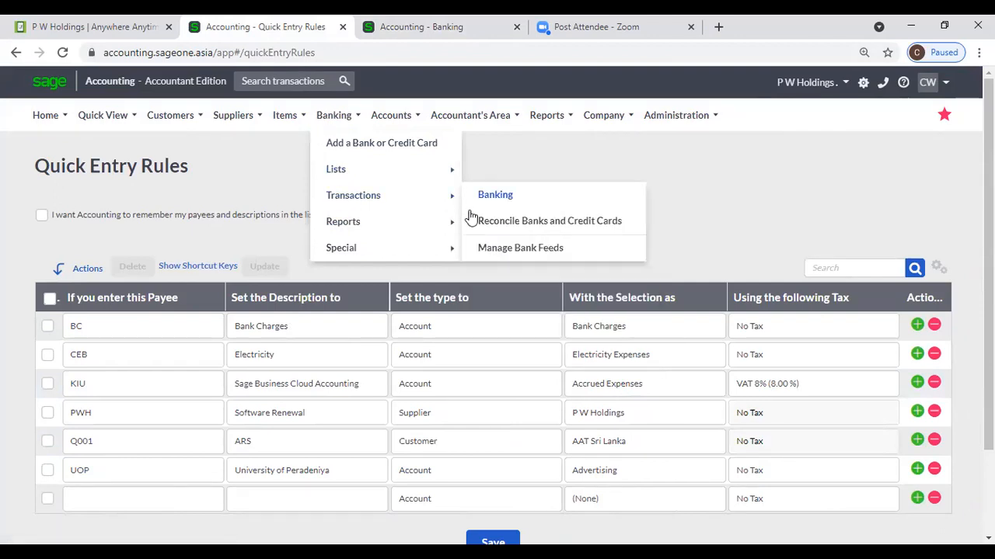
# - Open Bank Statement Mapping Rules and widen the Search Bank Statement for column to read the three rules
pyautogui.click(512, 248)
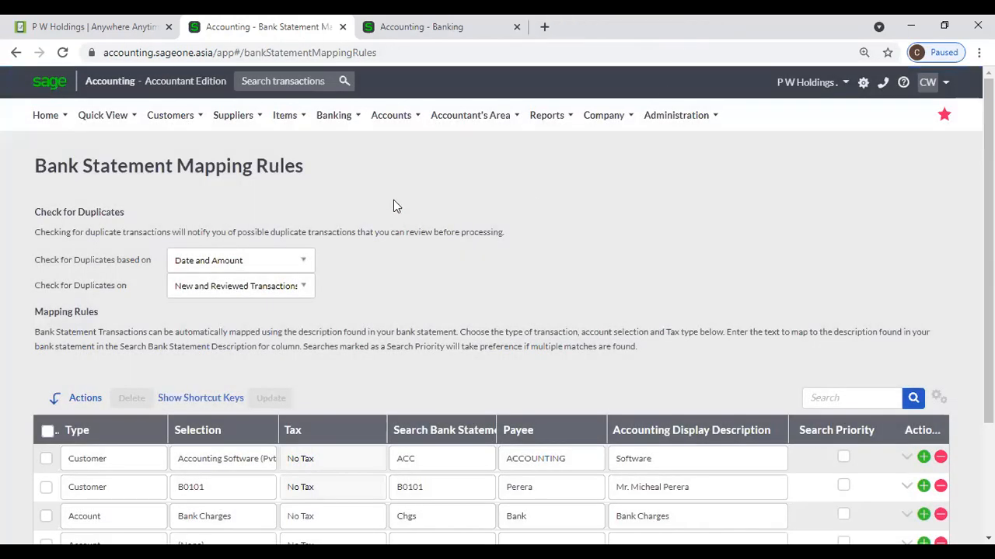
pyautogui.scroll(-1, 393, 203)
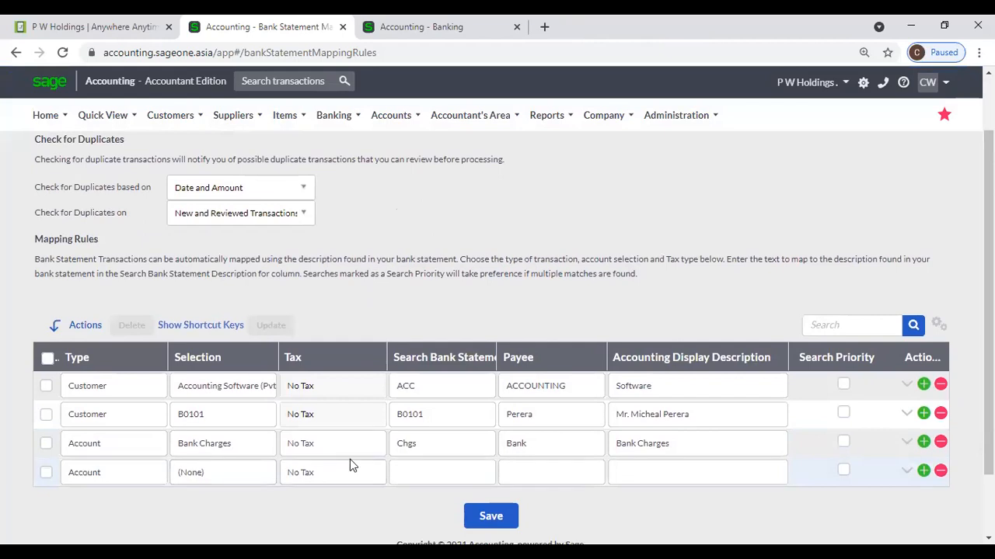
pyautogui.scroll(1, 453, 463)
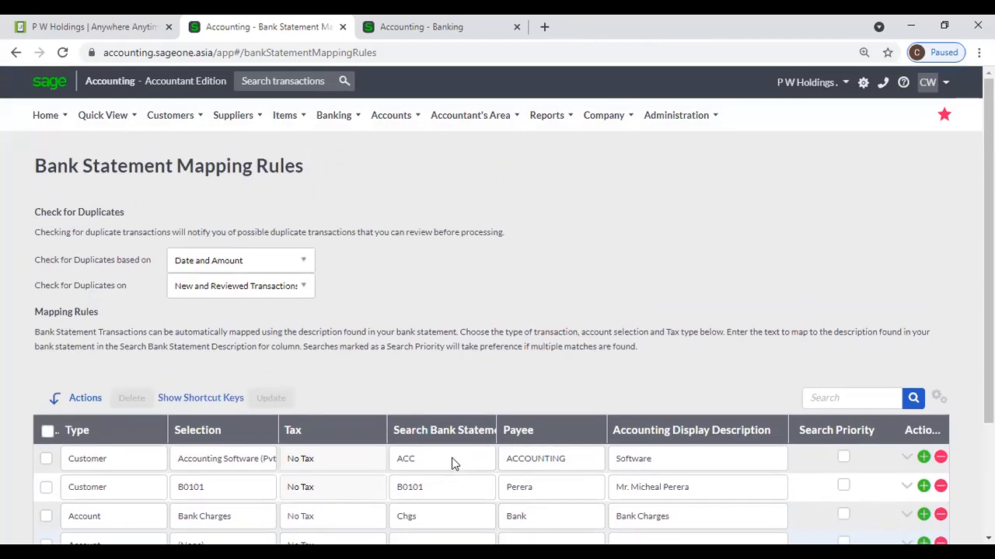
pyautogui.scroll(-2, 453, 461)
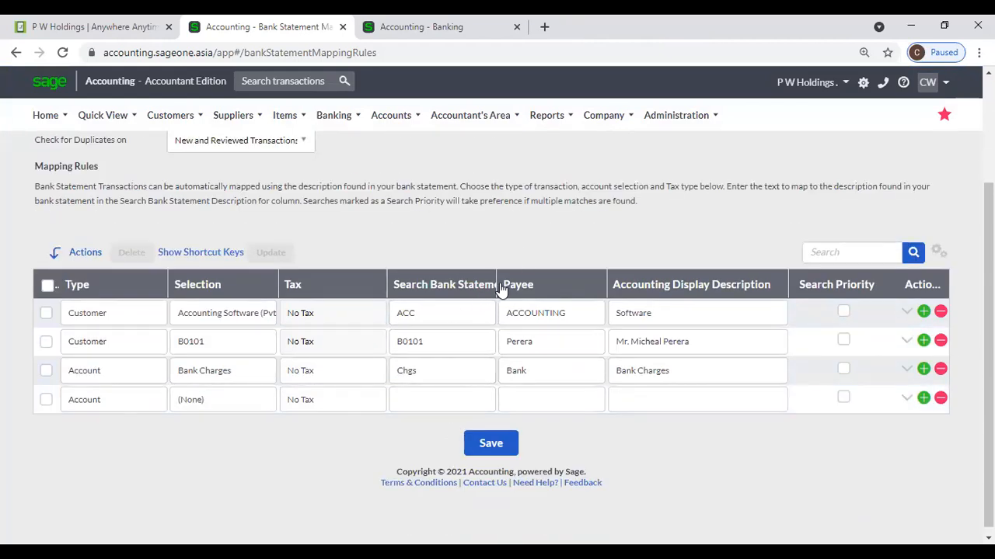
pyautogui.moveTo(496, 280); pyautogui.dragTo(550, 280)
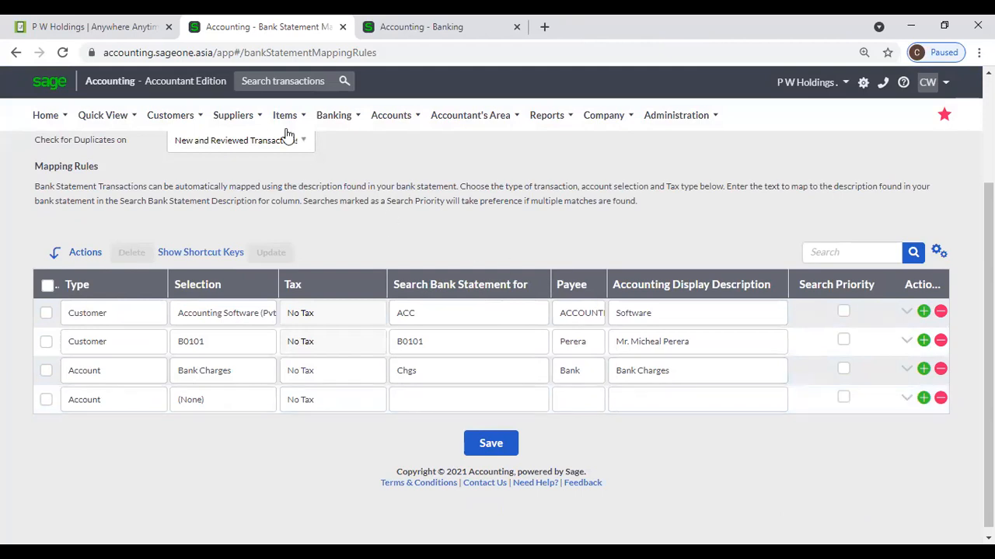
# - Export the Banking grid's new transactions to Excel, accepting loss of unsaved changes
pyautogui.click(360, 40)
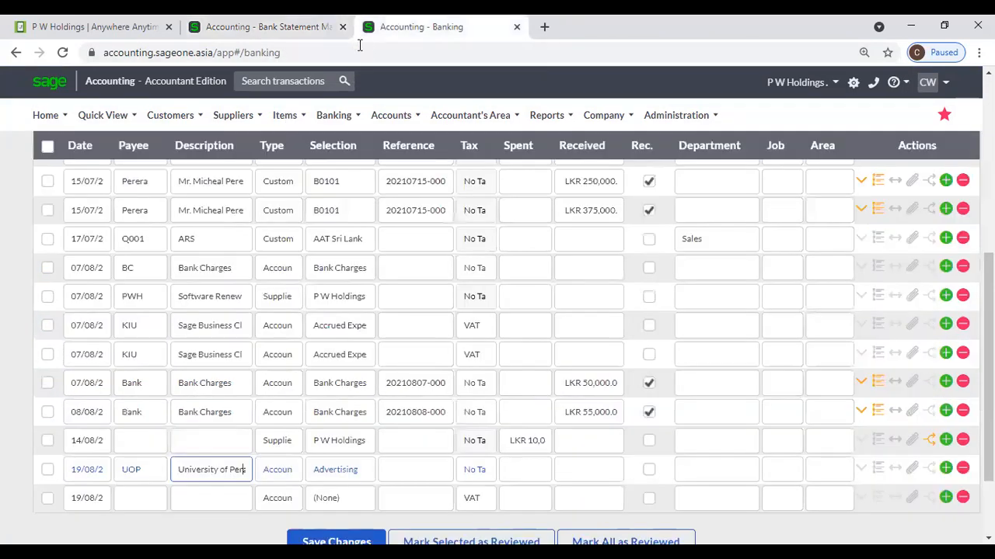
pyautogui.scroll(-1, 355, 358)
pyautogui.scroll(5, 355, 357)
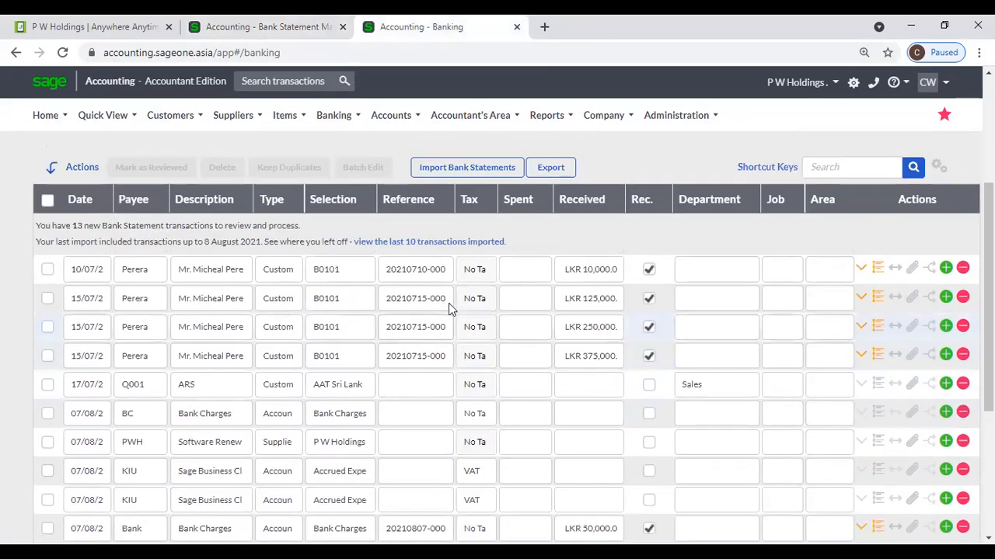
pyautogui.click(550, 167)
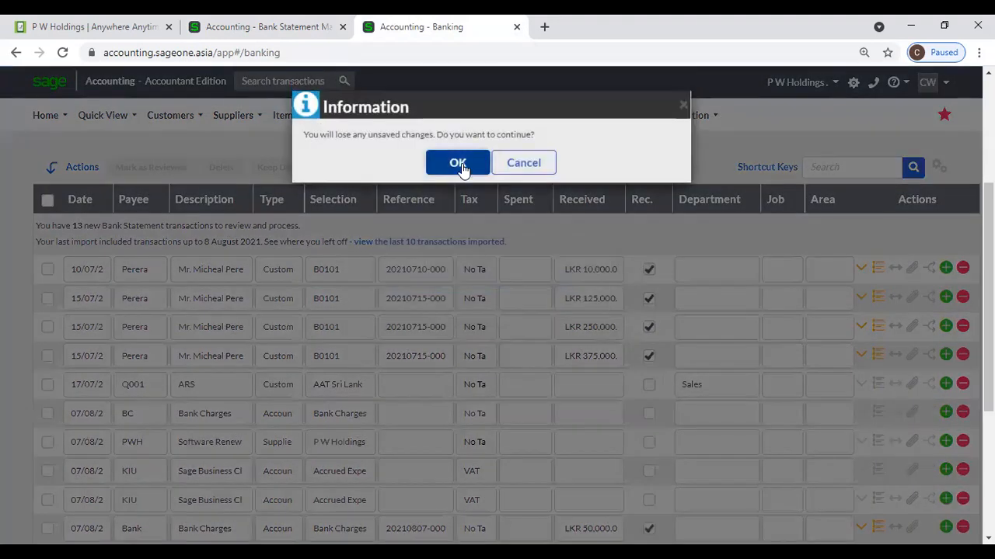
pyautogui.click(457, 163)
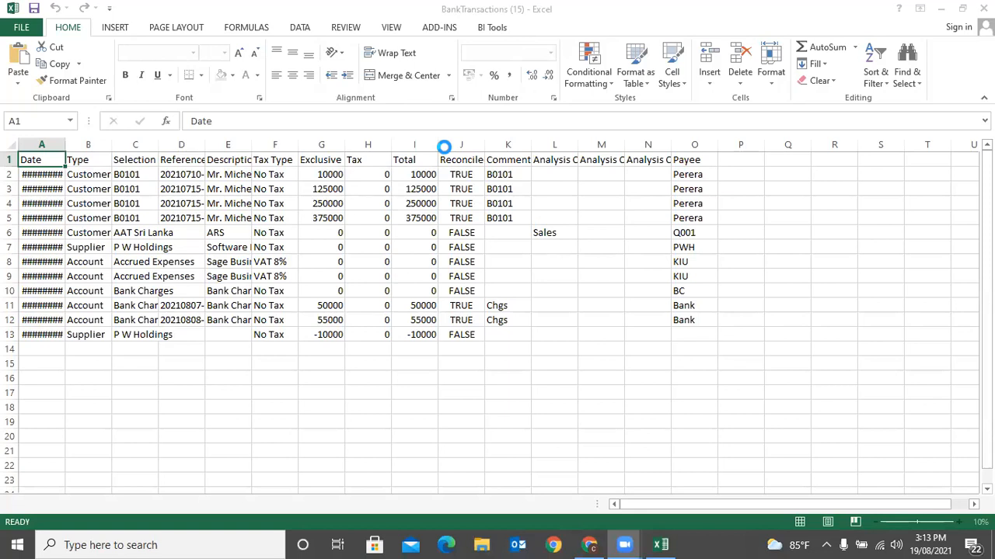
# - Return from Excel to the Sage Banking page and open the Import Bank Statements form
pyautogui.click(553, 544)
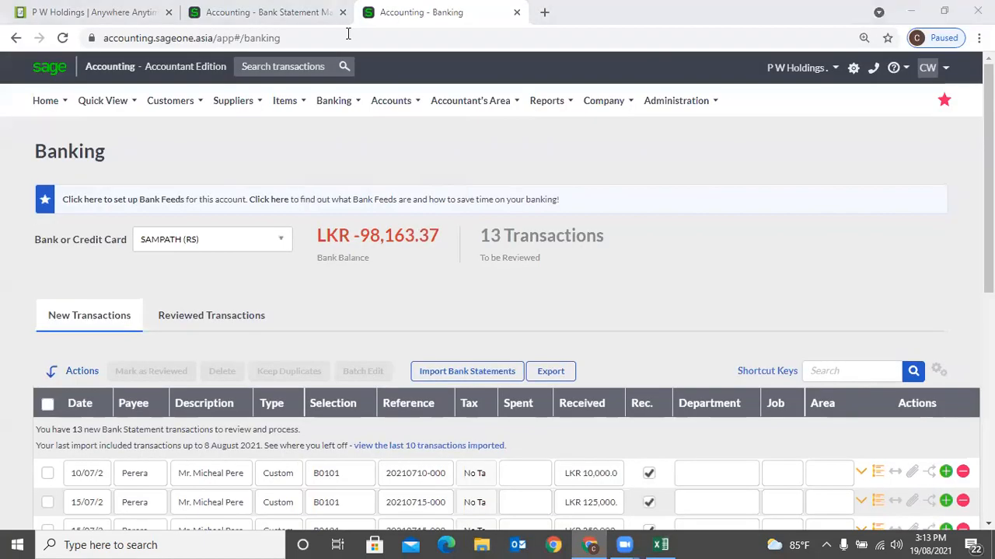
pyautogui.click(272, 12)
pyautogui.scroll(3, 153, 217)
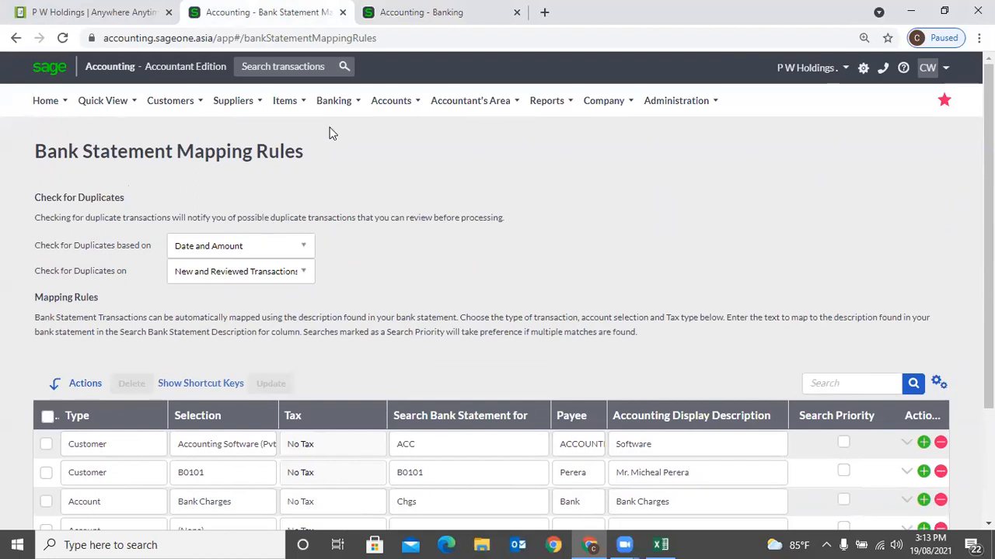
pyautogui.click(387, 13)
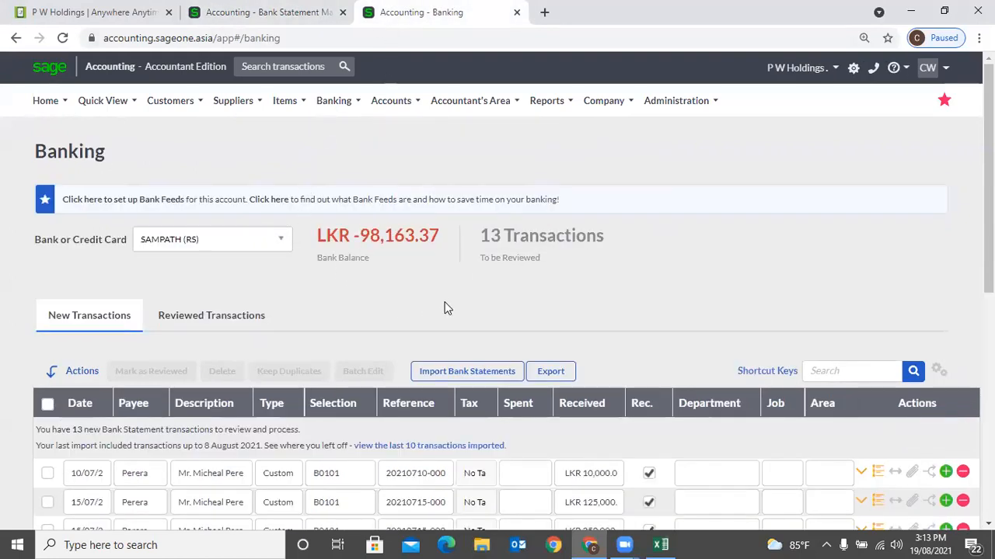
pyautogui.scroll(-1, 446, 308)
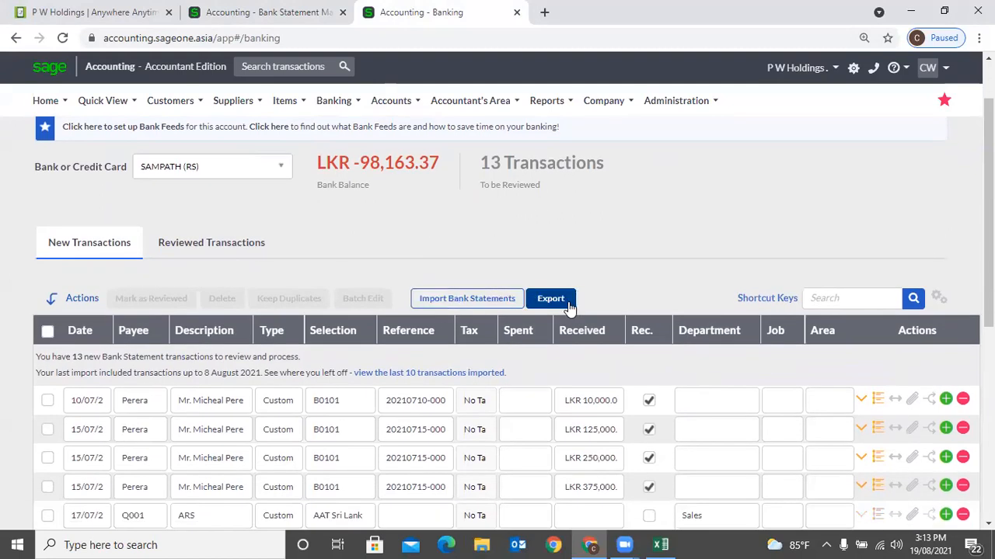
pyautogui.click(473, 302)
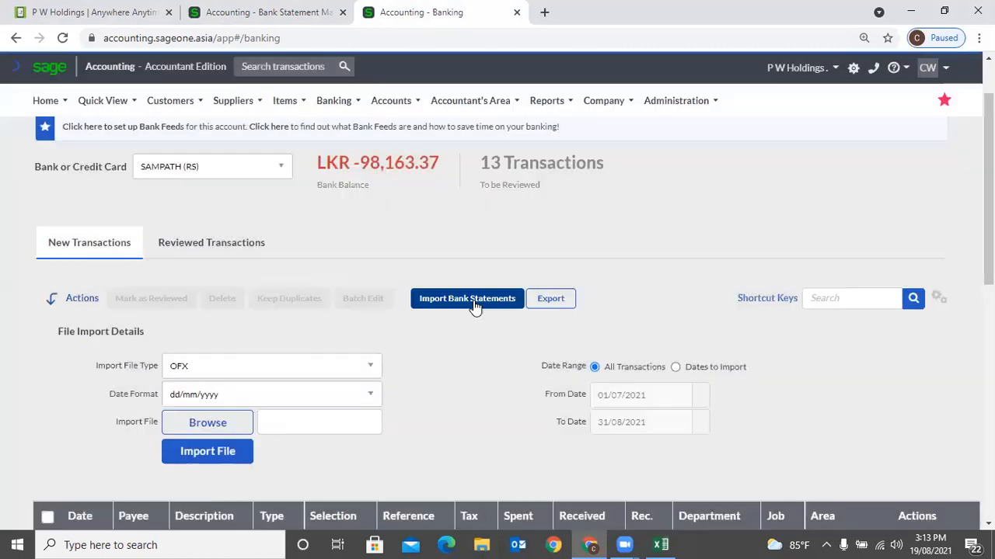
# - Switch the import file type to CSV and open the CSV setup help, dismissing Excel's activation prompt
pyautogui.click(340, 367)
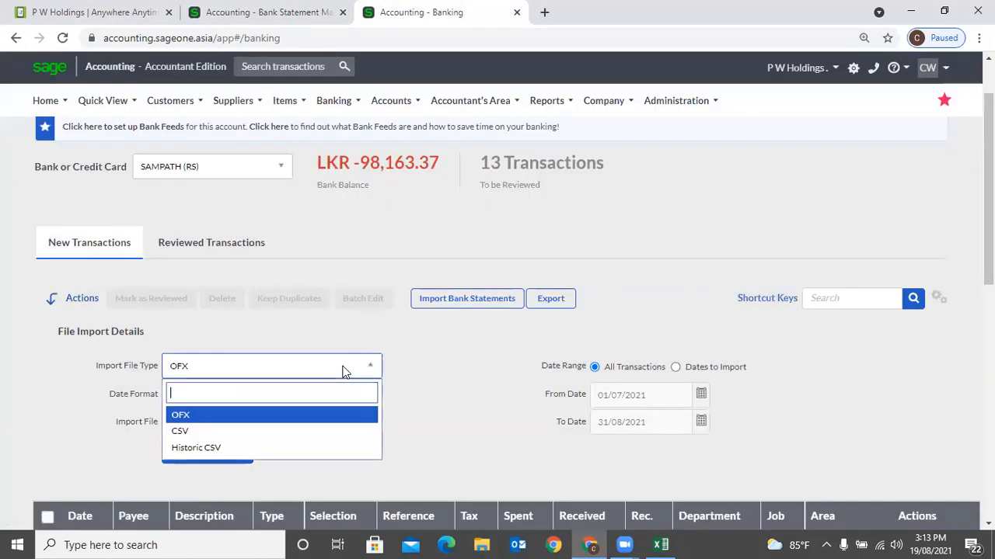
pyautogui.click(243, 433)
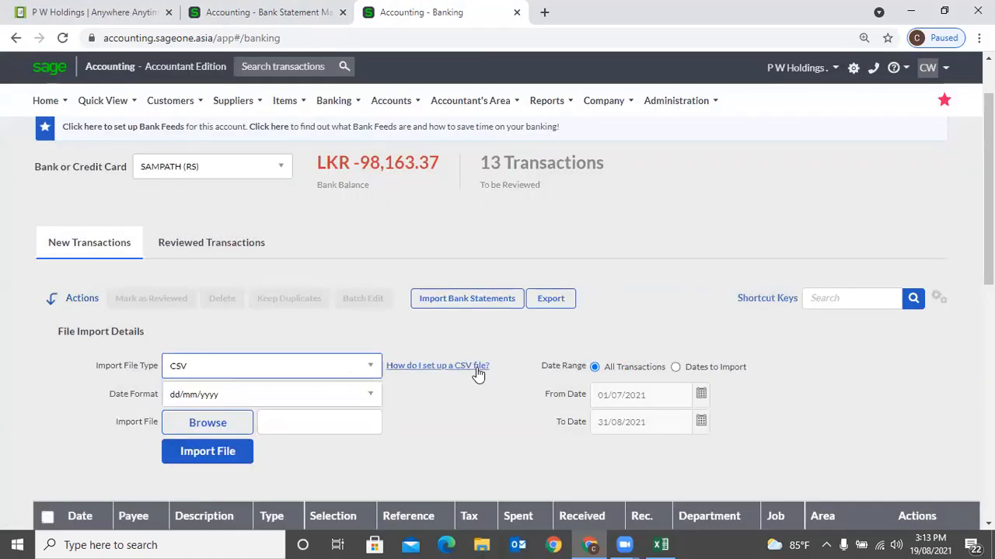
pyautogui.click(478, 373)
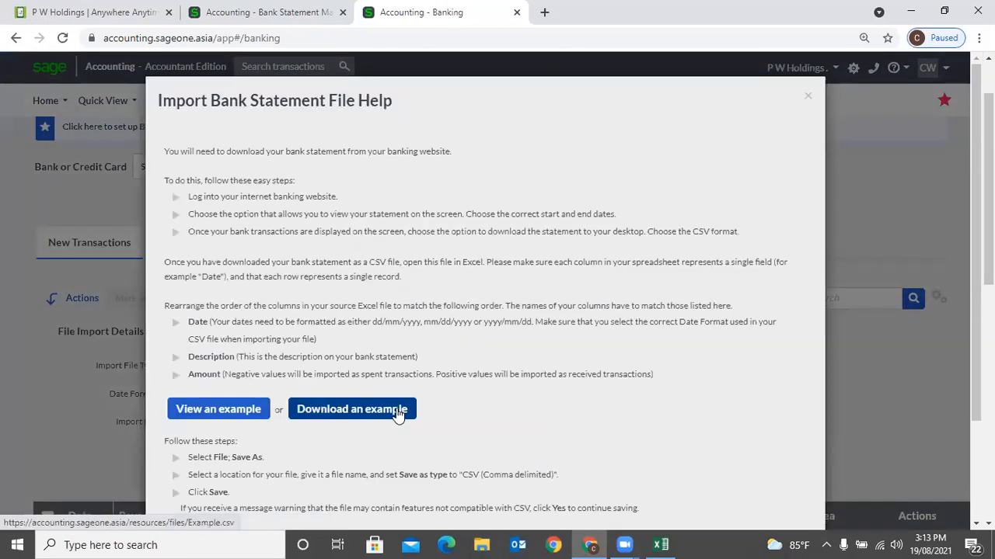
pyautogui.click(408, 407)
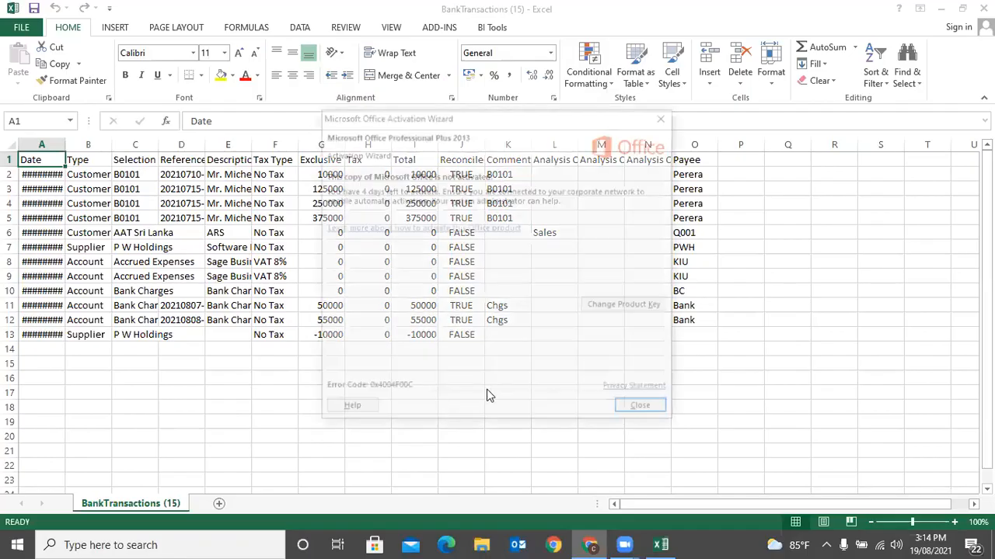
pyautogui.click(641, 406)
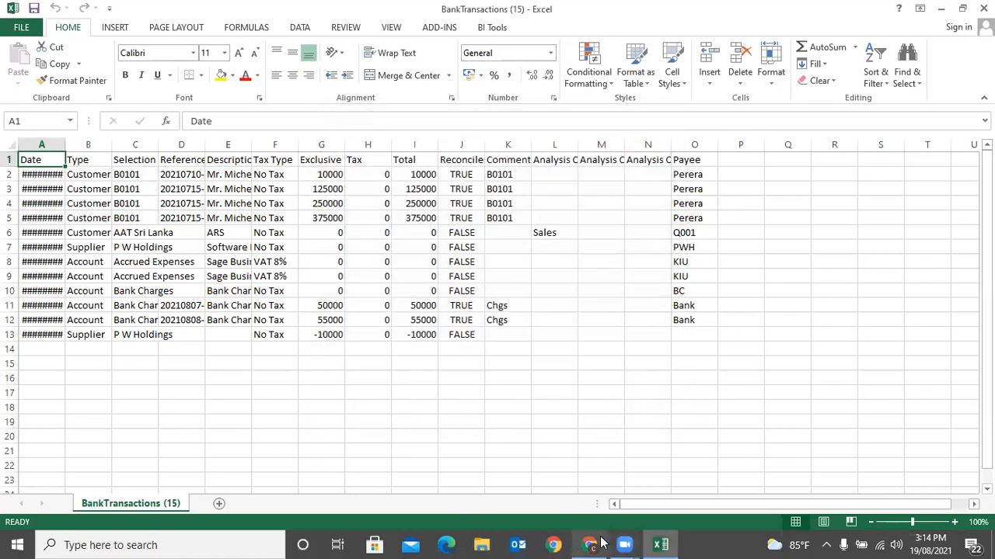
# - Download the example CSV (Example (12).csv) from the help and open it
pyautogui.moveTo(589, 545)
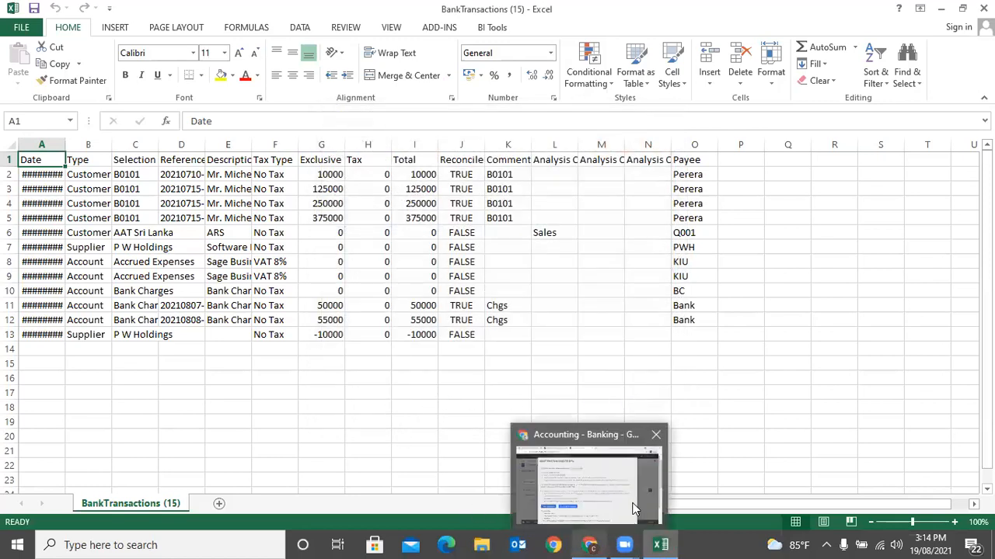
pyautogui.click(589, 544)
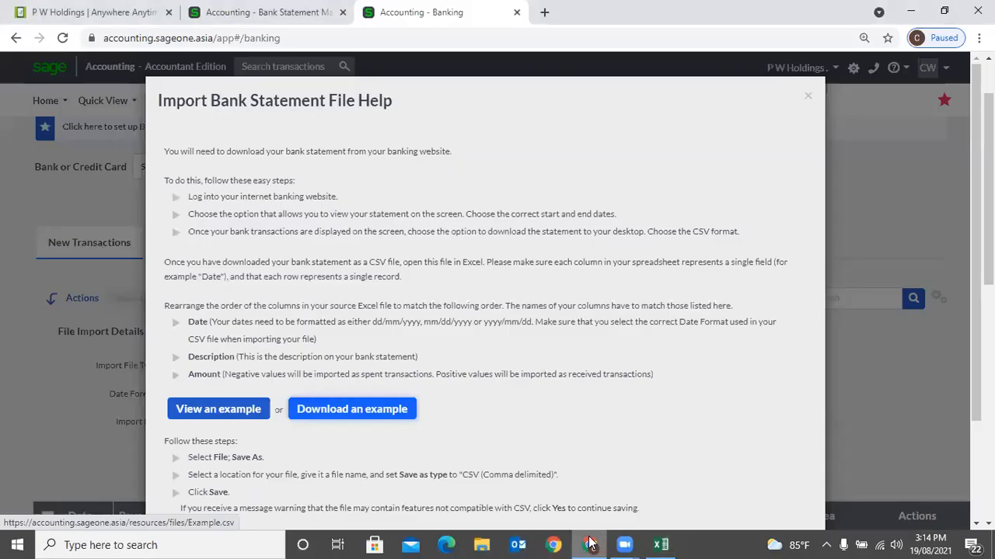
pyautogui.click(392, 414)
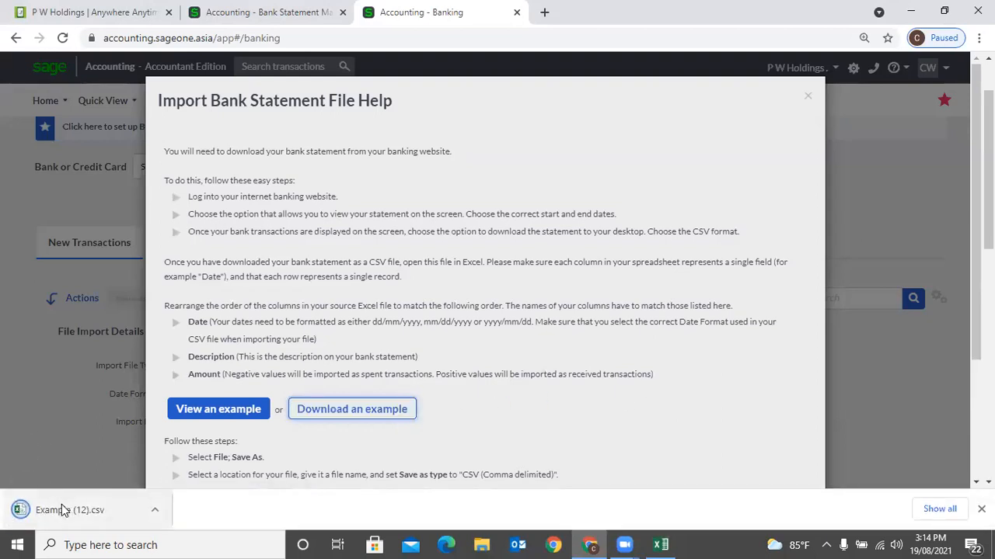
pyautogui.click(62, 510)
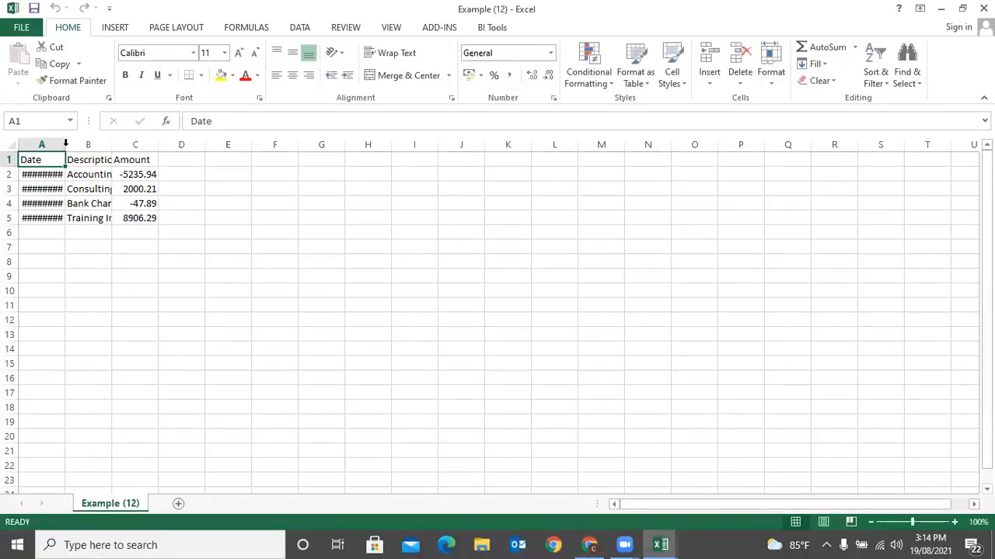
# - Autofit the Date and Description columns and fill 19/08/2021 into A6:A8
pyautogui.doubleClick(65, 145)
pyautogui.doubleClick(121, 145)
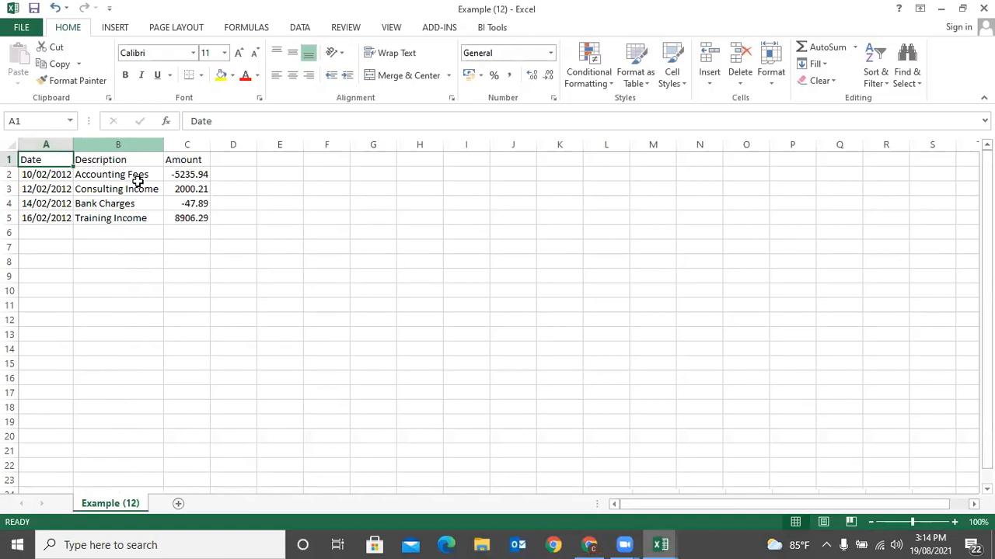
pyautogui.click(206, 279)
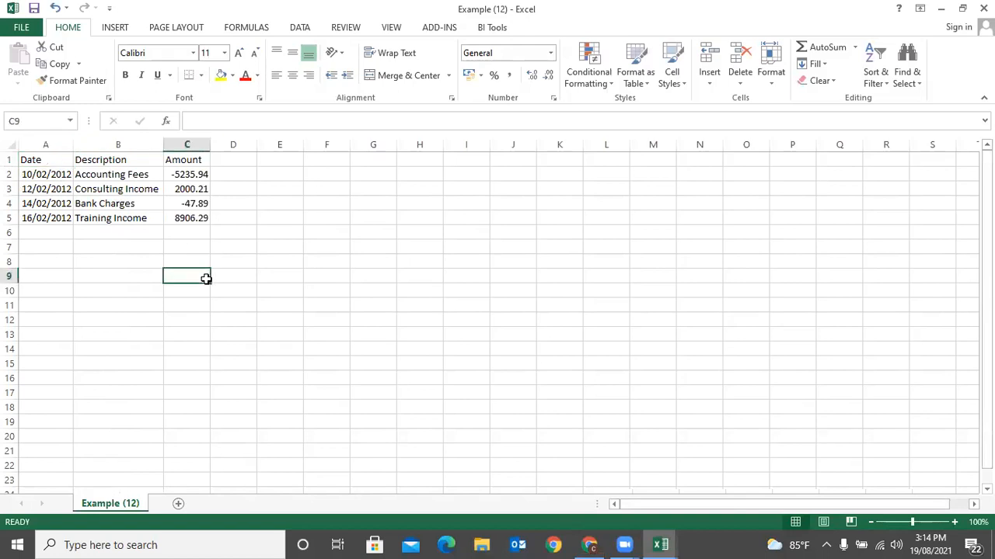
pyautogui.click(62, 233)
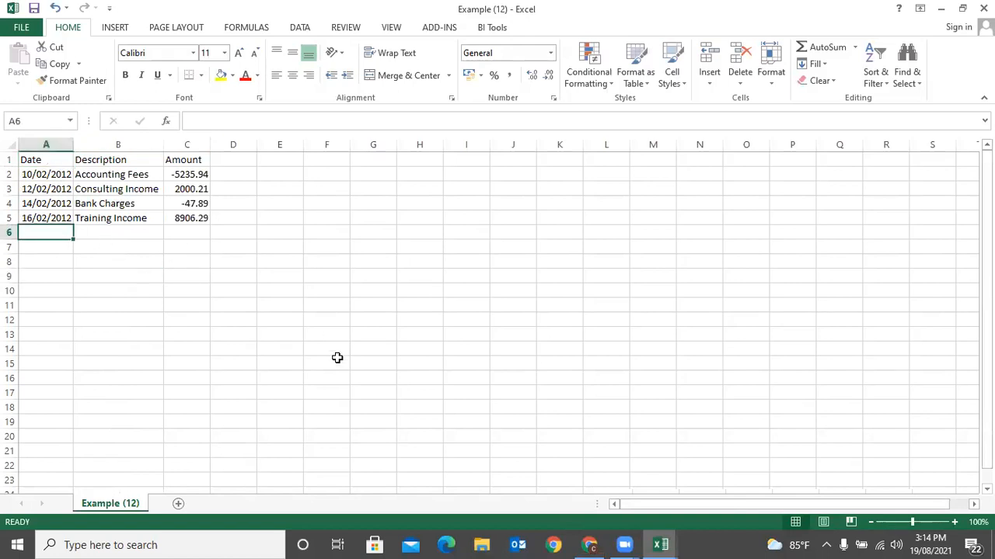
pyautogui.write('19/08/202')
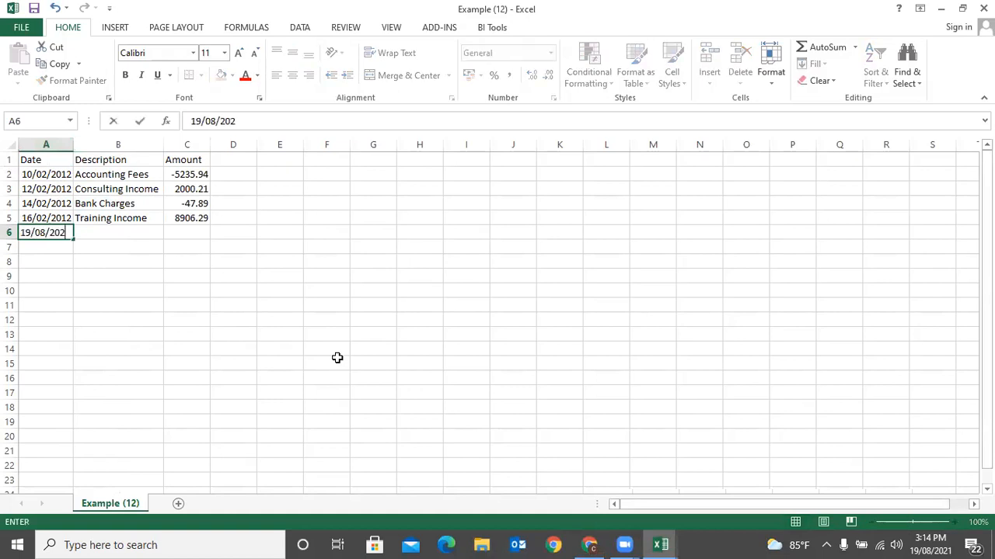
pyautogui.hotkey('ctrl', 'Return')
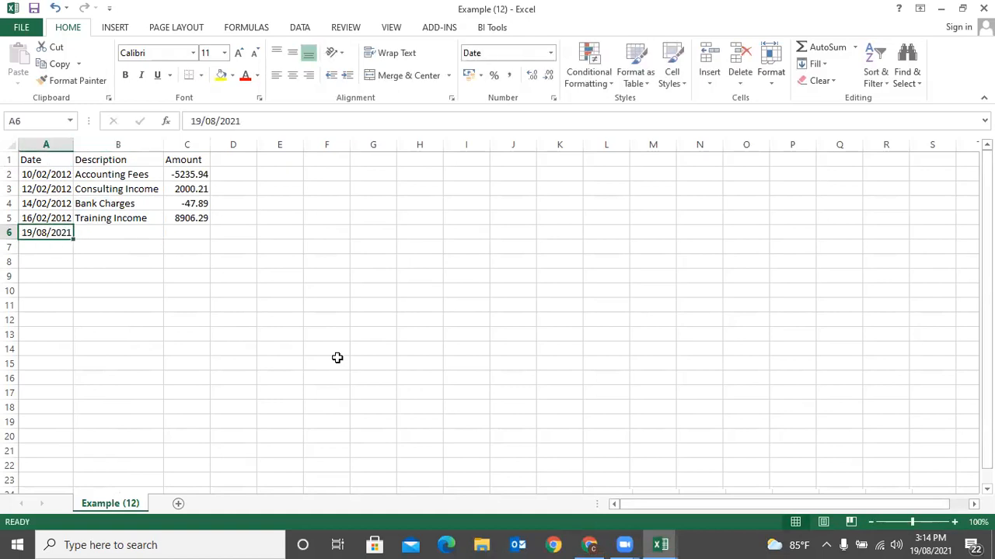
pyautogui.hotkey('ctrl', 'c')
pyautogui.press('Down')
pyautogui.hotkey('shift', 'Down')
pyautogui.press('Return')
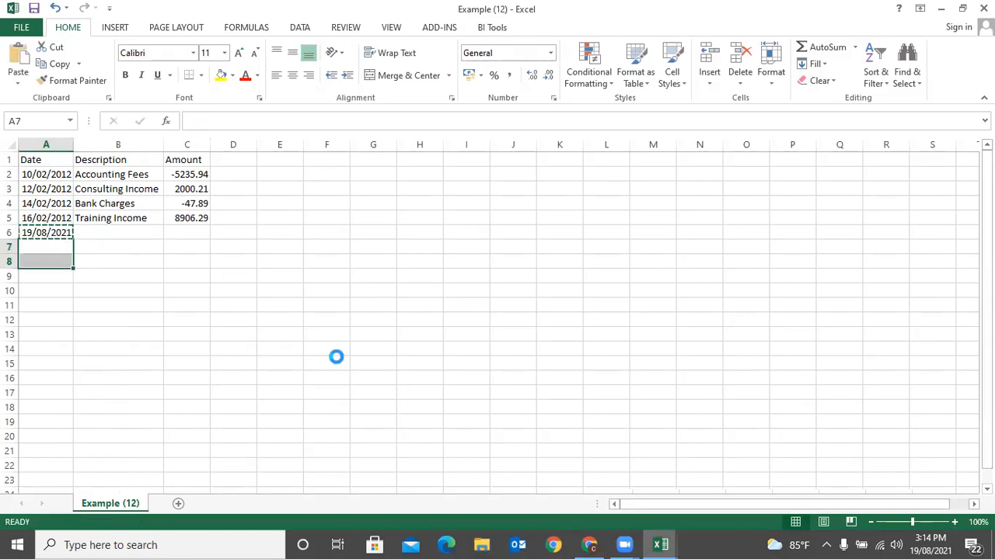
# - Close Sage's CSV import help and go to the Bank Statement Mapping Rules tab
pyautogui.click(589, 545)
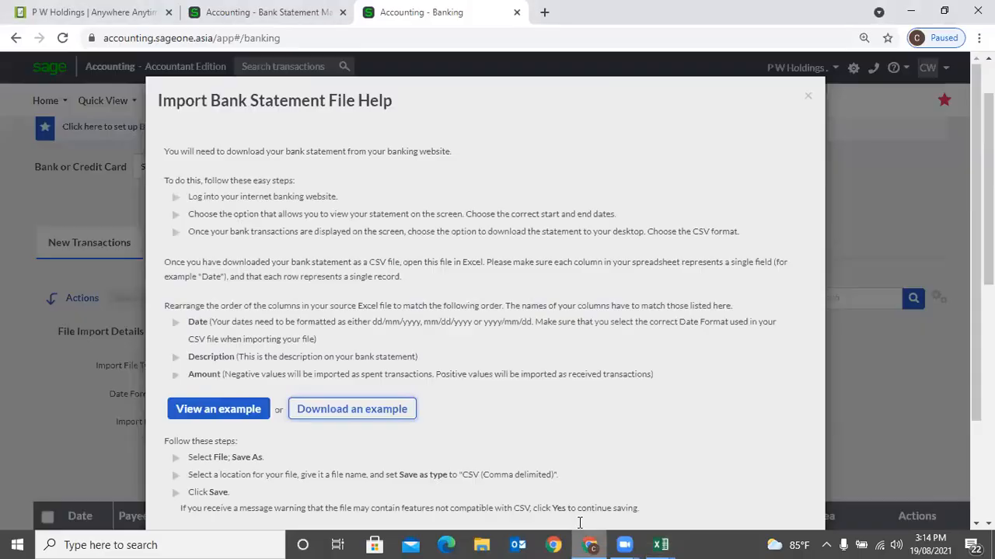
pyautogui.click(807, 96)
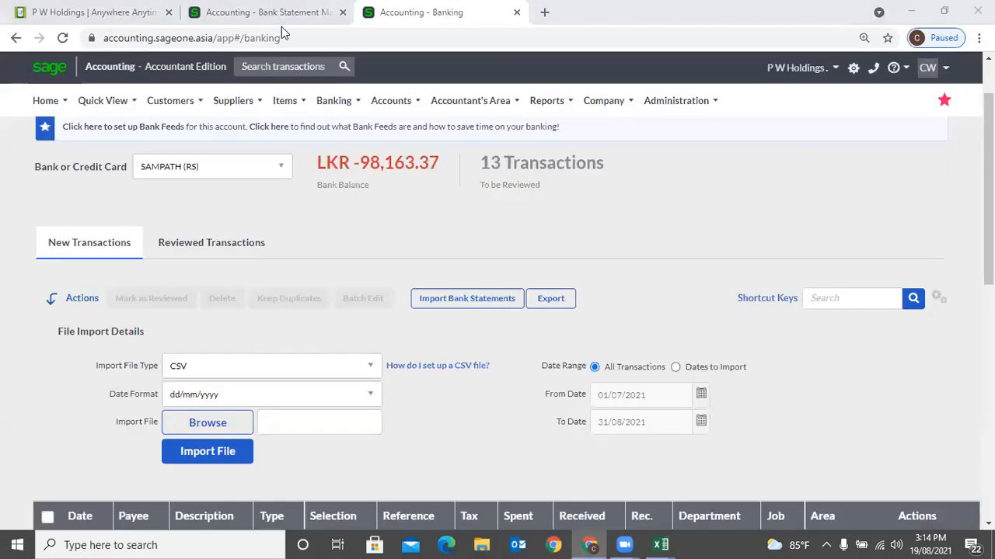
pyautogui.click(260, 13)
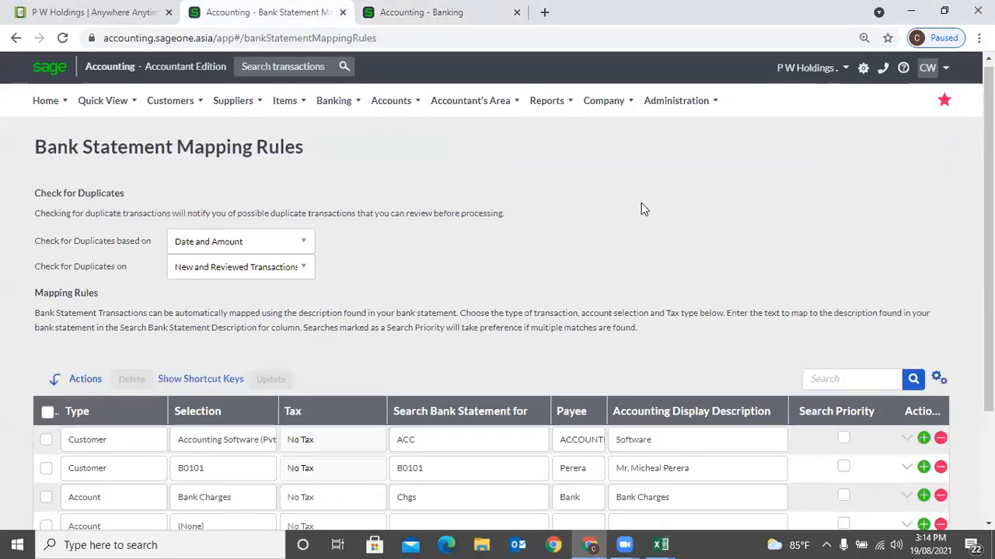
# - Copy the mapping rule text Chgs into cell B6 of Example (12)
pyautogui.scroll(-2, 569, 289)
pyautogui.doubleClick(429, 358)
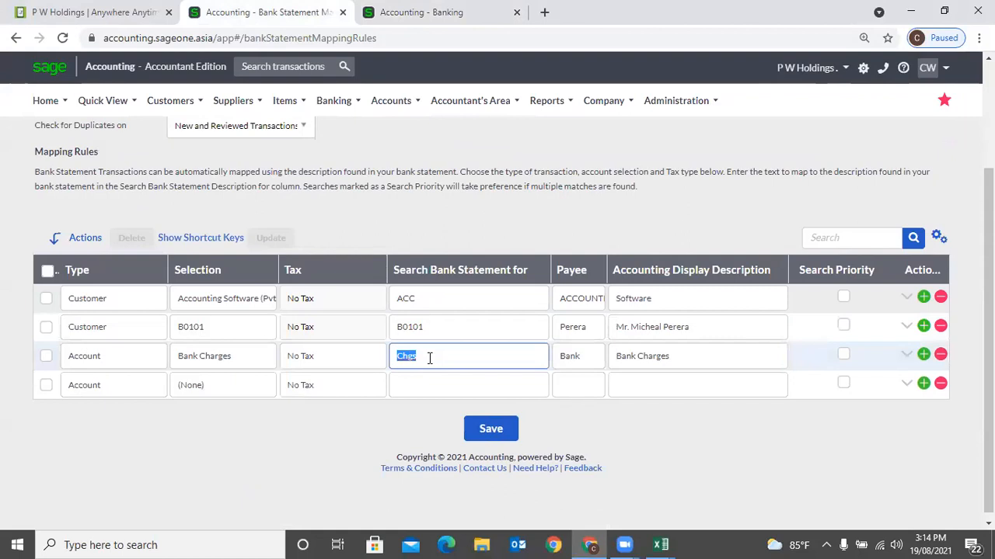
pyautogui.click(661, 544)
pyautogui.click(696, 504)
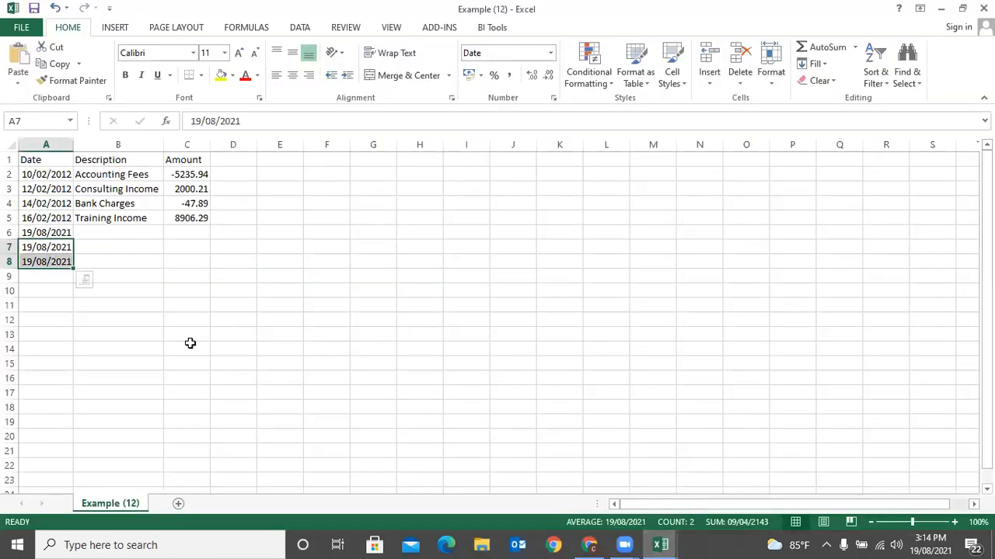
pyautogui.click(104, 230)
pyautogui.doubleClick(106, 232)
pyautogui.hotkey('ctrl', 'v')
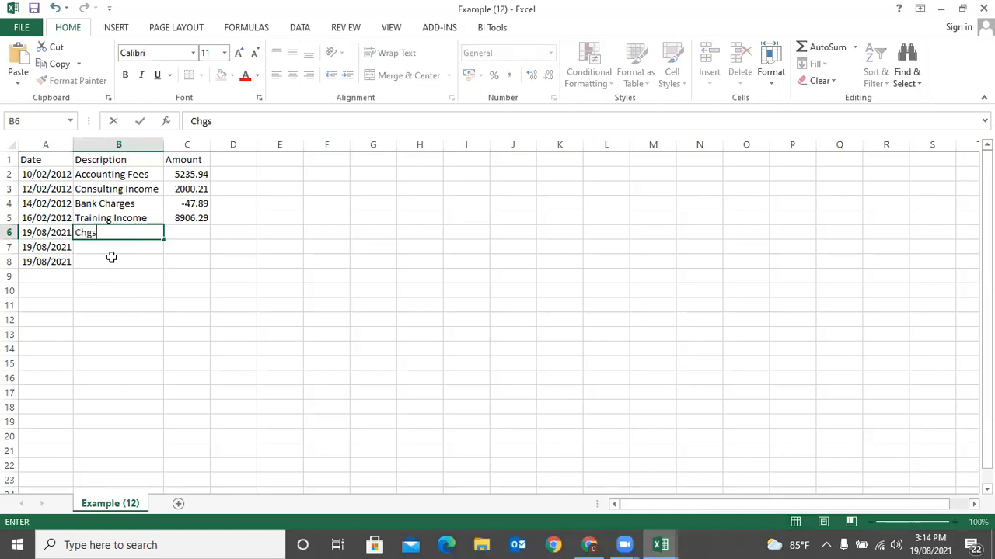
pyautogui.press('Return')
# - Copy the mapping rule texts B0101 into B7 and ACC into B8
pyautogui.click(589, 544)
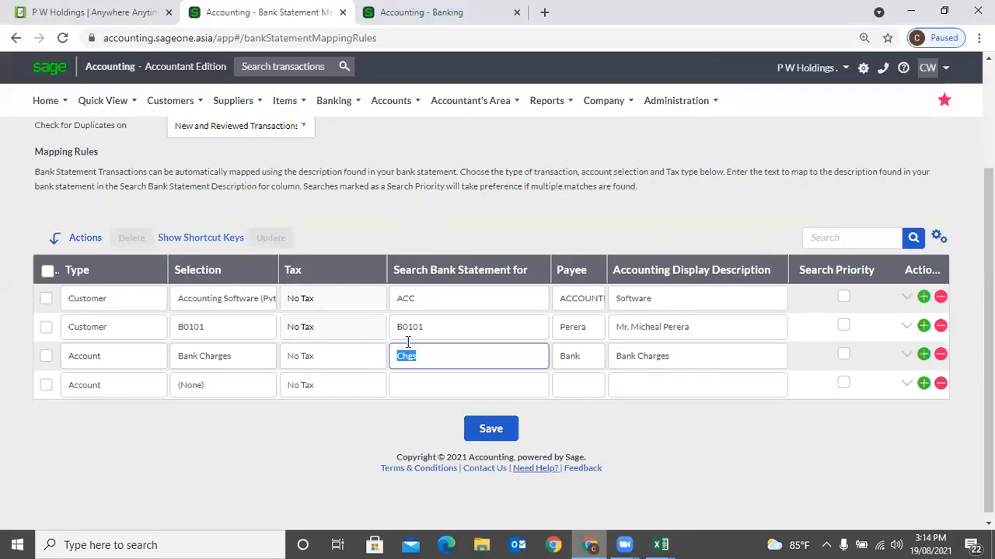
pyautogui.click(443, 327)
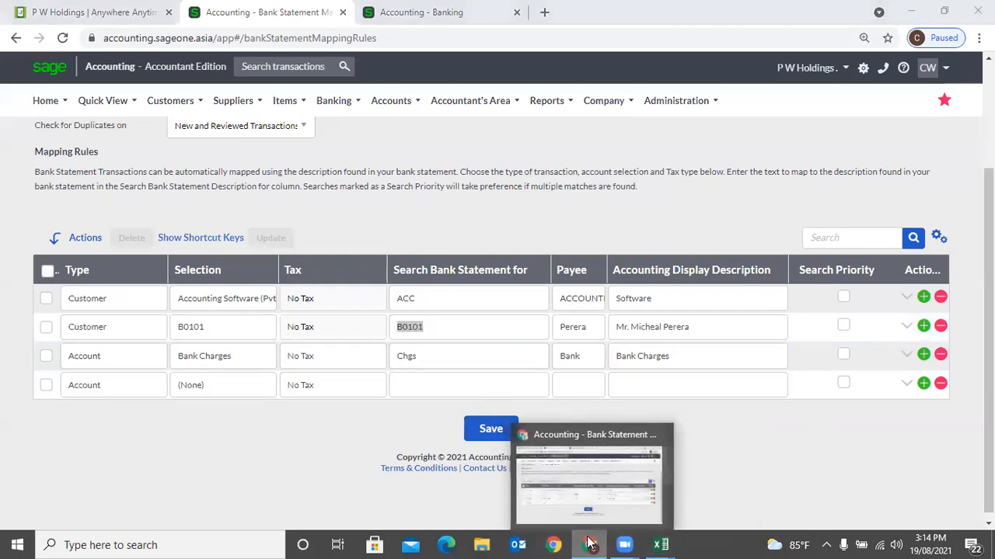
pyautogui.click(587, 544)
pyautogui.click(117, 246)
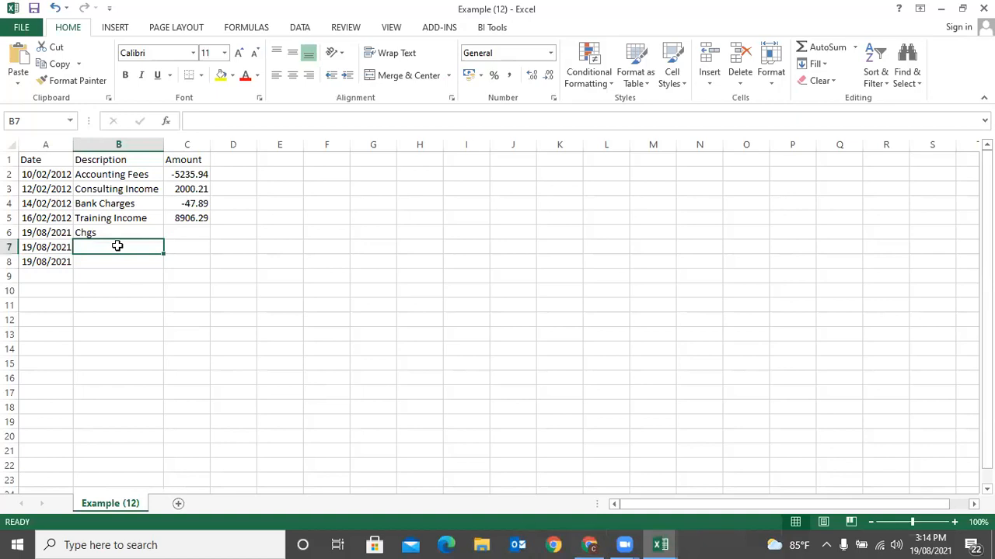
pyautogui.hotkey('ctrl', 'v')
pyautogui.click(588, 543)
pyautogui.click(435, 299)
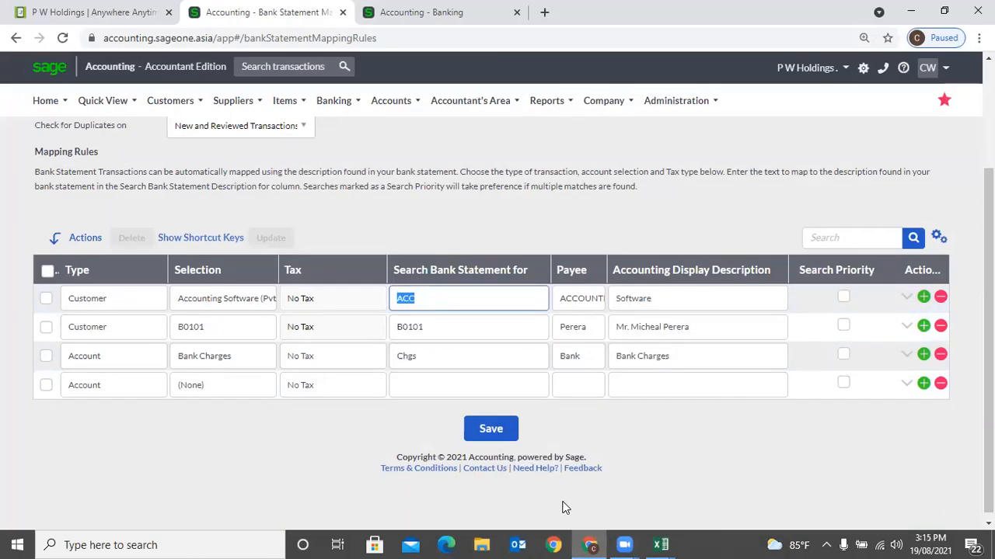
pyautogui.click(588, 544)
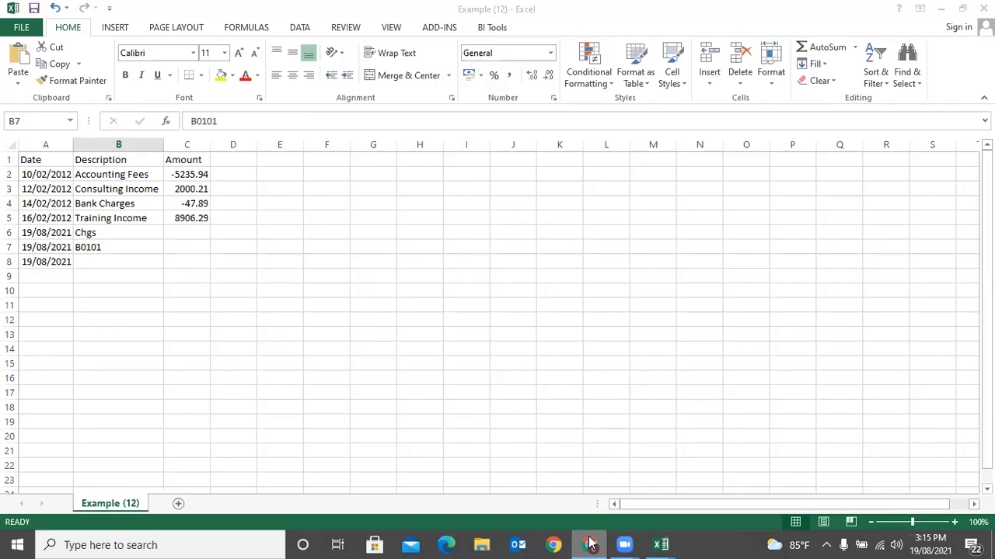
pyautogui.click(104, 262)
pyautogui.hotkey('ctrl', 'v')
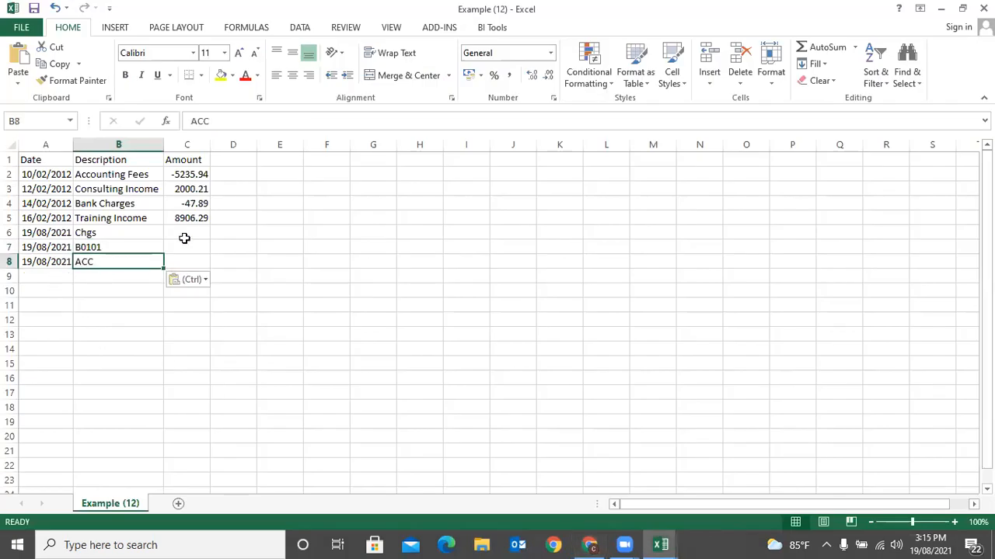
# - Enter amounts 1000, 50000 and 100000 in C6:C8
pyautogui.click(184, 232)
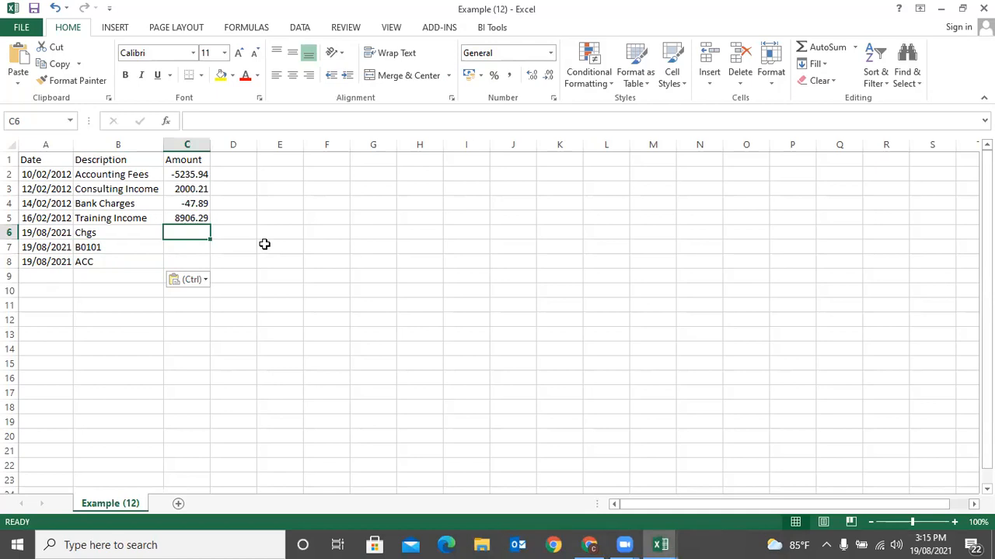
pyautogui.write('1000')
pyautogui.press('Return')
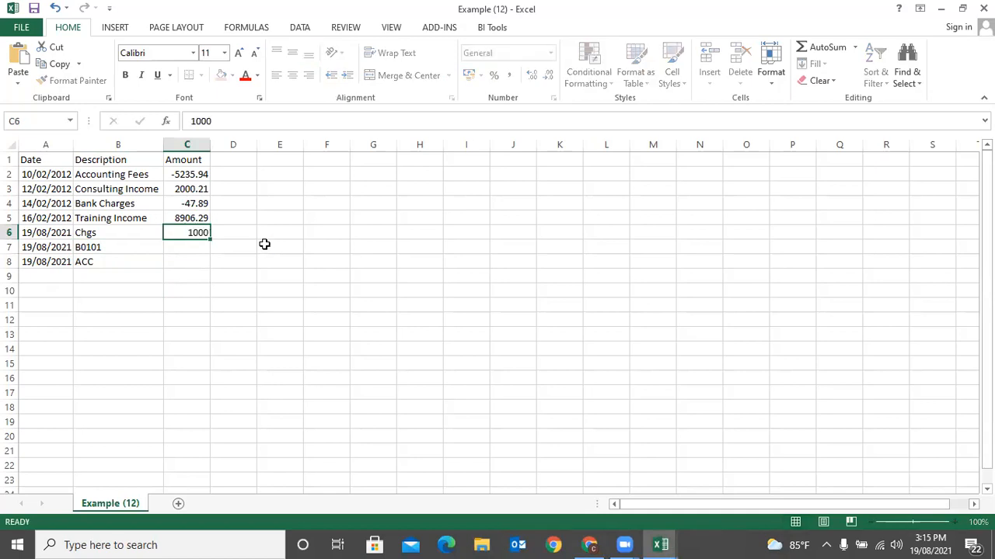
pyautogui.write('50000')
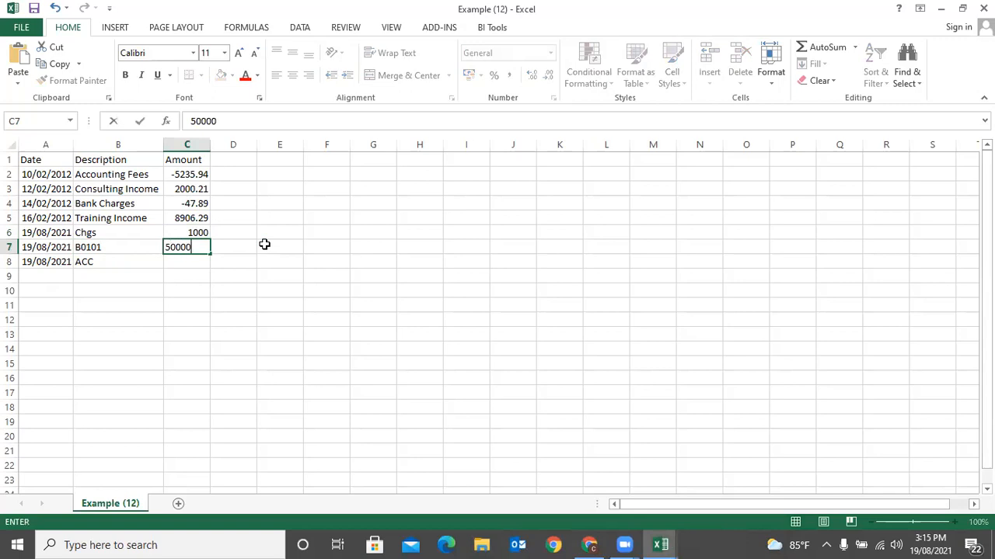
pyautogui.press('Return')
pyautogui.write('100000')
pyautogui.press('Return')
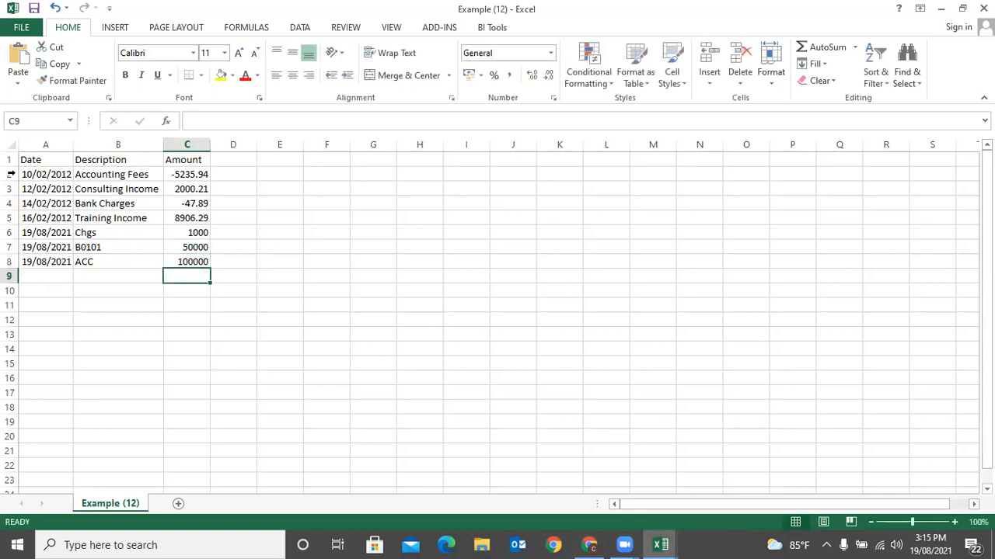
# - Delete the four sample rows 2–5 and return to the Sage Banking page
pyautogui.moveTo(9, 173); pyautogui.dragTo(9, 217)
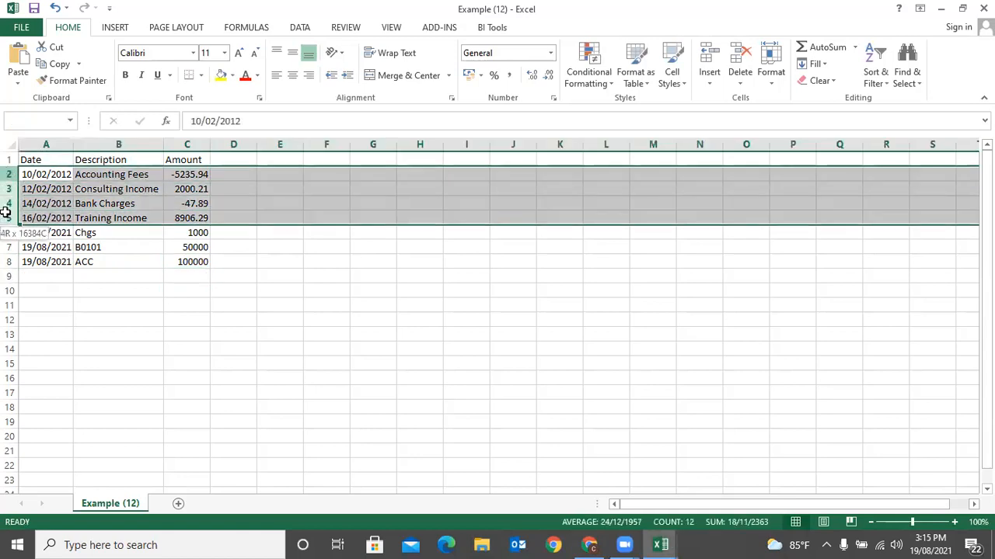
pyautogui.rightClick(60, 194)
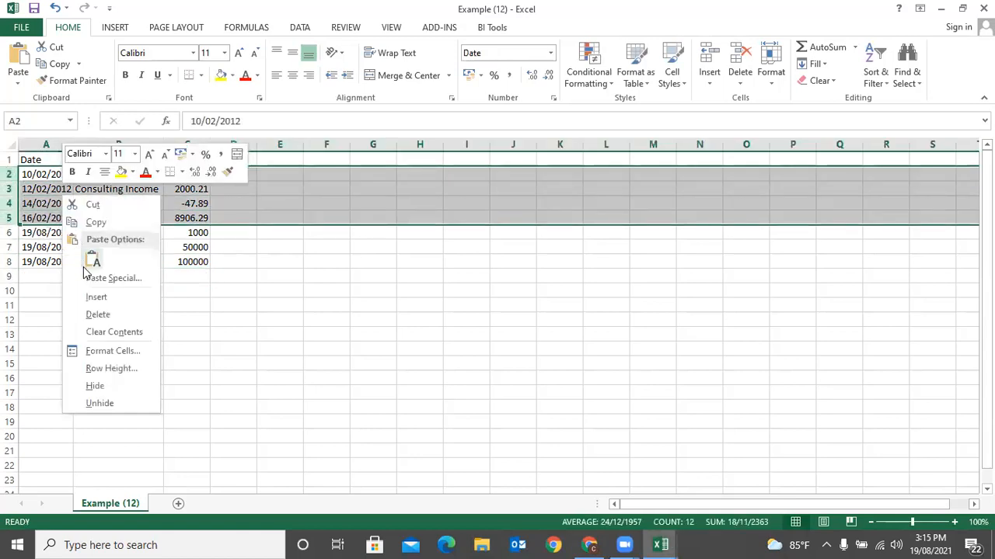
pyautogui.click(98, 315)
pyautogui.click(394, 277)
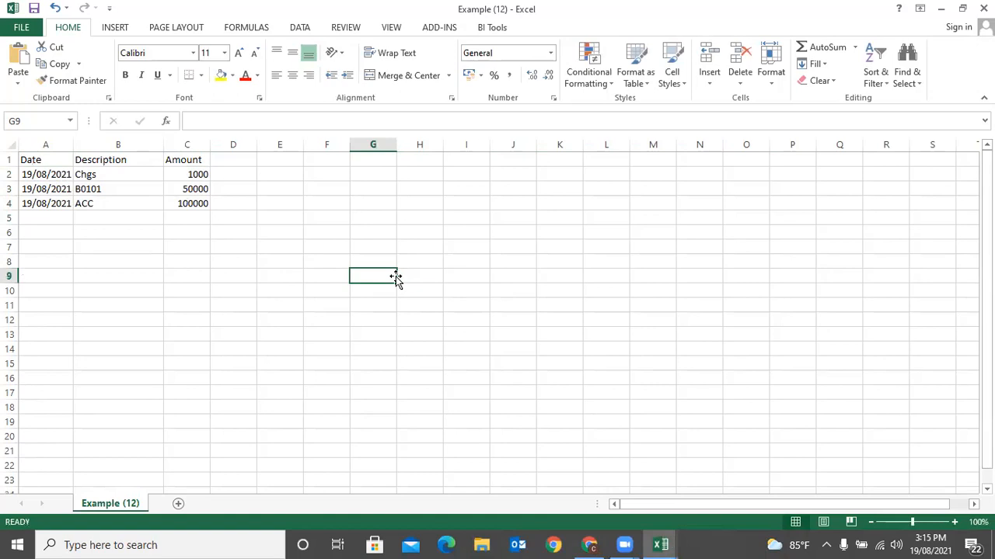
pyautogui.click(590, 543)
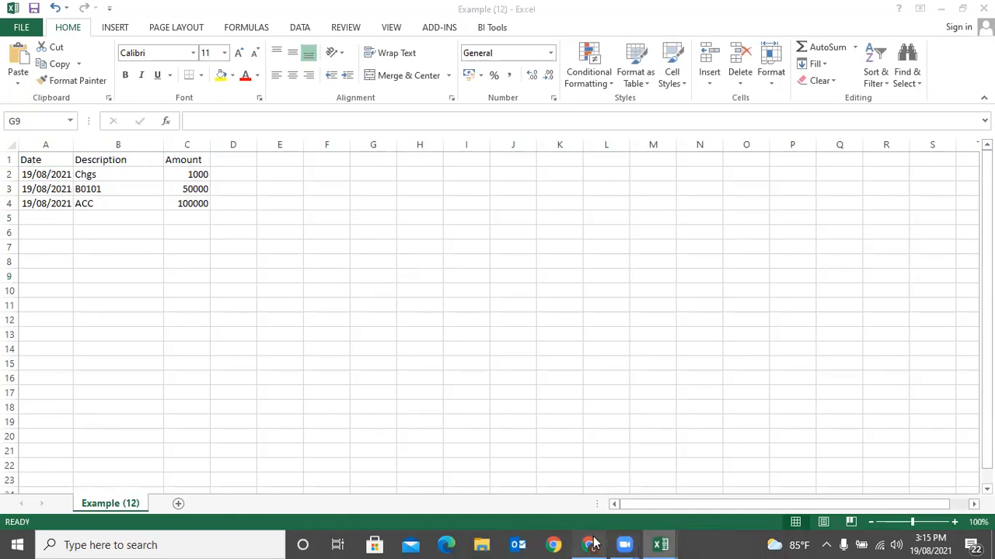
pyautogui.scroll(2, 358, 243)
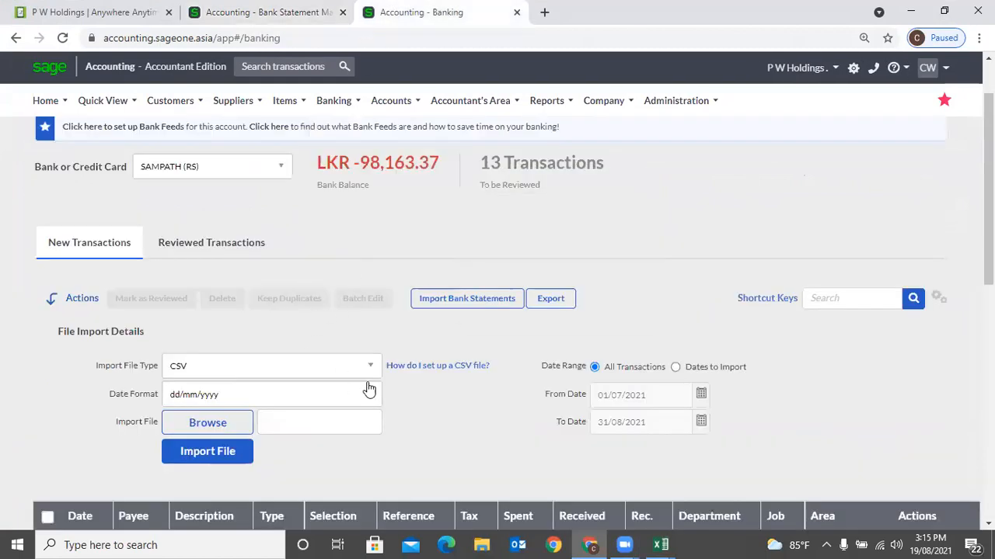
# - Review the import file type choices and the CSV setup help with its example layout
pyautogui.click(370, 366)
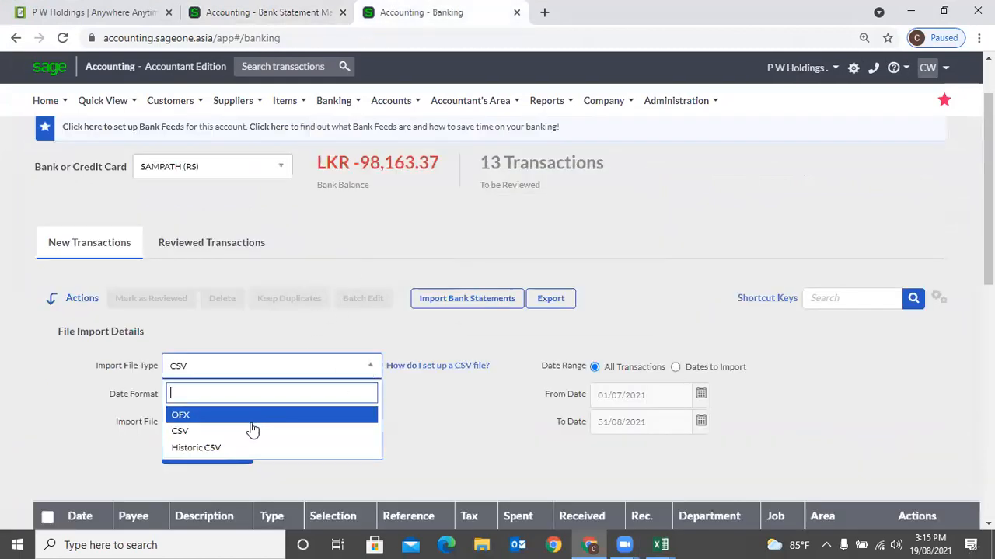
pyautogui.click(417, 439)
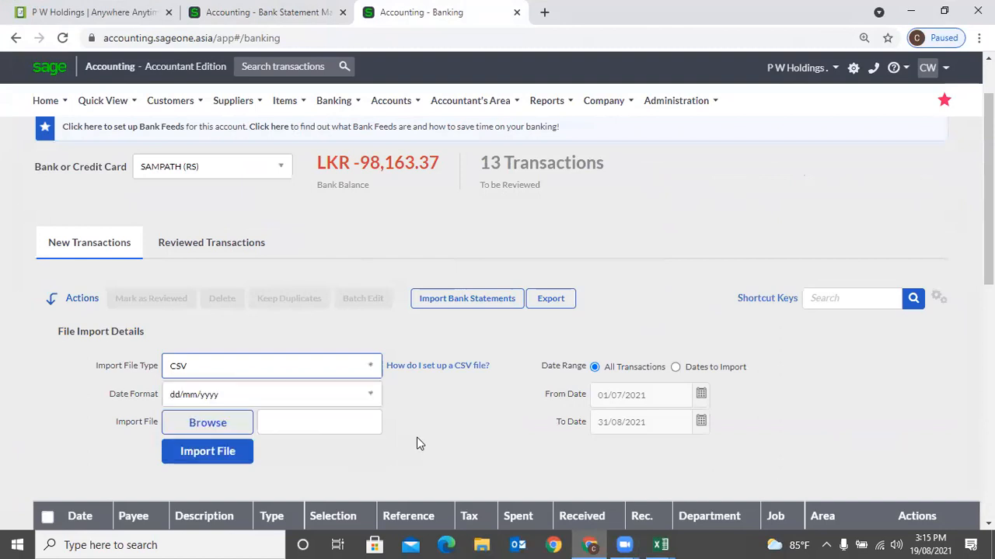
pyautogui.click(371, 369)
pyautogui.click(455, 426)
pyautogui.click(461, 372)
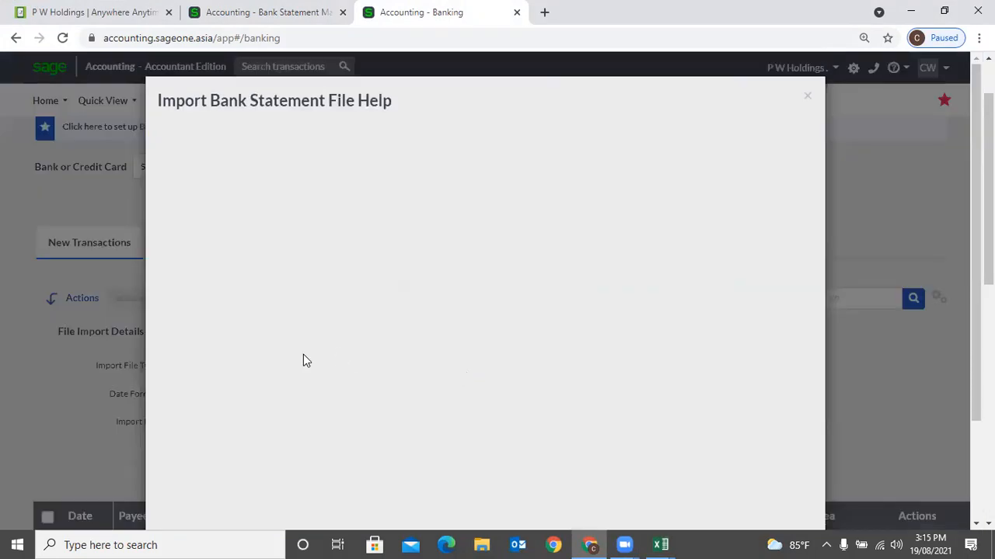
pyautogui.click(229, 412)
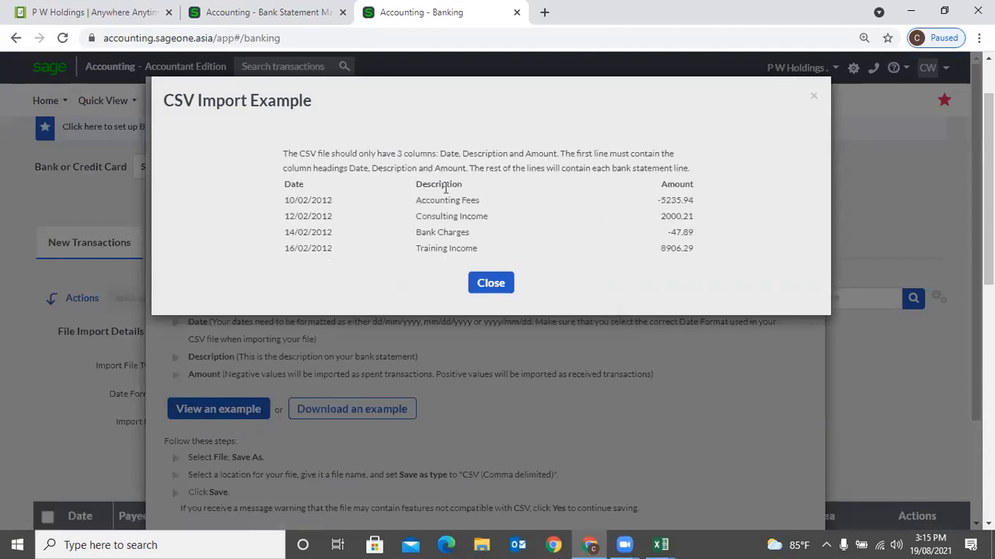
pyautogui.click(816, 93)
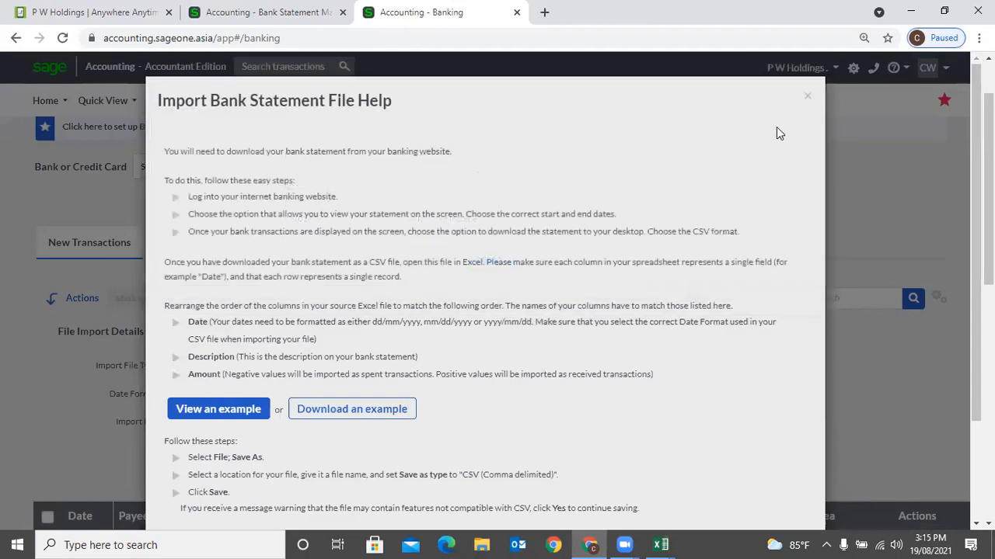
pyautogui.click(807, 101)
# - Switch the import file type to Historic CSV and review its example layout
pyautogui.click(286, 371)
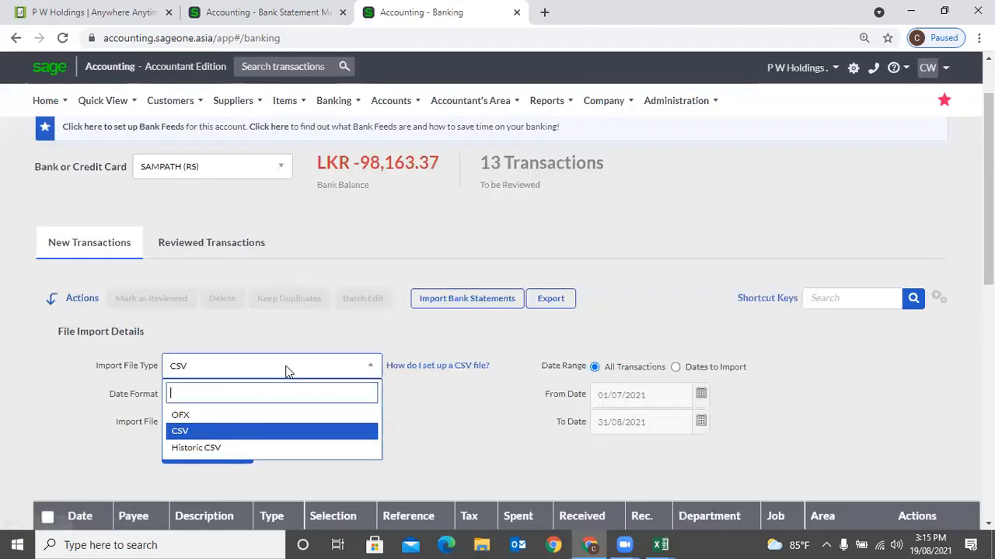
pyautogui.click(238, 448)
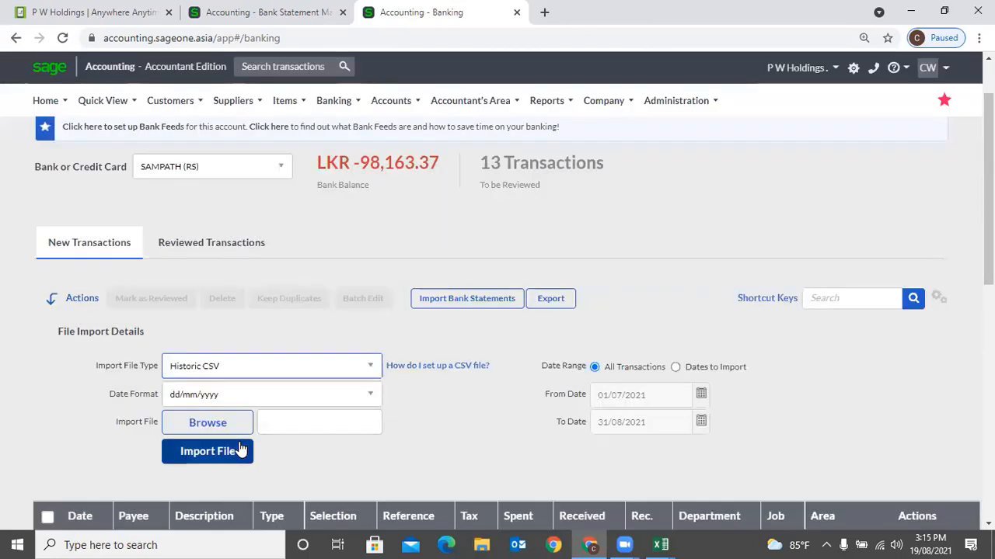
pyautogui.click(406, 370)
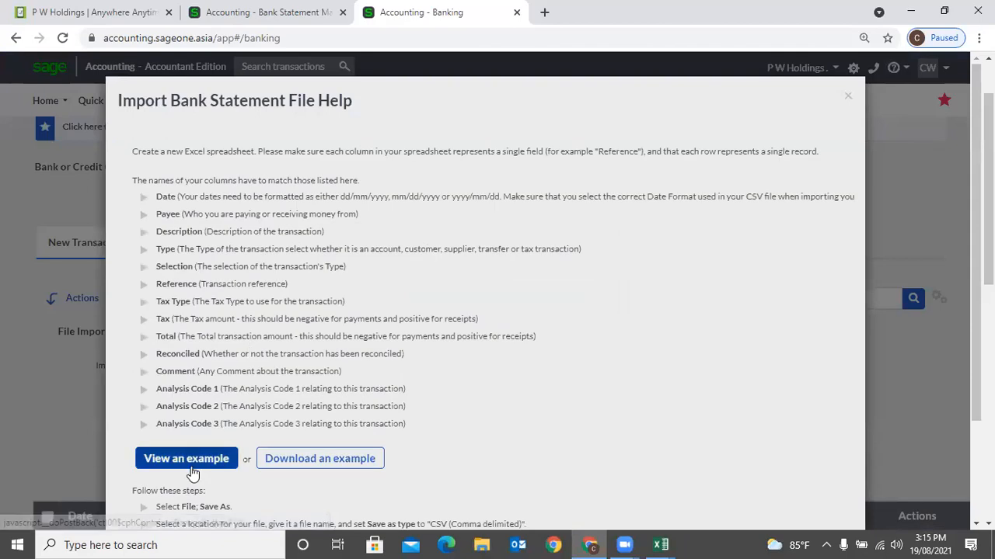
pyautogui.click(191, 467)
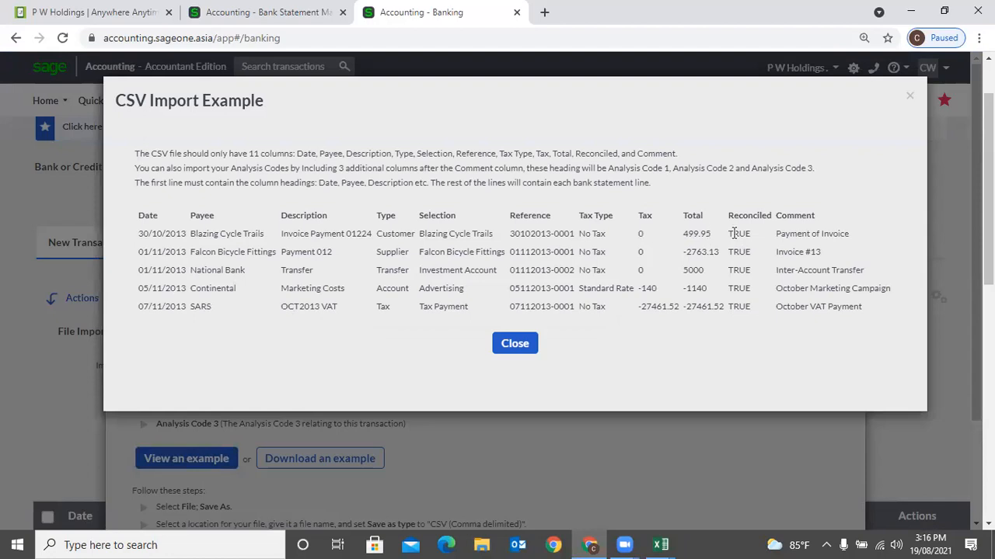
pyautogui.click(908, 100)
pyautogui.click(848, 97)
# - Look over the grid's Customise Grid analysis code settings, then close them
pyautogui.scroll(-2, 855, 419)
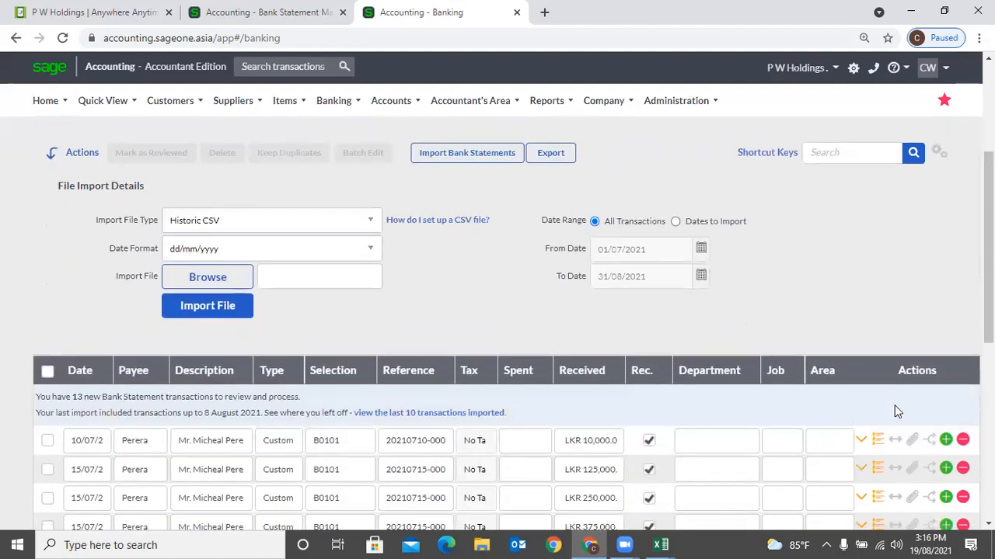
pyautogui.scroll(-2, 897, 404)
pyautogui.scroll(2, 953, 255)
pyautogui.click(938, 151)
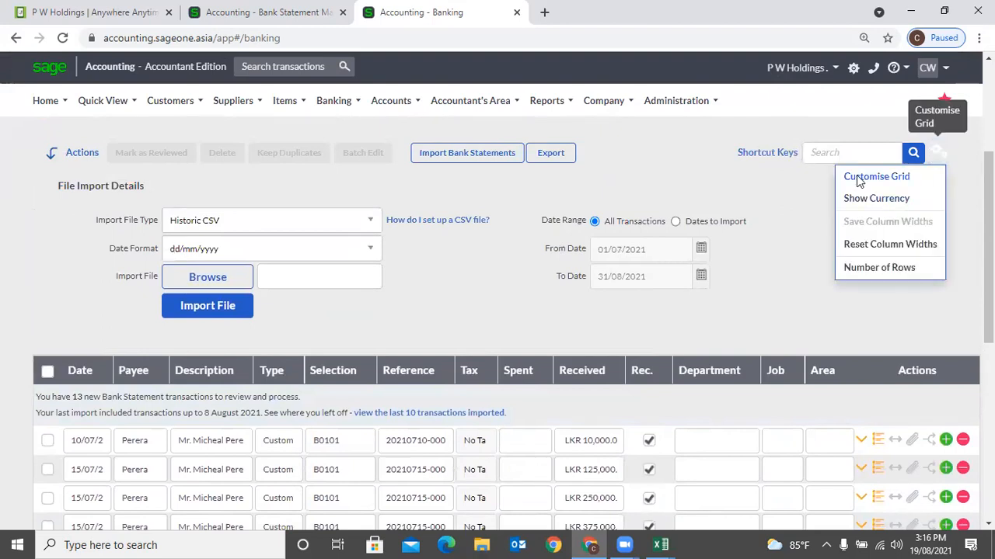
pyautogui.click(860, 179)
pyautogui.click(663, 81)
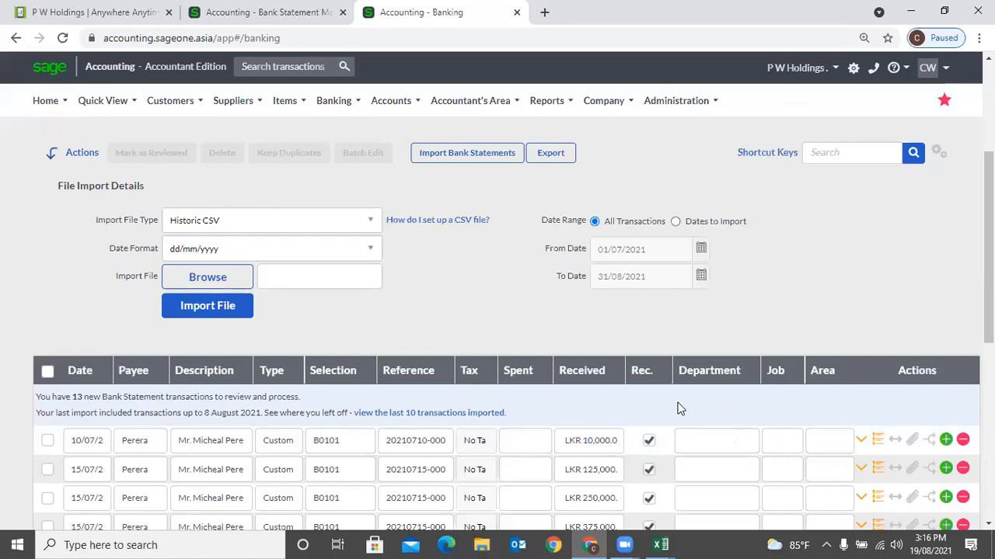
# - Check the Bank Statement Mapping Rules page, then bring Excel's Example (12) forward
pyautogui.click(295, 12)
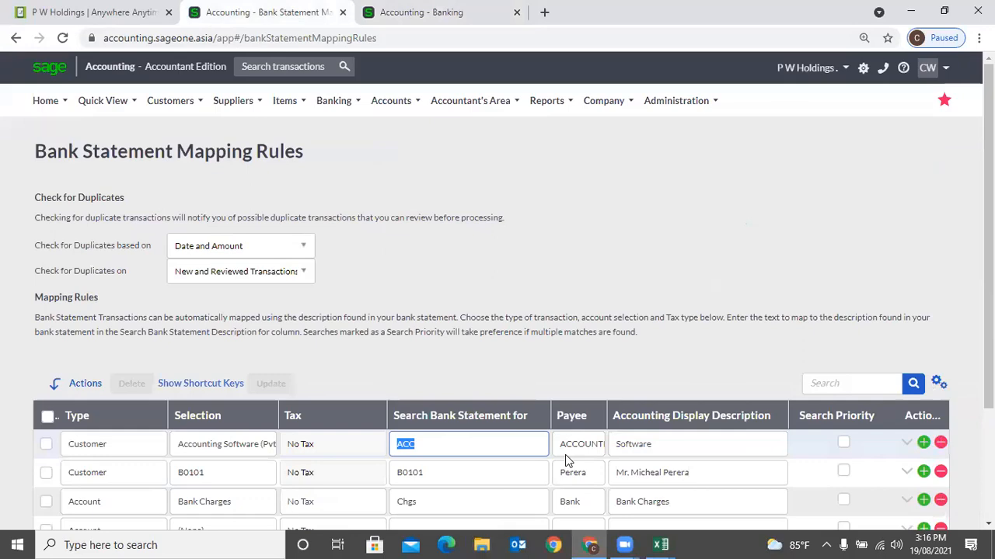
pyautogui.click(660, 545)
pyautogui.click(693, 498)
pyautogui.click(273, 315)
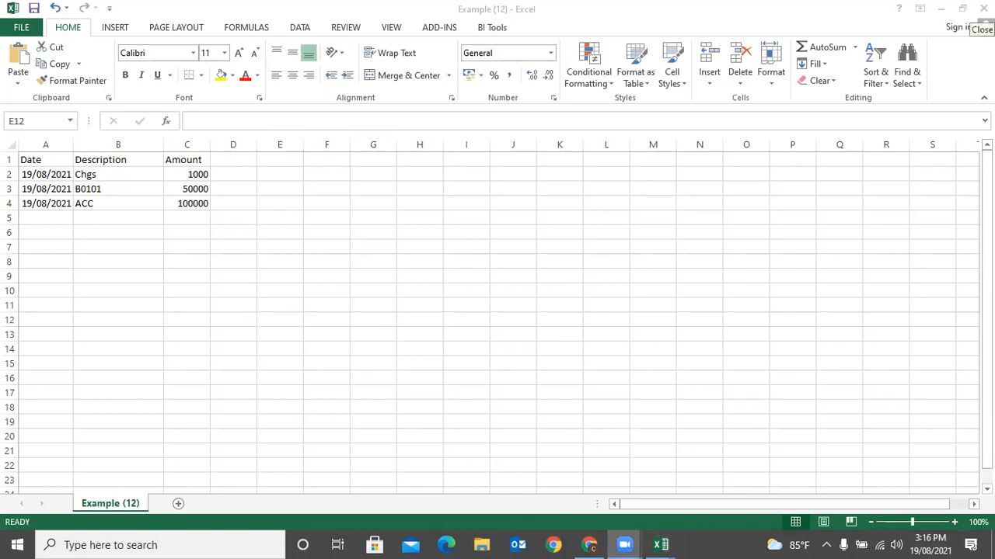
# - Close Example (12) in Excel, saving it in CSV format
pyautogui.click(984, 9)
pyautogui.click(436, 289)
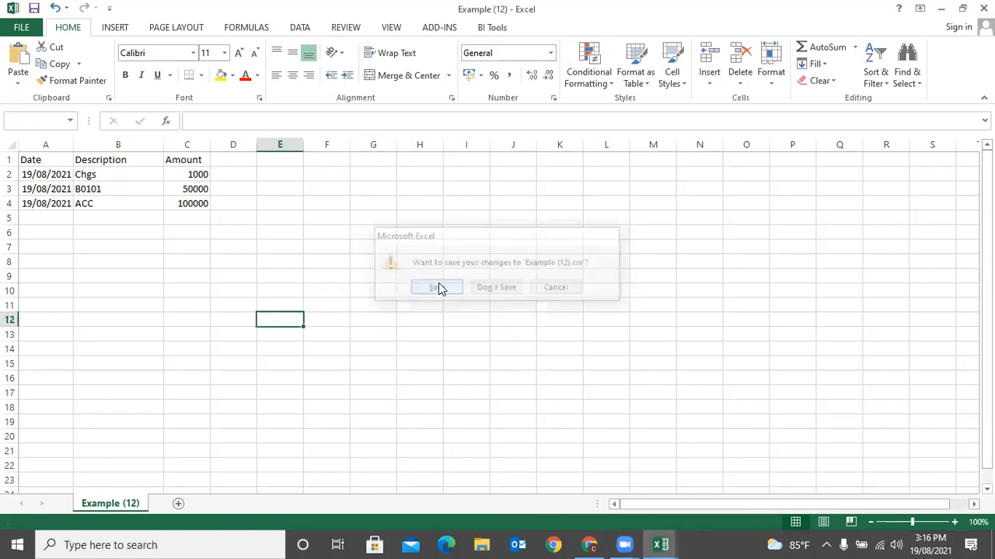
pyautogui.click(439, 313)
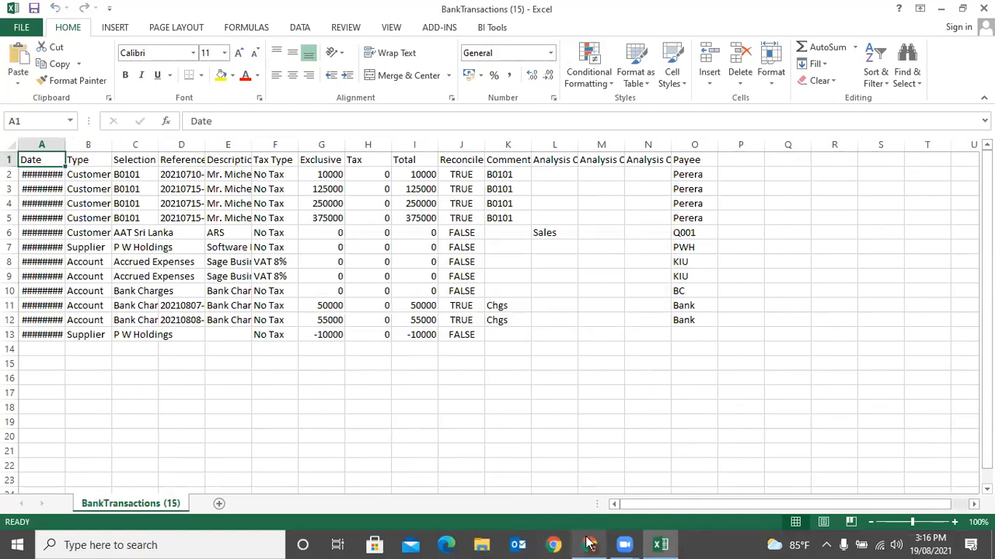
# - Return to Sage's Banking page, leaving the import file type unchanged
pyautogui.click(588, 542)
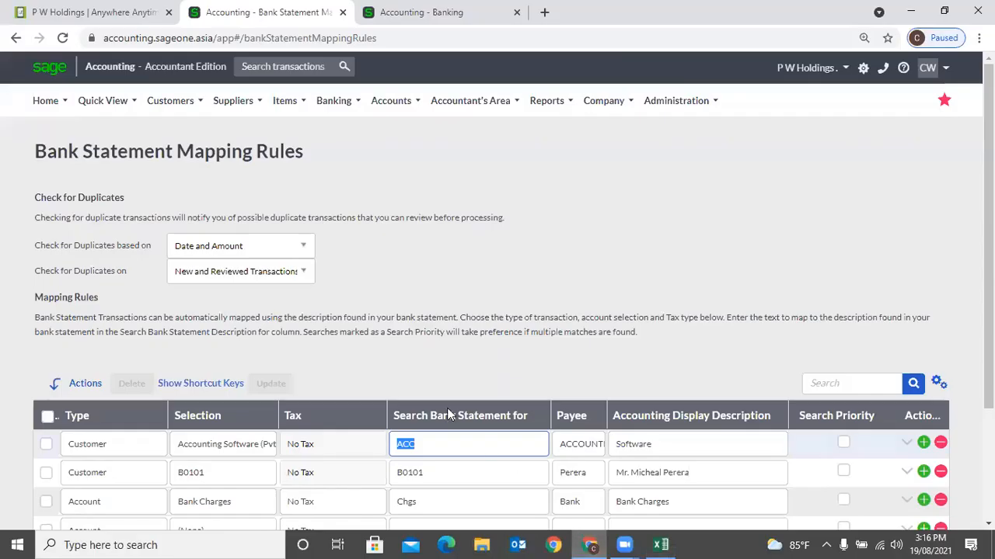
pyautogui.click(420, 12)
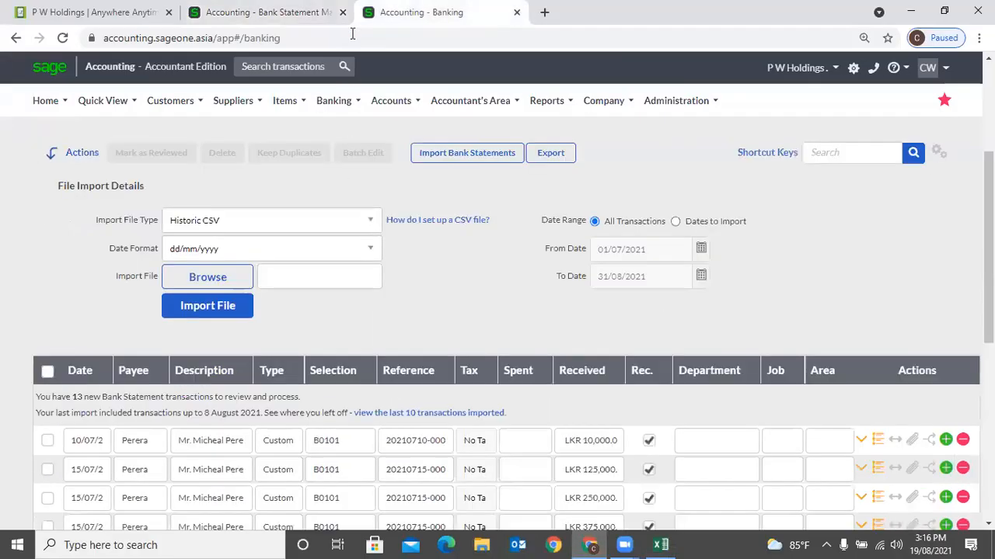
pyautogui.click(345, 221)
pyautogui.click(523, 323)
# - Reload the Banking page and start a new bank statement import
pyautogui.scroll(3, 440, 279)
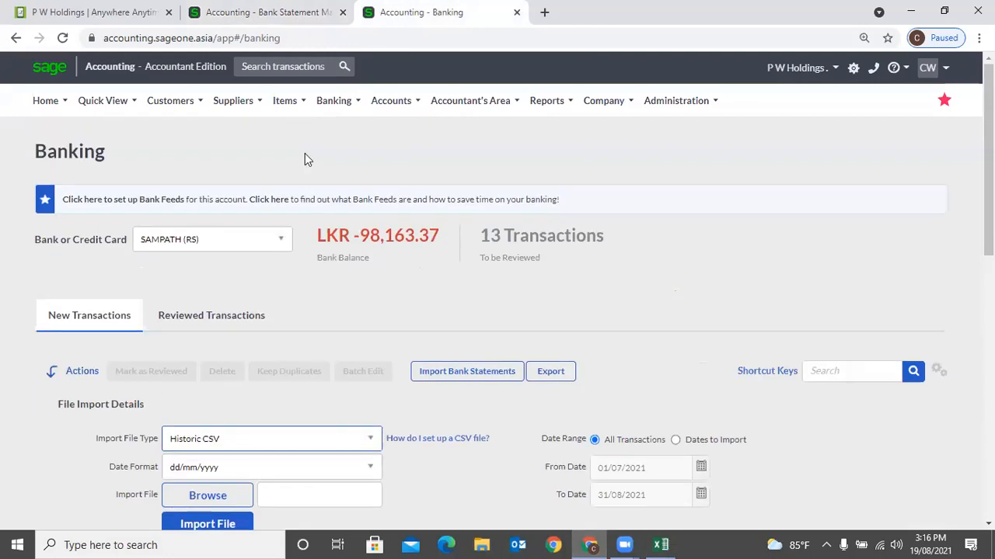
pyautogui.moveTo(333, 105)
pyautogui.moveTo(332, 155)
pyautogui.moveTo(365, 181)
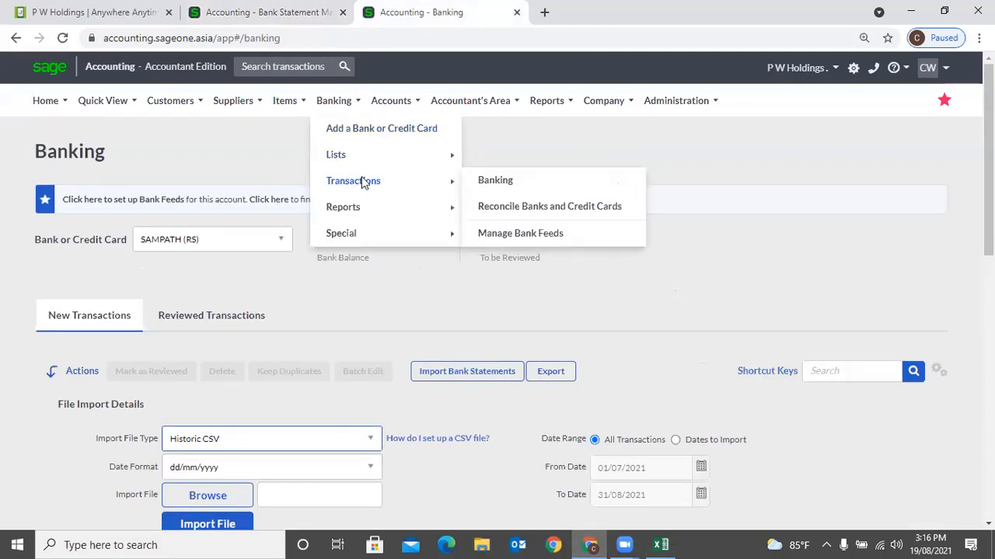
pyautogui.click(480, 181)
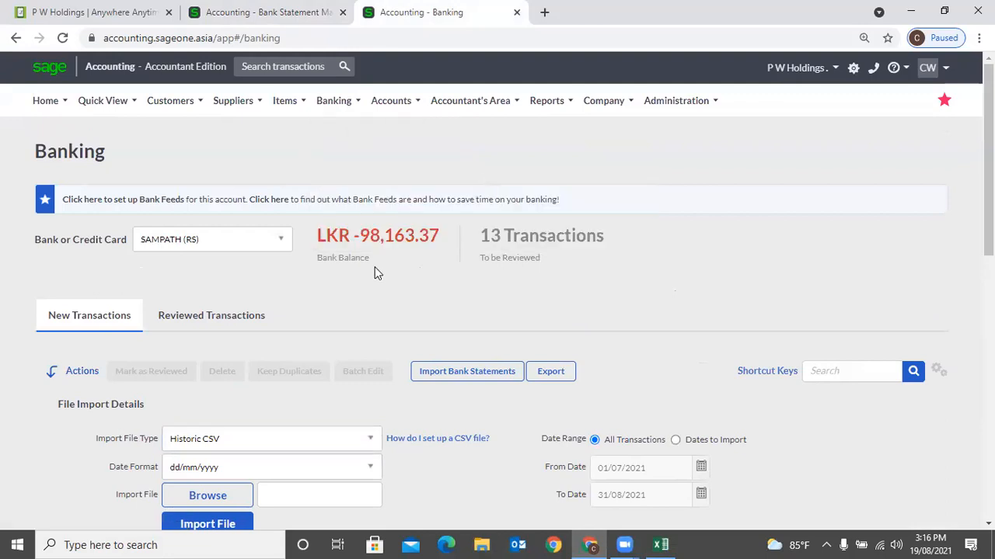
pyautogui.scroll(-1, 374, 267)
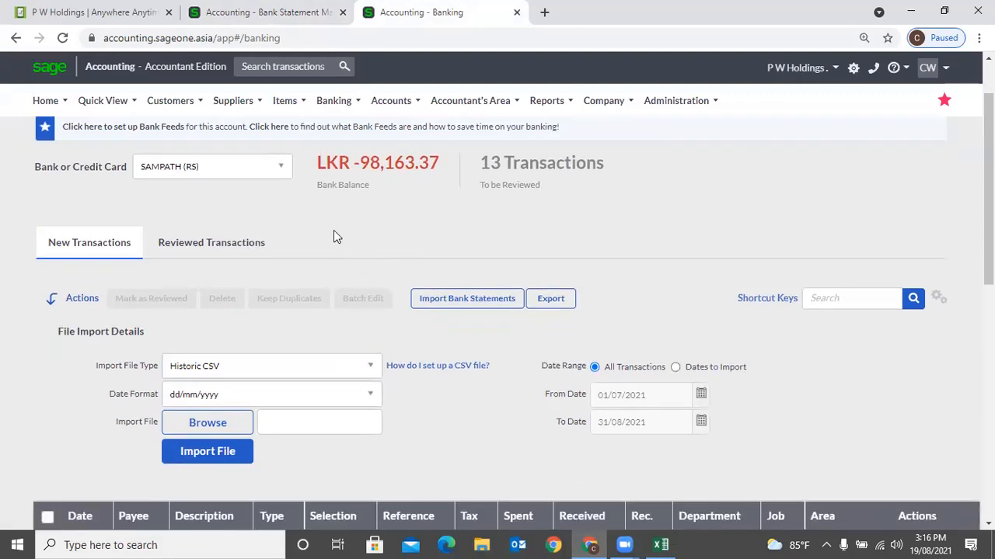
pyautogui.click(439, 306)
# - Set the import type to CSV and attach Example (12).csv from Downloads
pyautogui.click(323, 373)
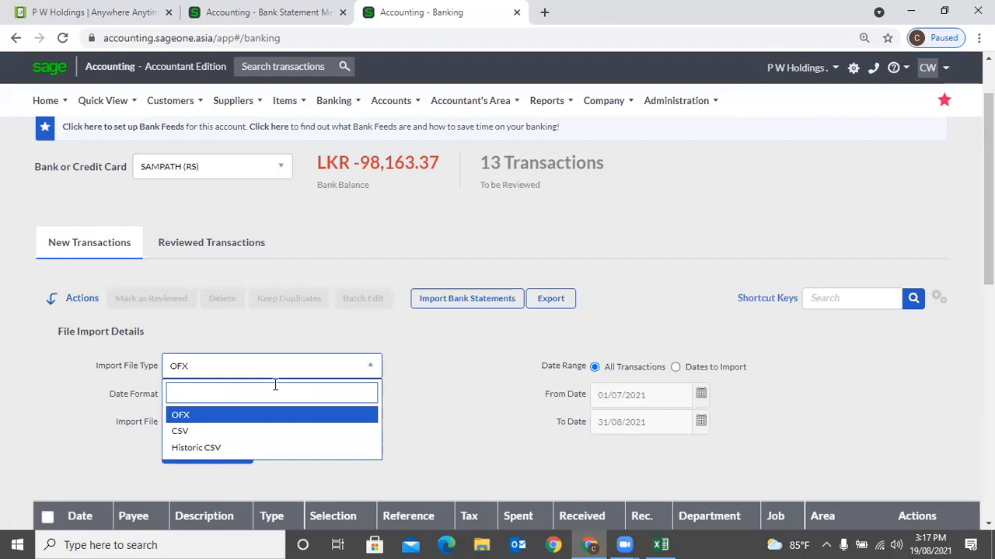
pyautogui.click(225, 433)
pyautogui.scroll(-1, 442, 409)
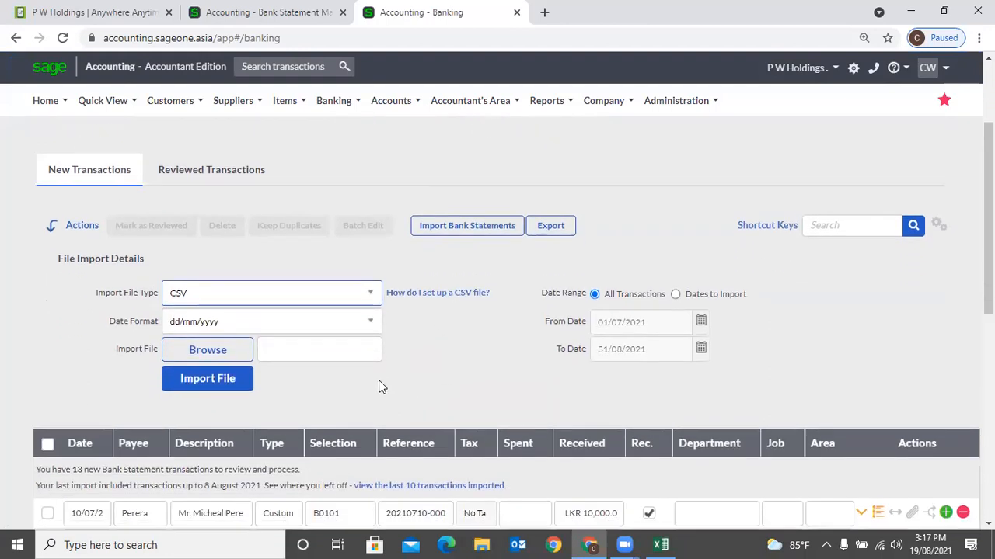
pyautogui.click(244, 355)
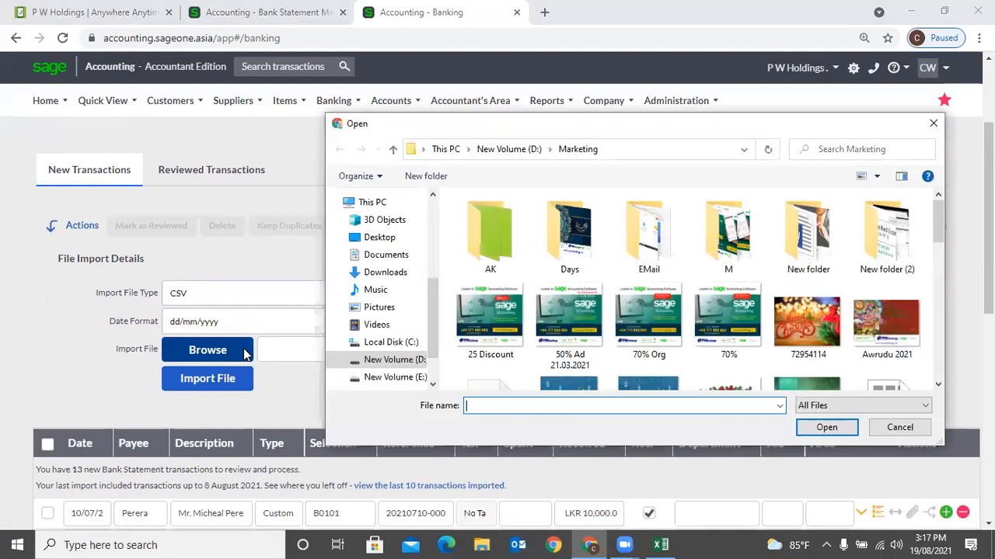
pyautogui.click(382, 274)
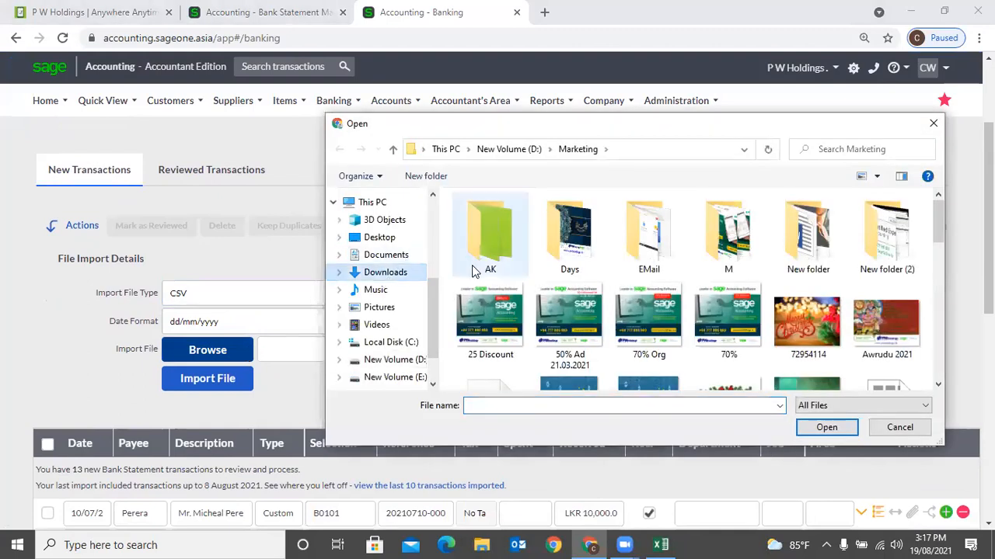
pyautogui.click(486, 241)
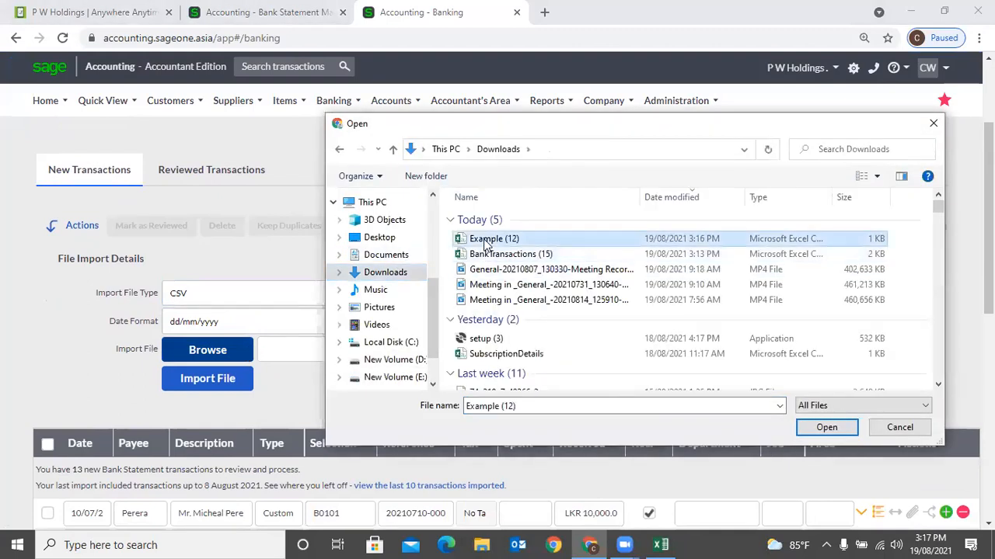
pyautogui.doubleClick(485, 241)
pyautogui.scroll(-2, 475, 360)
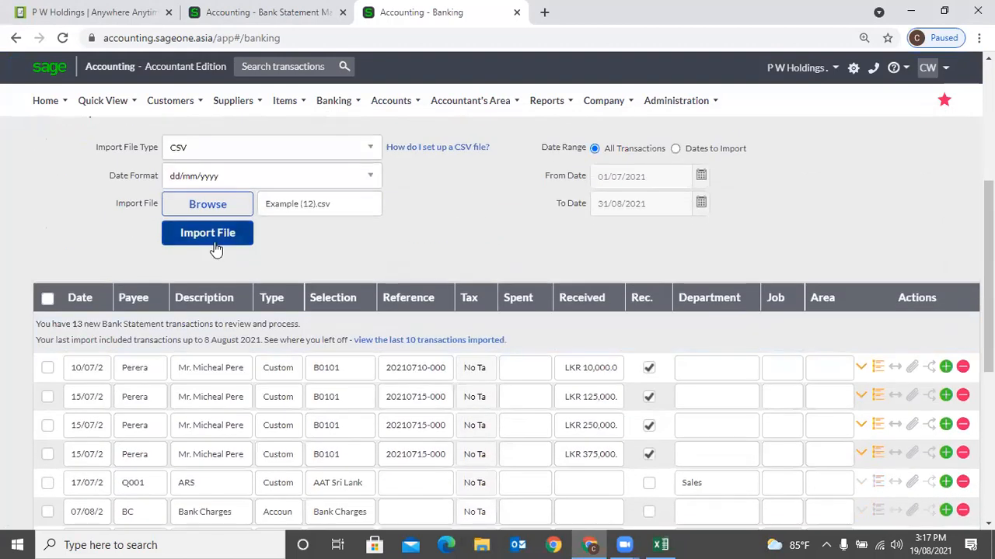
pyautogui.scroll(-5, 330, 257)
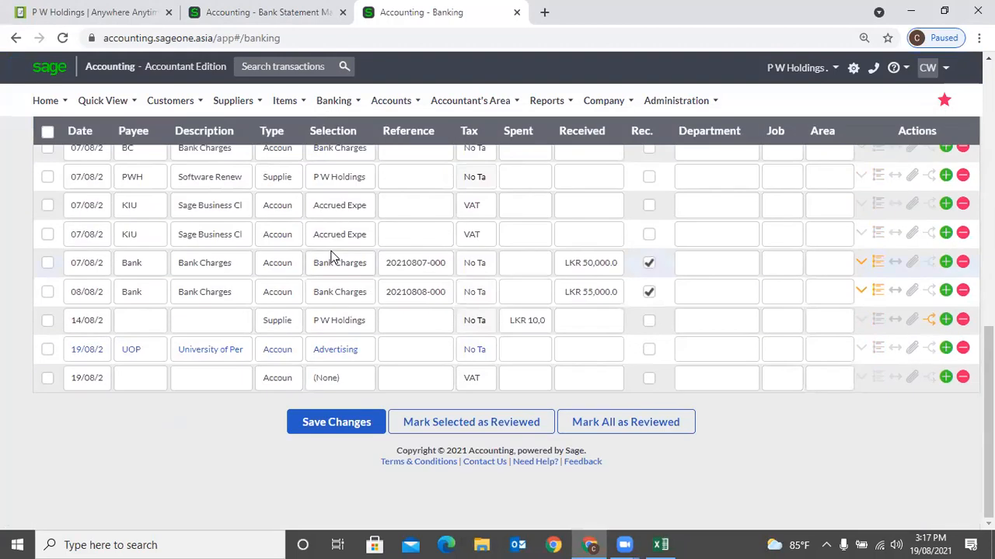
pyautogui.scroll(4, 332, 256)
pyautogui.scroll(1, 331, 257)
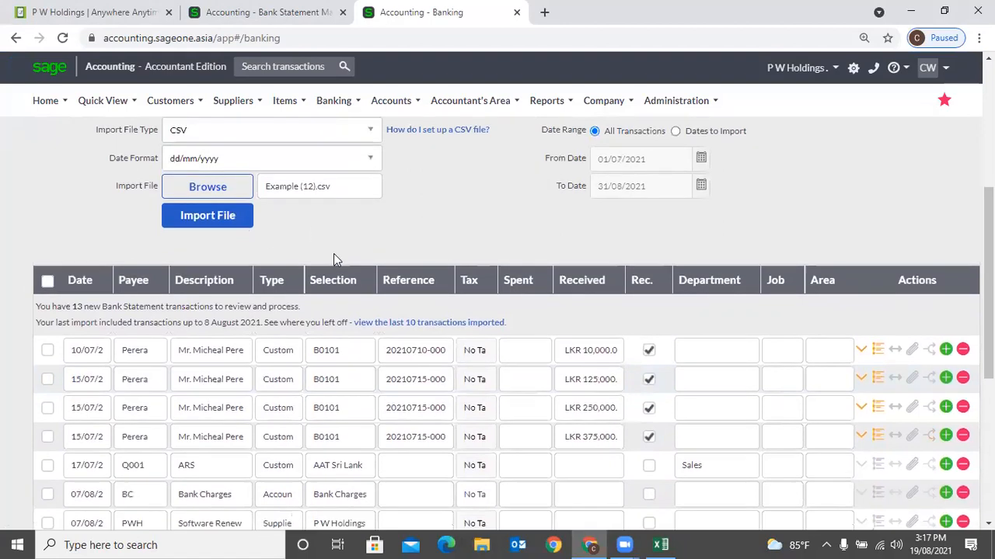
pyautogui.scroll(-5, 321, 381)
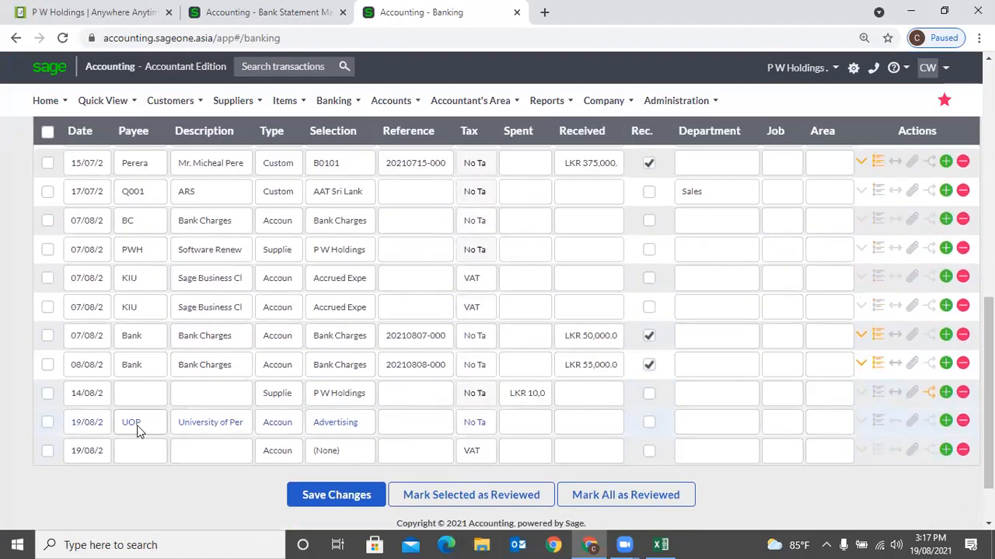
pyautogui.scroll(5, 237, 334)
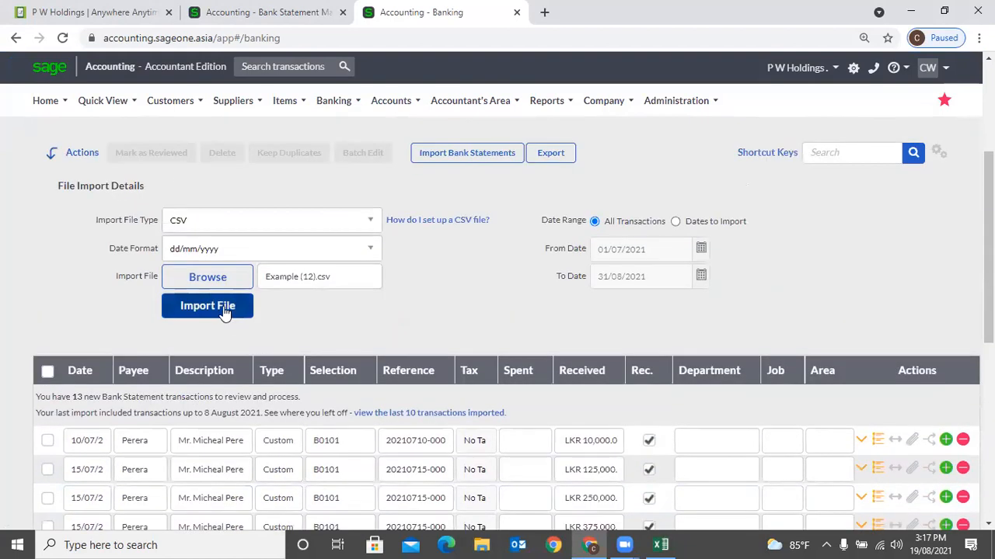
# - Import the CSV and view the new 19/08 rows: Bank Charges 1,000, B0101 50,000, Software 100,000
pyautogui.click(223, 307)
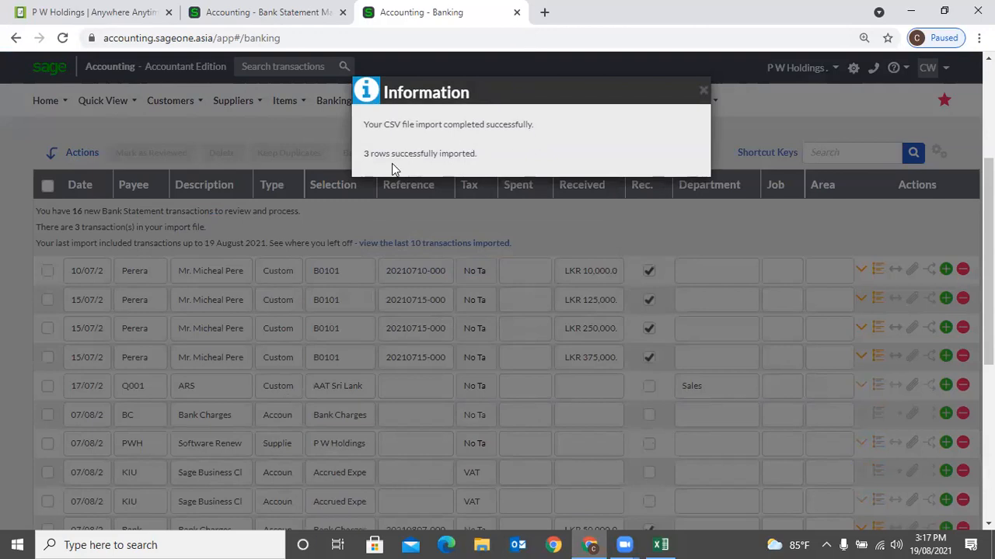
pyautogui.scroll(-3, 507, 164)
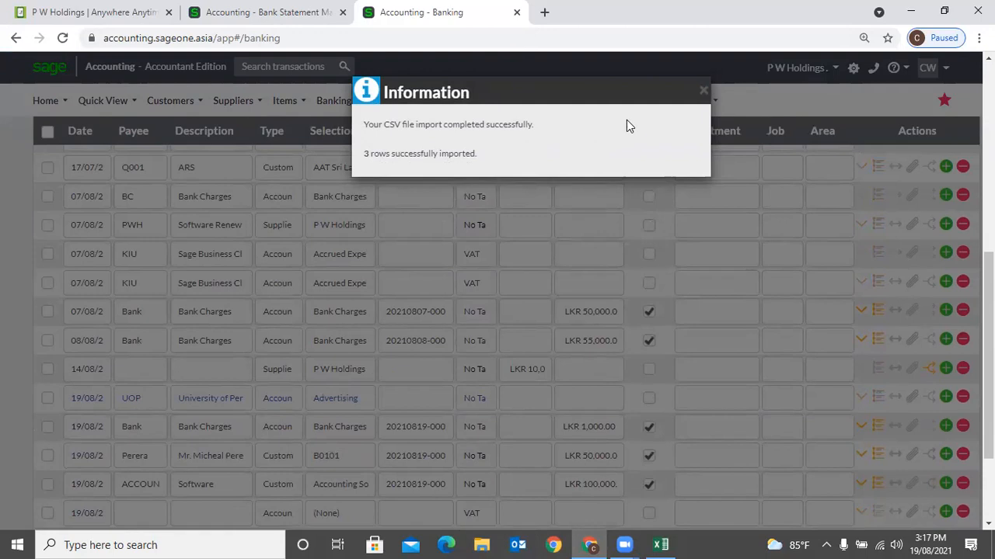
pyautogui.click(702, 92)
pyautogui.scroll(-2, 260, 365)
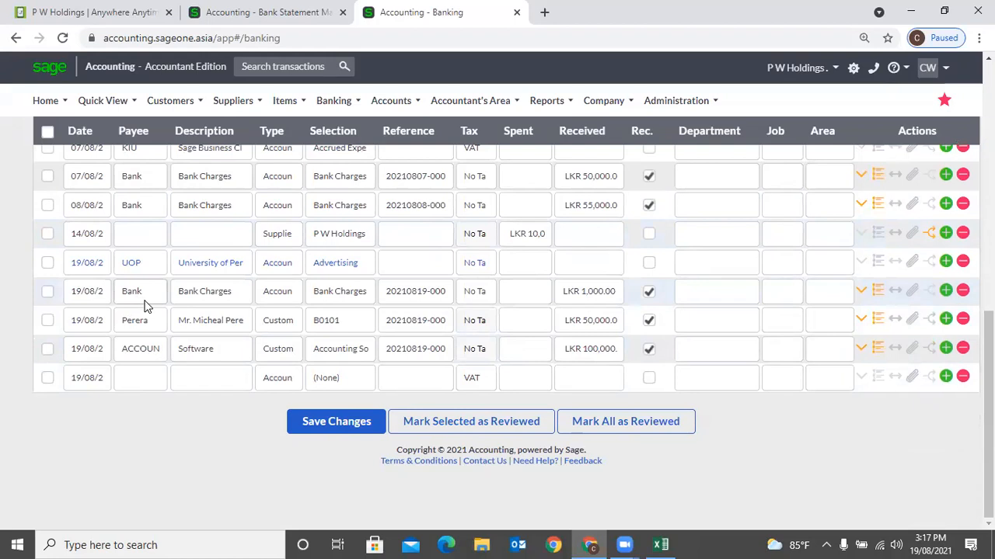
# - Open Example (12) from Downloads in Excel, autofit columns A and B, then return to Sage
pyautogui.click(483, 545)
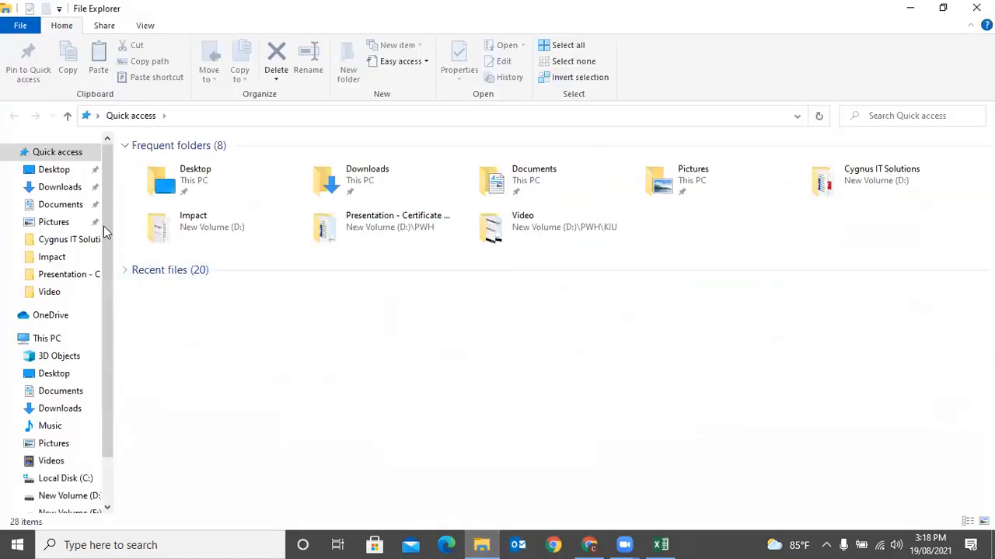
pyautogui.click(59, 187)
pyautogui.doubleClick(191, 186)
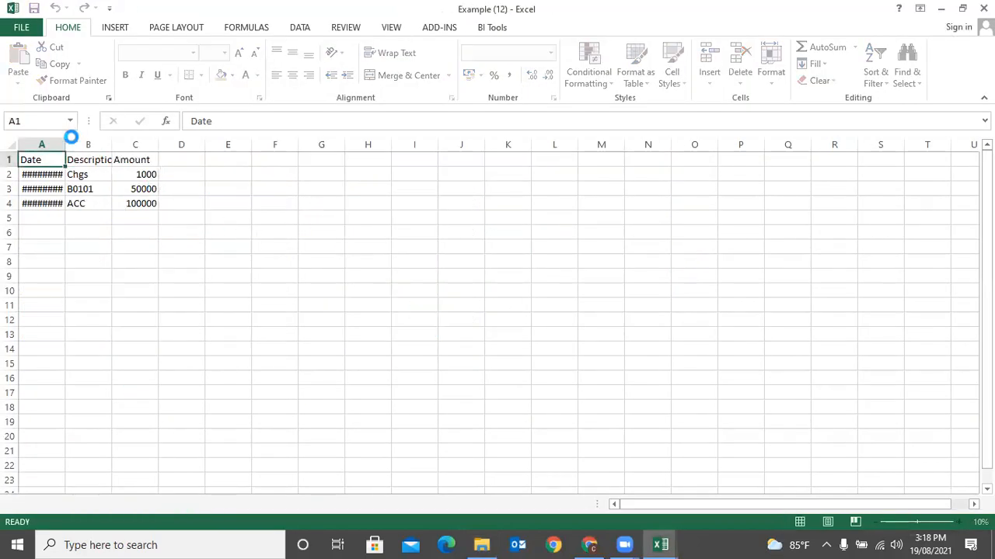
pyautogui.doubleClick(65, 144)
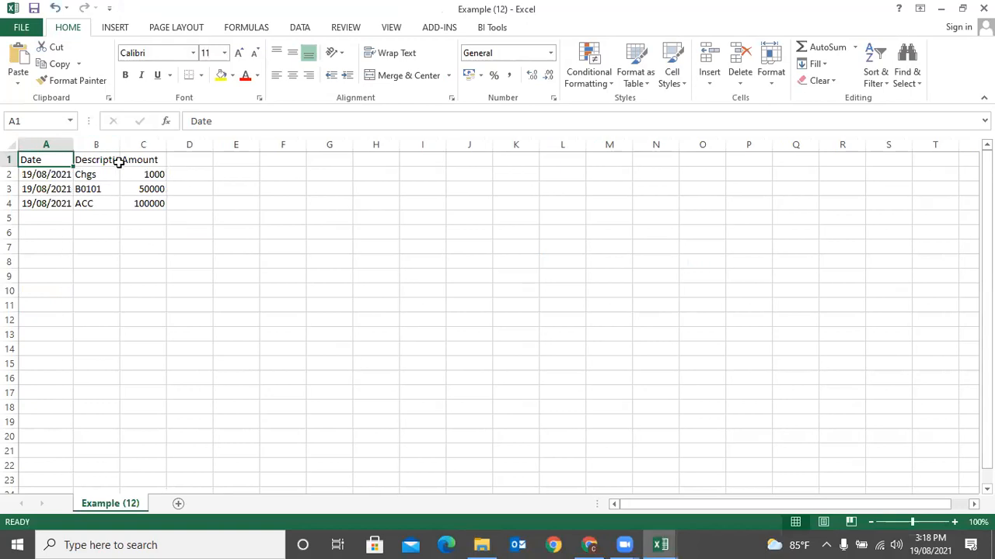
pyautogui.doubleClick(120, 144)
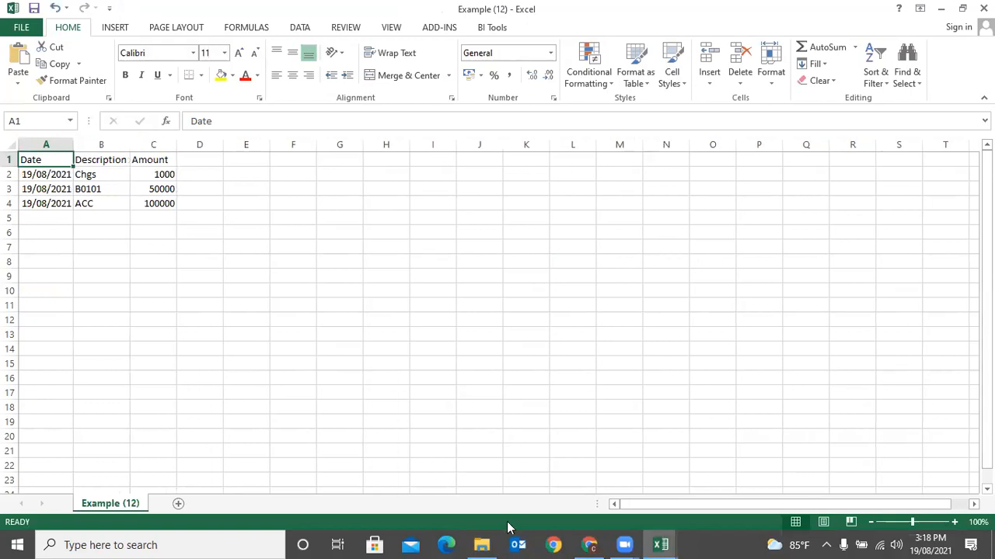
pyautogui.click(589, 545)
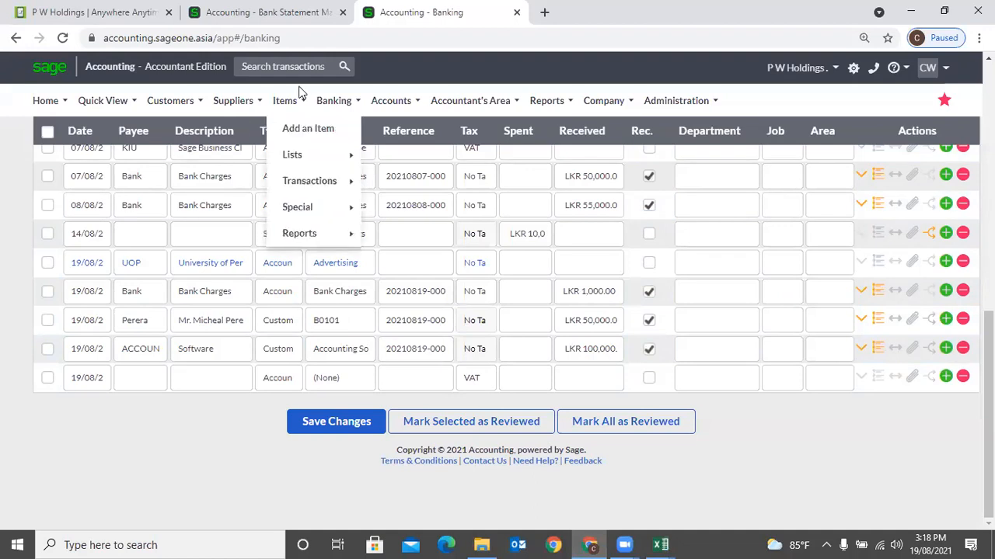
# - Inspect the Chgs rule's search text on the Bank Statement Mapping Rules page
pyautogui.click(310, 16)
pyautogui.scroll(-2, 713, 282)
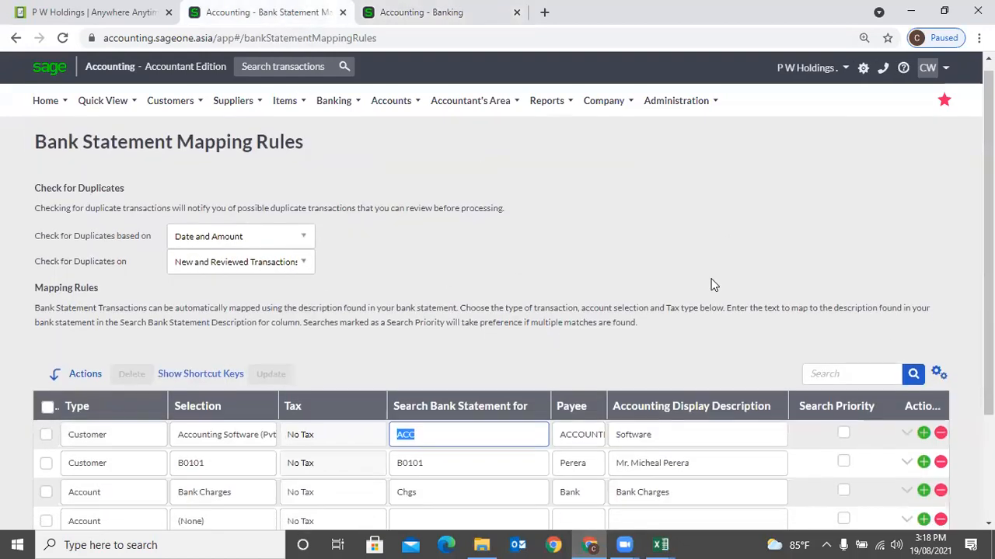
pyautogui.scroll(2, 268, 250)
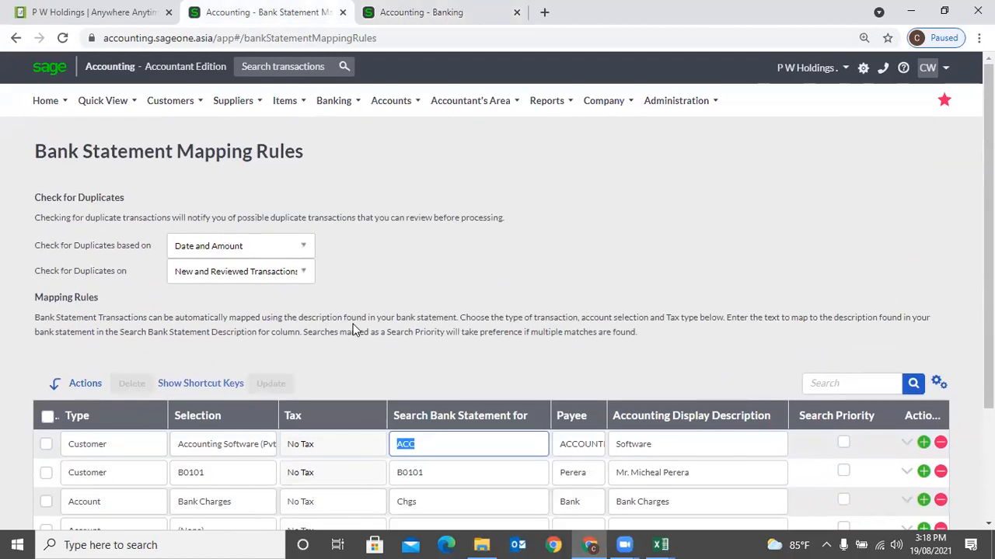
pyautogui.scroll(-1, 423, 336)
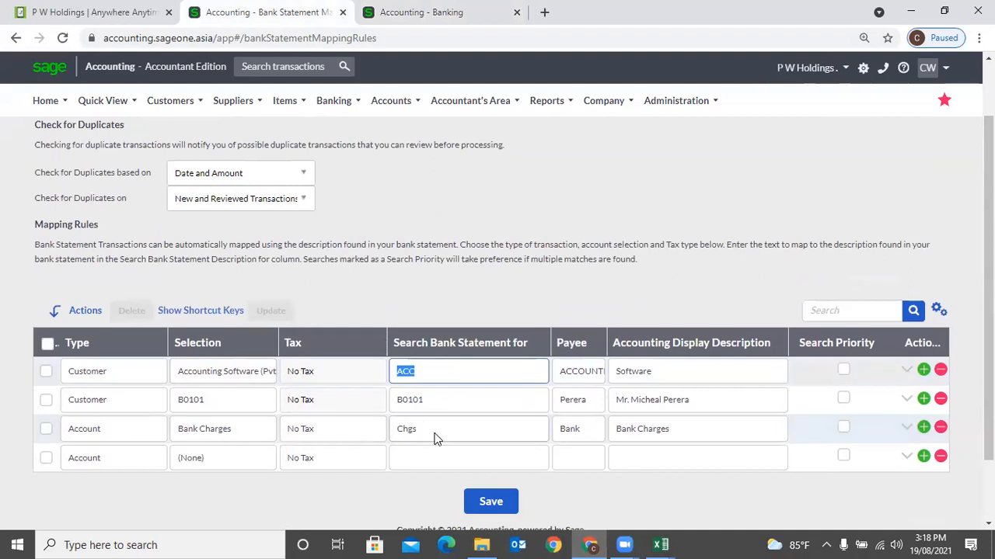
pyautogui.click(435, 433)
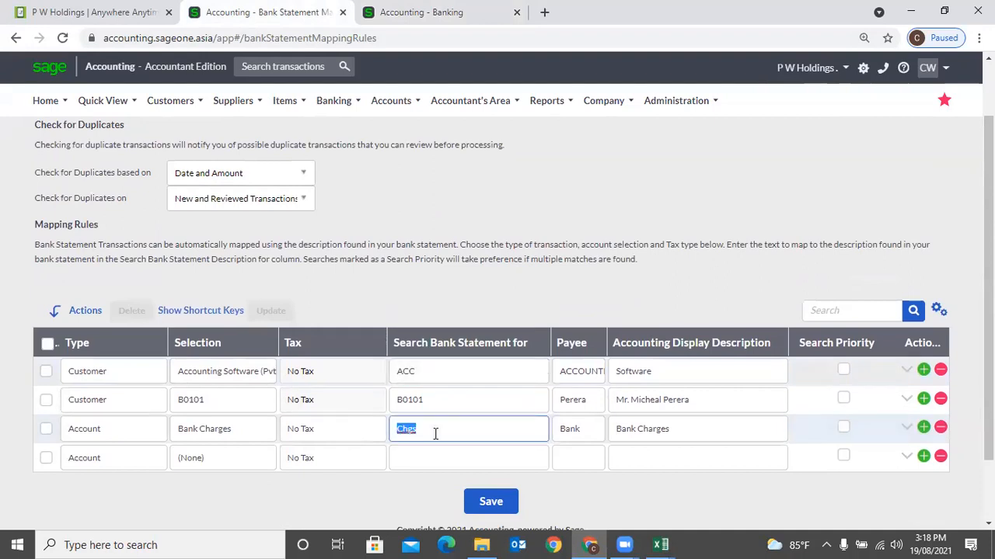
pyautogui.click(433, 429)
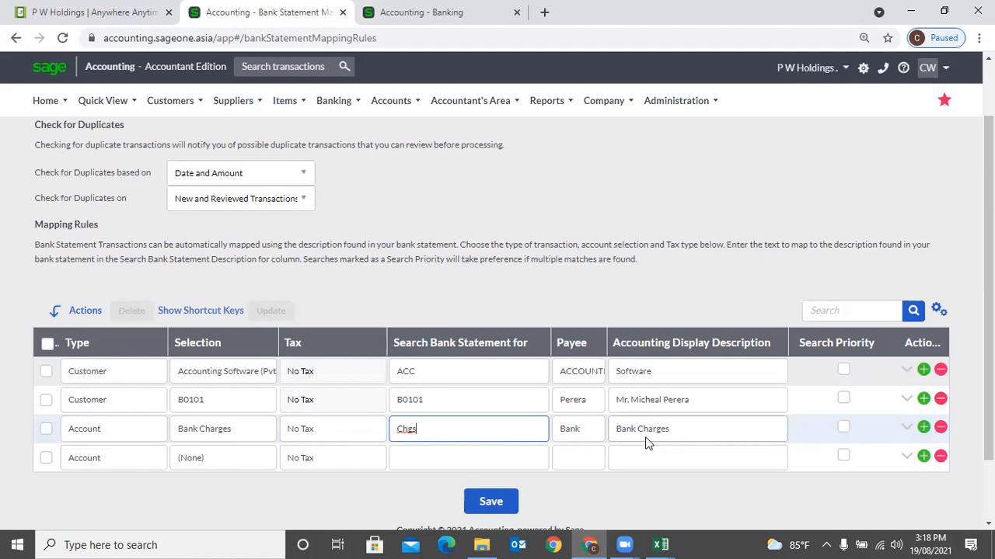
# - Save the banking transaction changes, then go back to the Mapping Rules page
pyautogui.click(419, 12)
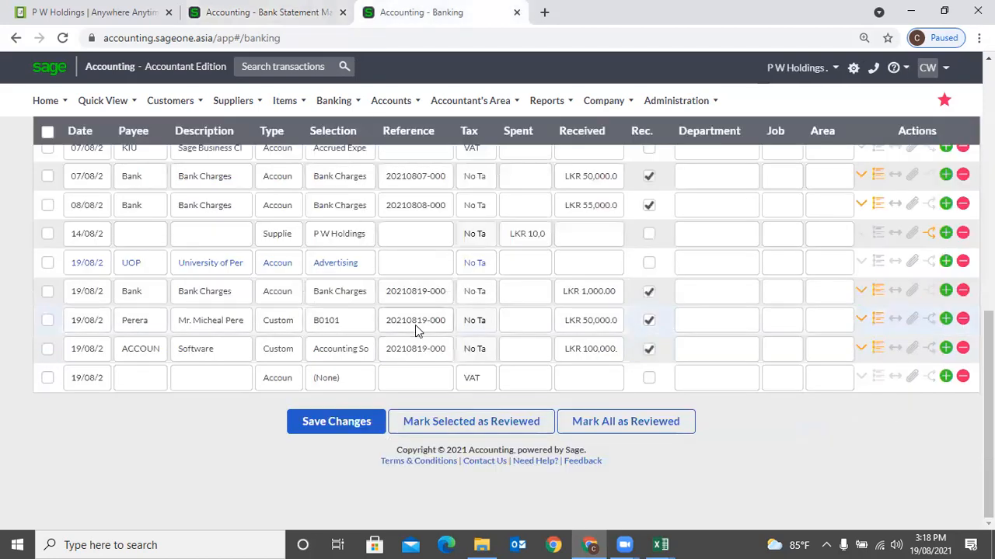
pyautogui.click(353, 421)
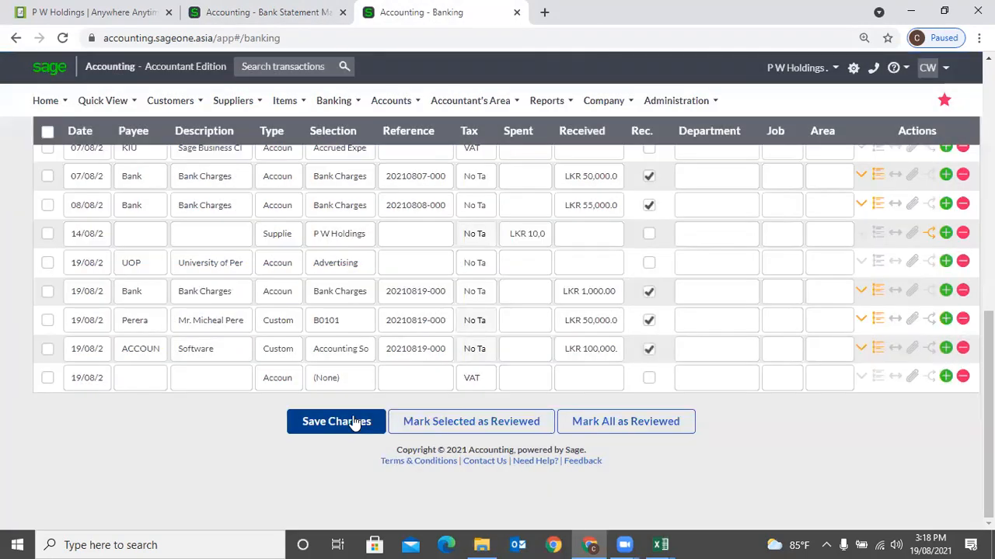
pyautogui.scroll(2, 340, 444)
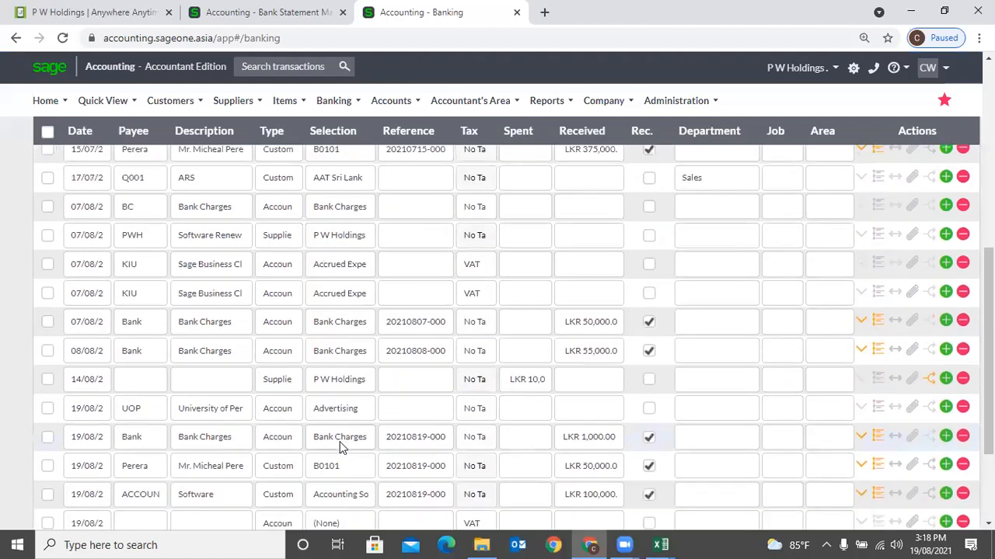
pyautogui.scroll(2, 339, 445)
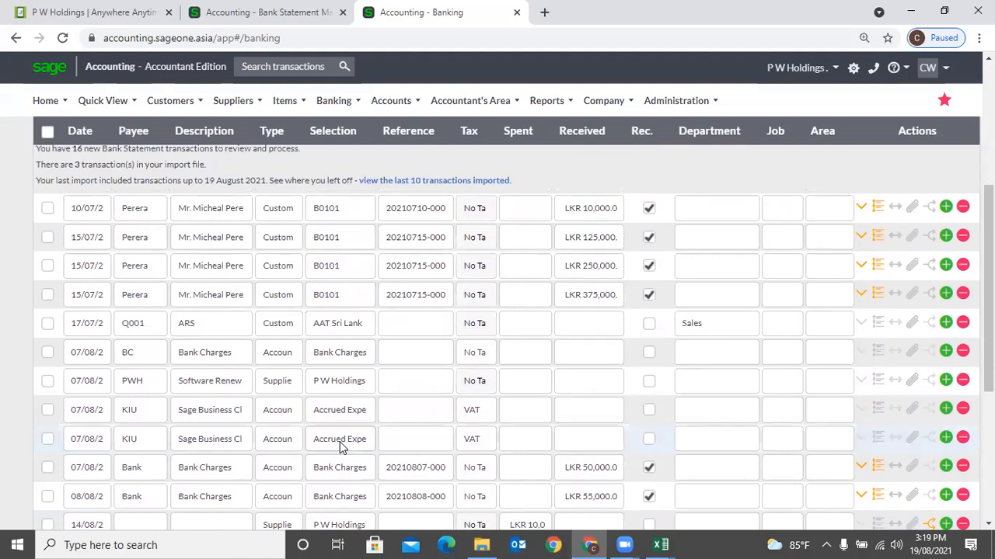
pyautogui.scroll(-2, 340, 444)
pyautogui.scroll(-2, 340, 448)
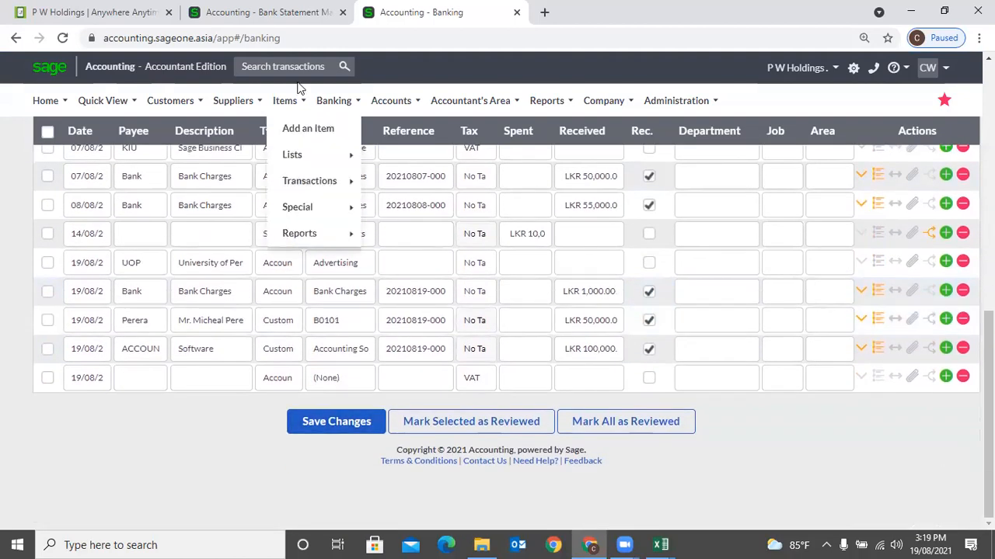
pyautogui.click(268, 12)
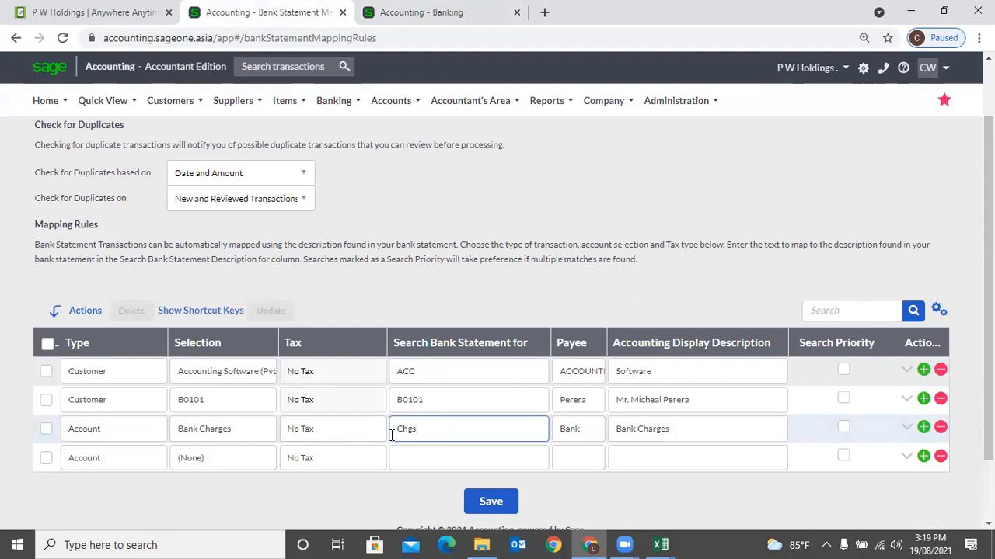
# - Start a new mapping rule searching for the mobile number, as a Customer rule for A 02
pyautogui.click(452, 407)
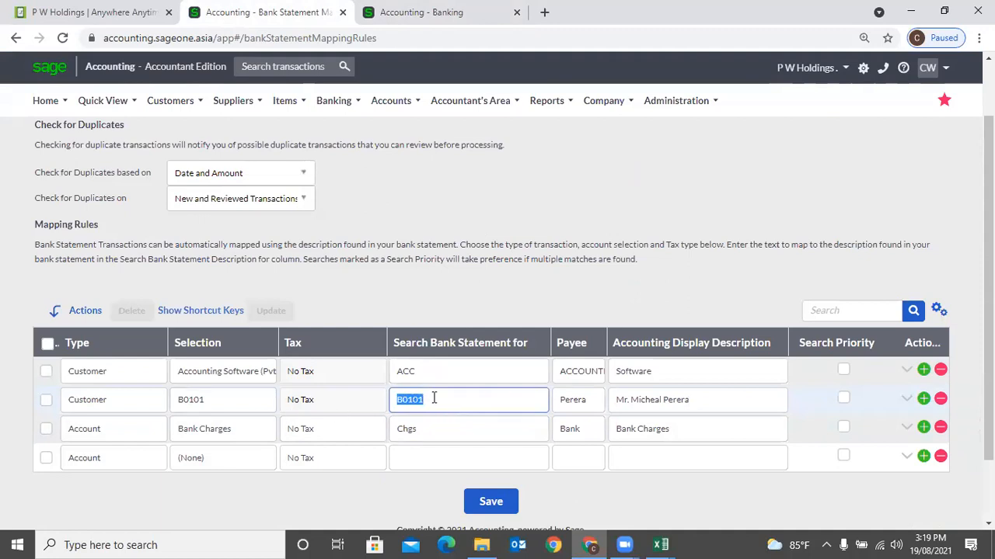
pyautogui.click(442, 460)
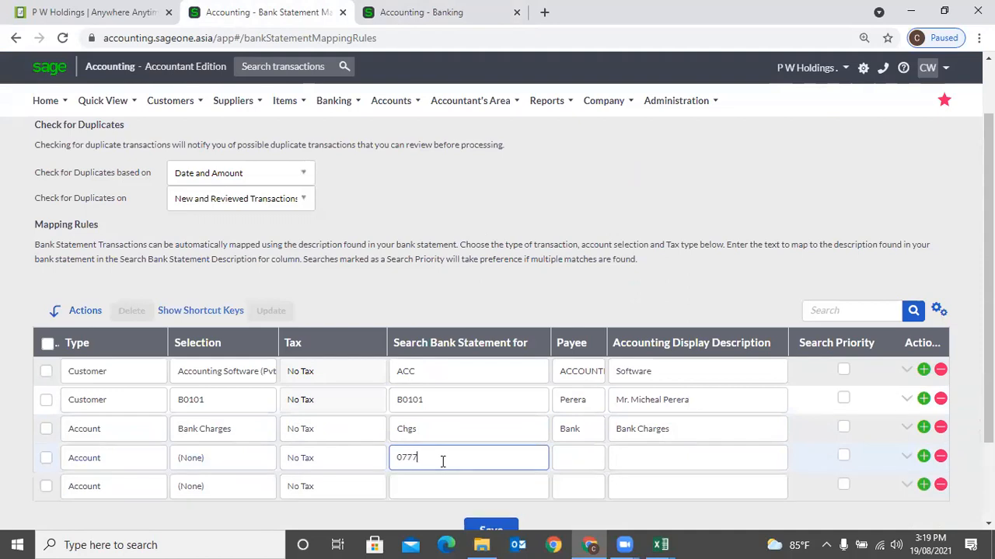
pyautogui.click(146, 462)
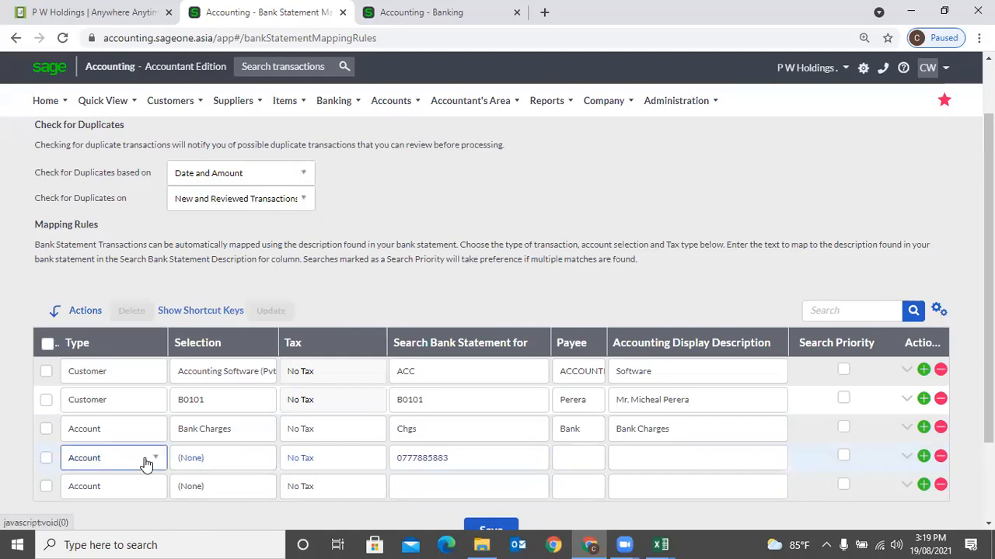
pyautogui.click(145, 460)
pyautogui.click(118, 387)
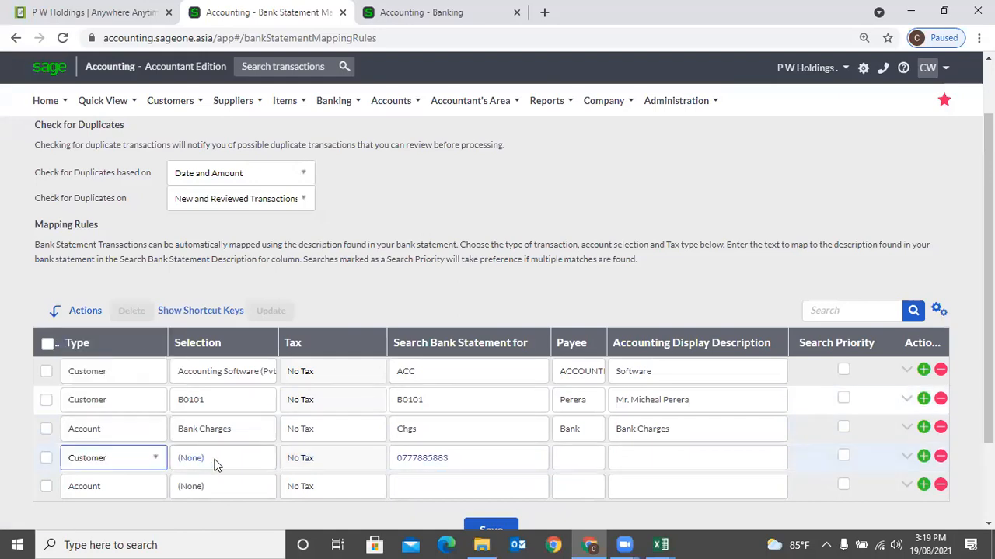
pyautogui.click(215, 463)
pyautogui.click(194, 327)
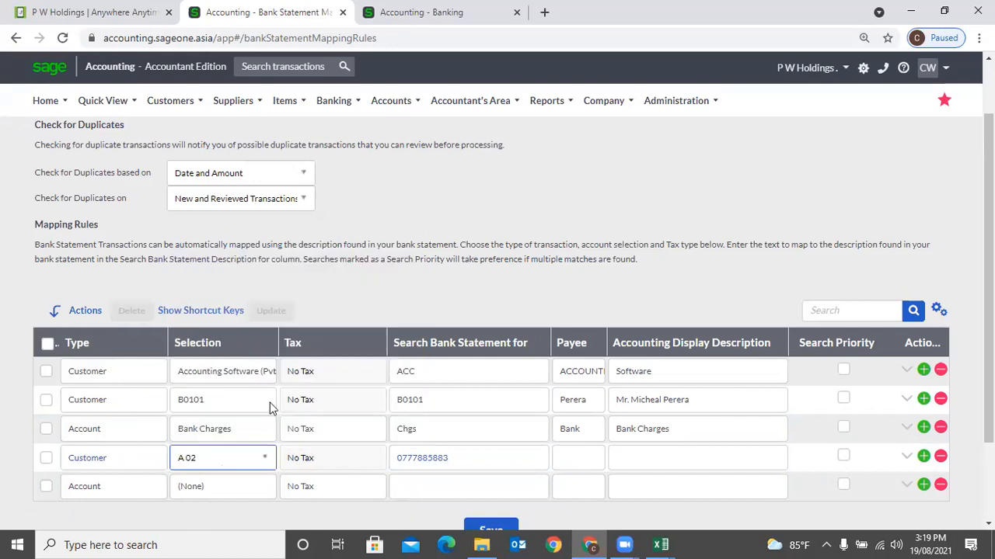
# - Give the new rule the description Mobile Bill
pyautogui.click(592, 459)
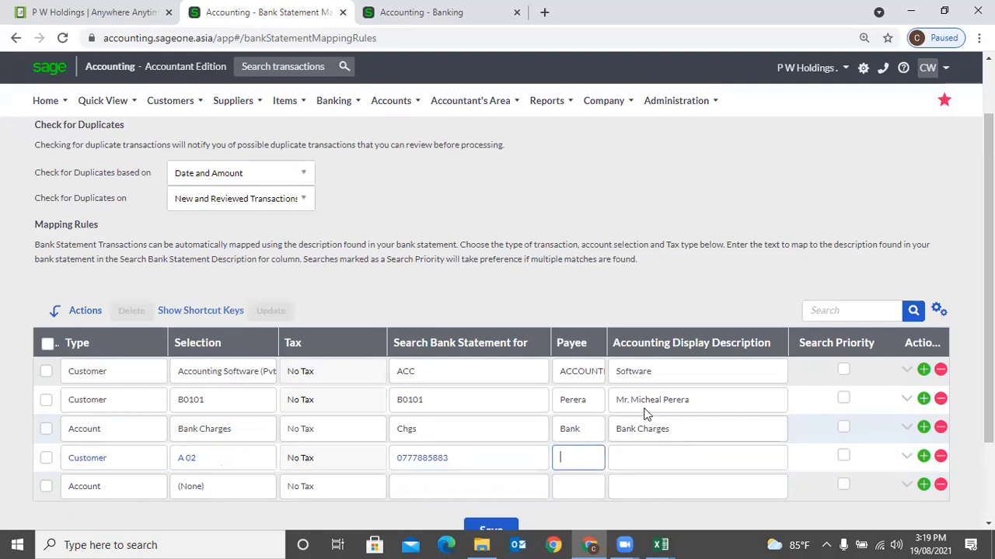
pyautogui.click(660, 460)
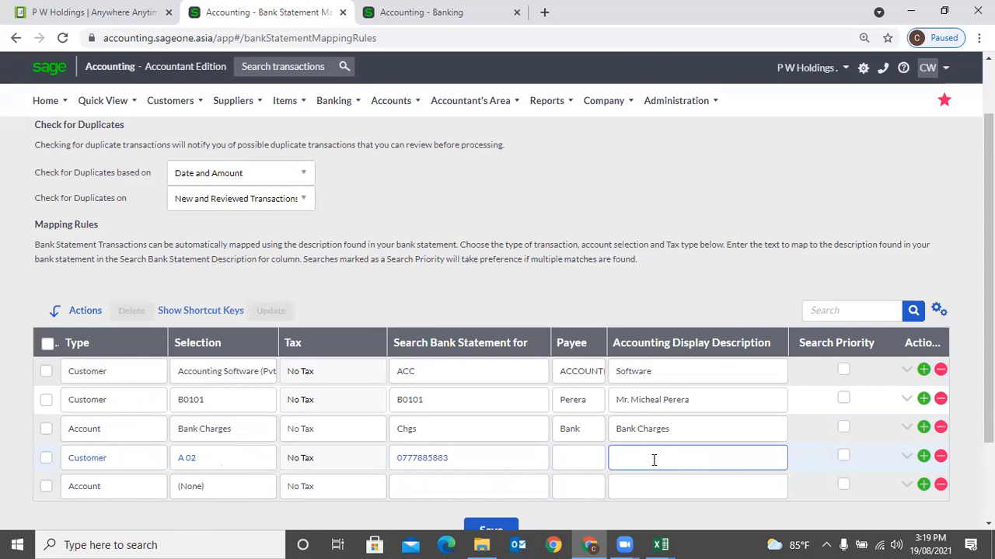
pyautogui.write('Mobile Bill')
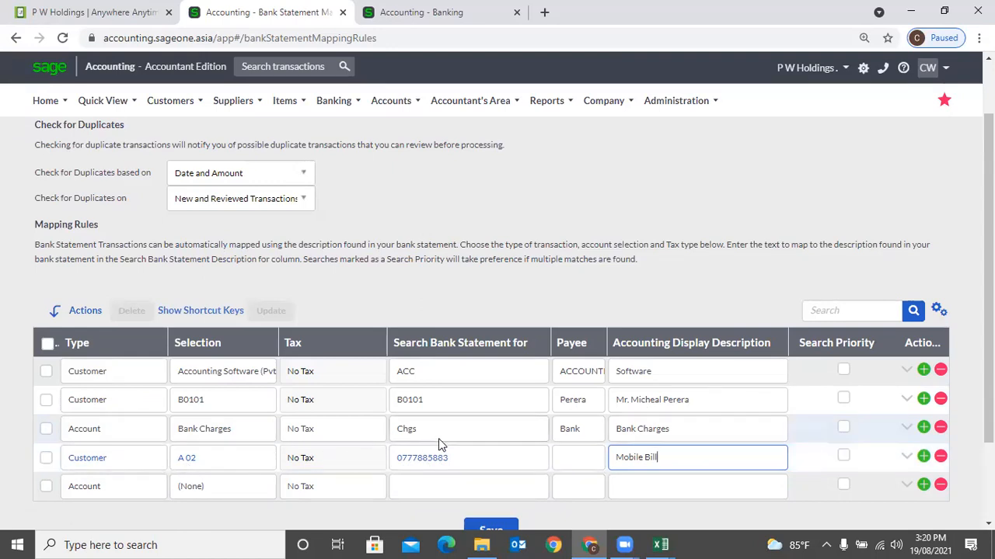
pyautogui.click(449, 455)
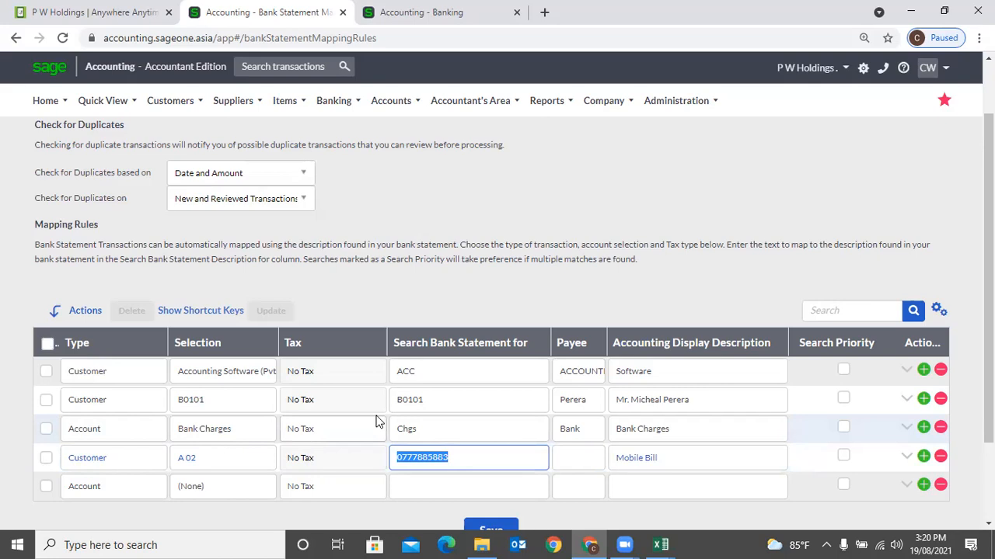
pyautogui.scroll(-1, 375, 422)
pyautogui.scroll(3, 368, 415)
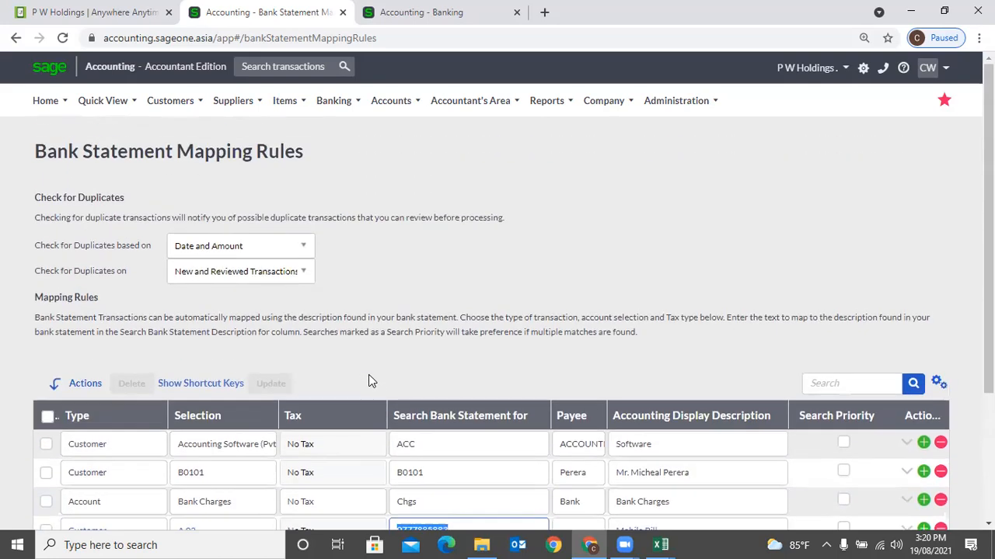
pyautogui.moveTo(329, 101)
pyautogui.moveTo(342, 185)
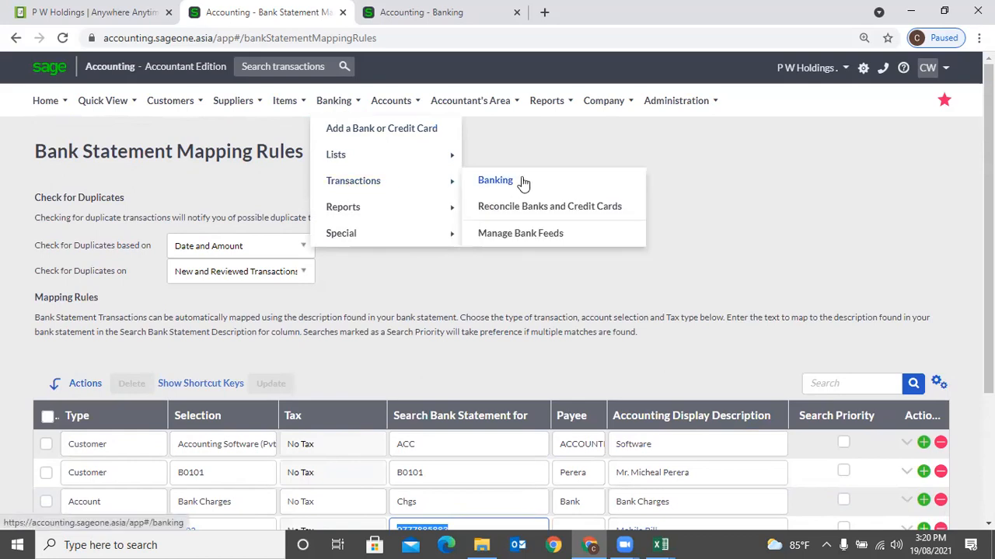
pyautogui.click(523, 182)
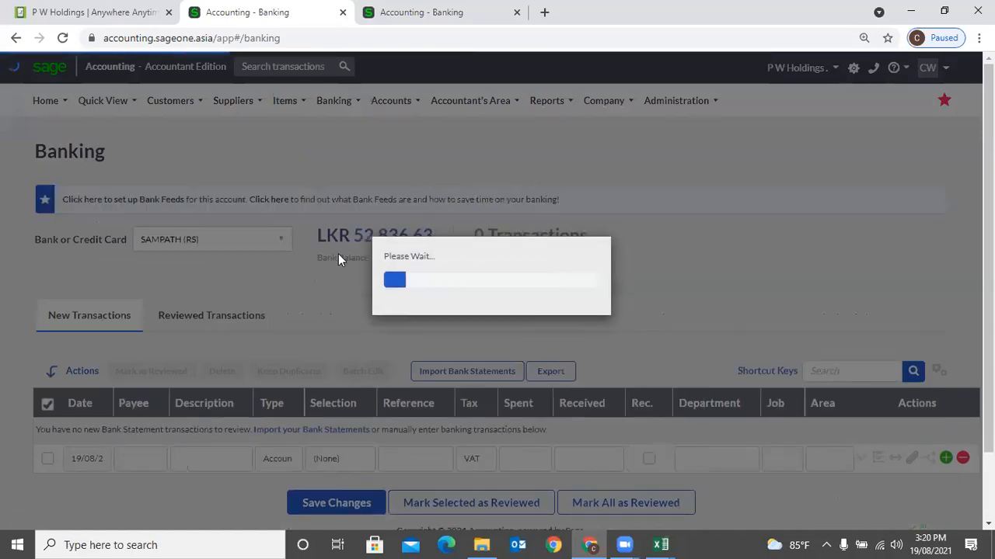
pyautogui.scroll(-5, 307, 275)
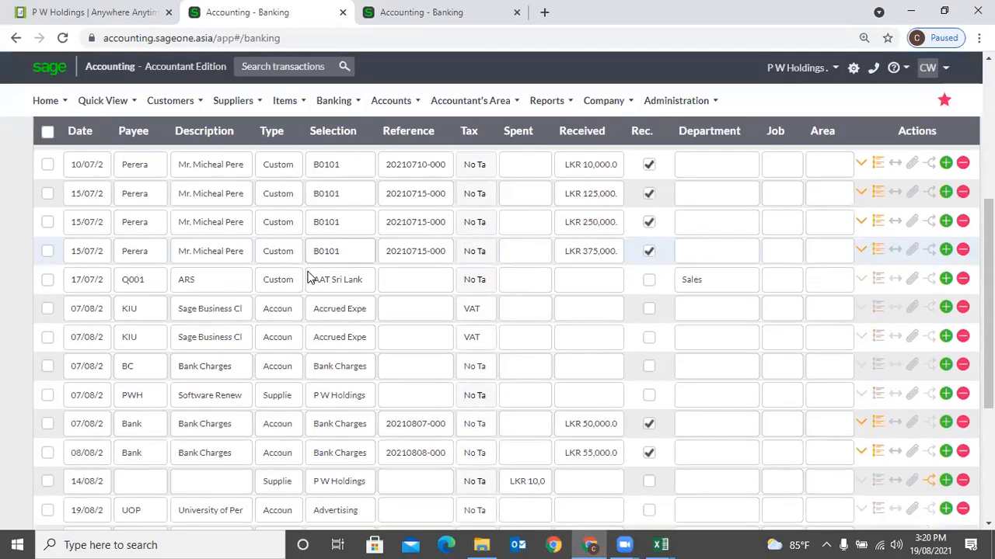
pyautogui.scroll(5, 308, 275)
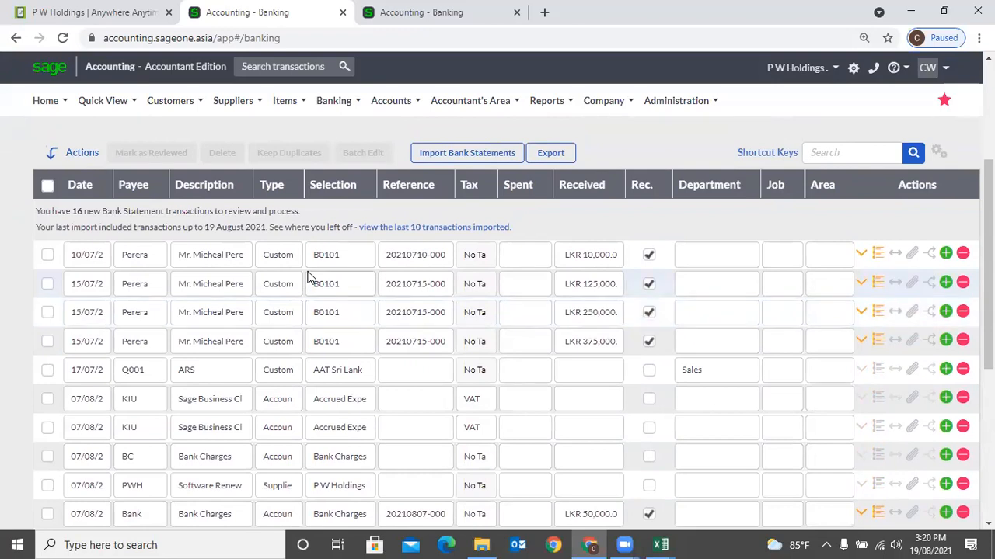
pyautogui.scroll(-3, 572, 288)
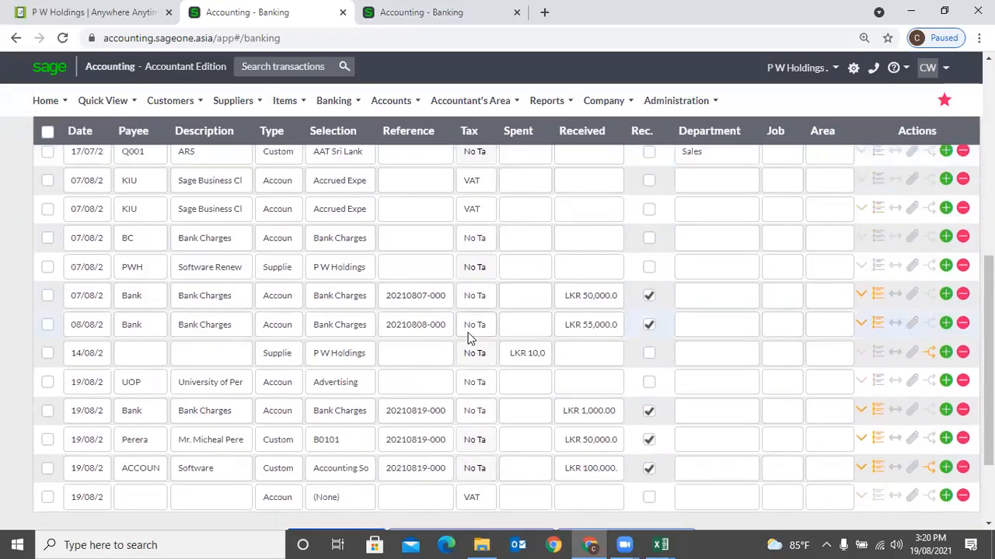
pyautogui.scroll(-3, 196, 410)
pyautogui.scroll(10, 174, 306)
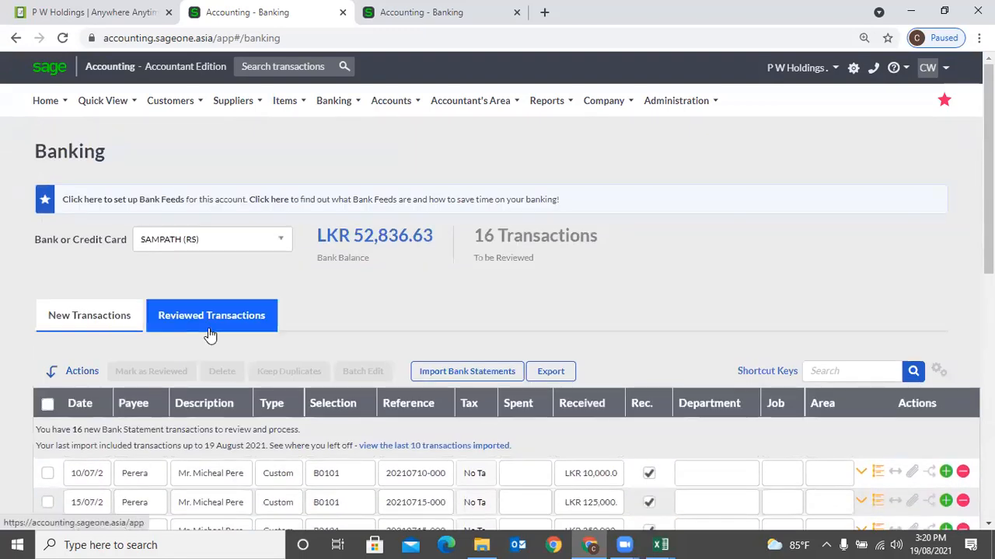
pyautogui.scroll(-6, 117, 345)
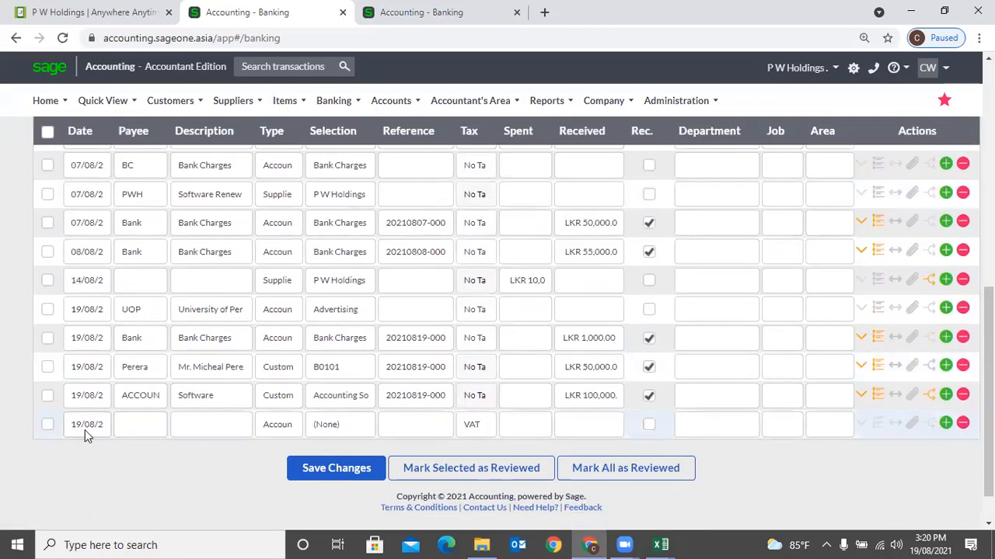
pyautogui.click(87, 429)
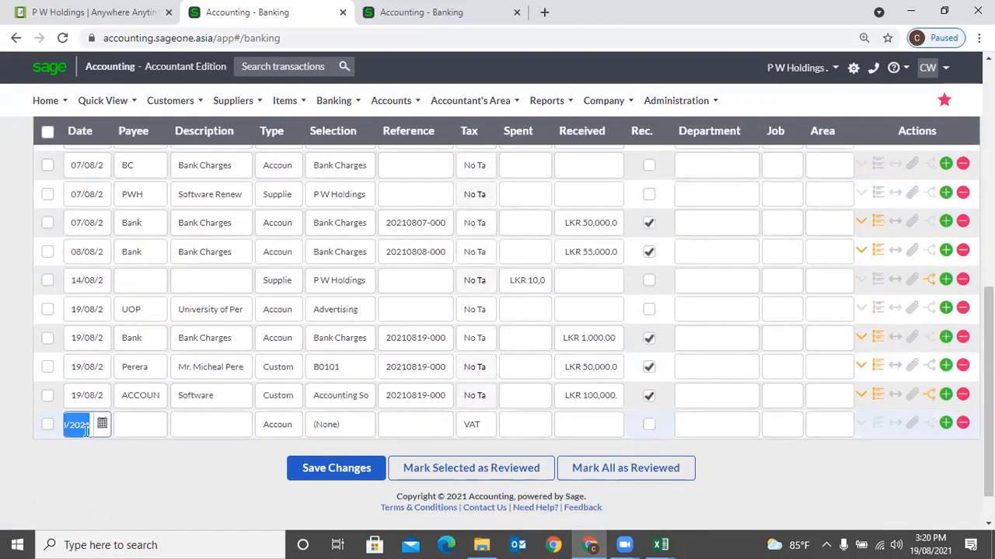
pyautogui.click(144, 425)
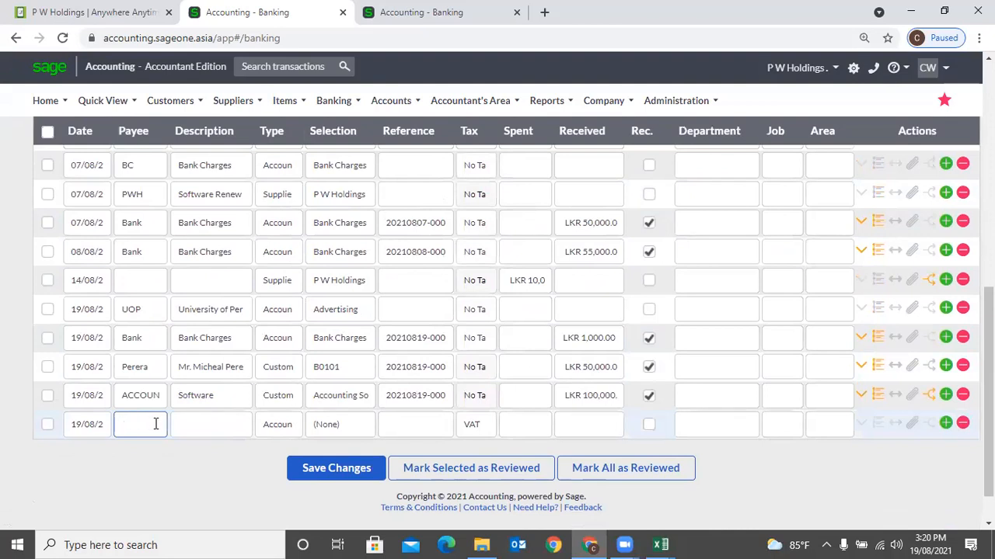
pyautogui.click(211, 421)
pyautogui.click(286, 428)
pyautogui.click(292, 427)
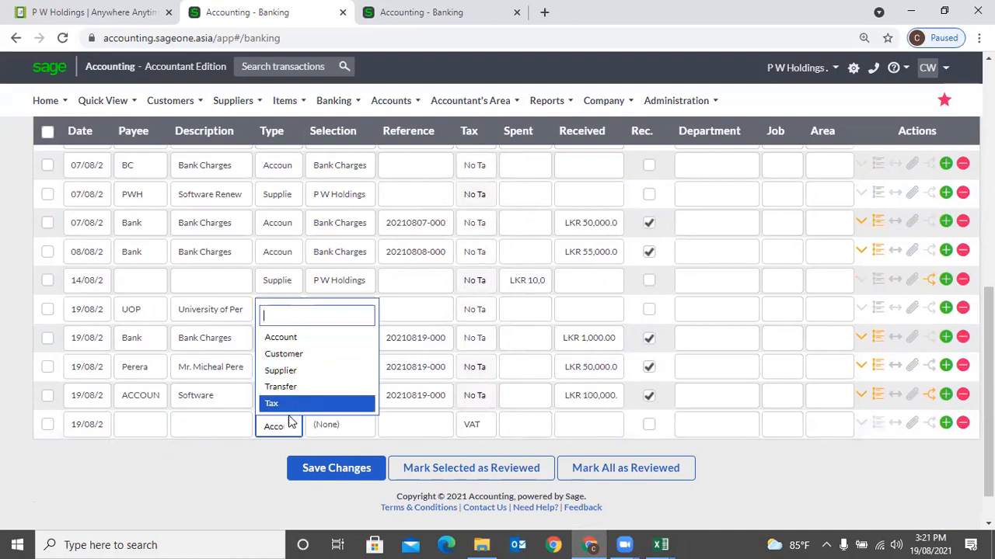
pyautogui.click(238, 461)
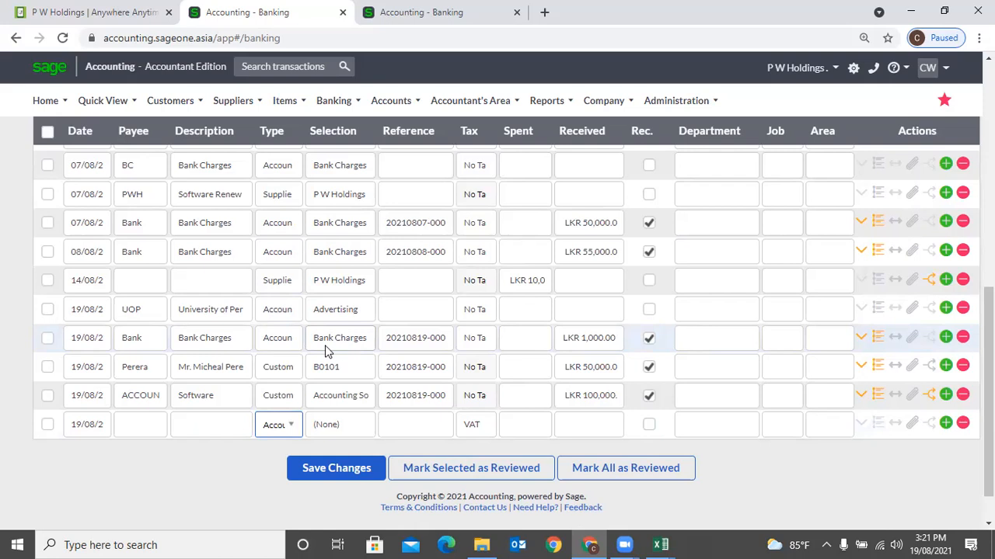
pyautogui.moveTo(162, 112)
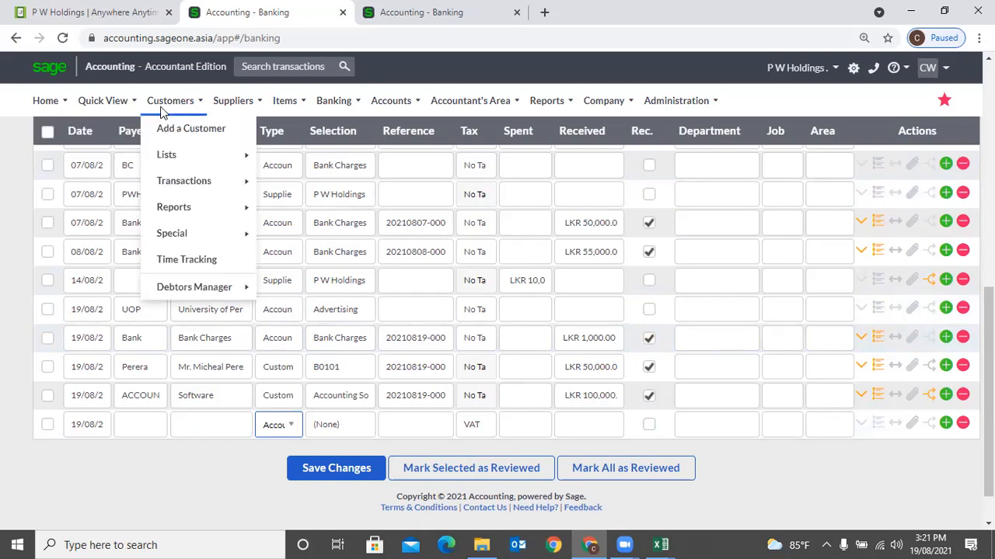
pyautogui.moveTo(170, 185)
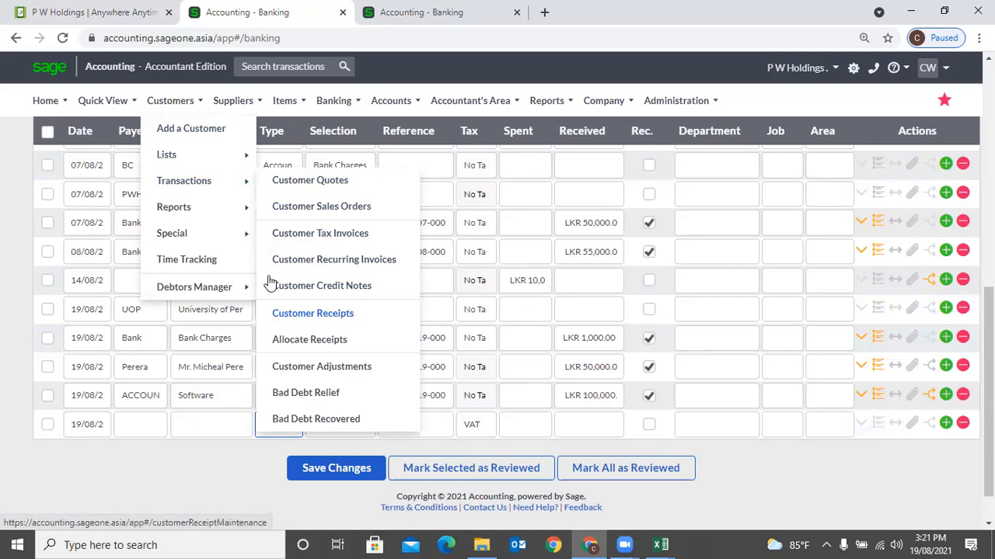
pyautogui.moveTo(233, 105)
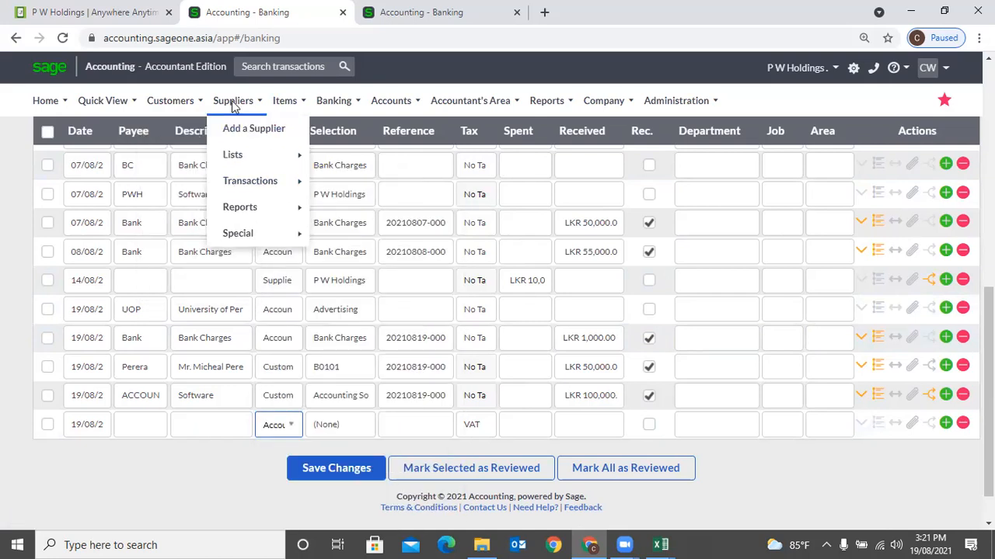
pyautogui.moveTo(240, 168)
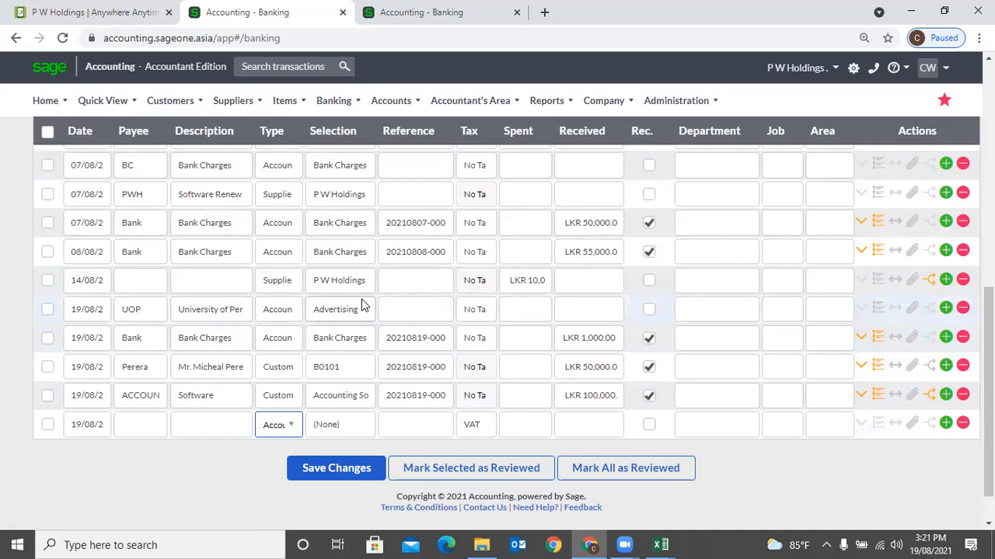
pyautogui.moveTo(336, 103)
pyautogui.moveTo(419, 182)
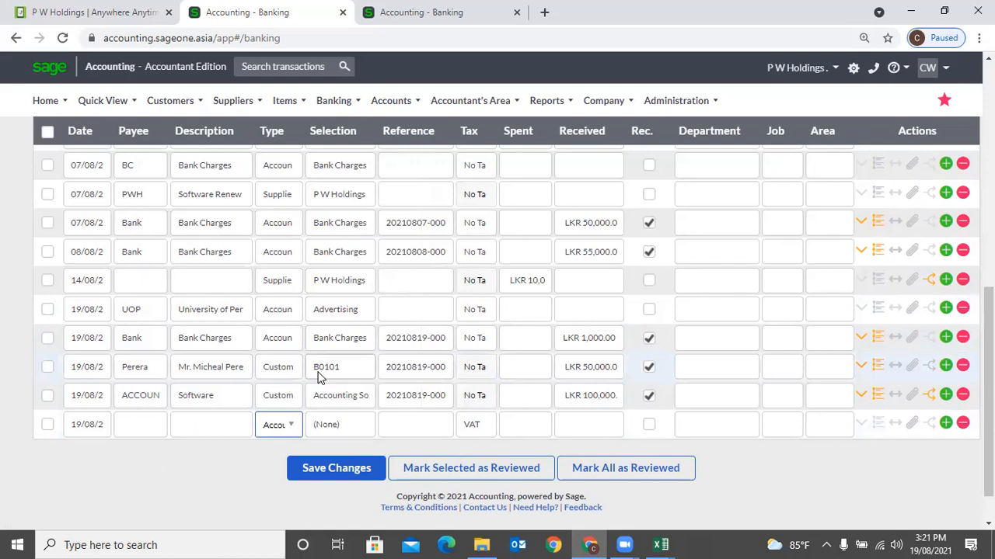
pyautogui.click(171, 101)
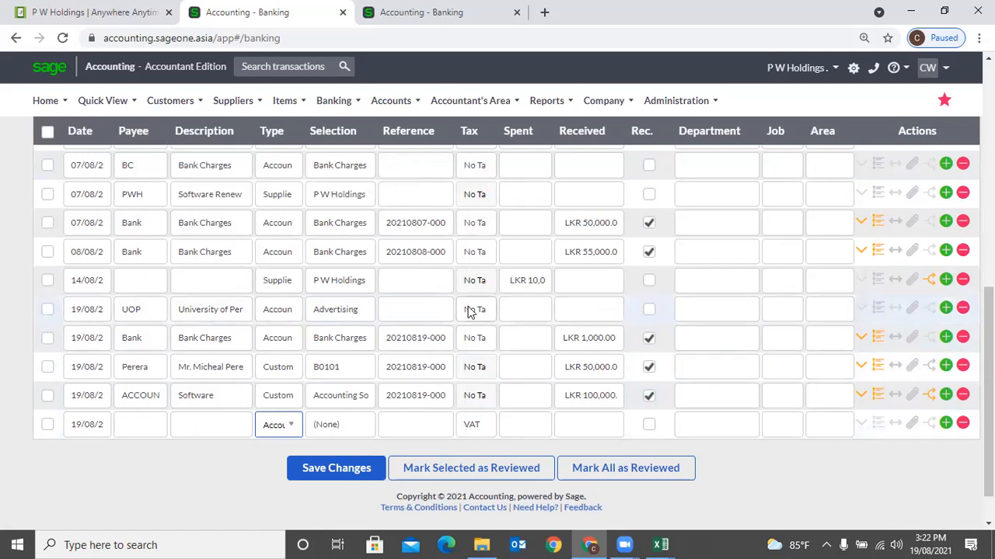
pyautogui.click(233, 101)
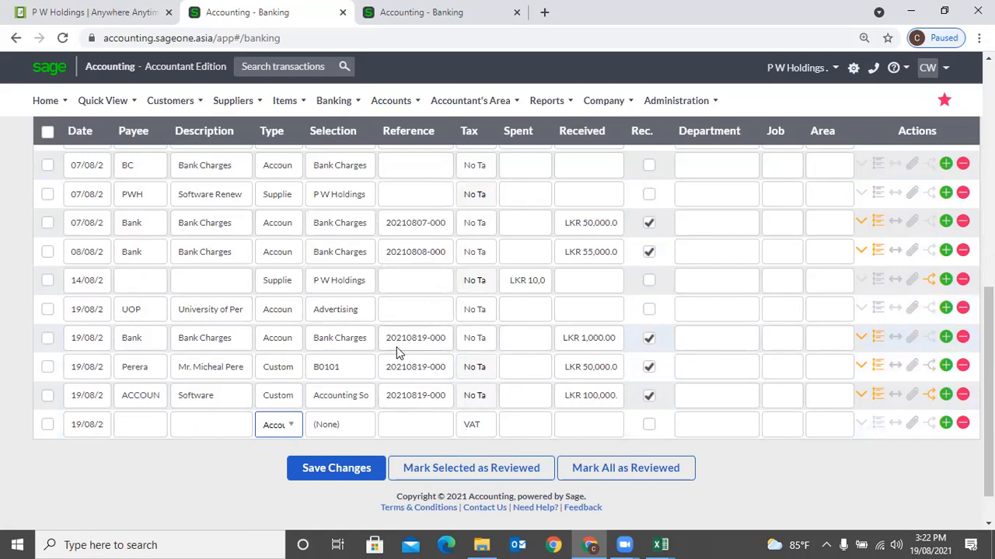
pyautogui.scroll(8, 466, 331)
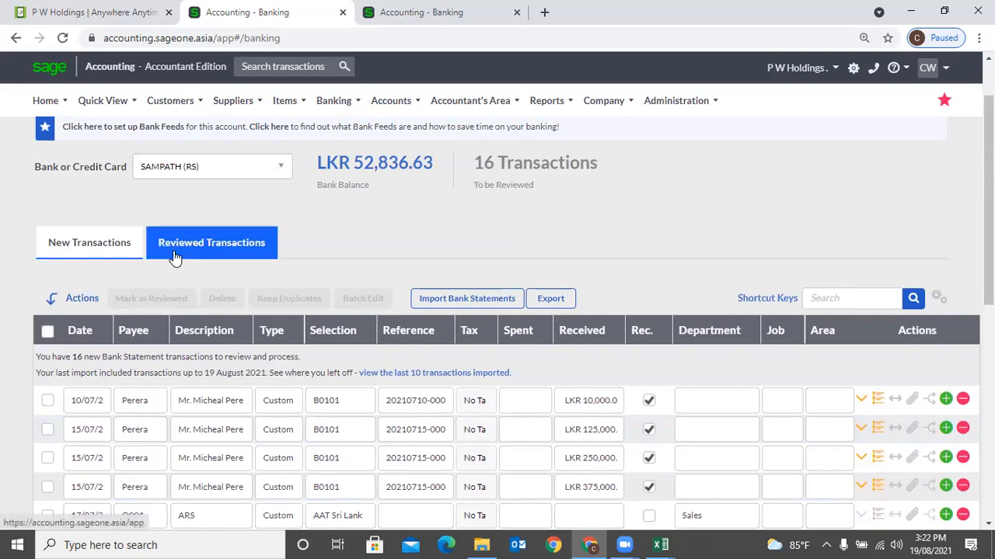
pyautogui.click(176, 258)
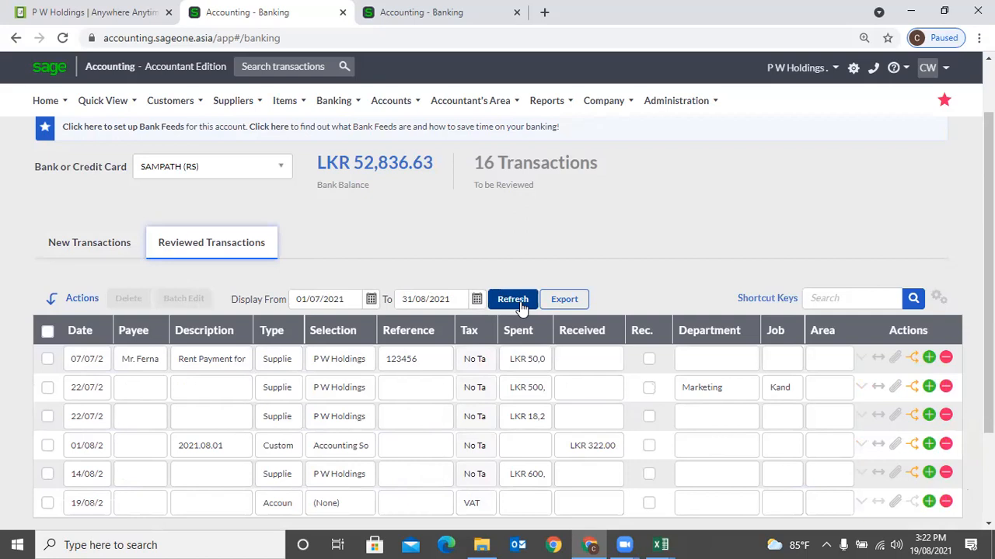
pyautogui.click(370, 301)
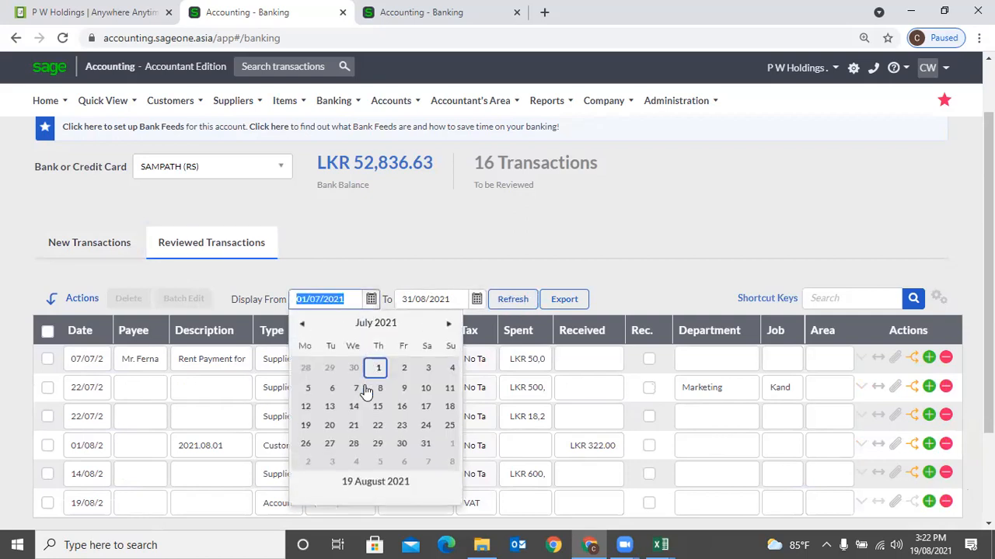
pyautogui.click(460, 265)
pyautogui.click(89, 254)
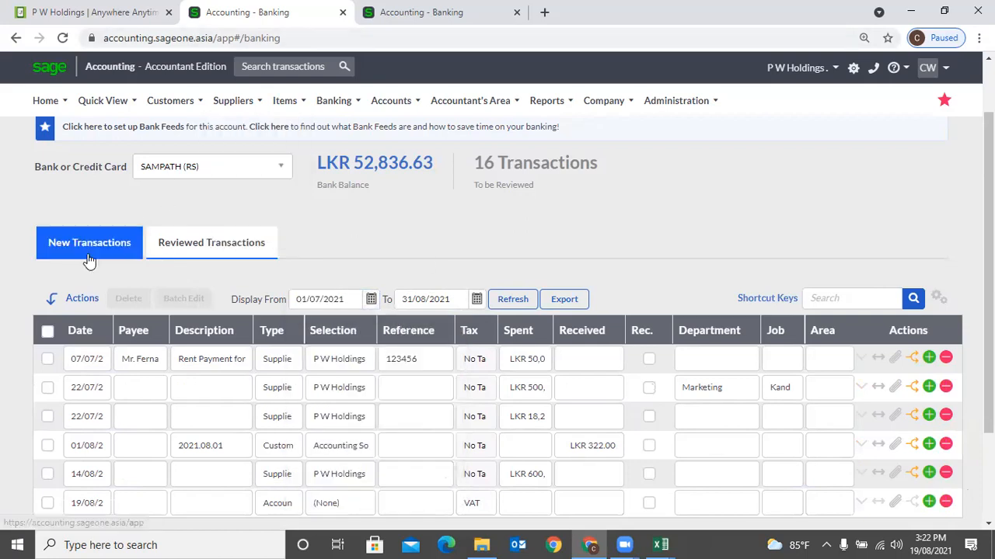
pyautogui.scroll(-10, 327, 249)
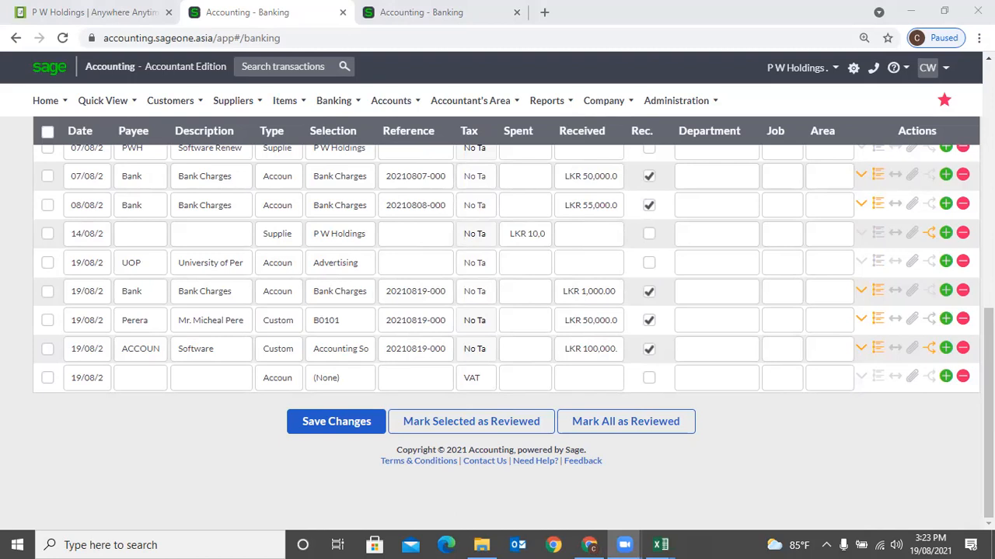
pyautogui.click(142, 376)
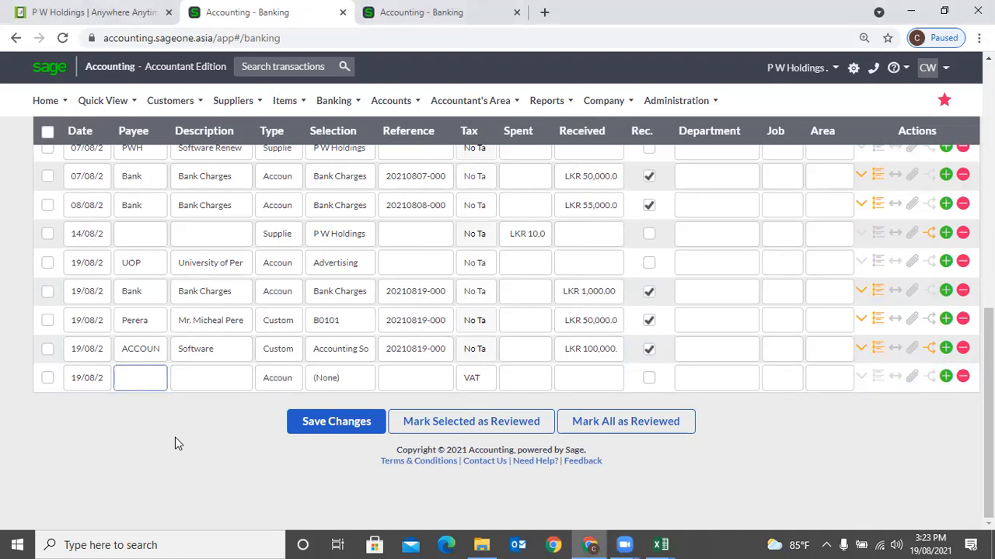
pyautogui.scroll(7, 175, 435)
pyautogui.scroll(2, 175, 441)
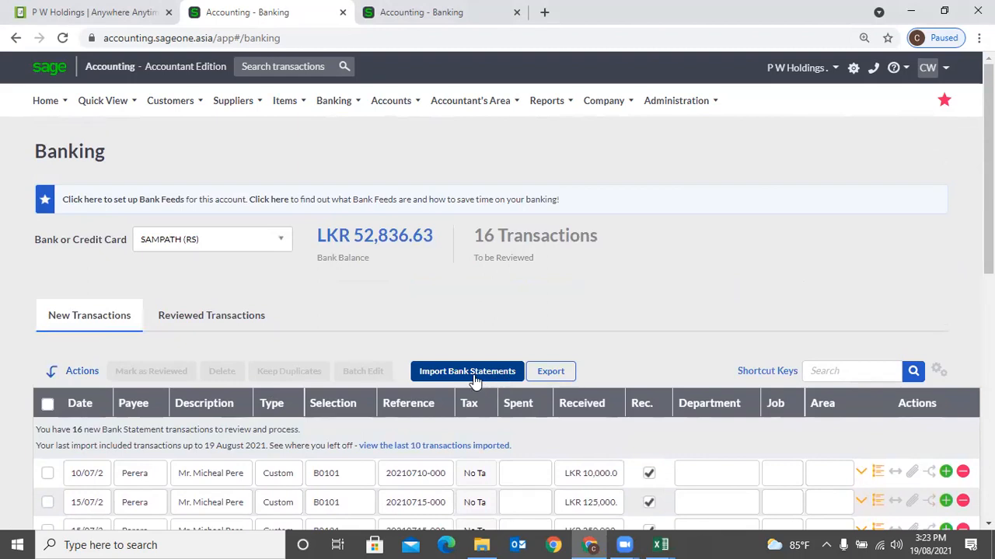
pyautogui.scroll(-5, 472, 377)
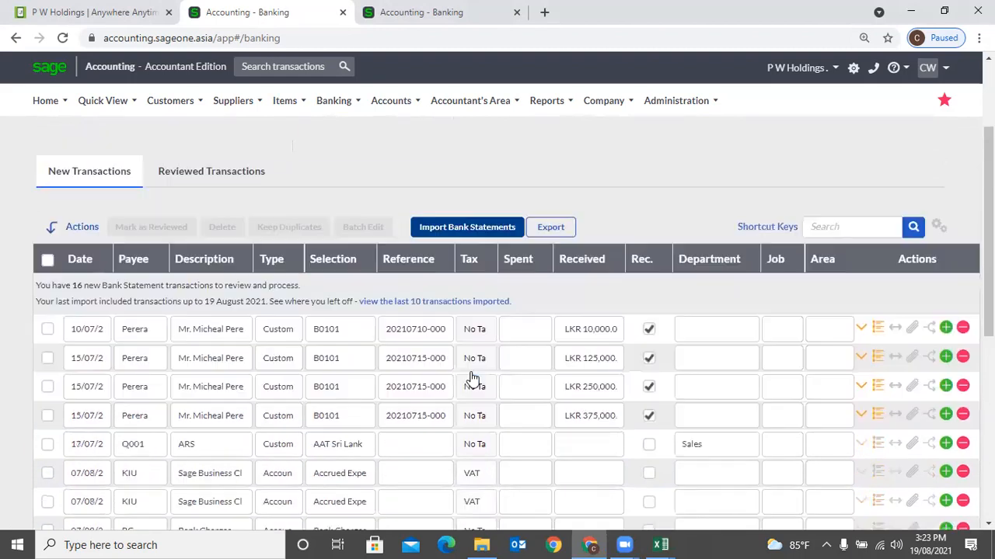
pyautogui.scroll(-3, 471, 377)
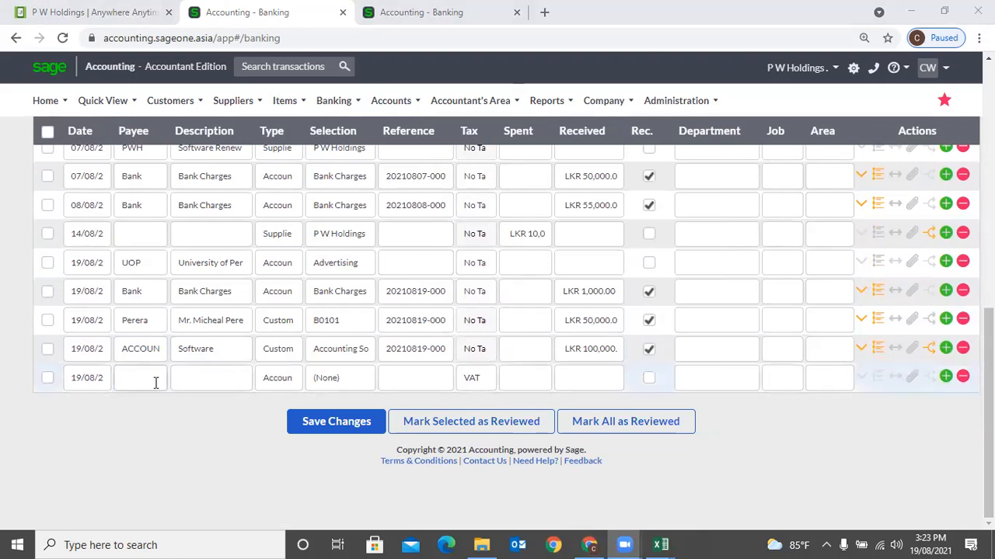
# - Change the Software row to an Account entry coded to Electricity Expenses
pyautogui.click(285, 352)
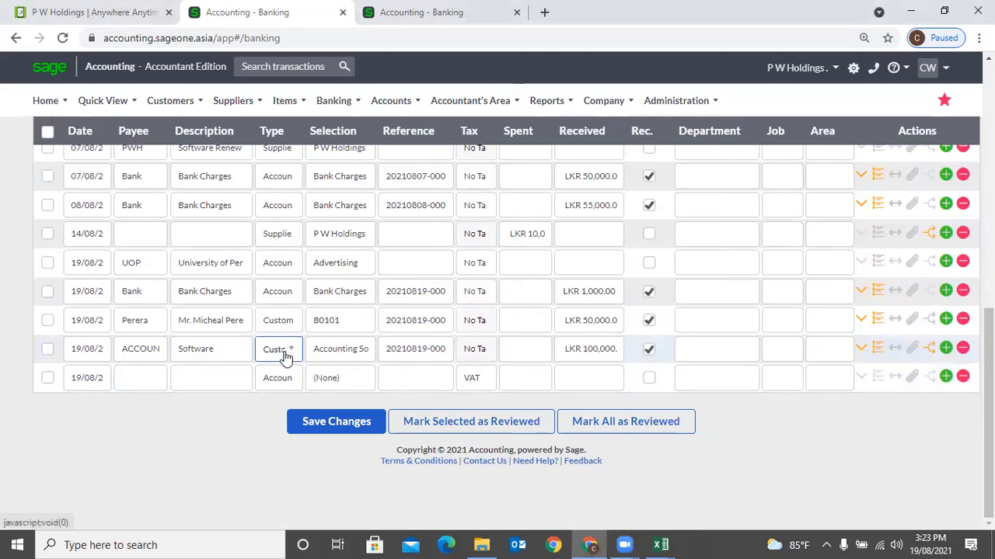
pyautogui.click(287, 354)
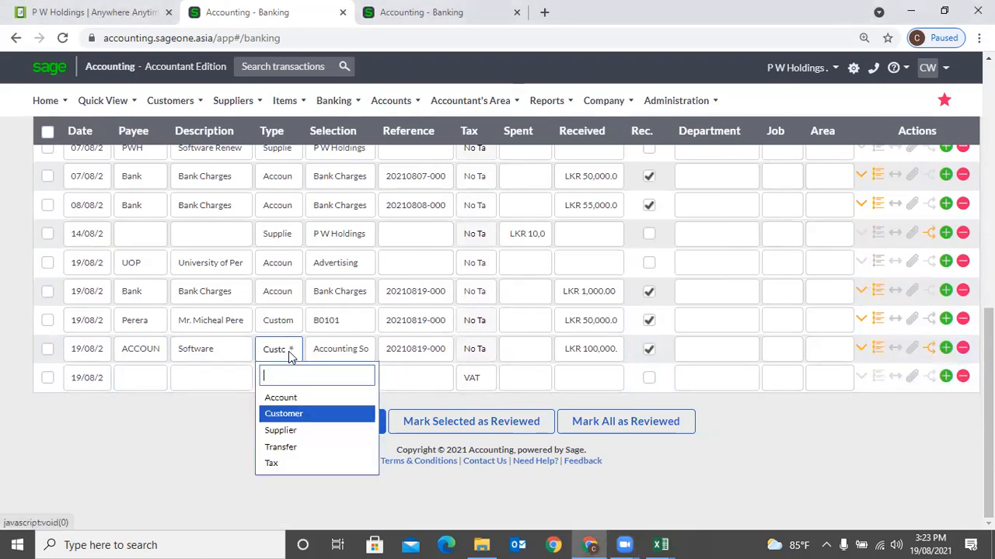
pyautogui.click(286, 401)
pyautogui.click(344, 353)
pyautogui.click(358, 349)
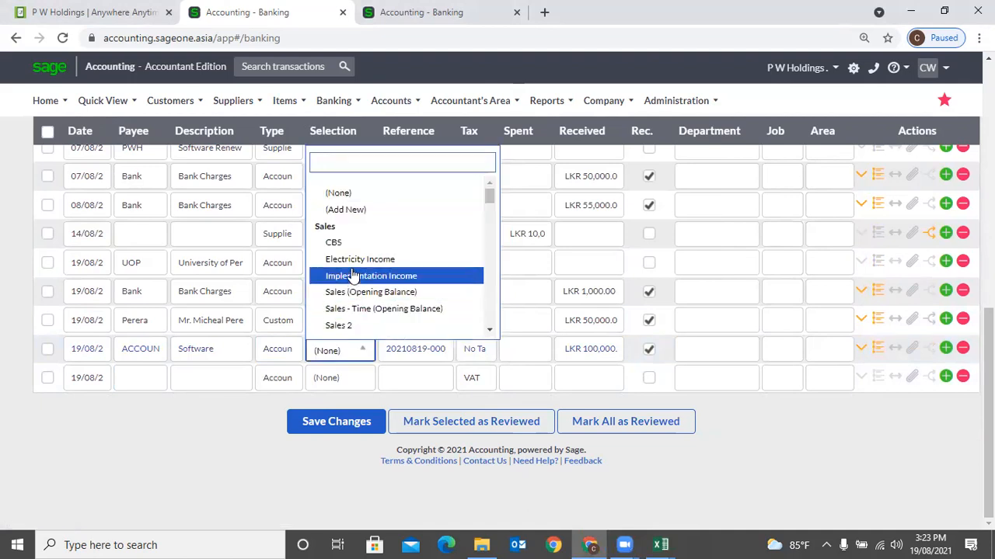
pyautogui.scroll(-1, 360, 275)
pyautogui.scroll(-5, 360, 276)
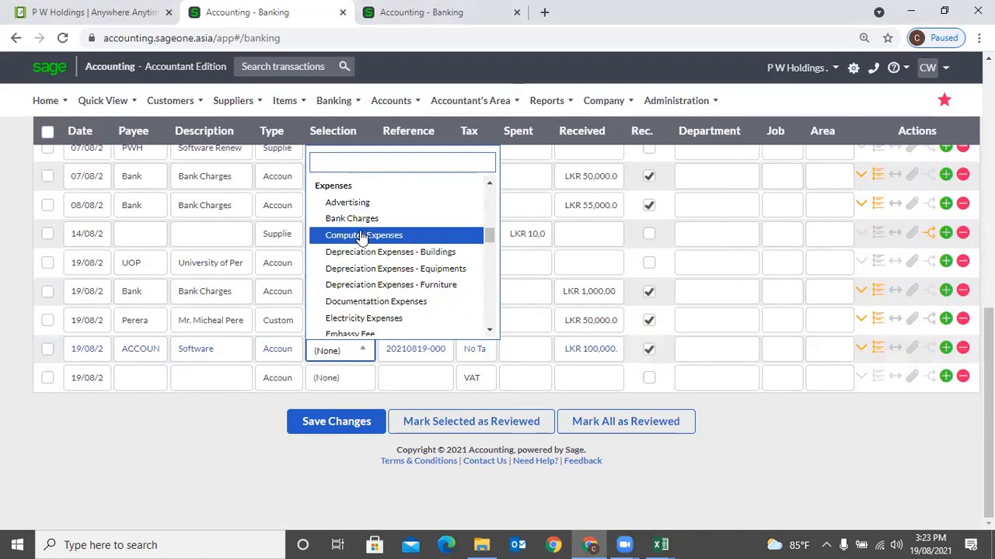
pyautogui.scroll(-2, 360, 237)
pyautogui.click(361, 246)
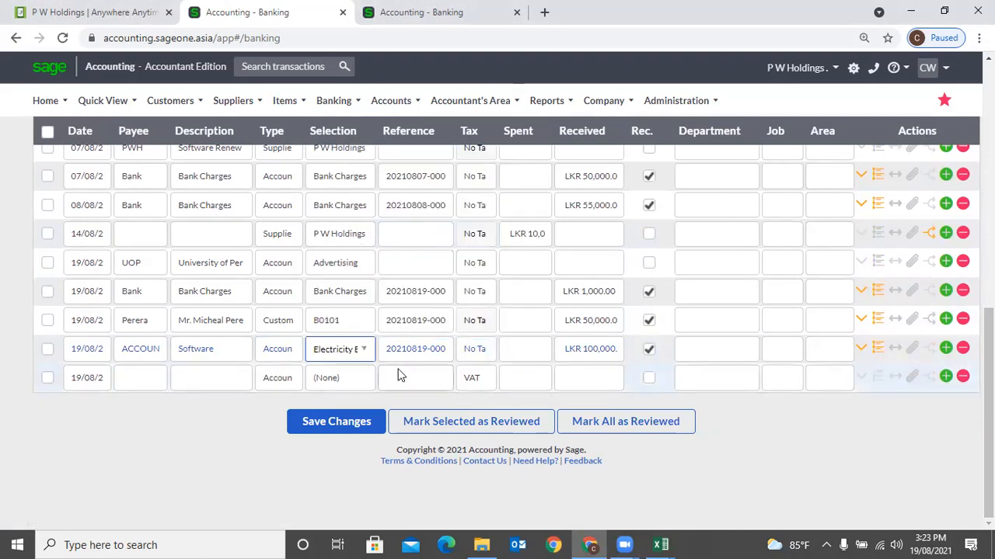
pyautogui.press('Tab')
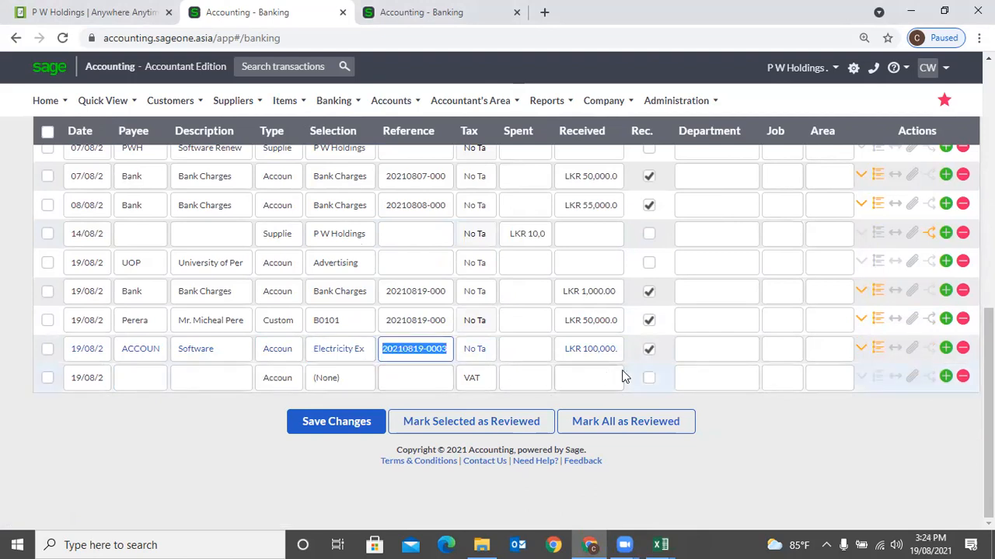
# - Enter 25000 paid out on the ACCOUN row and describe it Month of July
pyautogui.click(532, 355)
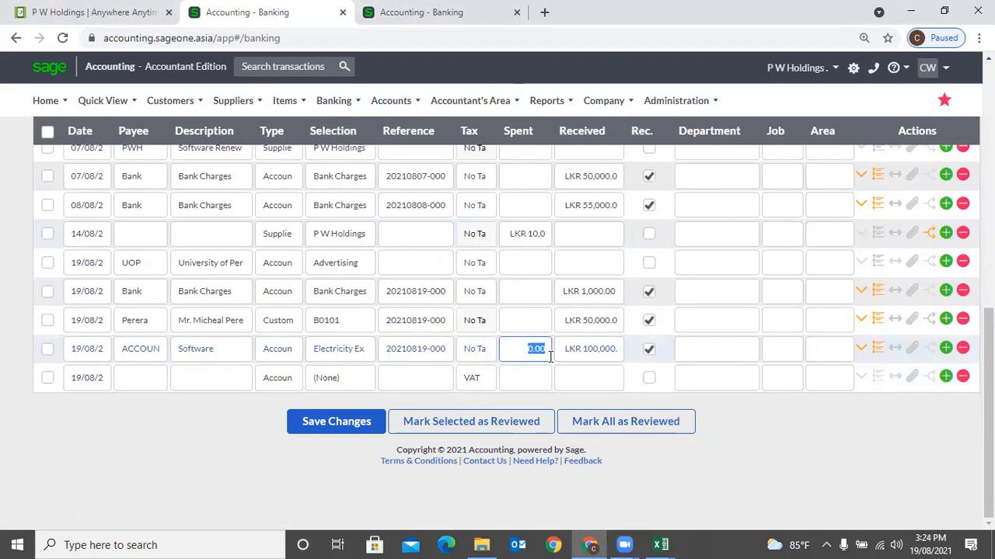
pyautogui.write('25000')
pyautogui.press('Tab')
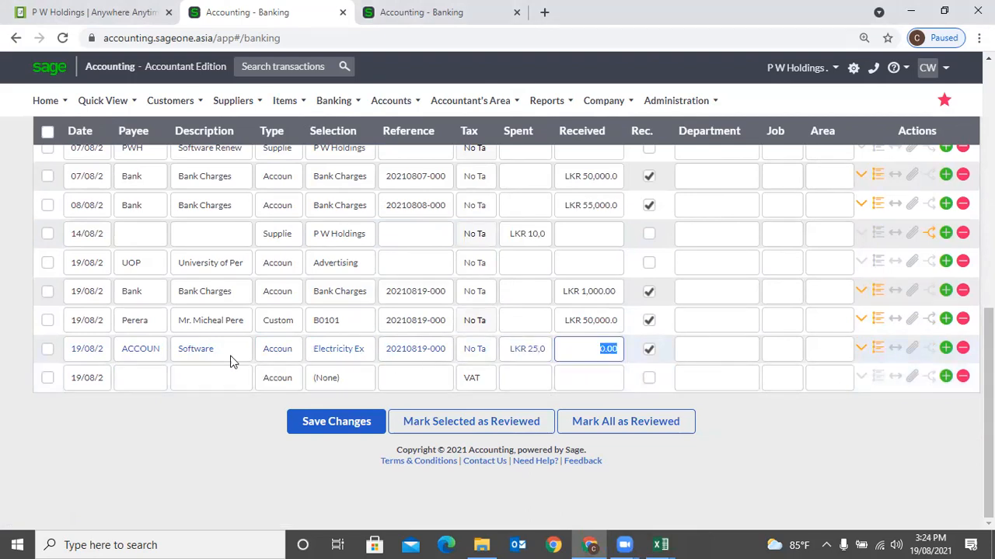
pyautogui.click(191, 356)
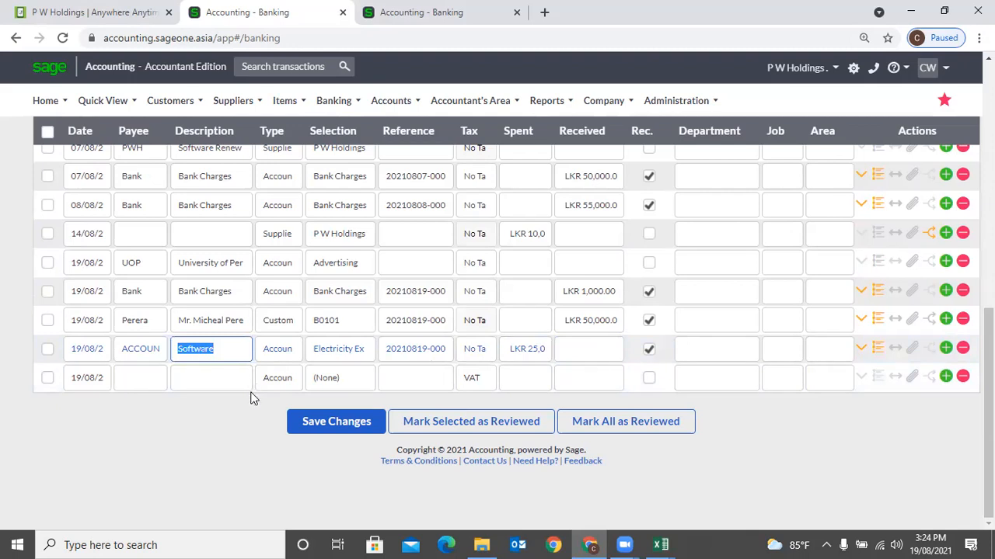
pyautogui.write('Month of July')
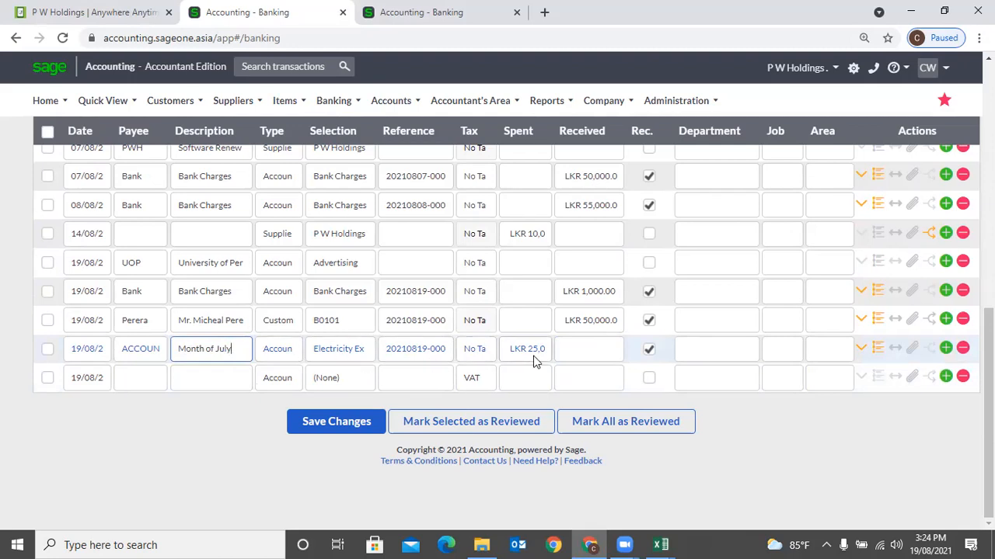
# - Code the row to Interest, clearing paid out and entering LKR 5,000.00 received
pyautogui.click(336, 355)
pyautogui.click(342, 355)
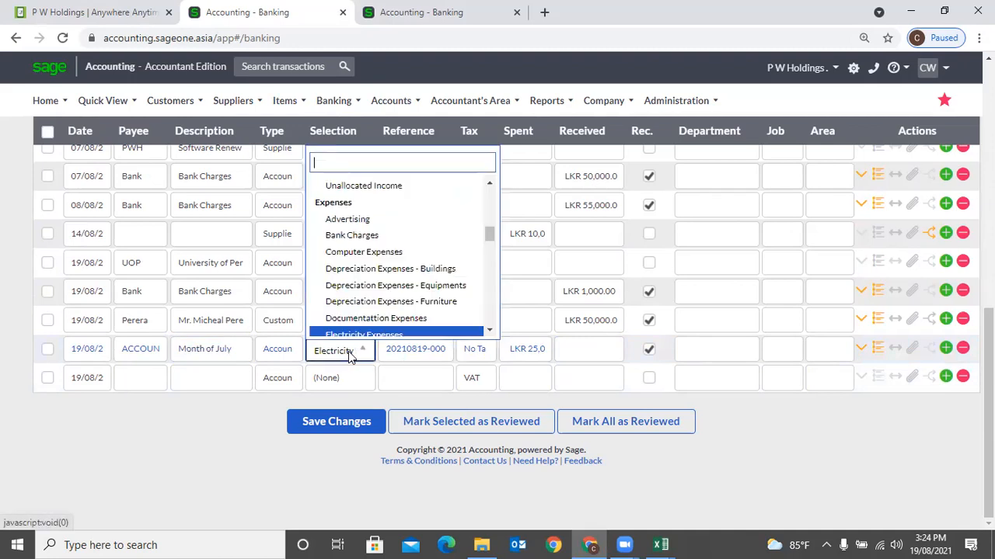
pyautogui.scroll(2, 377, 258)
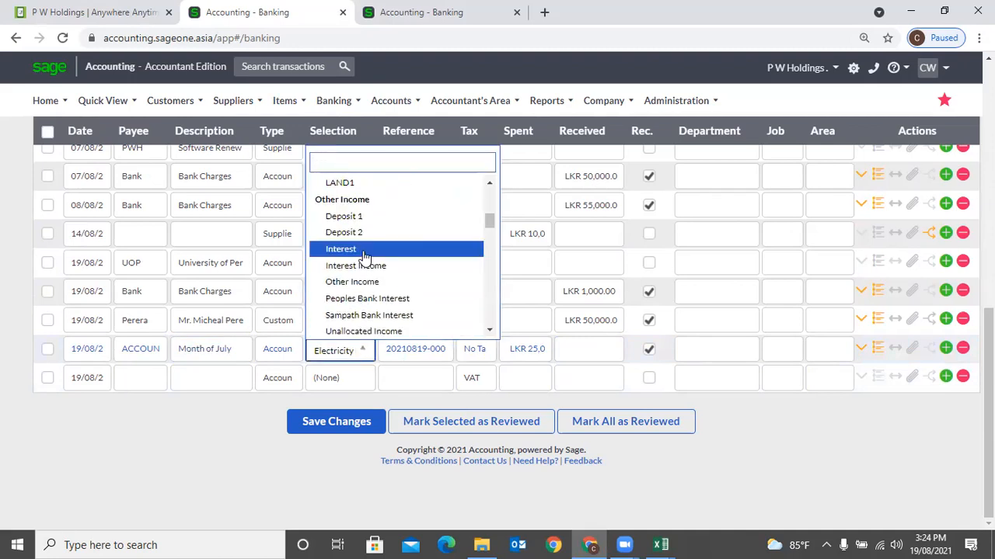
pyautogui.click(363, 249)
pyautogui.press('Tab')
pyautogui.press('Tab')
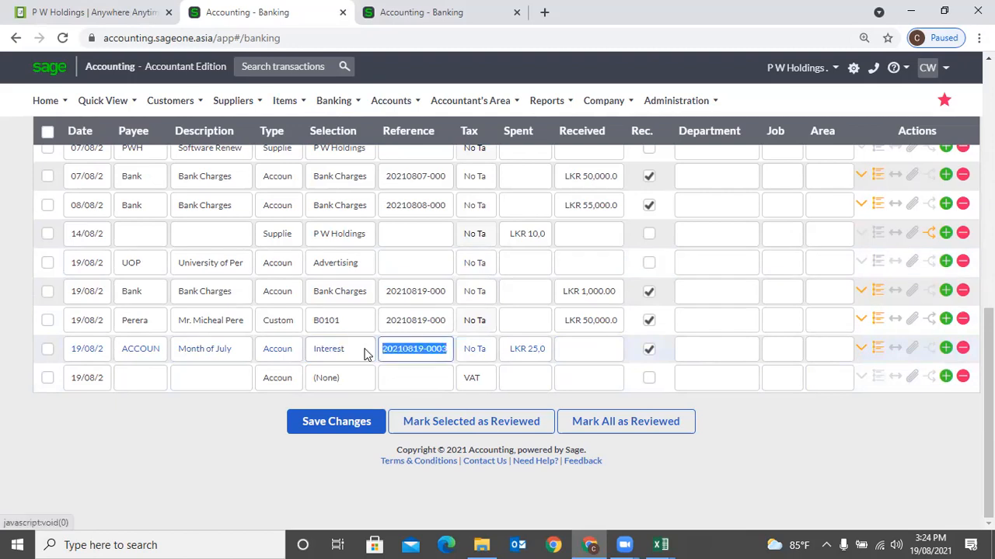
pyautogui.press('Tab')
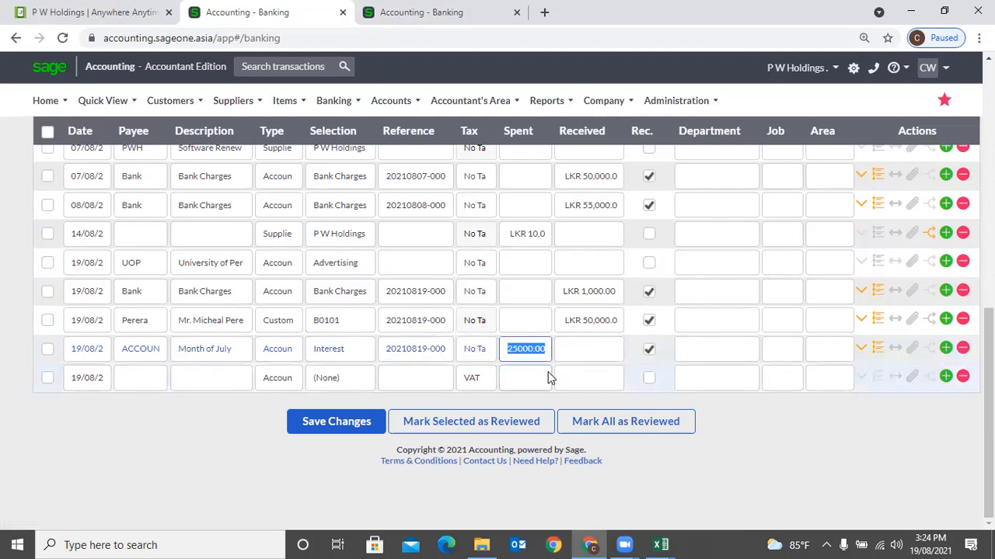
pyautogui.press('BackSpace')
pyautogui.press('Tab')
pyautogui.write('5000')
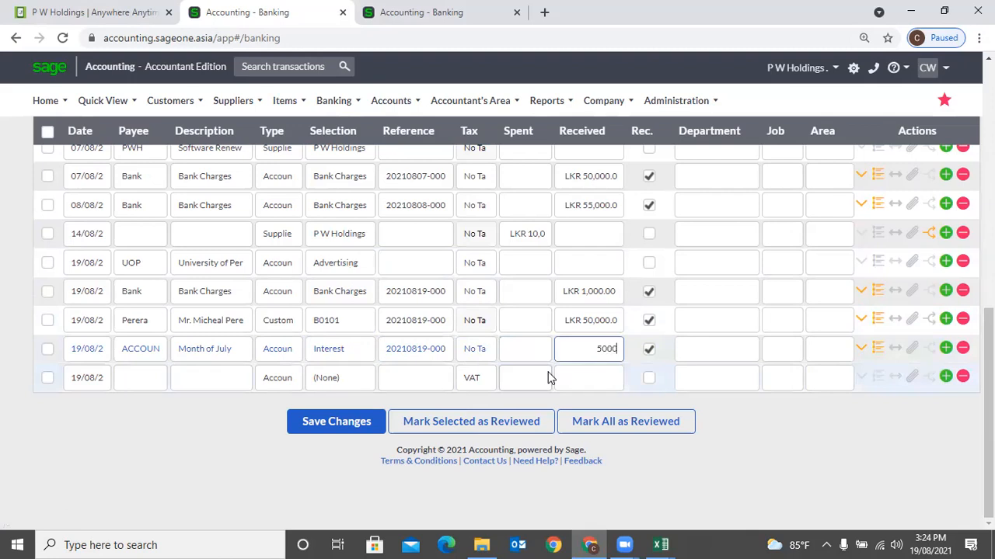
pyautogui.press('Tab')
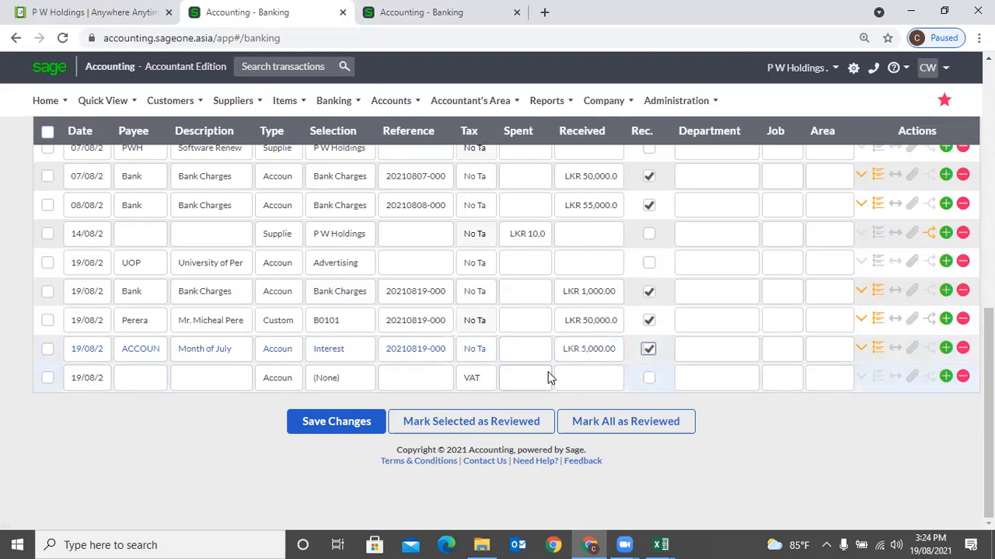
pyautogui.click(369, 357)
# - Confirm the row stays on Interest with an empty paid-out amount
pyautogui.click(371, 360)
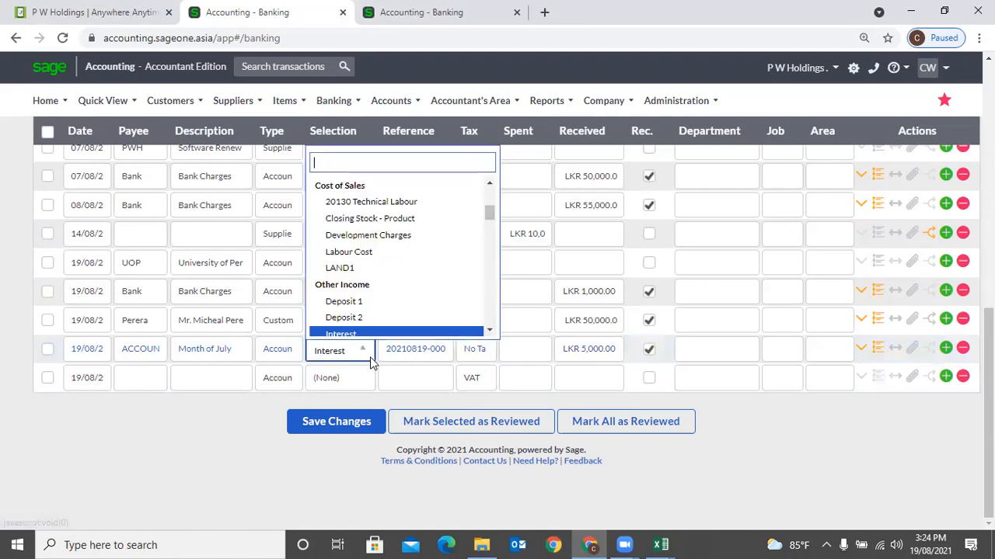
pyautogui.click(370, 361)
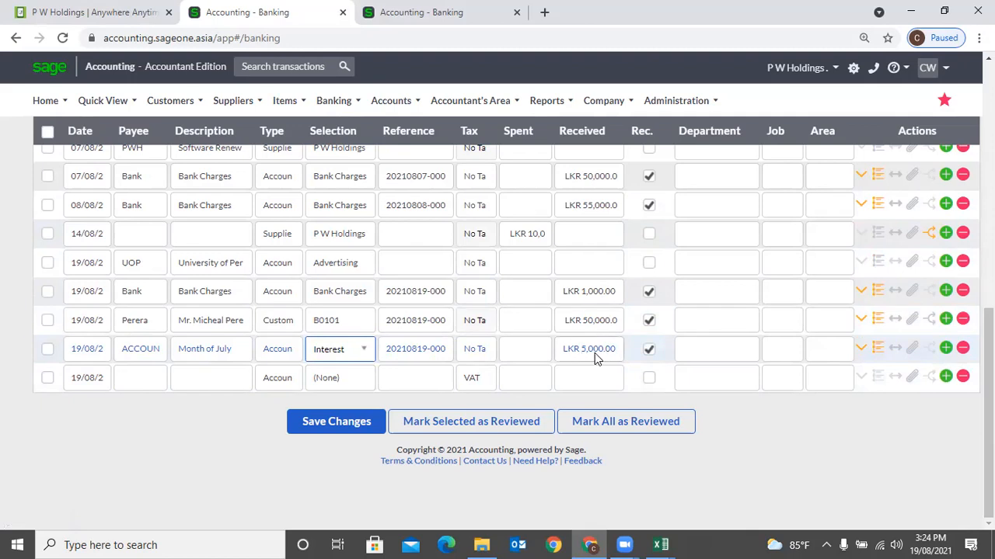
pyautogui.click(530, 359)
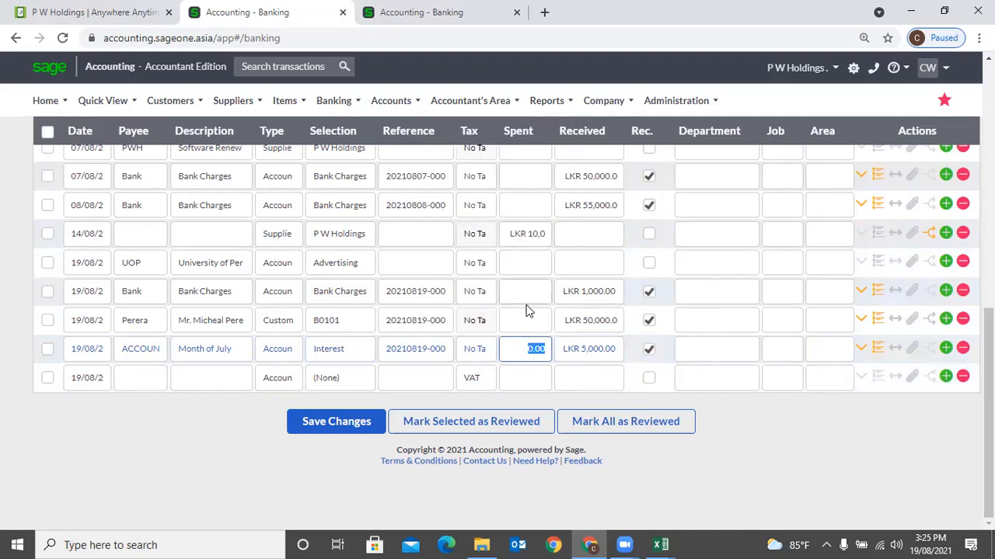
# - Make the row a Customer entry for Accounting Software (Pvt) Ltd
pyautogui.click(293, 351)
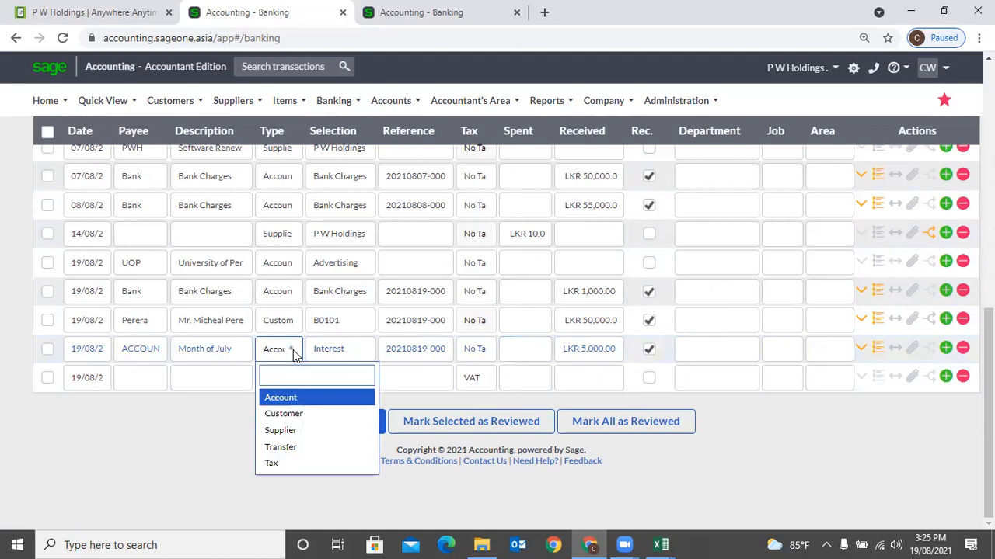
pyautogui.click(303, 414)
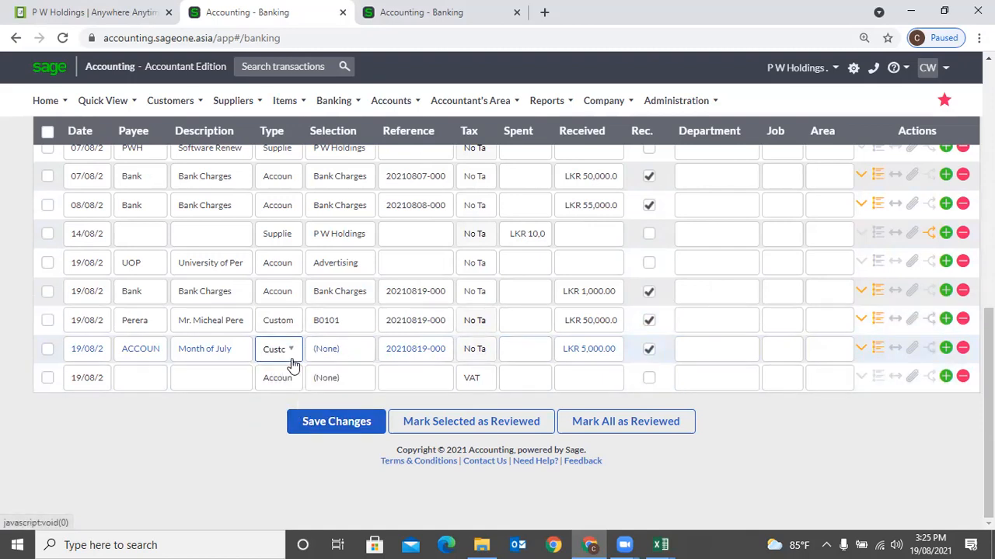
pyautogui.click(349, 353)
pyautogui.click(350, 352)
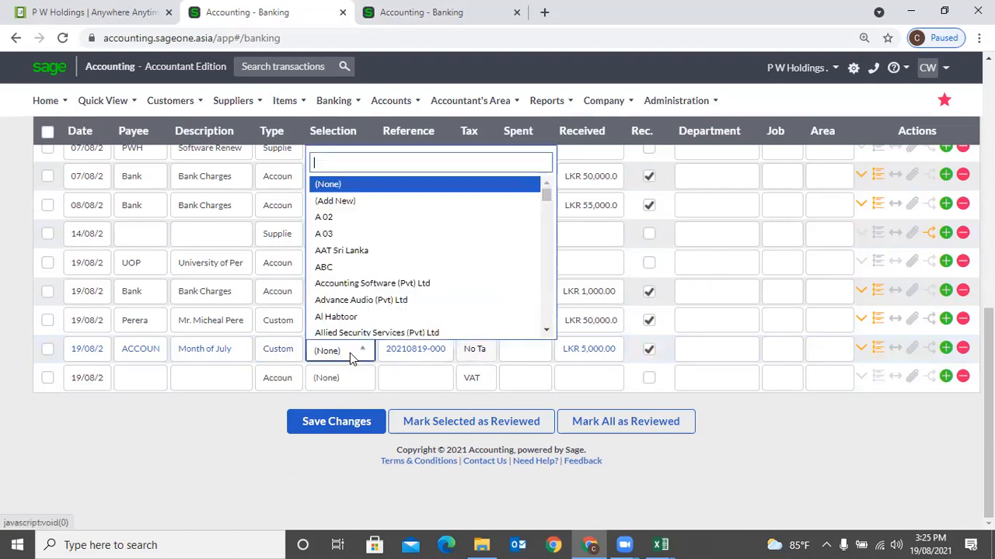
pyautogui.click(371, 284)
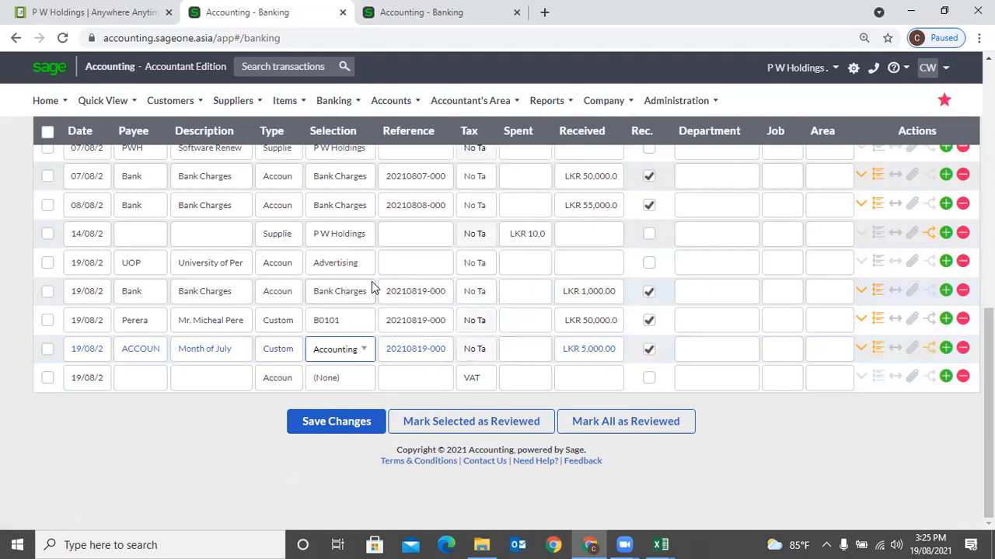
pyautogui.click(407, 352)
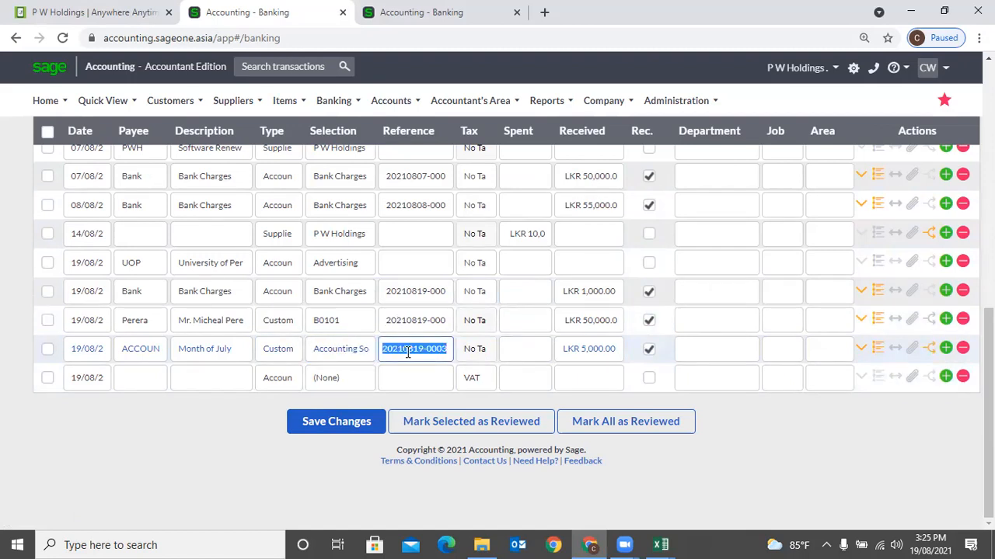
# - Expand the Month of July receipt, keep Cheque as payment method, and review comment ACC and INV0000273 allocation
pyautogui.click(860, 350)
pyautogui.scroll(-1, 406, 406)
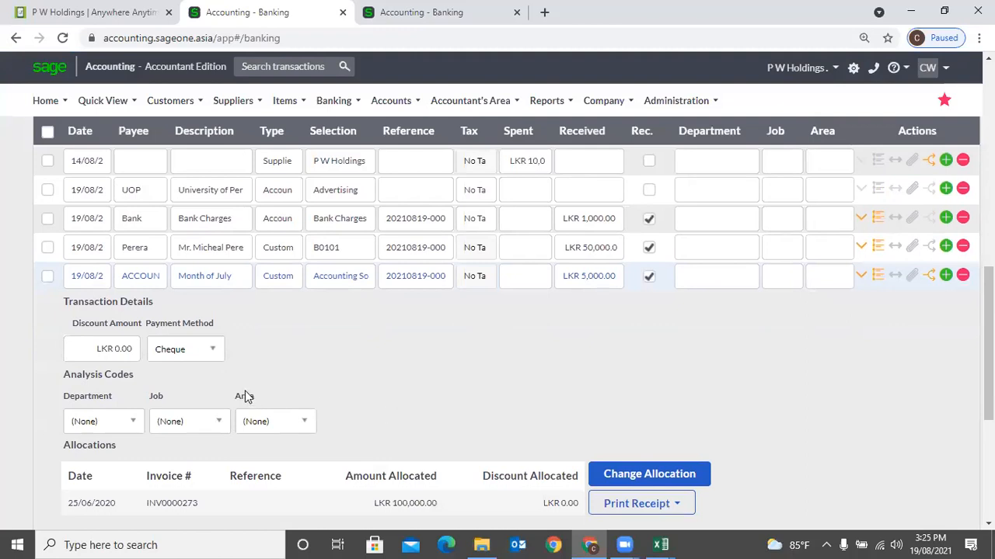
pyautogui.click(204, 357)
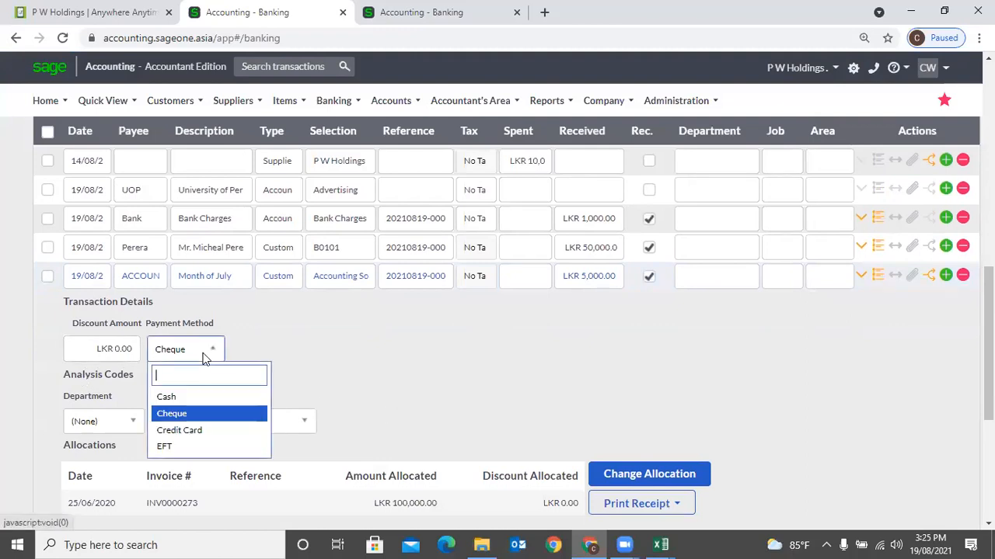
pyautogui.click(453, 108)
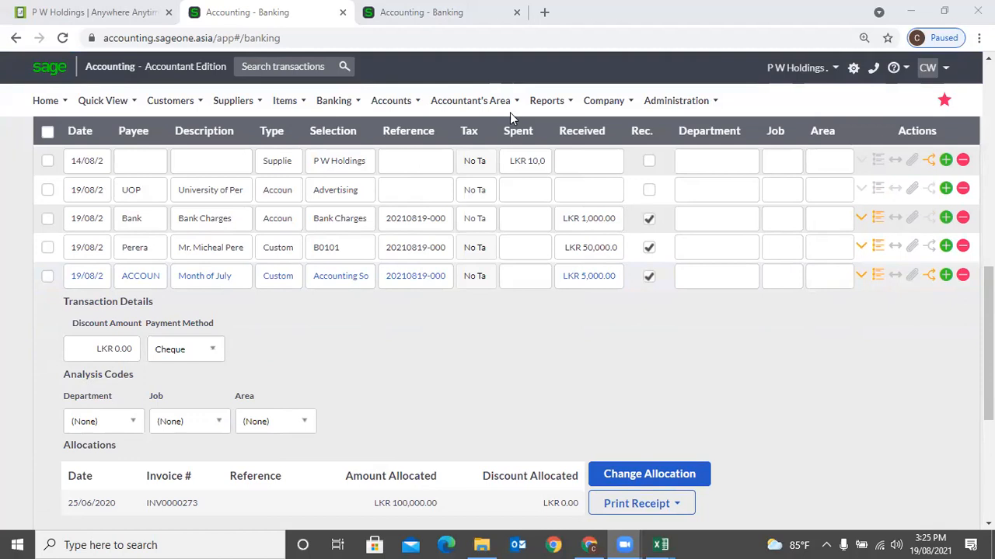
pyautogui.scroll(-2, 229, 393)
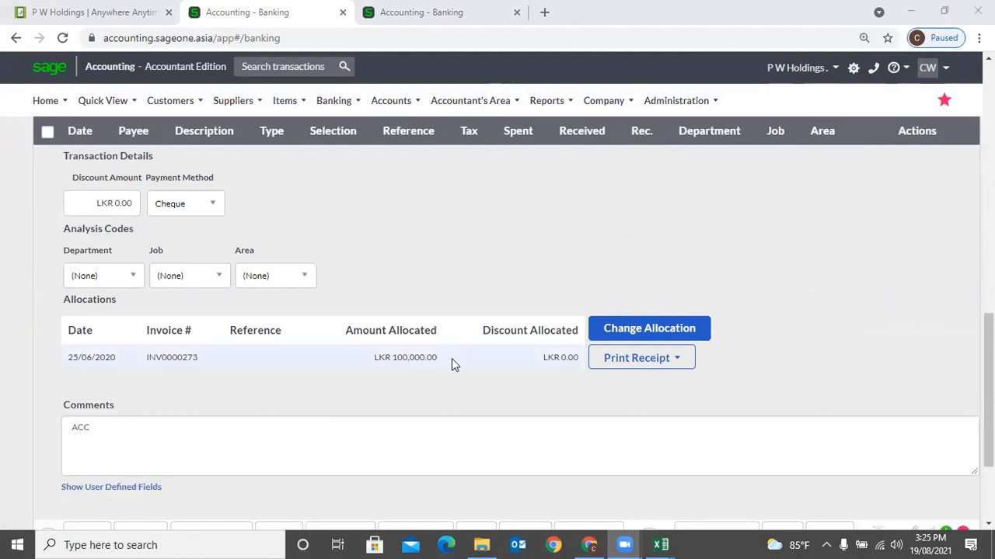
pyautogui.scroll(2, 472, 373)
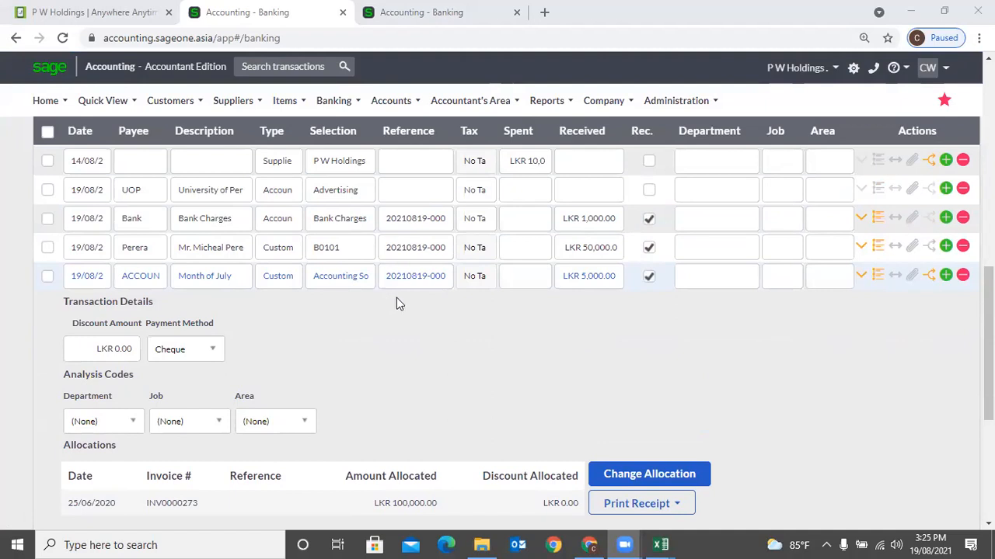
# - Check the receipt's Unpaid and Paid Invoices allocation, close it without saving, and collapse the row
pyautogui.click(929, 276)
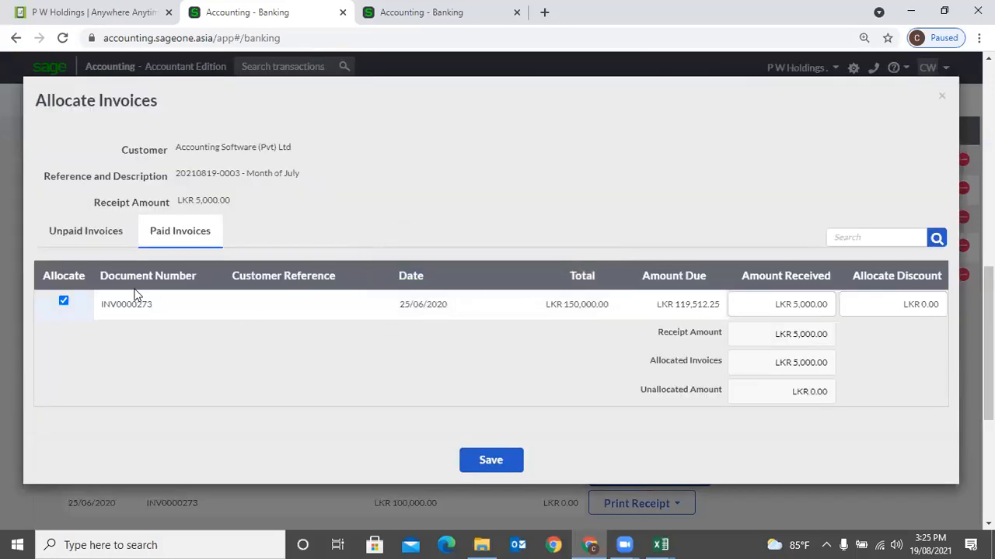
pyautogui.click(92, 240)
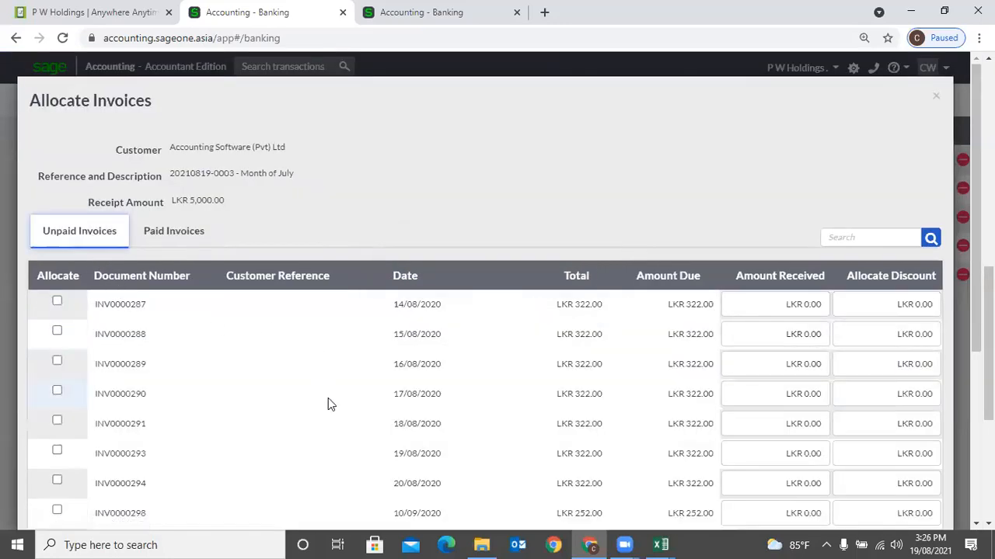
pyautogui.click(56, 302)
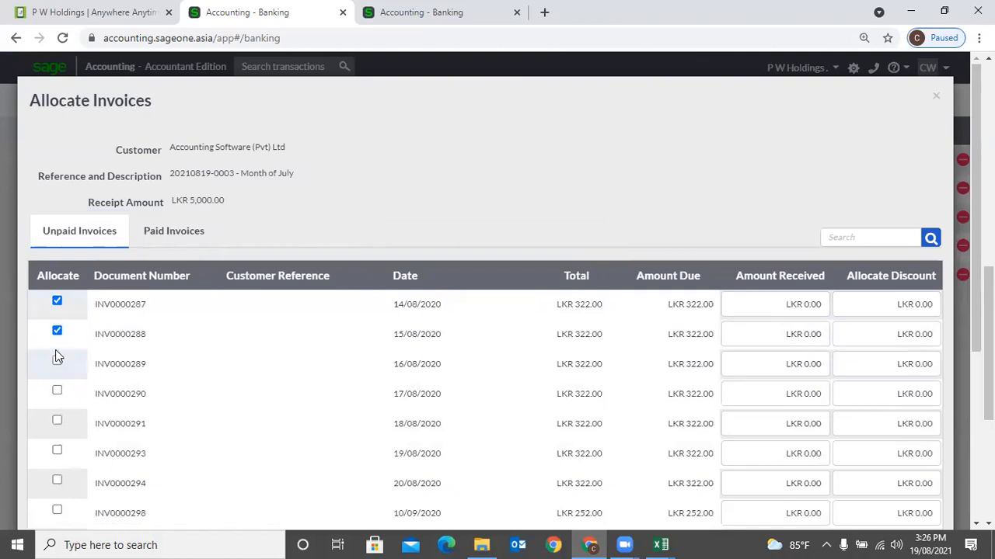
pyautogui.click(155, 235)
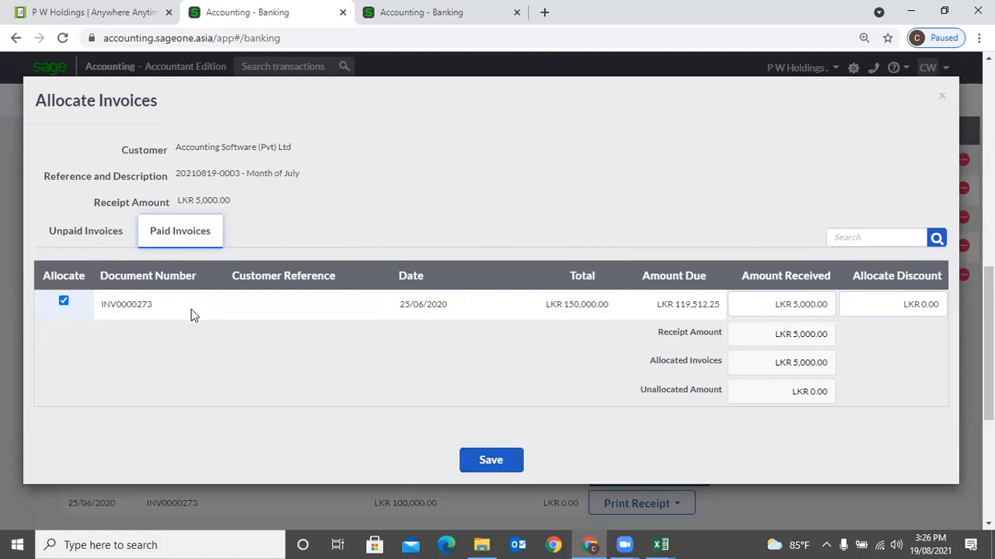
pyautogui.click(940, 99)
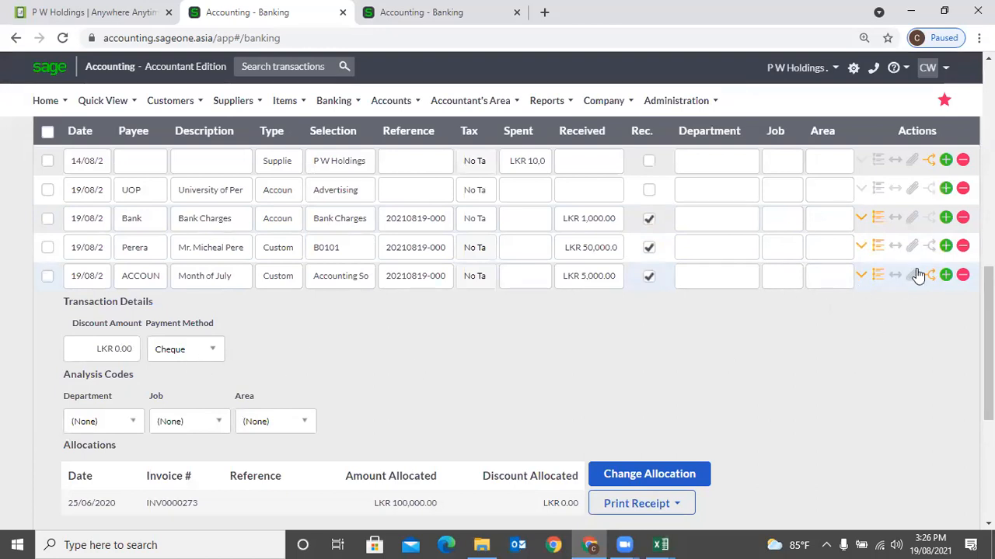
pyautogui.click(862, 276)
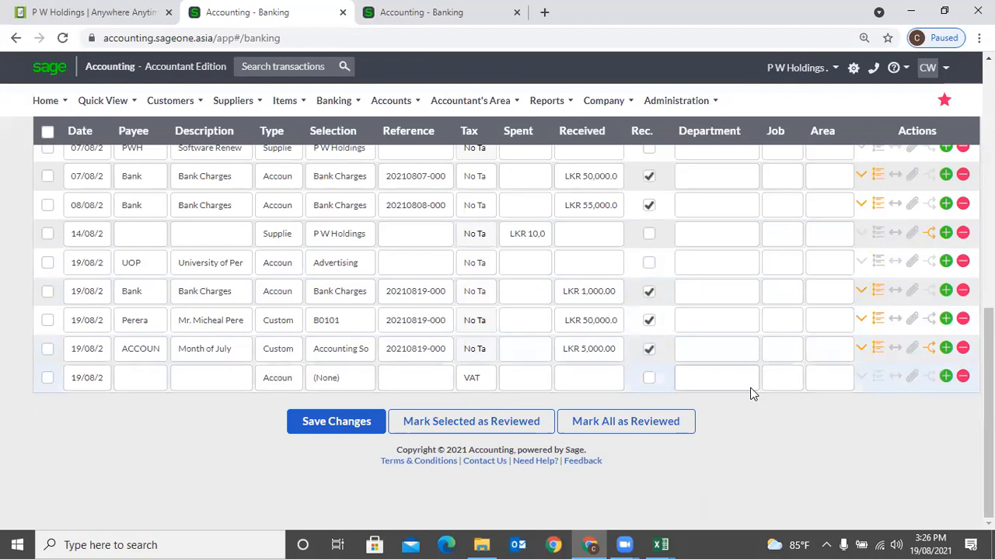
# - Save a mapping rule matching ACC with payee ACCOUNTING and description Software
pyautogui.click(871, 346)
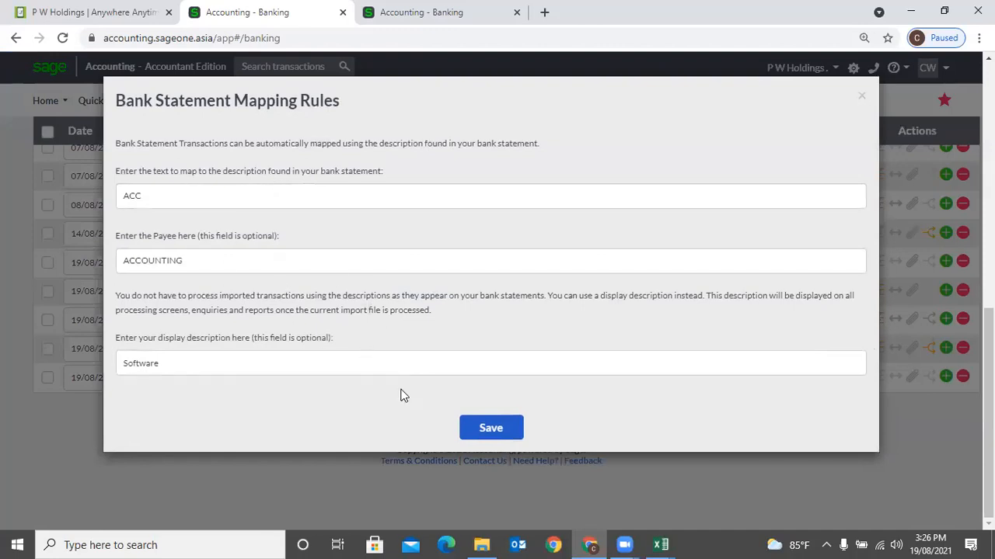
pyautogui.click(492, 433)
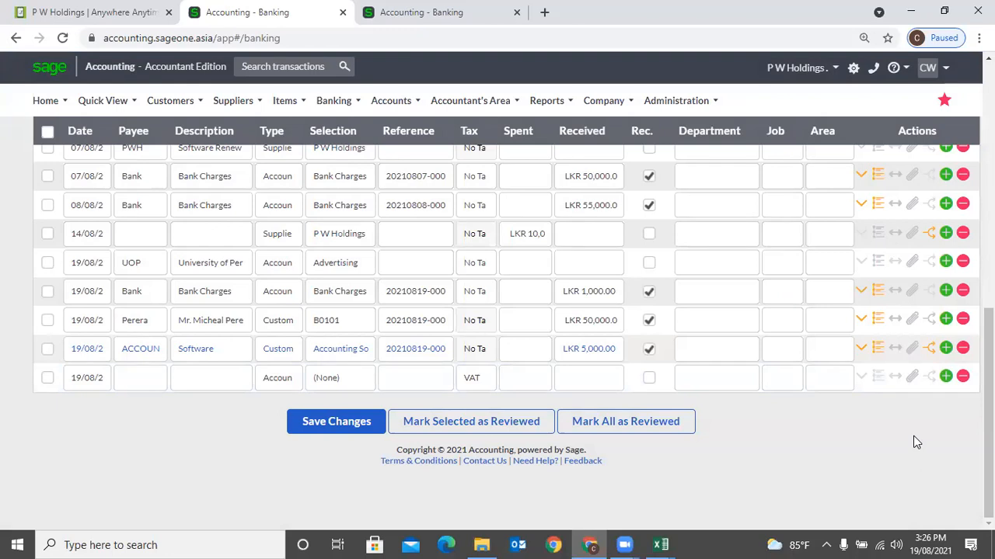
# - Add a 19/08 customer row receiving LKR 10,000 from Accounting Software (Pvt) Ltd
pyautogui.click(894, 349)
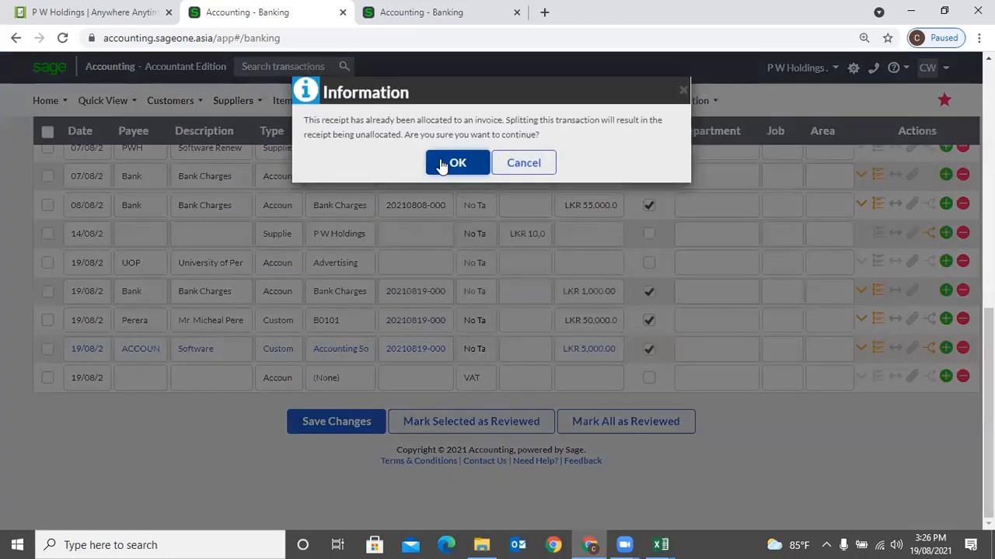
pyautogui.click(535, 165)
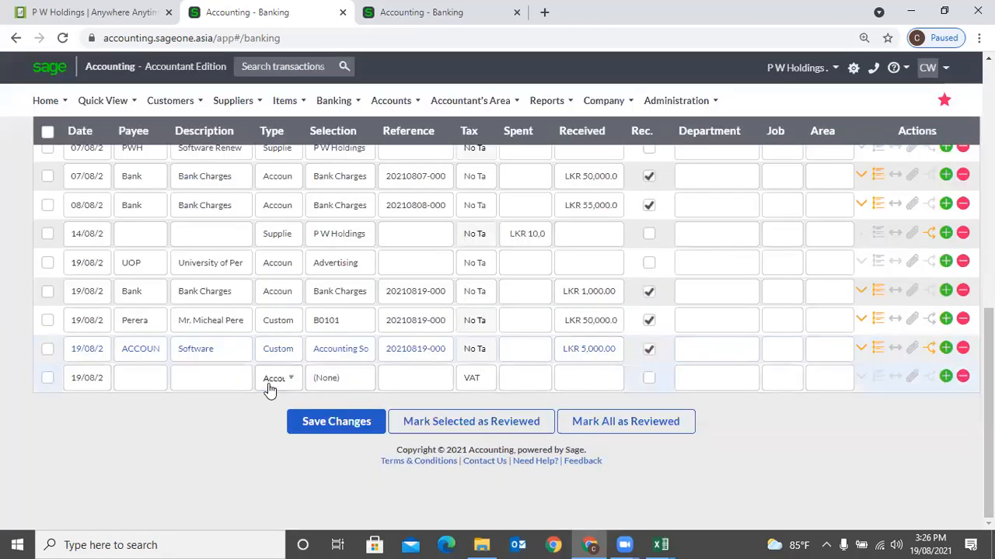
pyautogui.click(270, 383)
pyautogui.click(289, 440)
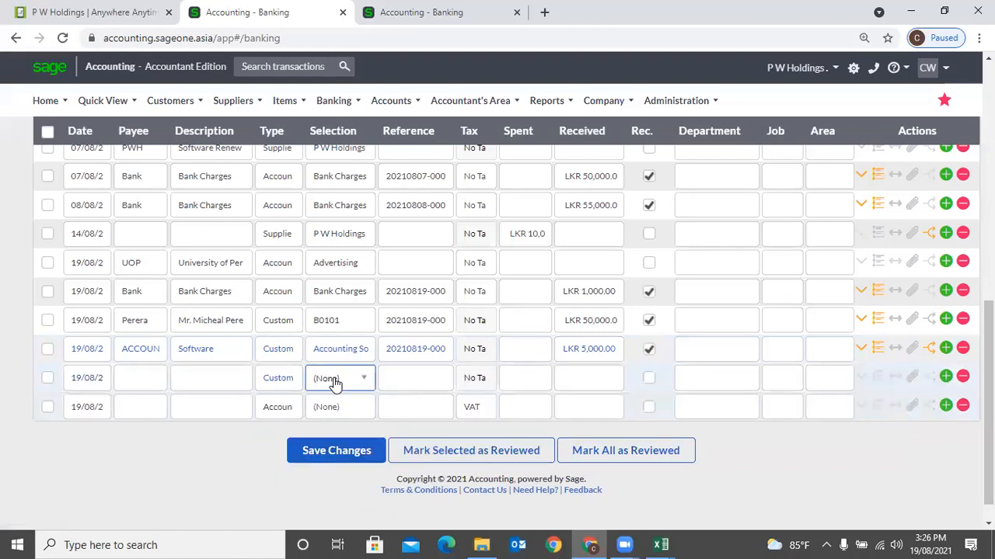
pyautogui.click(335, 383)
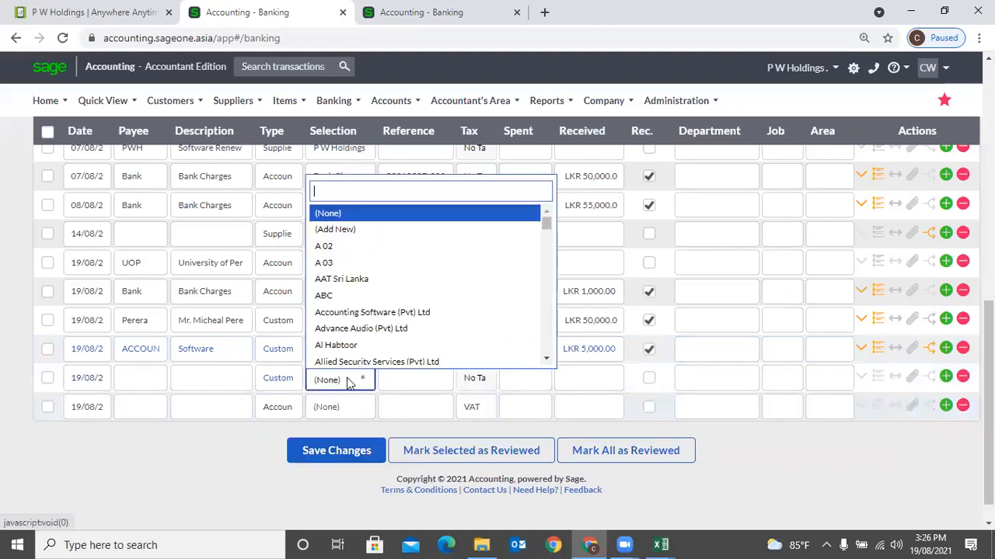
pyautogui.click(358, 312)
pyautogui.click(569, 383)
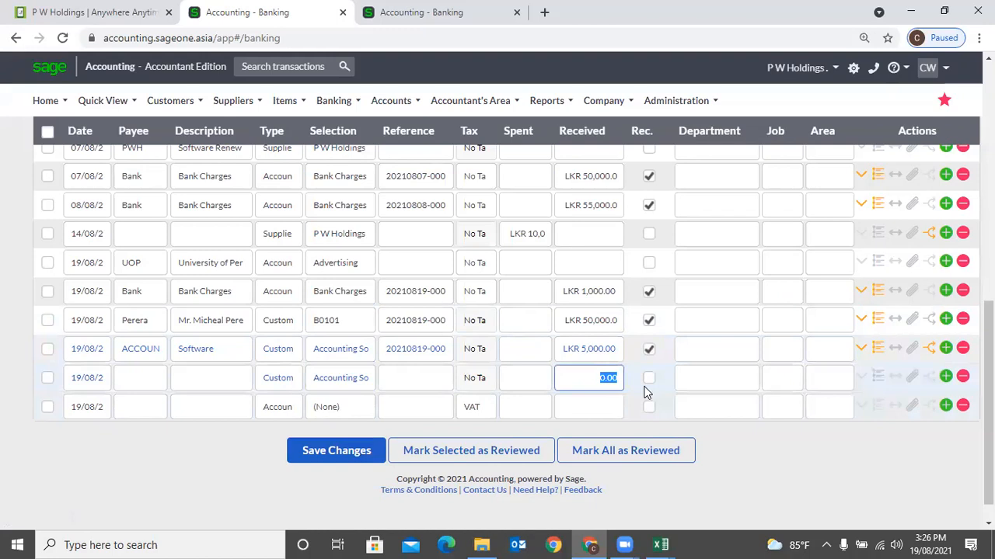
pyautogui.write('10,00')
pyautogui.press('Tab')
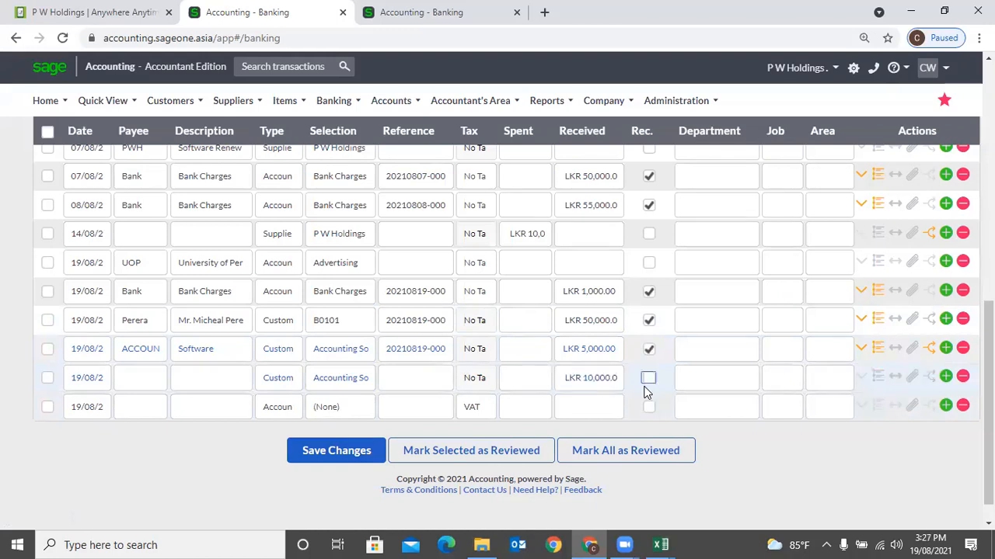
pyautogui.click(902, 375)
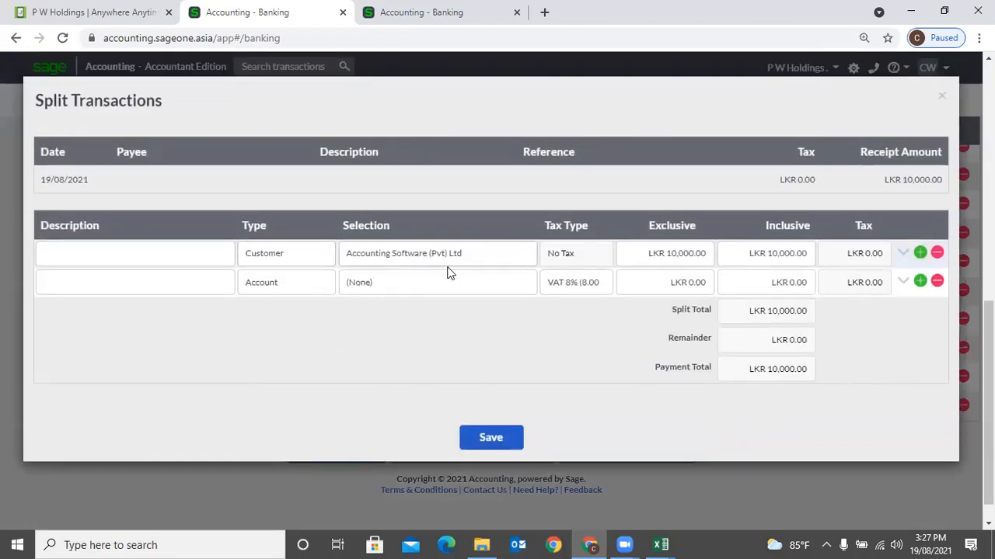
# - Set the first split line for Accounting Software (Pvt) Ltd to 2,500
pyautogui.click(658, 260)
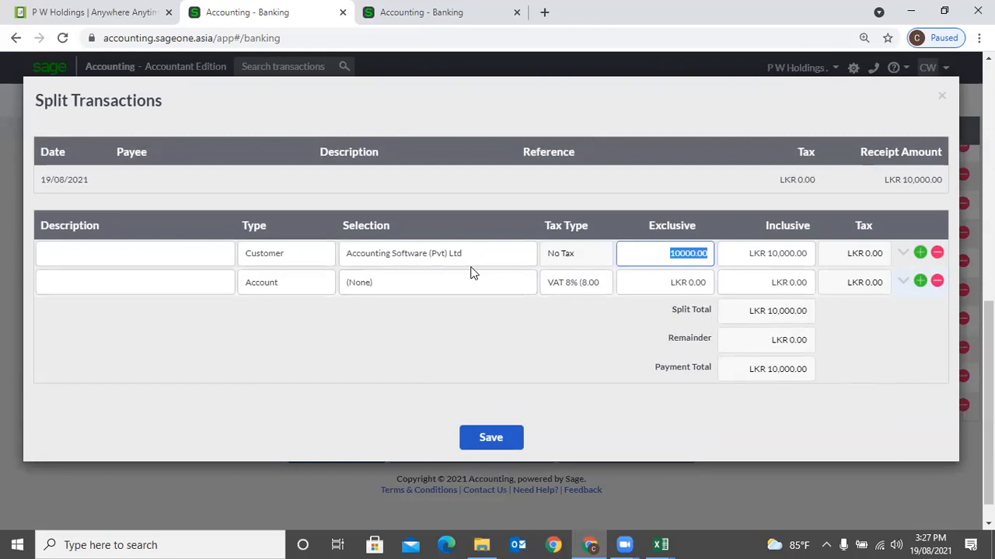
pyautogui.write('2500')
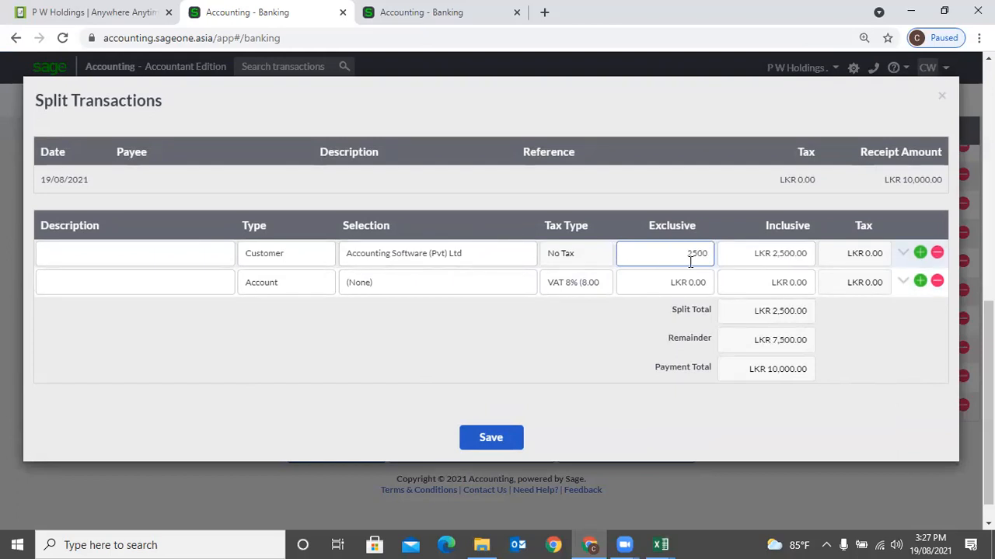
pyautogui.press('Tab')
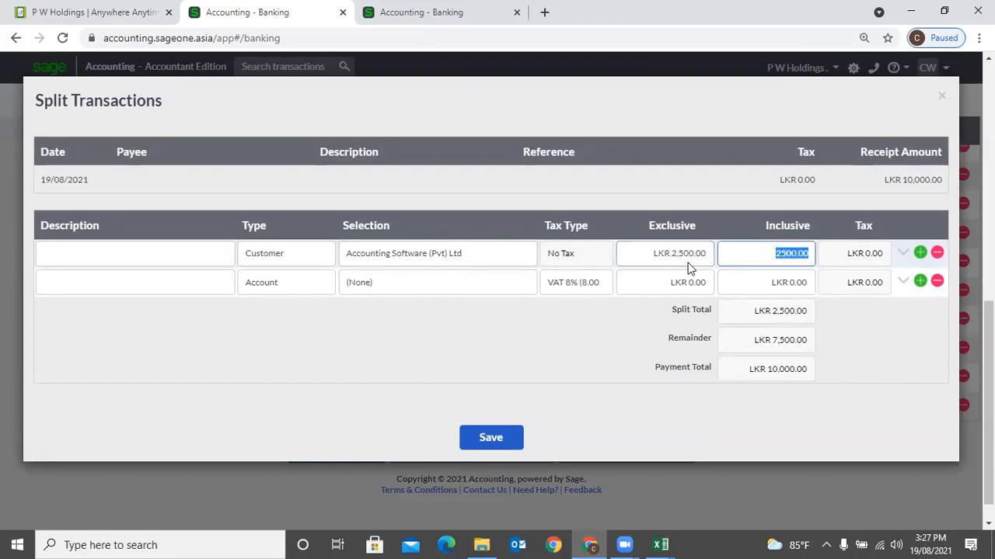
# - Add a second customer line of 7,500 for AAT Sri Lanka and save the split
pyautogui.click(493, 282)
pyautogui.click(492, 282)
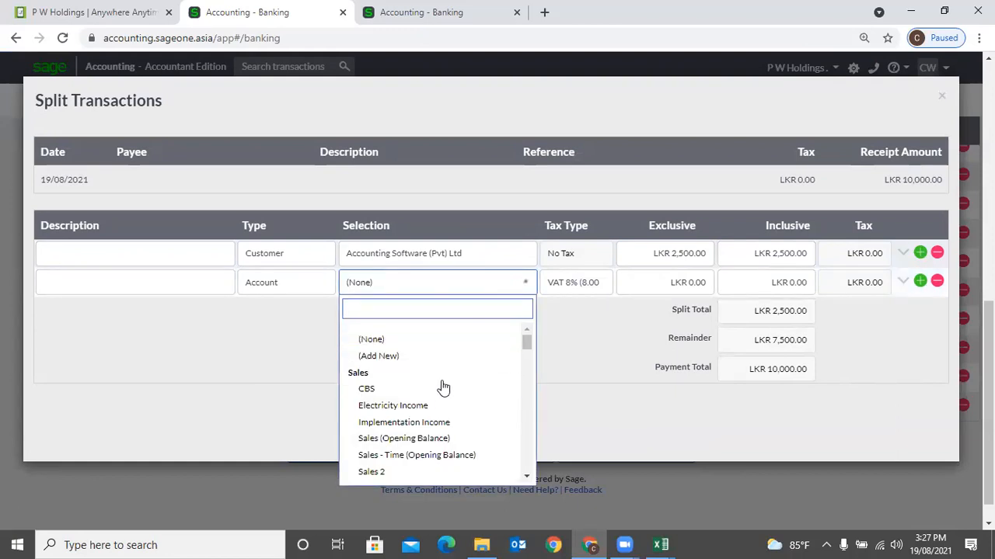
pyautogui.click(308, 280)
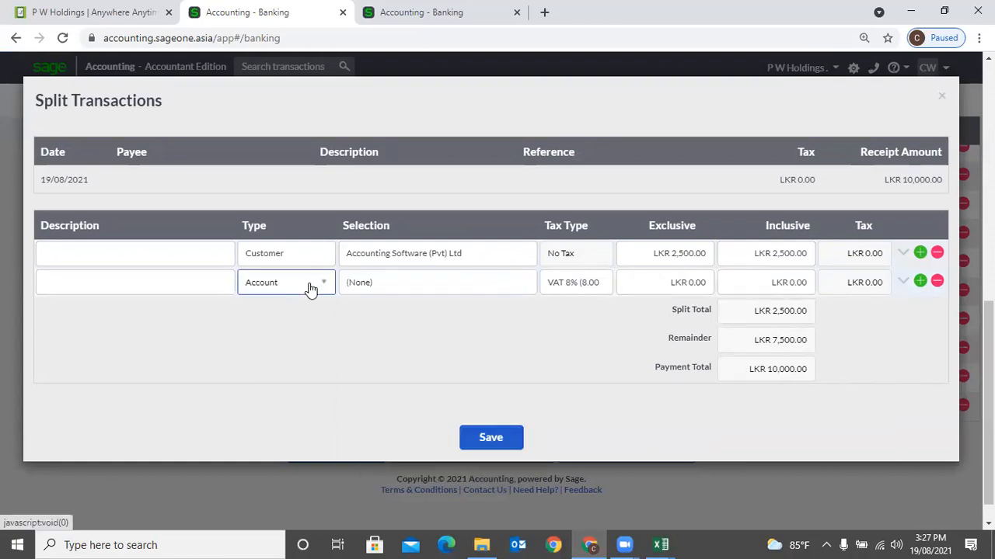
pyautogui.click(309, 287)
pyautogui.click(300, 348)
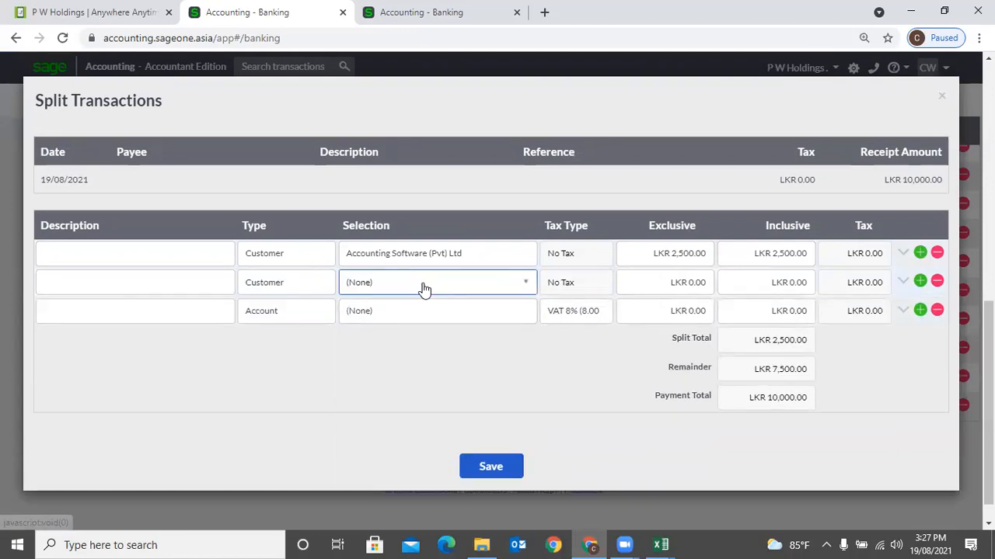
pyautogui.click(422, 286)
pyautogui.click(399, 397)
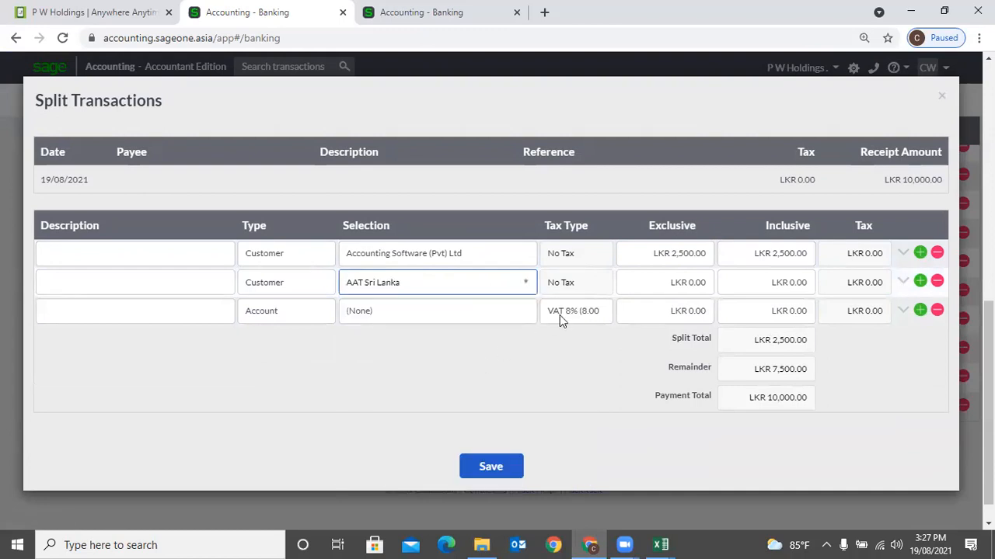
pyautogui.click(699, 281)
pyautogui.write('7500')
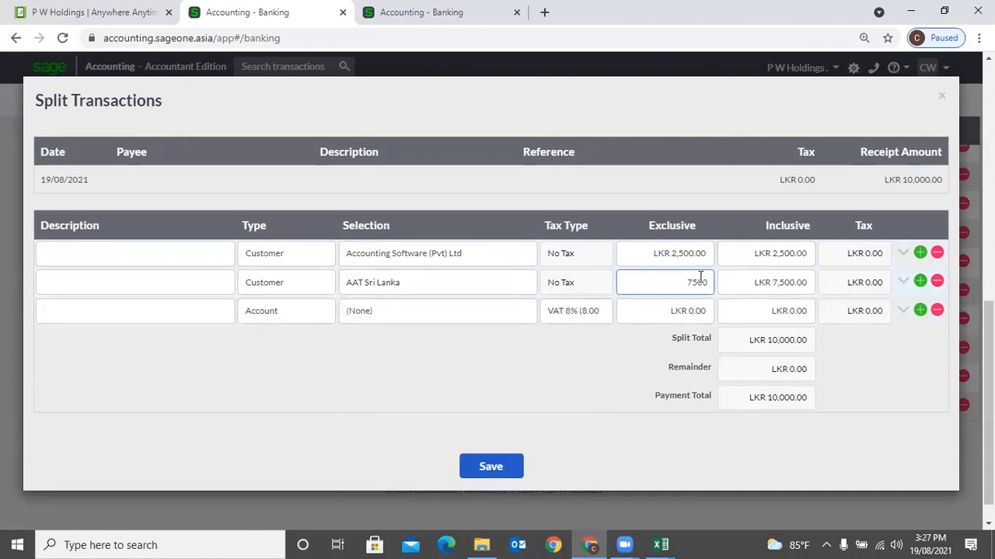
pyautogui.press('Tab')
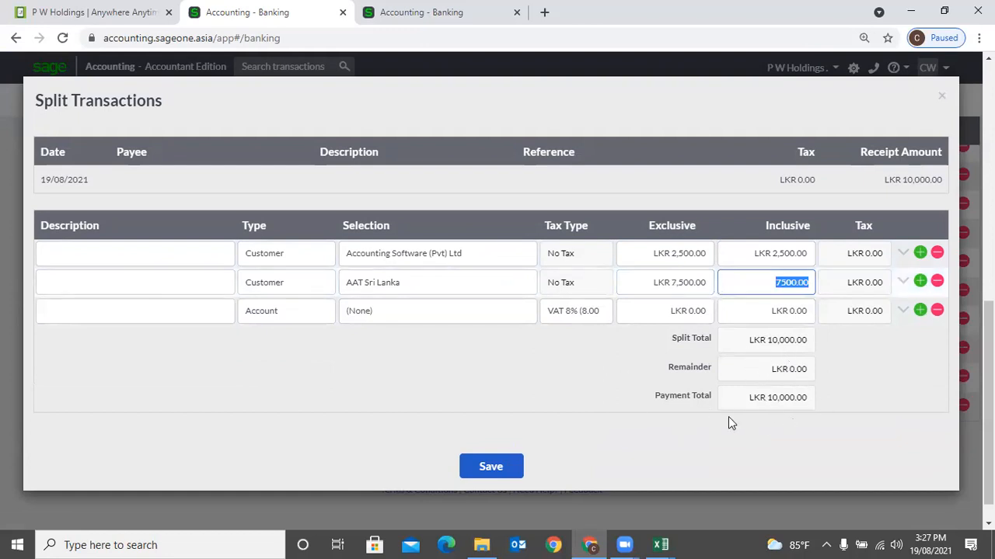
pyautogui.click(852, 397)
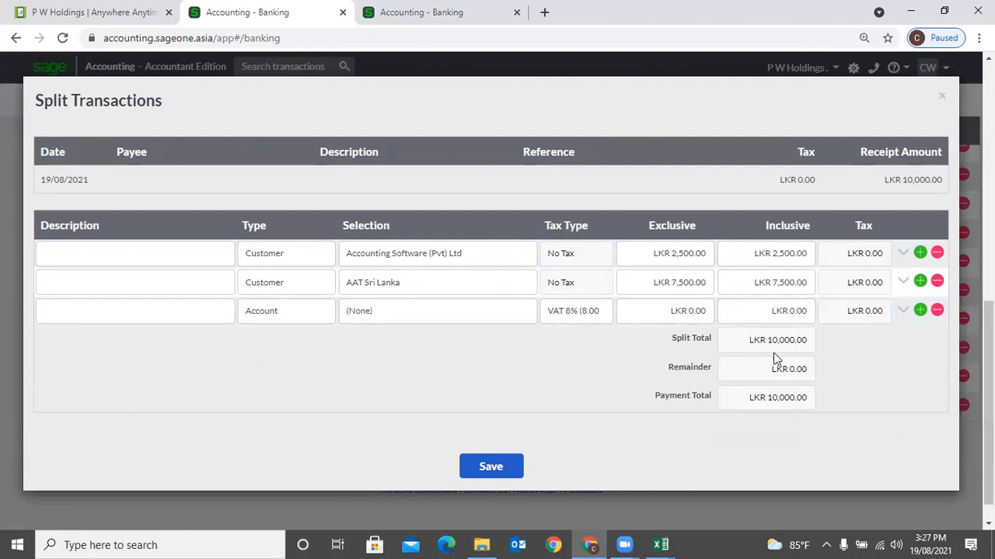
pyautogui.click(484, 468)
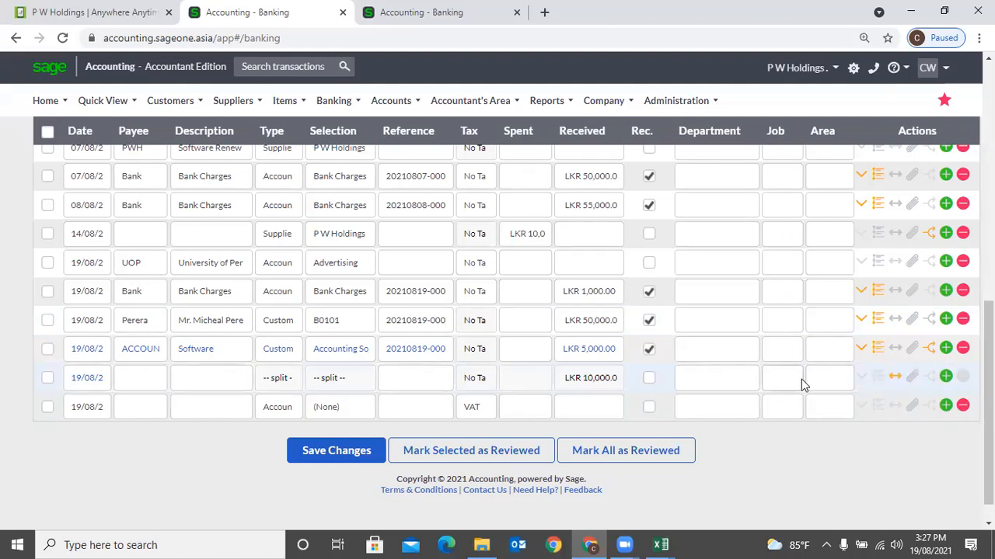
# - Record a 19/08 supplier row paying P W Holdings LKR 5,000 and show its details
pyautogui.click(273, 417)
pyautogui.click(289, 410)
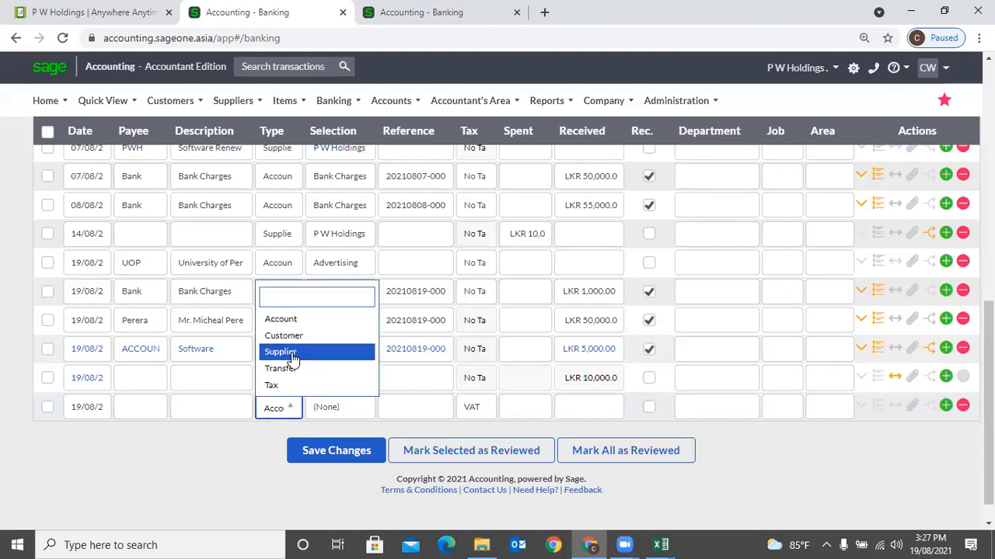
pyautogui.click(286, 353)
pyautogui.click(326, 414)
pyautogui.click(346, 416)
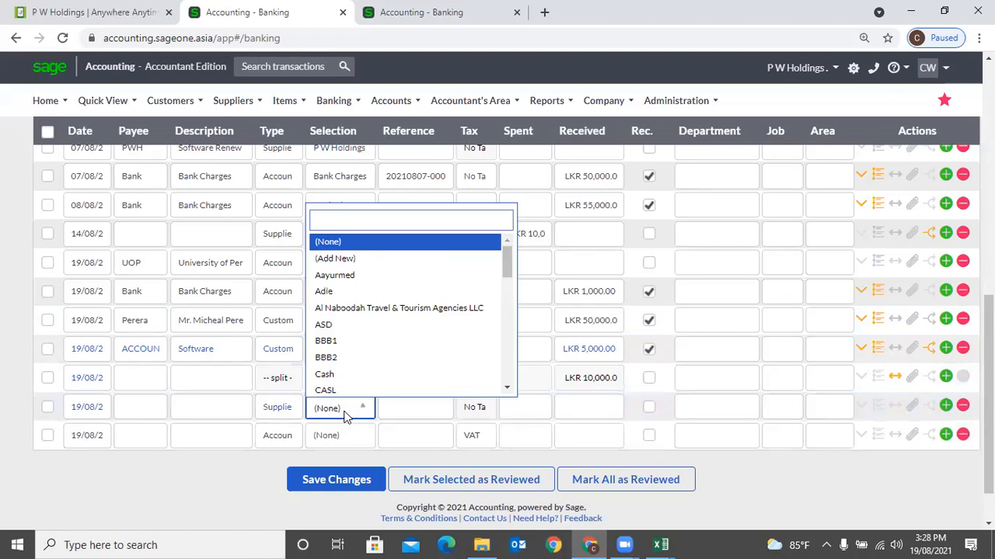
pyautogui.write('p')
pyautogui.press('Return')
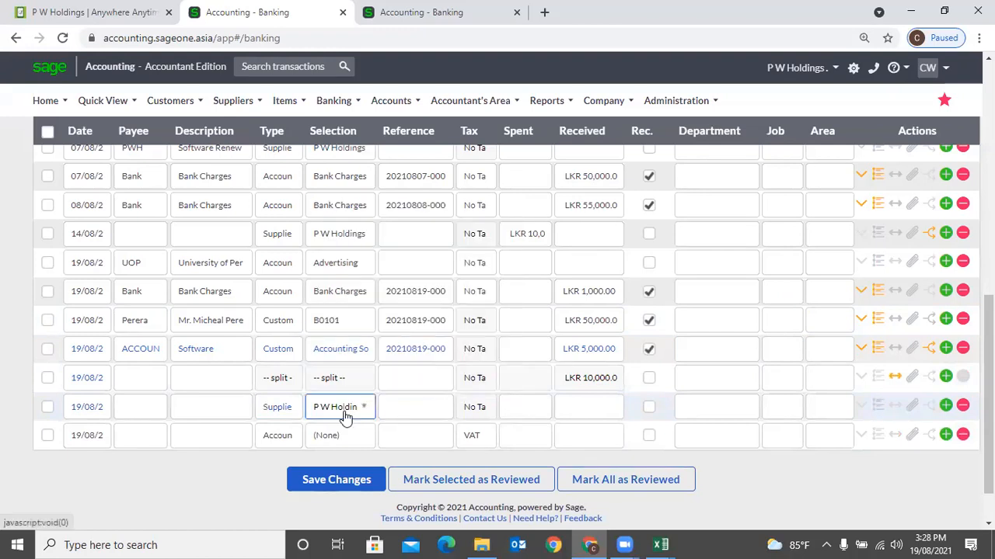
pyautogui.click(541, 406)
pyautogui.write('5')
pyautogui.press('Tab')
pyautogui.click(427, 406)
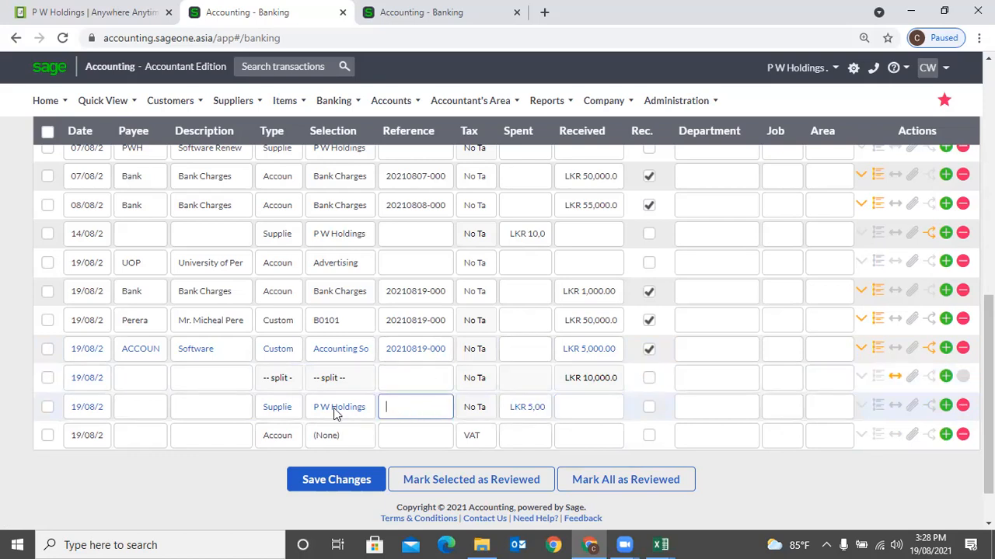
pyautogui.click(860, 407)
pyautogui.scroll(-2, 373, 415)
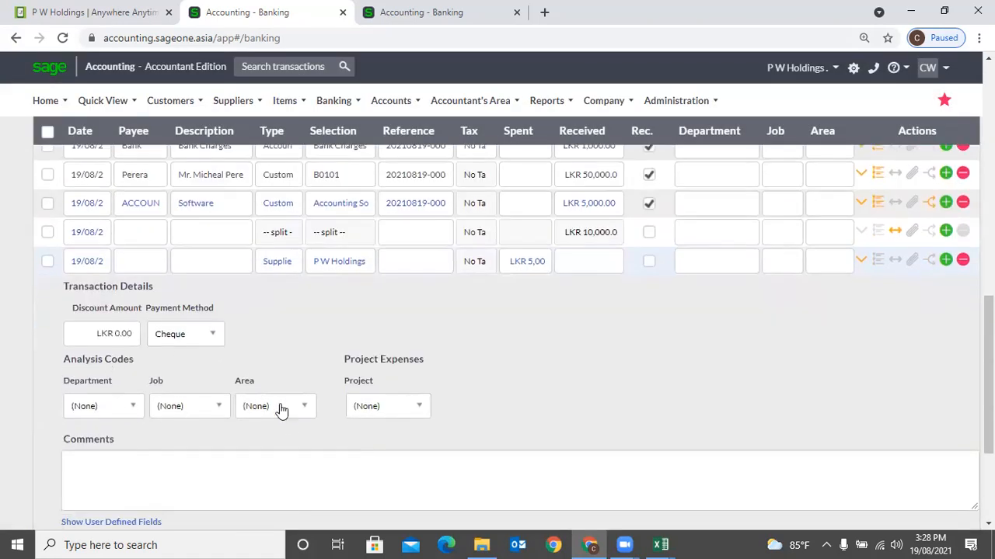
pyautogui.scroll(-3, 360, 442)
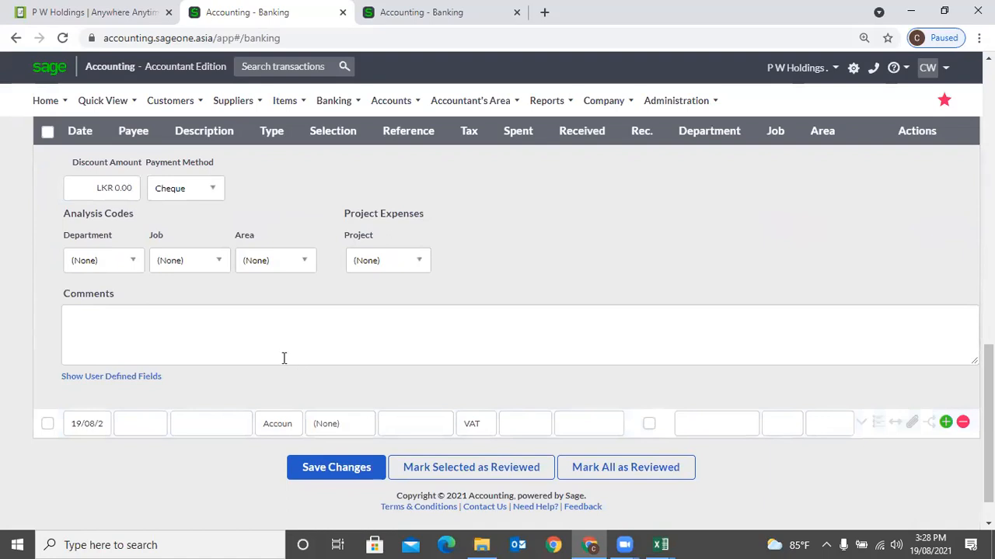
pyautogui.scroll(2, 283, 360)
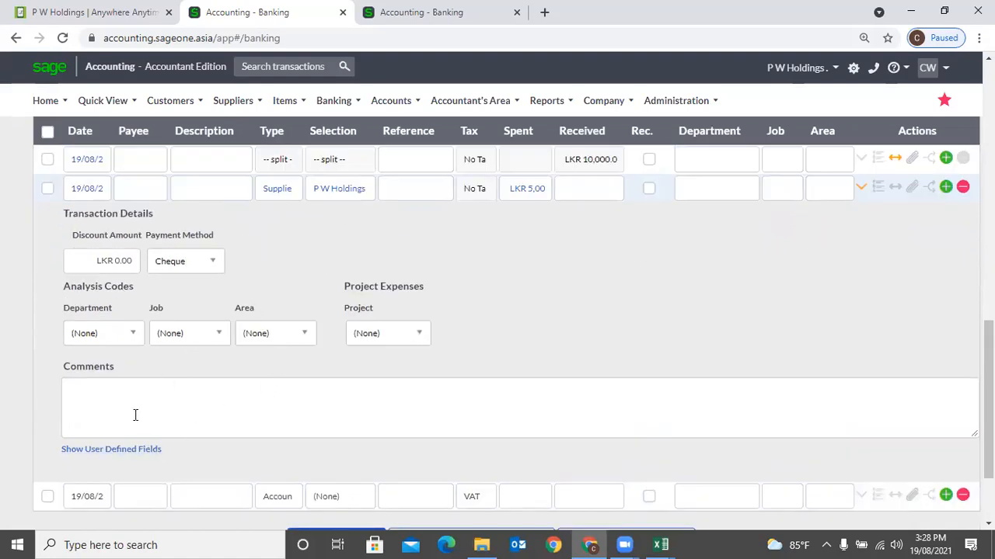
pyautogui.scroll(-2, 204, 430)
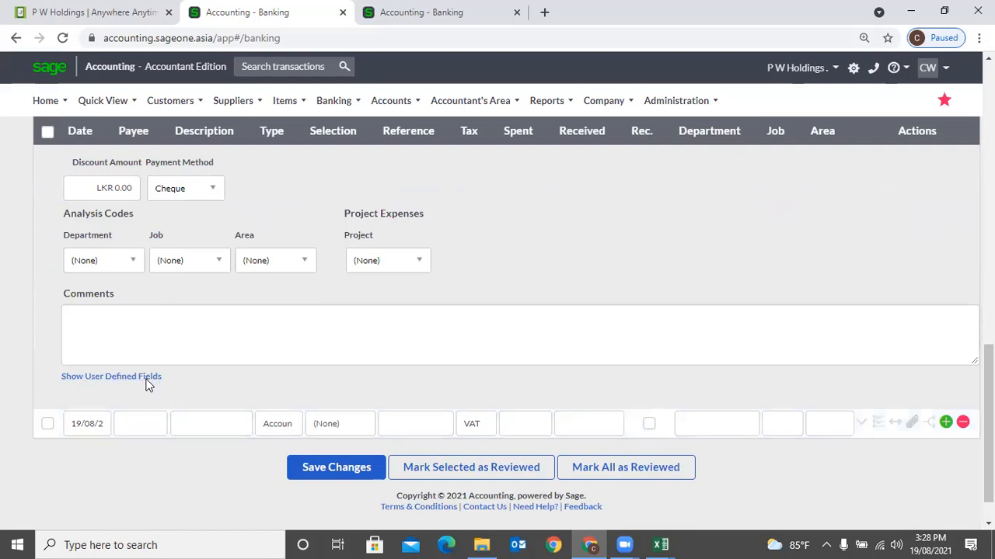
pyautogui.click(145, 378)
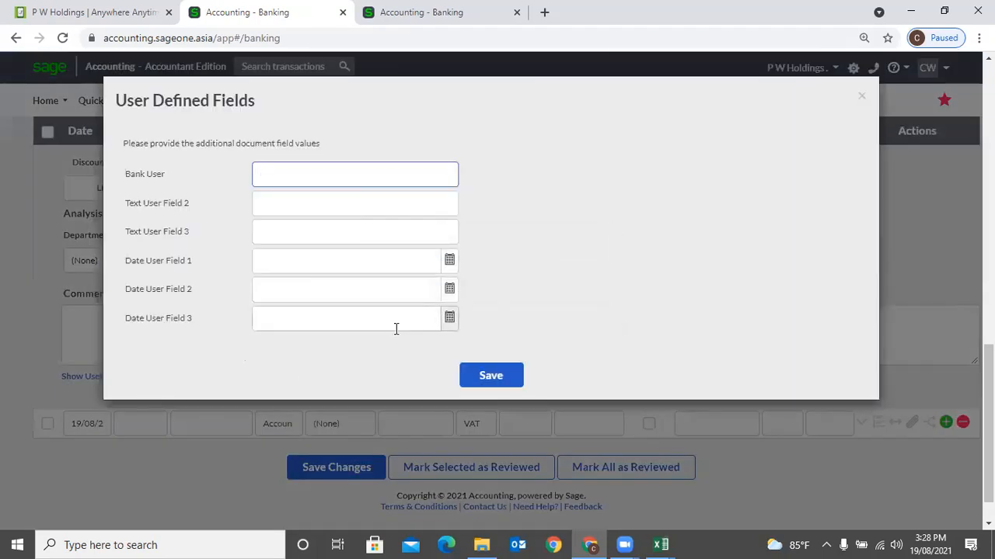
pyautogui.click(860, 98)
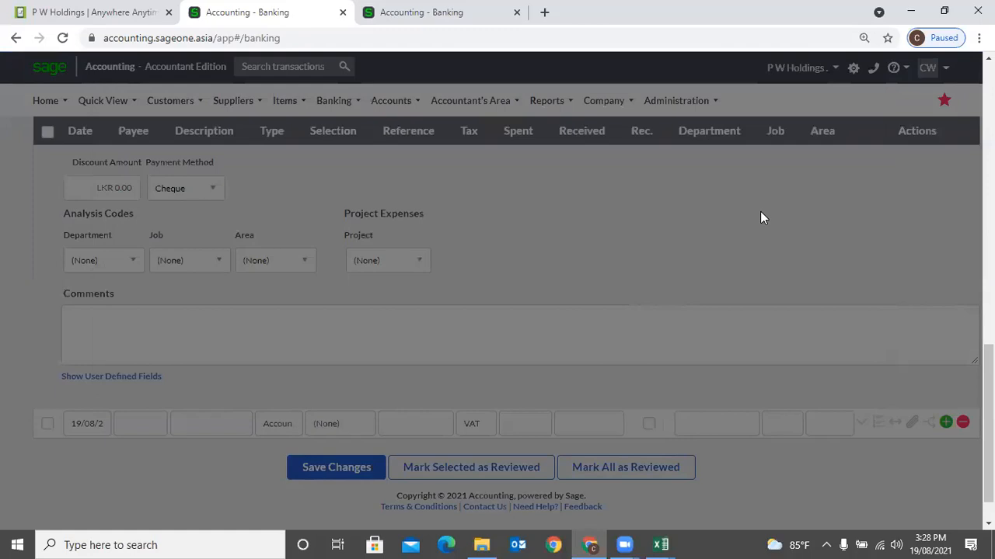
pyautogui.scroll(3, 754, 278)
pyautogui.click(858, 261)
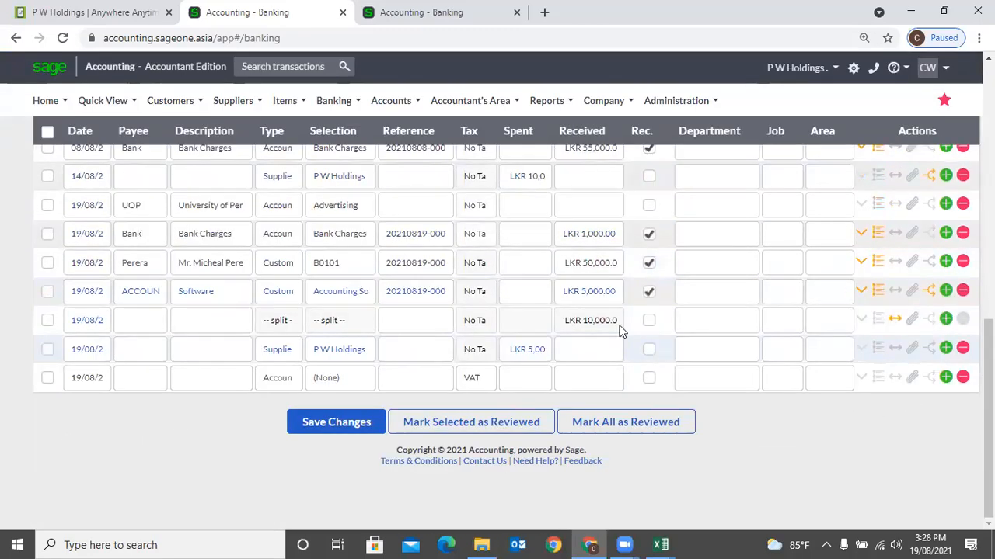
# - Set the first split line for P W Holdings to 1,000
pyautogui.click(895, 349)
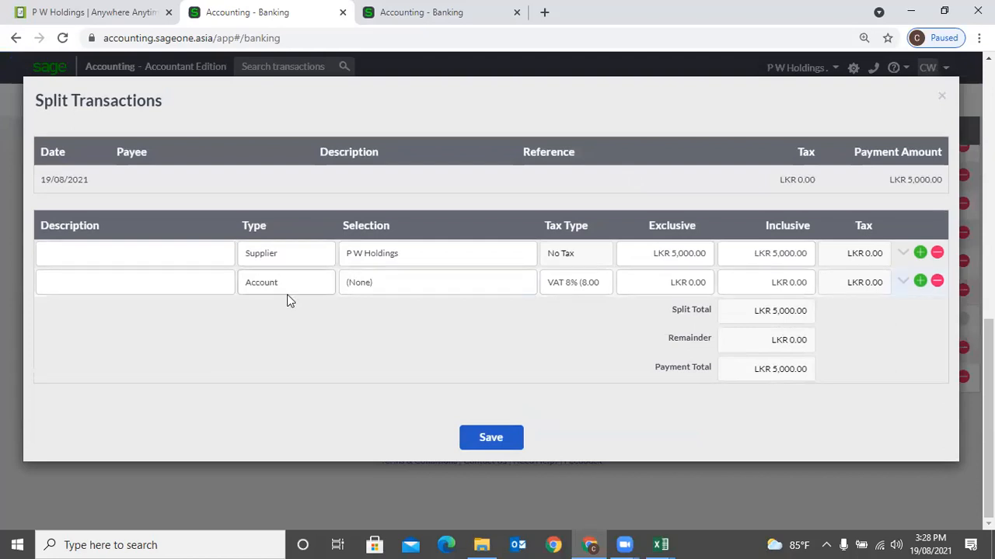
pyautogui.click(669, 253)
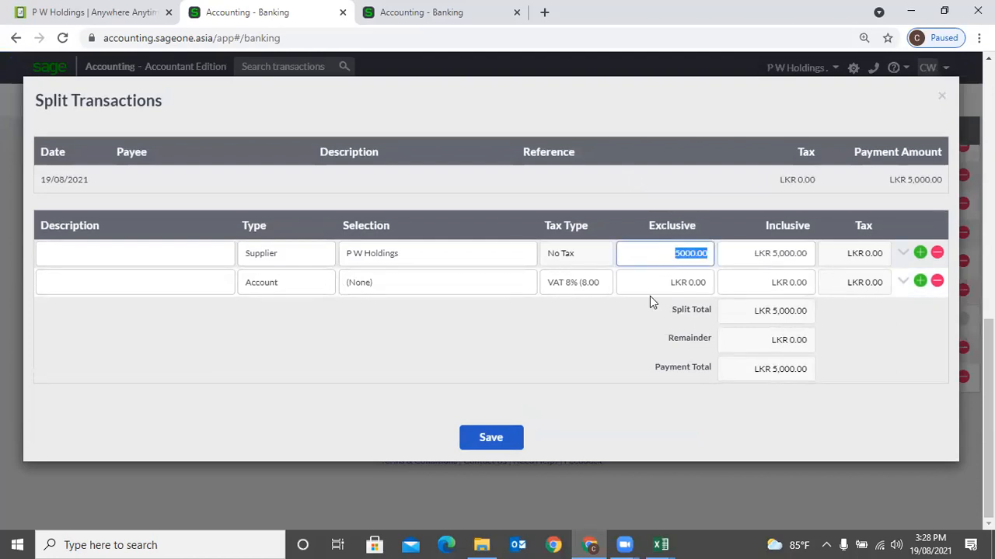
pyautogui.write('1000')
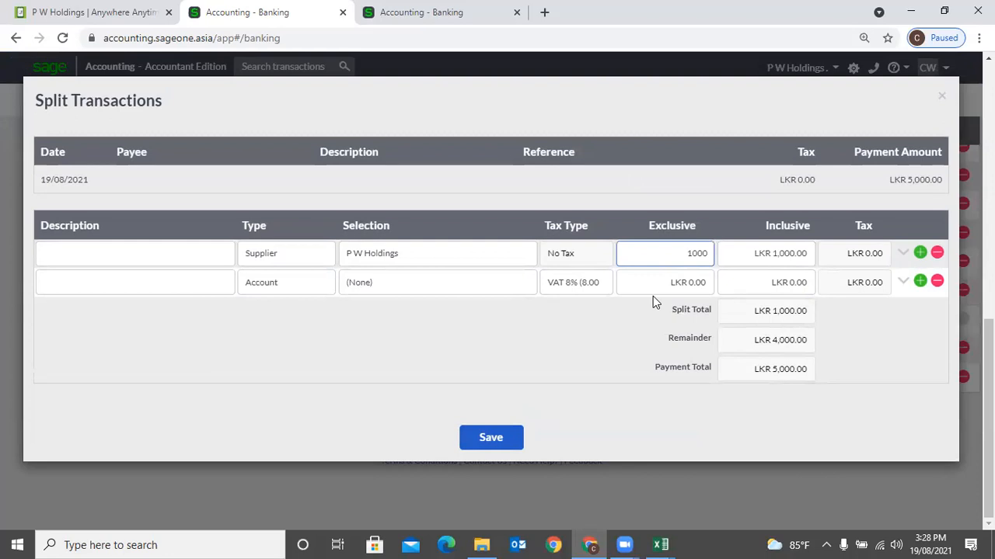
# - Add a second supplier line of 4,000 for Cash and save the split
pyautogui.click(287, 295)
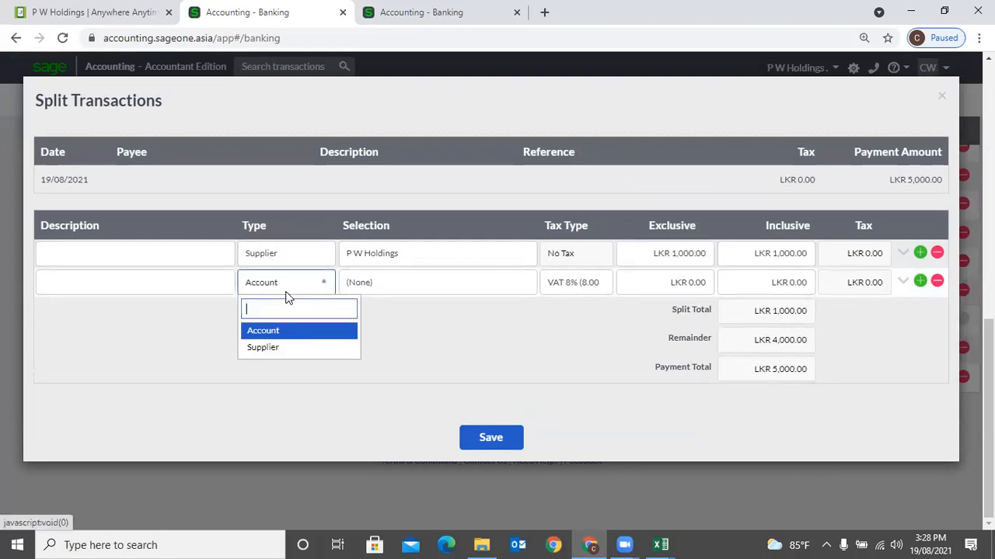
pyautogui.click(289, 347)
pyautogui.click(396, 286)
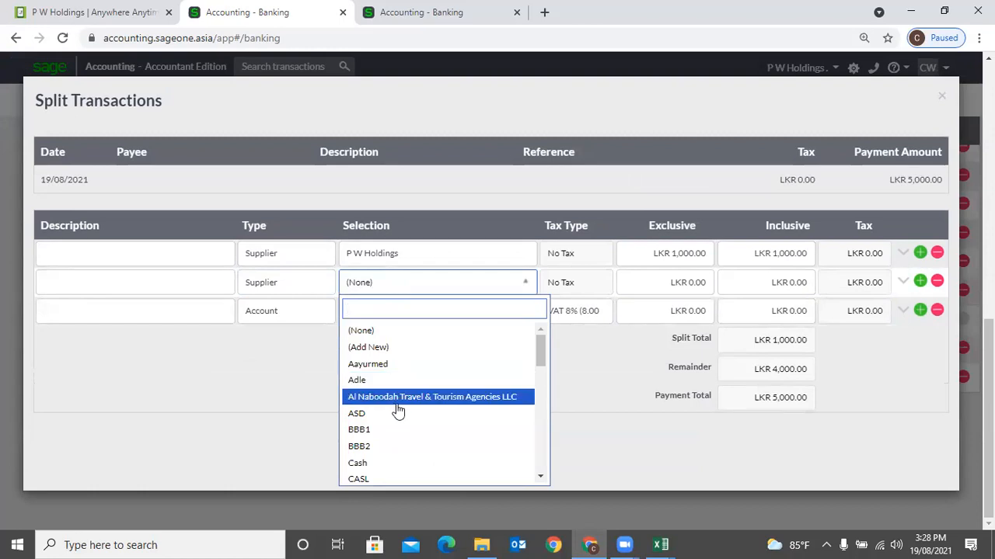
pyautogui.scroll(-2, 396, 413)
pyautogui.scroll(1, 378, 344)
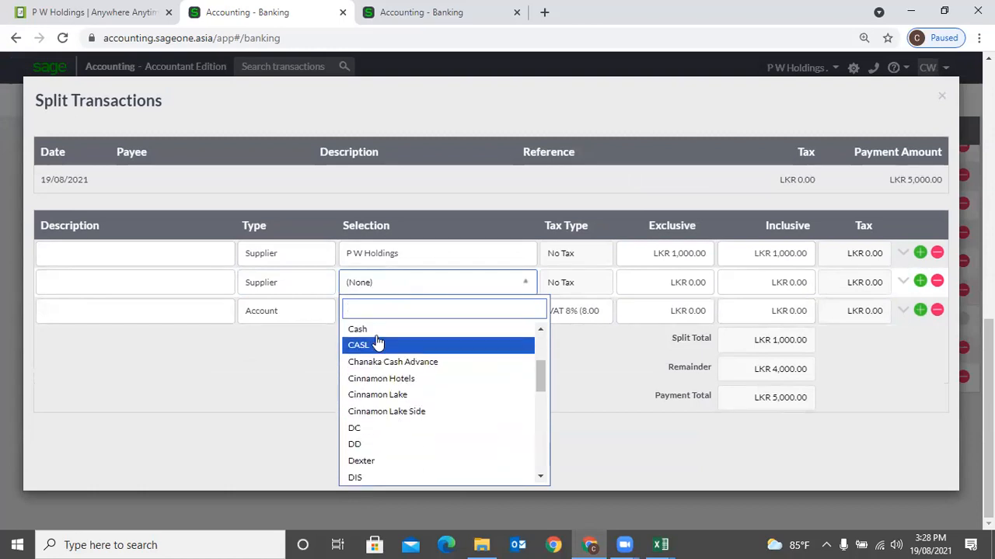
pyautogui.click(377, 391)
pyautogui.click(704, 286)
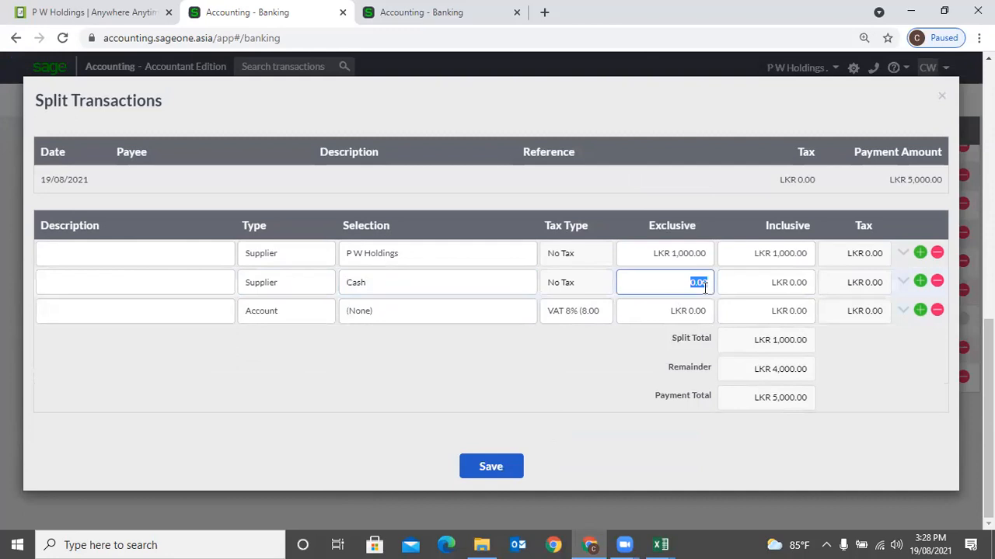
pyautogui.write('4000')
pyautogui.click(780, 370)
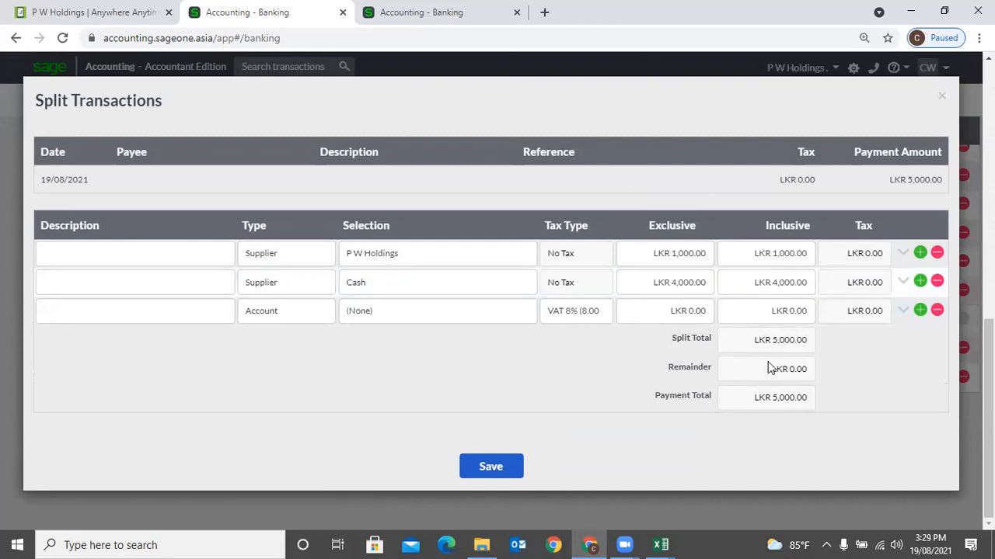
pyautogui.click(502, 467)
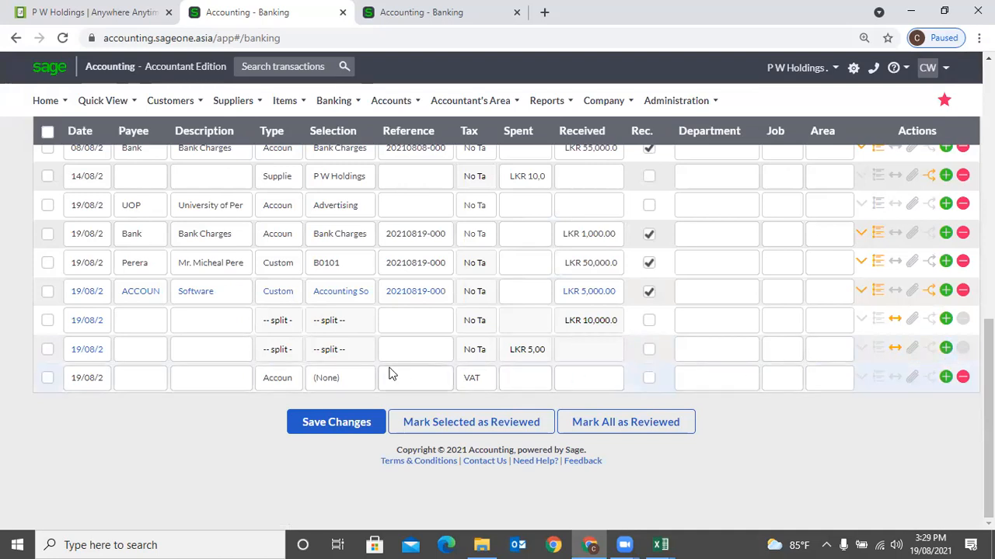
# - Code the new row as a LKR 5,000 payment to supplier P W Holdings and open its invoice allocation
pyautogui.click(289, 380)
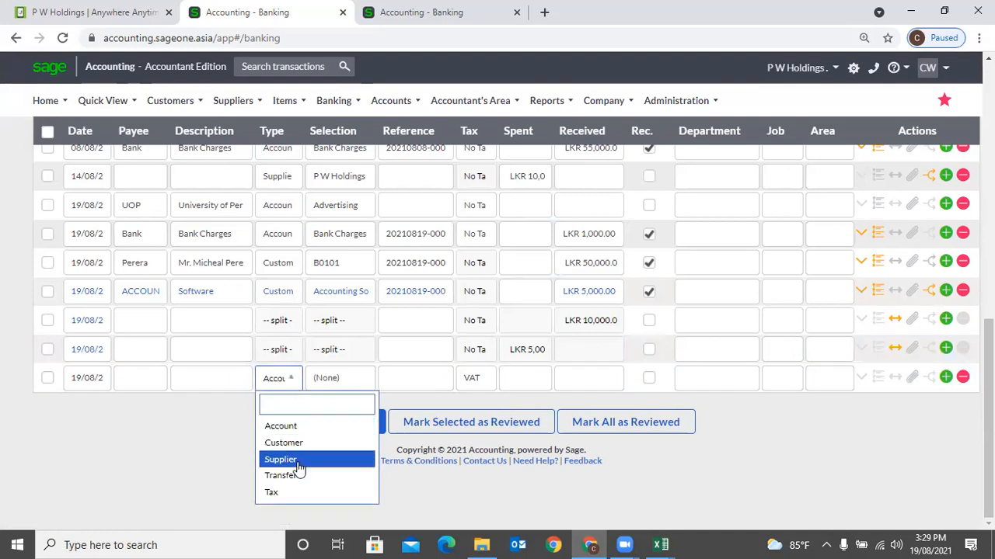
pyautogui.click(298, 460)
pyautogui.click(334, 379)
pyautogui.write('P')
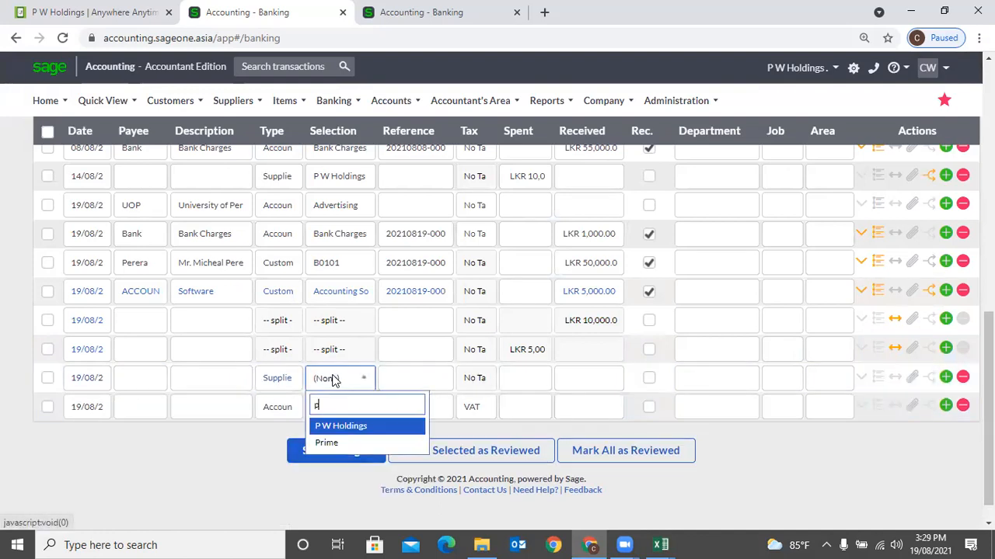
pyautogui.press('Return')
pyautogui.press('Tab')
pyautogui.press('Tab')
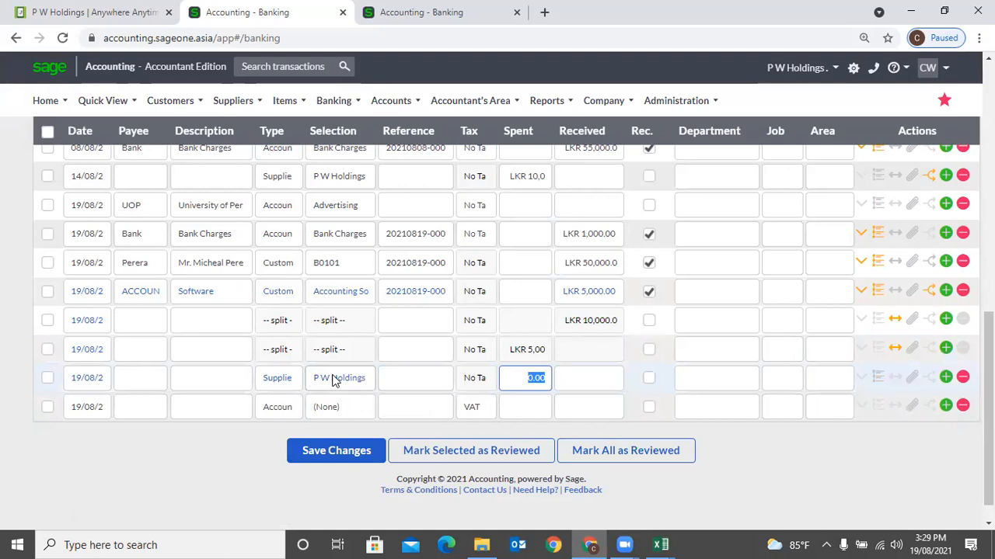
pyautogui.write('50')
pyautogui.press('Tab')
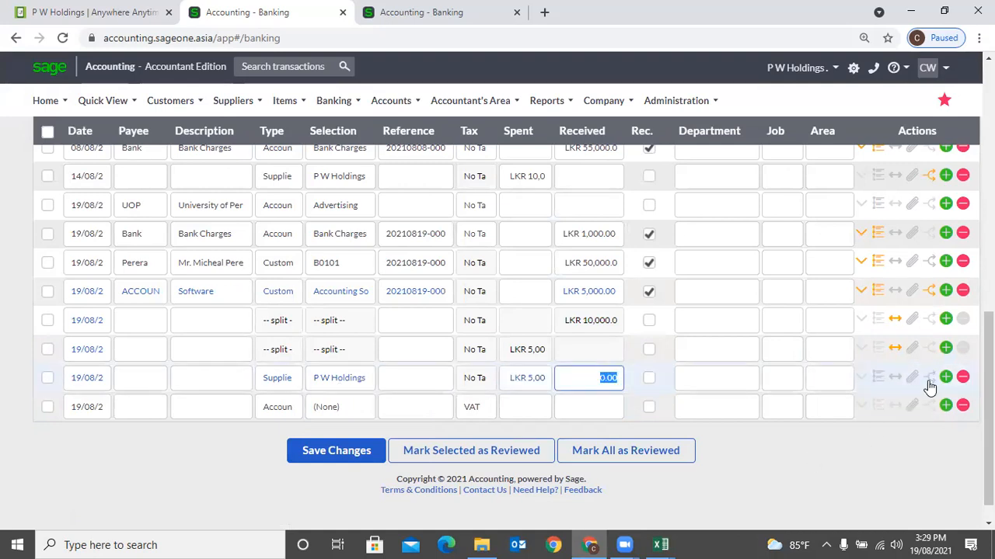
pyautogui.press('Tab')
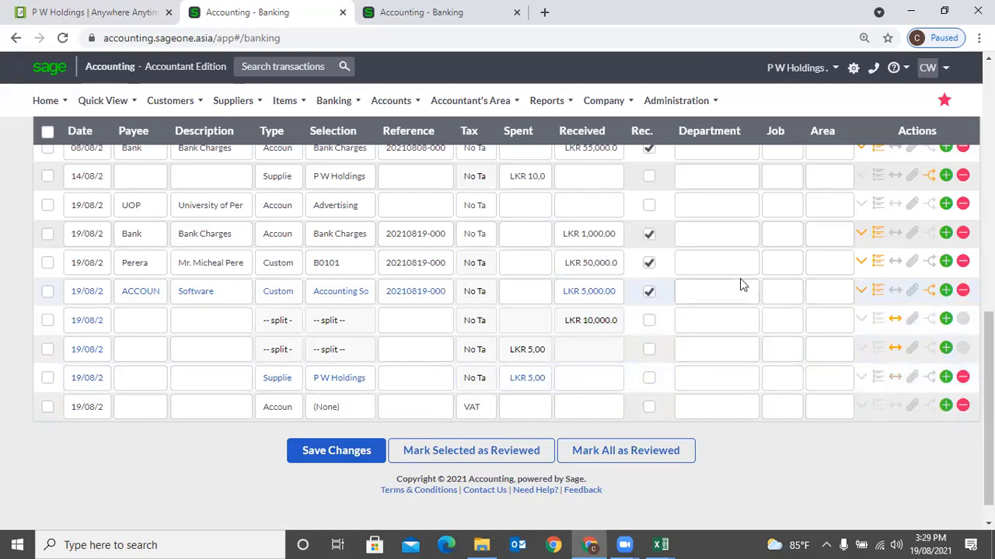
pyautogui.click(930, 375)
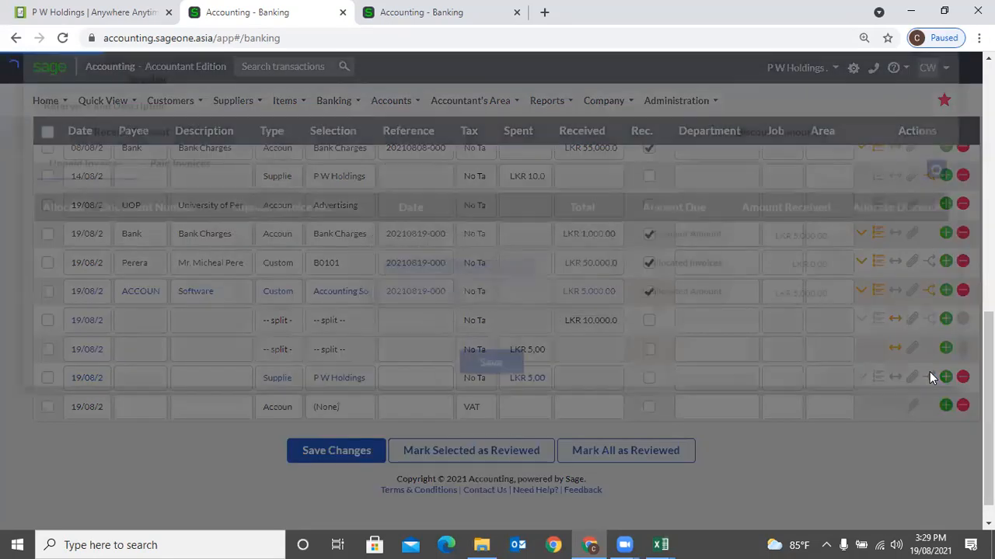
pyautogui.click(94, 236)
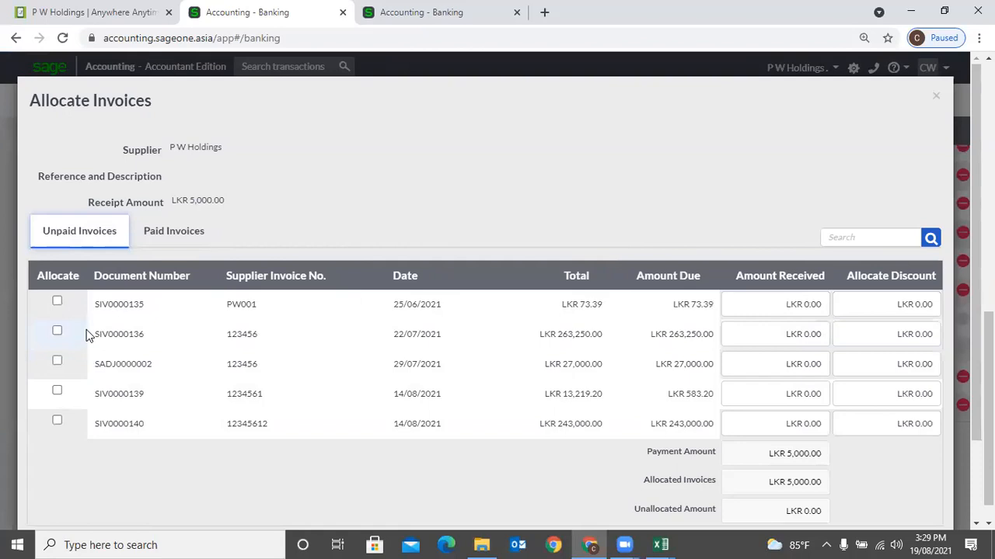
pyautogui.click(936, 98)
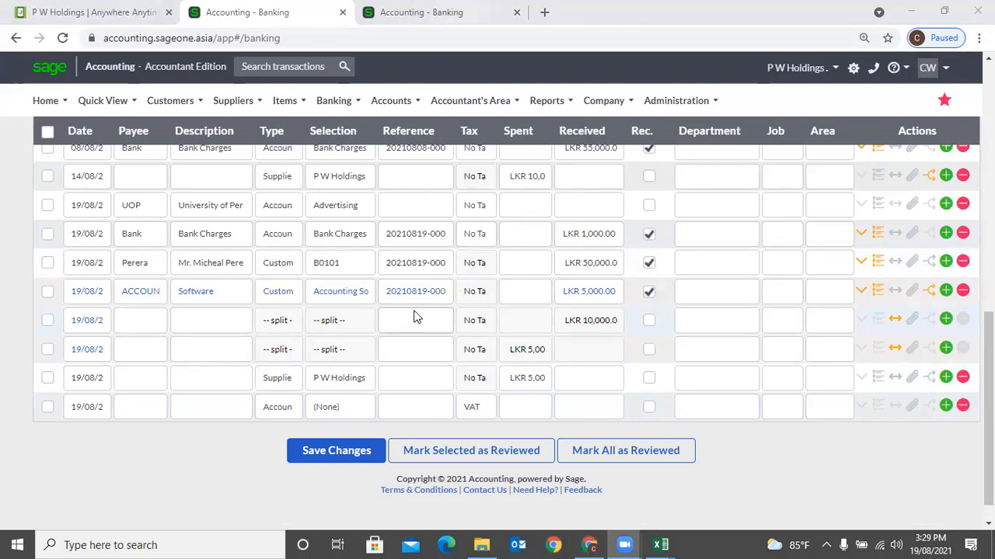
# - Change the LKR 5,000 payment row to Account type posting to Electricity Expenses
pyautogui.click(294, 382)
pyautogui.click(295, 382)
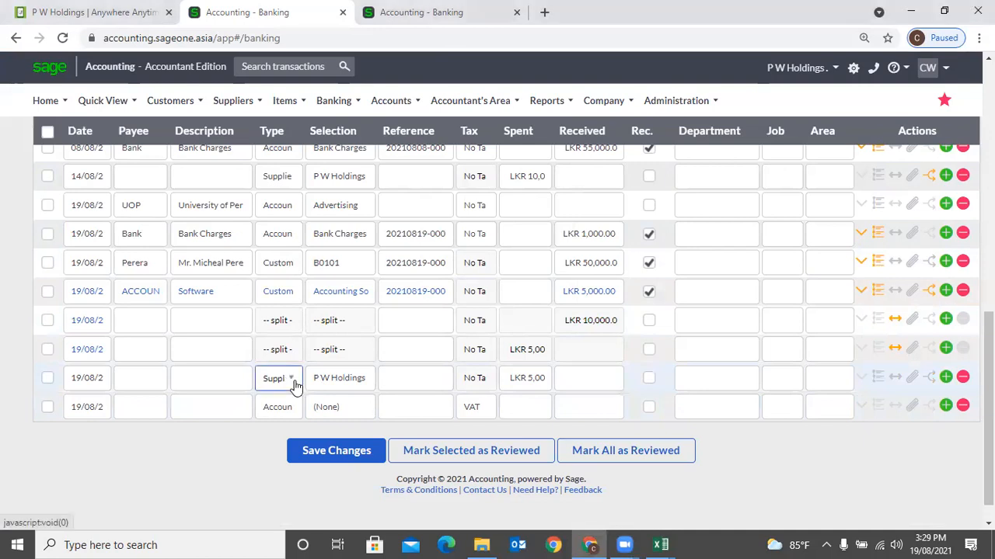
pyautogui.click(303, 428)
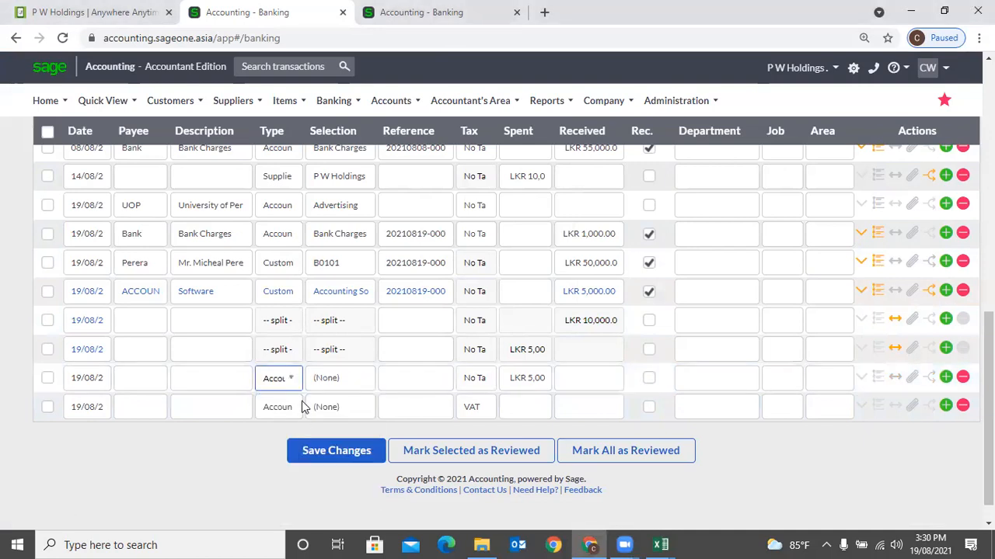
pyautogui.click(362, 382)
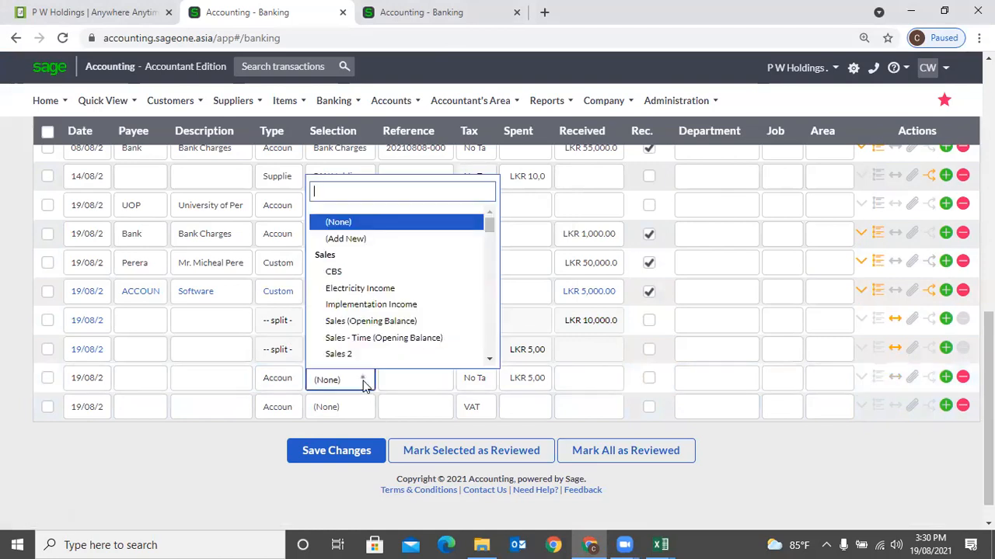
pyautogui.write('e')
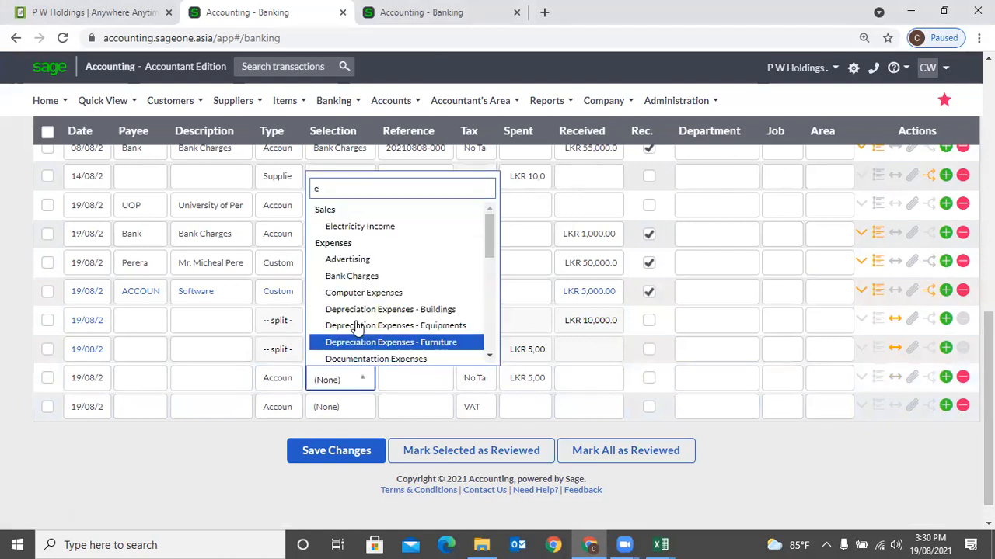
pyautogui.scroll(-1, 371, 343)
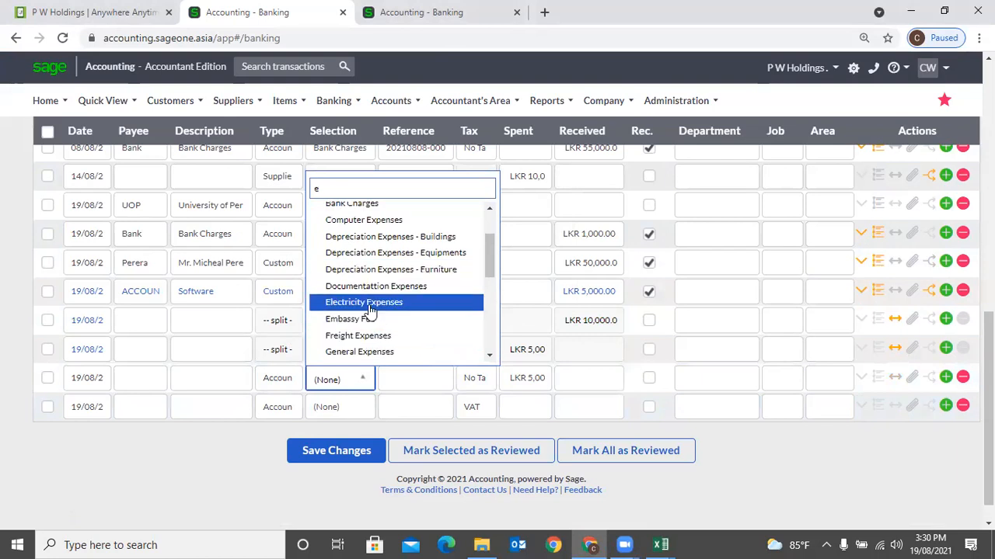
pyautogui.click(370, 308)
pyautogui.press('Tab')
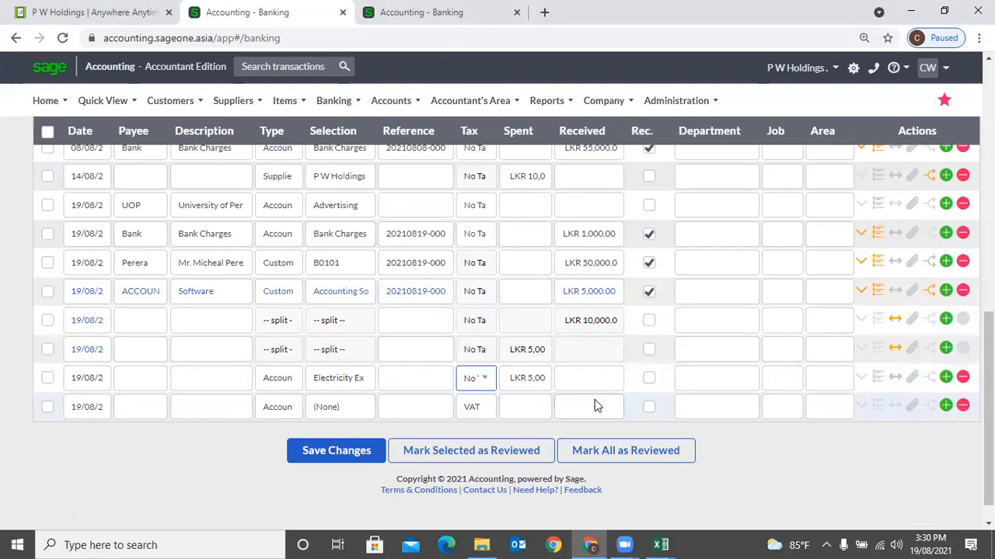
pyautogui.press('Tab')
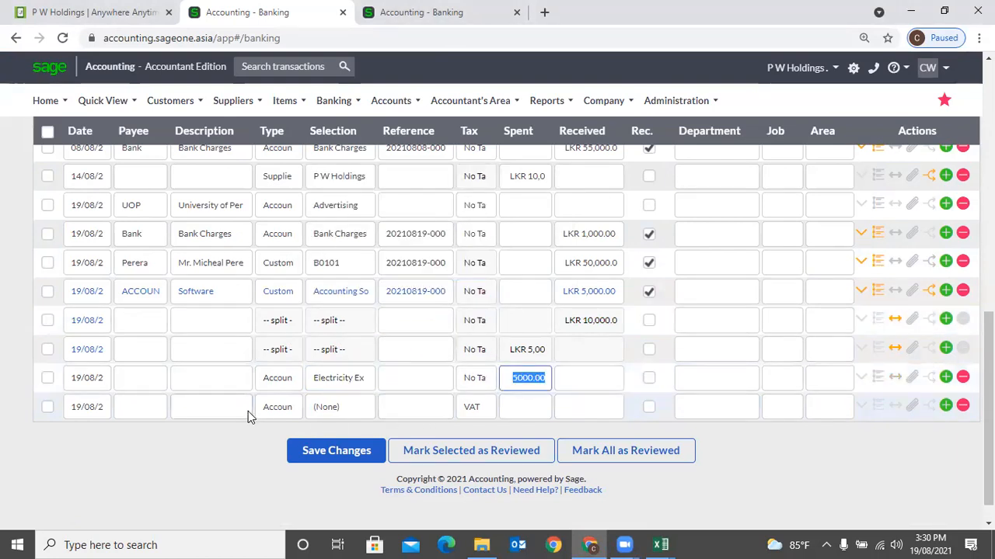
# - Record LKR 10,000 received on the last row against the Interest account
pyautogui.click(332, 413)
pyautogui.click(350, 409)
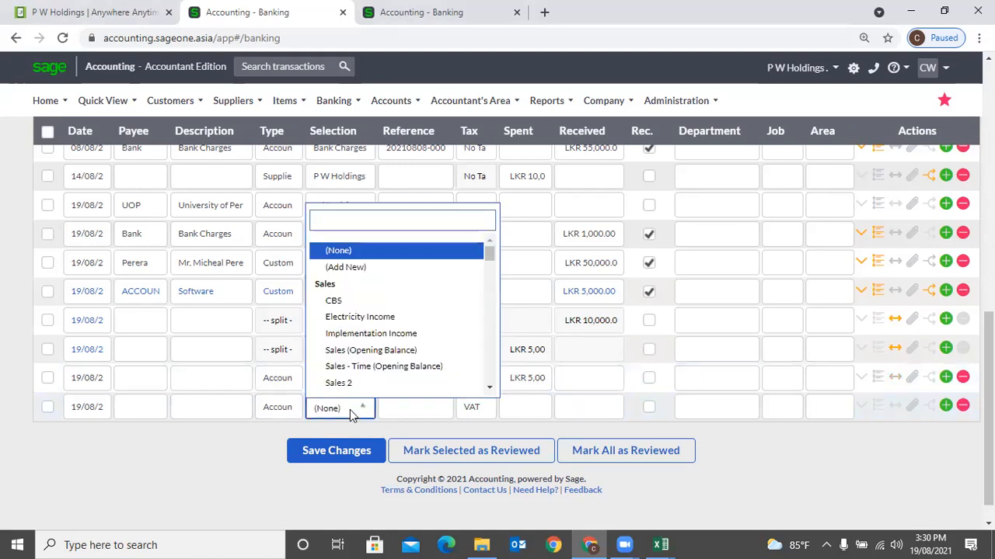
pyautogui.scroll(-3, 351, 373)
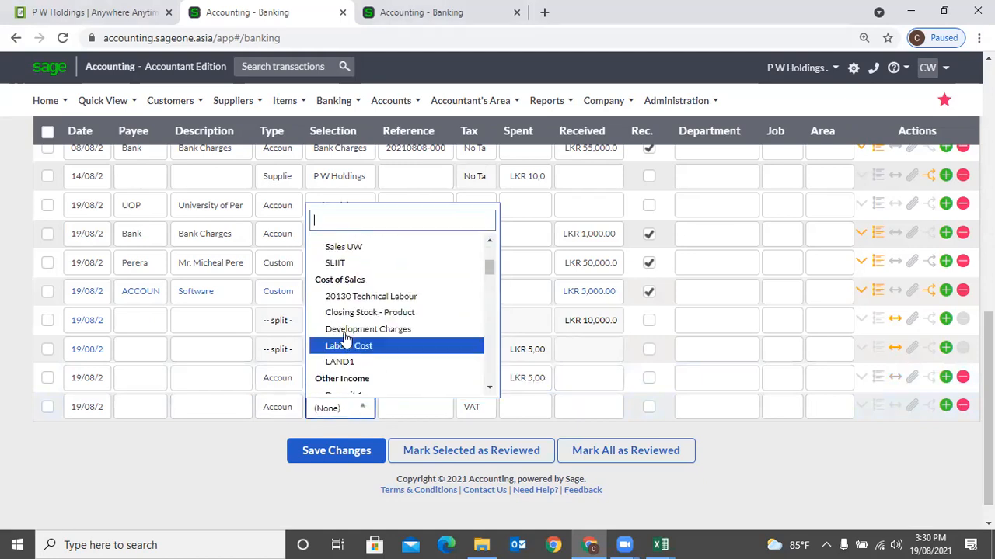
pyautogui.scroll(-2, 347, 350)
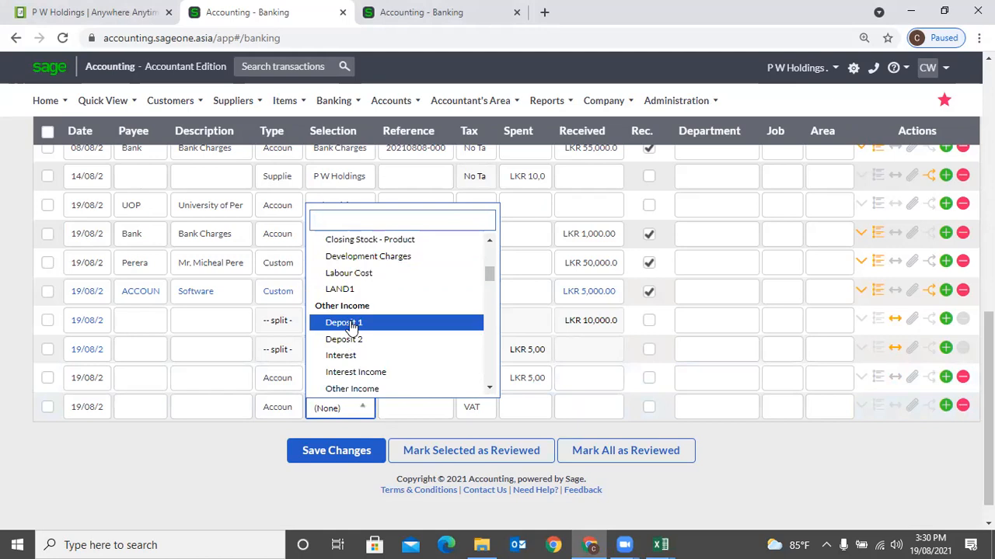
pyautogui.click(346, 356)
pyautogui.press('Tab')
pyautogui.press('Tab')
pyautogui.press('Tab')
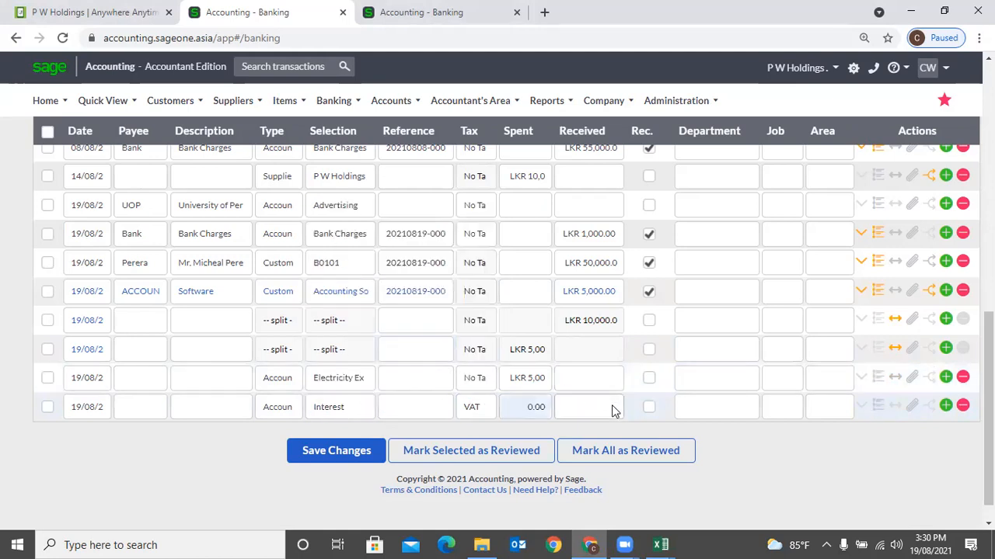
pyautogui.press('Tab')
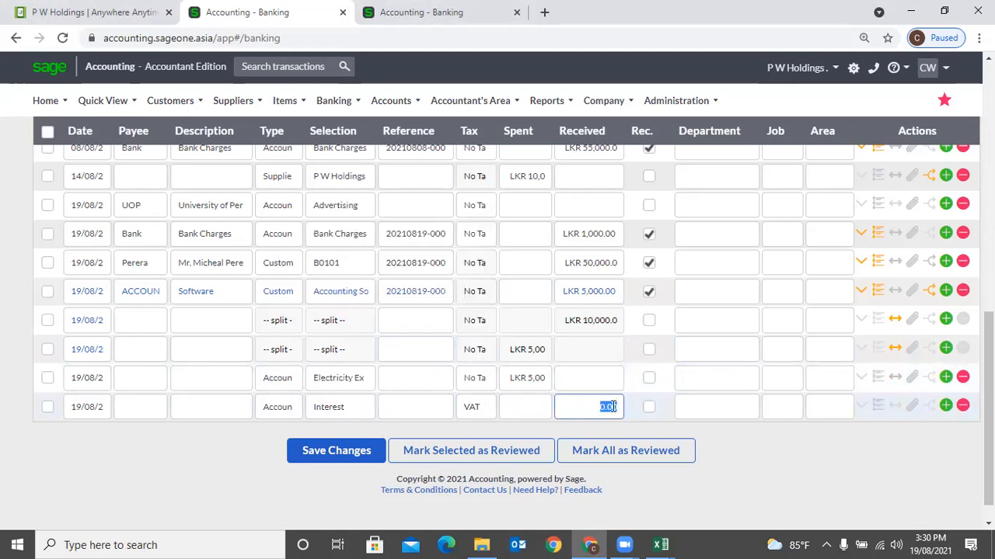
pyautogui.write('1')
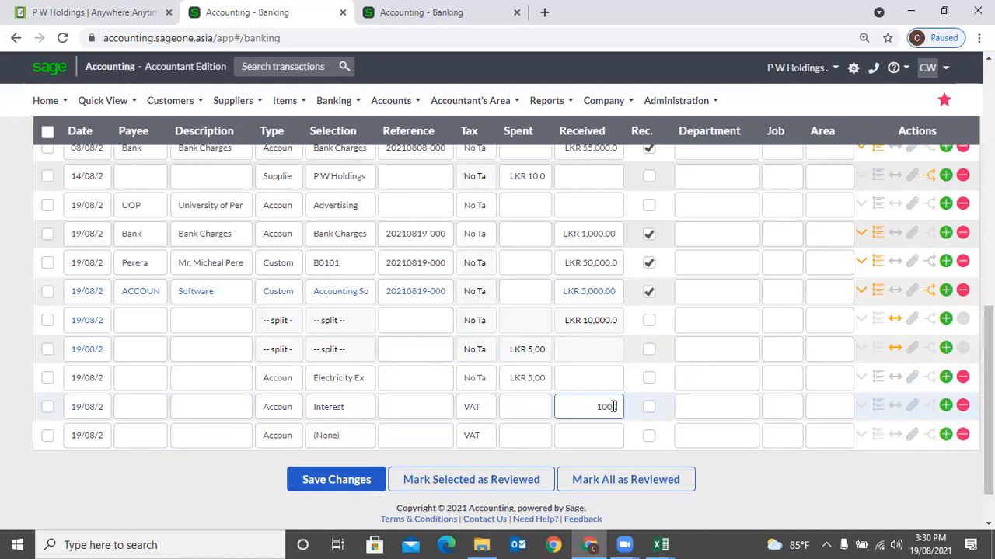
pyautogui.write('0,000')
pyautogui.press('Tab')
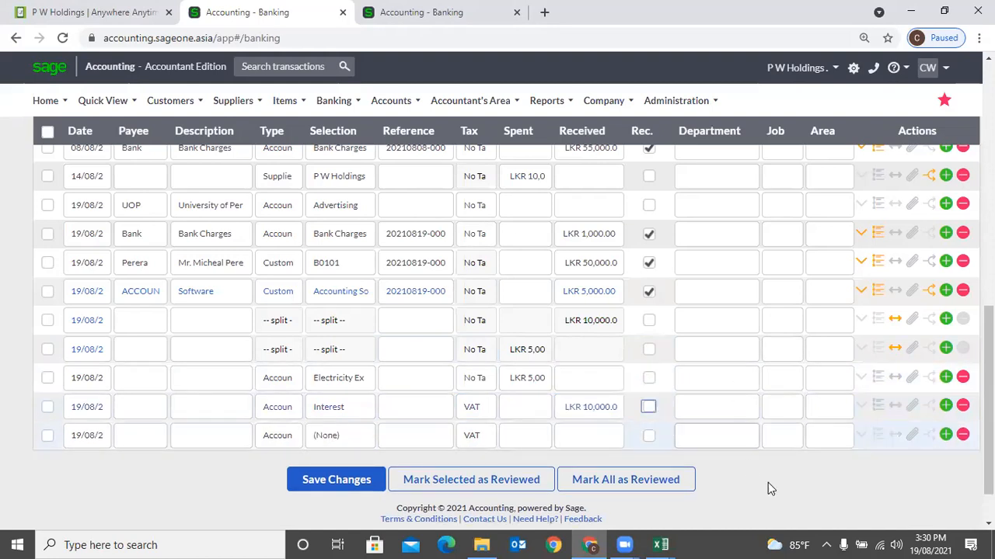
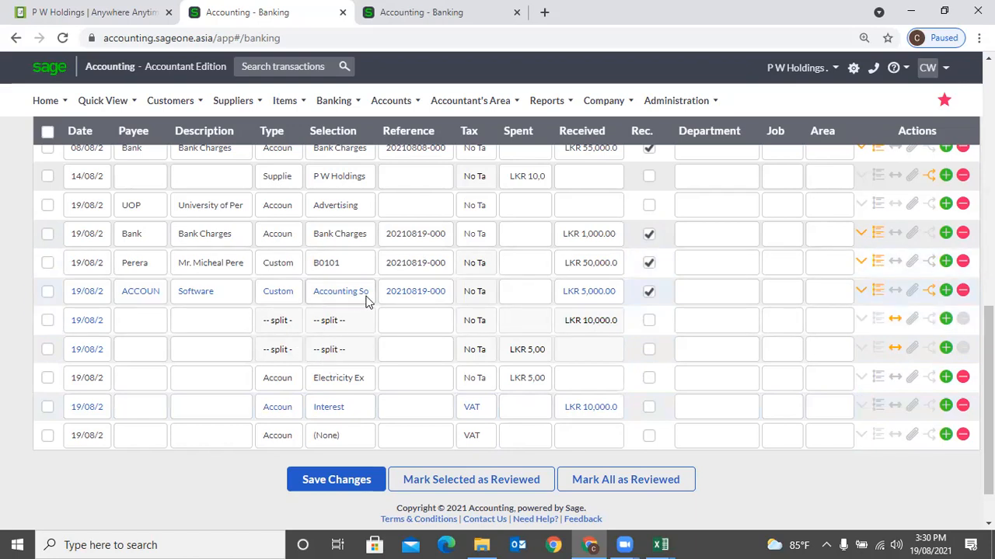
# - Save the edited 19/08 bank transactions, including the split entries, electricity expense and interest
pyautogui.click(333, 482)
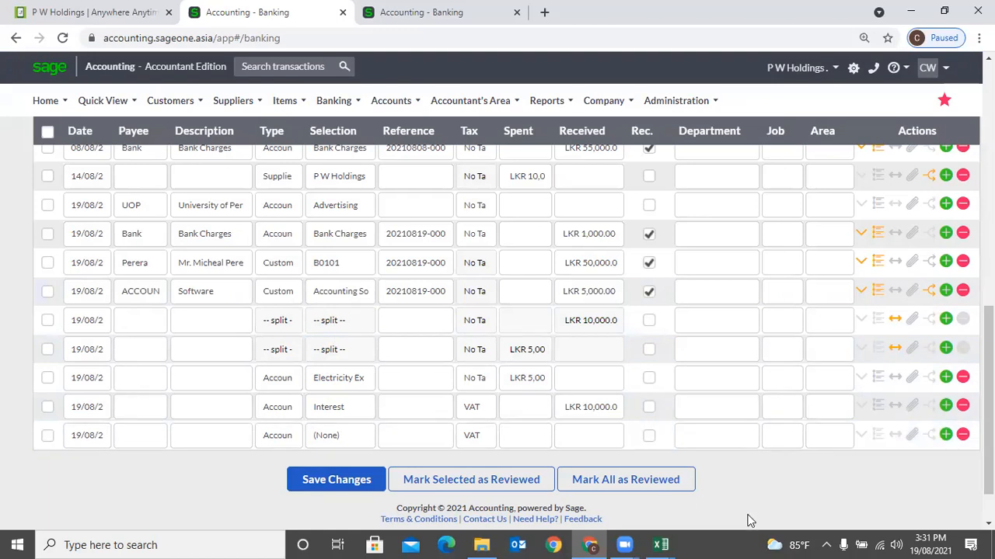
pyautogui.scroll(2, 847, 439)
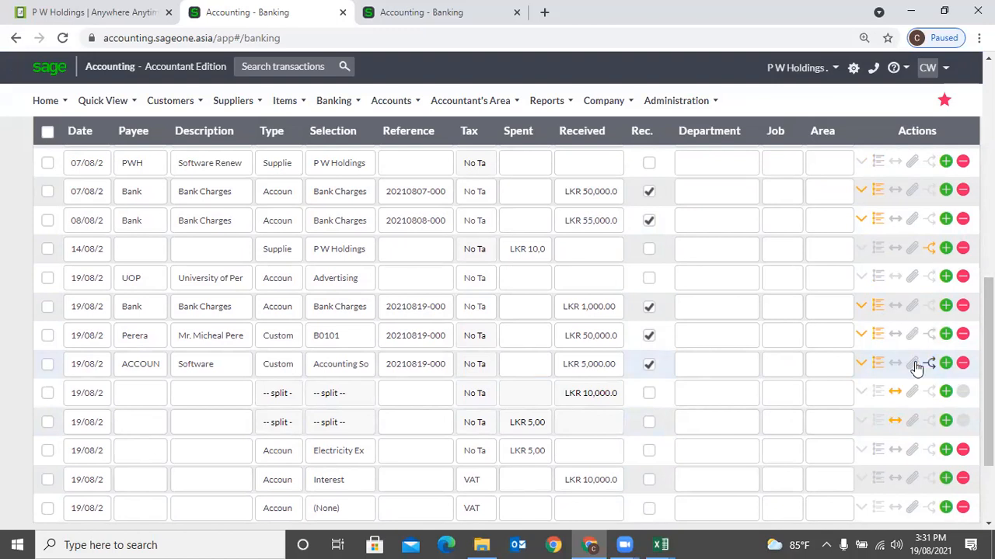
# - Add a blank transaction line and delete the 19/08 Electricity expense transaction
pyautogui.click(876, 367)
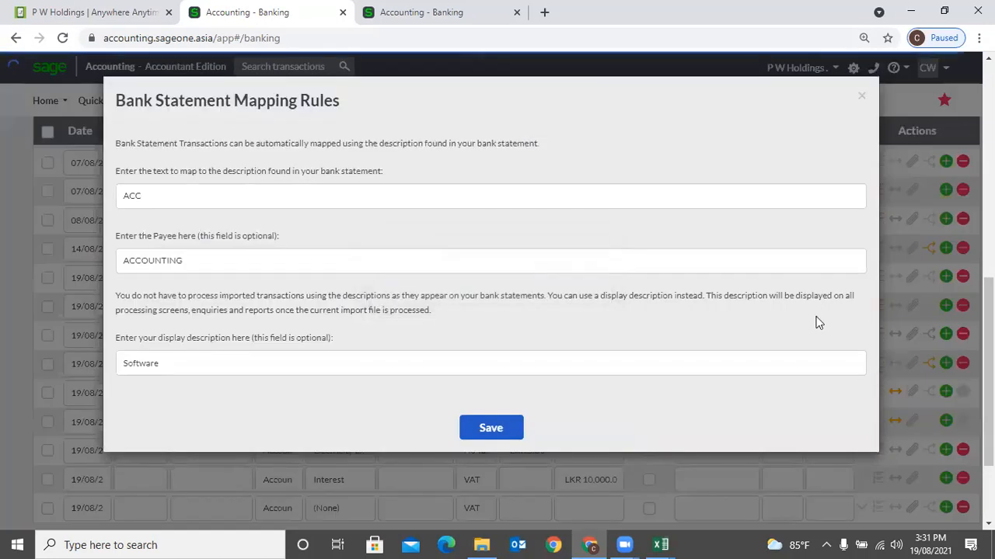
pyautogui.click(861, 97)
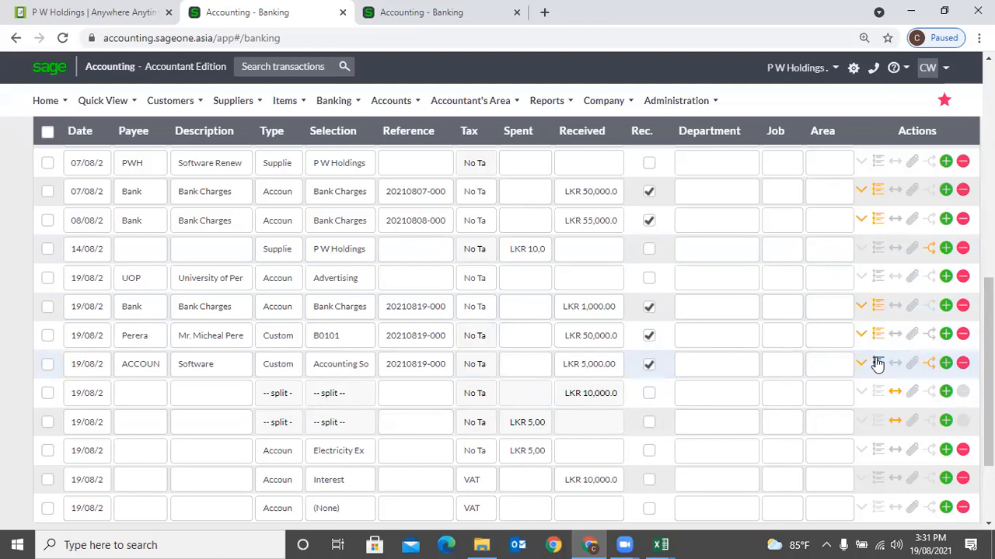
pyautogui.scroll(-3, 855, 365)
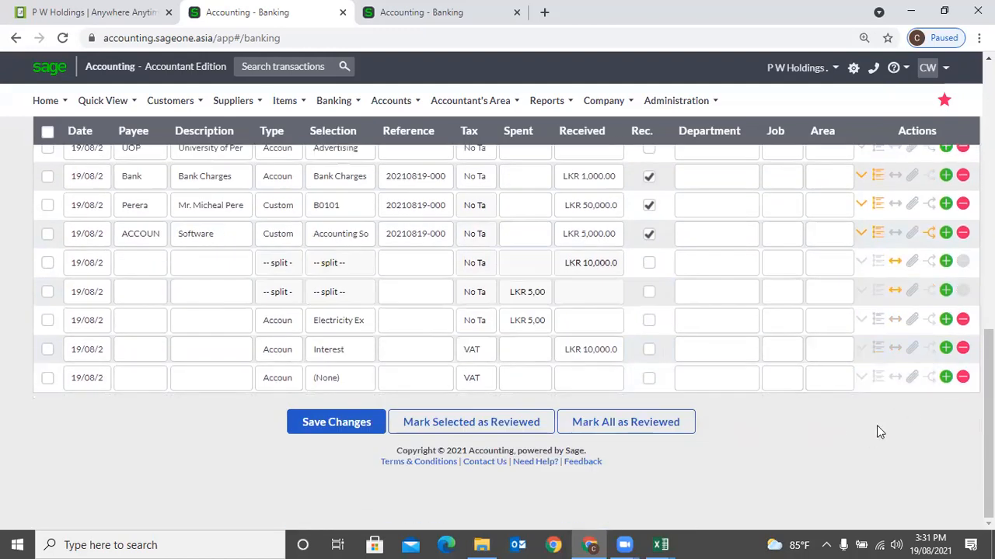
pyautogui.click(946, 378)
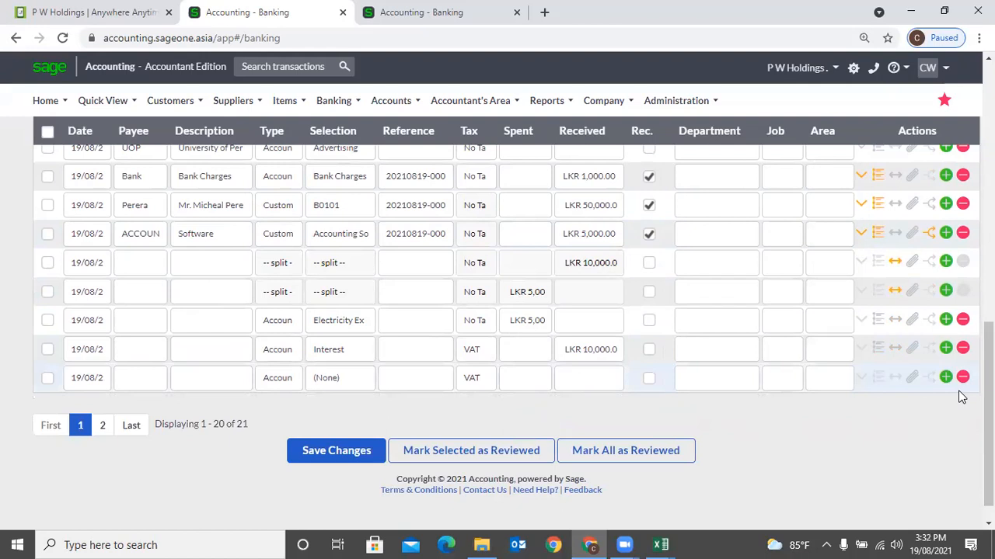
pyautogui.click(962, 321)
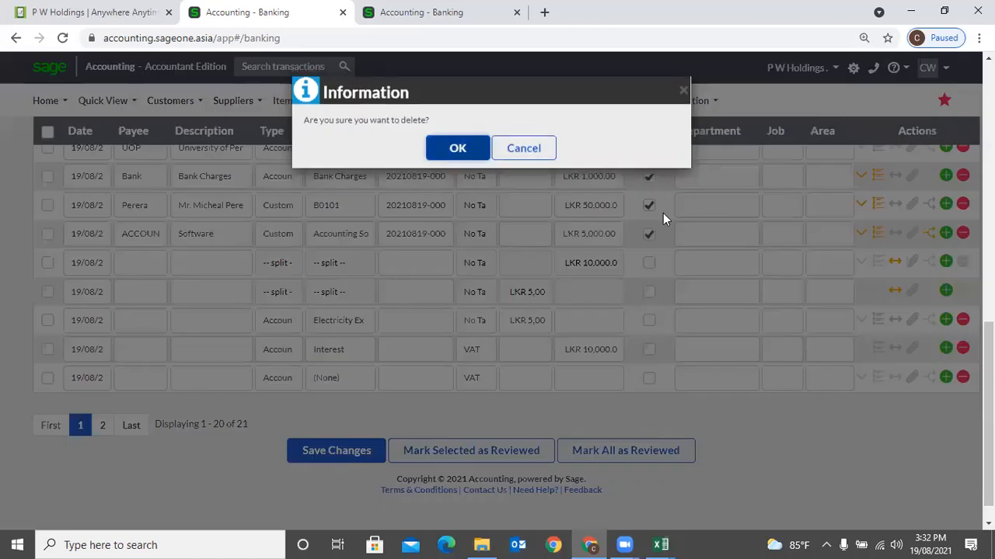
pyautogui.click(457, 148)
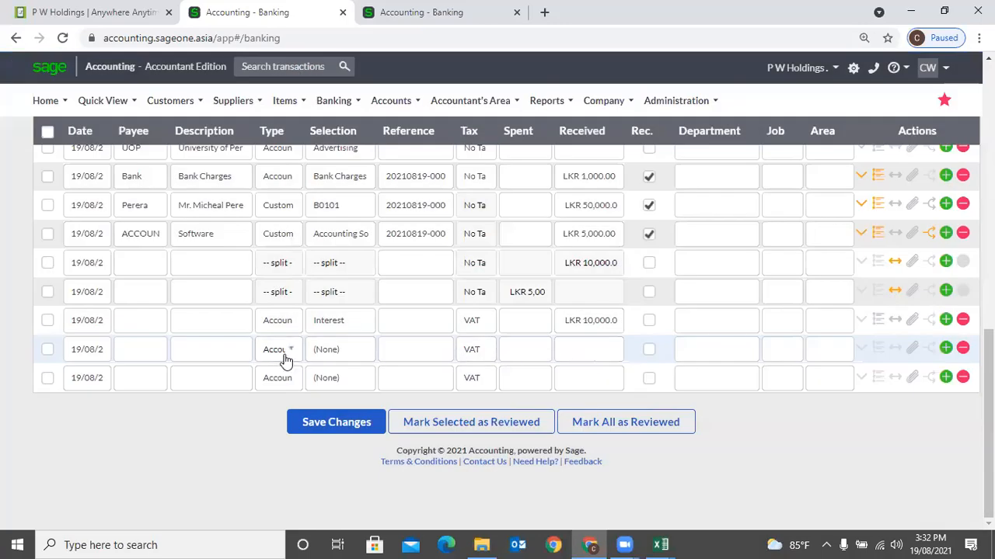
# - Make the blank 19/08 line a Transfer to the Petty Cash account
pyautogui.click(283, 353)
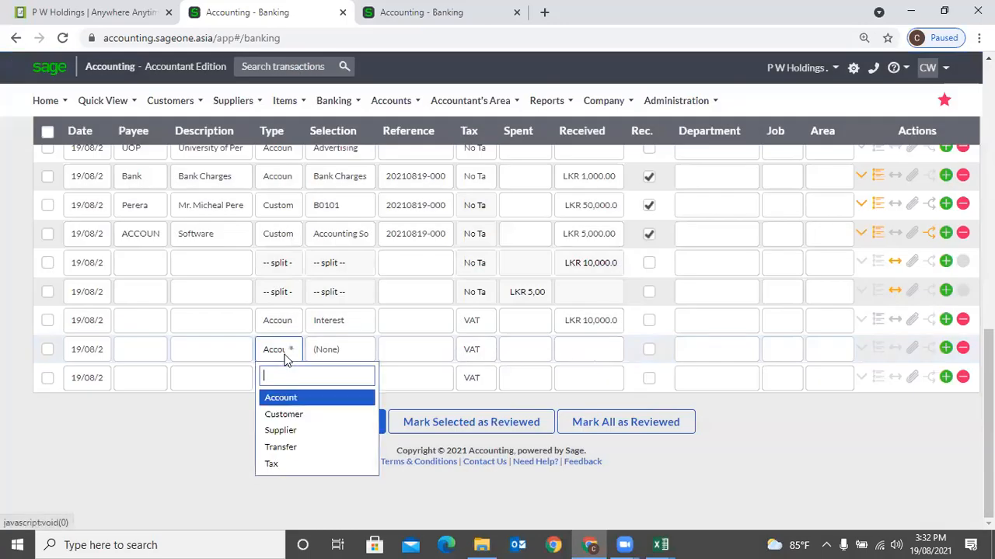
pyautogui.click(289, 448)
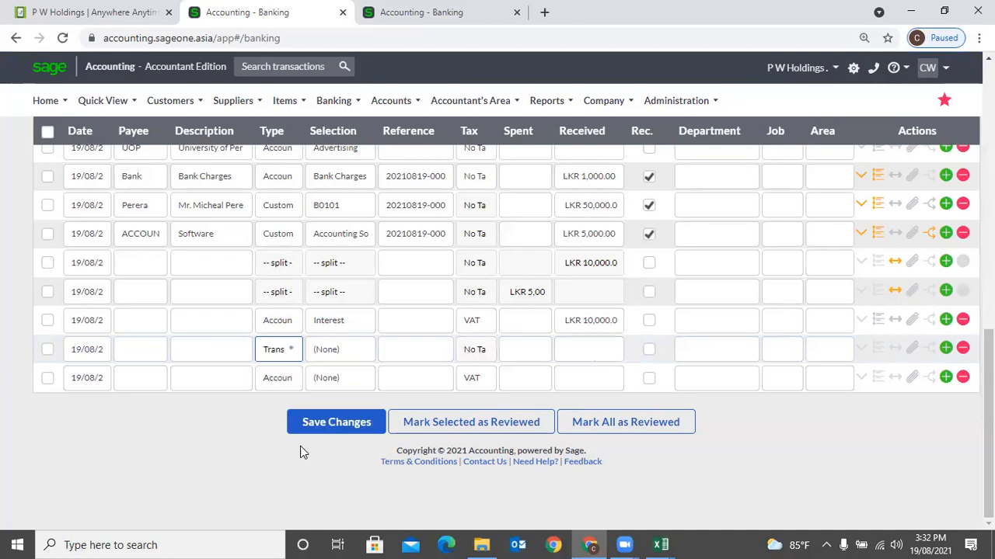
pyautogui.click(283, 353)
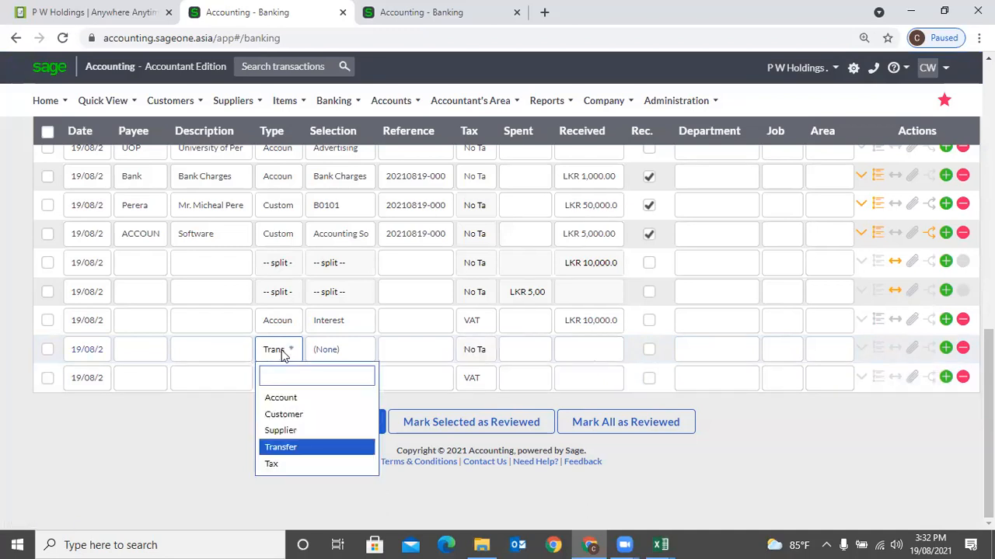
pyautogui.click(187, 454)
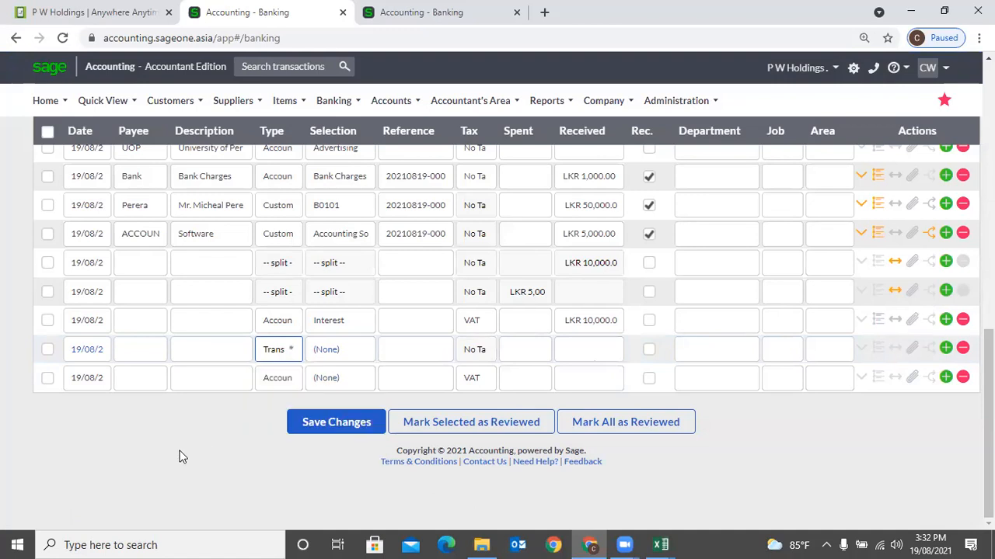
pyautogui.click(341, 353)
pyautogui.click(344, 358)
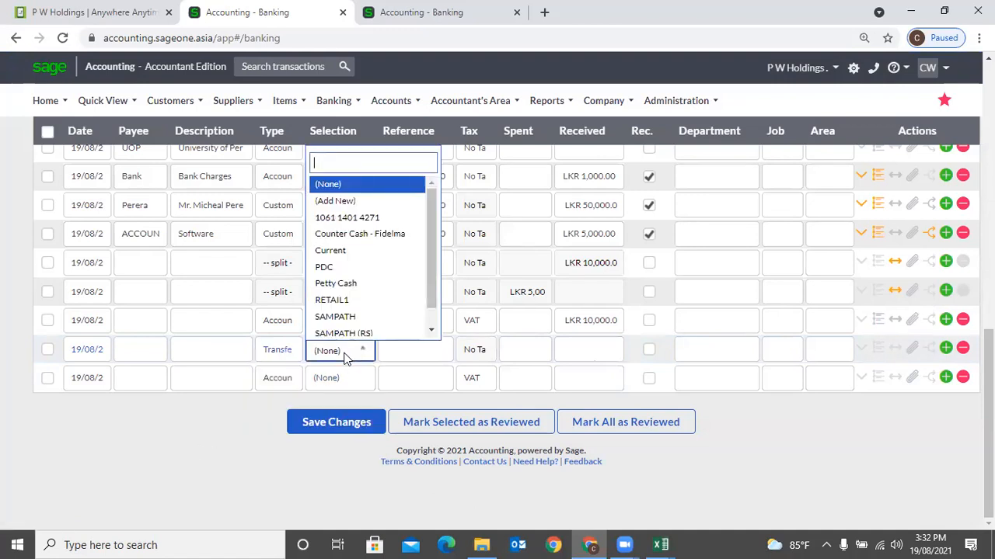
pyautogui.click(347, 286)
pyautogui.scroll(2, 151, 457)
pyautogui.scroll(-1, 226, 404)
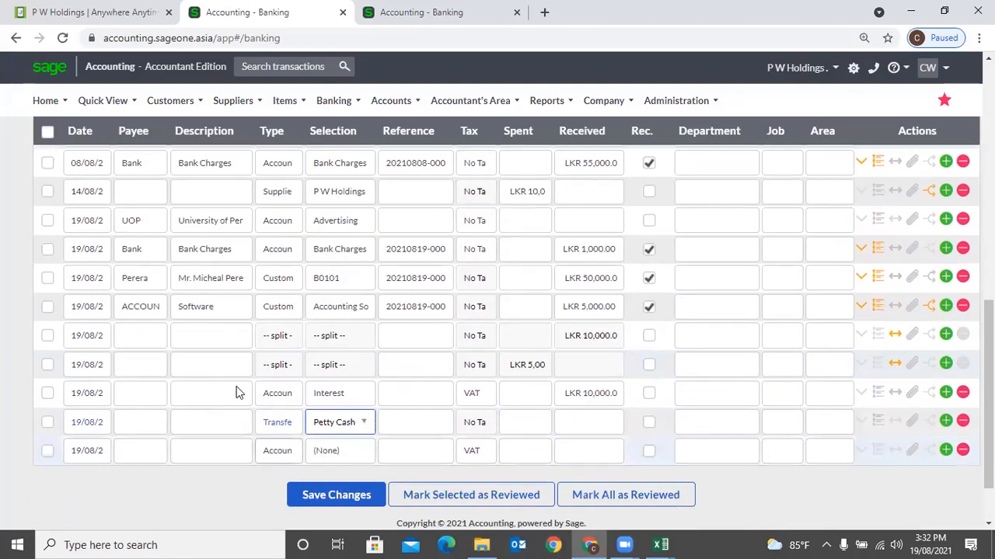
pyautogui.scroll(10, 239, 393)
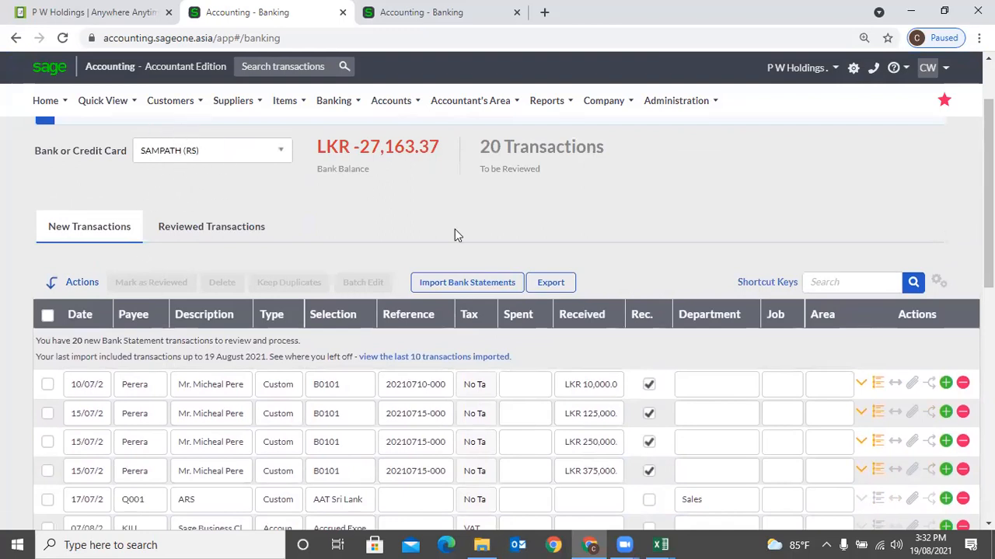
pyautogui.scroll(-10, 686, 296)
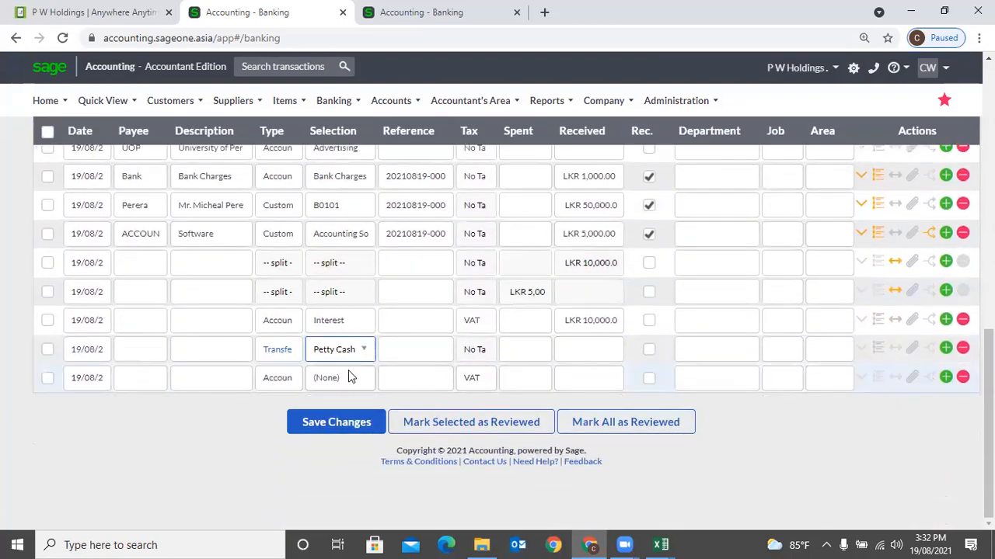
# - Enter LKR 25,000 as the amount spent on the Petty Cash transfer
pyautogui.click(522, 354)
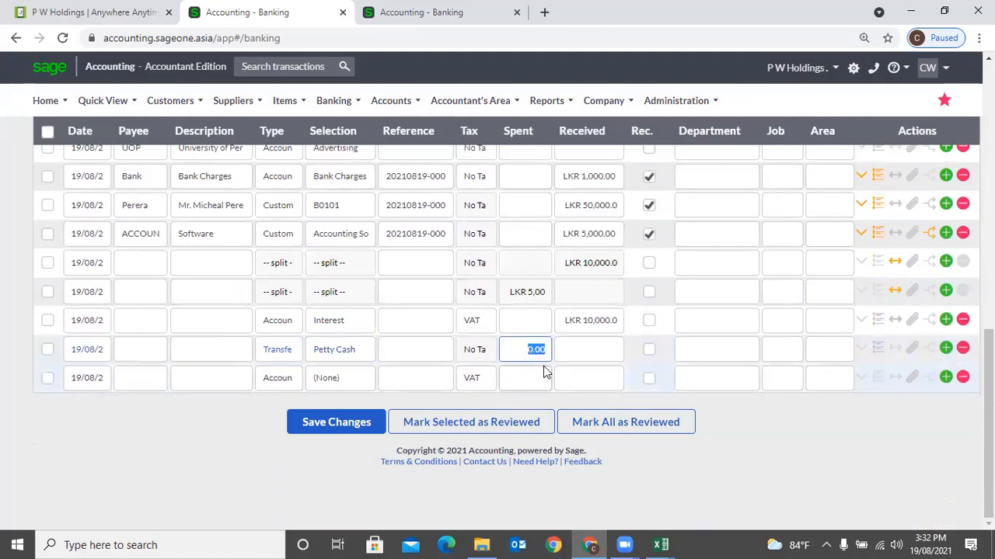
pyautogui.write('25000')
pyautogui.press('Tab')
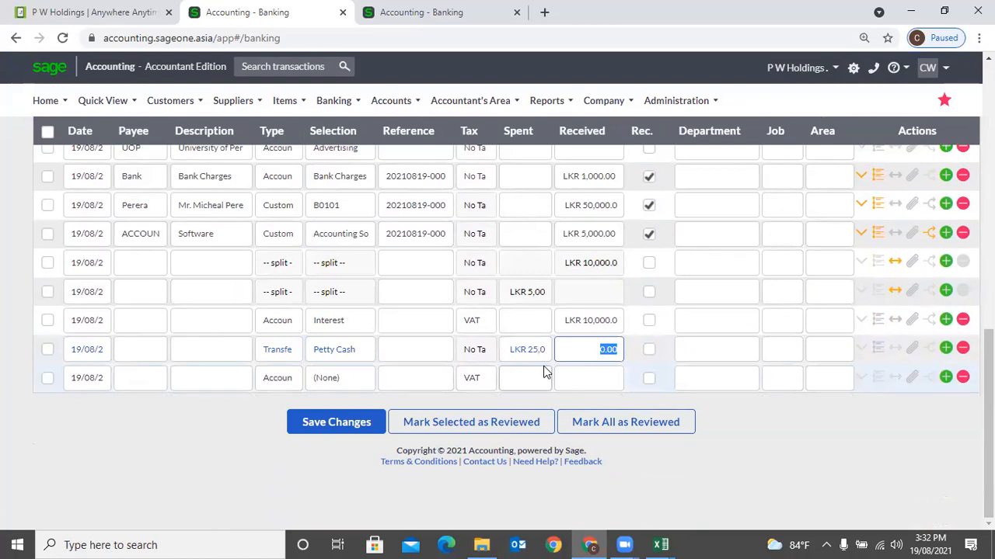
pyautogui.scroll(15, 466, 284)
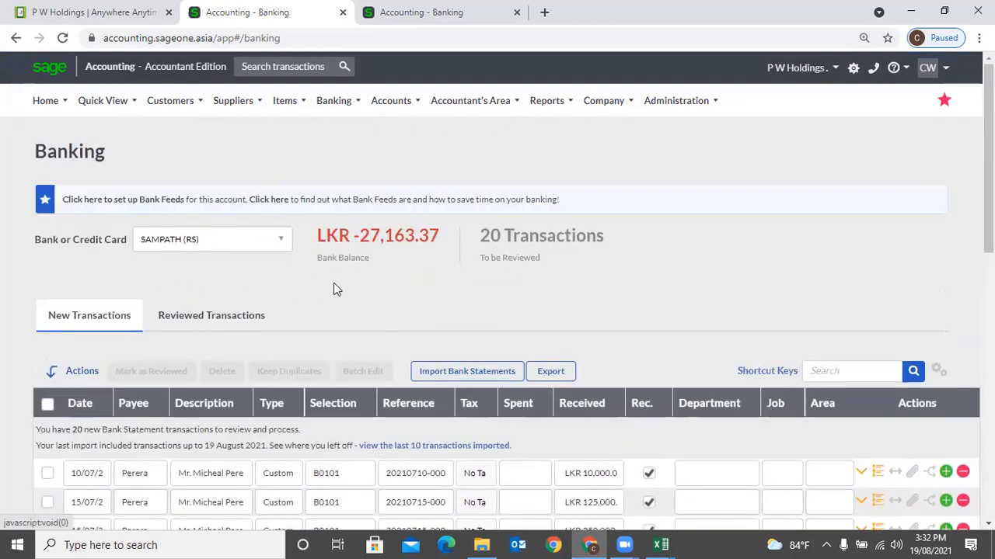
pyautogui.scroll(-15, 336, 289)
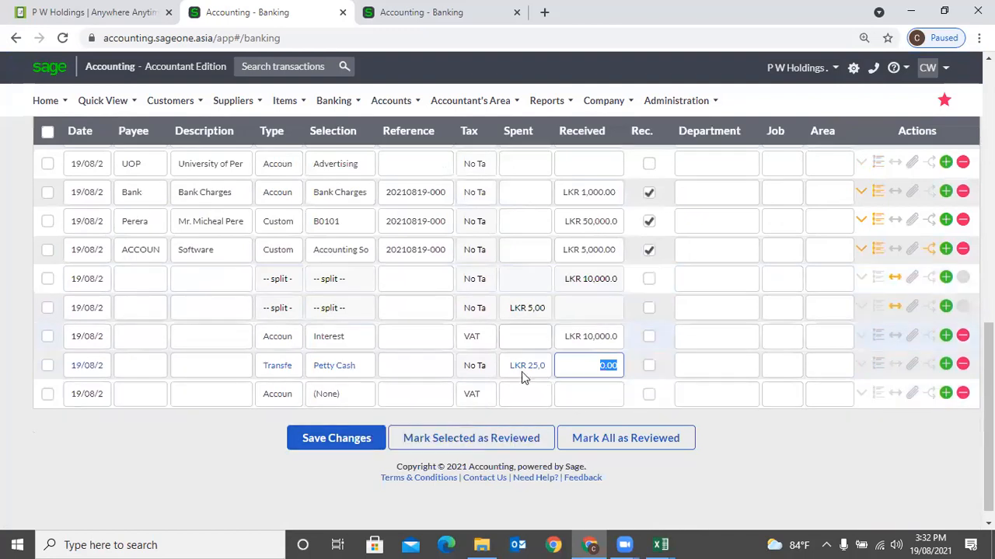
pyautogui.scroll(15, 222, 268)
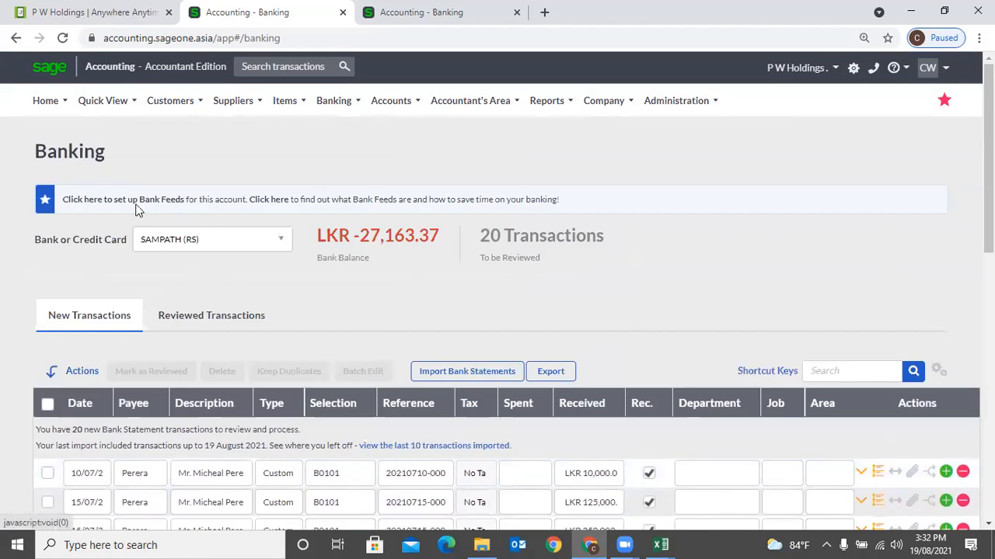
pyautogui.scroll(-15, 396, 324)
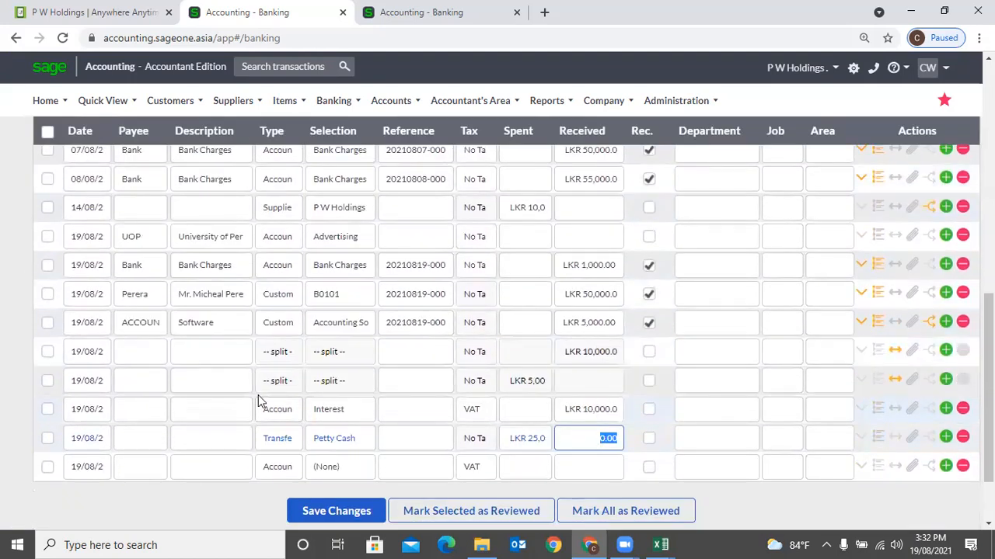
pyautogui.scroll(15, 259, 395)
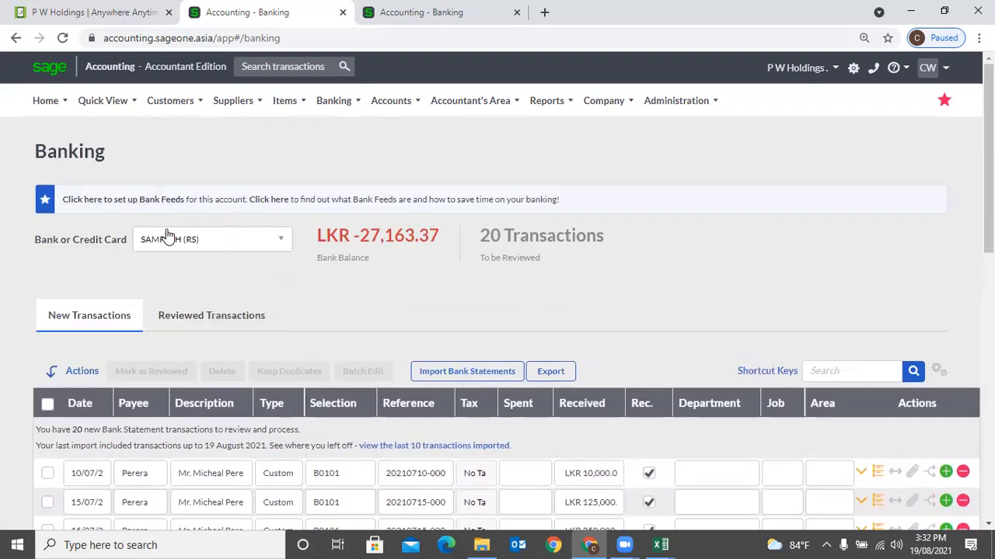
pyautogui.scroll(-2, 555, 372)
pyautogui.scroll(-5, 555, 372)
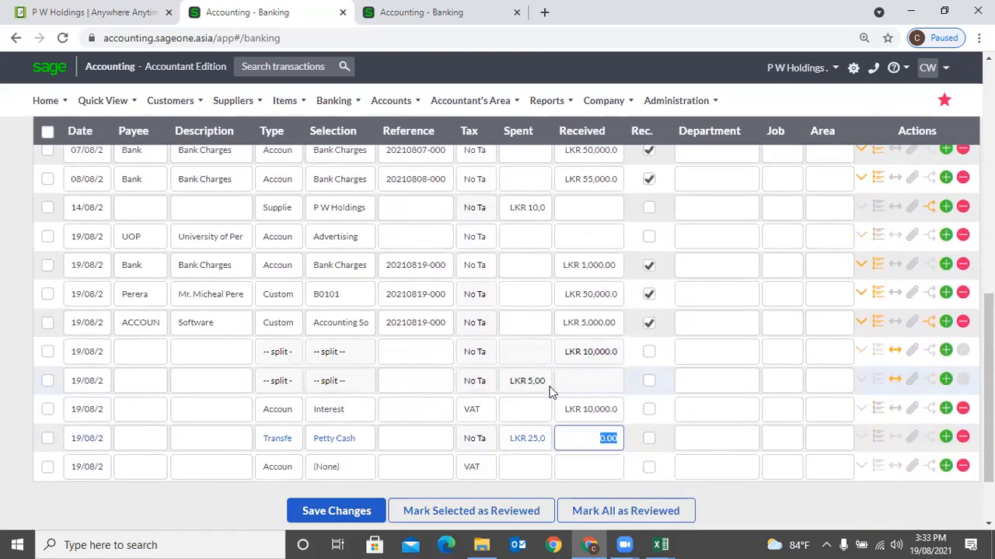
# - Make the last 19/08 line a Tax payment for period 07/2018, leaving amounts empty
pyautogui.click(278, 448)
pyautogui.click(285, 466)
pyautogui.click(285, 469)
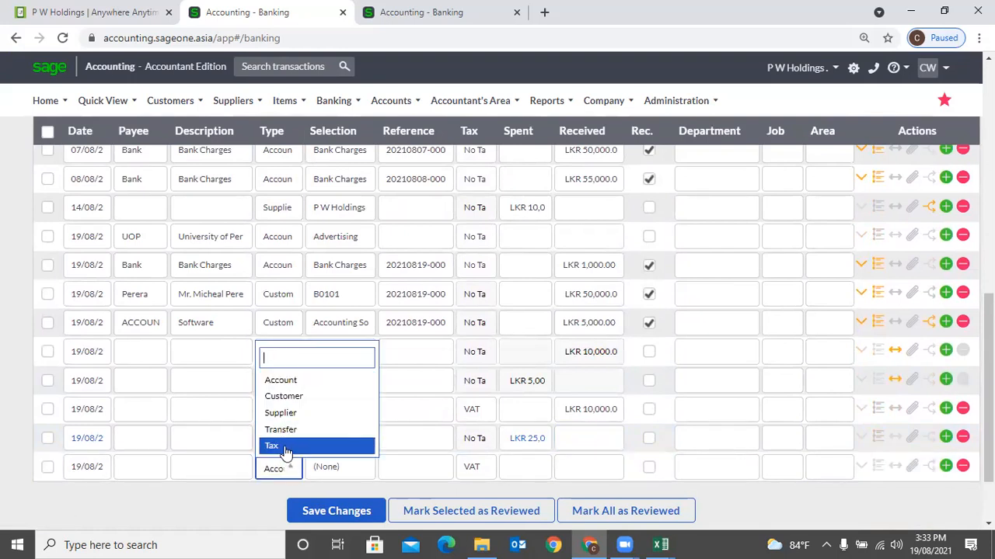
pyautogui.click(274, 446)
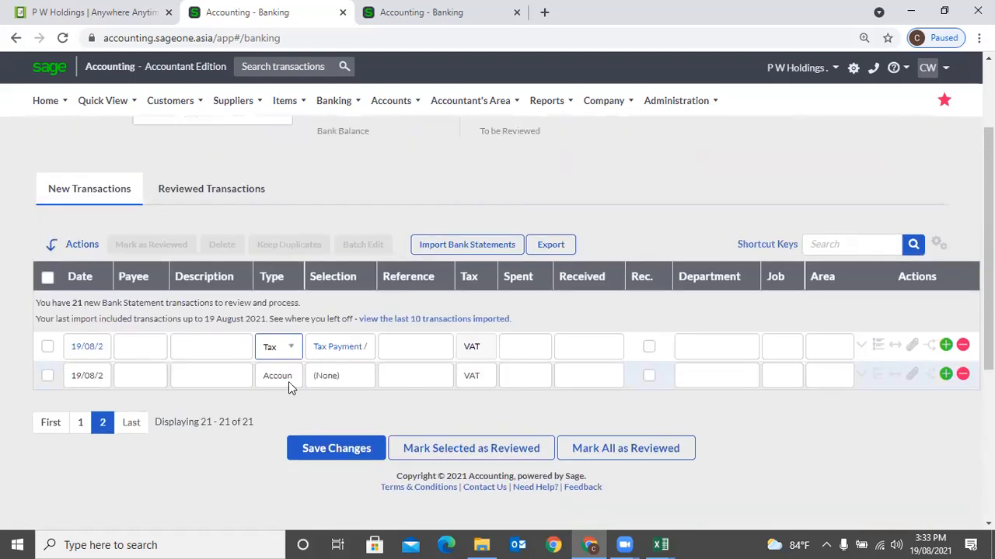
pyautogui.click(332, 350)
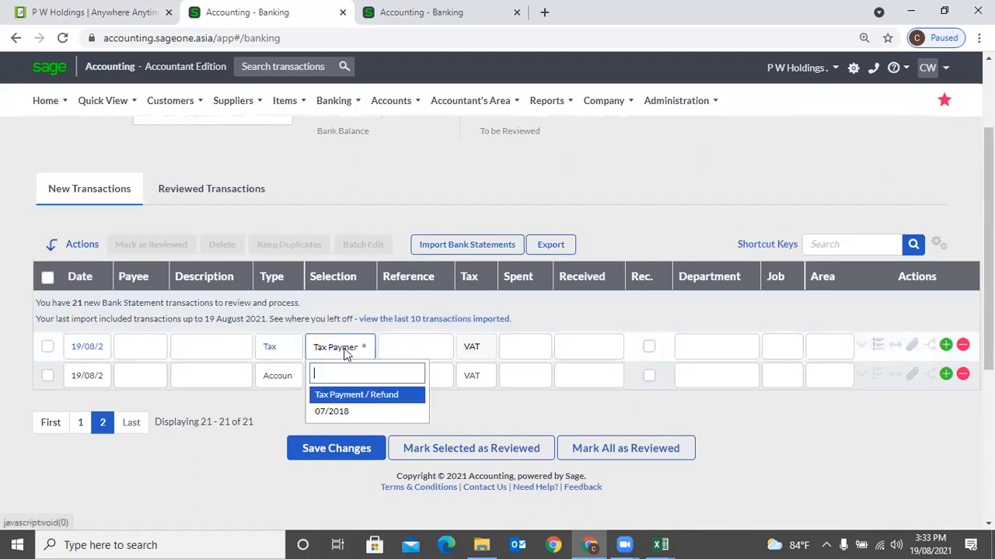
pyautogui.click(351, 410)
pyautogui.click(536, 350)
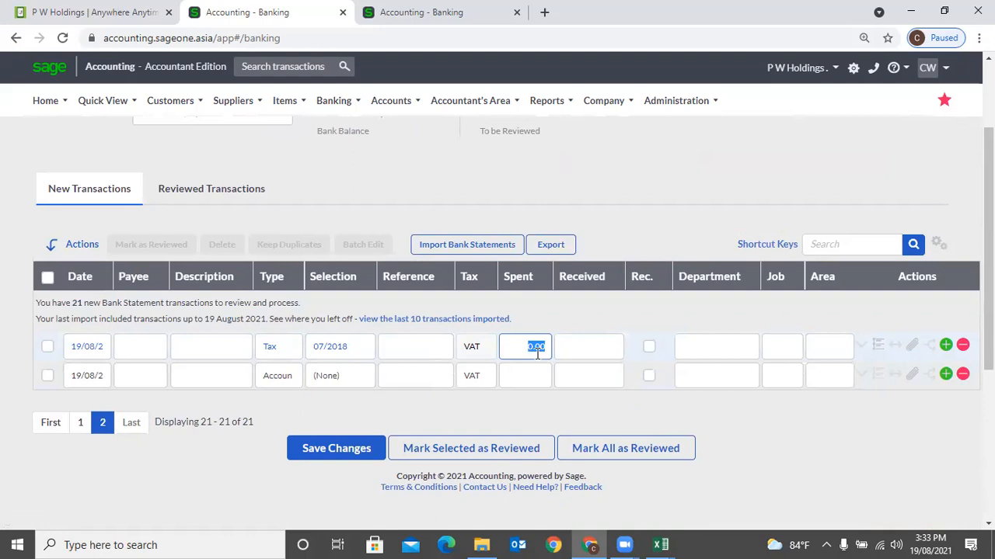
pyautogui.click(602, 349)
pyautogui.scroll(1, 600, 352)
pyautogui.scroll(-1, 597, 362)
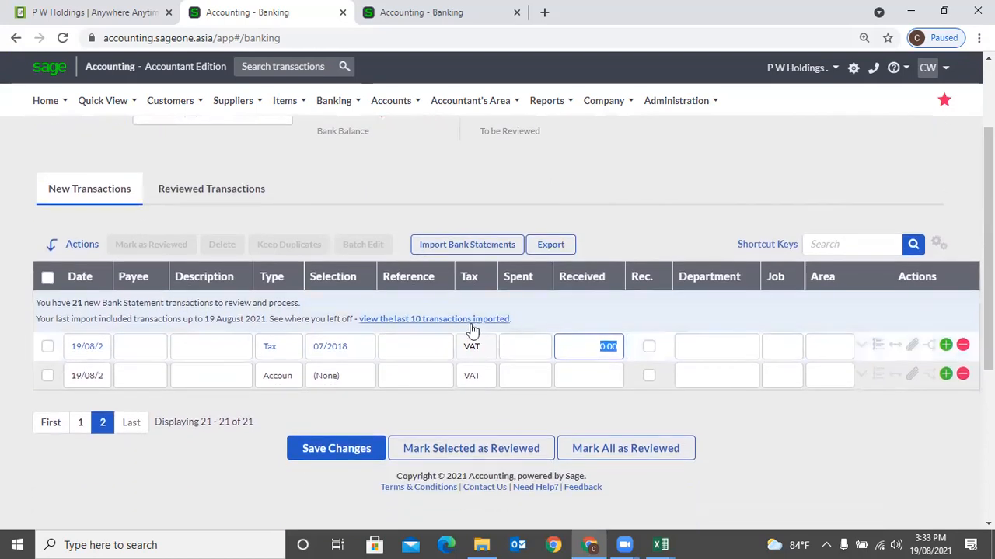
# - Return to page 1 of the SAMPATH (RS) transactions and scroll through them
pyautogui.click(87, 430)
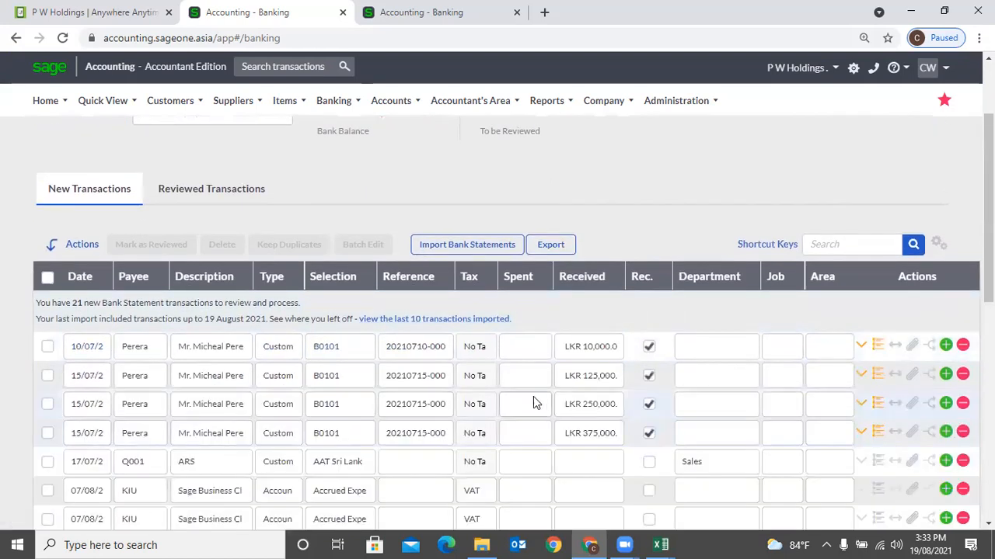
pyautogui.scroll(1, 533, 402)
pyautogui.scroll(-6, 533, 402)
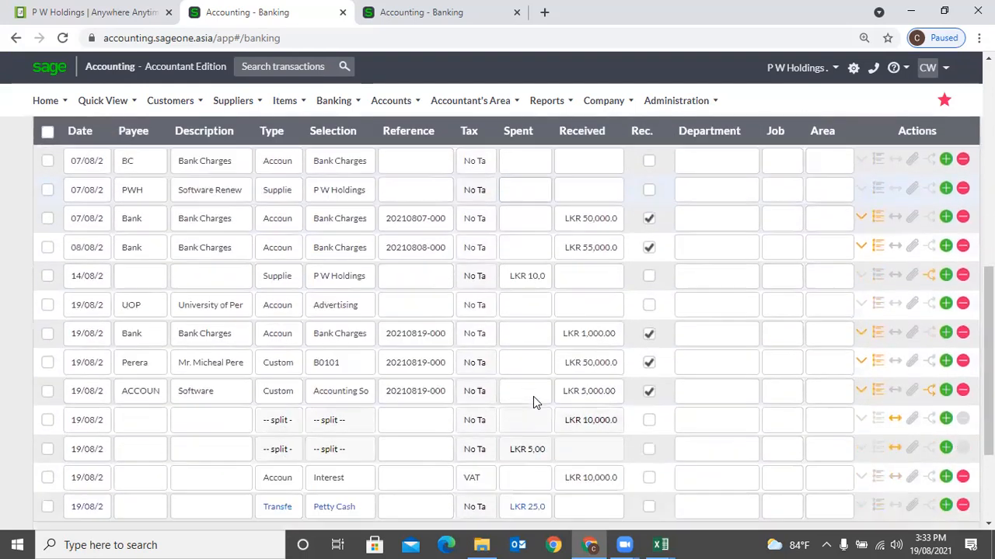
pyautogui.scroll(-2, 533, 403)
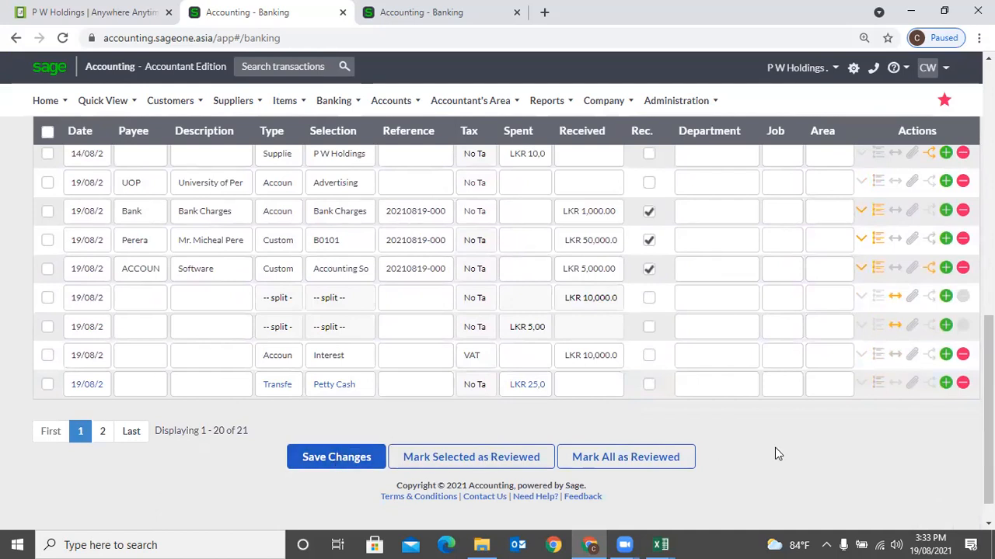
pyautogui.scroll(10, 356, 197)
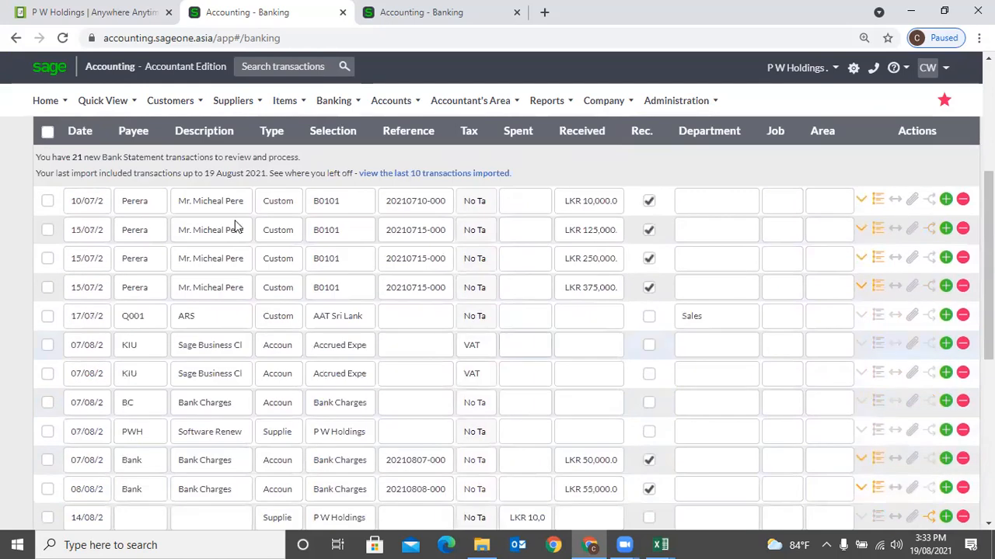
# - Browse the Banking and Accountant's Area menu options
pyautogui.click(333, 101)
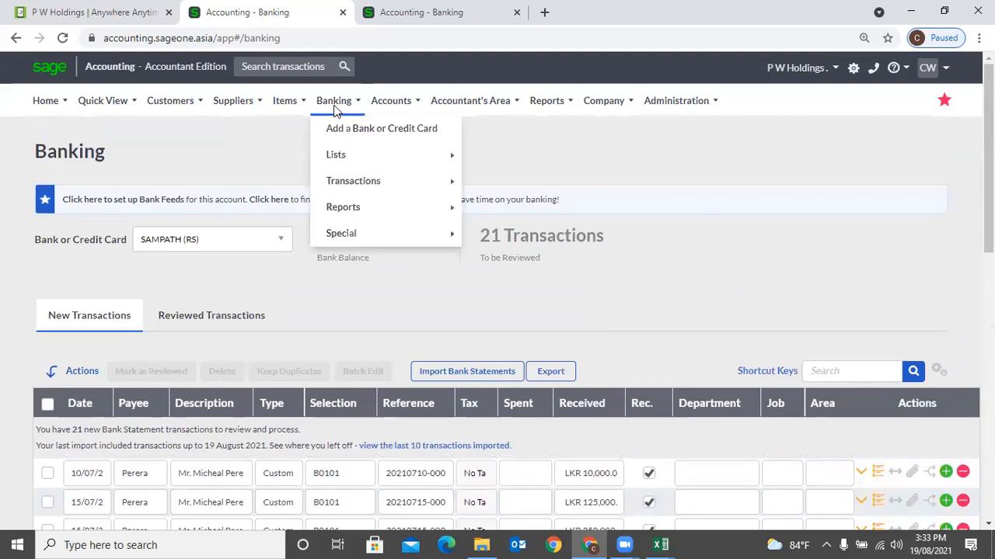
pyautogui.moveTo(351, 186)
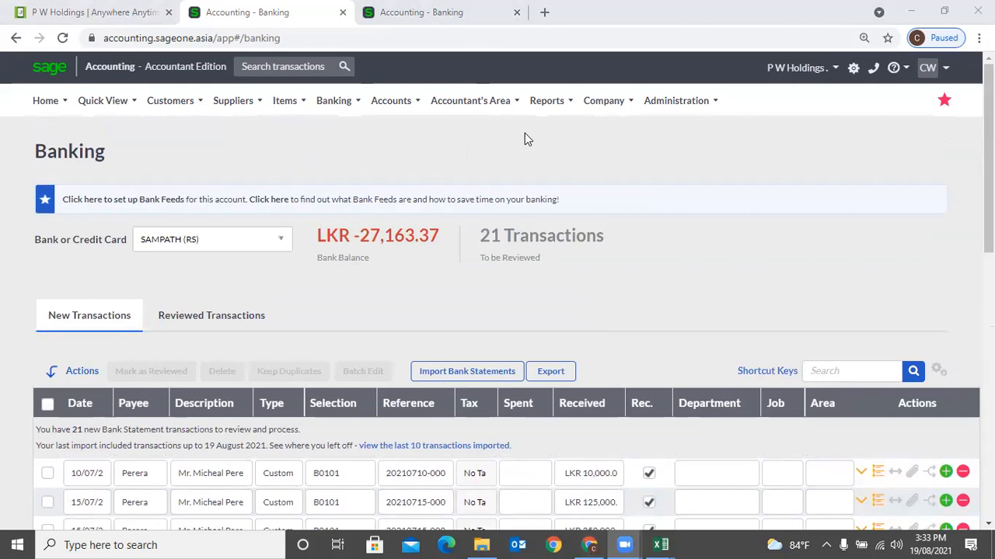
pyautogui.moveTo(447, 122)
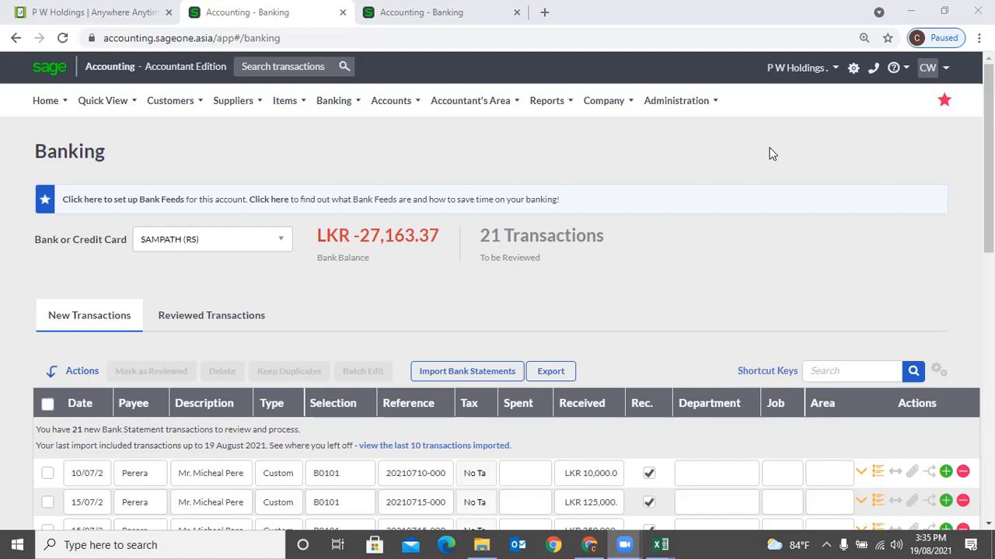
pyautogui.click(240, 319)
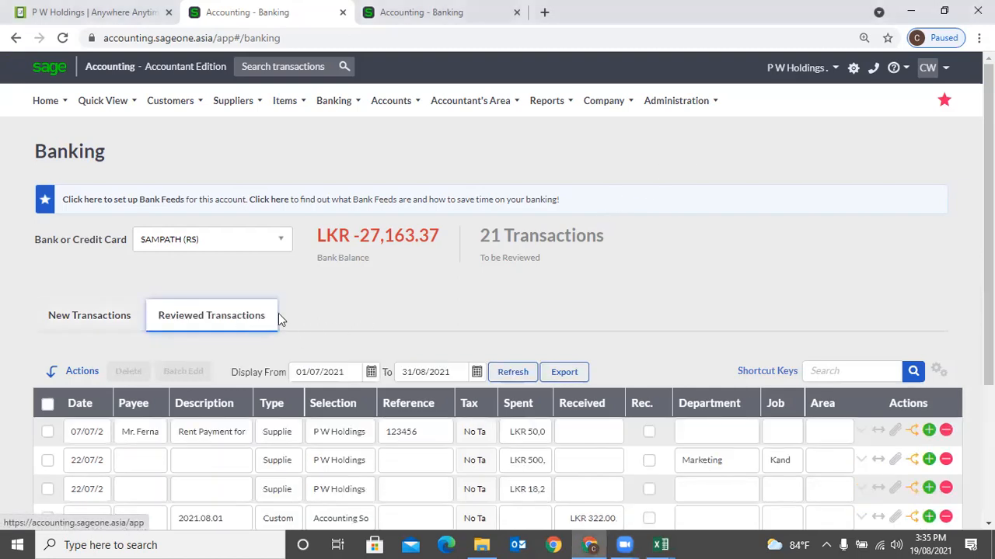
pyautogui.click(126, 317)
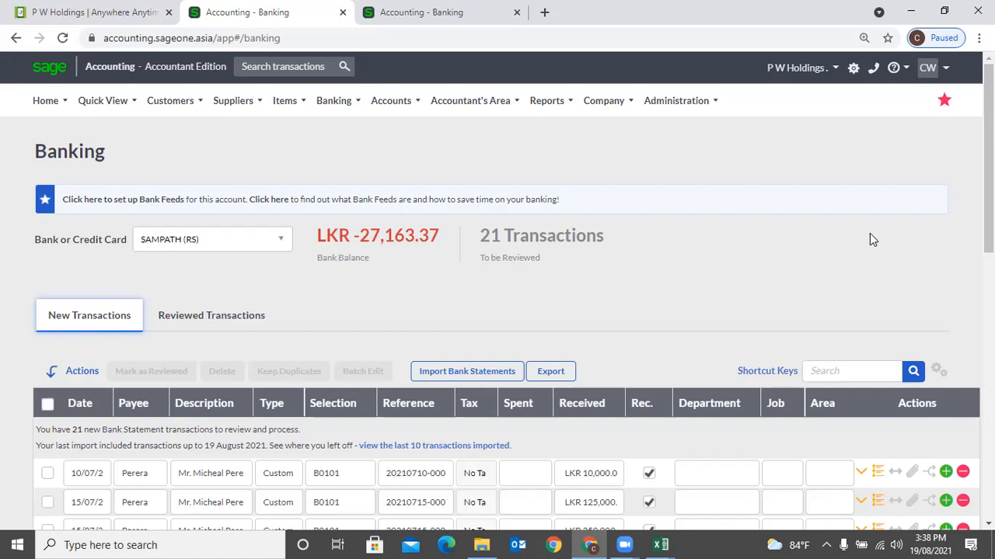
pyautogui.click(704, 80)
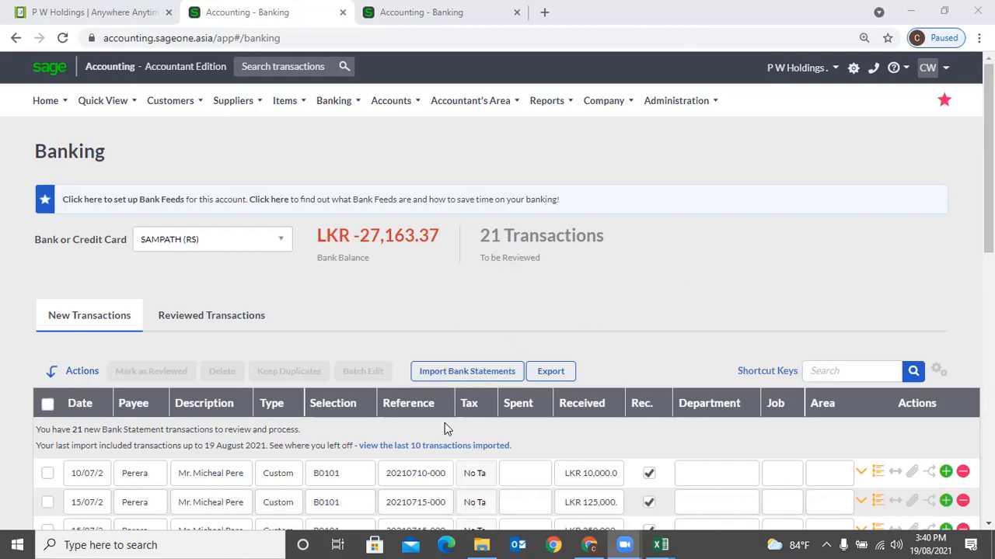
# - Scroll the SAMPATH (RS) list to check the Perera receipts ticked as reconciled
pyautogui.scroll(-2, 445, 422)
pyautogui.scroll(1, 404, 463)
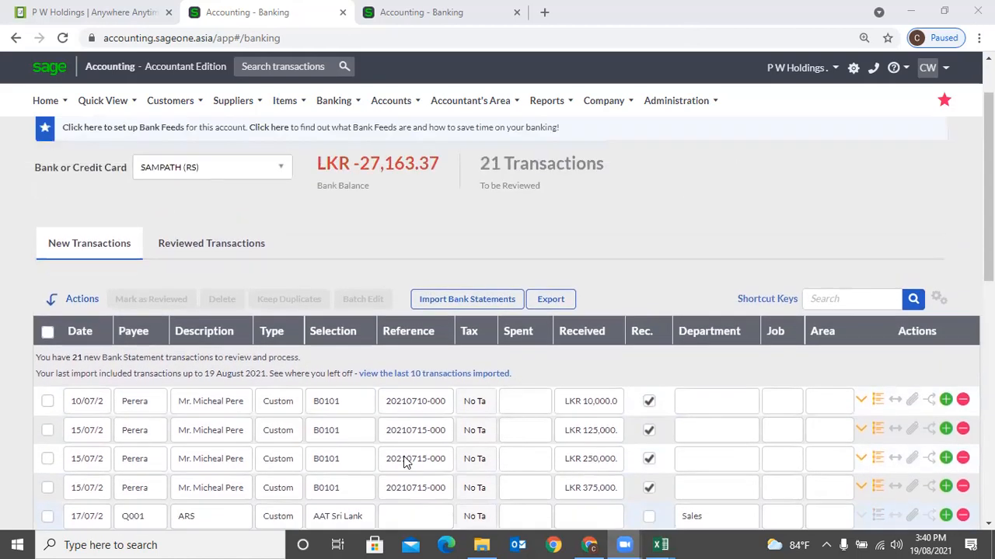
pyautogui.scroll(1, 404, 462)
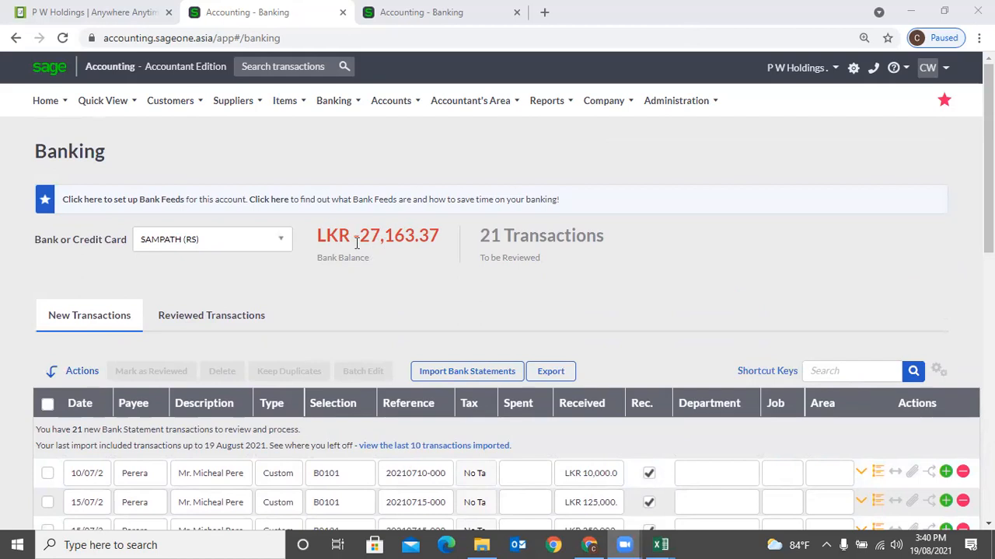
# - Switch to the other bank account, discarding unsaved changes, and review its 7 transactions
pyautogui.click(282, 240)
pyautogui.click(216, 321)
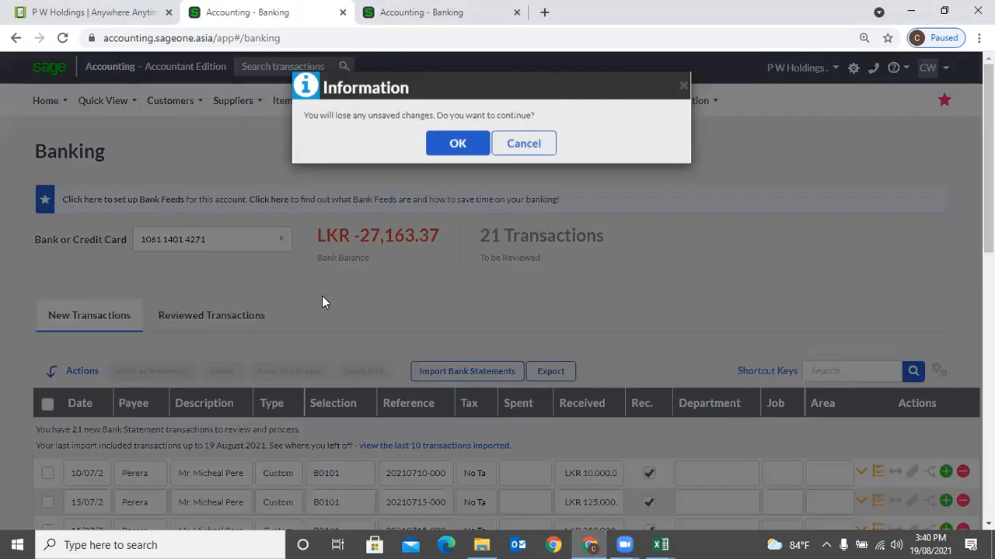
pyautogui.click(452, 148)
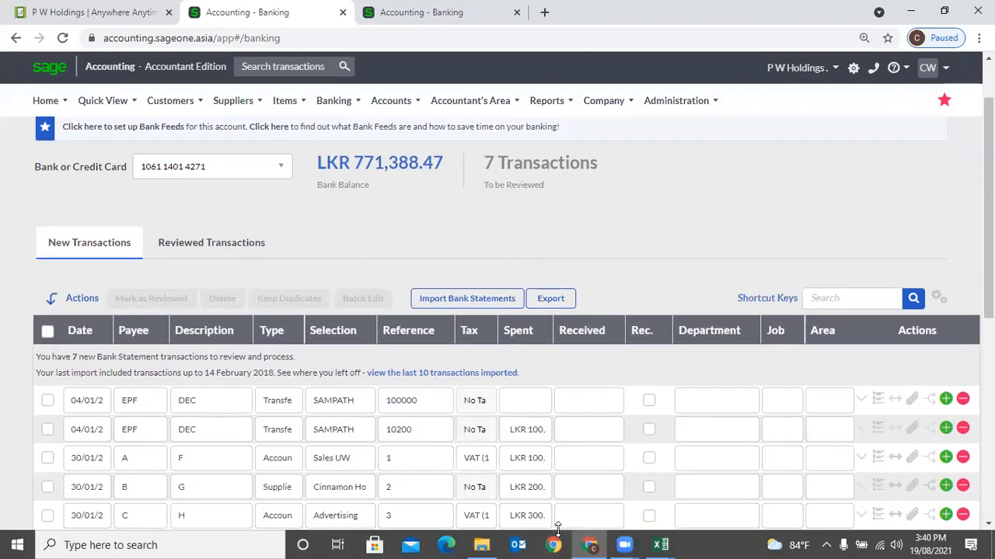
pyautogui.scroll(-2, 554, 486)
pyautogui.scroll(-2, 554, 486)
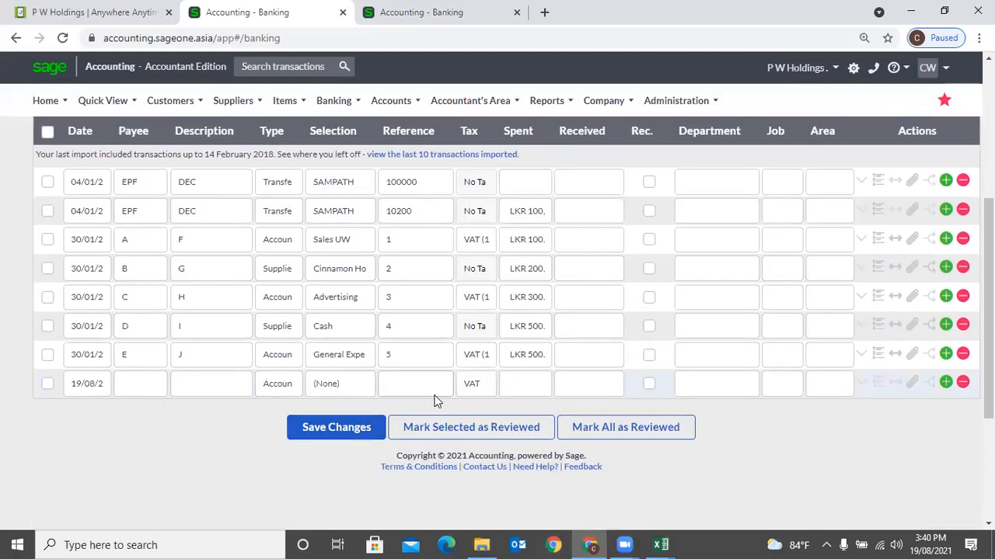
pyautogui.scroll(1, 433, 402)
pyautogui.scroll(3, 433, 402)
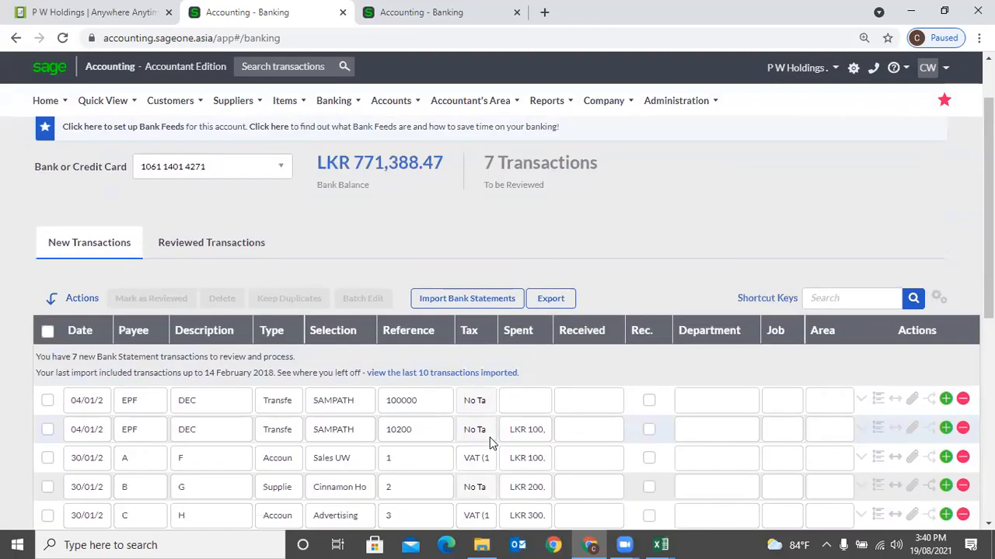
# - Start a bank statement import with CSV as the import file type
pyautogui.click(457, 307)
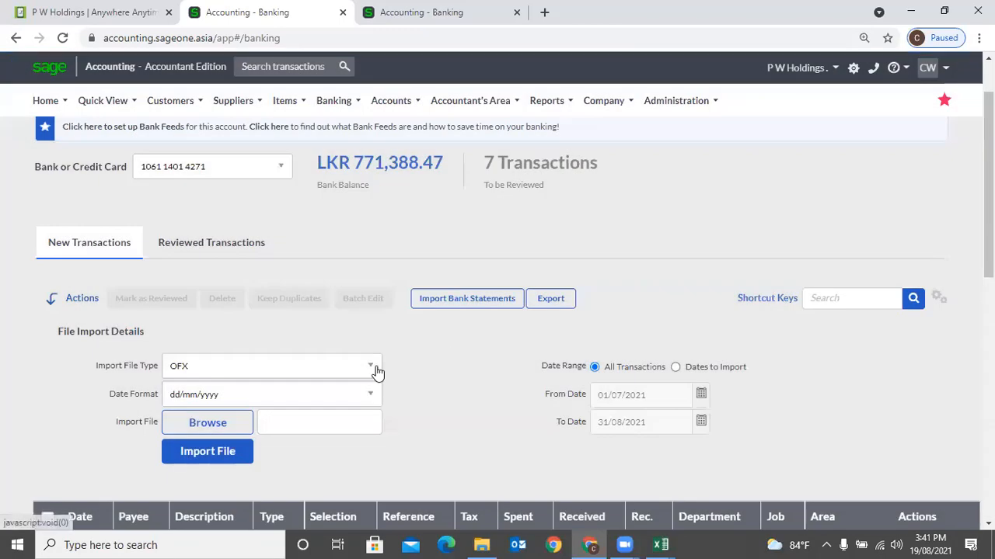
pyautogui.click(375, 367)
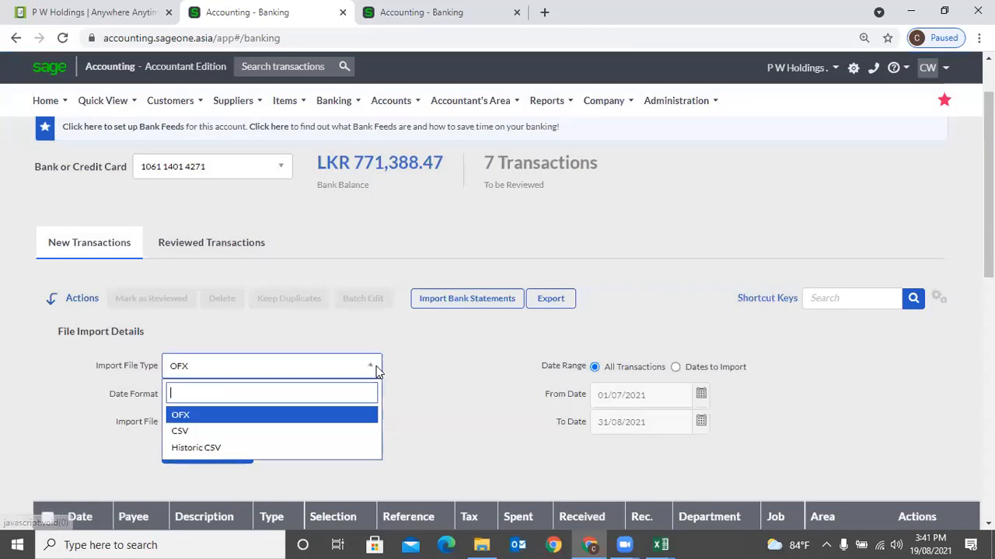
pyautogui.click(340, 432)
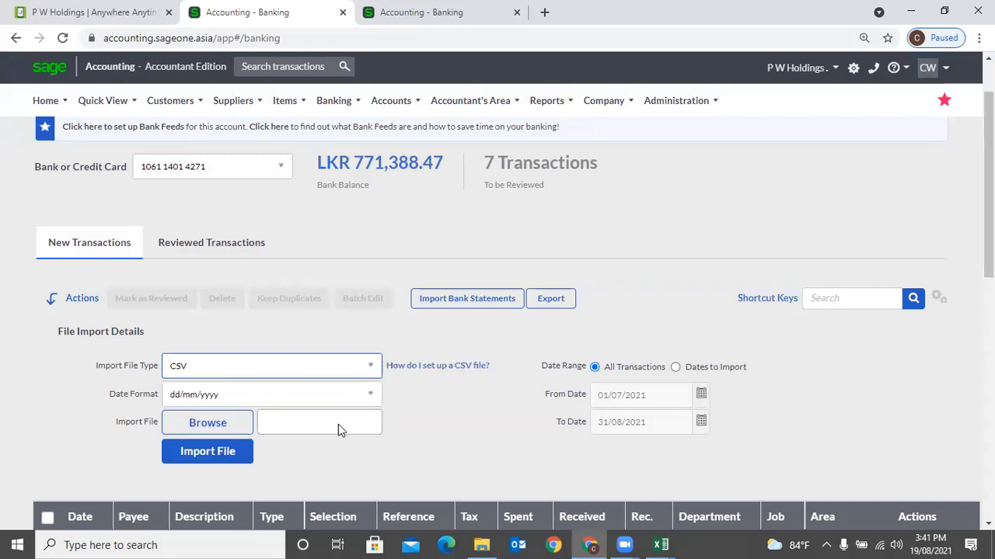
# - View the example CSV statement layout from the CSV setup help, twice
pyautogui.click(437, 367)
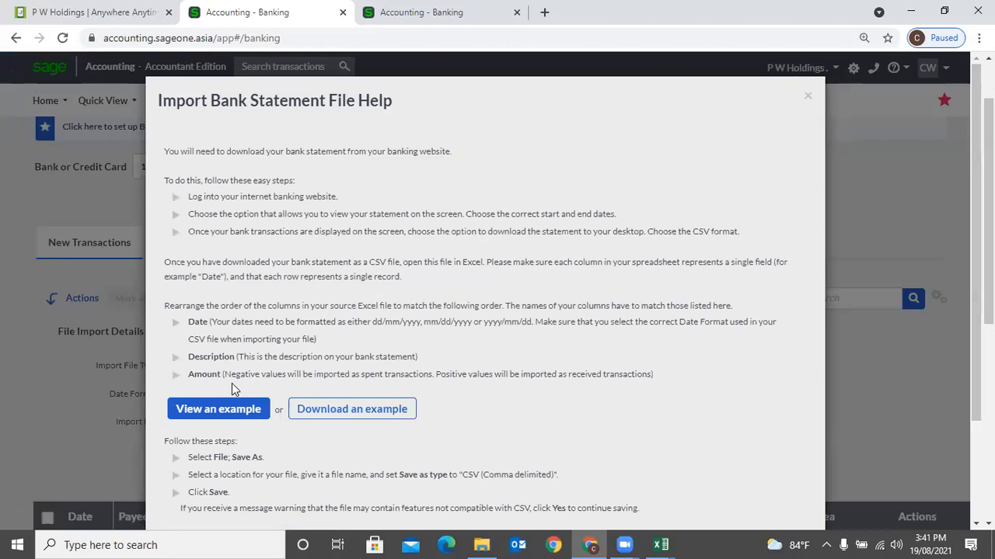
pyautogui.click(227, 412)
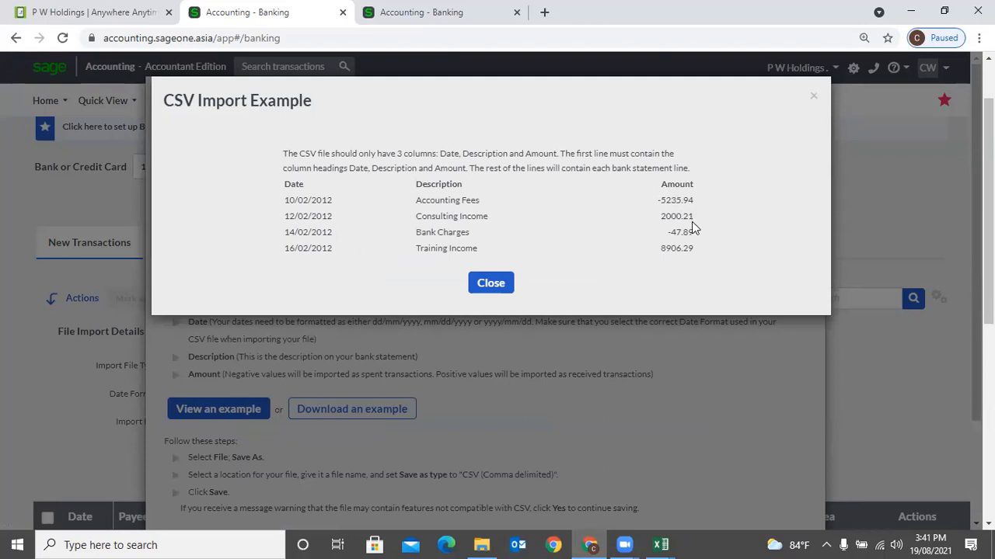
pyautogui.click(813, 96)
pyautogui.click(806, 99)
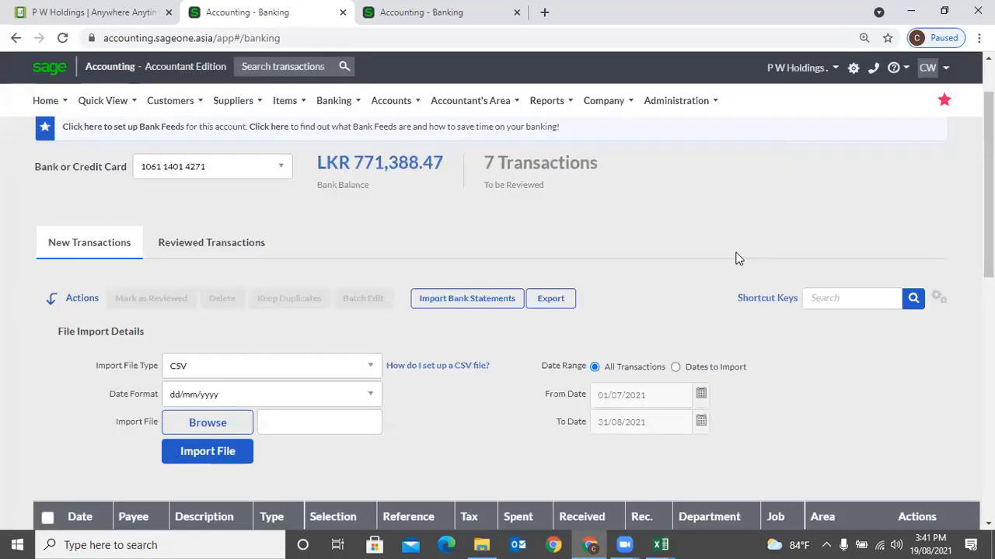
pyautogui.click(422, 370)
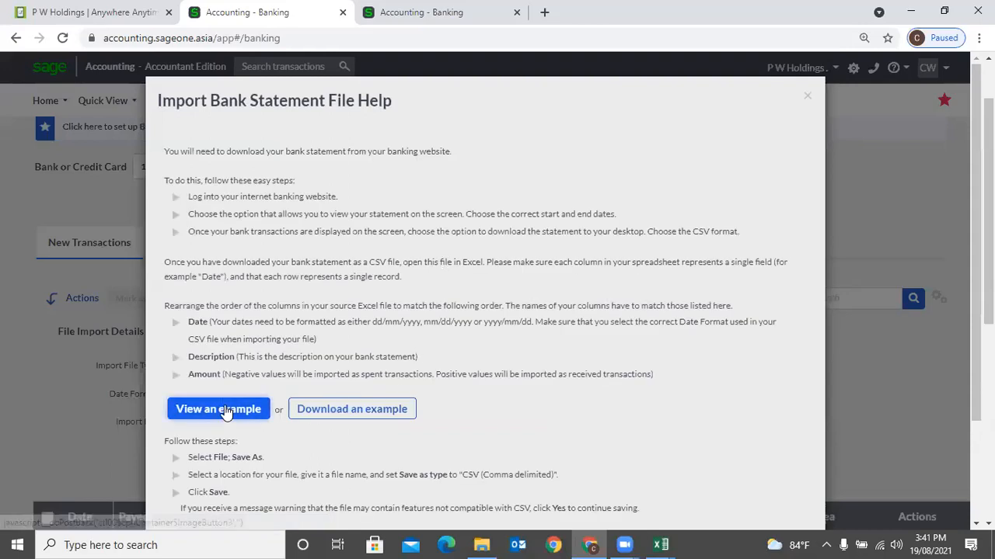
pyautogui.click(222, 409)
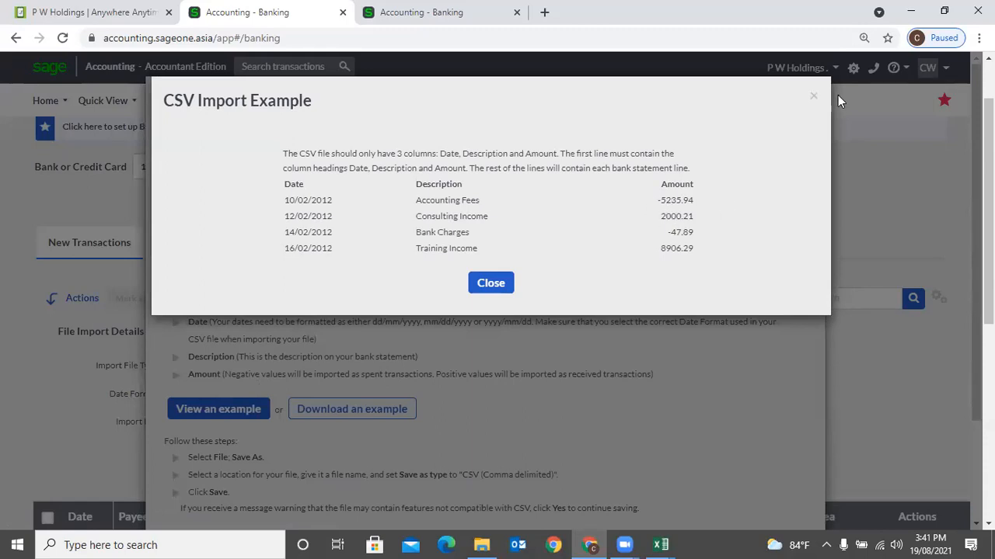
pyautogui.click(813, 96)
# - Change the import file type to Historic CSV and view its example CSV layout
pyautogui.click(805, 97)
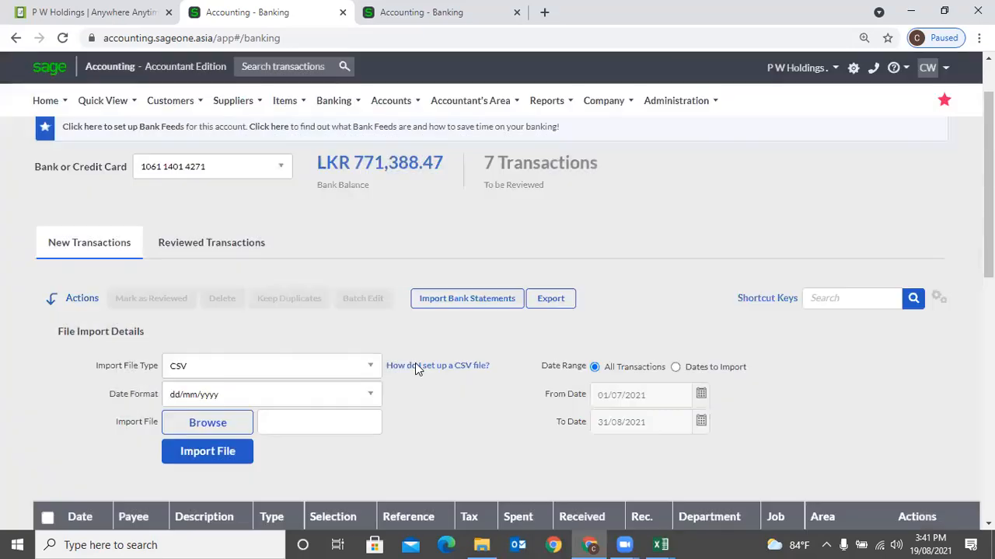
pyautogui.click(368, 367)
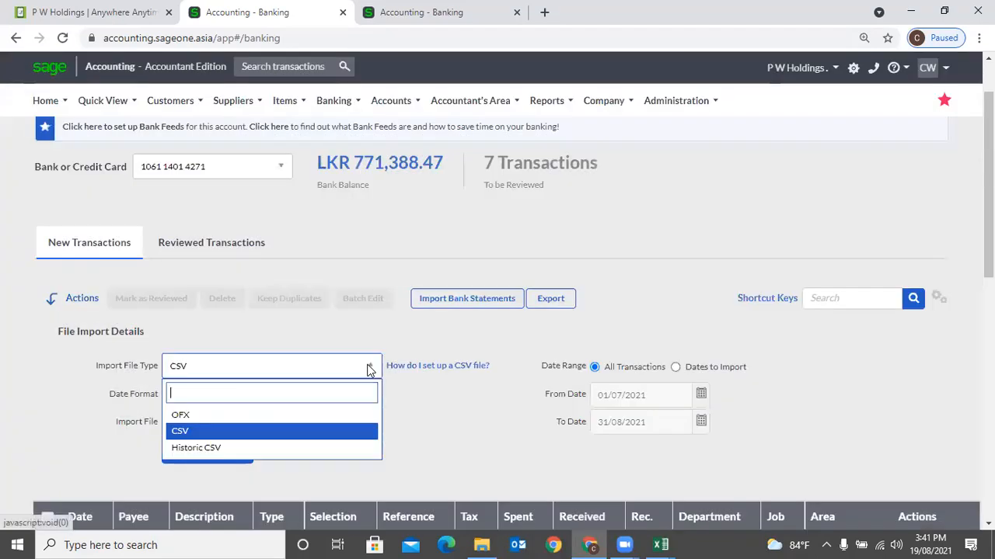
pyautogui.click(315, 449)
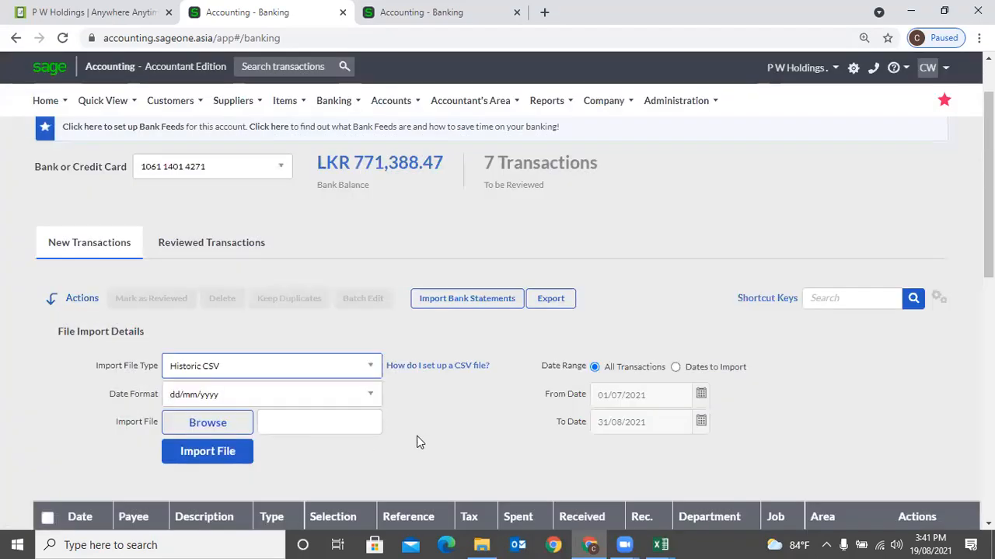
pyautogui.click(434, 367)
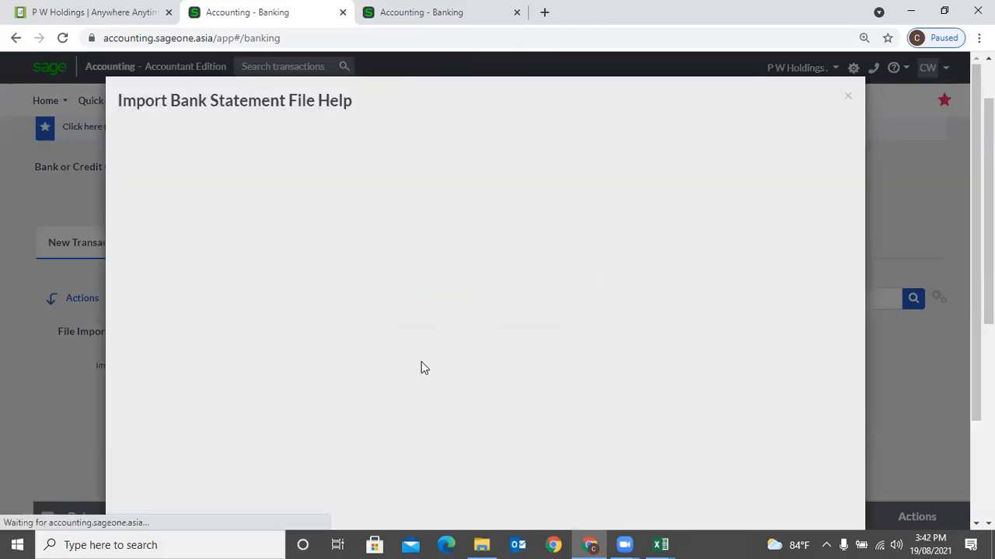
pyautogui.click(189, 455)
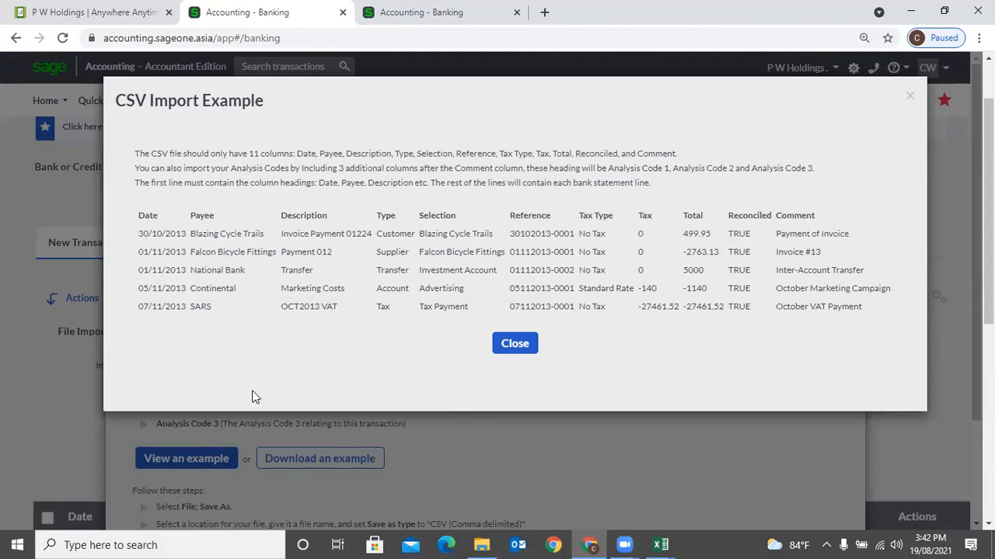
# - AutoFit all columns of the HistoricBankImportTaxExample sheet so every entry shows in full
pyautogui.hotkey('alt', 'Tab')
pyautogui.click(9, 145)
pyautogui.doubleClick(63, 145)
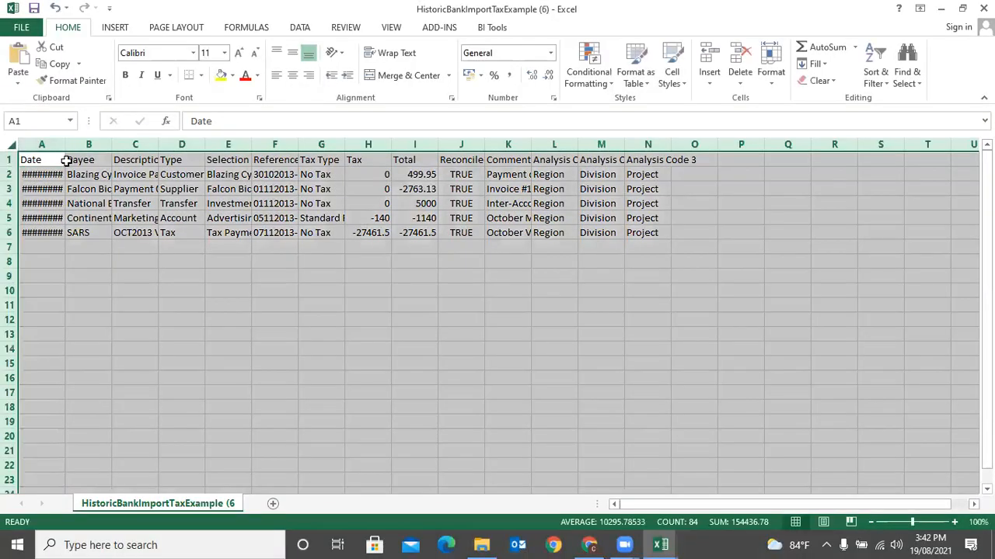
pyautogui.click(307, 333)
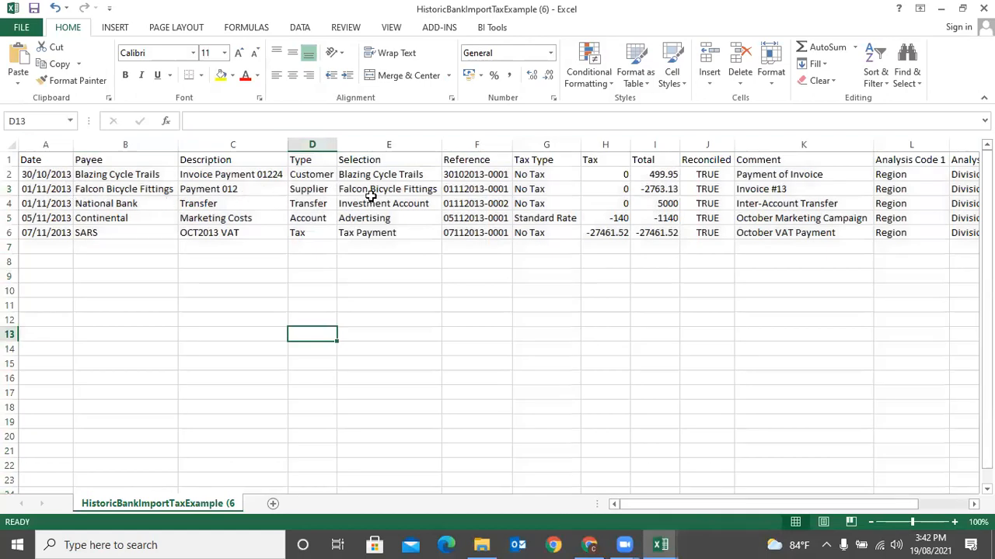
pyautogui.moveTo(636, 507); pyautogui.dragTo(695, 504)
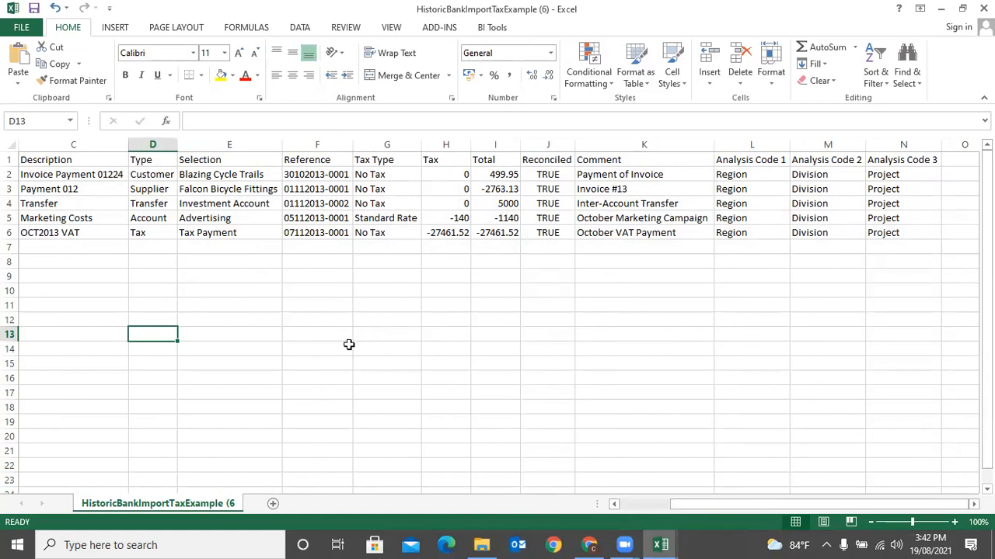
pyautogui.click(584, 544)
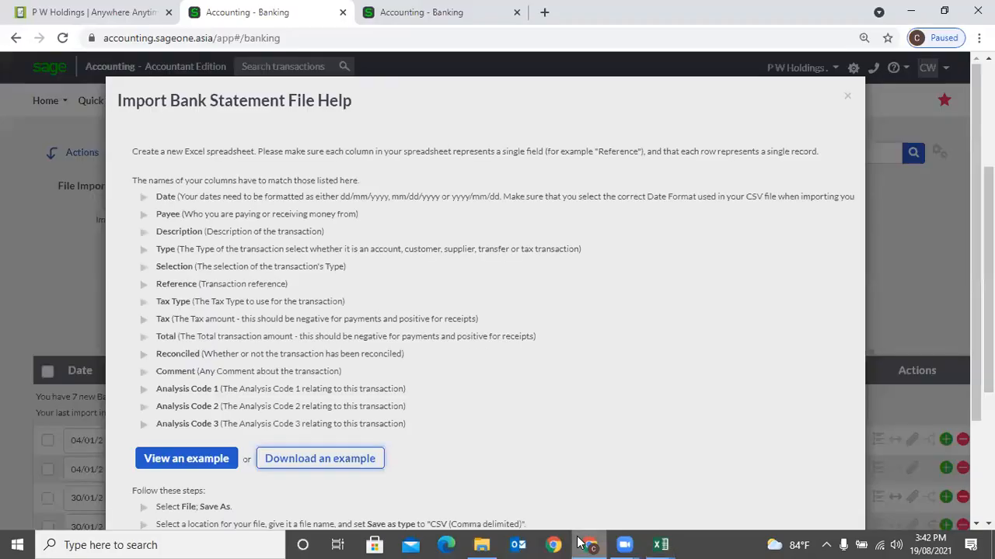
# - Close the CSV help and switch the Historic CSV date range back to All Transactions
pyautogui.click(846, 92)
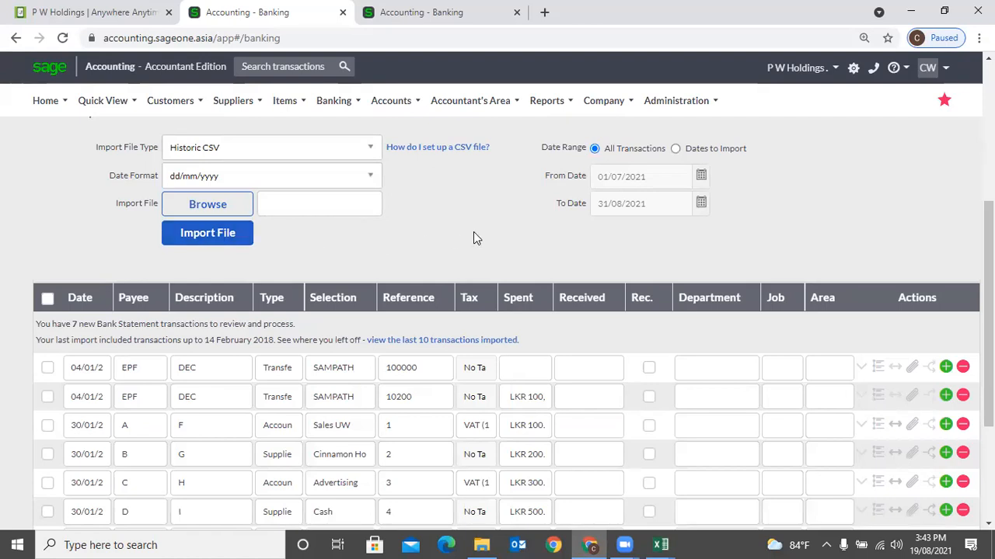
pyautogui.scroll(2, 473, 230)
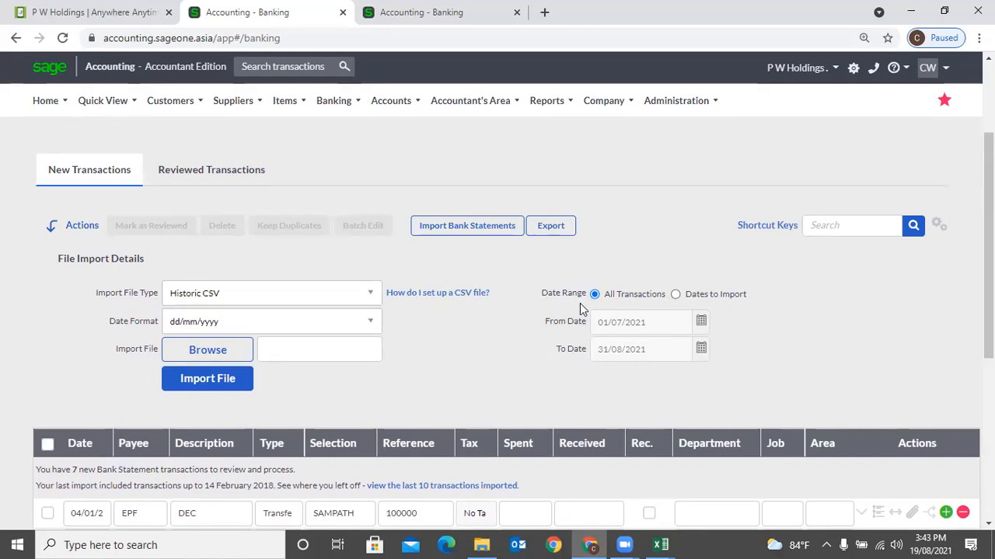
pyautogui.click(675, 294)
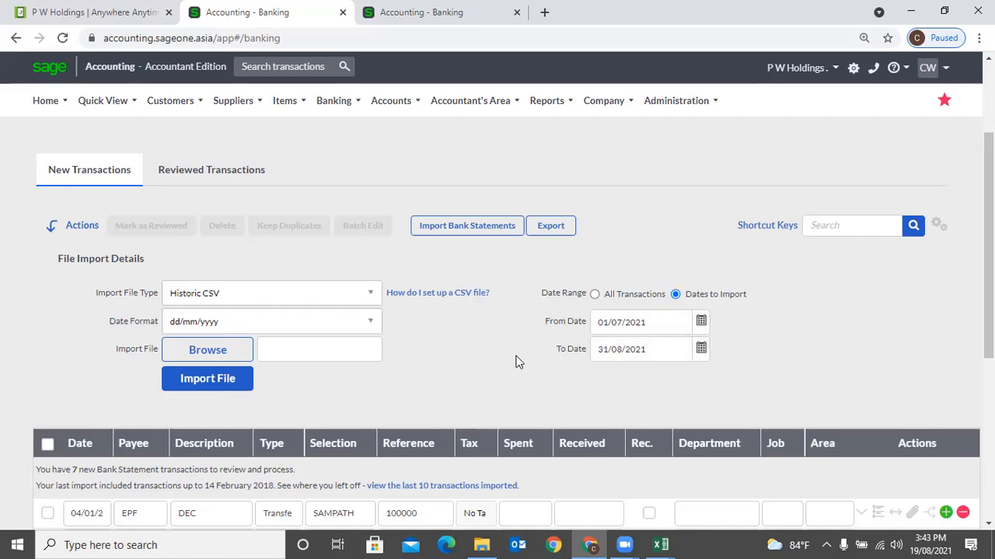
pyautogui.click(594, 295)
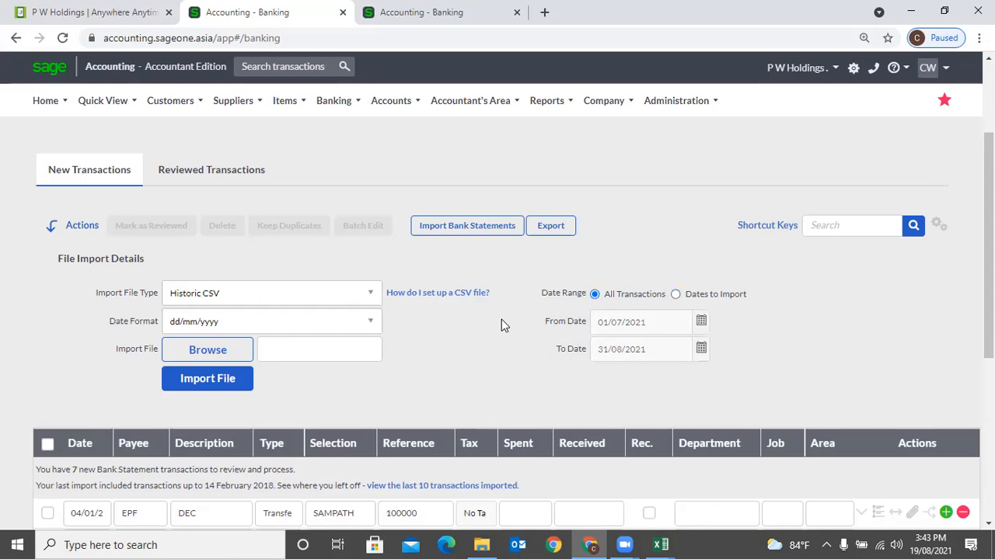
pyautogui.scroll(-1, 501, 325)
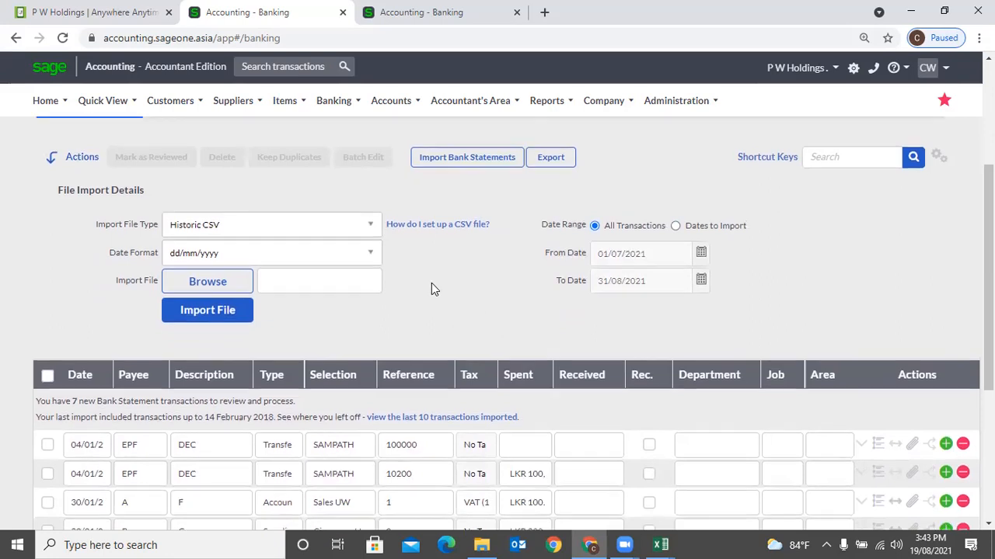
pyautogui.scroll(1, 431, 283)
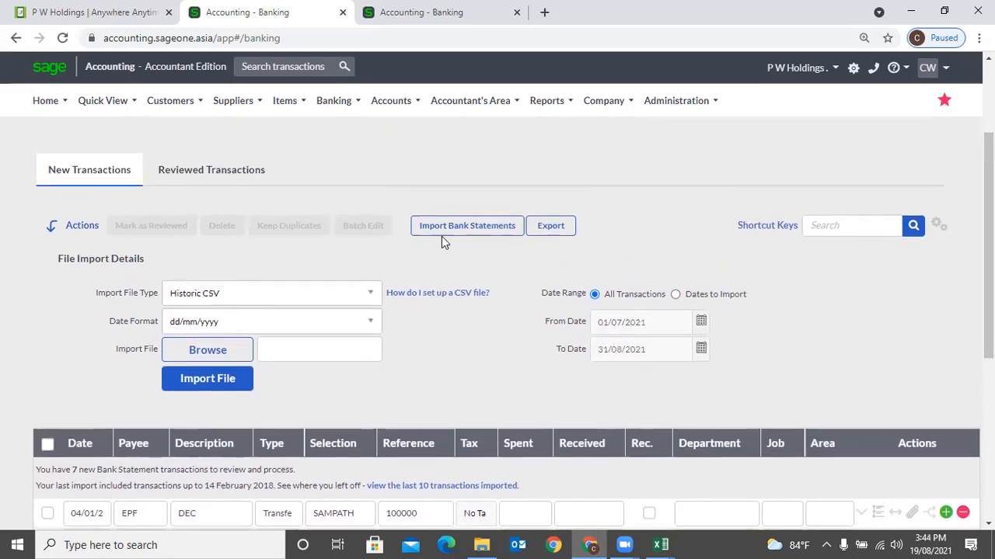
pyautogui.click(443, 295)
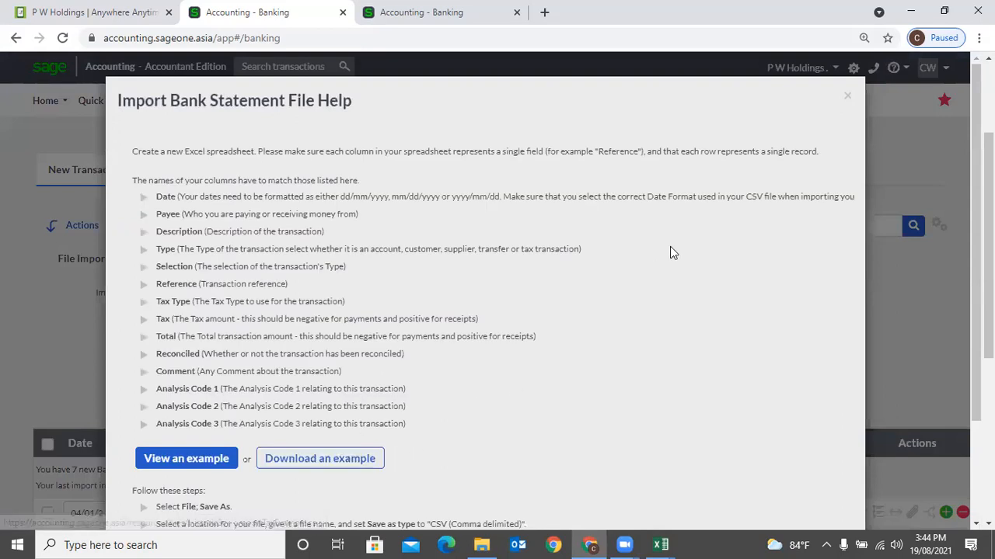
pyautogui.click(846, 97)
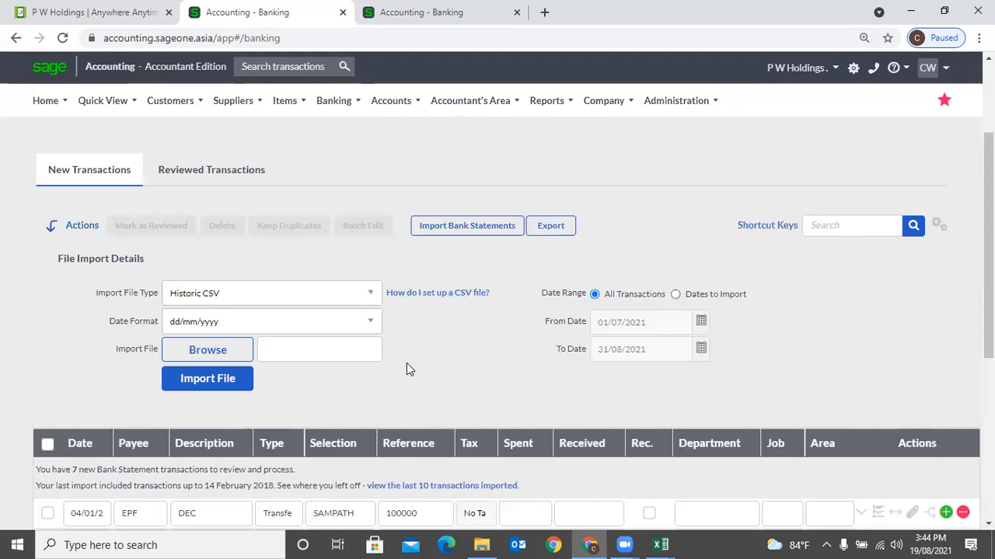
pyautogui.click(408, 28)
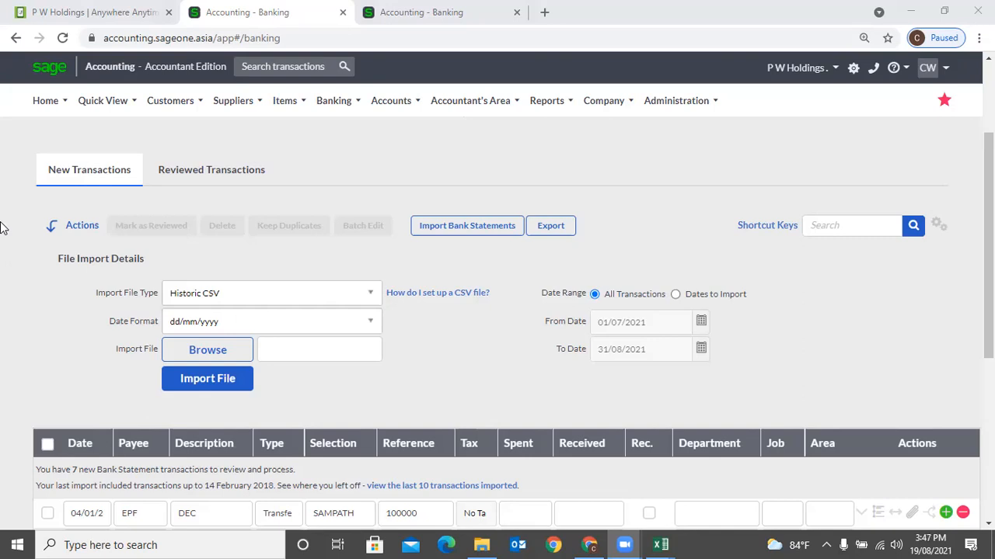
# - Go through List of Banks and Credit Cards back to the SAMPATH (RS) Banking transactions page
pyautogui.moveTo(289, 101)
pyautogui.moveTo(334, 101)
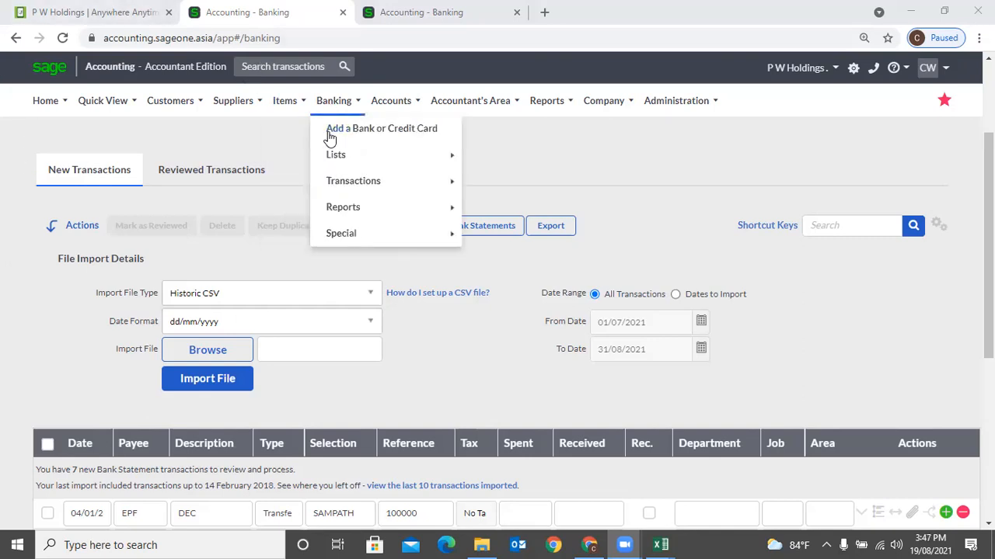
pyautogui.moveTo(353, 184)
pyautogui.click(486, 187)
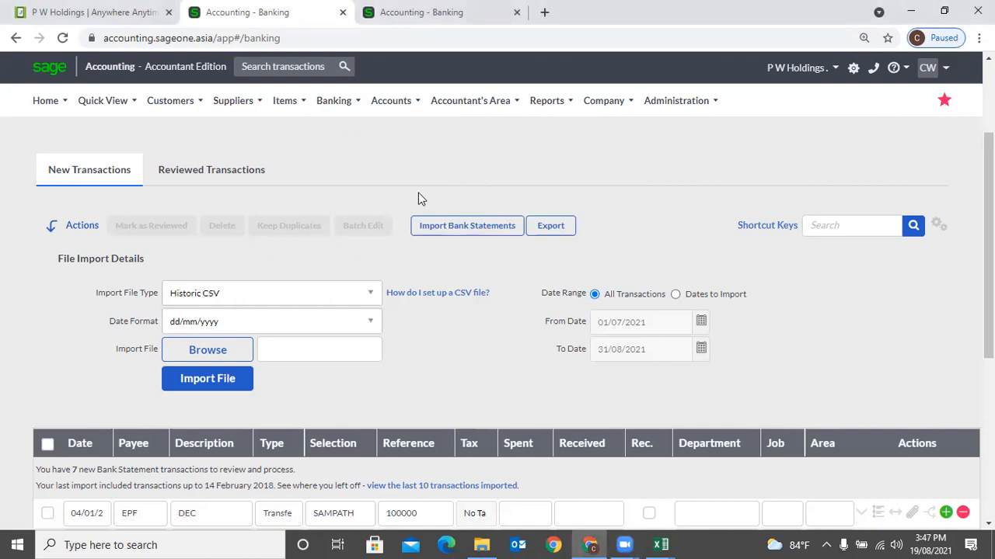
pyautogui.moveTo(330, 104)
pyautogui.moveTo(332, 151)
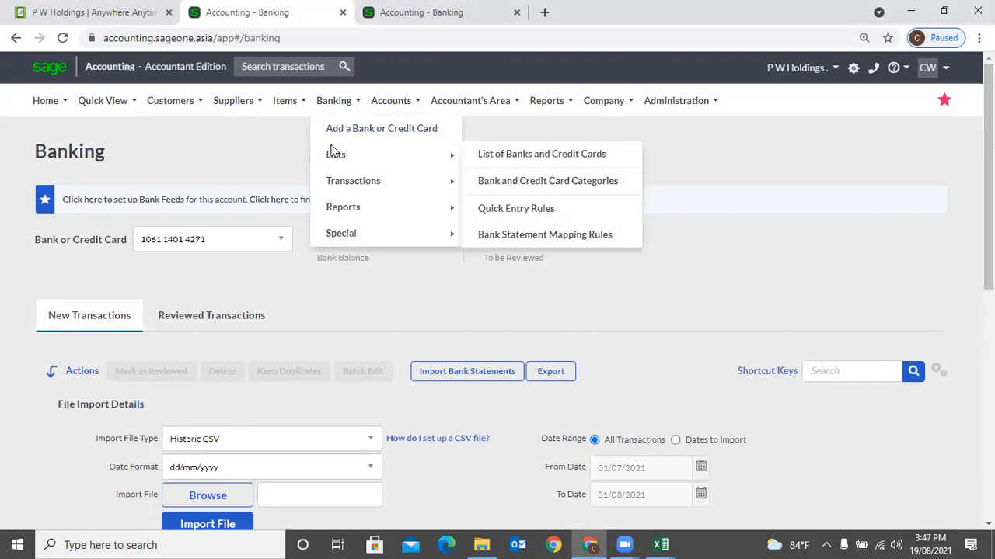
pyautogui.click(497, 154)
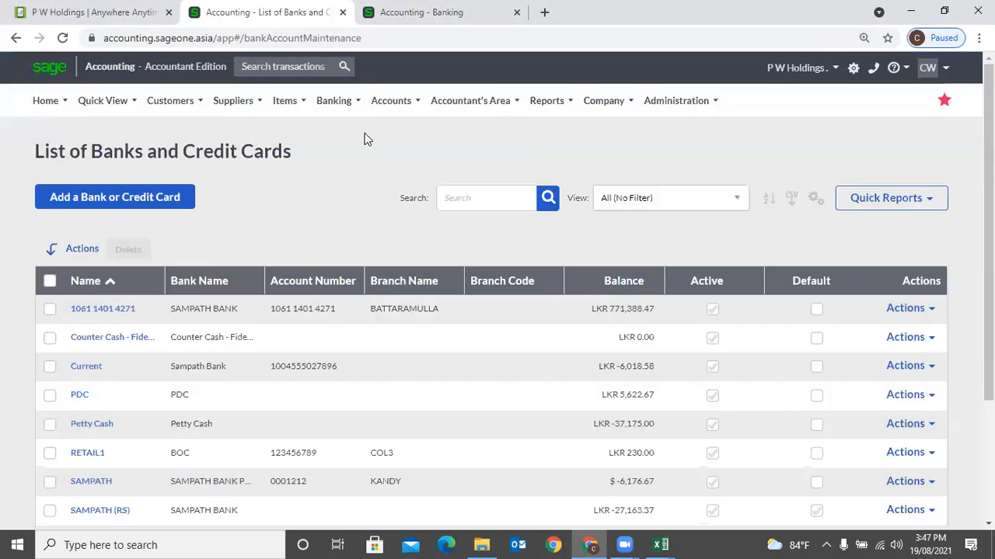
pyautogui.moveTo(344, 108)
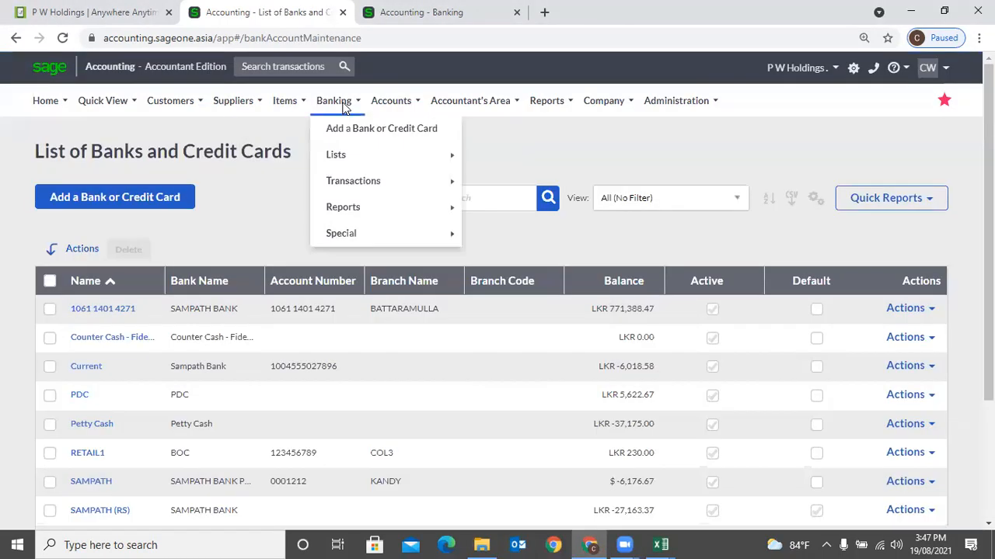
pyautogui.moveTo(355, 187)
pyautogui.click(511, 183)
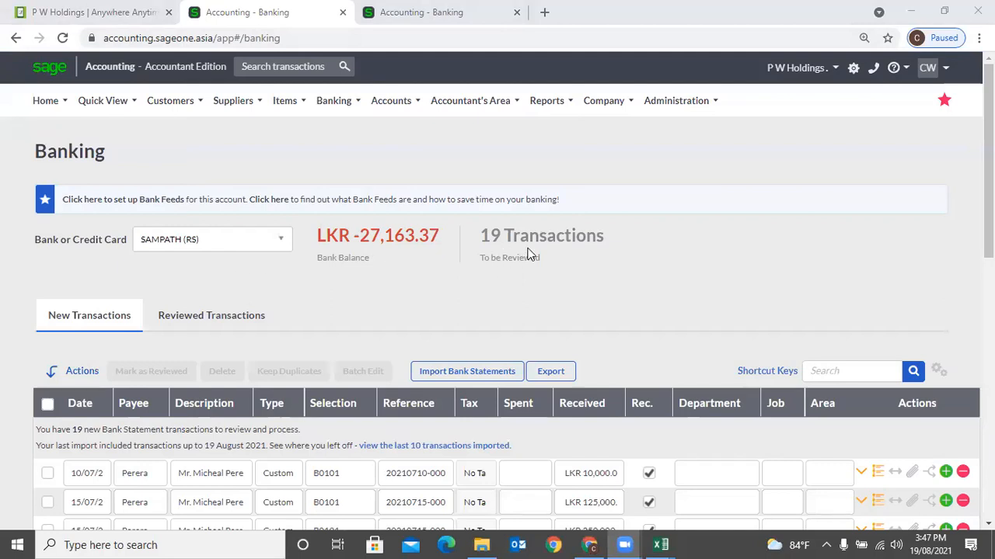
# - Open the transaction grid's column options, then cancel the Analysis Codes dialog without saving
pyautogui.scroll(-2, 527, 254)
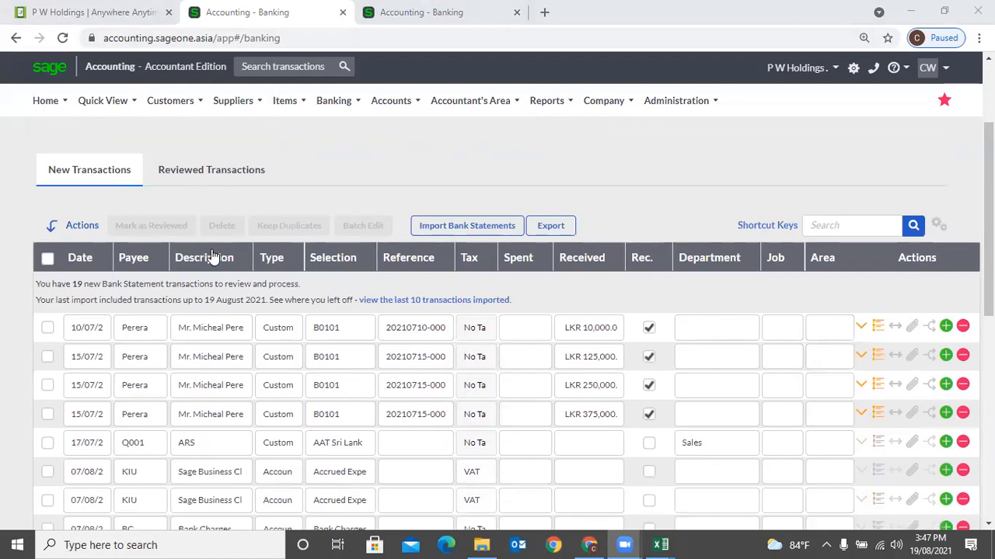
pyautogui.scroll(-2, 215, 272)
pyautogui.scroll(3, 215, 294)
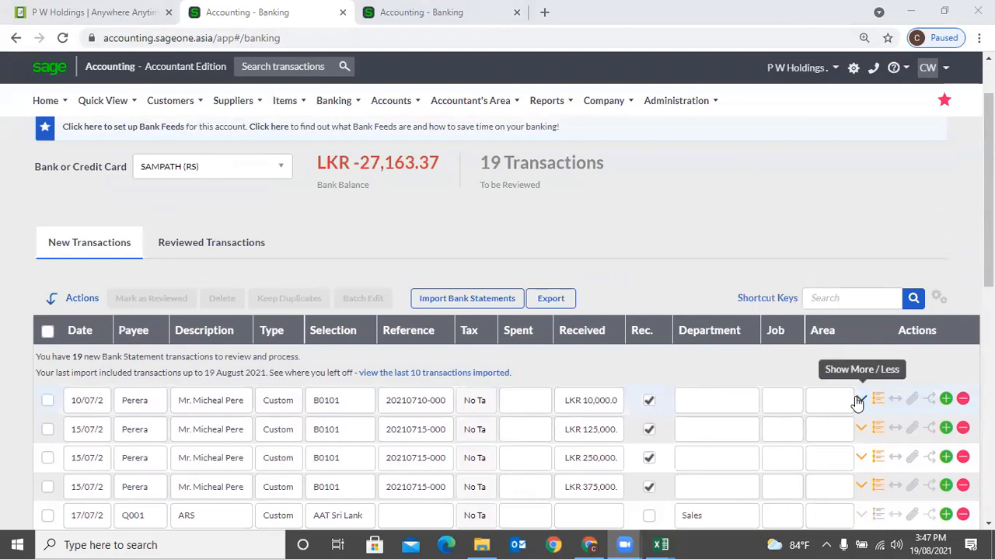
pyautogui.click(938, 300)
pyautogui.click(891, 326)
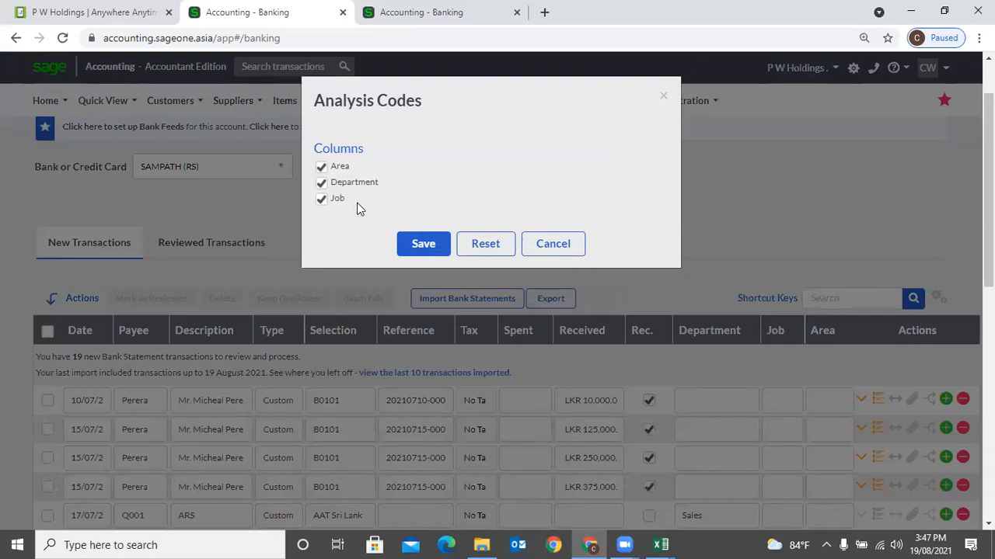
pyautogui.click(550, 243)
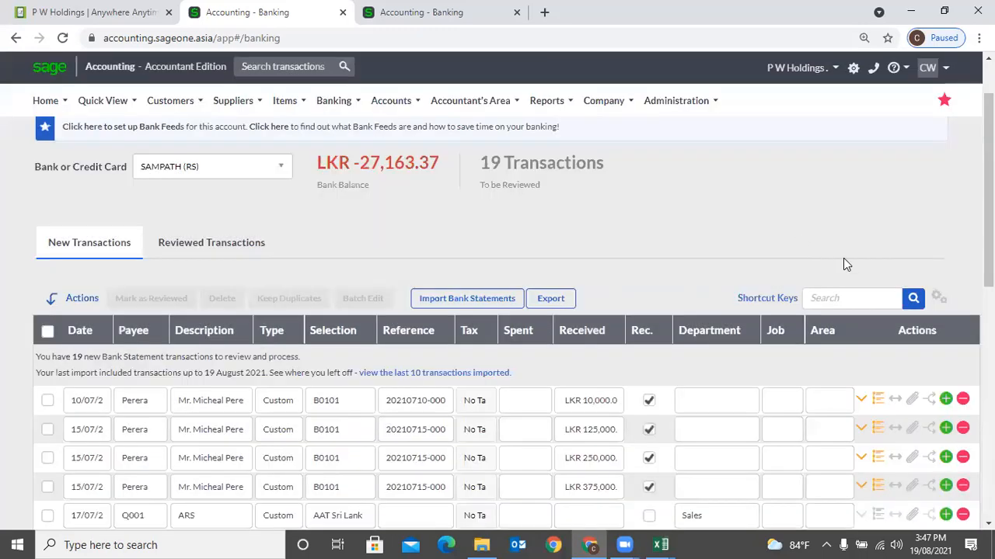
# - Search the transactions for 'Bank', then clear the search to show all transactions
pyautogui.scroll(-2, 598, 208)
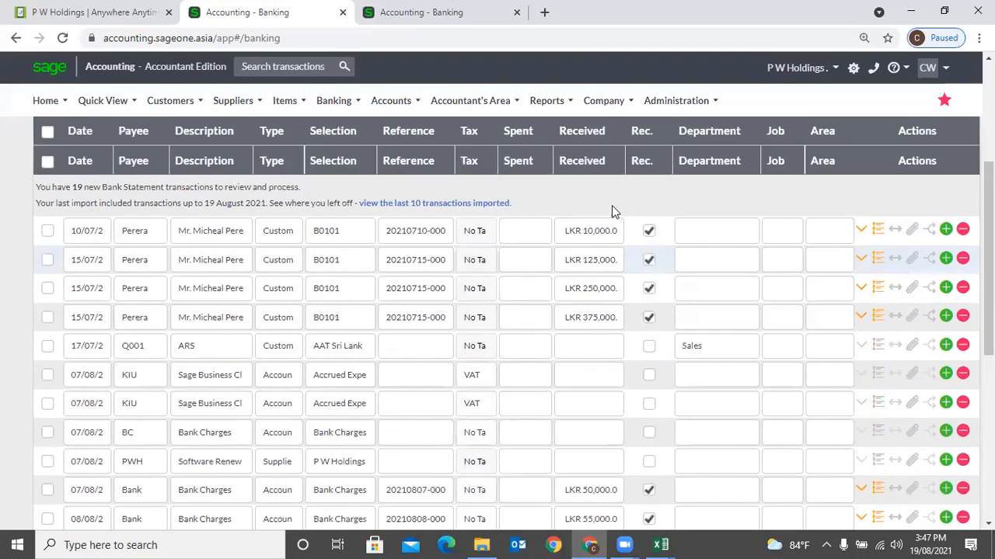
pyautogui.scroll(2, 612, 205)
pyautogui.click(835, 224)
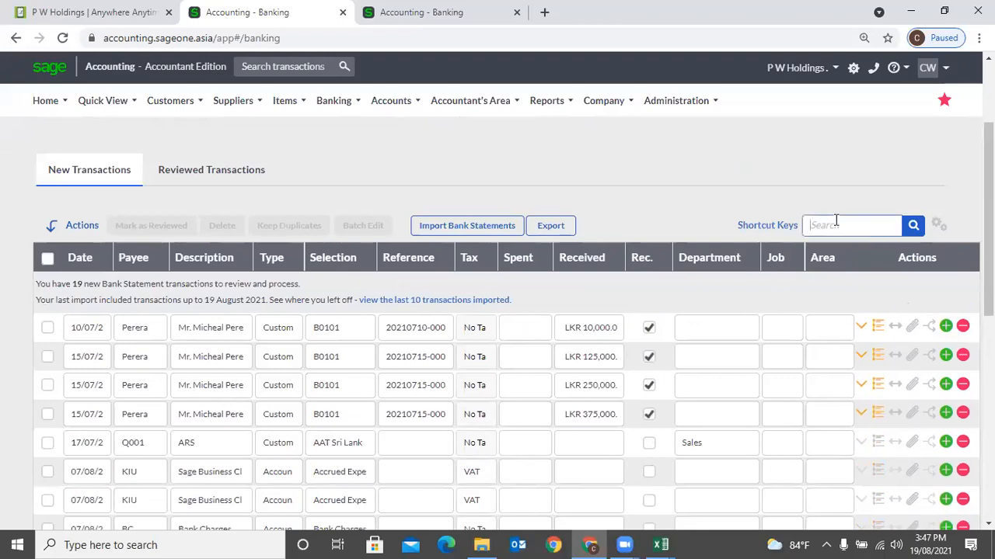
pyautogui.write('Bank')
pyautogui.click(920, 226)
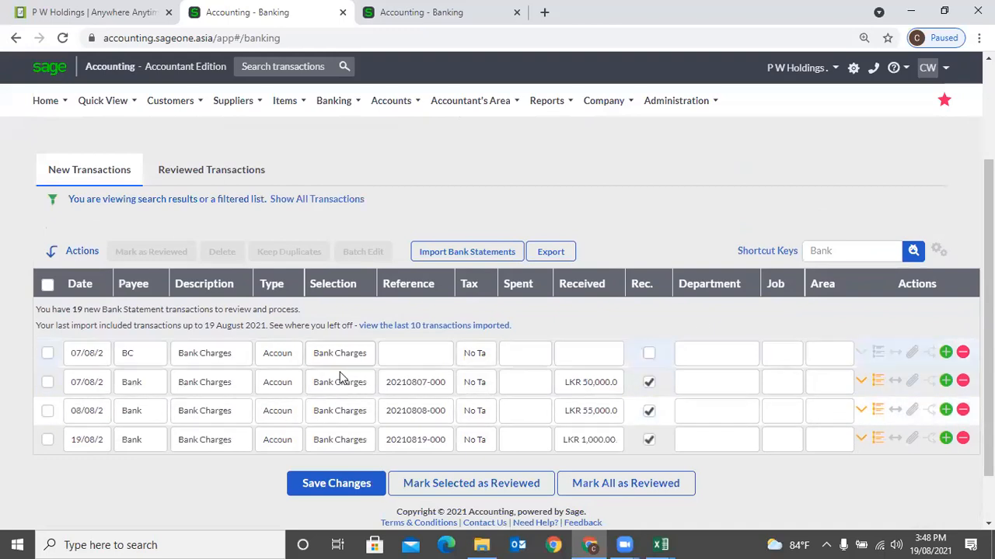
pyautogui.click(853, 253)
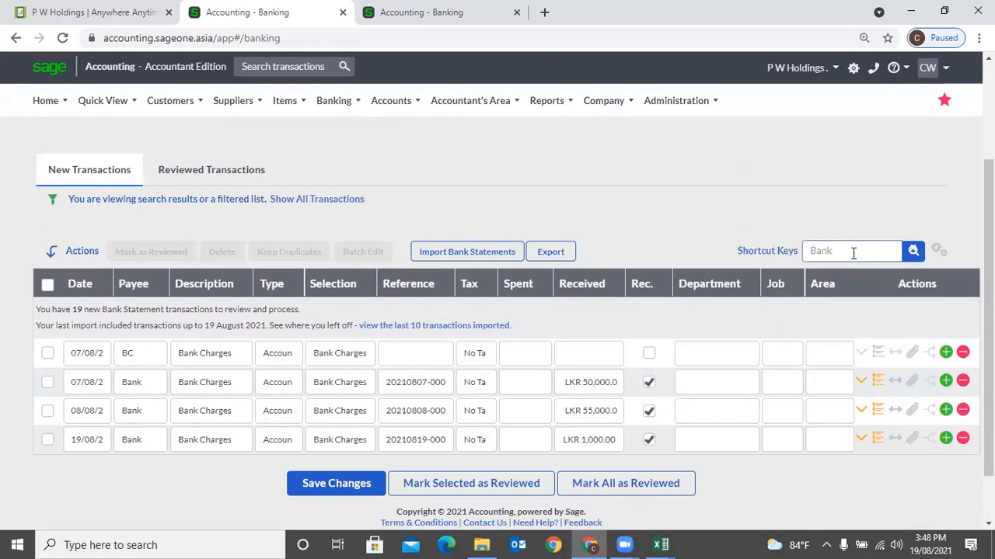
pyautogui.click(917, 256)
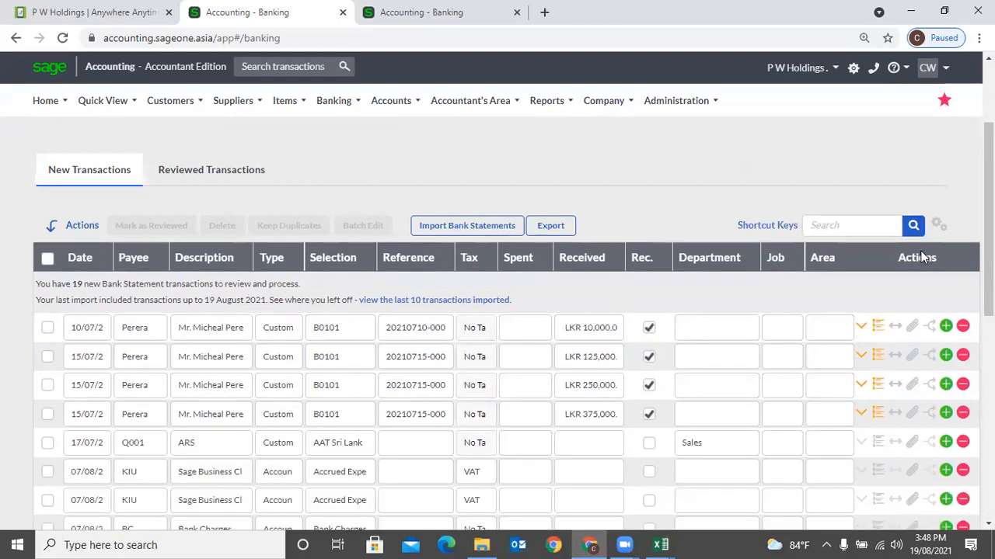
pyautogui.scroll(-4, 629, 295)
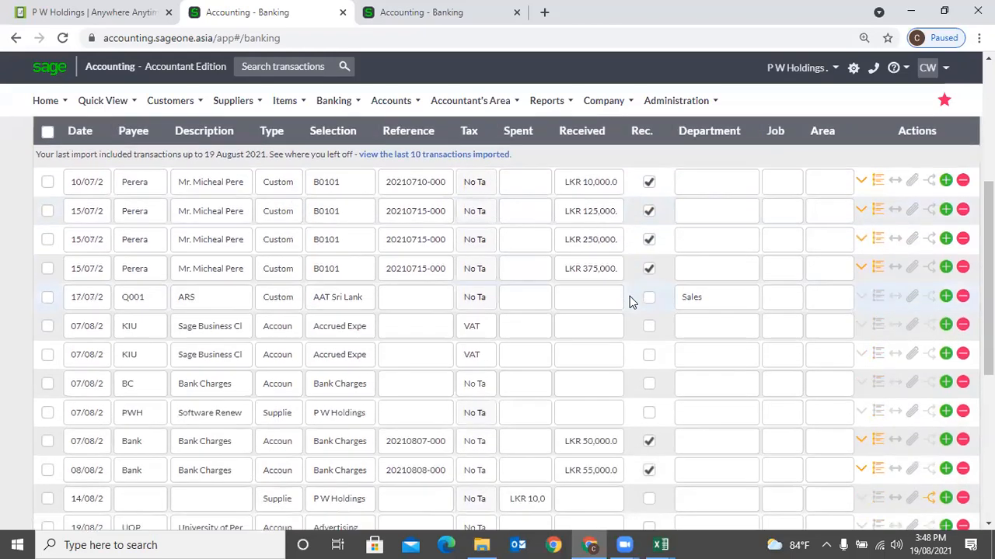
# - Mark the 10/07, 15/07, LKR 250,000 and LKR 375,000 Perera receipts and Q001 as reviewed
pyautogui.scroll(4, 629, 295)
pyautogui.scroll(1, 629, 302)
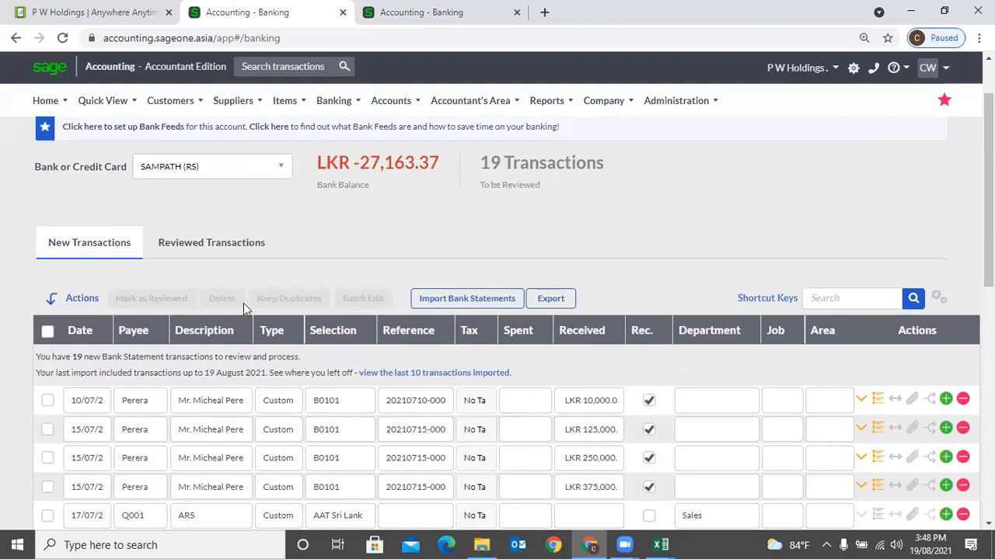
pyautogui.click(48, 400)
pyautogui.click(48, 432)
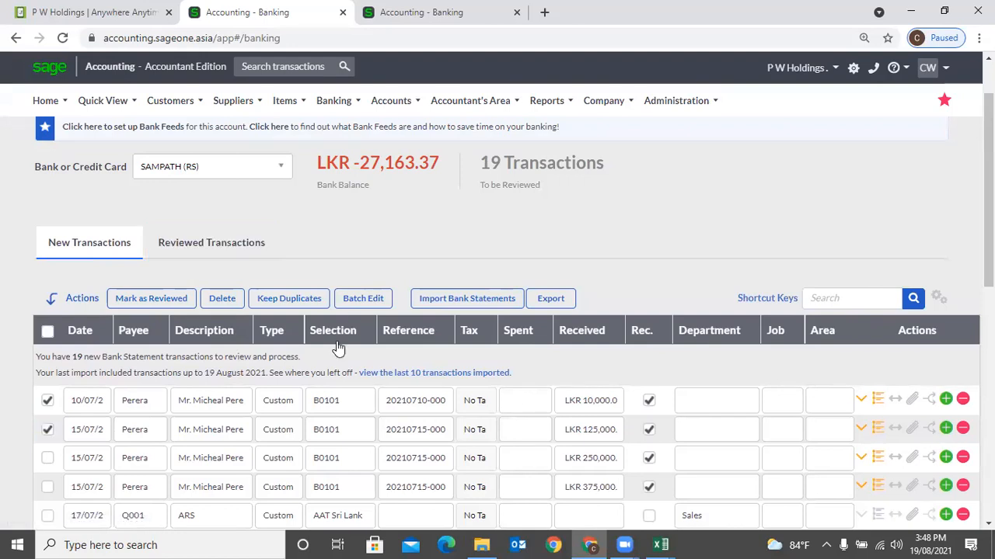
pyautogui.scroll(-1, 301, 441)
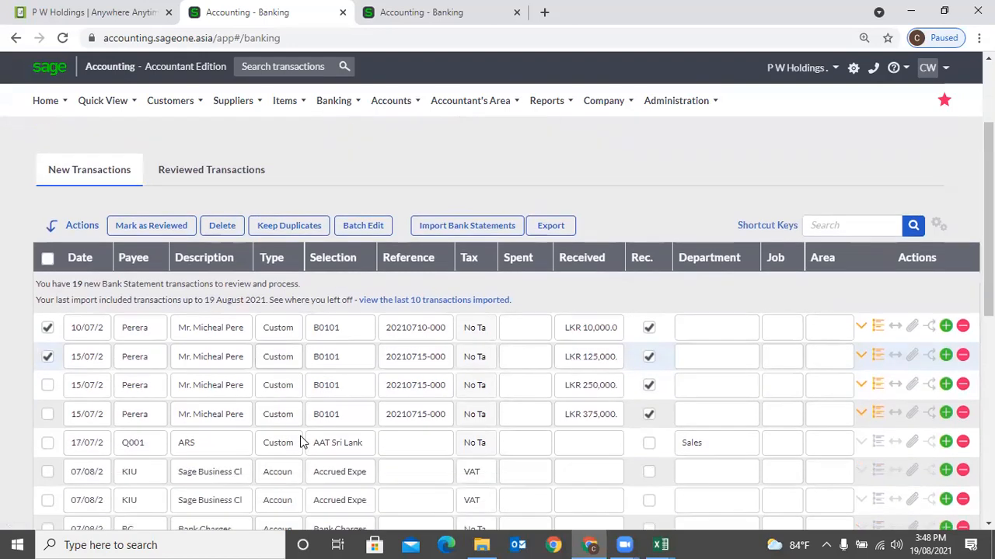
pyautogui.scroll(-1, 303, 441)
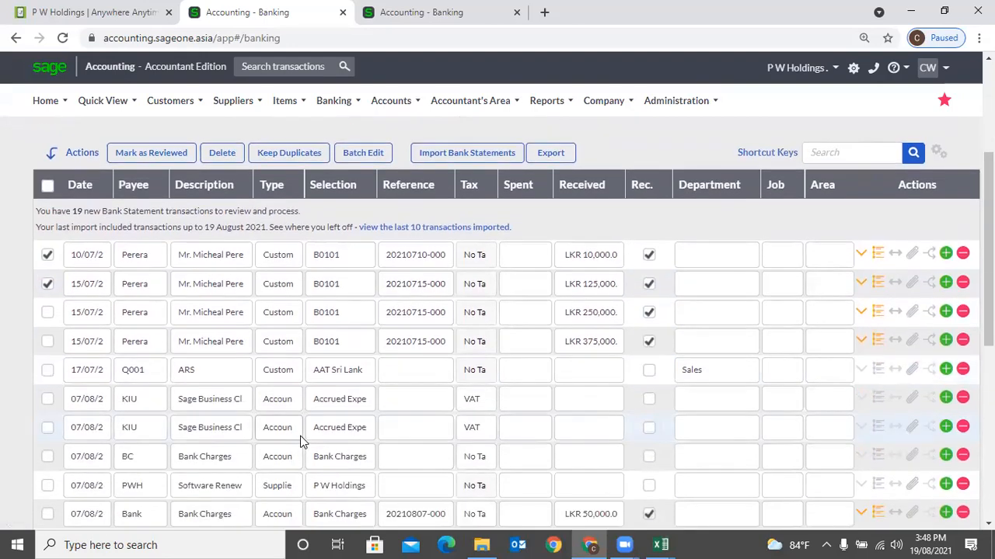
pyautogui.scroll(1, 302, 442)
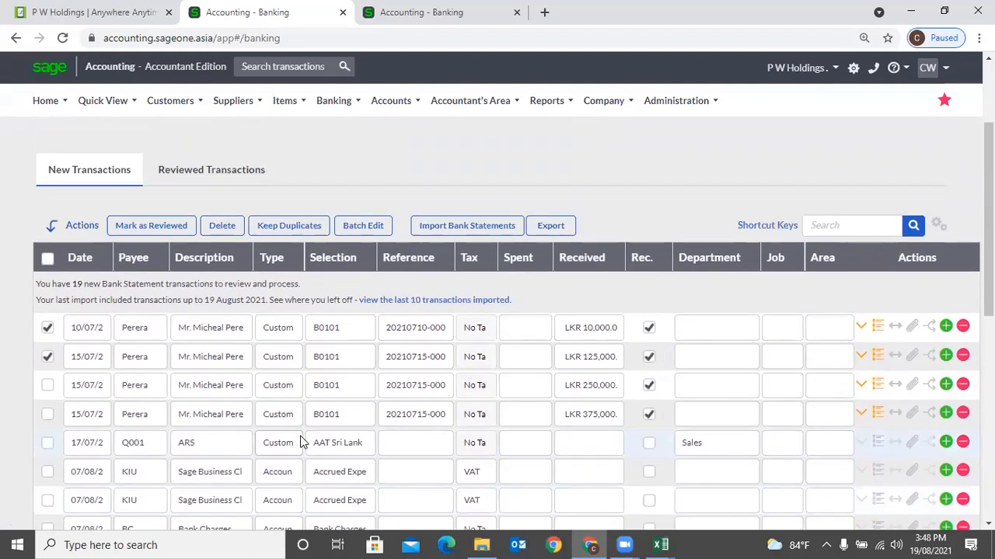
pyautogui.click(48, 386)
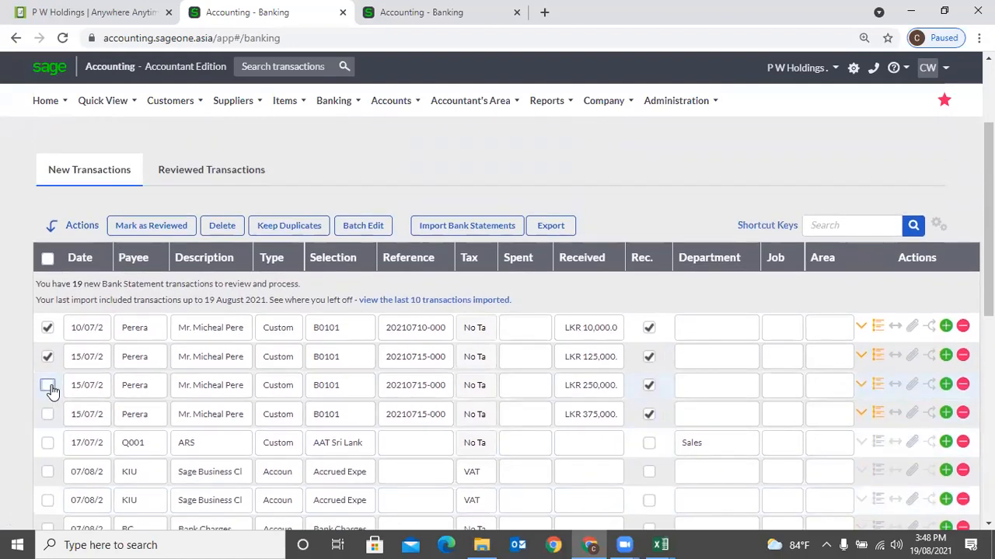
pyautogui.click(47, 416)
pyautogui.click(47, 445)
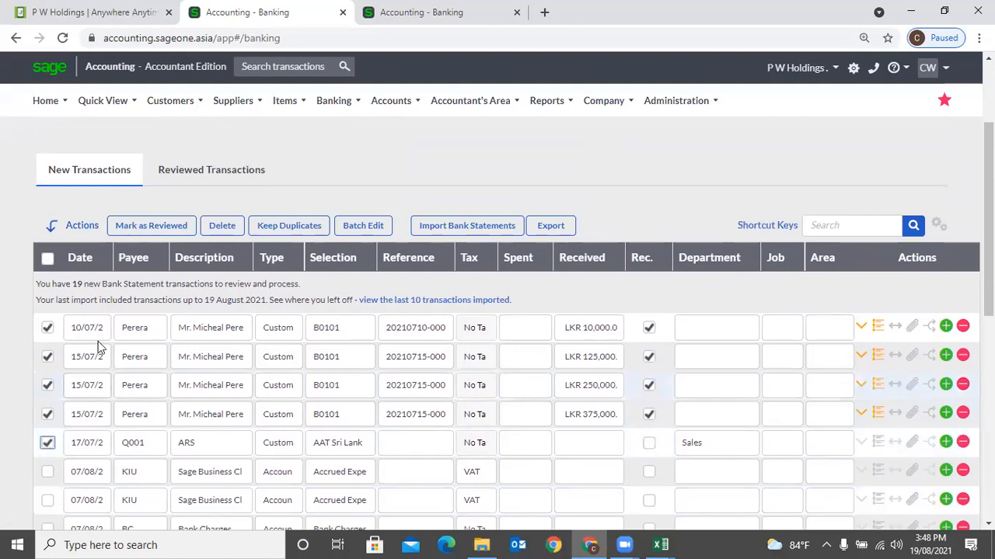
pyautogui.click(156, 230)
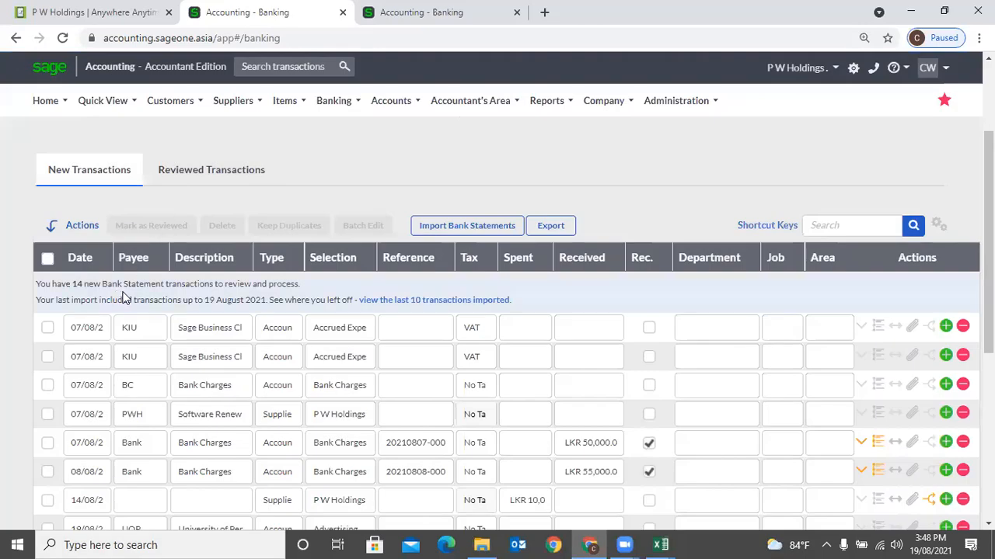
pyautogui.scroll(-3, 123, 298)
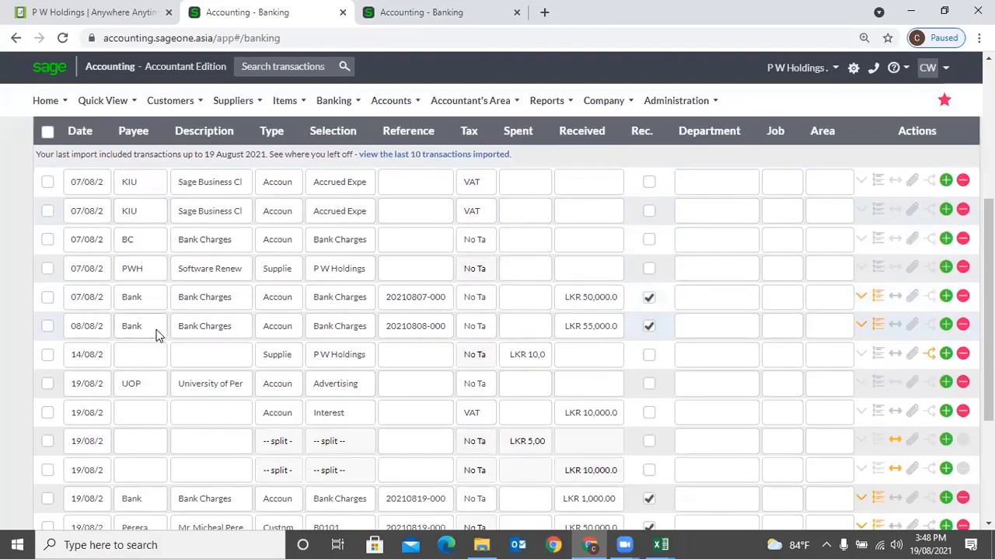
# - Batch edit the two KIU rows and the BC bank charges row to reference 12345
pyautogui.scroll(3, 155, 334)
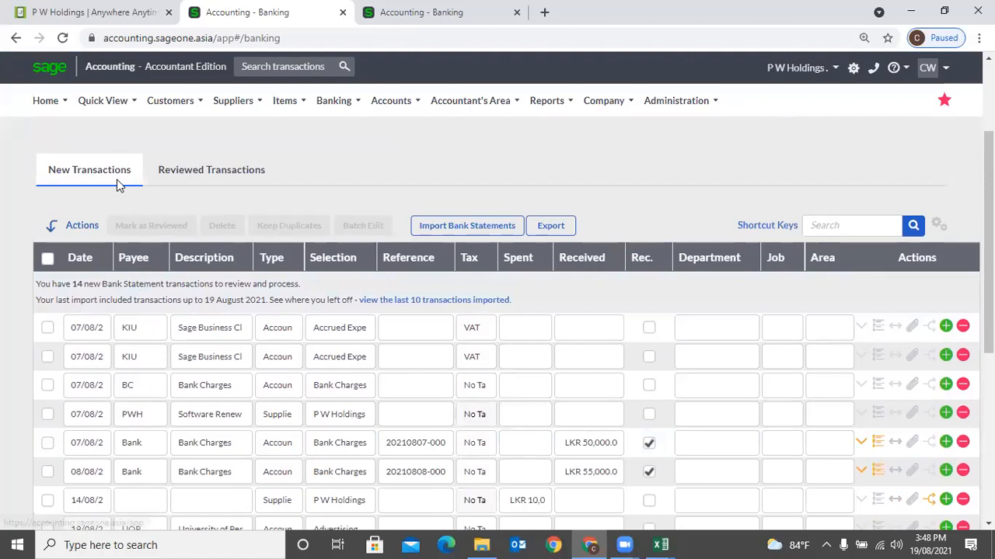
pyautogui.click(48, 327)
pyautogui.click(48, 357)
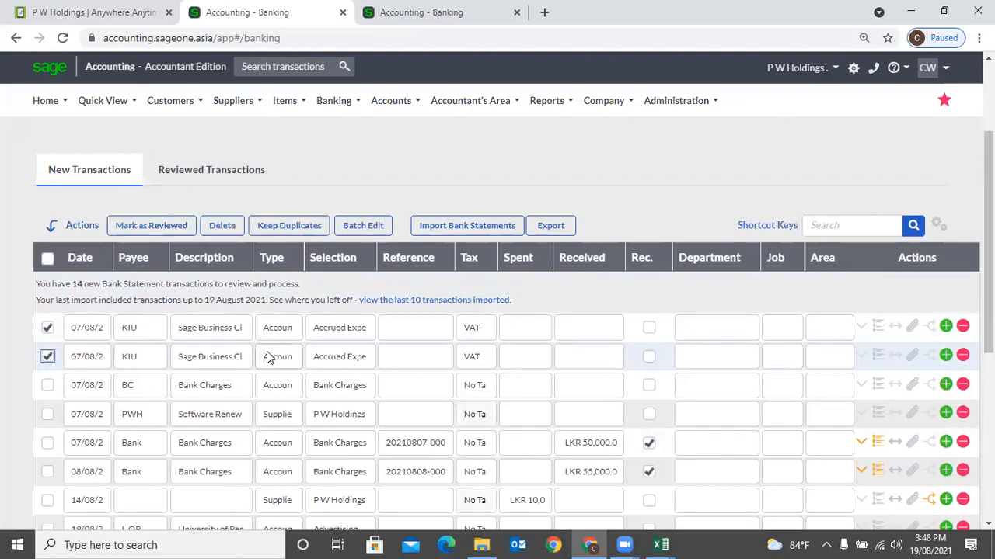
pyautogui.click(47, 386)
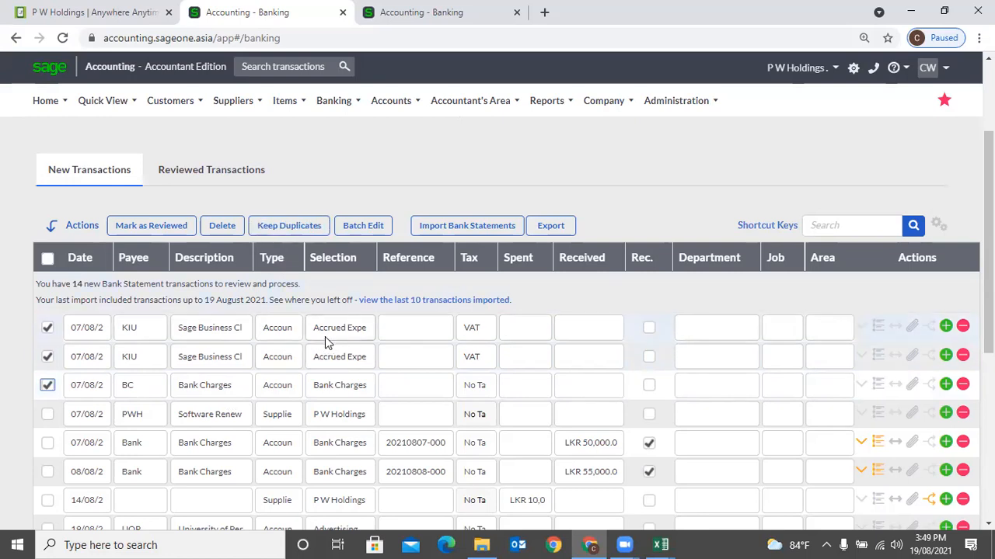
pyautogui.click(362, 227)
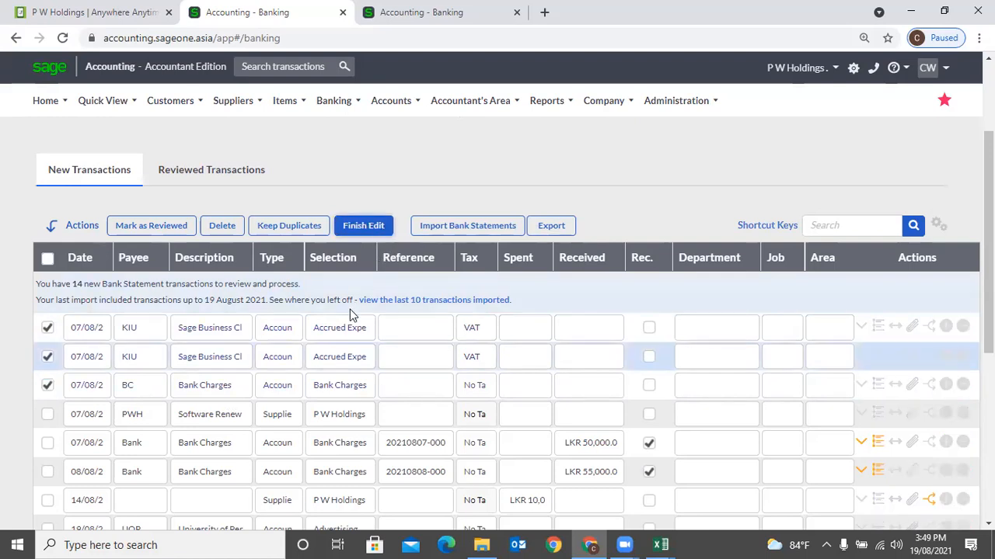
pyautogui.click(418, 329)
pyautogui.write('123')
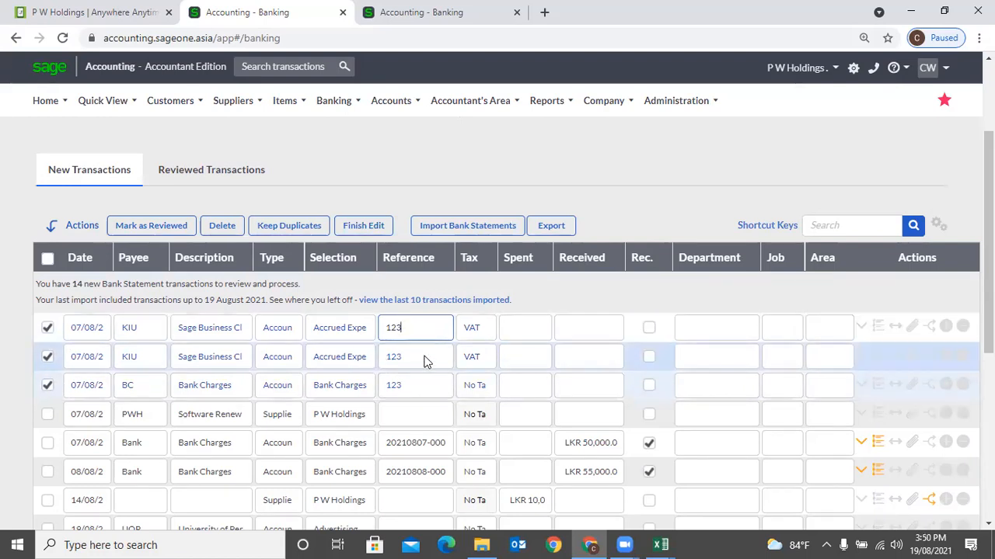
pyautogui.write('45')
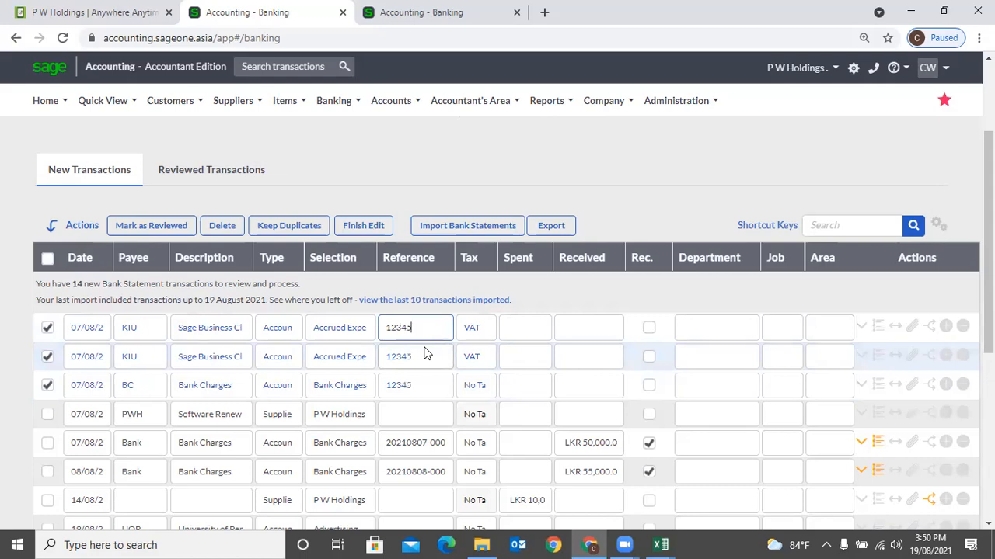
pyautogui.click(359, 227)
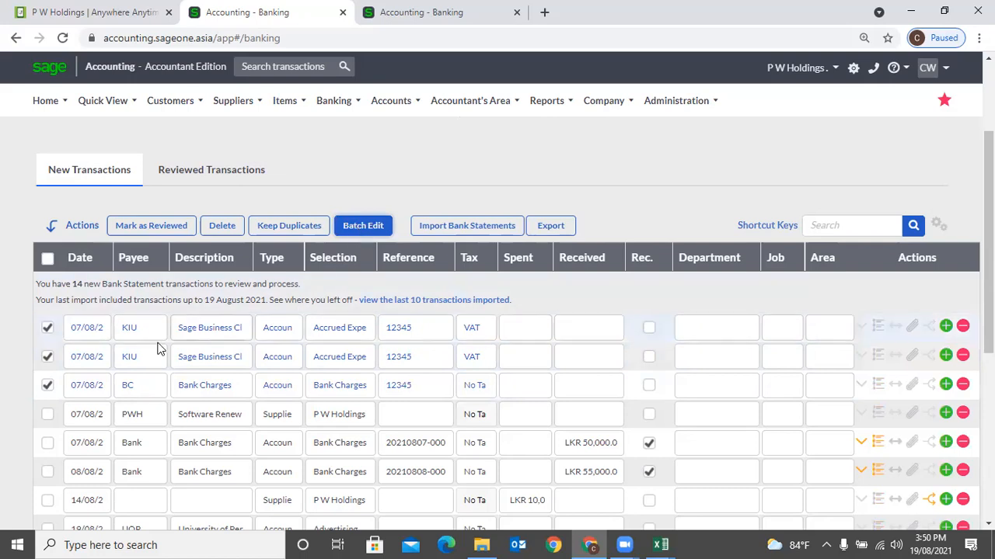
pyautogui.click(358, 227)
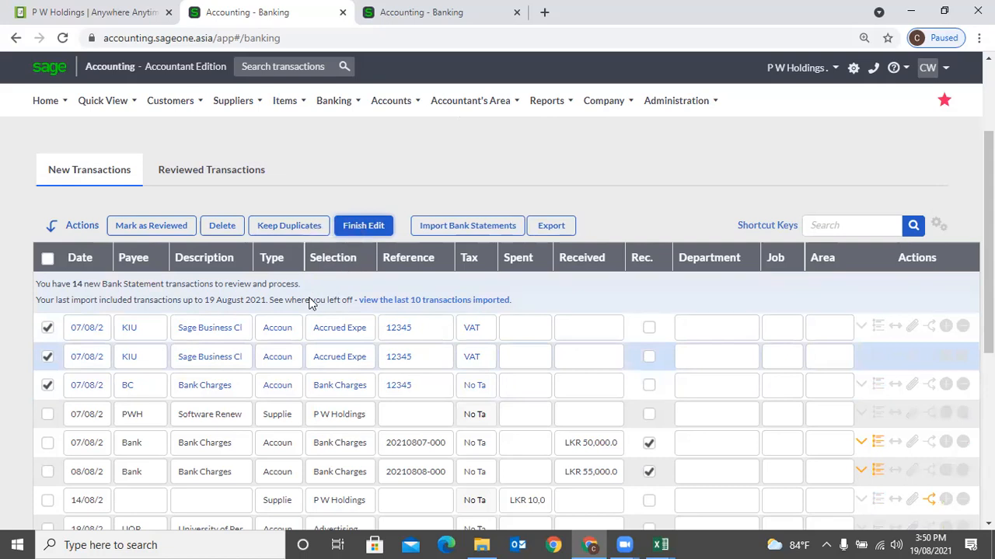
# - Set the checked rows' type to Customer and assign Accounting Software (Pvt) Ltd
pyautogui.click(287, 330)
pyautogui.click(289, 328)
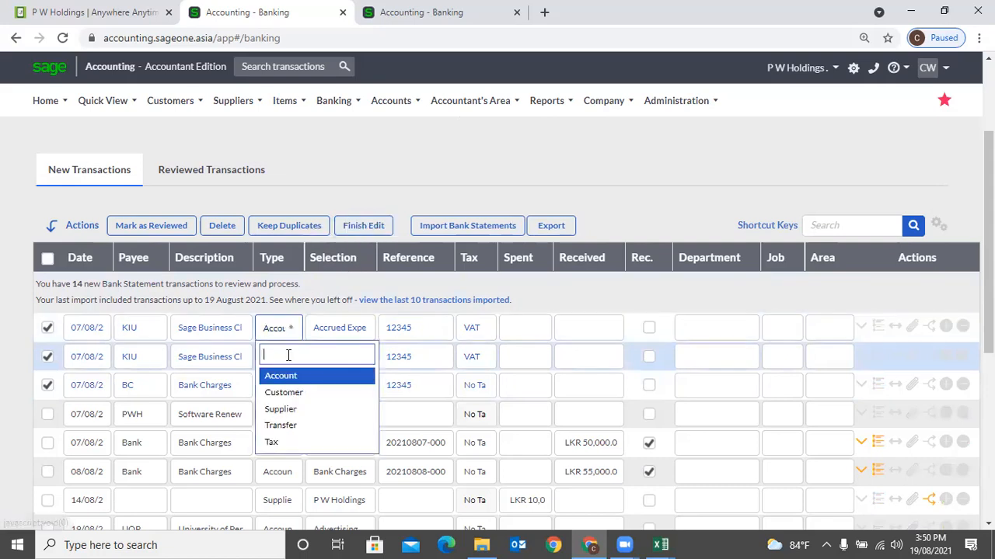
pyautogui.click(288, 395)
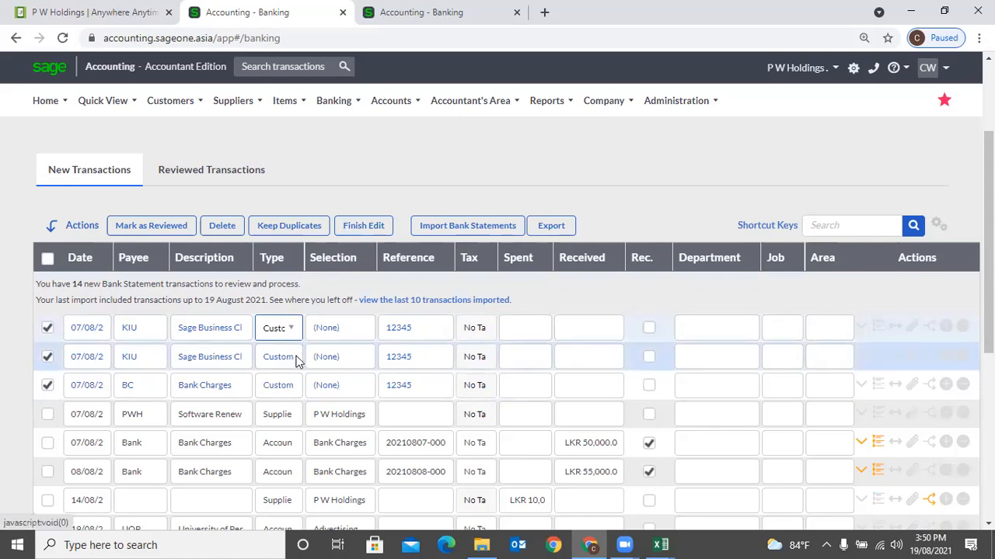
pyautogui.click(339, 329)
pyautogui.click(339, 329)
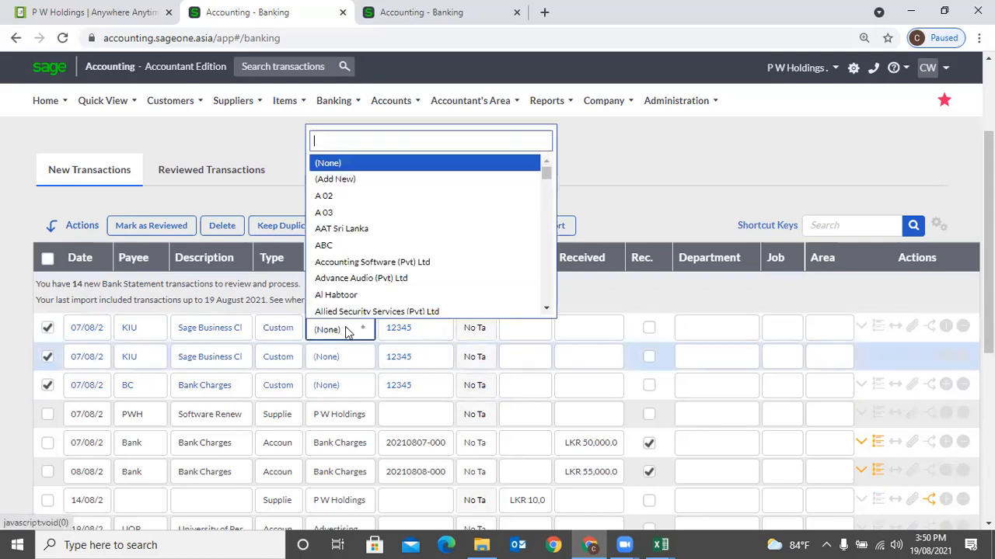
pyautogui.click(362, 261)
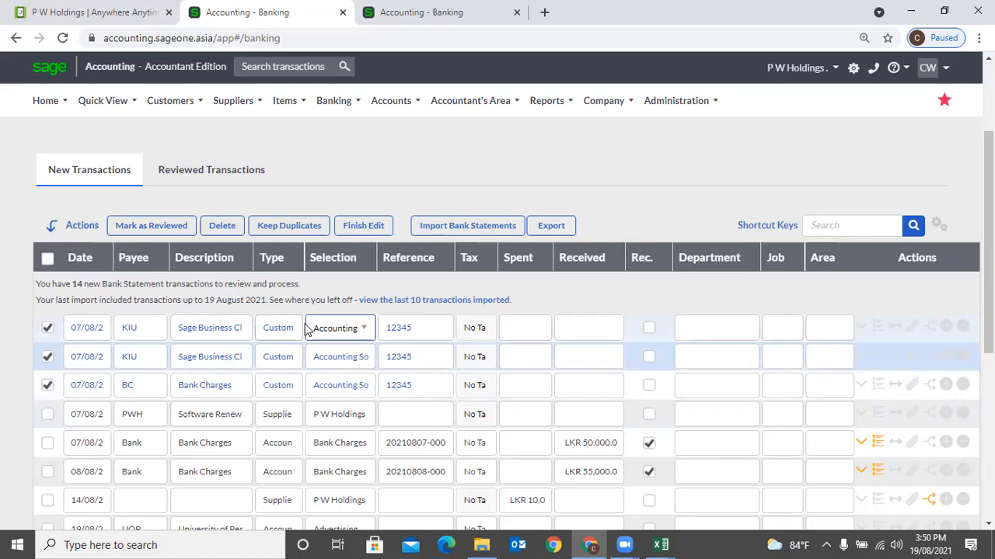
# - Finish the batch edit to apply the changes and untick the first KIU row
pyautogui.click(372, 235)
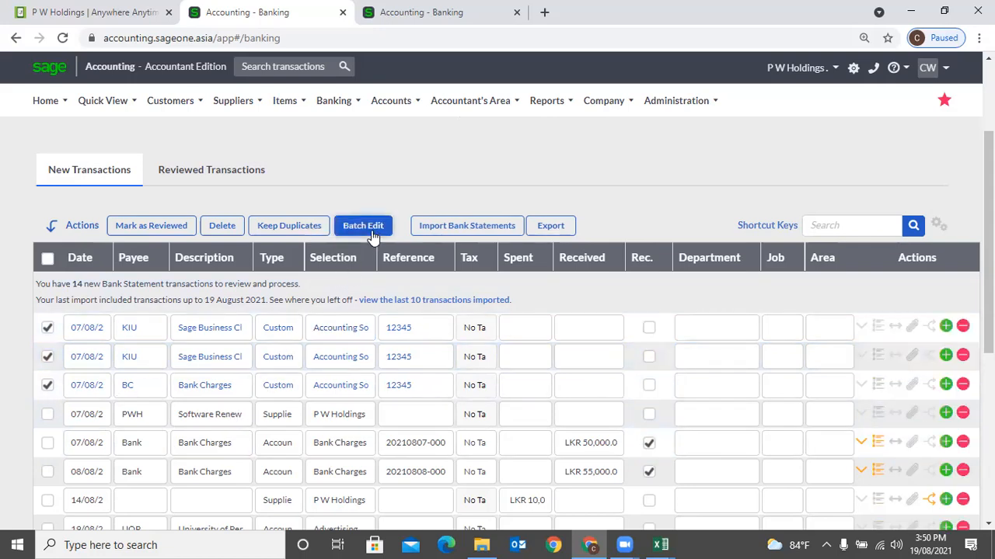
pyautogui.click(372, 236)
pyautogui.click(372, 235)
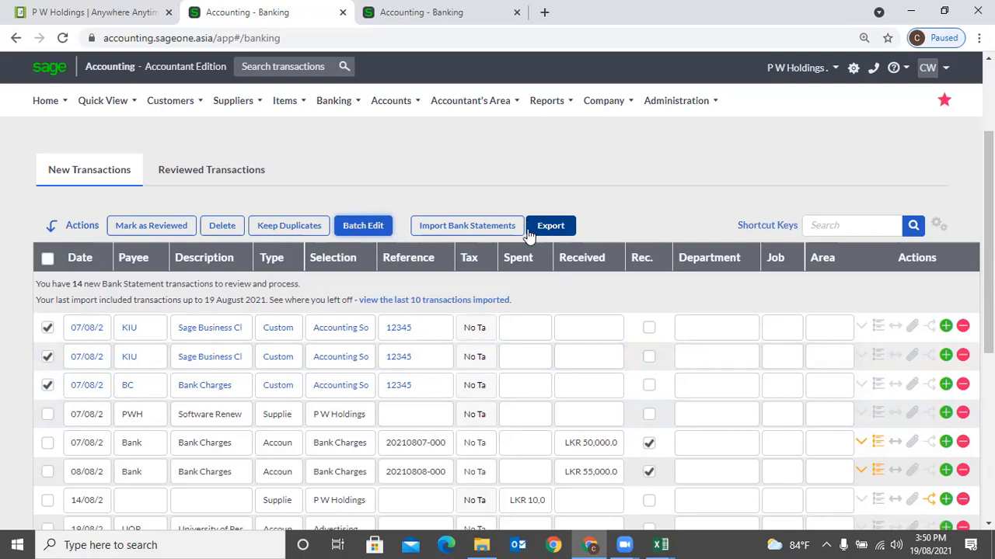
pyautogui.click(48, 327)
# - Untick the remaining KIU and BC rows and try sorting by payee and by date
pyautogui.click(48, 356)
pyautogui.click(47, 384)
pyautogui.click(136, 267)
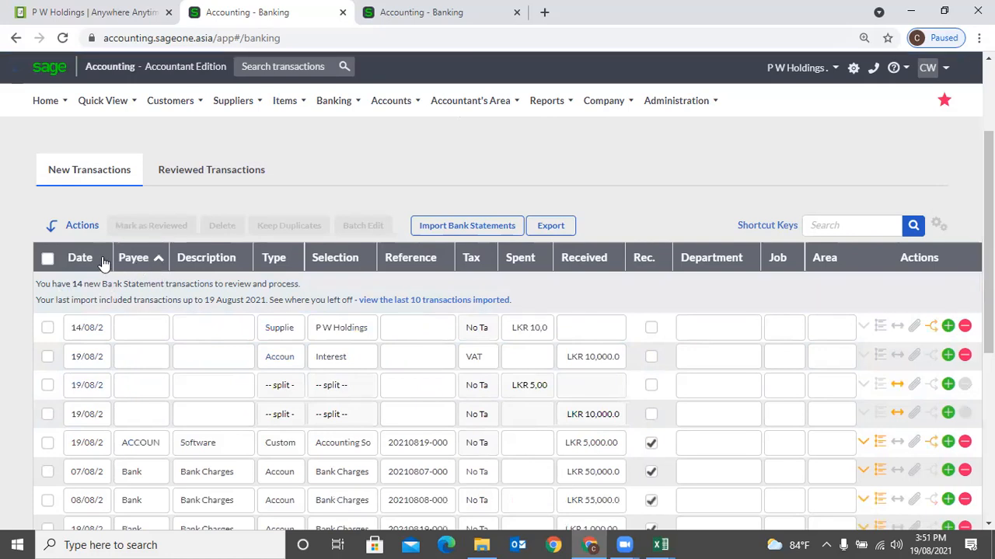
pyautogui.click(103, 263)
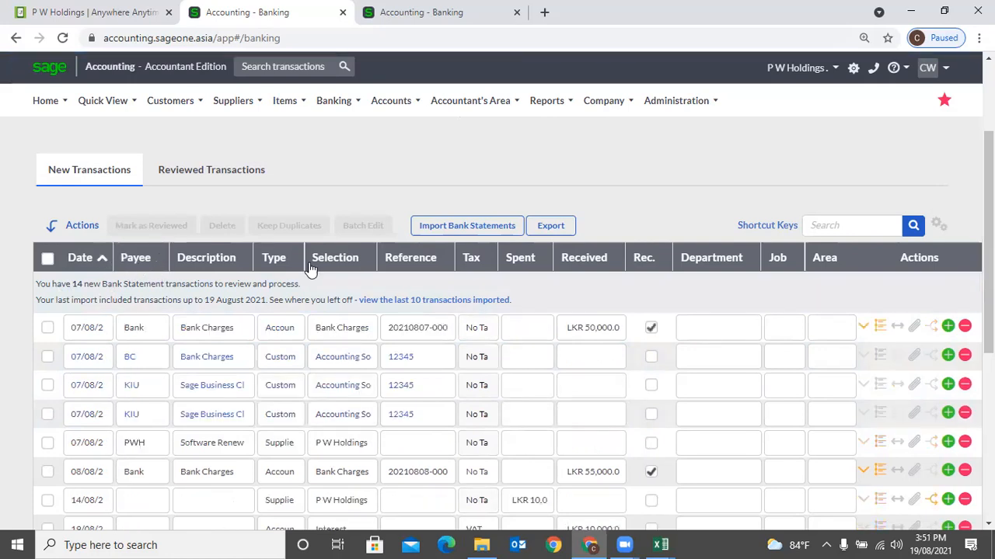
pyautogui.click(101, 263)
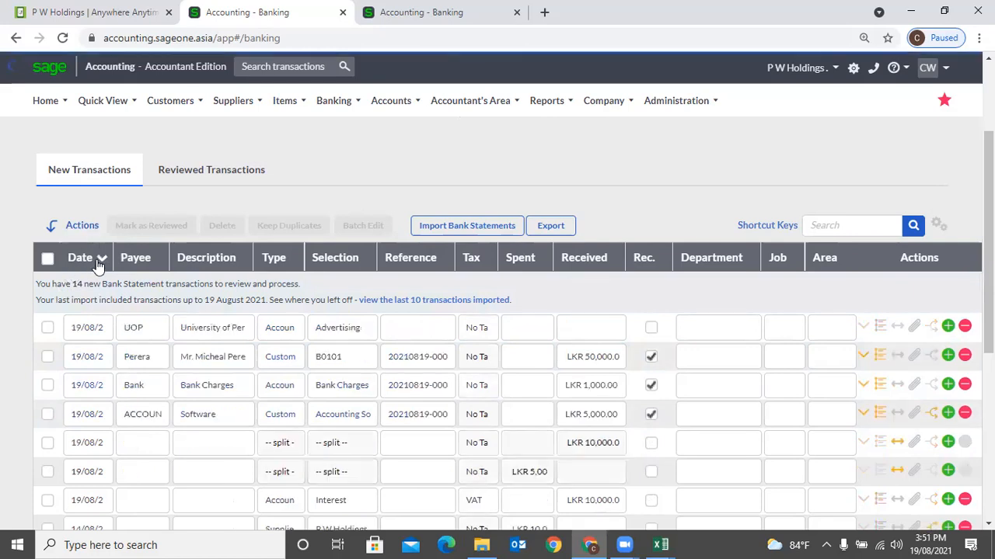
pyautogui.click(89, 265)
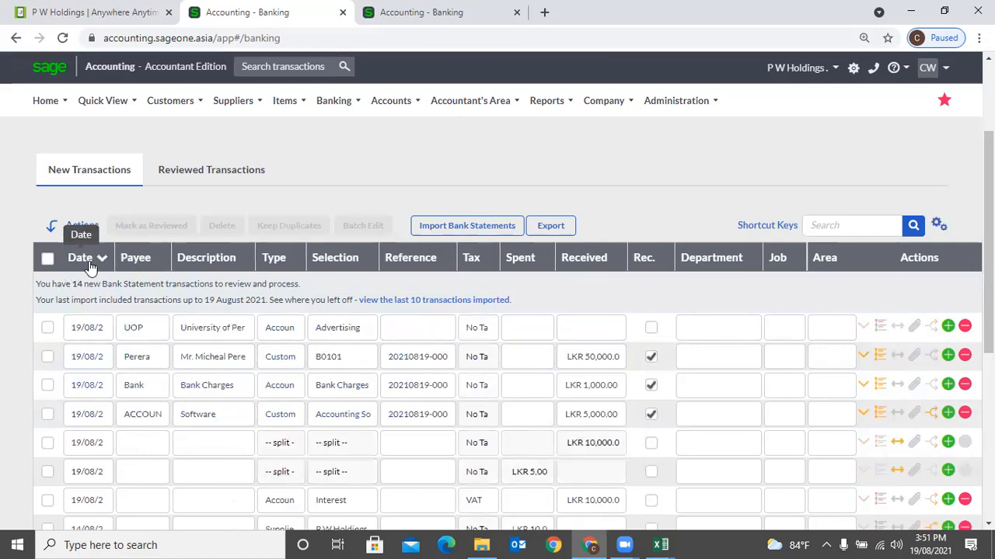
pyautogui.click(89, 264)
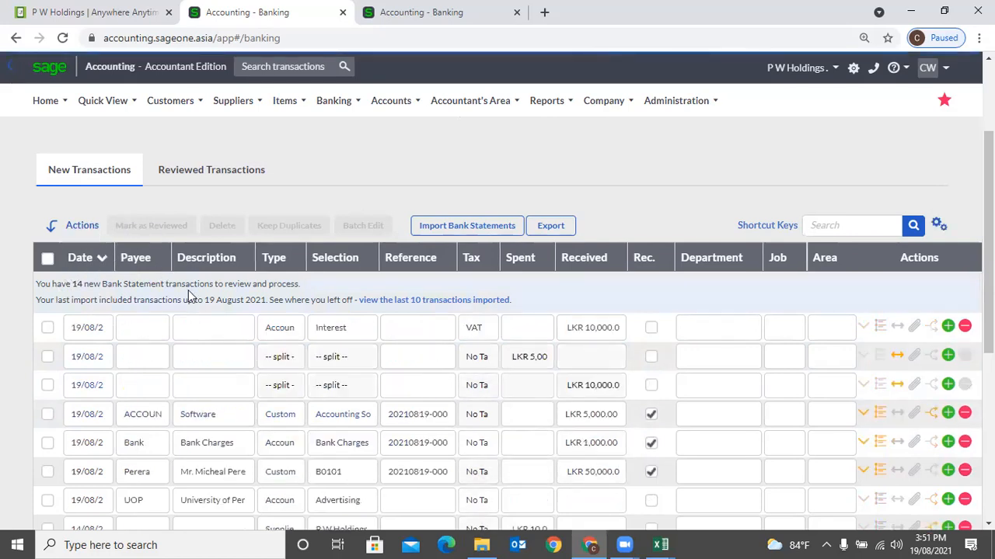
# - Sort the new transactions by amount received, largest first
pyautogui.click(600, 261)
pyautogui.click(601, 261)
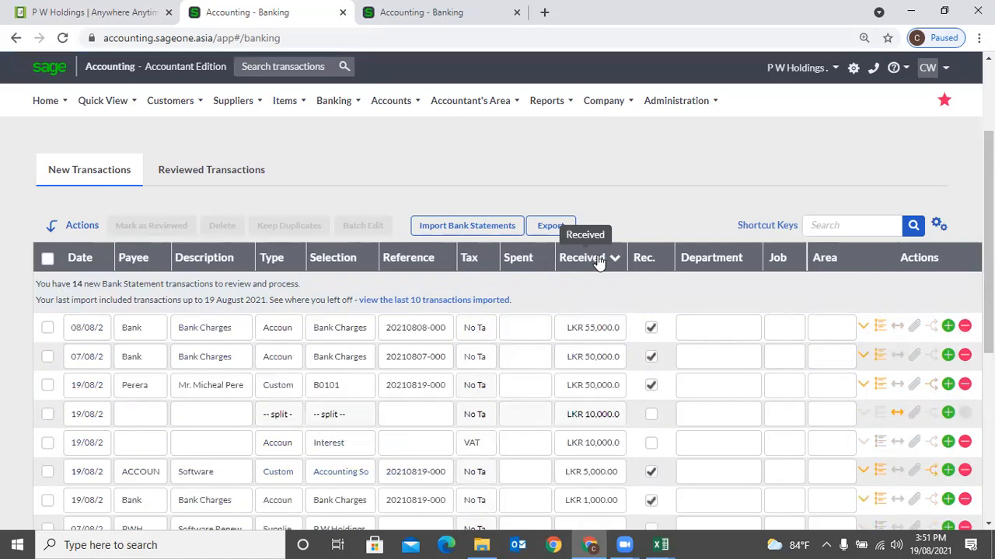
pyautogui.scroll(-3, 594, 257)
pyautogui.scroll(-3, 595, 257)
pyautogui.scroll(10, 591, 245)
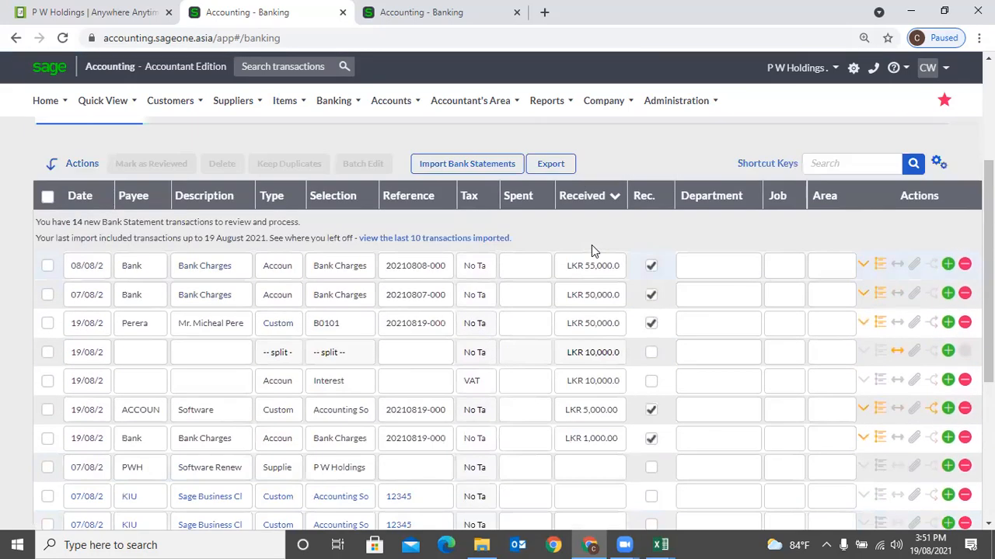
pyautogui.click(350, 103)
pyautogui.moveTo(357, 183)
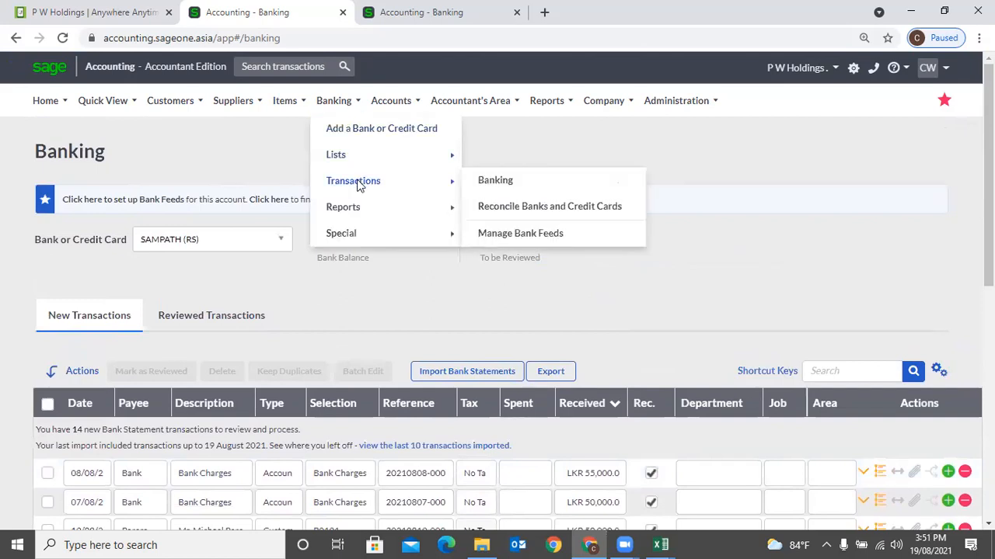
# - Open Reconcile Banks and Credit Cards, leave the banking page, and enter 100000 as statement balance
pyautogui.click(594, 207)
pyautogui.click(566, 119)
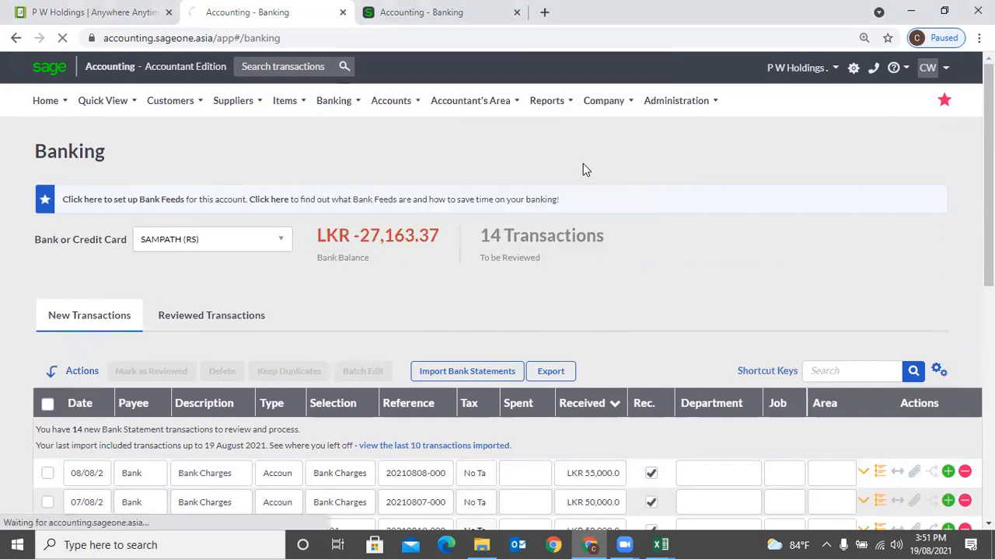
pyautogui.moveTo(348, 112)
pyautogui.moveTo(358, 186)
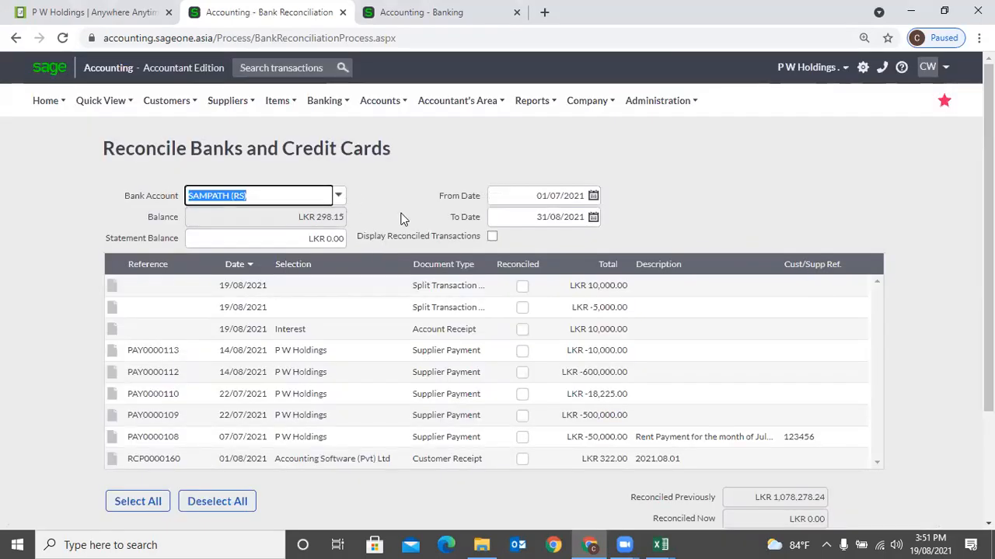
pyautogui.click(281, 239)
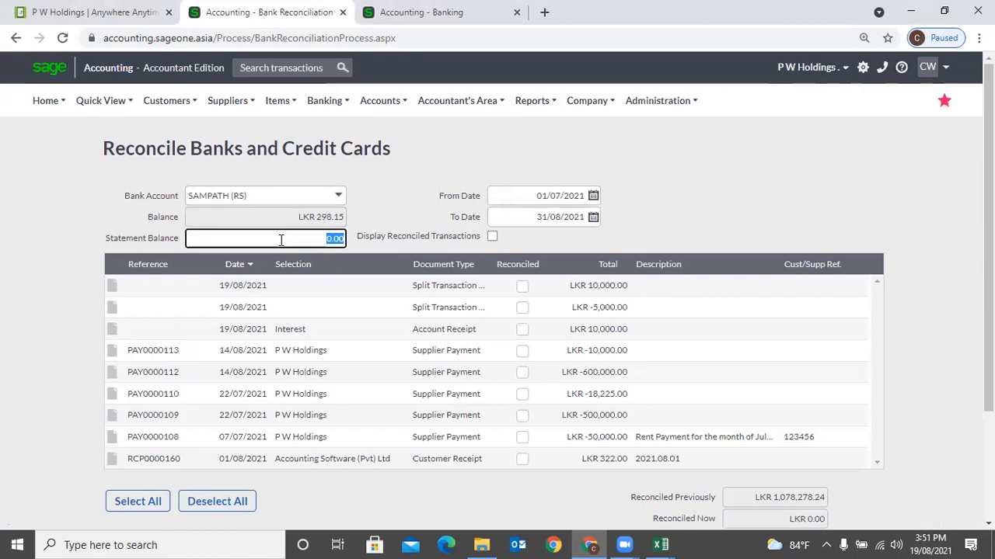
pyautogui.write('100000')
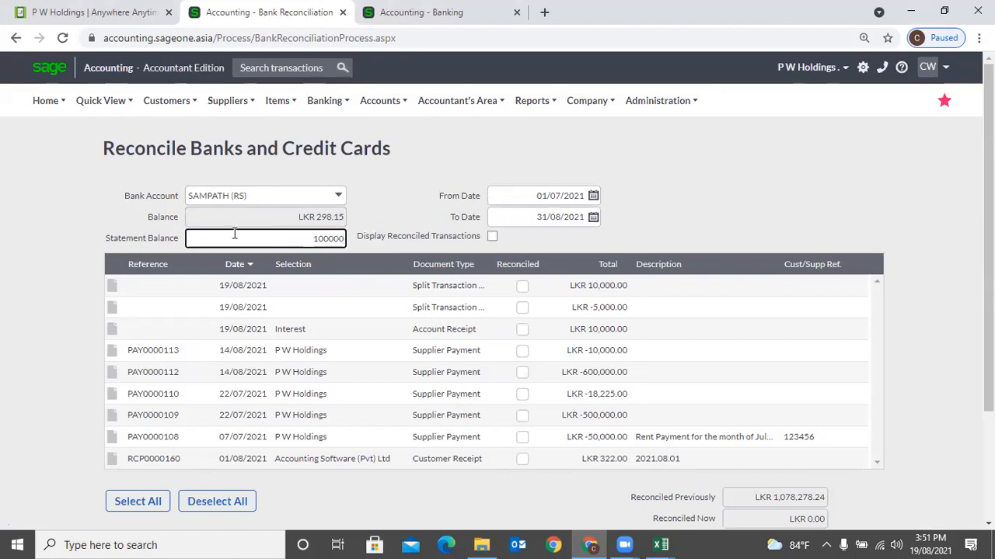
pyautogui.click(690, 199)
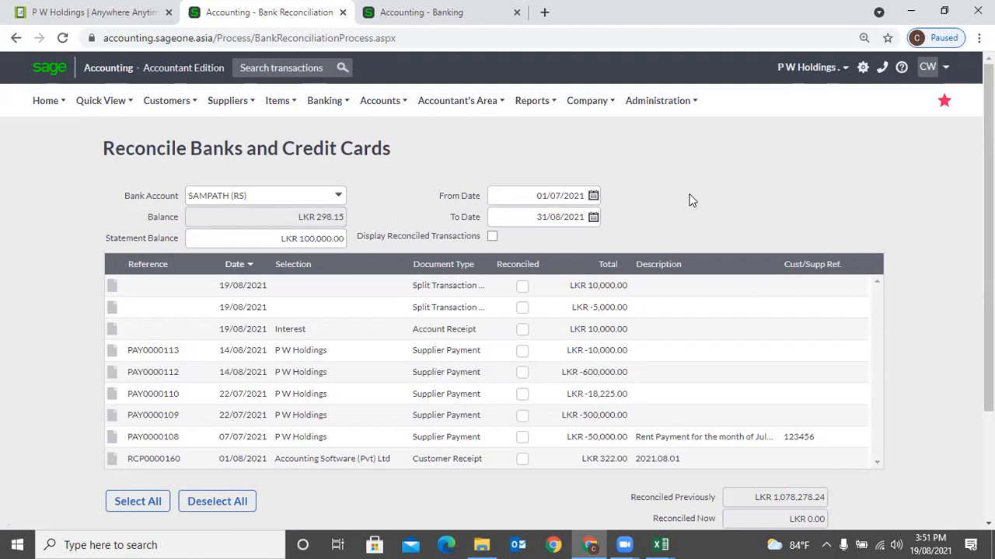
# - Set the reconciliation To Date to 31 July 2021 and confirm reloading the list
pyautogui.click(594, 218)
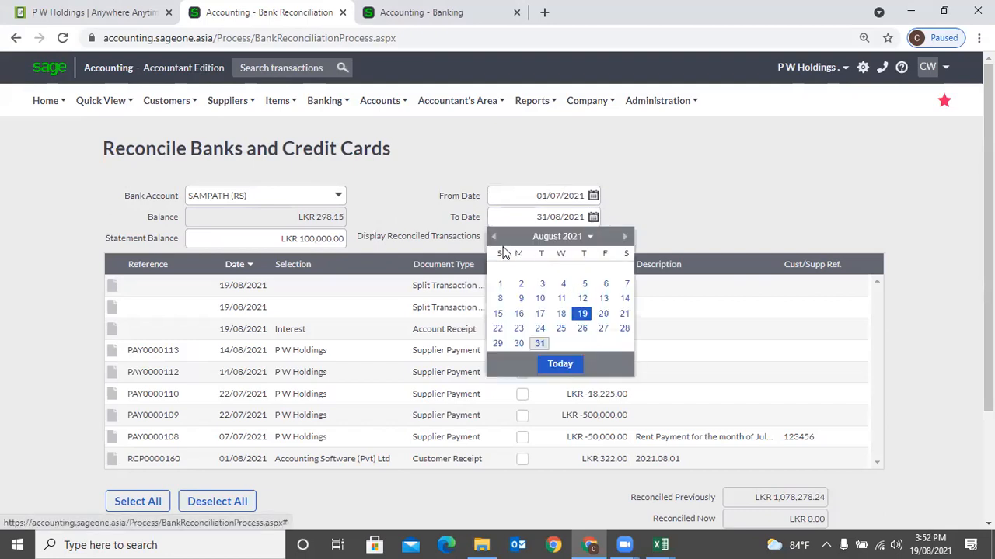
pyautogui.click(492, 236)
pyautogui.click(618, 332)
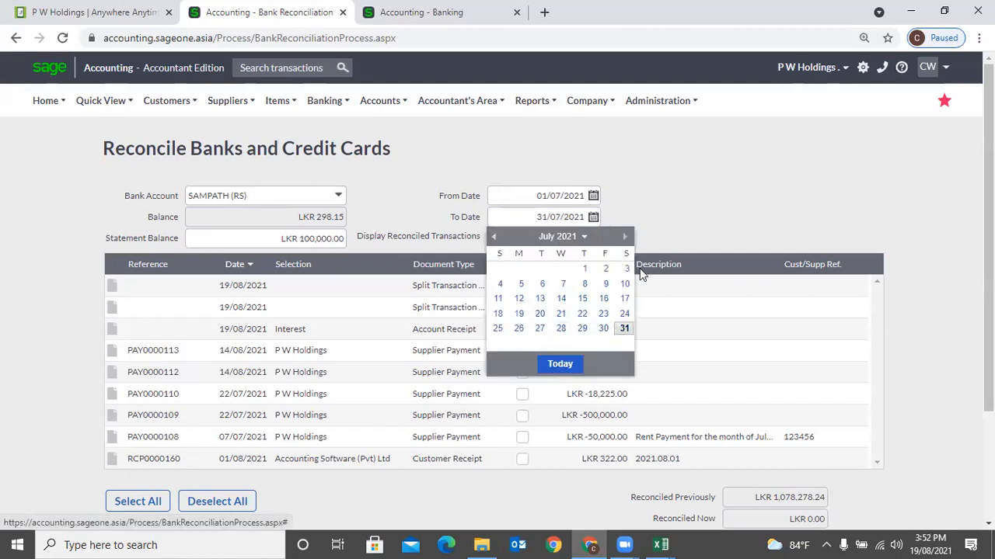
pyautogui.click(464, 315)
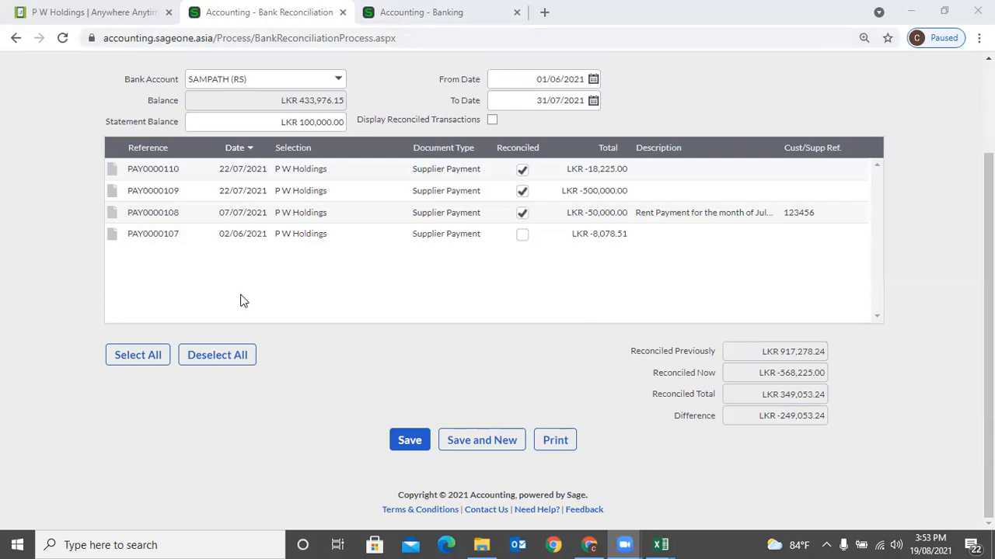
# - Turn on Display Reconciled Transactions, confirming the reload, so reconciled June–July receipts appear
pyautogui.click(336, 266)
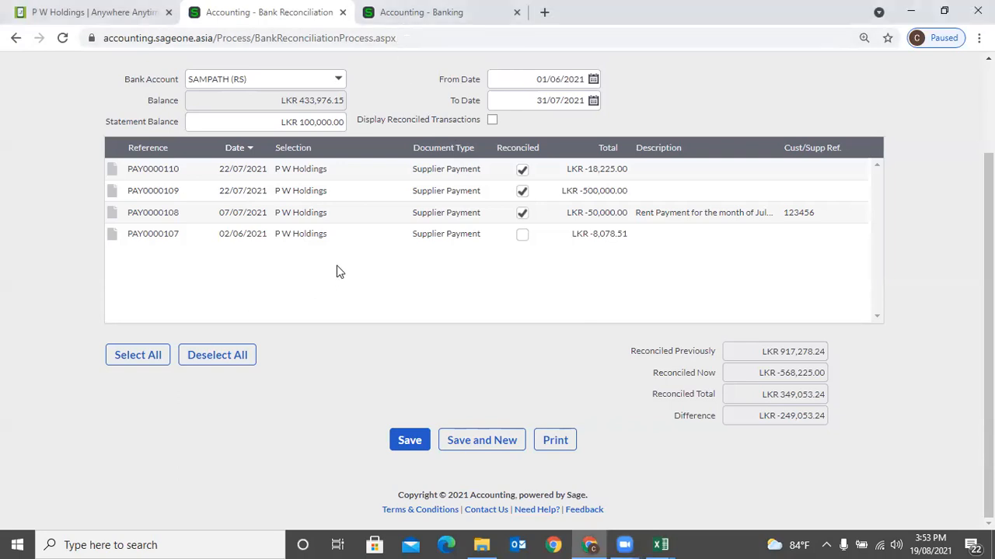
pyautogui.click(491, 121)
pyautogui.click(468, 317)
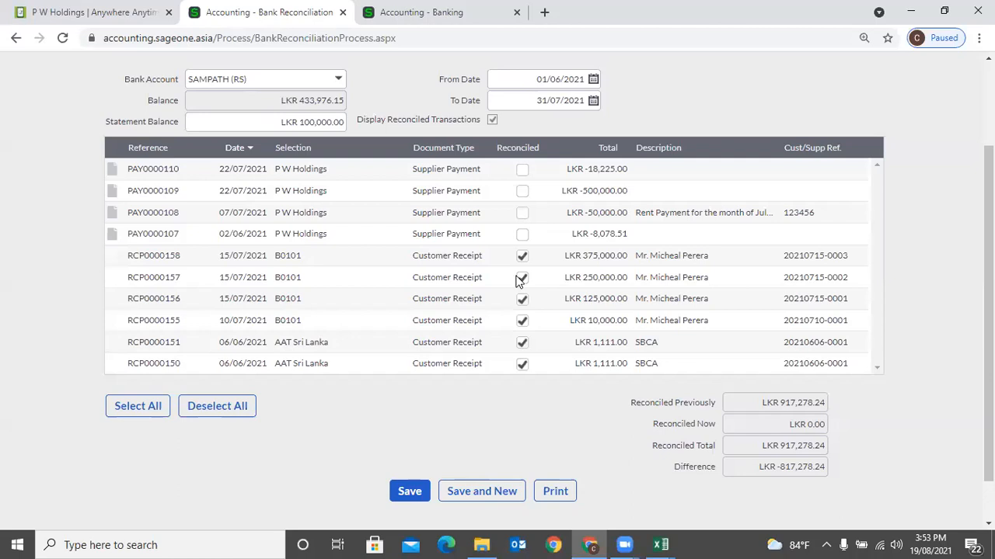
pyautogui.click(491, 122)
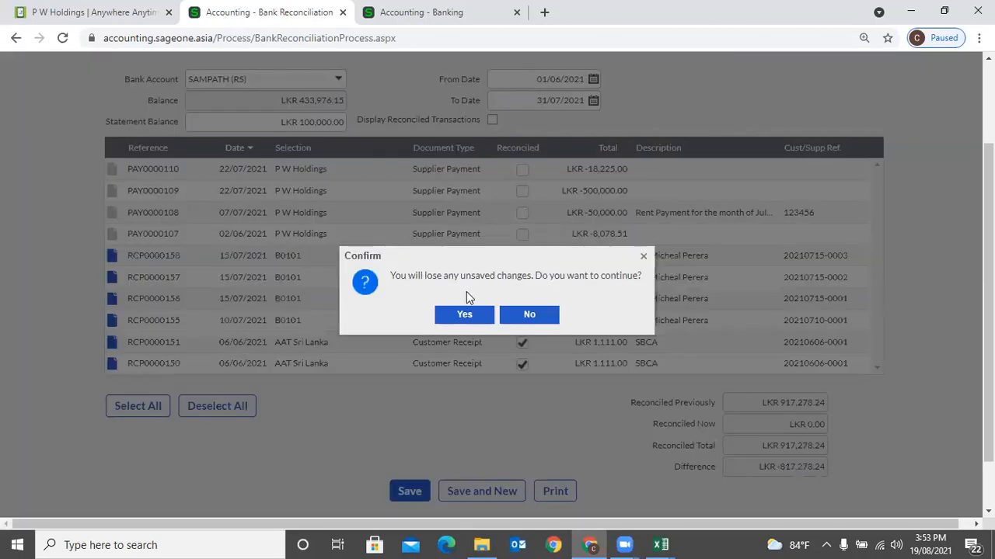
pyautogui.click(469, 312)
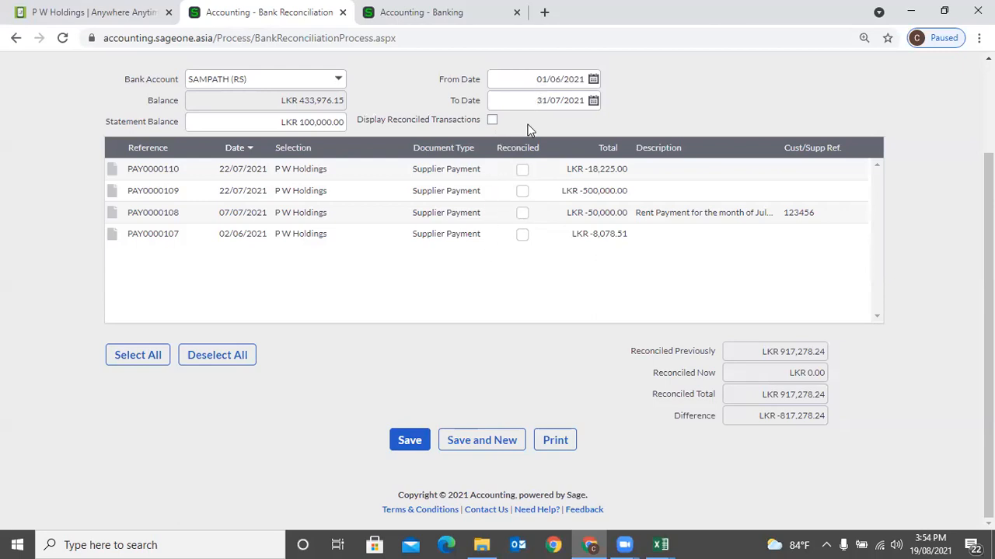
pyautogui.click(492, 120)
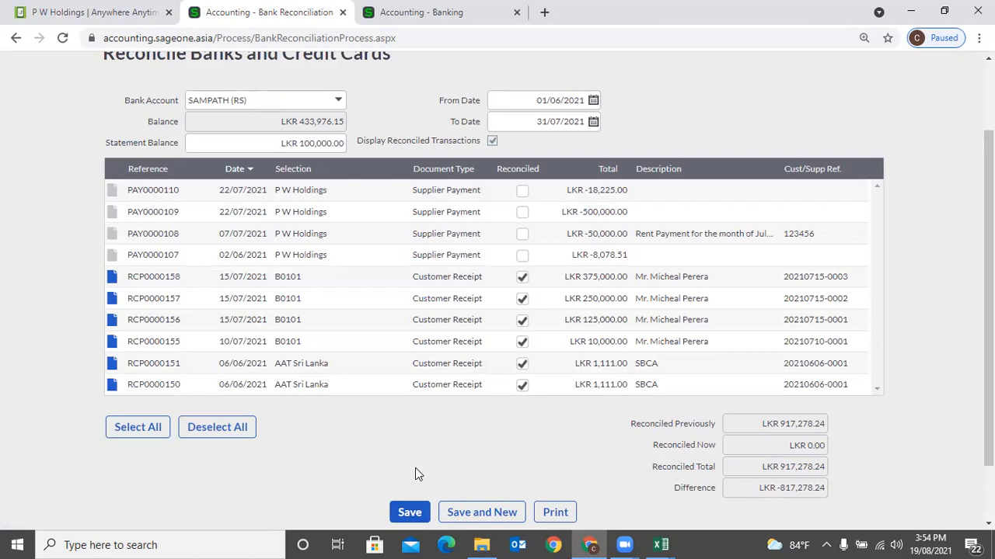
pyautogui.scroll(2, 415, 472)
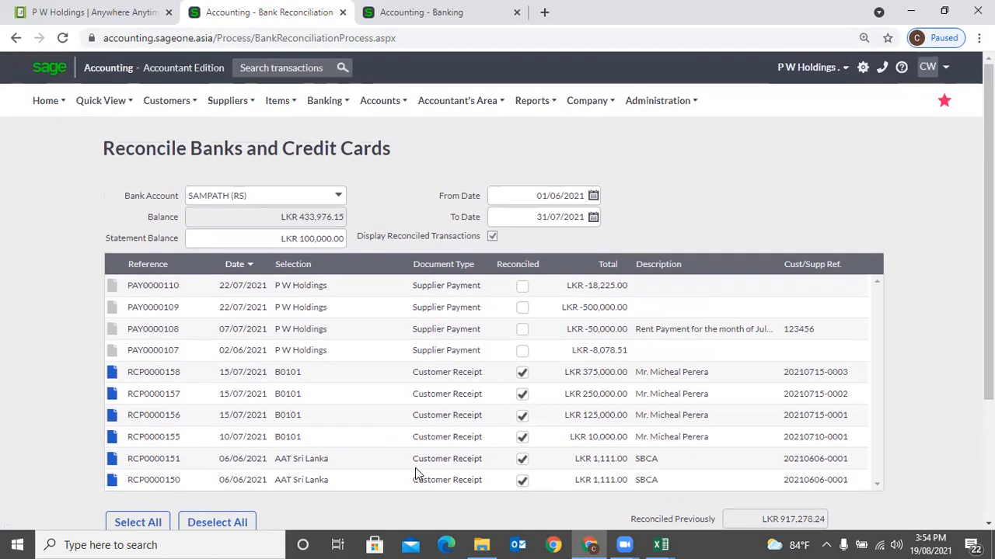
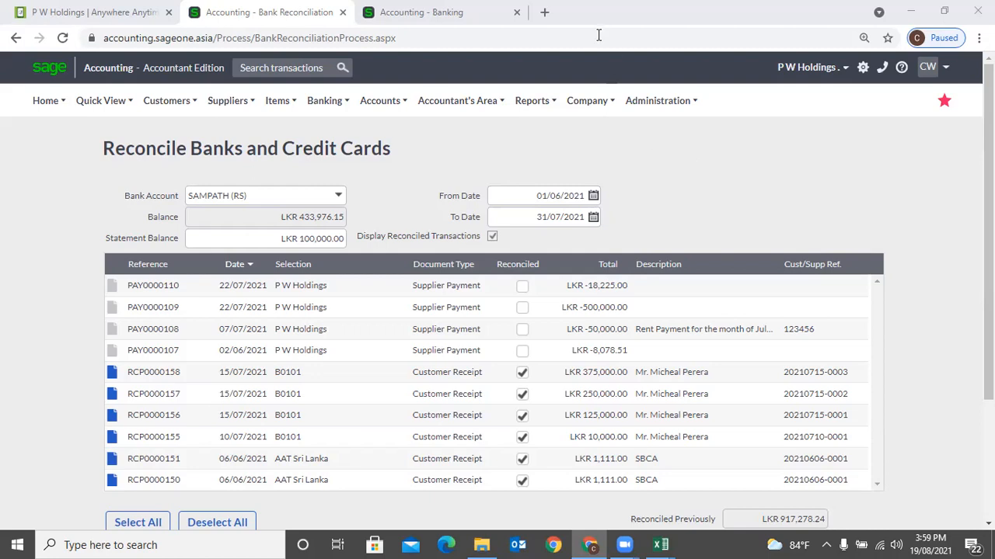
# - Glance at the Banking menu and scroll through the SAMPATH (RS) reconciliation's reconciled receipts
pyautogui.click(324, 101)
pyautogui.moveTo(326, 153)
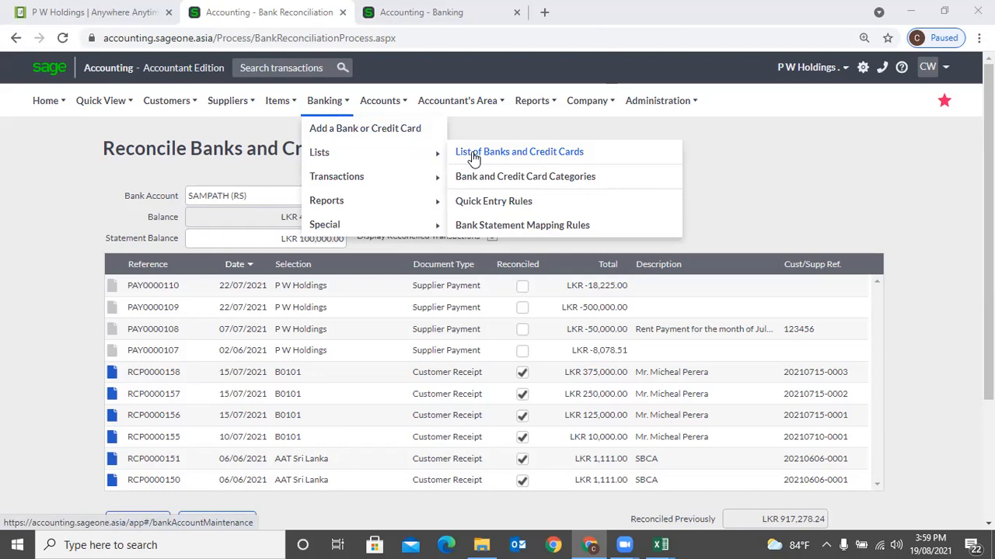
pyautogui.click(54, 243)
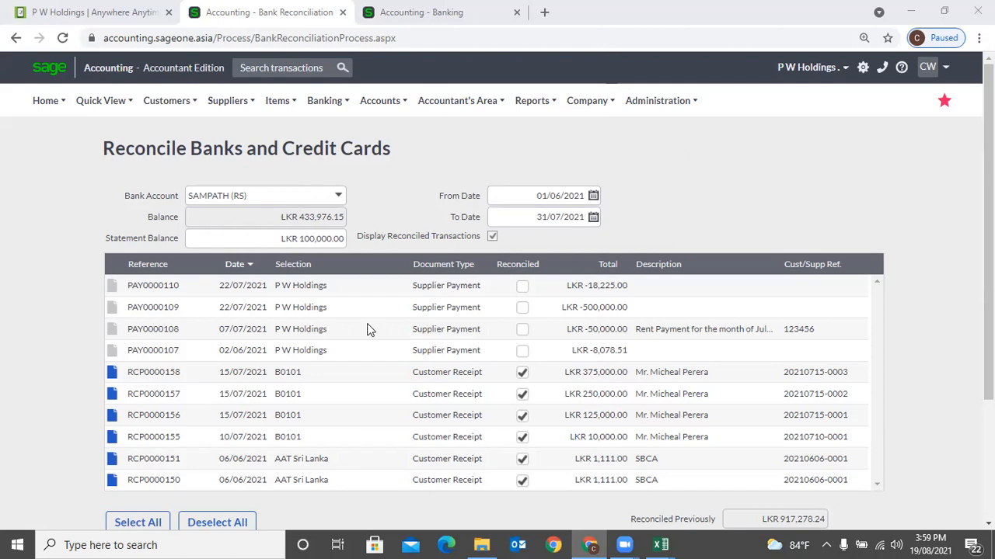
pyautogui.scroll(-3, 370, 337)
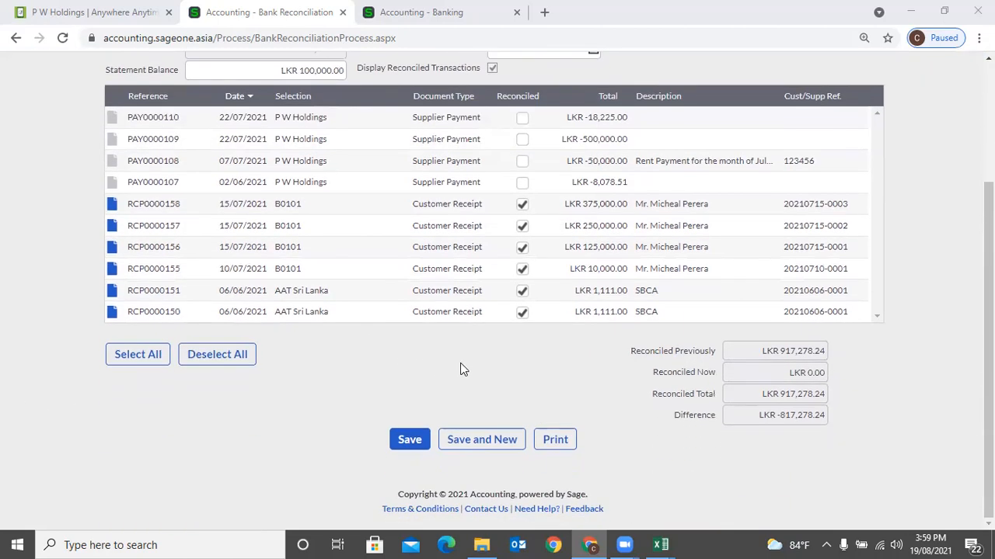
pyautogui.scroll(1, 460, 370)
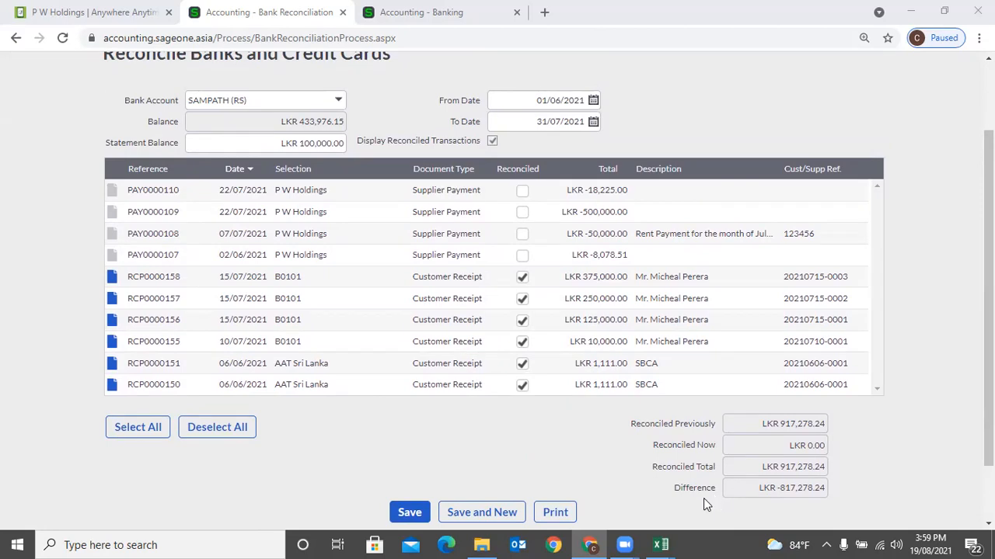
pyautogui.scroll(2, 703, 498)
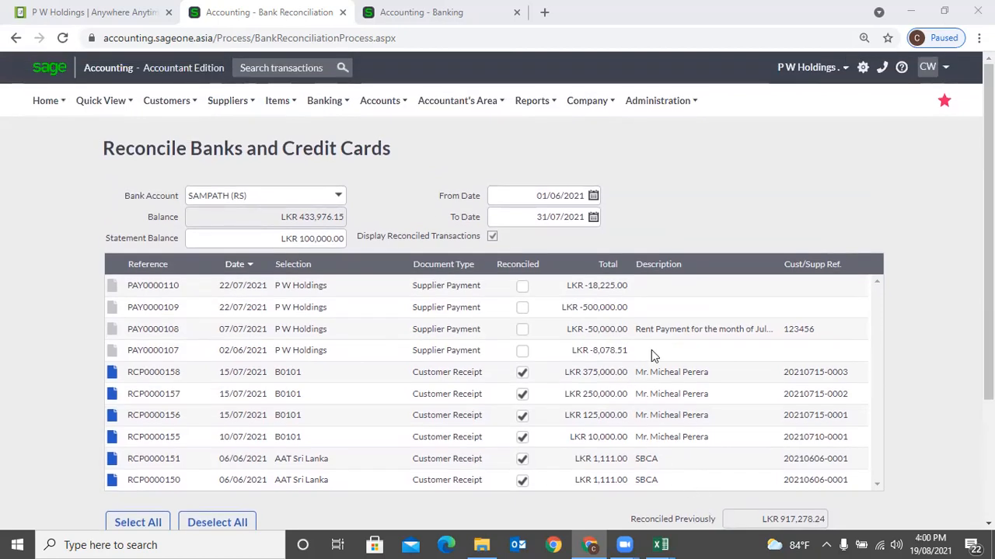
# - Go to Banking > Transactions > Manage Bank Feeds
pyautogui.moveTo(332, 111)
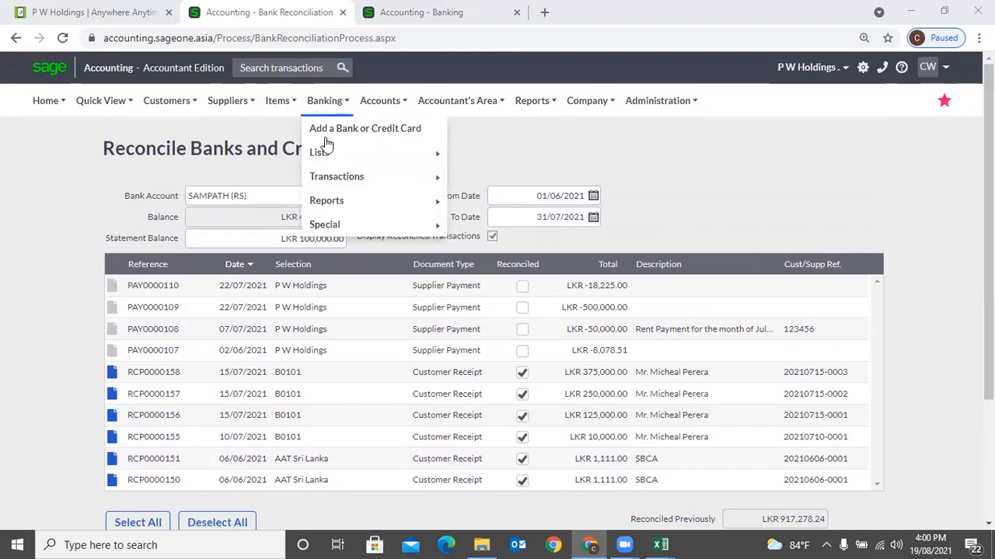
pyautogui.moveTo(336, 179)
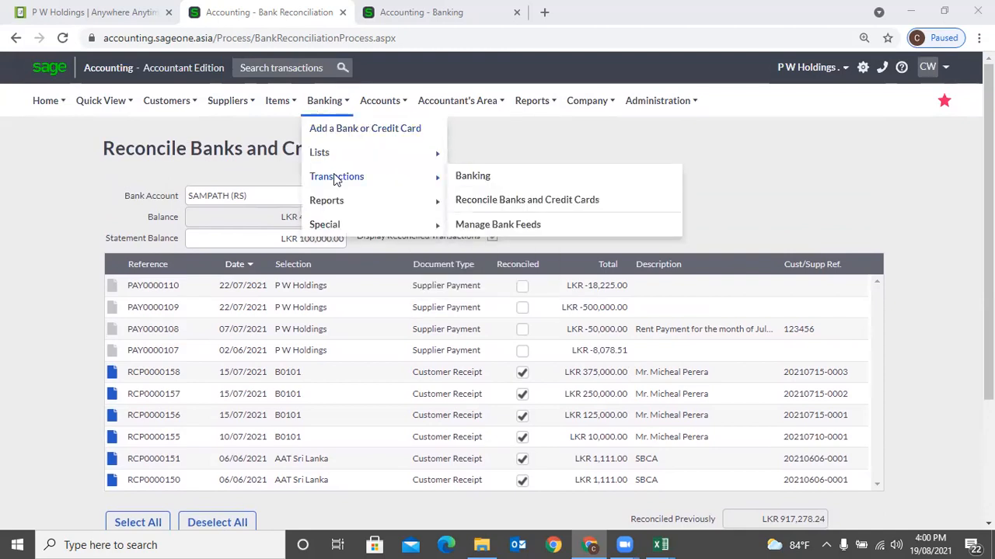
pyautogui.click(499, 224)
# - Confirm leaving the reconciliation and open the List of Banks and Credit Cards report
pyautogui.click(568, 120)
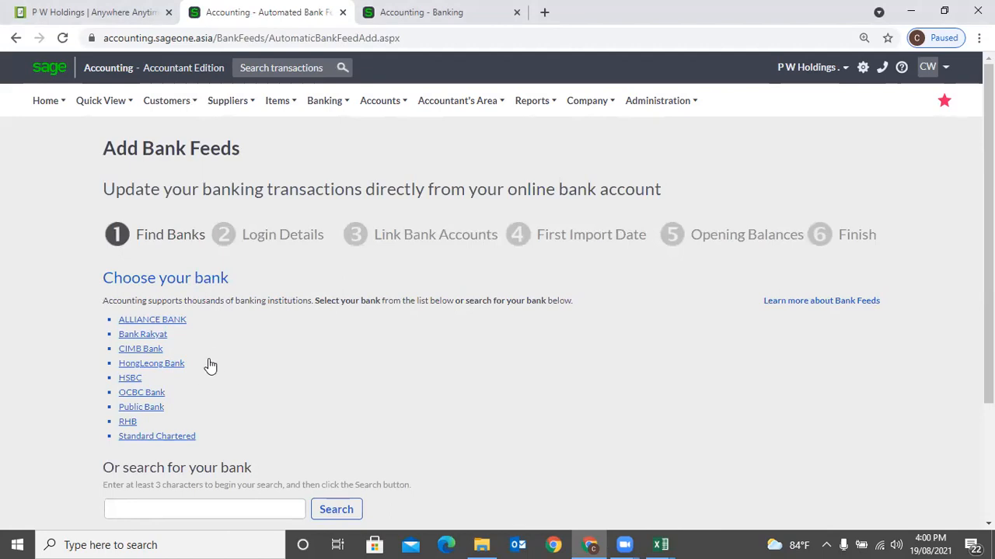
pyautogui.moveTo(324, 102)
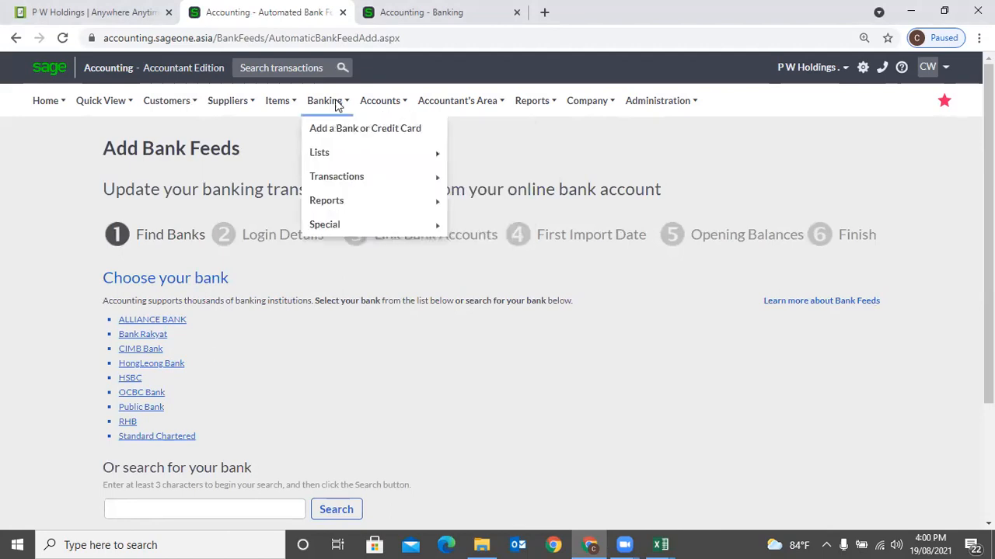
pyautogui.moveTo(340, 196)
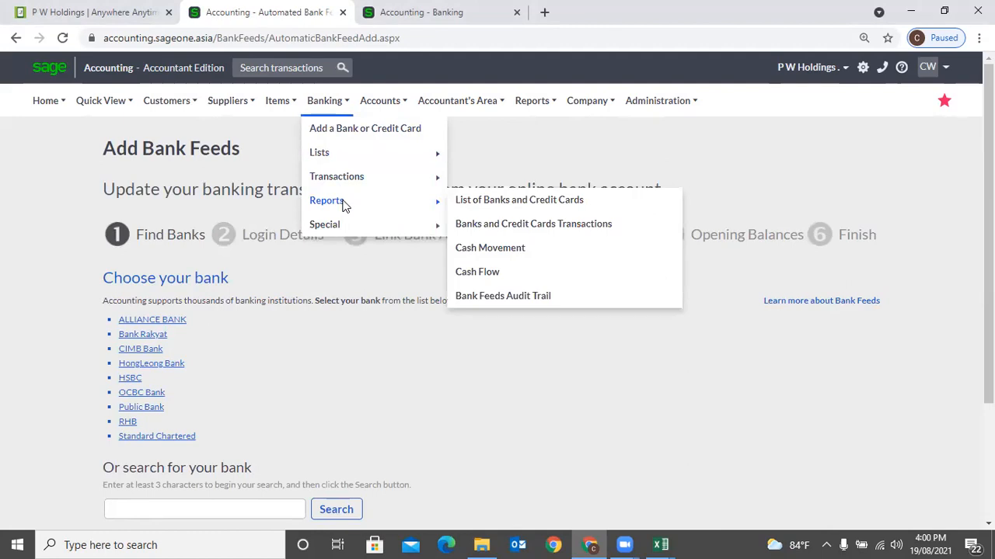
pyautogui.click(579, 202)
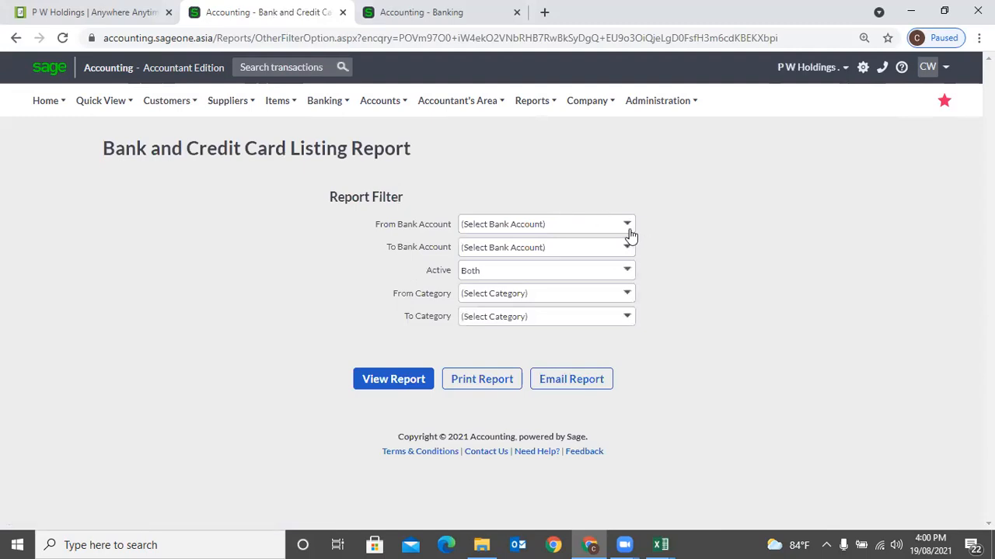
# - View the Bank and Credit Card Listing report, then bring up the Banks and Credit Cards Transactions report filters
pyautogui.click(400, 377)
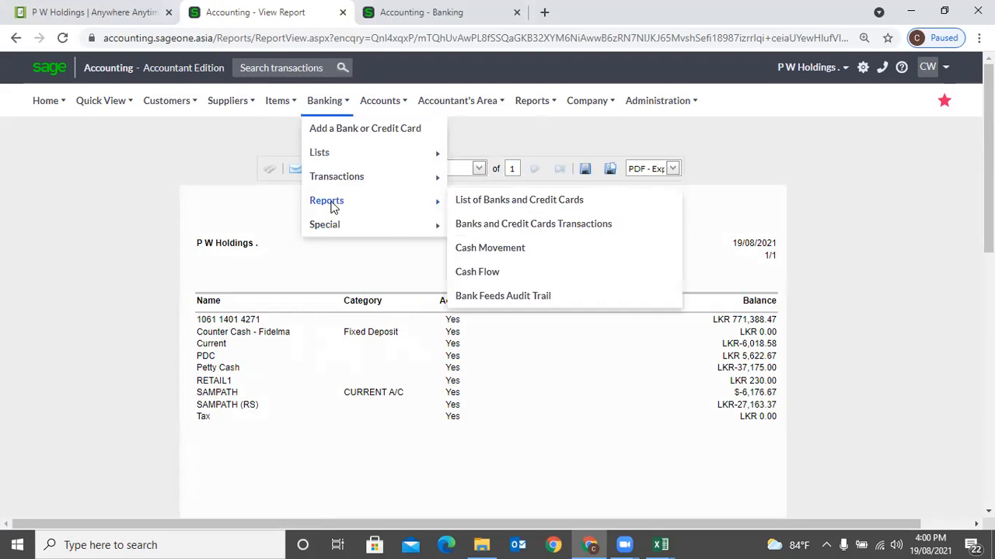
pyautogui.click(509, 225)
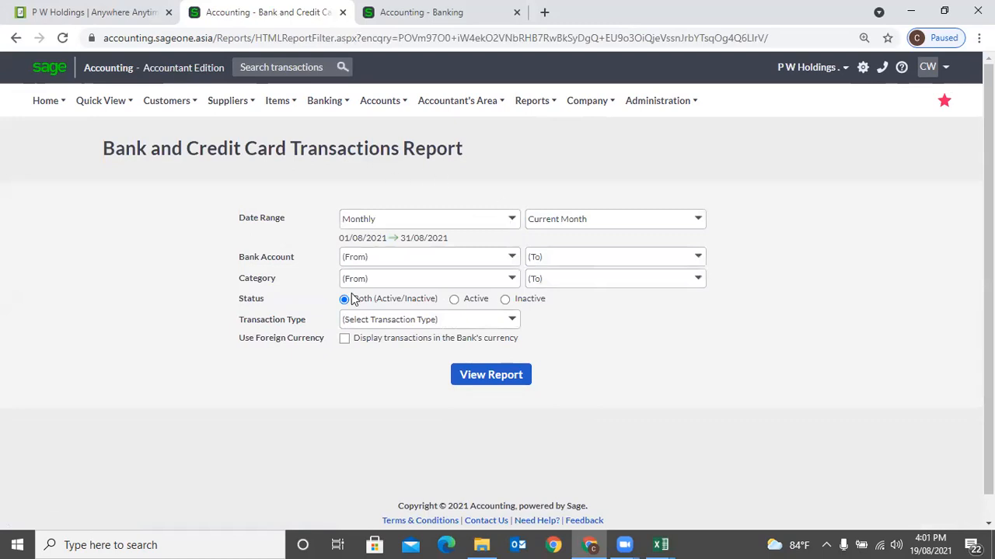
# - Run the transactions report for Custom Dates 01/08/2021–31/08/2021 in each bank's currency, other filters unchanged
pyautogui.click(517, 225)
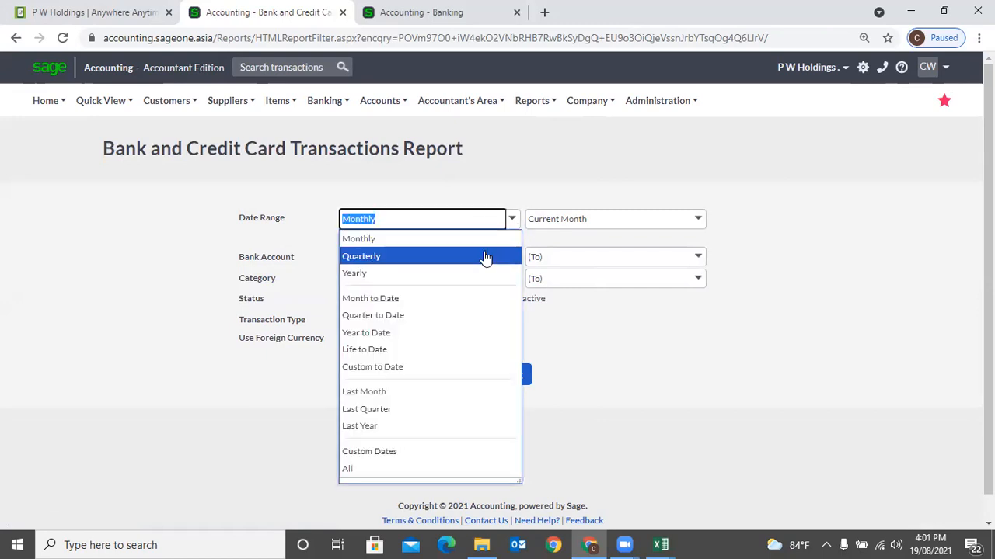
pyautogui.click(451, 452)
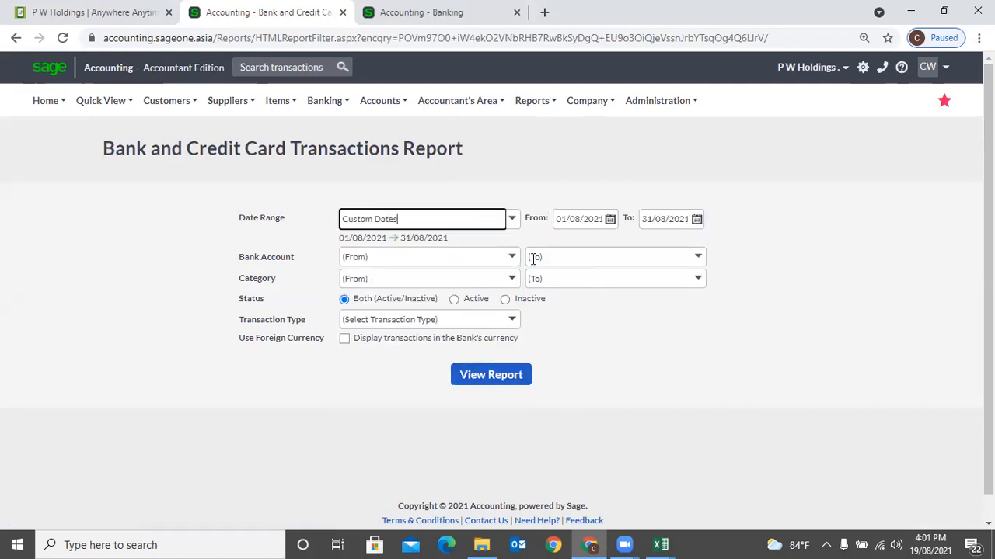
pyautogui.click(510, 220)
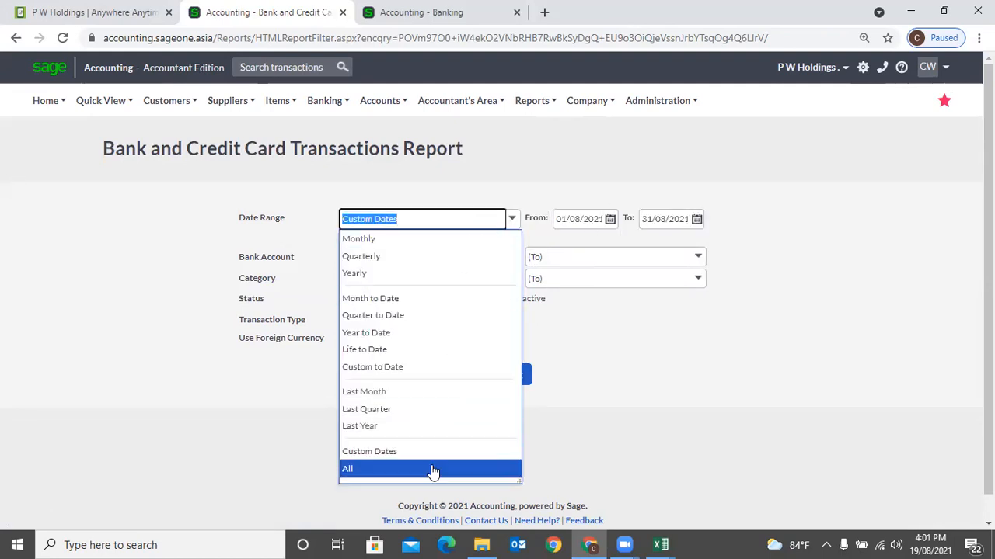
pyautogui.click(764, 368)
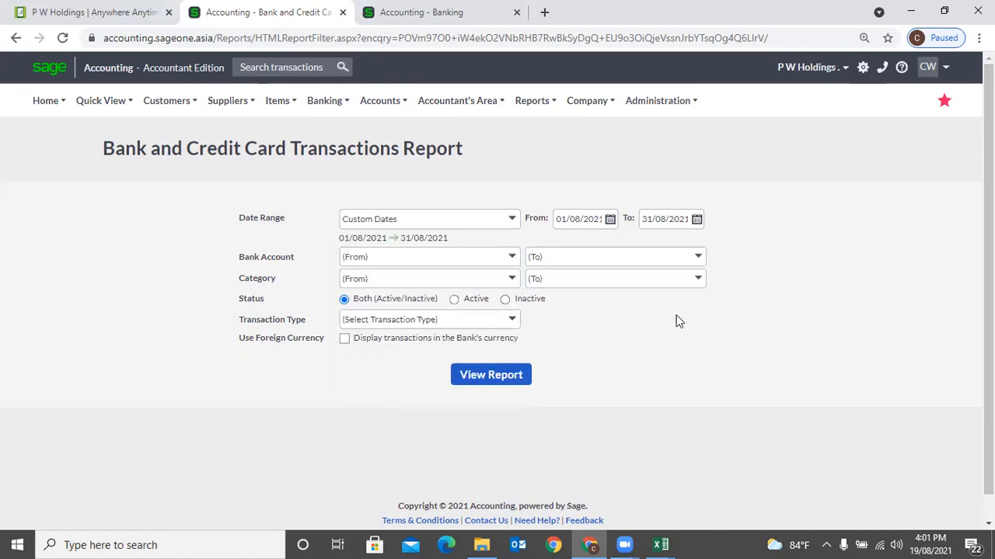
pyautogui.click(509, 262)
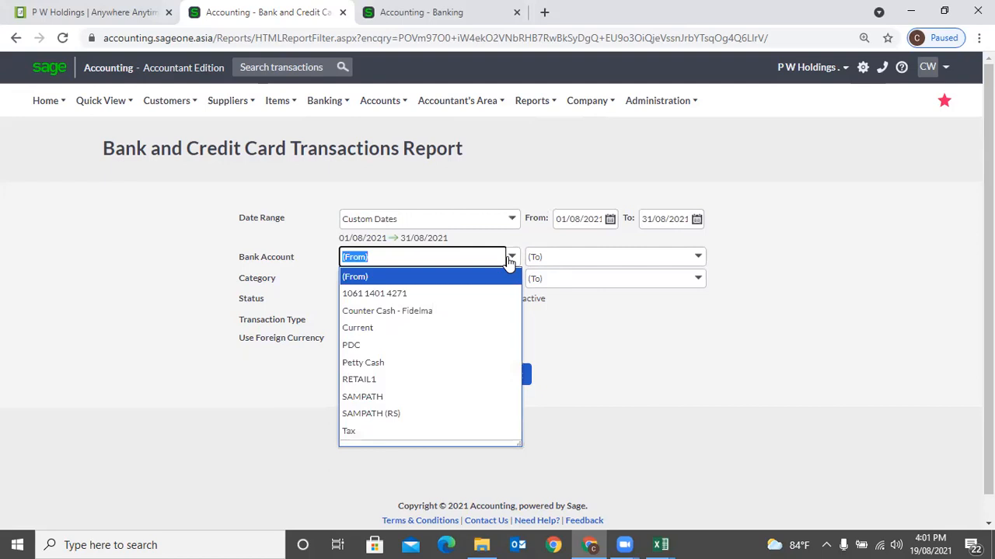
pyautogui.click(611, 329)
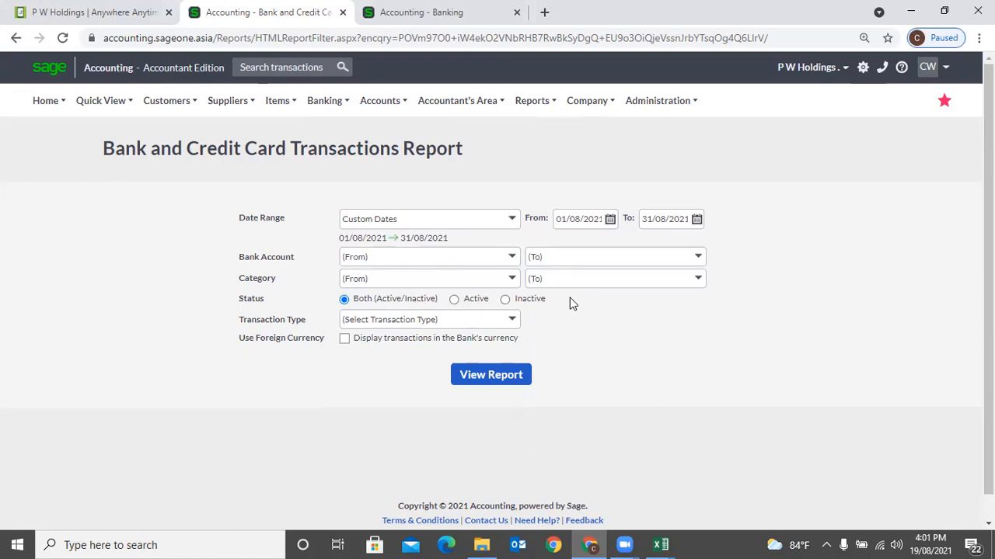
pyautogui.click(513, 279)
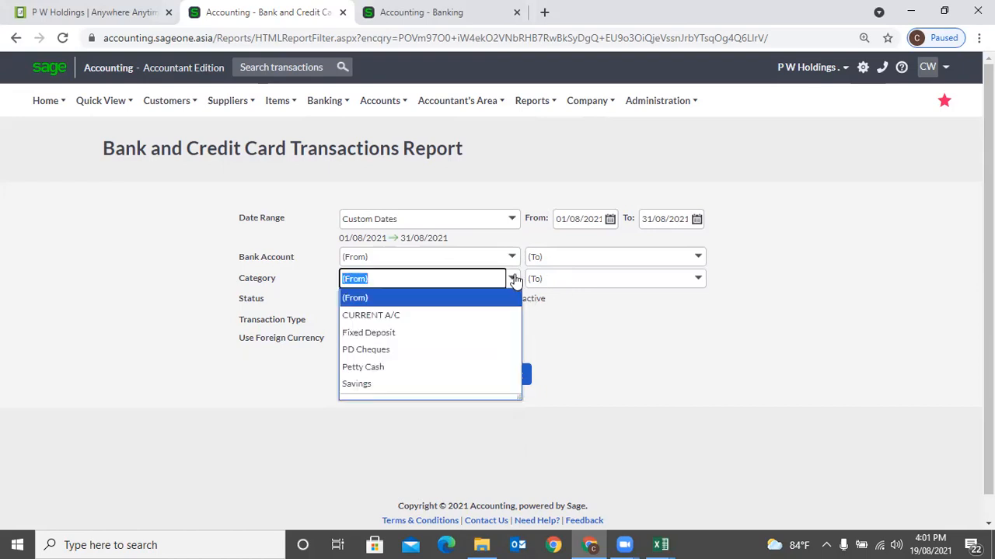
pyautogui.click(587, 313)
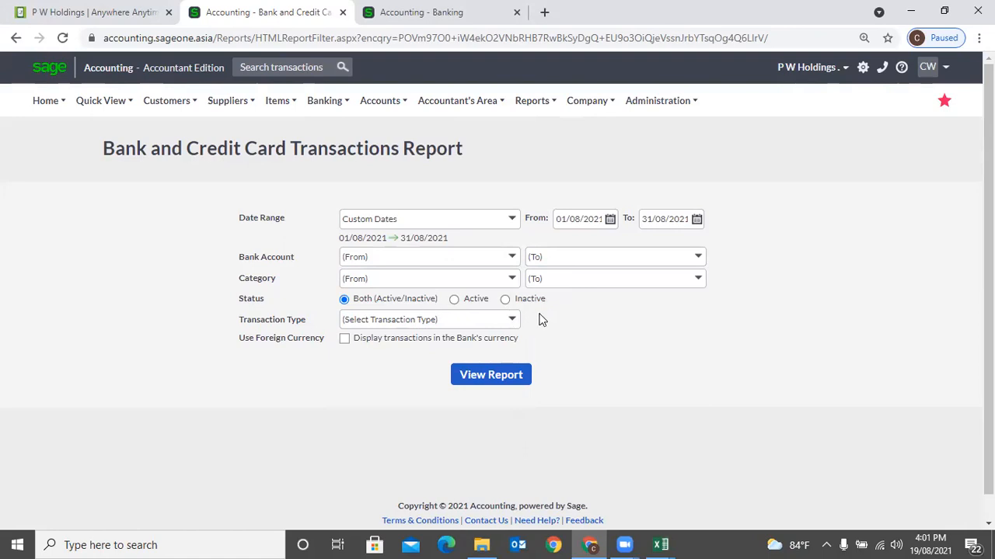
pyautogui.click(513, 321)
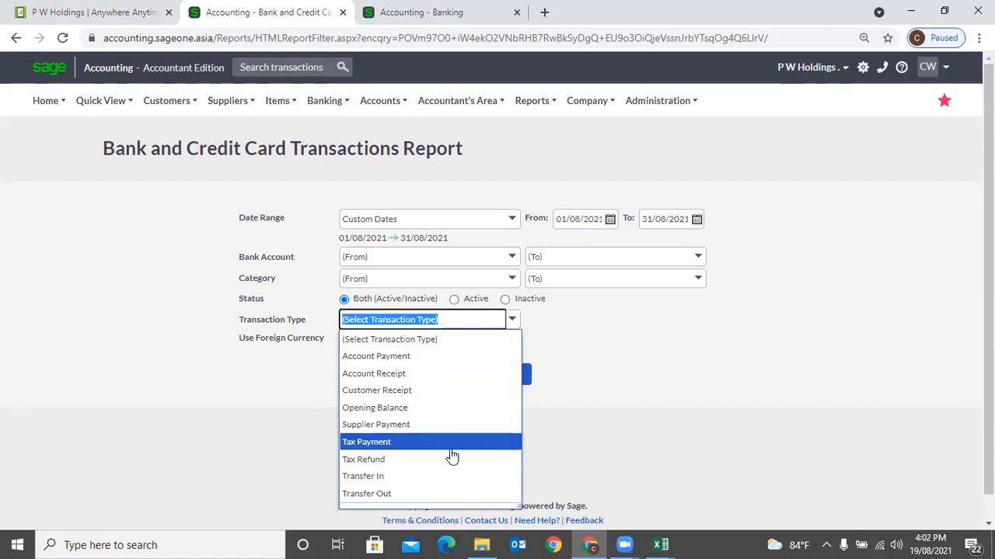
pyautogui.click(611, 371)
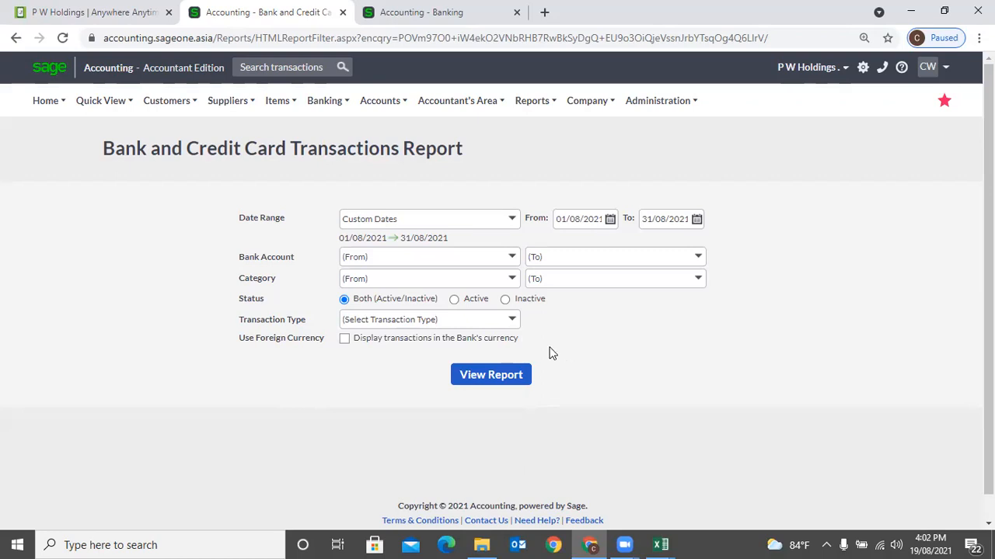
pyautogui.click(344, 340)
pyautogui.click(469, 383)
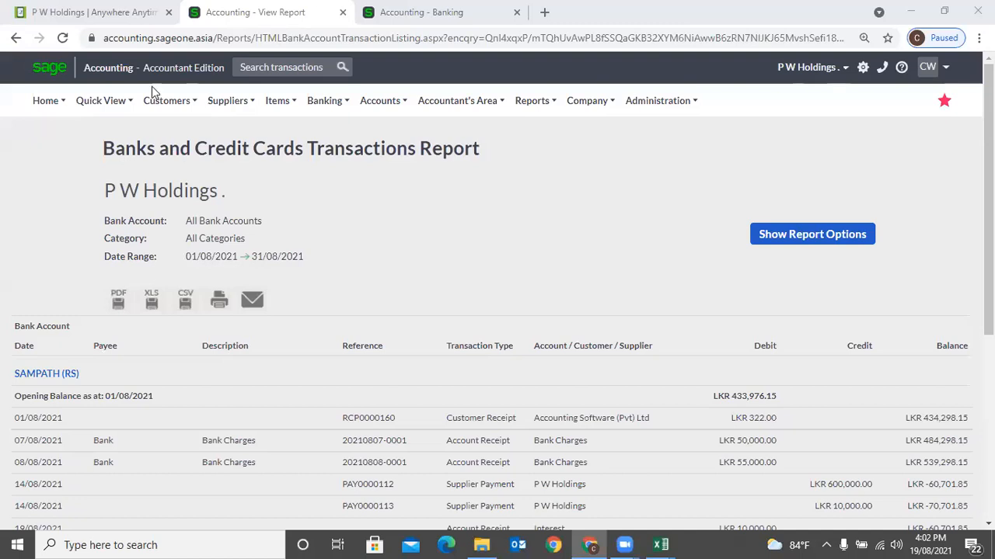
# - Review the August report to SAMPATH's LKR 298.15 closing balance and reopen the date range options
pyautogui.scroll(-2, 551, 218)
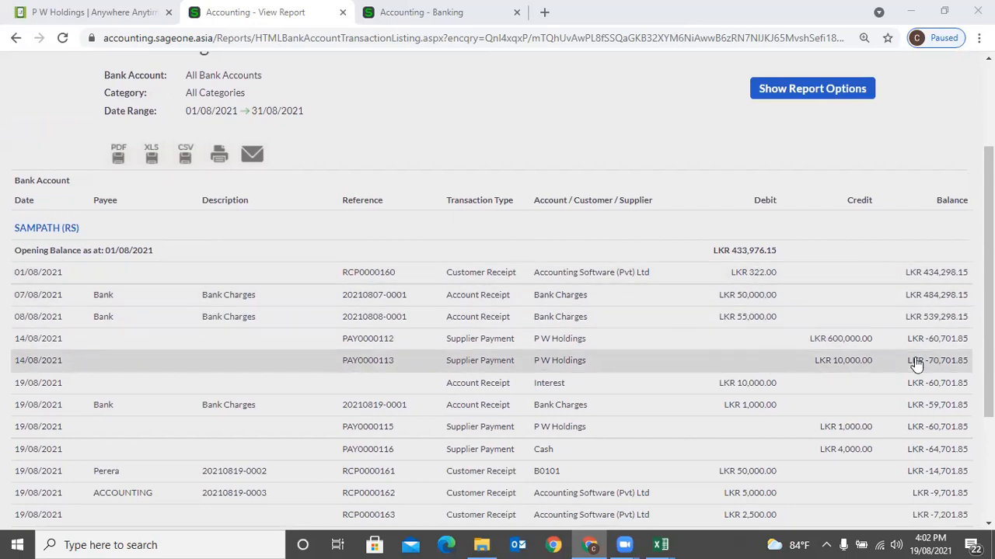
pyautogui.scroll(-3, 917, 364)
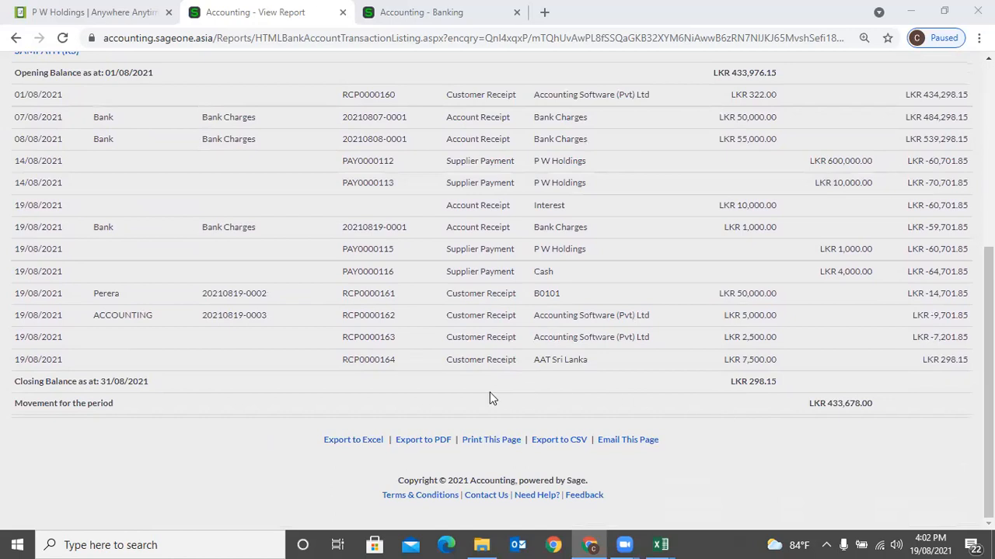
pyautogui.scroll(5, 680, 355)
pyautogui.click(756, 236)
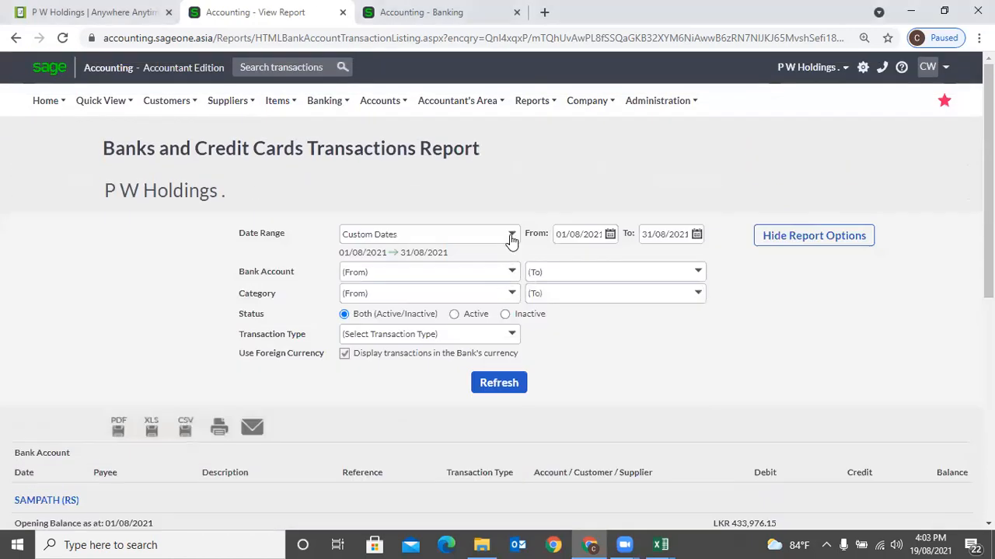
pyautogui.click(512, 234)
# - Rerun the transactions report for the Yearly period and scroll through the results
pyautogui.click(394, 287)
pyautogui.click(501, 383)
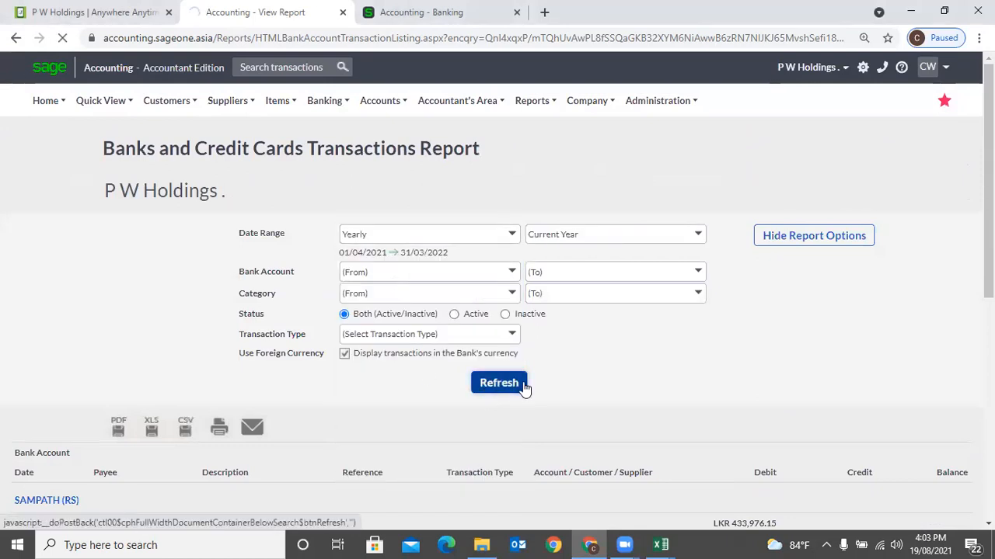
pyautogui.scroll(-3, 682, 341)
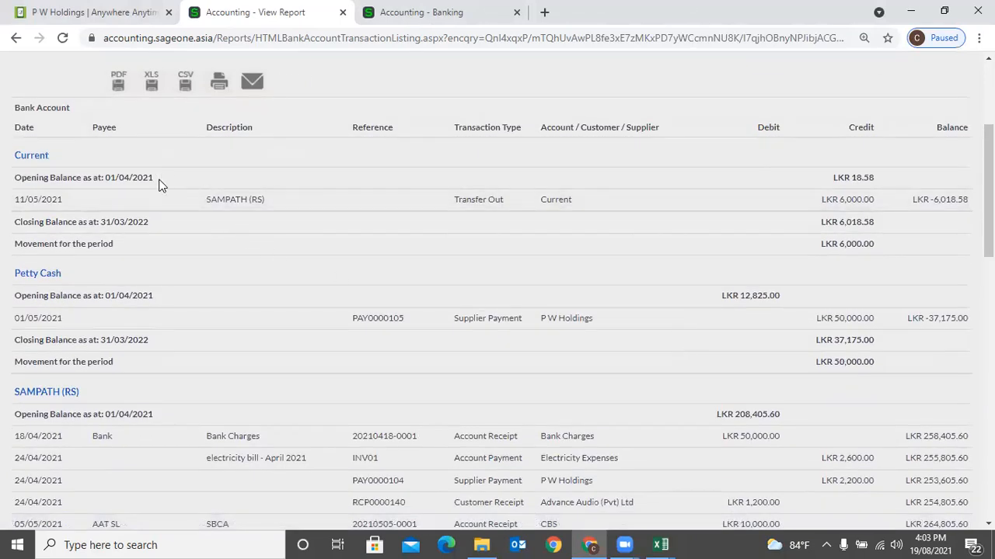
pyautogui.scroll(-4, 174, 292)
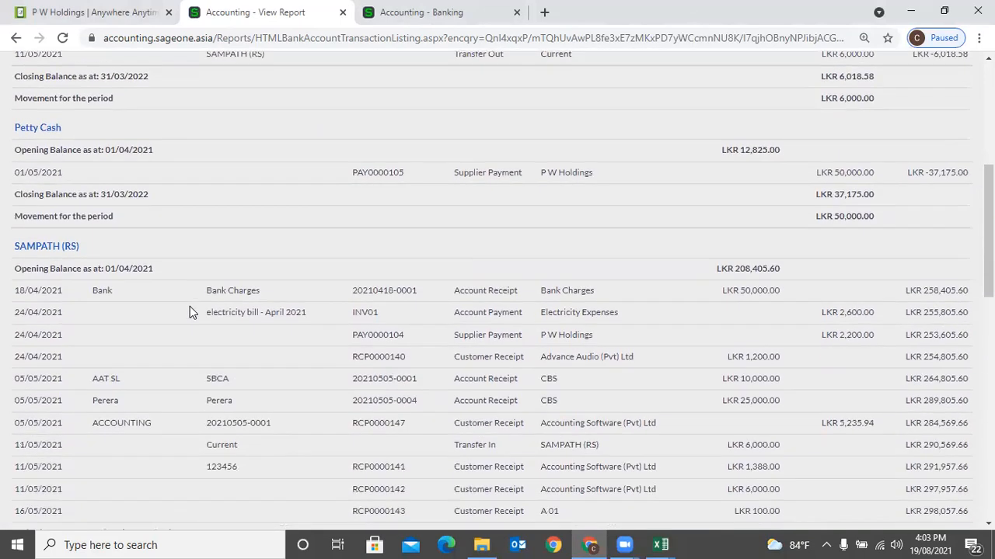
pyautogui.scroll(-10, 163, 289)
pyautogui.scroll(10, 162, 288)
pyautogui.scroll(7, 529, 278)
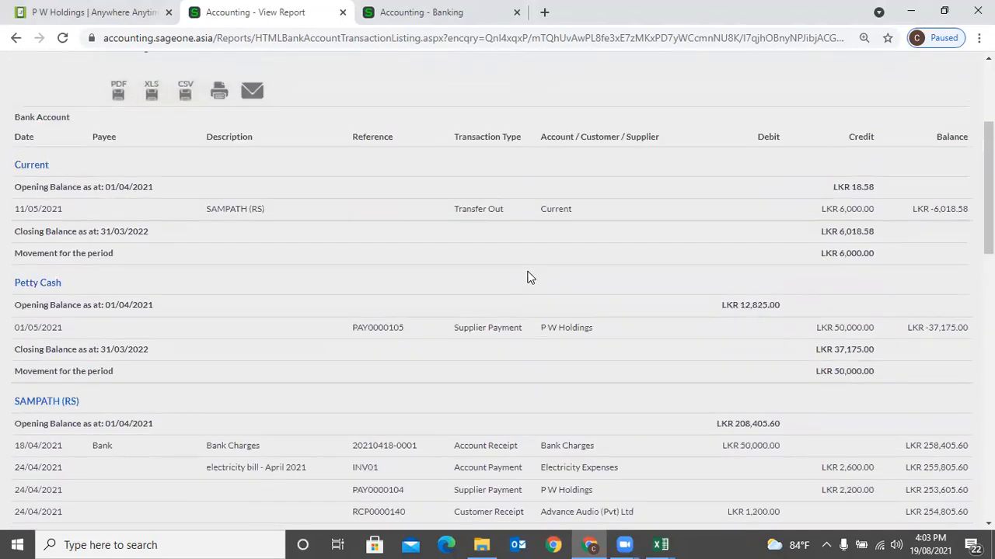
# - Rerun it for All dates, 01/04/2017–31/03/2023, and scroll through every bank account
pyautogui.click(781, 236)
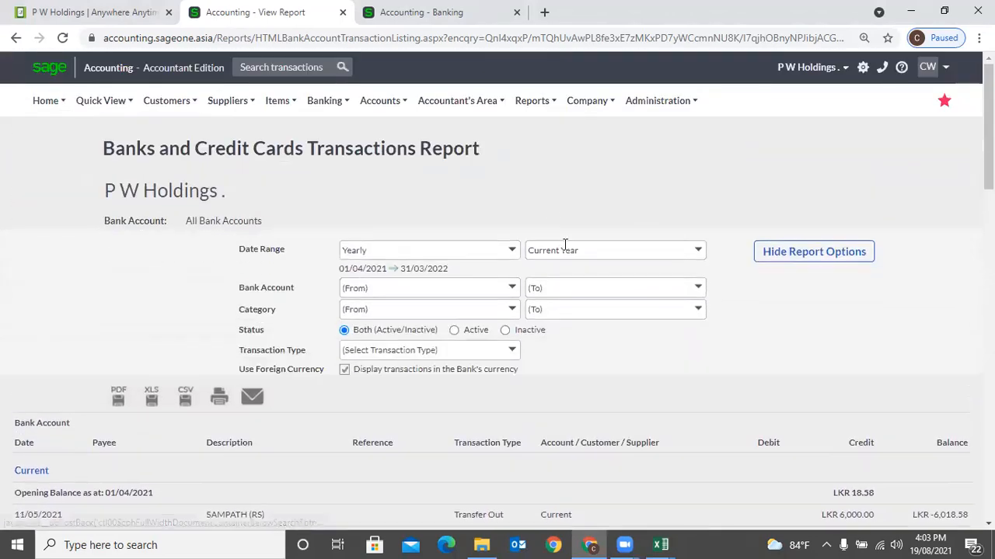
pyautogui.click(515, 237)
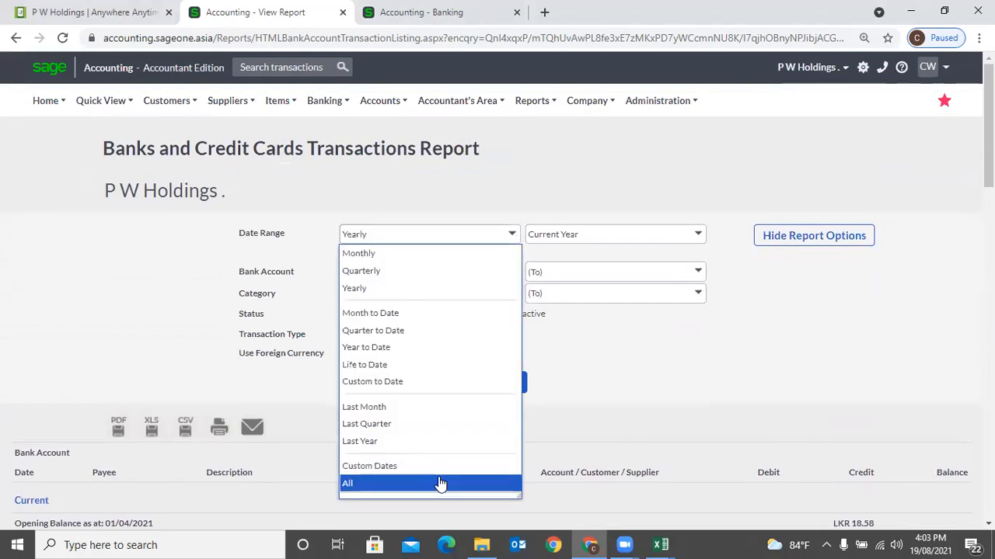
pyautogui.click(438, 483)
pyautogui.click(499, 391)
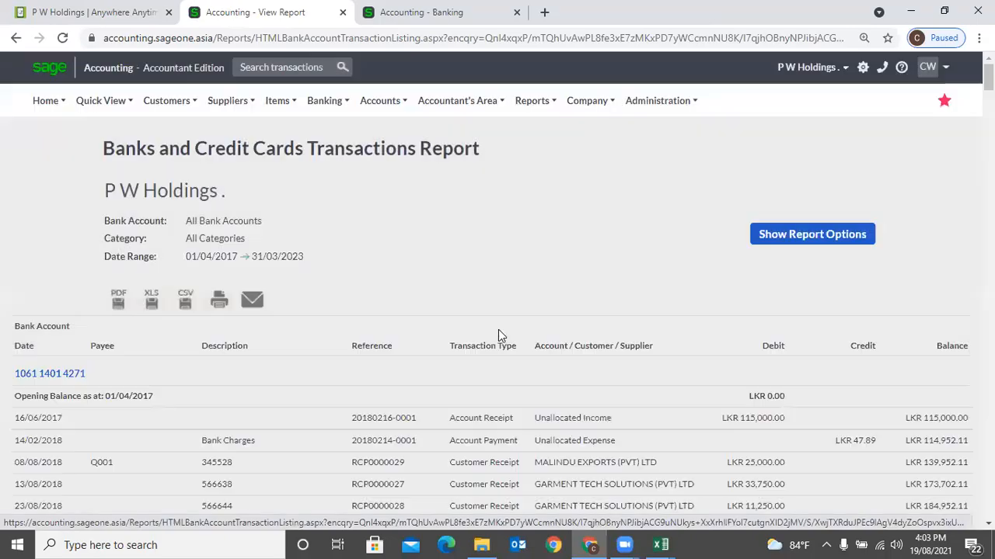
pyautogui.scroll(-6, 498, 329)
pyautogui.scroll(-15, 498, 336)
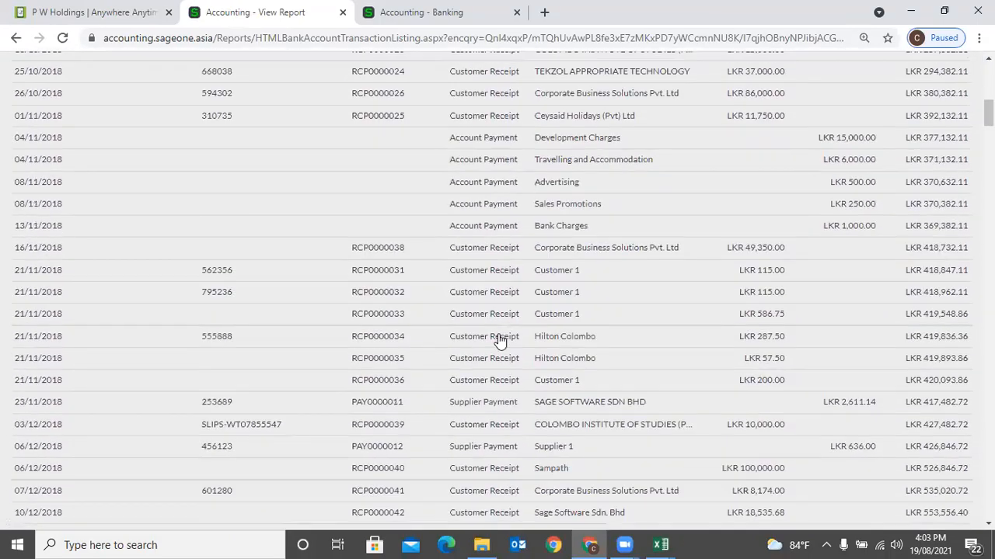
pyautogui.scroll(-20, 498, 339)
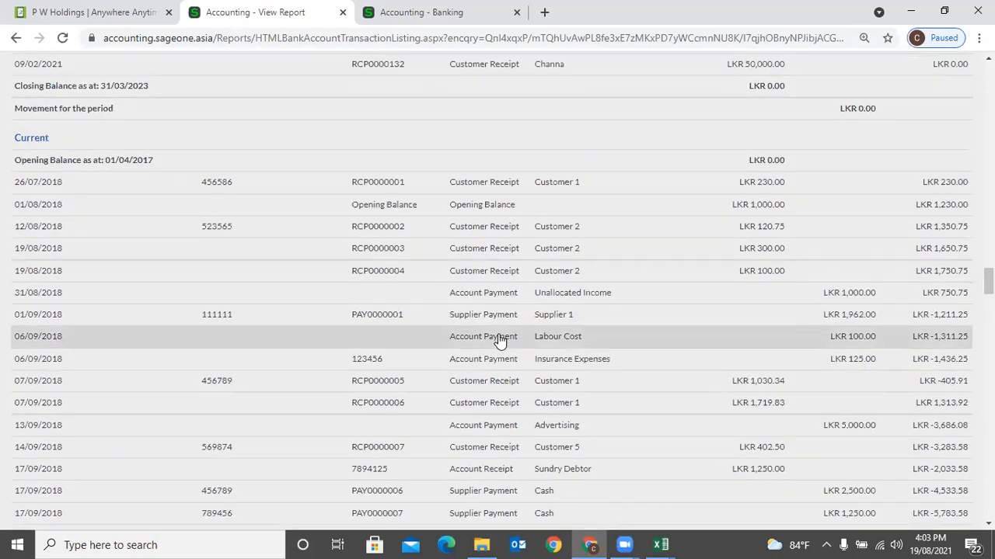
pyautogui.scroll(-15, 499, 339)
pyautogui.scroll(-5, 500, 340)
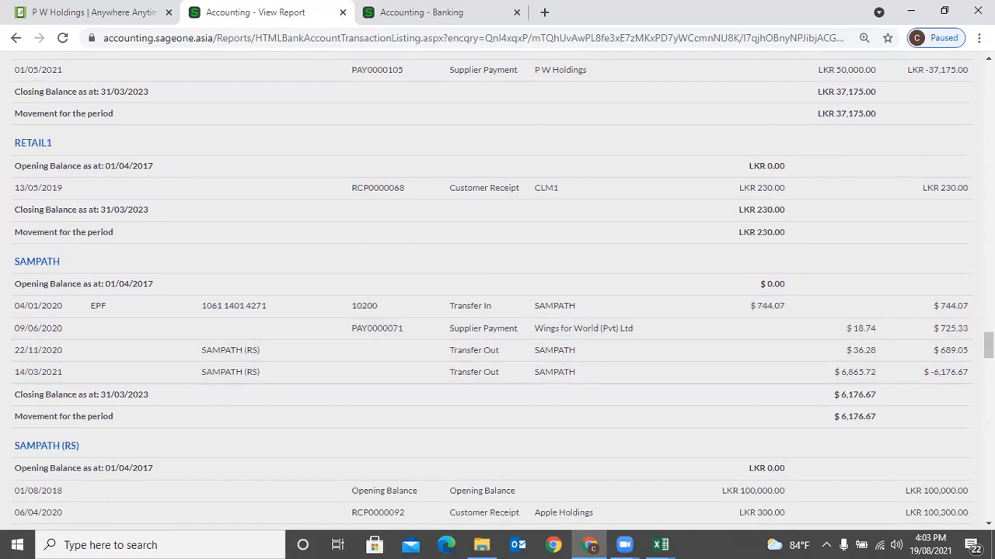
pyautogui.moveTo(988, 346); pyautogui.dragTo(988, 66)
# - Reopen the report options and toggle the 'Display transactions in the Bank's currency' setting
pyautogui.click(788, 231)
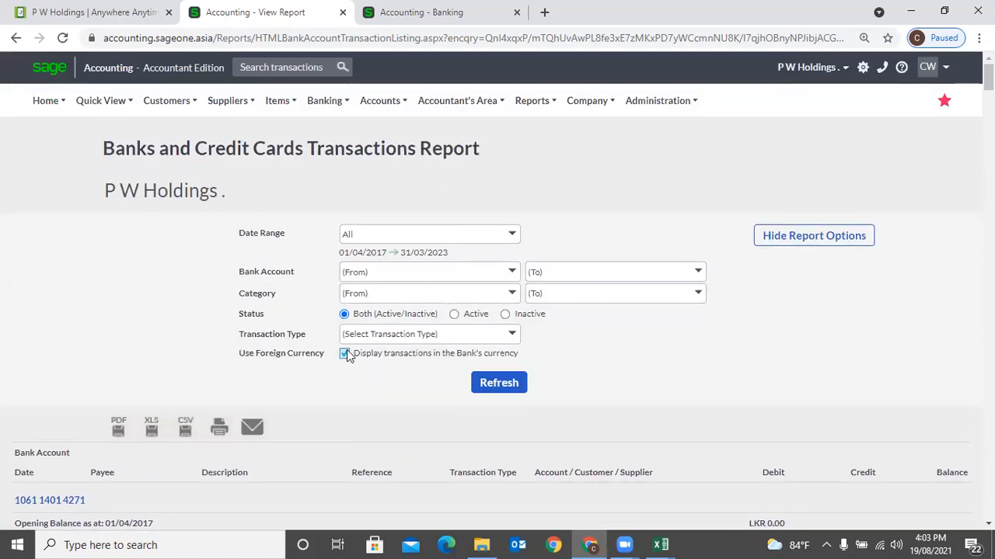
pyautogui.click(345, 354)
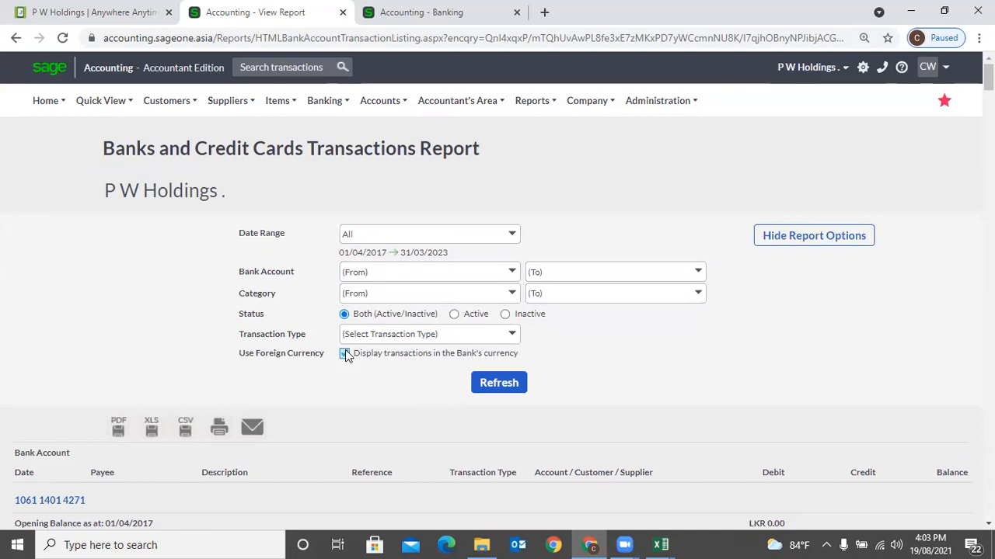
pyautogui.moveTo(334, 105)
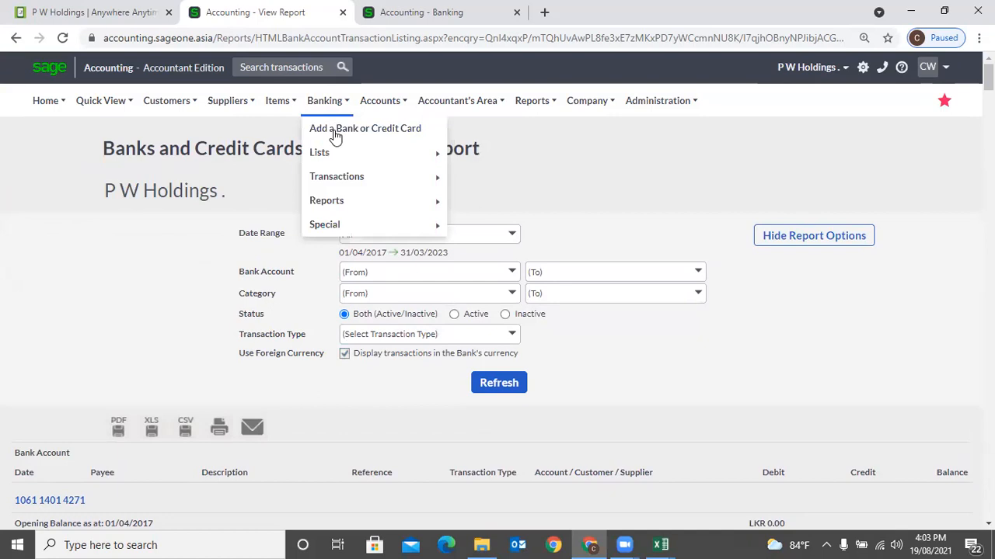
pyautogui.moveTo(343, 185)
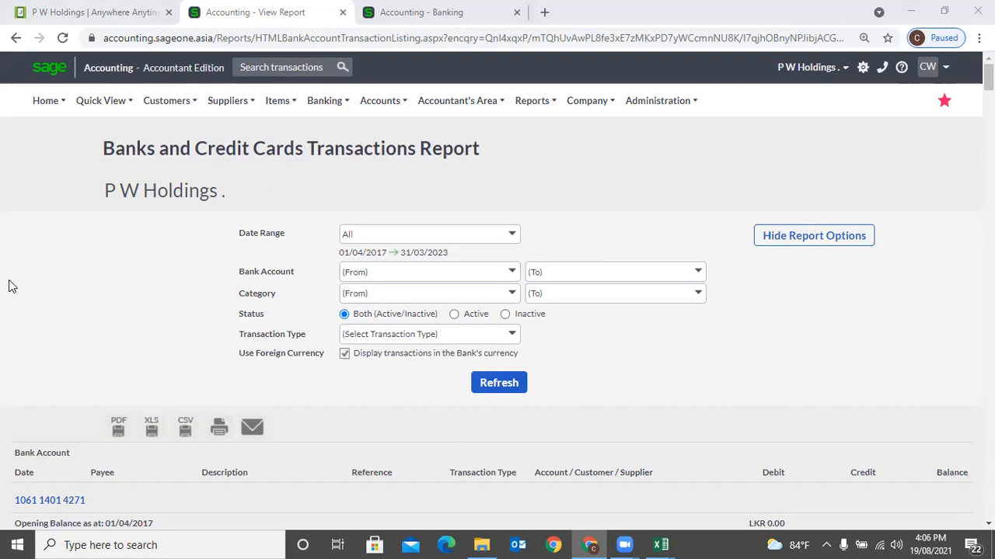
pyautogui.moveTo(322, 115)
pyautogui.moveTo(332, 159)
pyautogui.moveTo(337, 206)
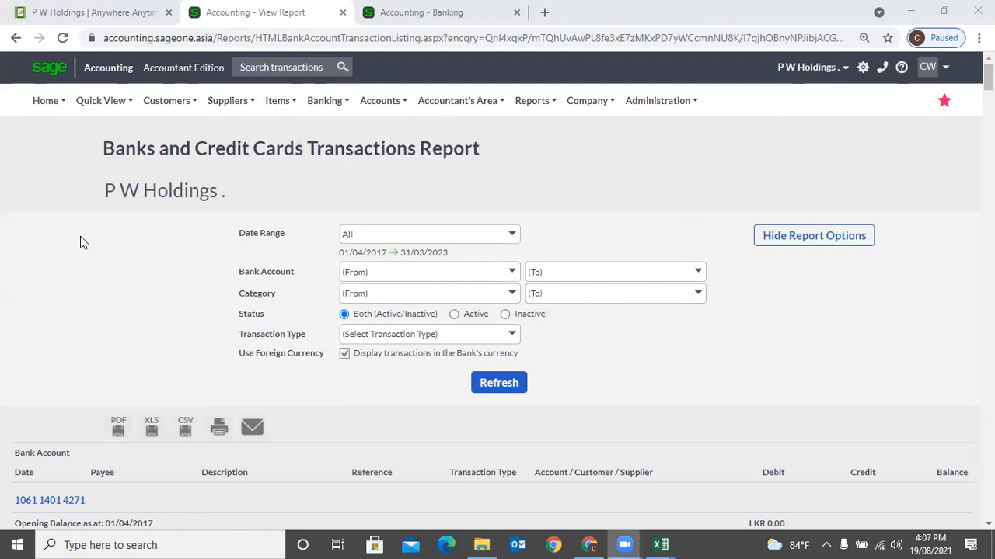
# - Open the Cash Movement report and run it Yearly for 01/04/2021–31/03/2022
pyautogui.moveTo(317, 114)
pyautogui.moveTo(330, 181)
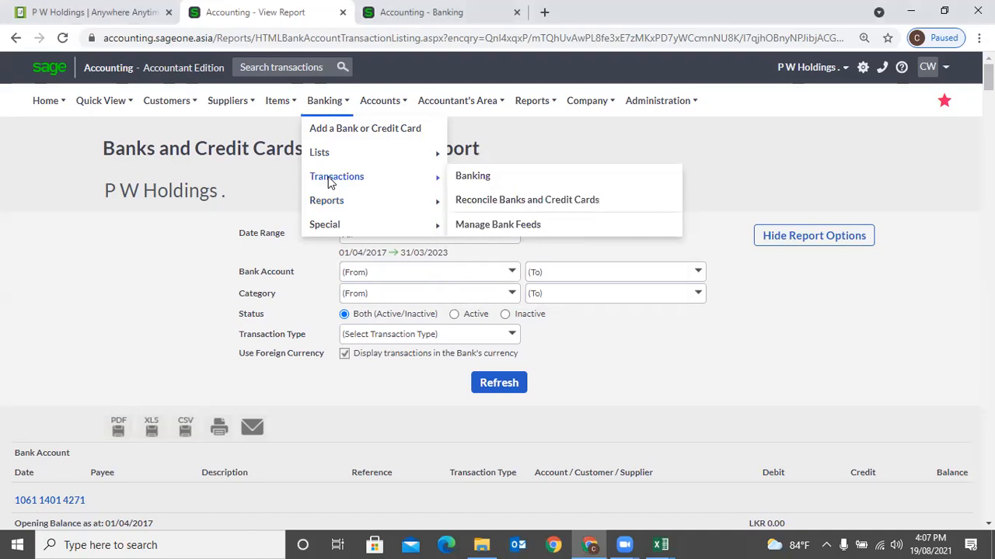
pyautogui.moveTo(426, 202)
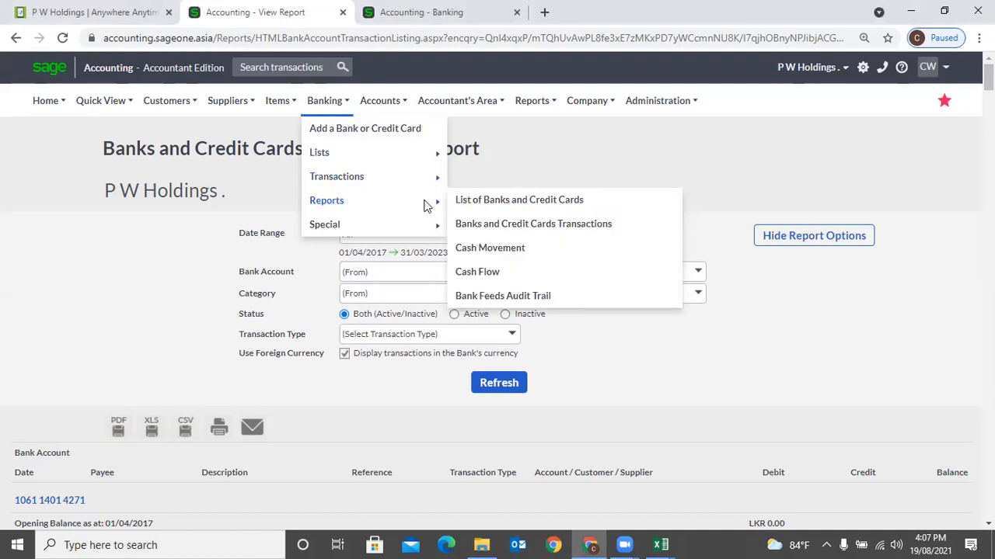
pyautogui.click(504, 252)
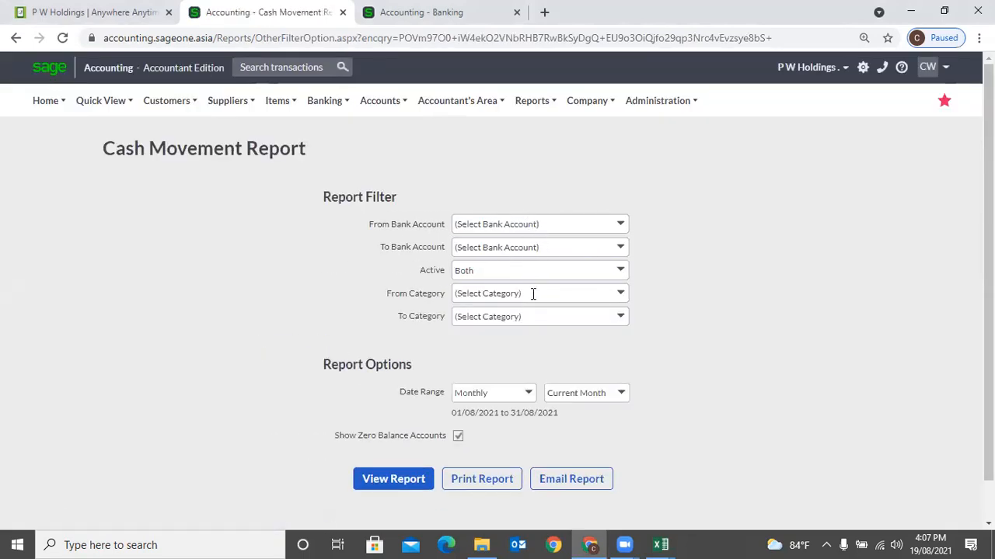
pyautogui.scroll(-1, 540, 359)
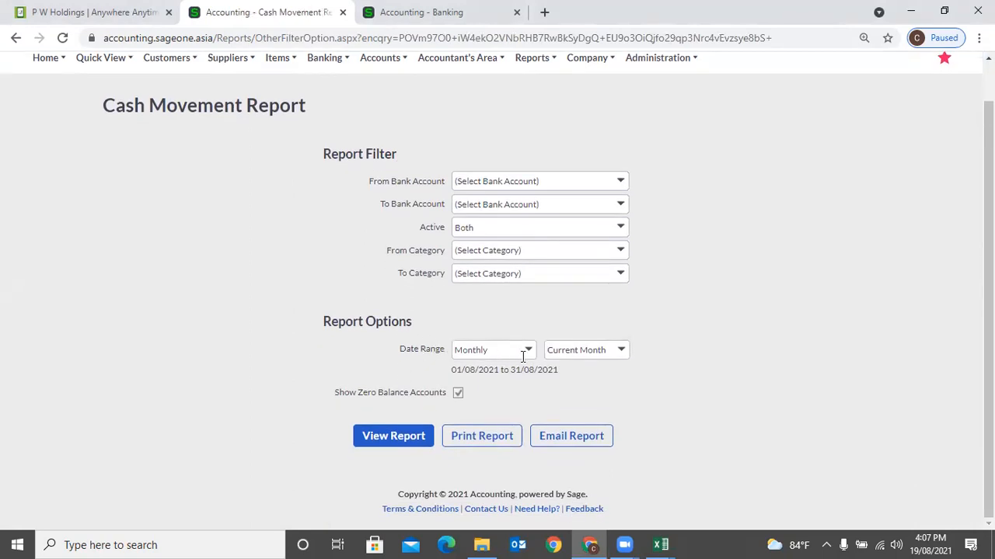
pyautogui.click(528, 351)
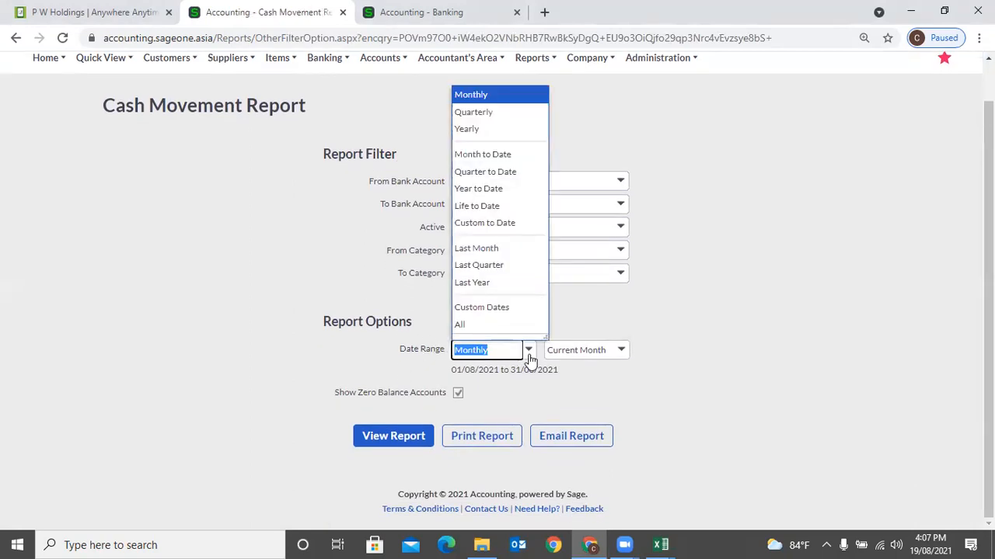
pyautogui.click(497, 129)
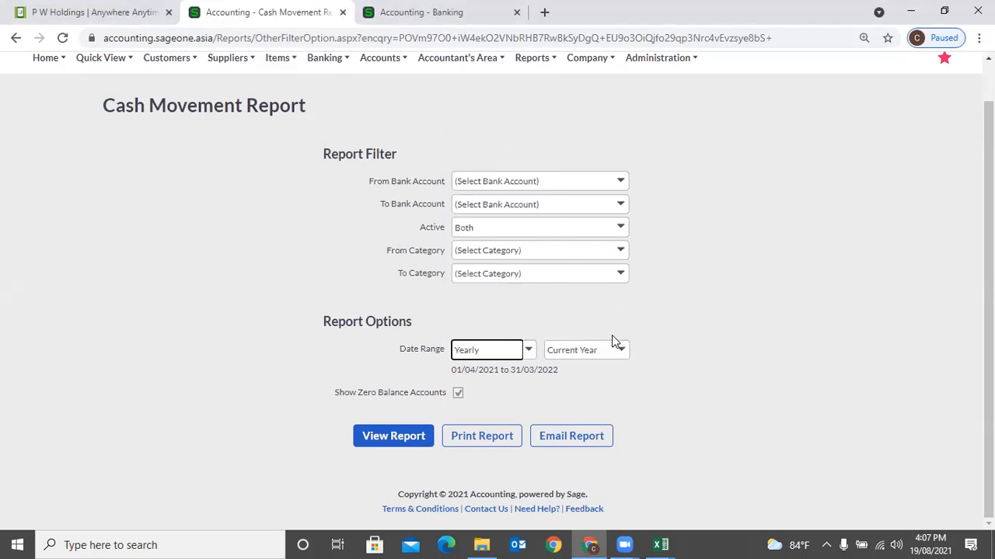
pyautogui.click(400, 438)
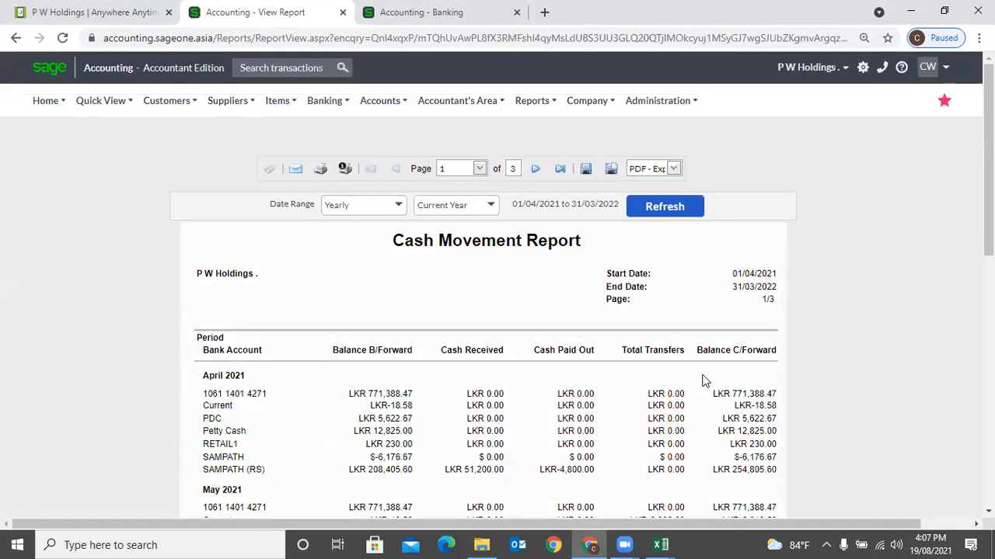
# - Switch the Cash Movement report to Monthly for August 2021, showing SAMPATH (RS) at LKR 298.15
pyautogui.scroll(-1, 704, 381)
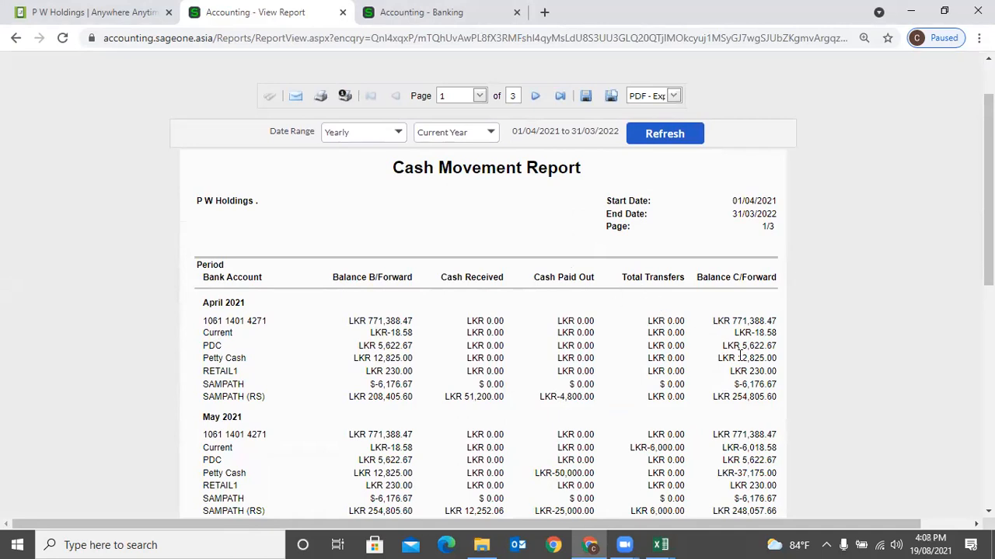
pyautogui.scroll(1, 740, 356)
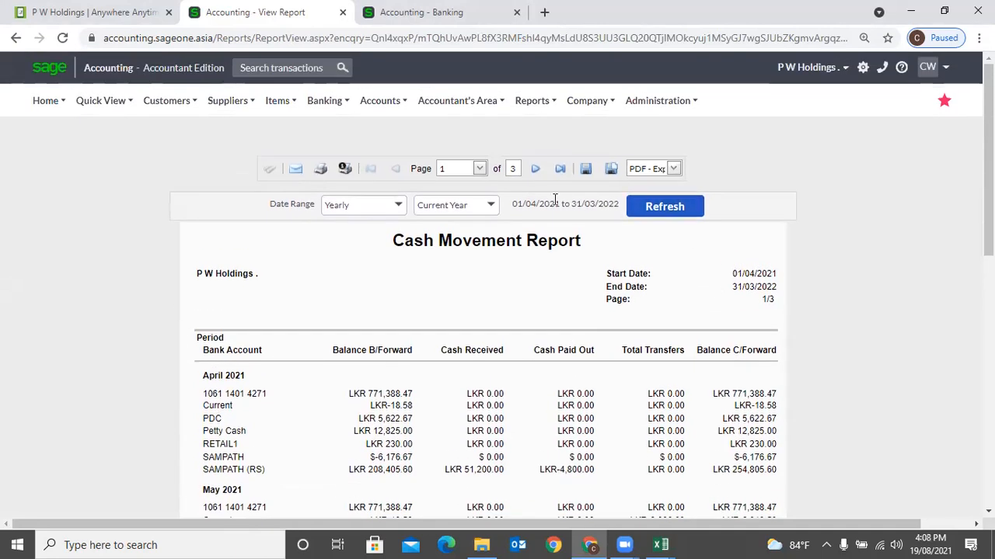
pyautogui.click(398, 207)
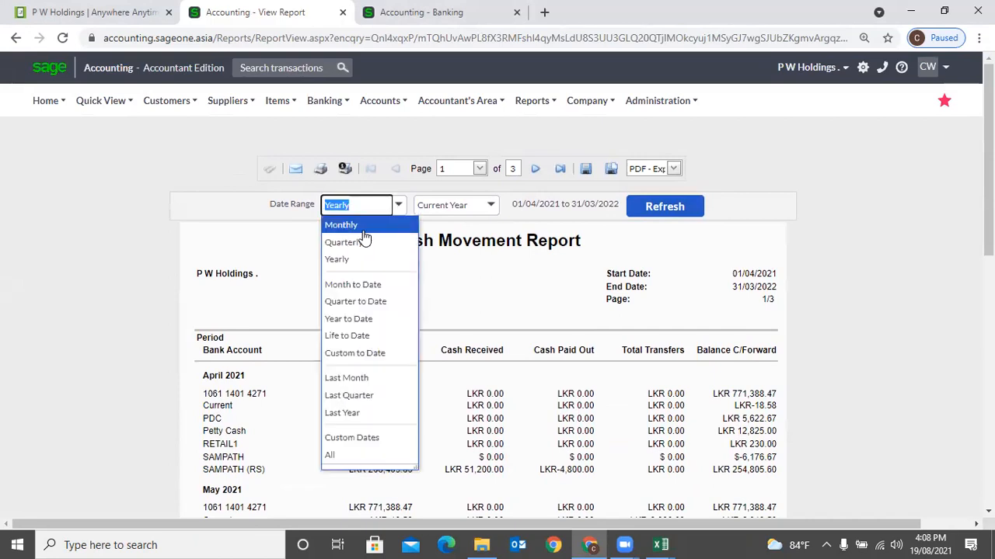
pyautogui.click(341, 223)
pyautogui.click(659, 220)
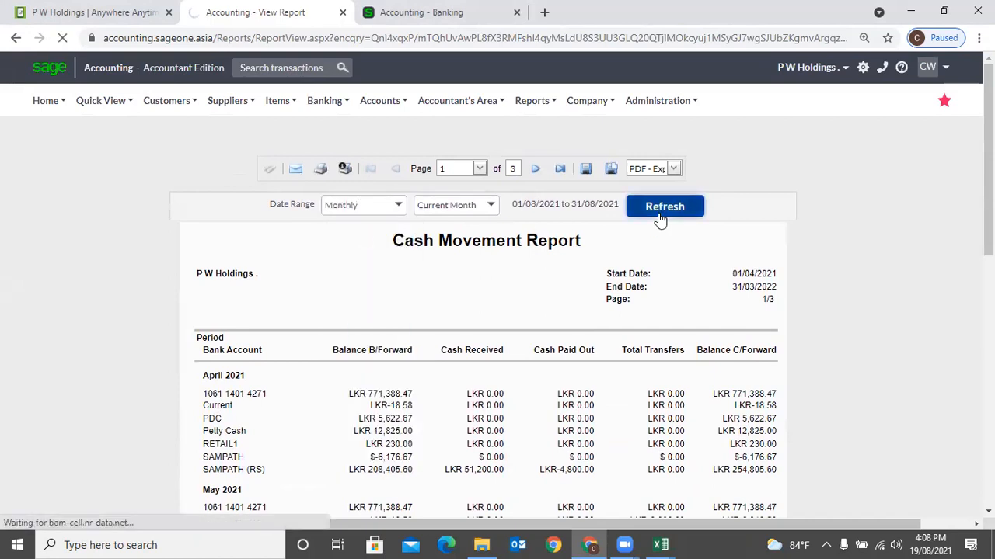
pyautogui.scroll(-1, 440, 350)
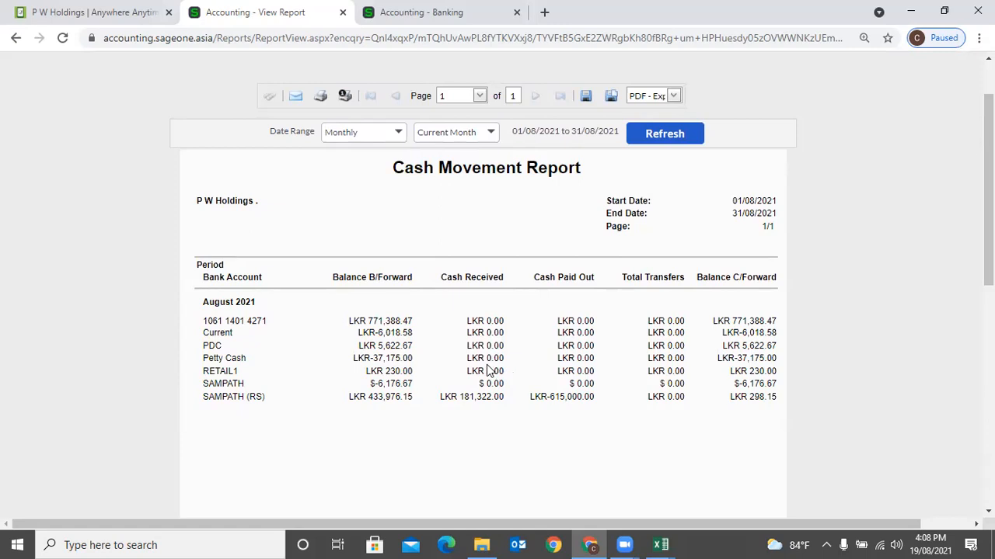
# - Rerun the Cash Movement report Quarterly for July–September 2021 and scroll through the monthly figures
pyautogui.click(491, 133)
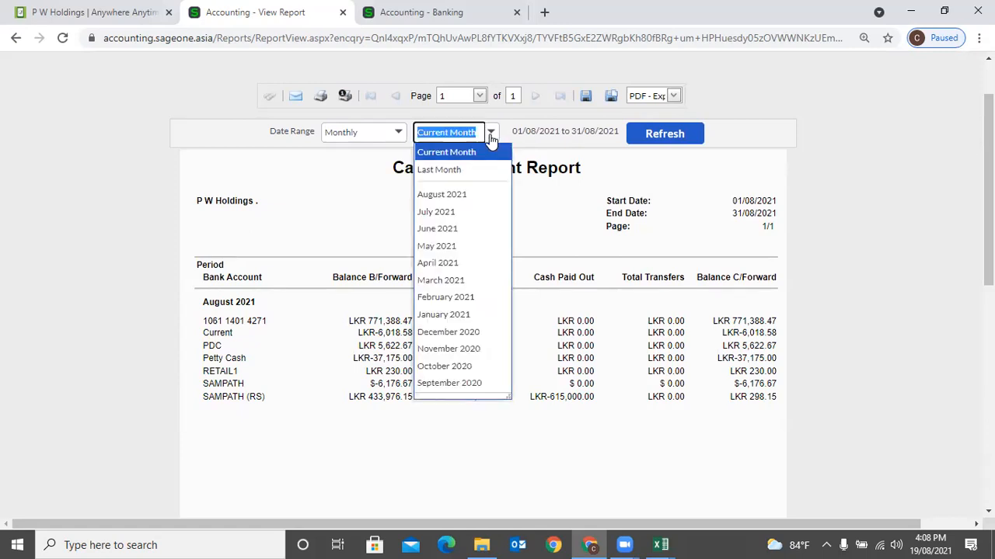
pyautogui.click(398, 132)
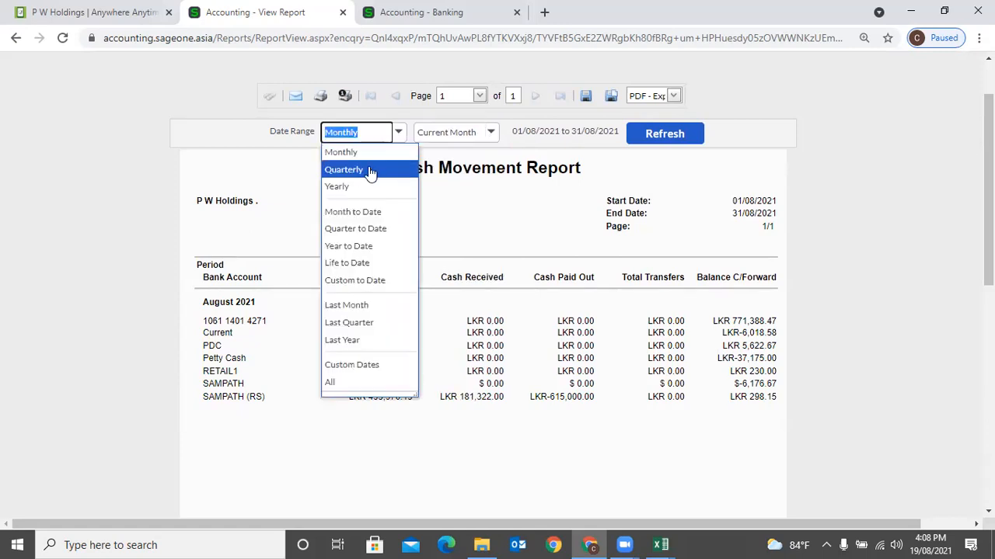
pyautogui.click(341, 168)
pyautogui.click(653, 147)
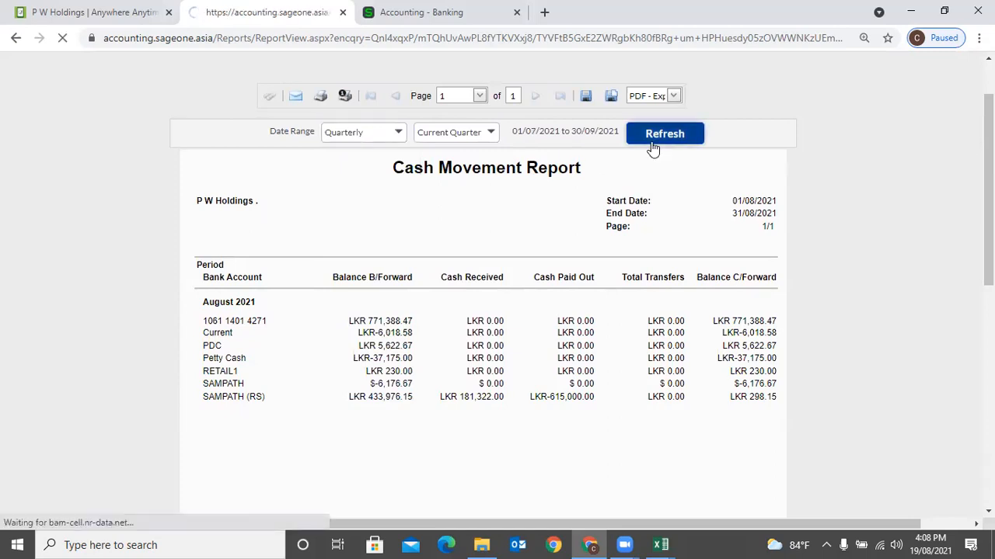
pyautogui.scroll(-2, 596, 253)
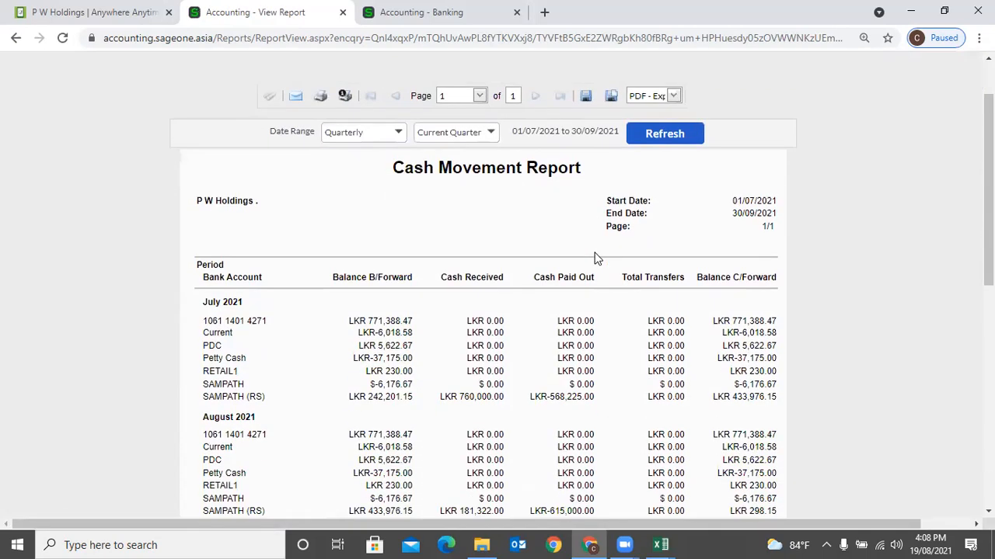
pyautogui.scroll(-1, 596, 259)
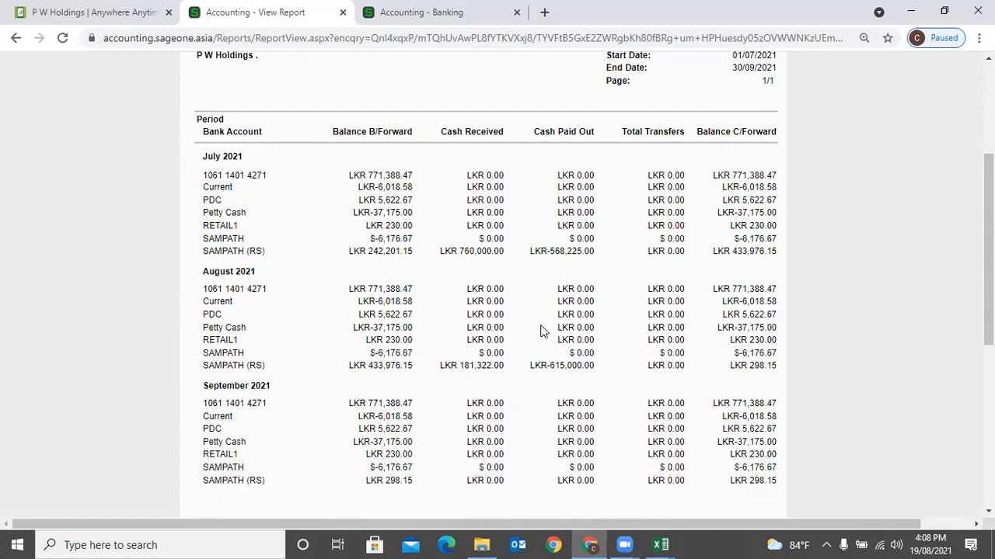
pyautogui.scroll(3, 541, 332)
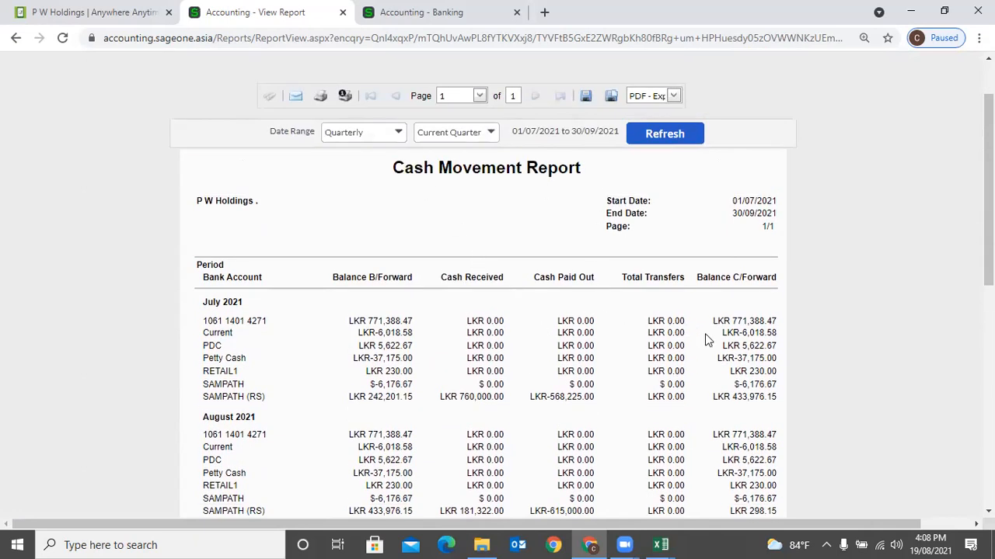
pyautogui.scroll(-1, 705, 339)
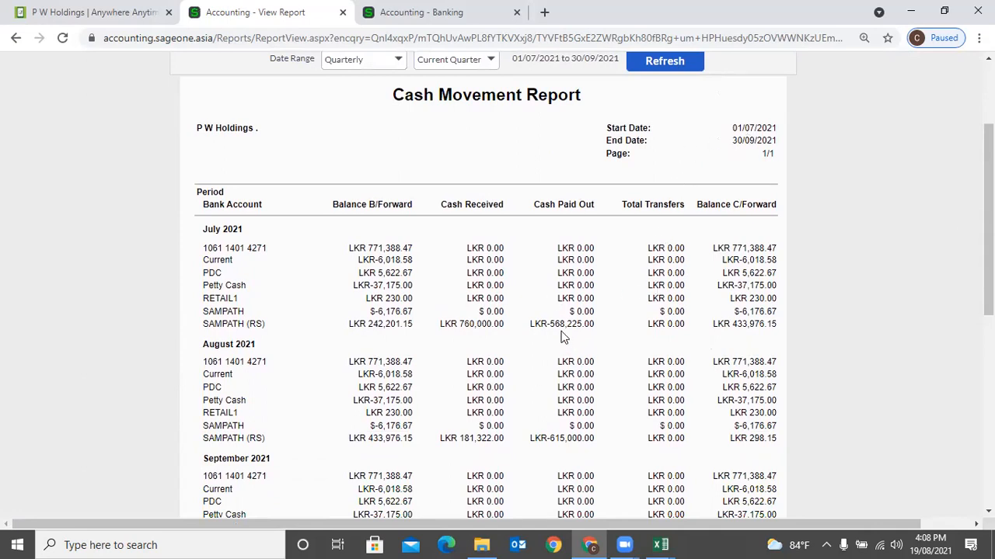
pyautogui.scroll(1, 526, 453)
pyautogui.scroll(1, 526, 454)
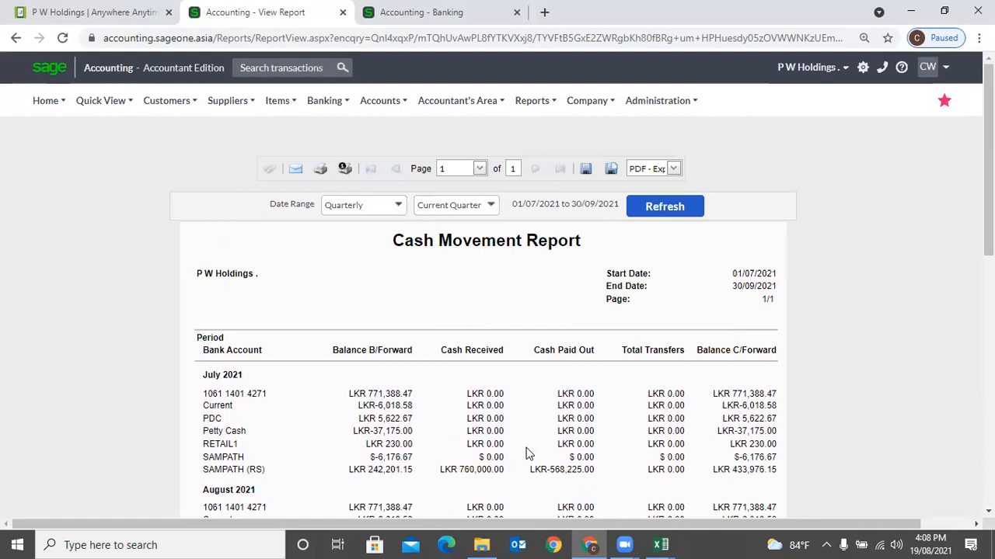
# - Run the ungrouped Cash Flow report for the year 01/04/2021–31/03/2022 across all bank accounts
pyautogui.moveTo(311, 118)
pyautogui.moveTo(324, 184)
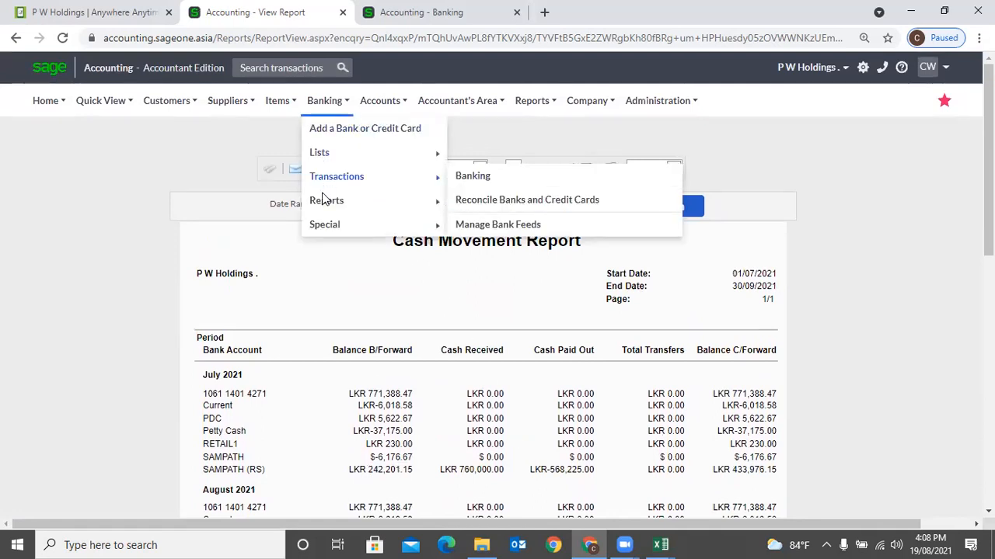
pyautogui.moveTo(324, 209)
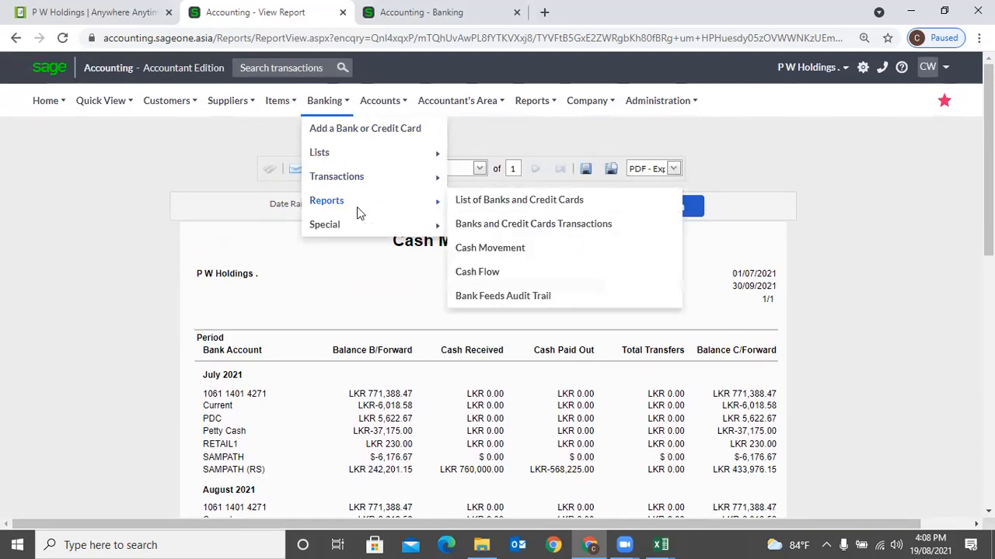
pyautogui.click(499, 272)
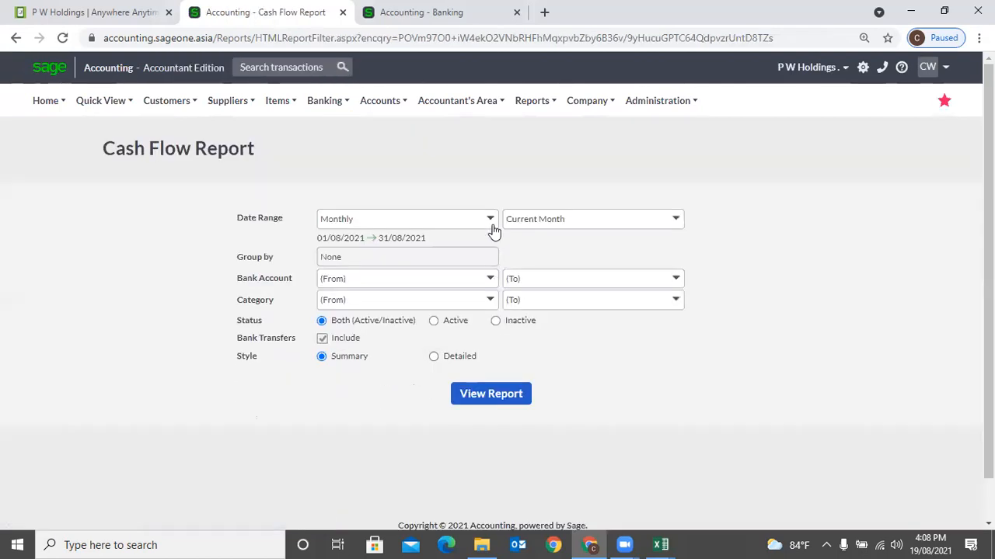
pyautogui.click(492, 221)
pyautogui.click(433, 271)
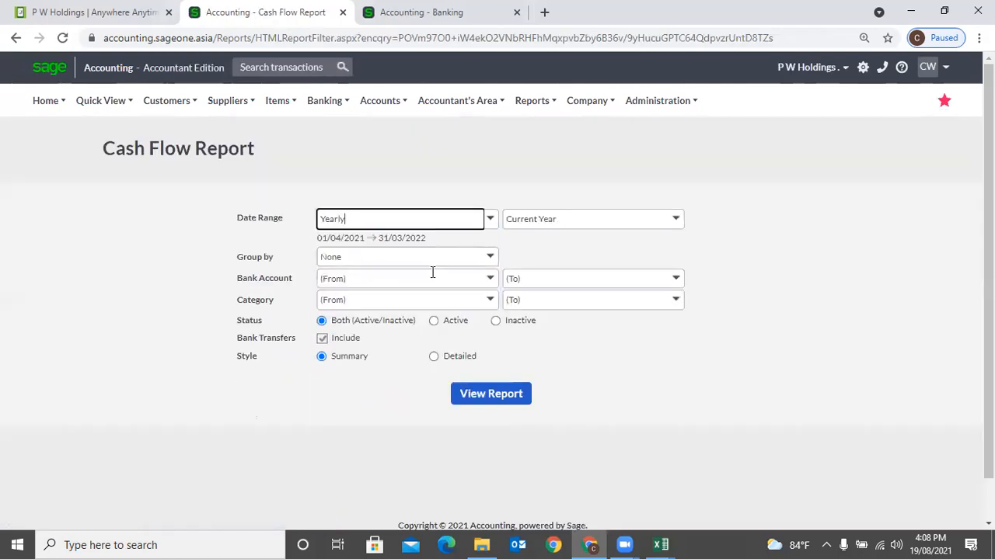
pyautogui.click(497, 256)
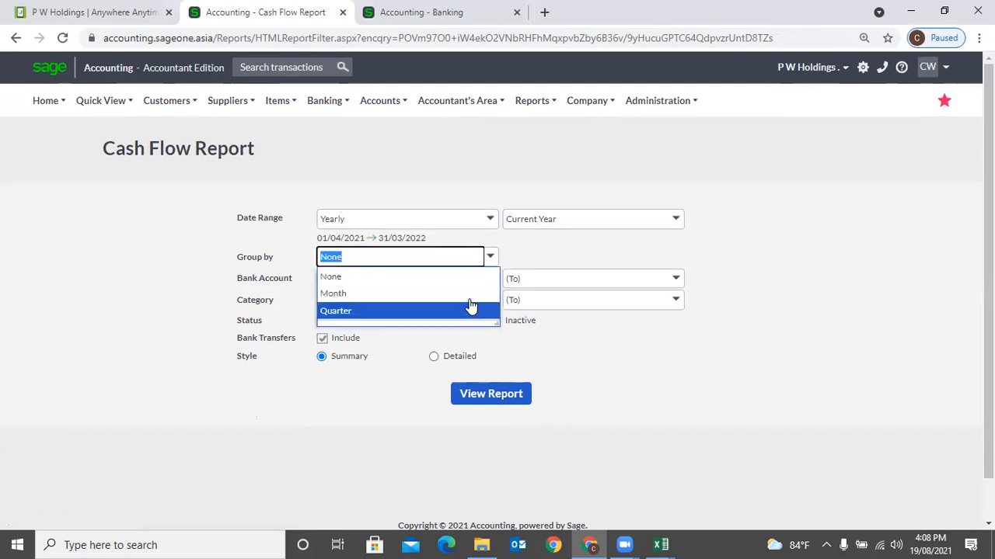
pyautogui.click(535, 259)
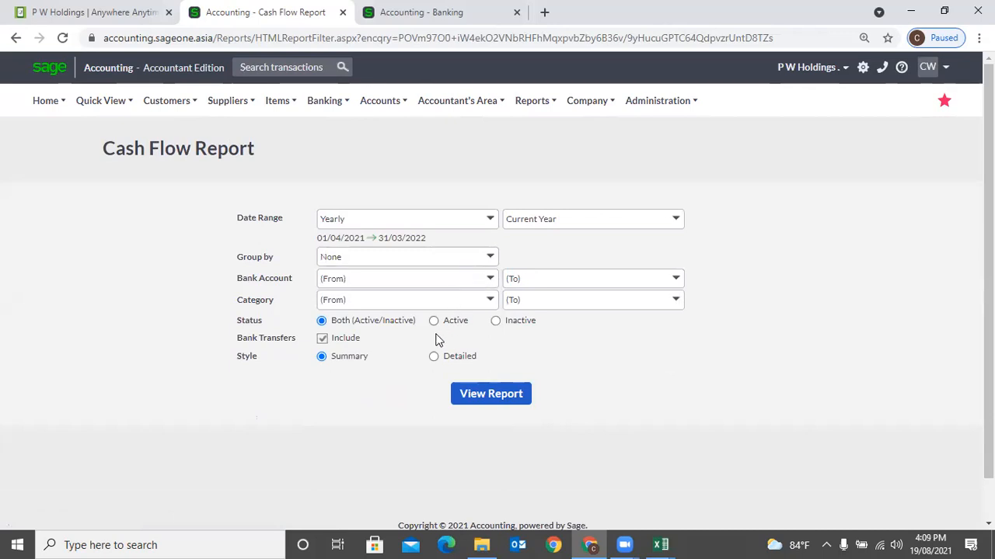
pyautogui.click(468, 407)
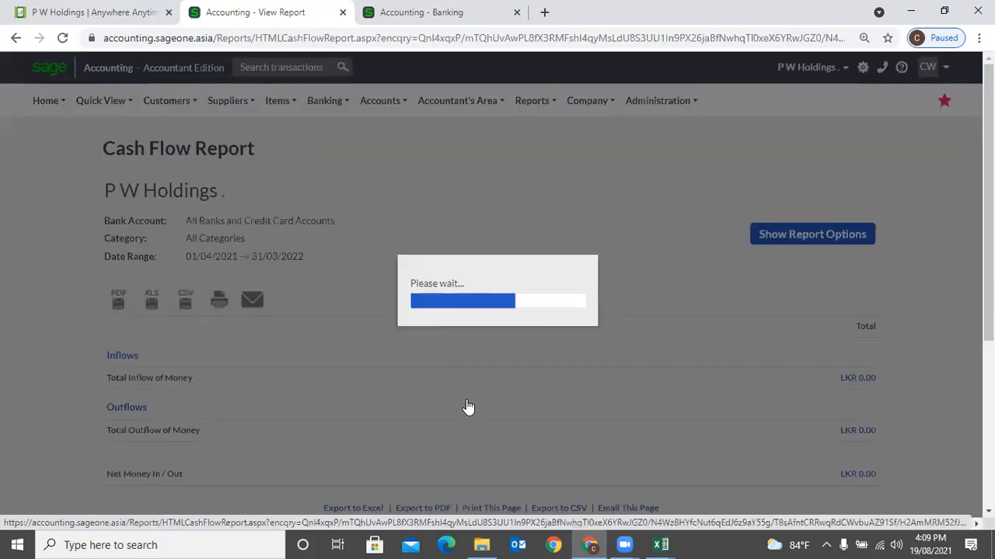
pyautogui.scroll(-2, 468, 407)
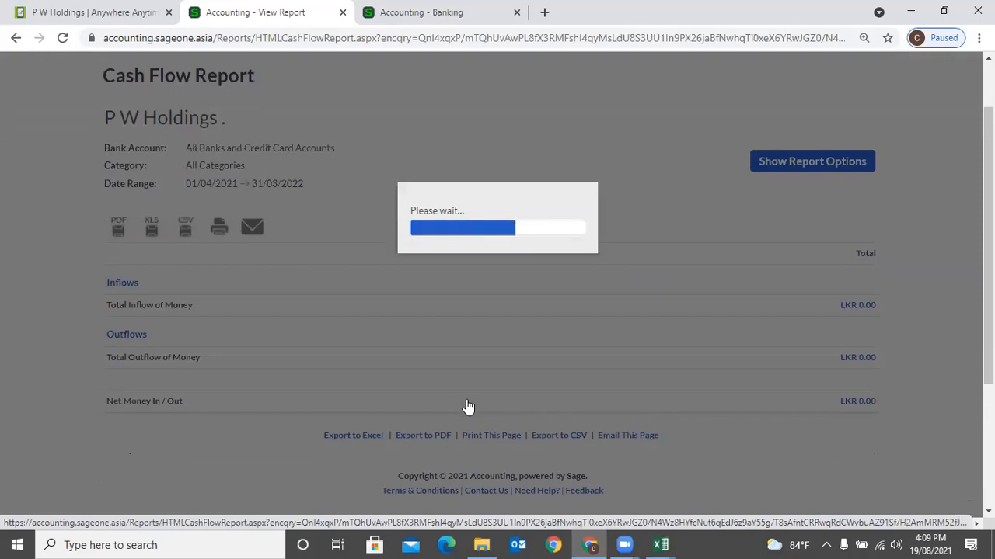
pyautogui.scroll(-1, 466, 407)
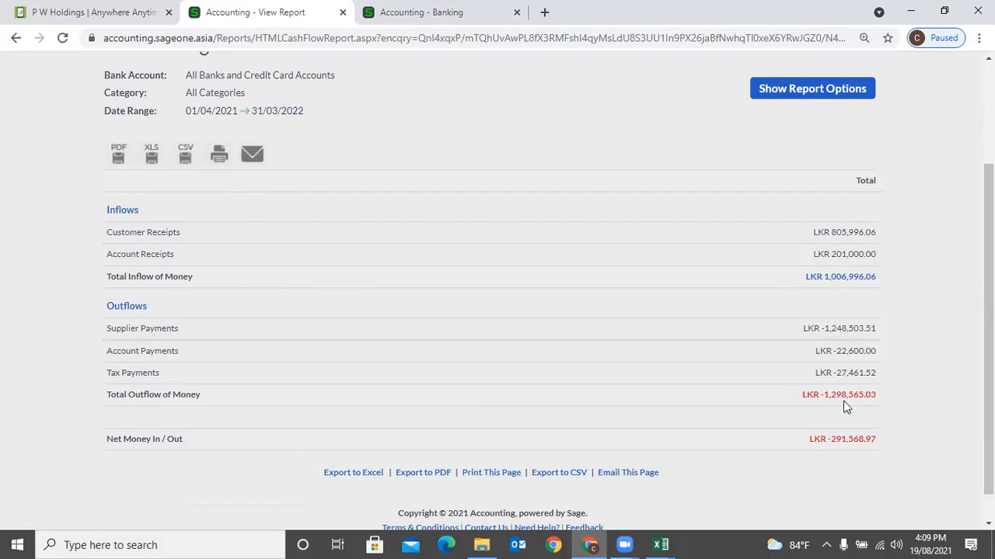
# - Switch the Cash Flow report to Detailed style and review the category breakdown
pyautogui.click(781, 93)
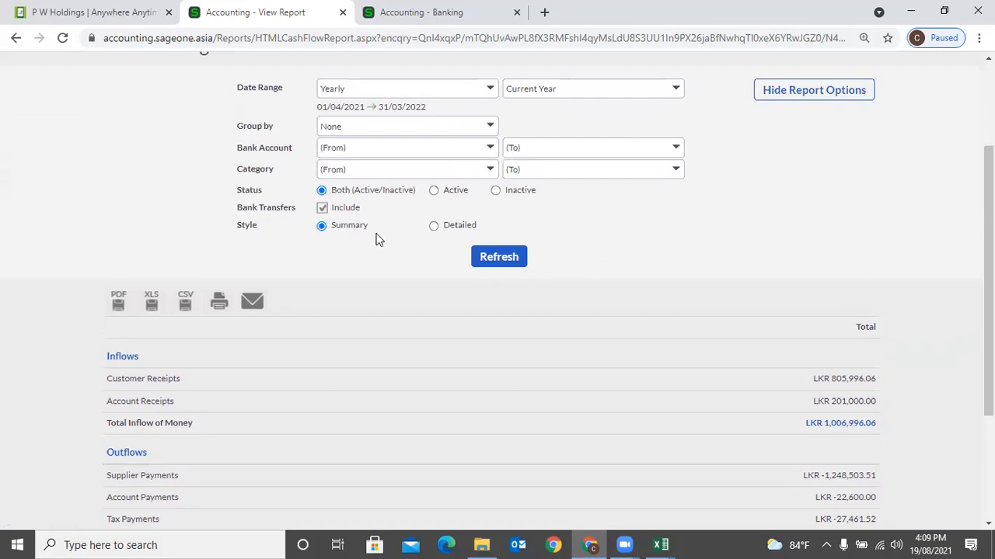
pyautogui.click(432, 226)
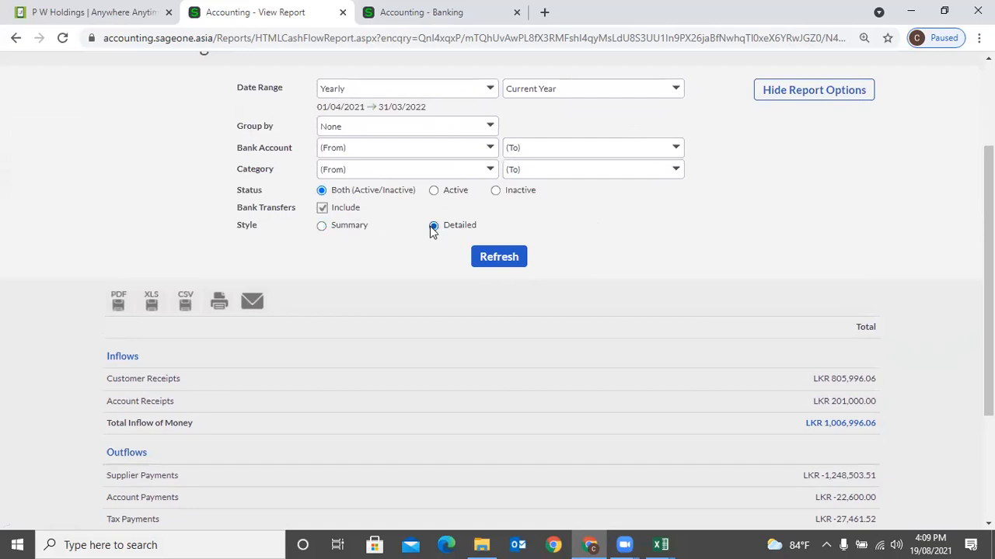
pyautogui.click(493, 250)
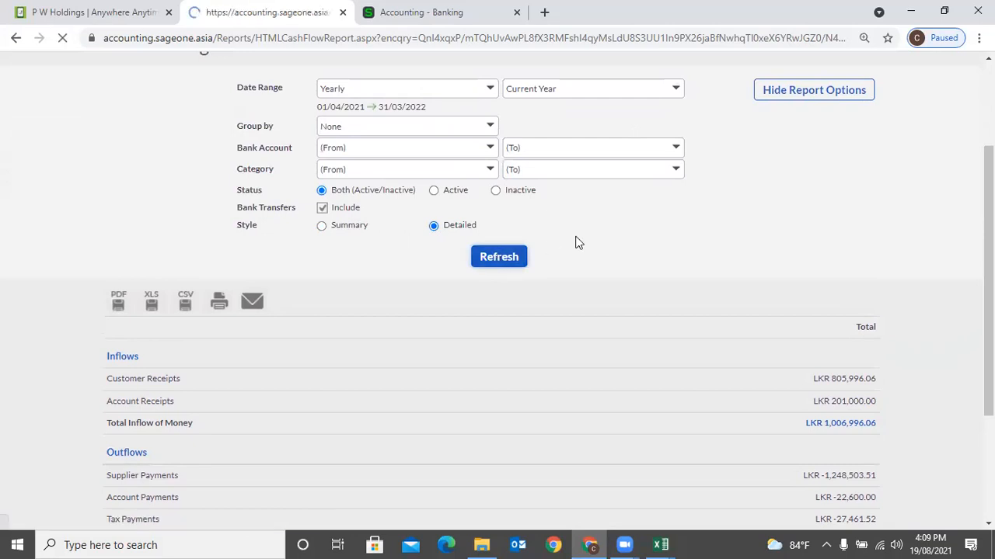
pyautogui.scroll(-3, 575, 243)
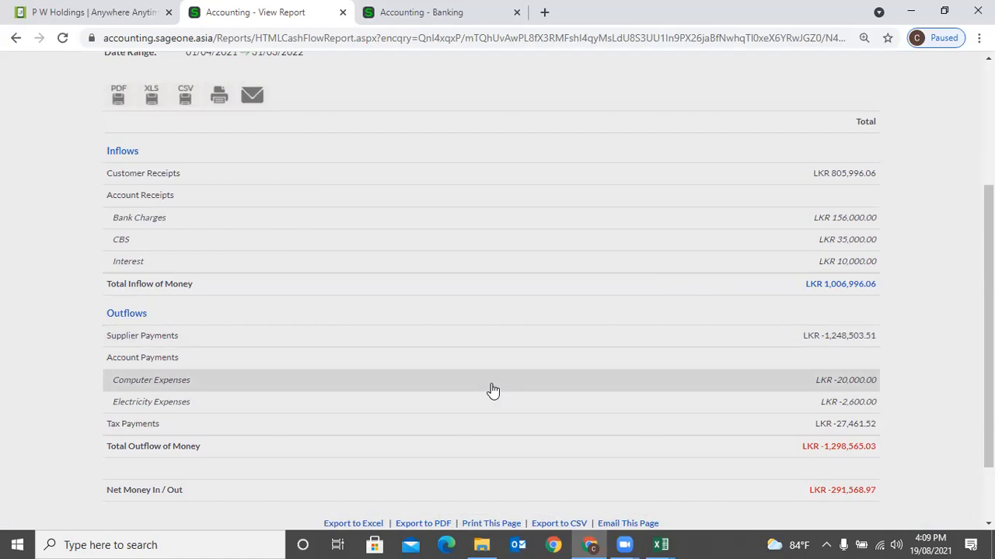
pyautogui.scroll(2, 766, 284)
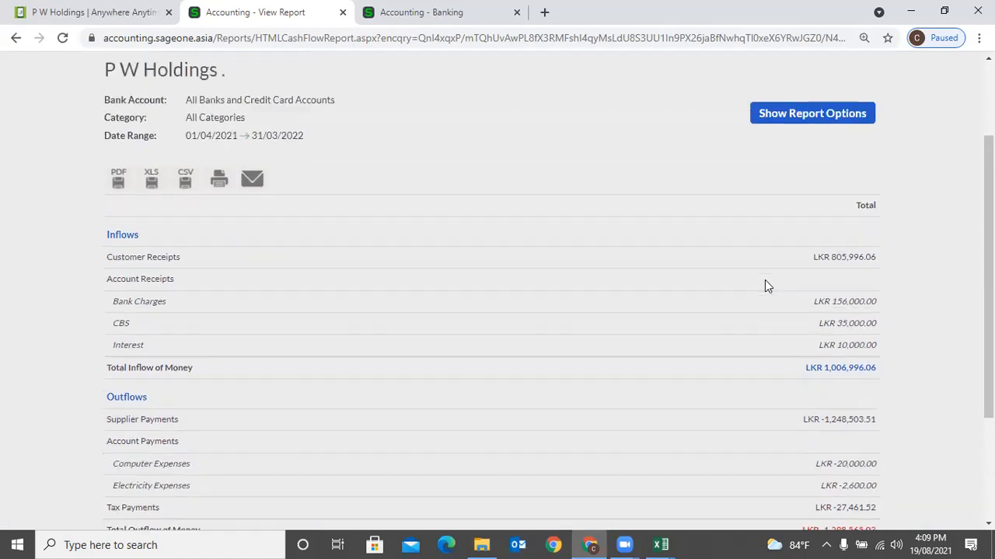
pyautogui.click(769, 176)
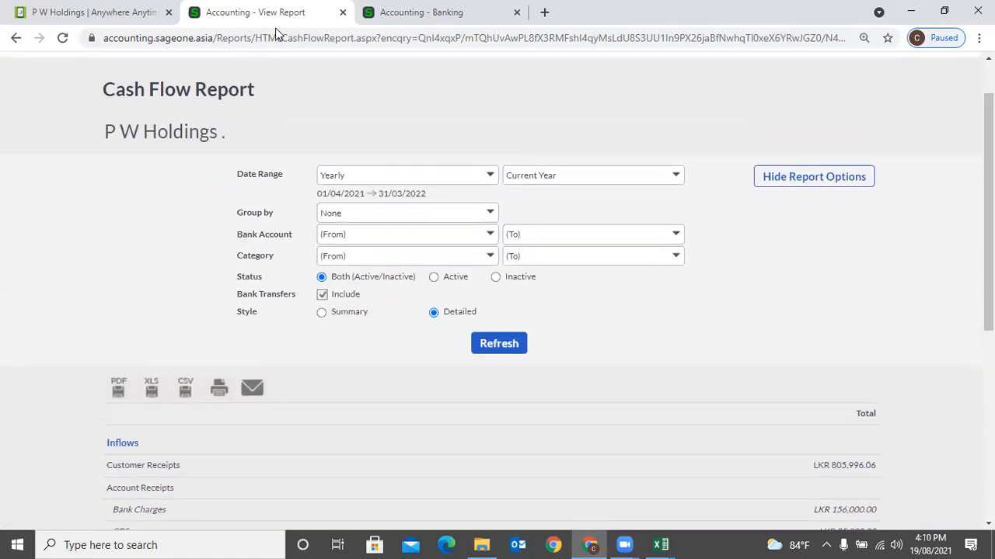
# - Duplicate the report tab and set the original tab's report back to Summary style
pyautogui.rightClick(305, 16)
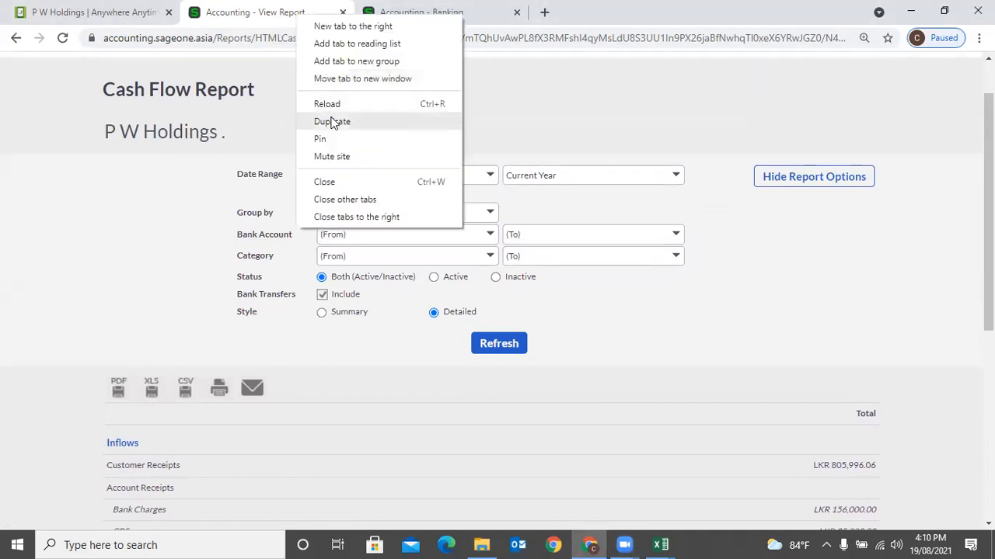
pyautogui.click(331, 121)
pyautogui.hotkey('ctrl', 'shift', 'Tab')
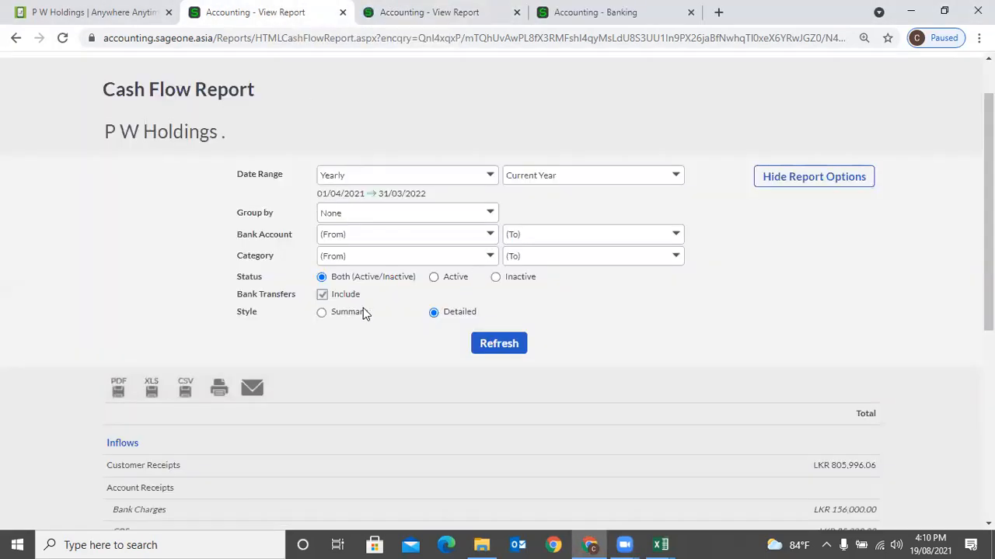
pyautogui.click(357, 315)
pyautogui.click(491, 344)
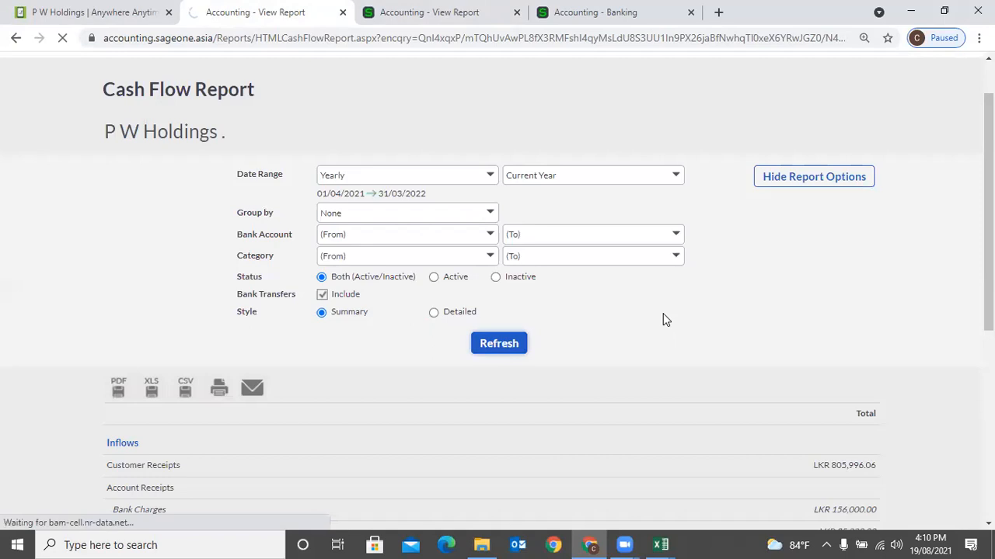
pyautogui.scroll(-3, 635, 307)
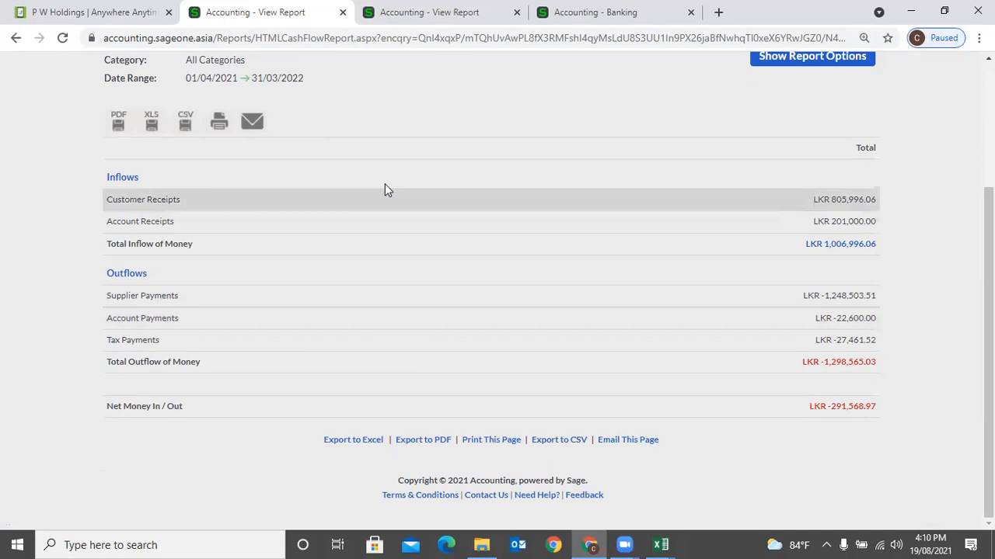
# - Return to the detailed Cash Flow report tab and bring up its report options
pyautogui.click(372, 24)
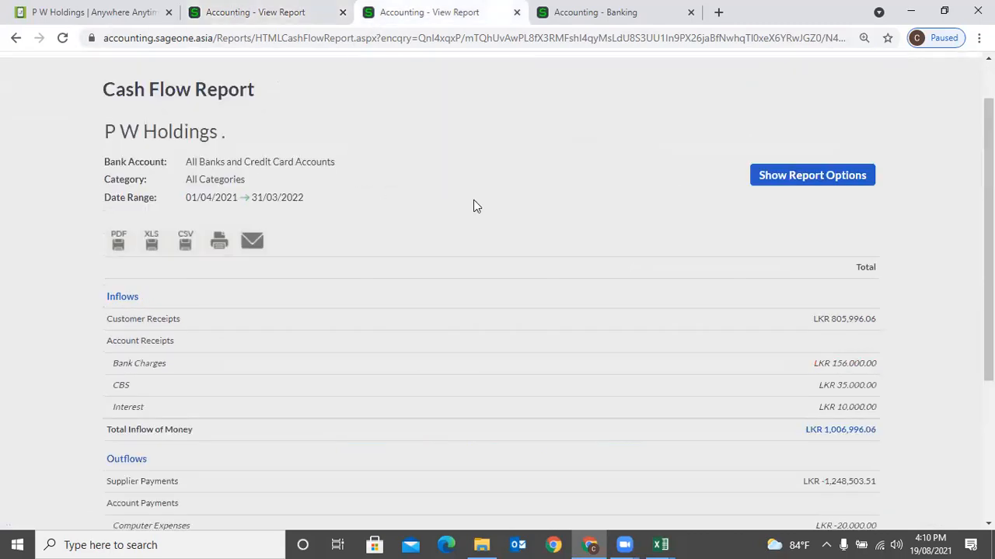
pyautogui.scroll(-3, 546, 274)
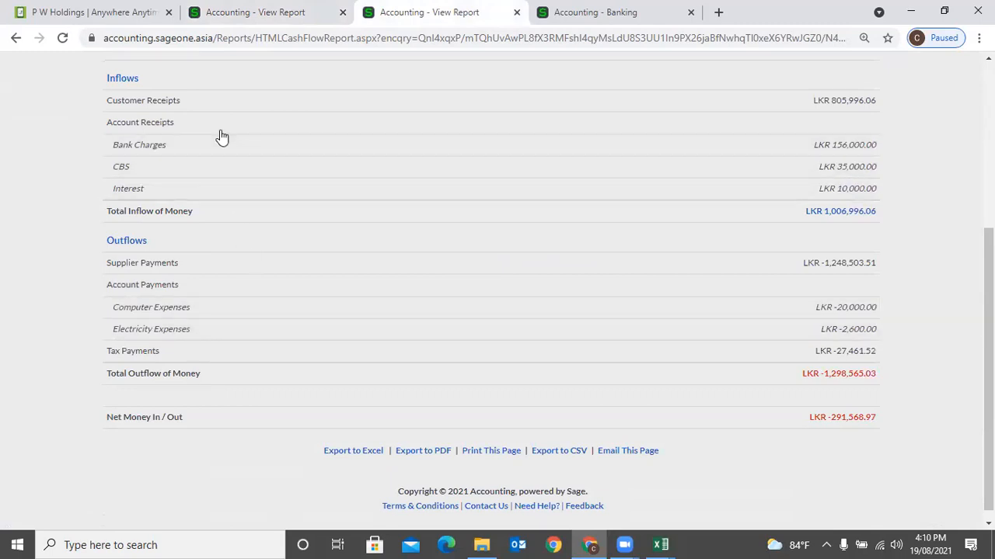
pyautogui.scroll(1, 220, 158)
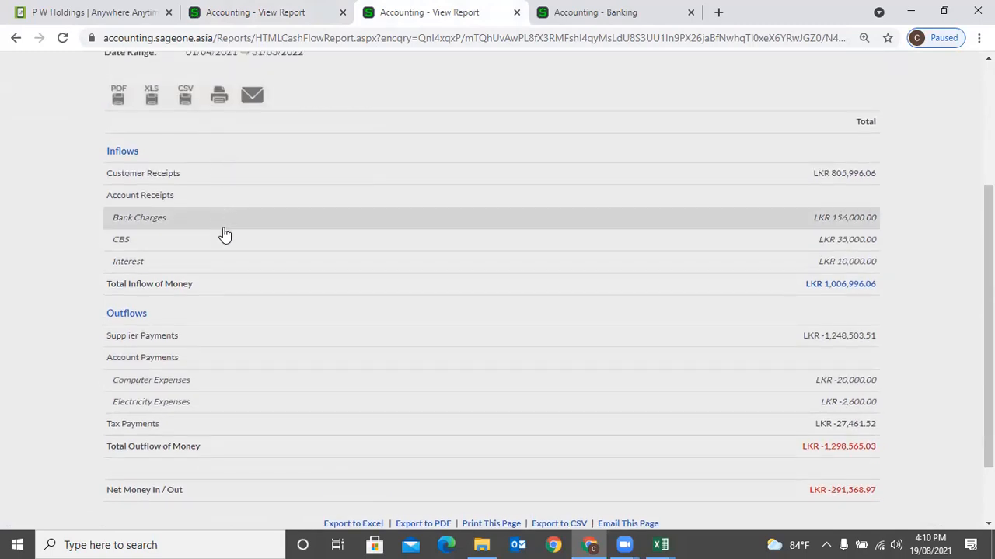
pyautogui.scroll(1, 266, 376)
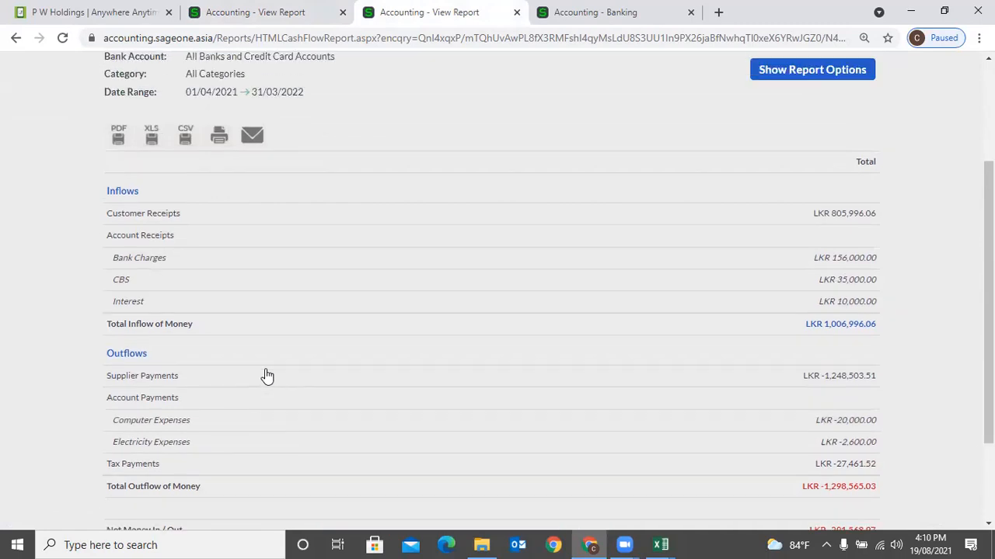
pyautogui.scroll(2, 267, 376)
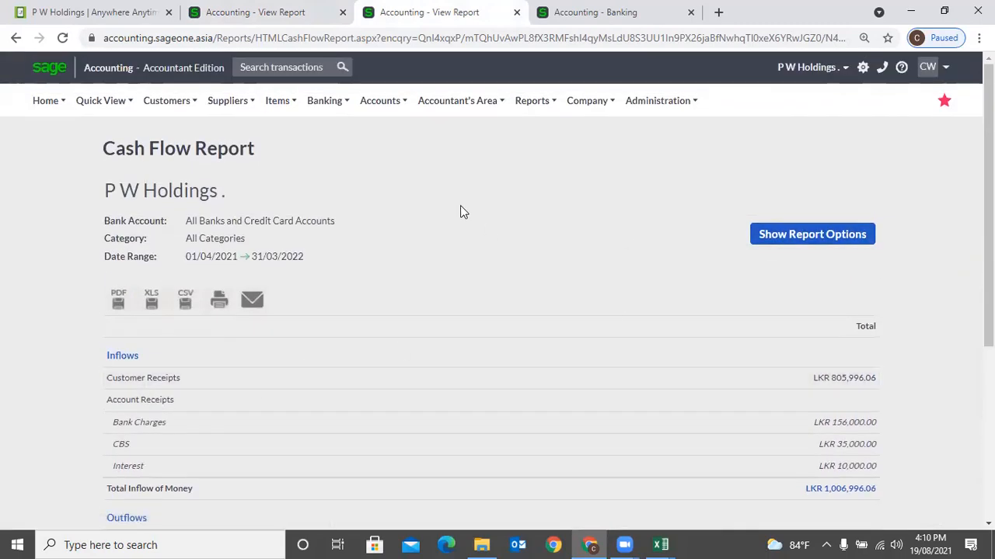
pyautogui.click(835, 238)
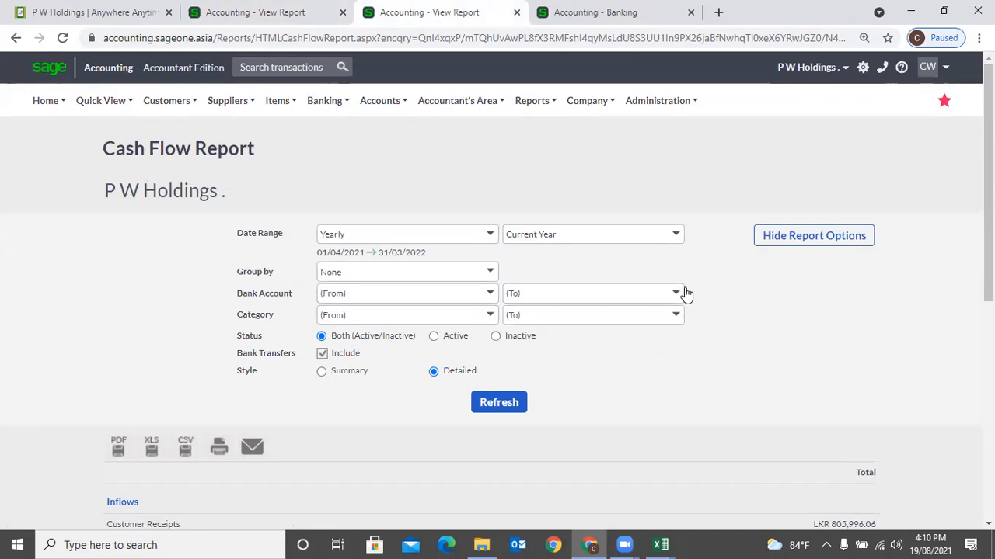
# - Group the detailed Cash Flow report by Month, starting from April 2021
pyautogui.click(491, 272)
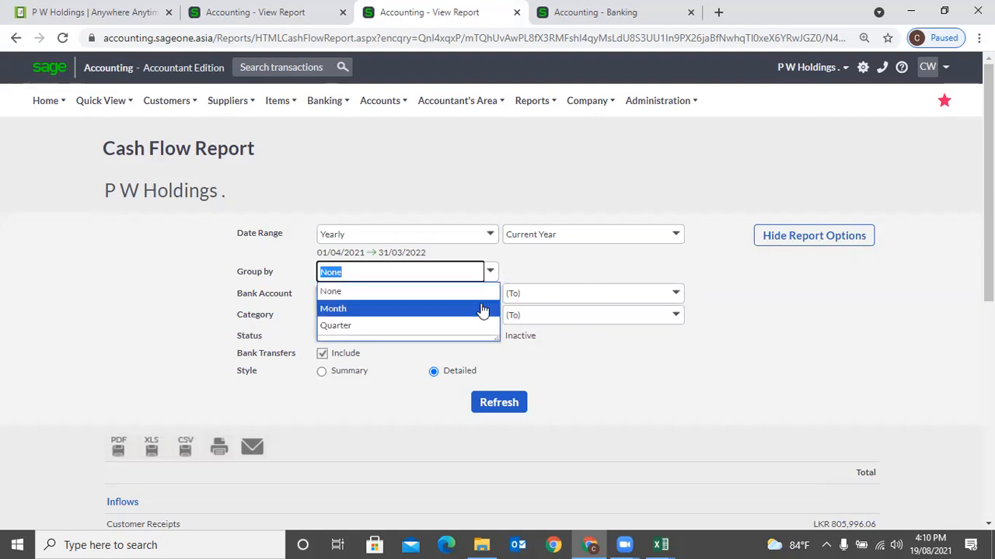
pyautogui.click(483, 308)
pyautogui.click(506, 408)
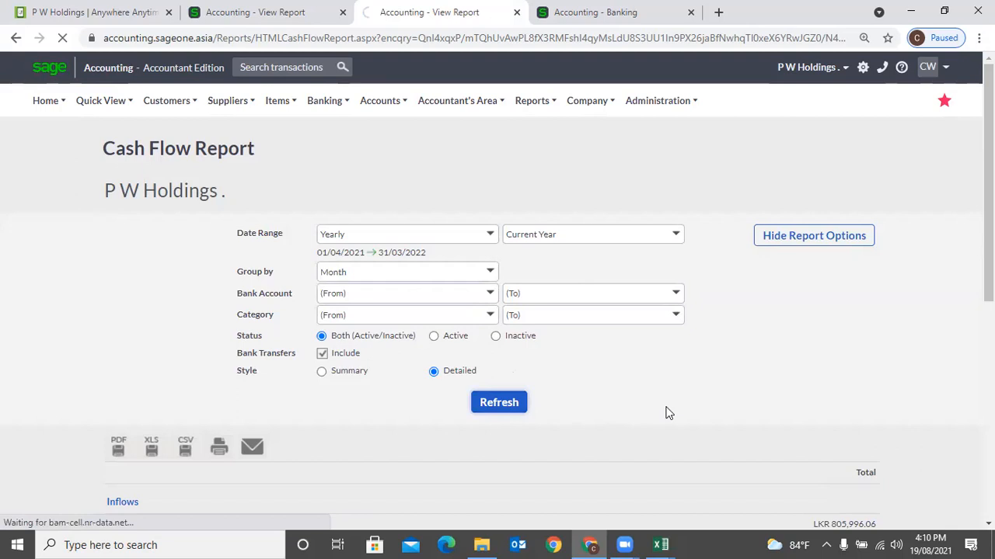
pyautogui.scroll(-1, 666, 411)
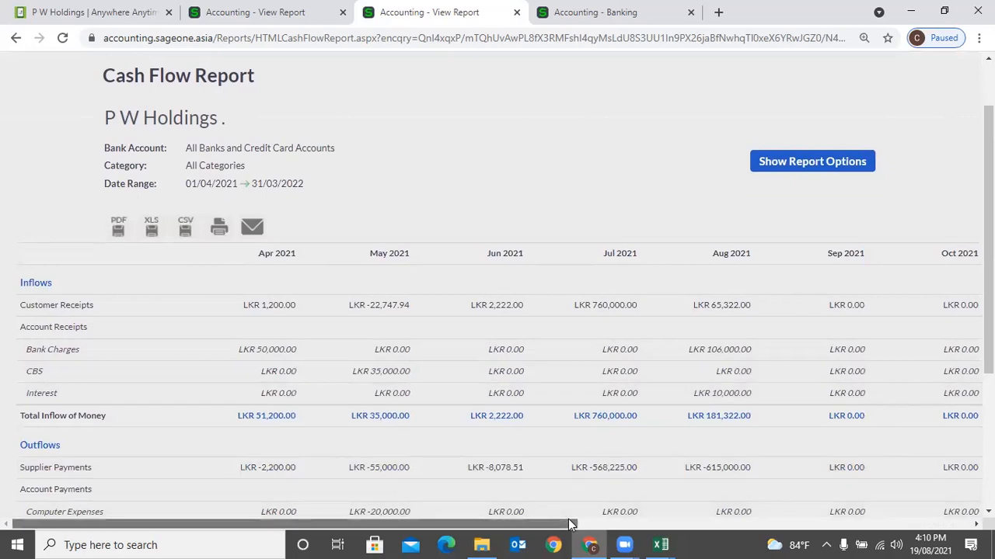
pyautogui.moveTo(574, 523)
pyautogui.mouseDown()
pyautogui.moveTo(591, 523)
pyautogui.moveTo(563, 525)
pyautogui.mouseUp()
# - Set the report to the Quarterly range 01/07/2021–30/09/2021, grouped by Month into Jul–Sep columns
pyautogui.click(785, 165)
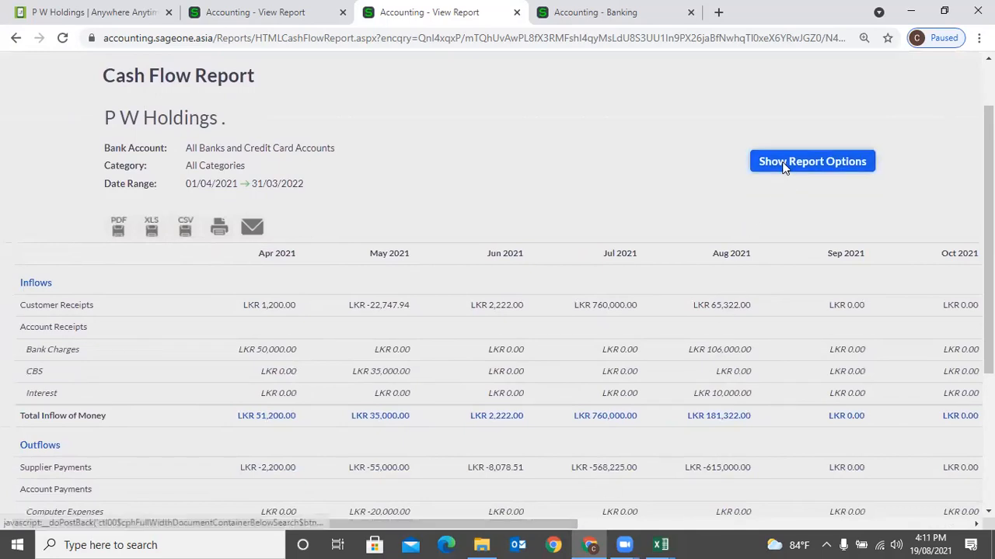
pyautogui.click(491, 165)
pyautogui.click(418, 183)
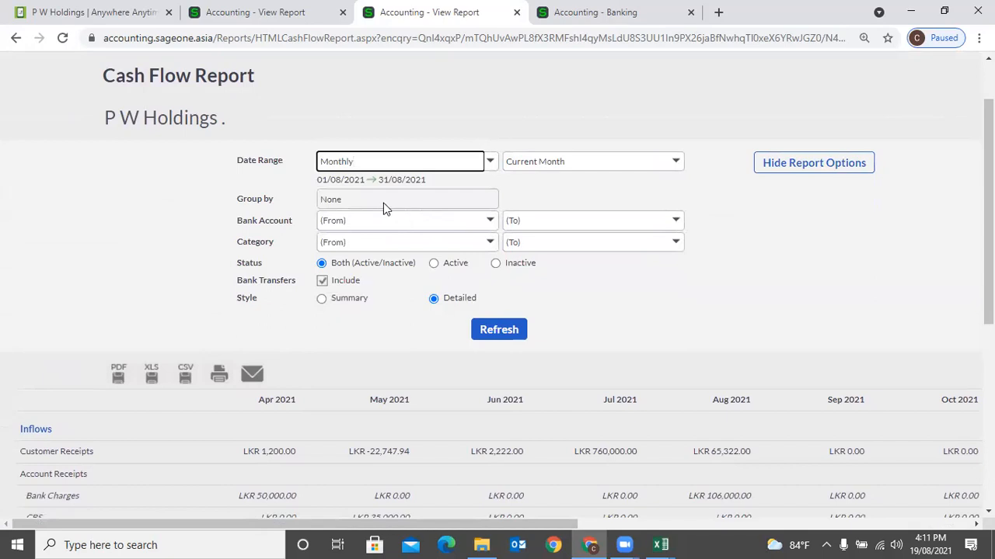
pyautogui.click(491, 164)
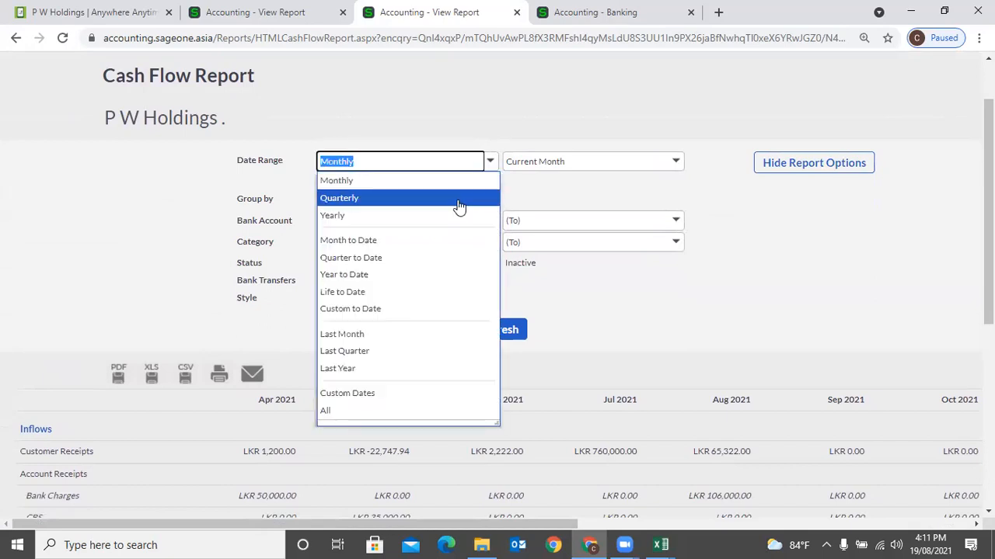
pyautogui.click(458, 198)
pyautogui.click(490, 199)
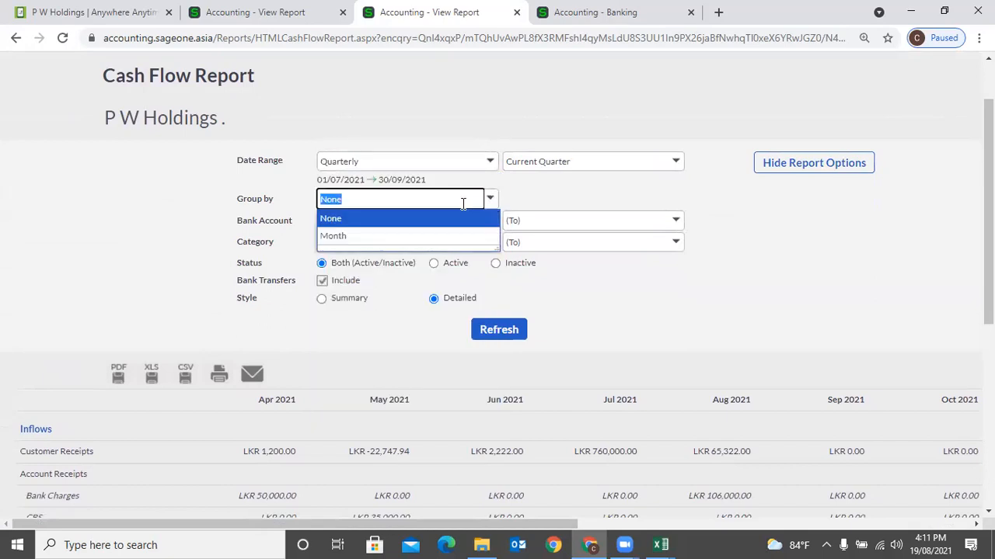
pyautogui.click(434, 237)
pyautogui.click(501, 328)
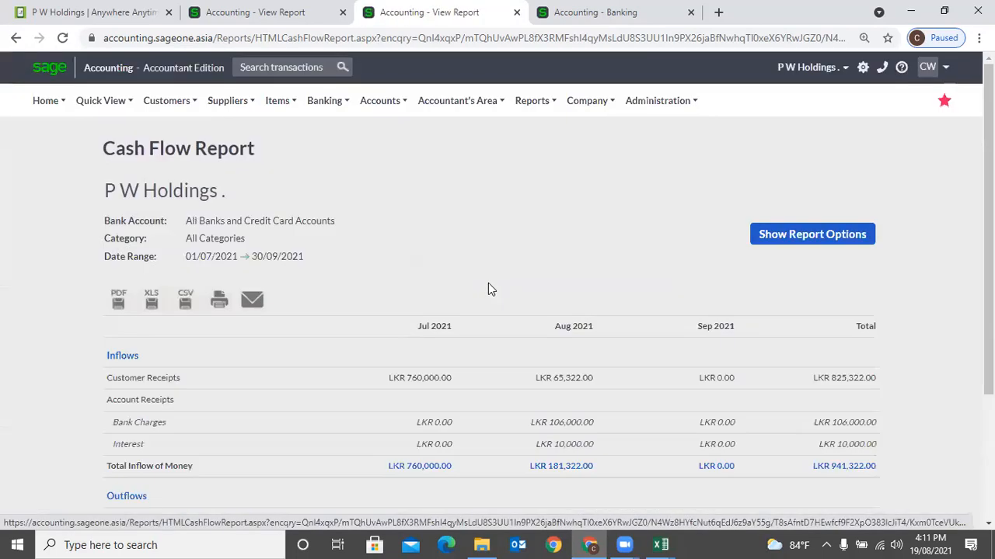
pyautogui.scroll(-2, 488, 289)
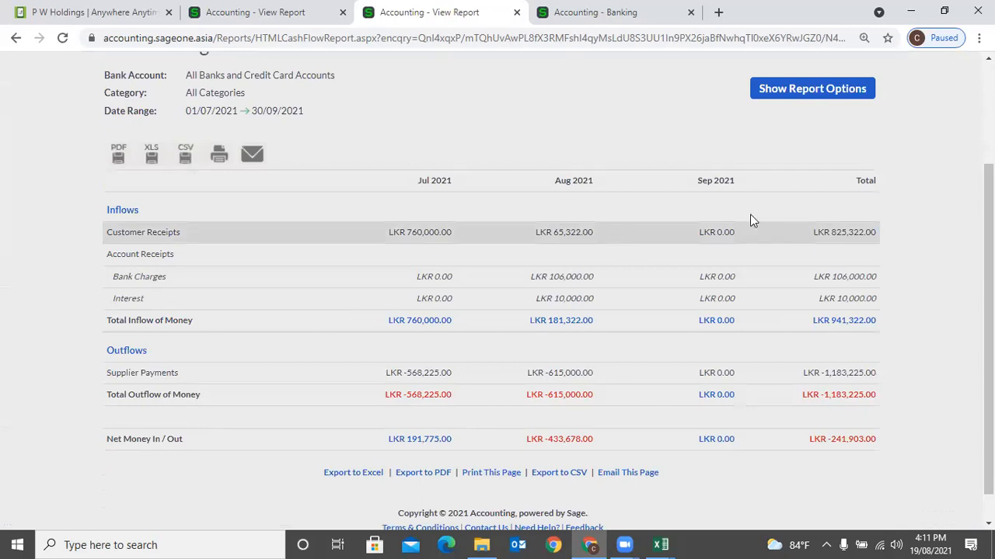
pyautogui.scroll(3, 813, 192)
# - Rerun the report for the year 01/04/2021–31/03/2022 grouped by Quarter into QTR 1–4
pyautogui.click(815, 238)
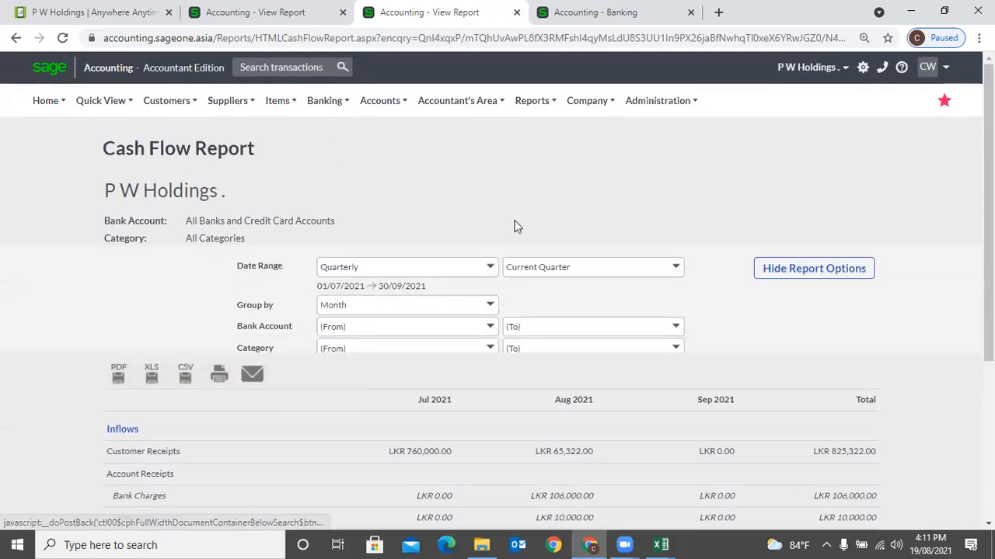
pyautogui.click(482, 235)
pyautogui.click(426, 289)
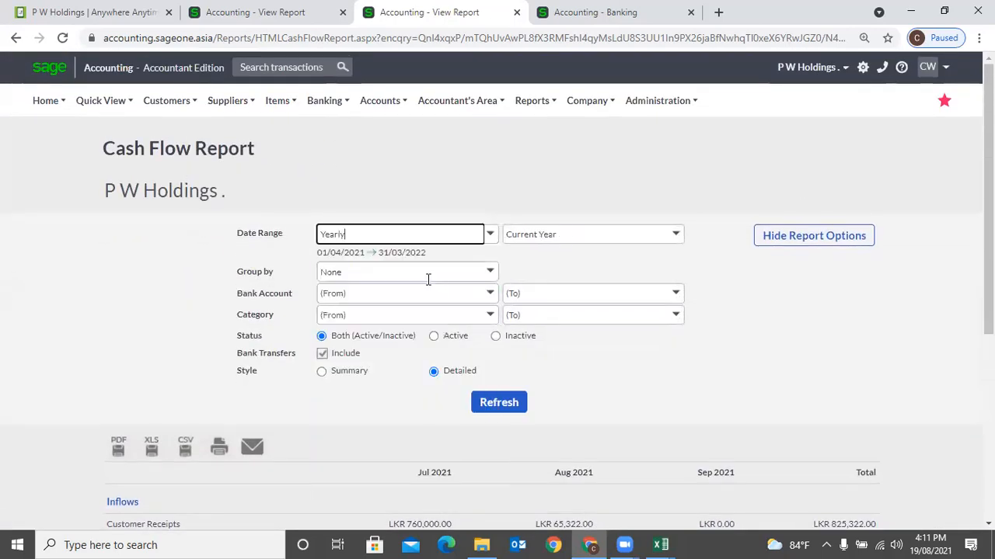
pyautogui.click(490, 274)
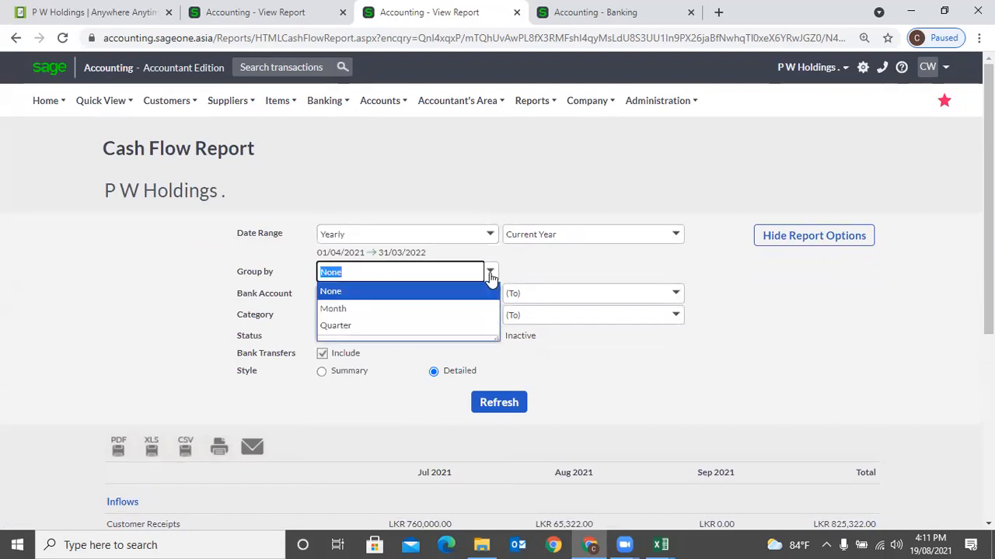
pyautogui.click(444, 326)
pyautogui.click(497, 403)
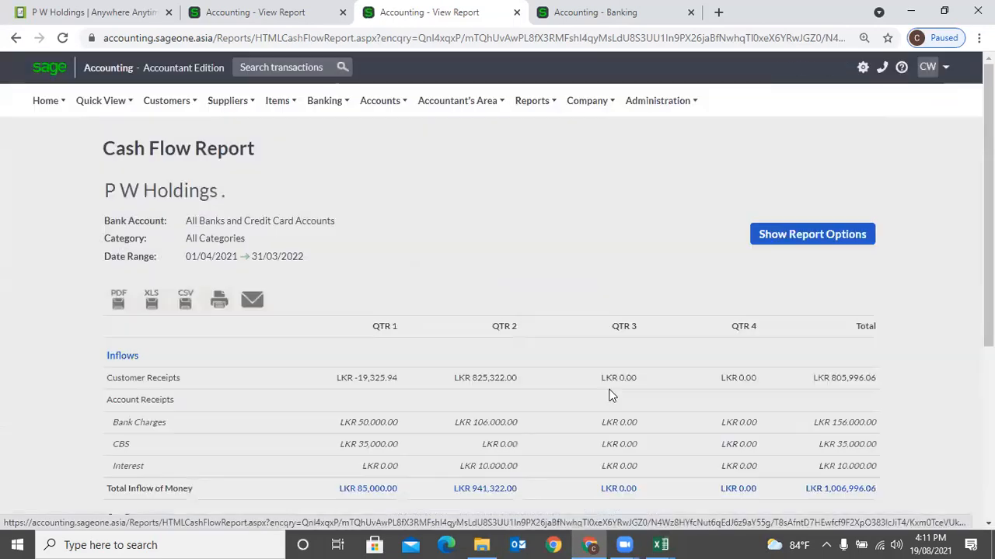
pyautogui.scroll(-1, 610, 395)
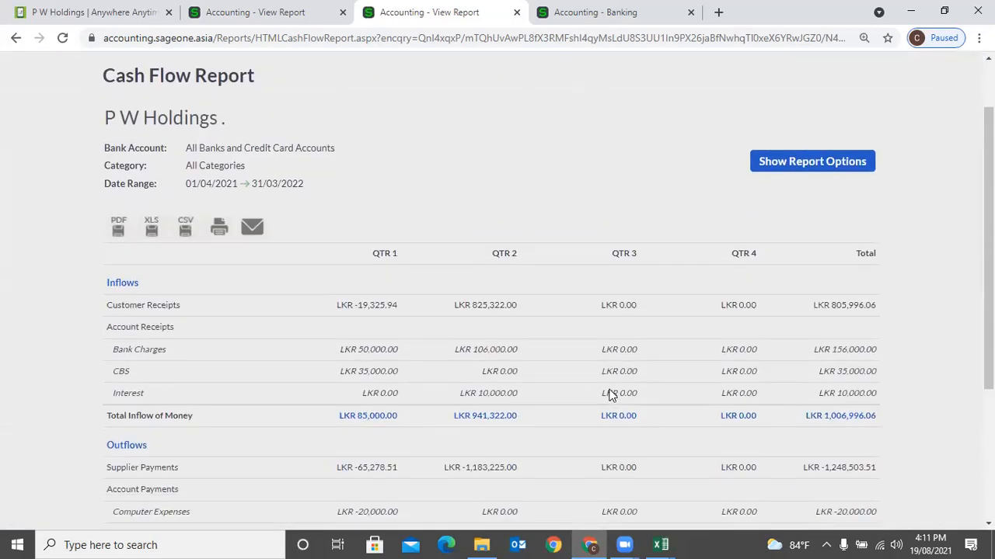
pyautogui.click(763, 167)
# - Rerun the report over all dates, 01/04/2017–31/03/2023, grouped into yearly columns
pyautogui.click(488, 162)
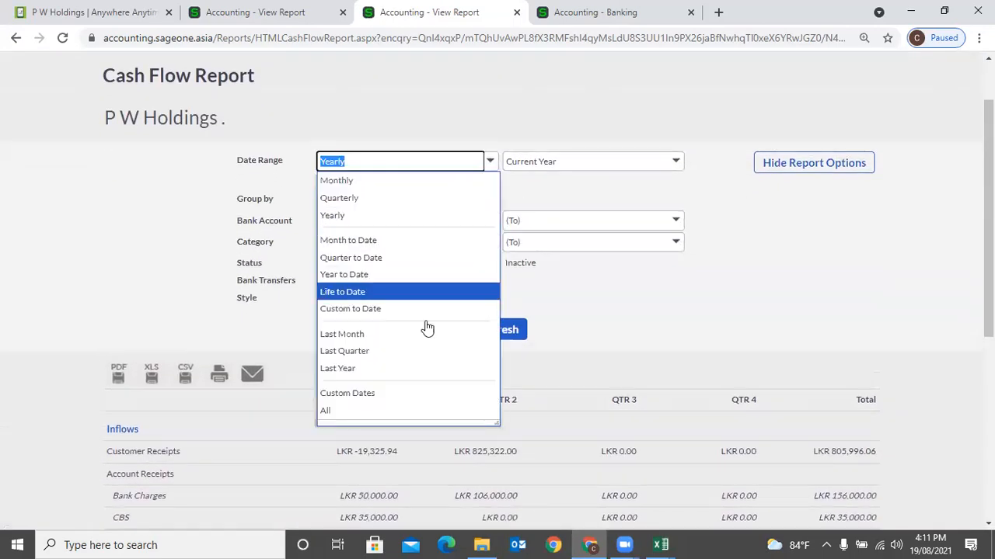
pyautogui.click(398, 411)
pyautogui.click(489, 200)
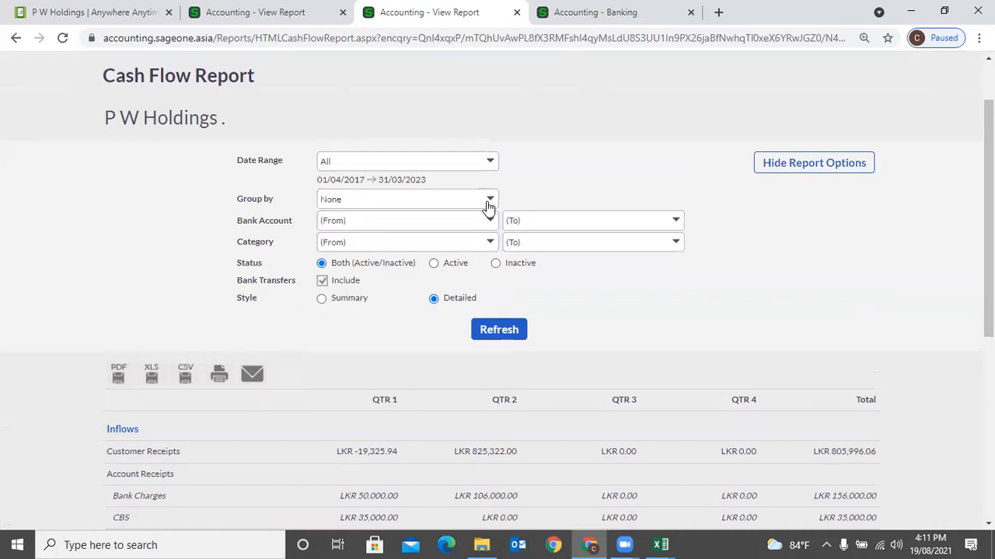
pyautogui.click(434, 238)
pyautogui.click(498, 334)
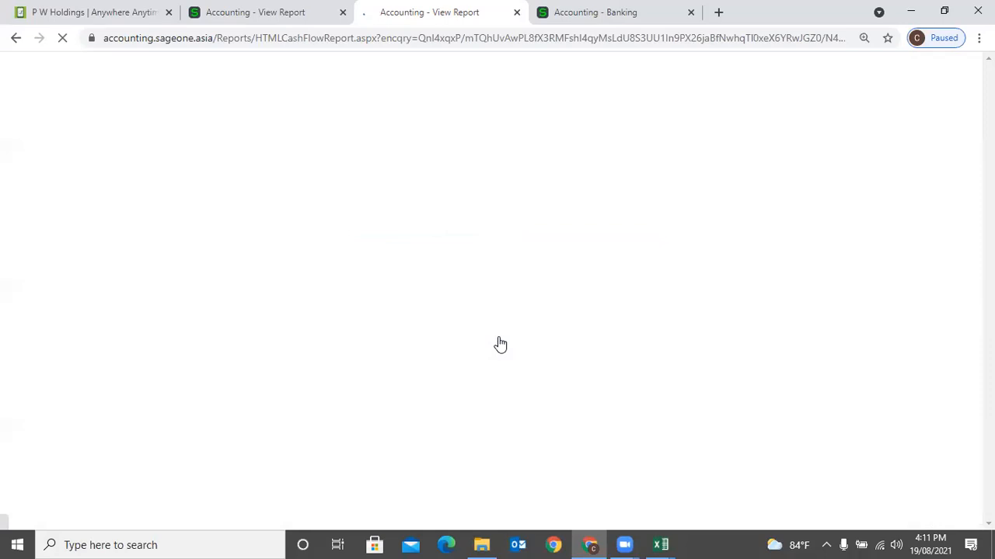
pyautogui.scroll(-3, 498, 329)
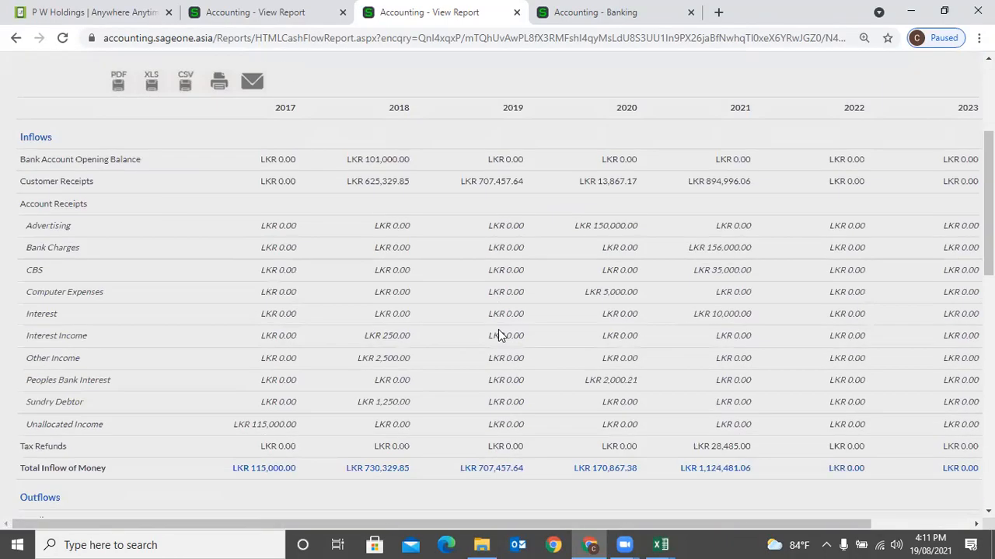
pyautogui.scroll(3, 498, 336)
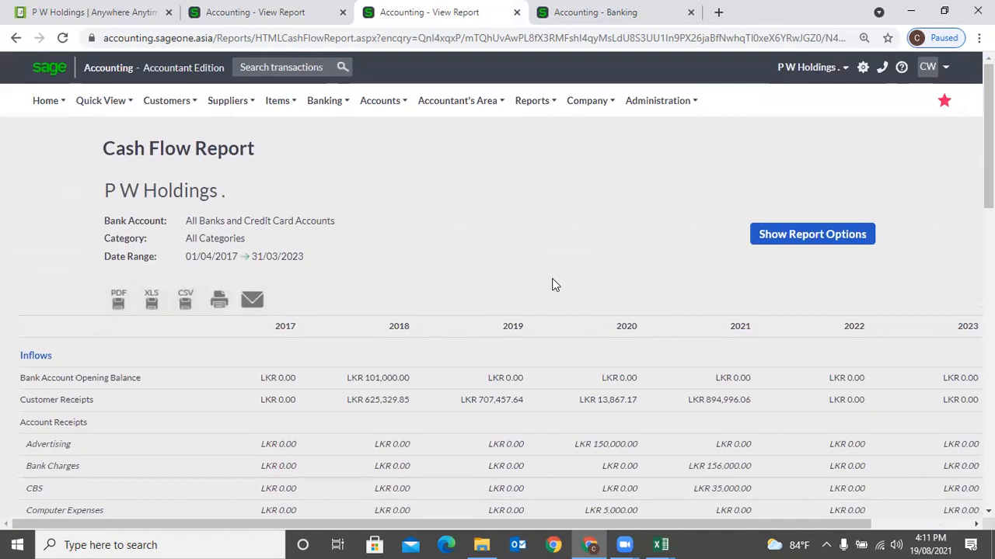
pyautogui.moveTo(330, 115)
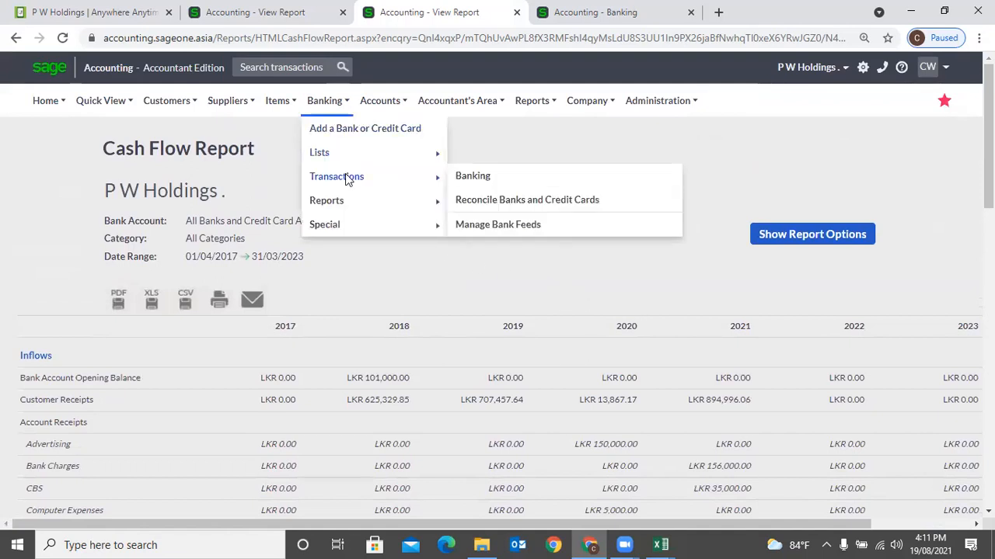
pyautogui.moveTo(349, 203)
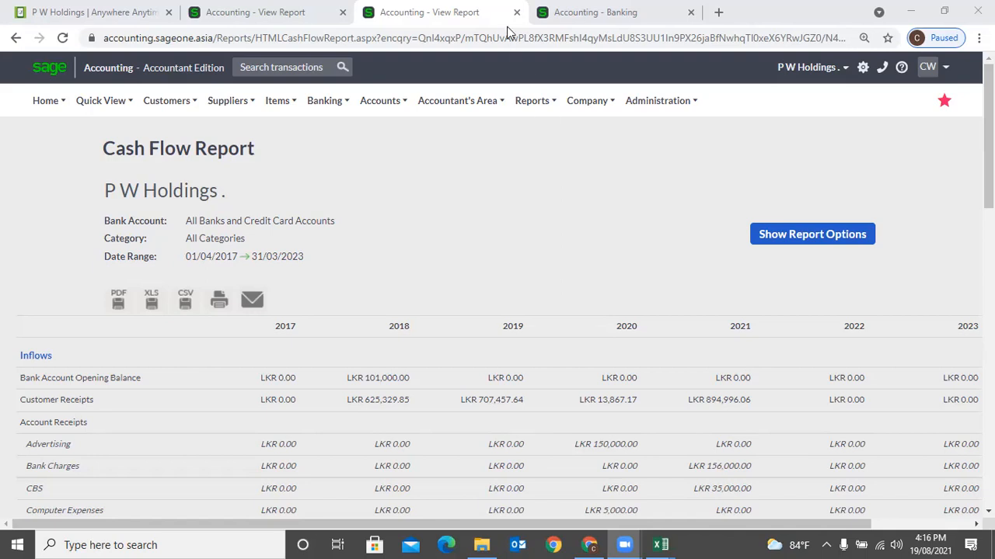
# - Glance through the Customers menu, then bring up the Banking > Reports list
pyautogui.click(166, 100)
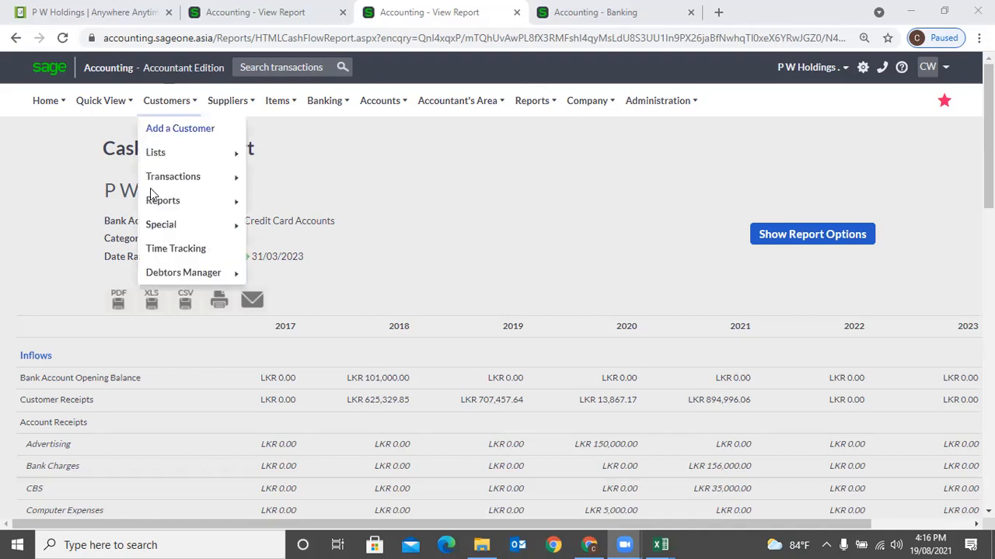
pyautogui.moveTo(175, 227)
pyautogui.scroll(-1, 619, 229)
pyautogui.scroll(1, 619, 228)
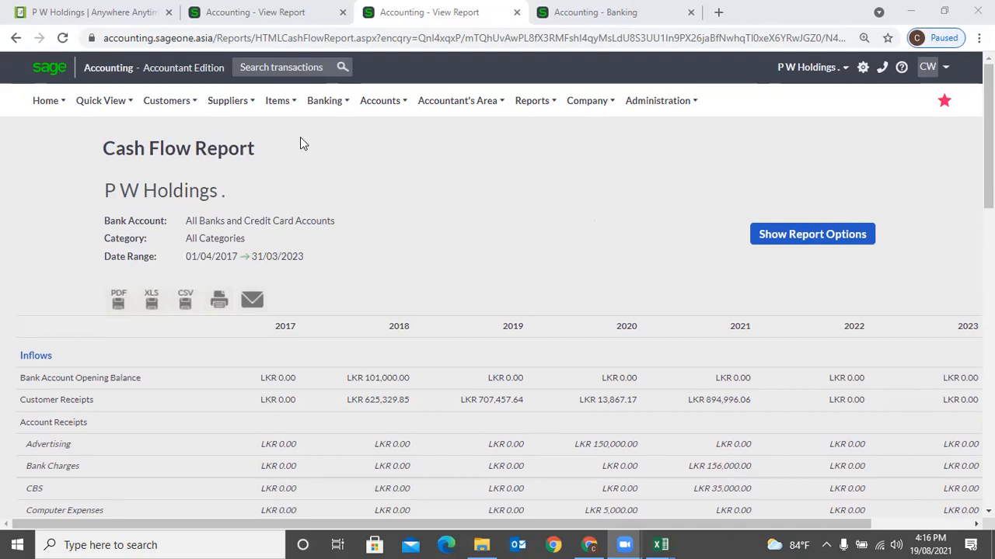
pyautogui.click(342, 102)
pyautogui.moveTo(360, 204)
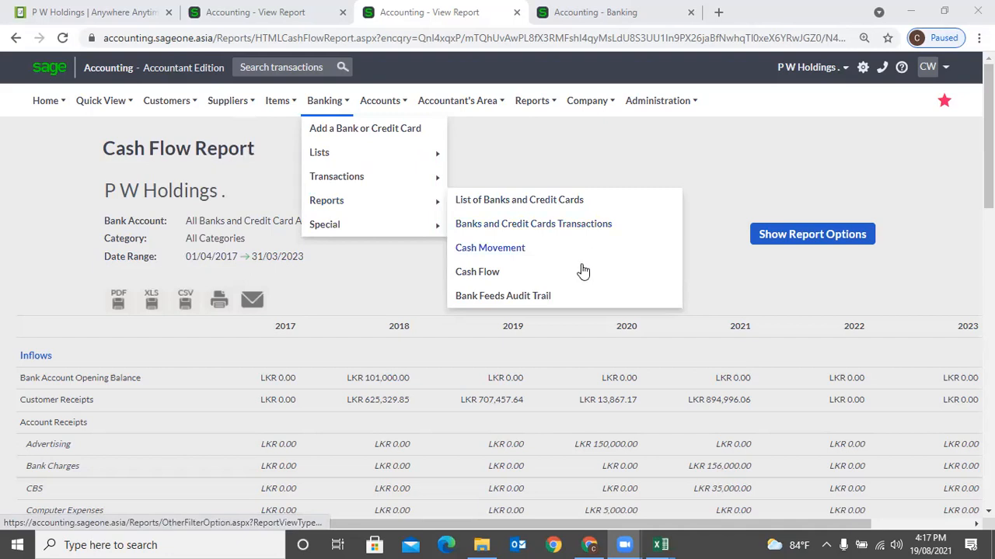
# - Open the Bank Feeds Audit Trail report, then the Adjust Bank and Credit Card Opening Balances page
pyautogui.click(565, 302)
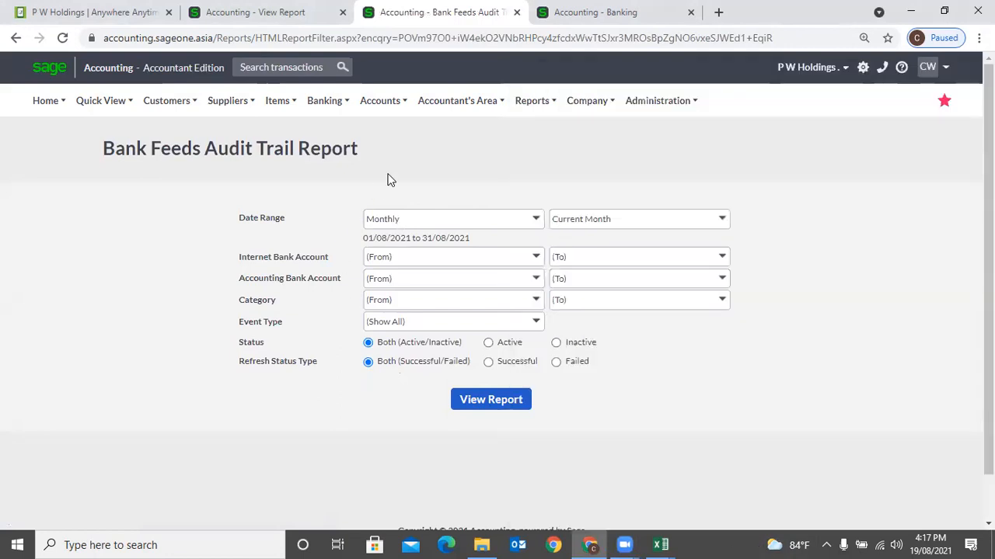
pyautogui.click(324, 100)
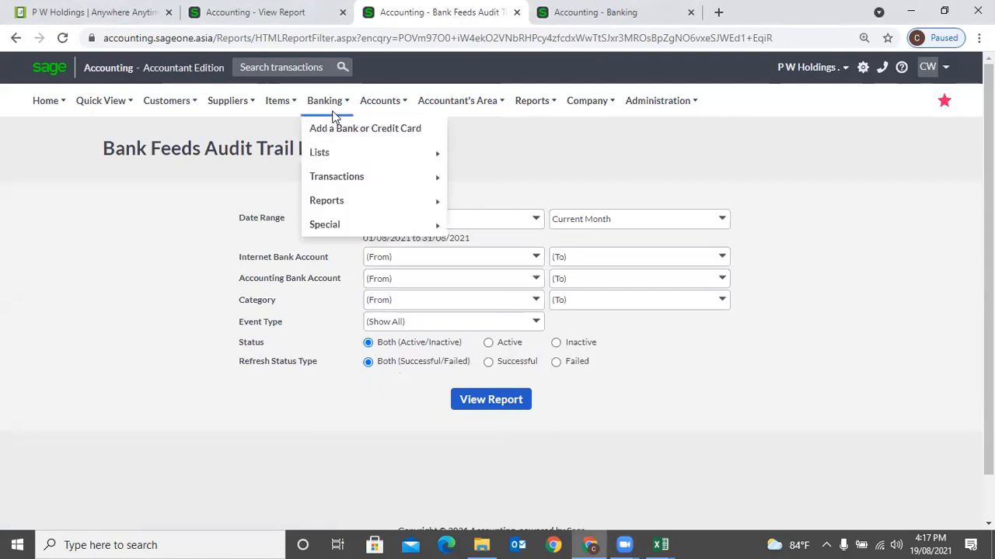
pyautogui.moveTo(349, 223)
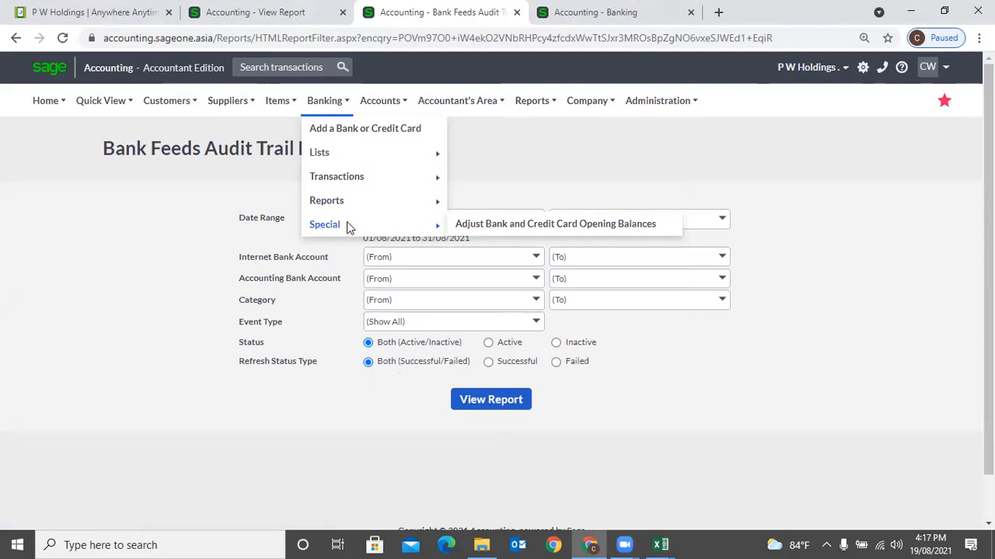
pyautogui.click(485, 231)
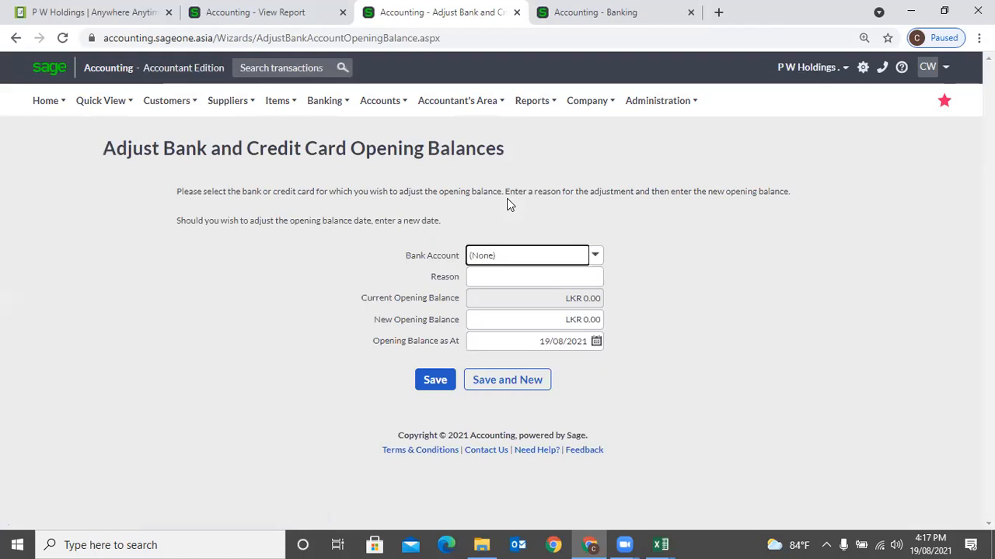
# - Select the SAMPATH (RS) bank account for the opening balance adjustment
pyautogui.click(355, 106)
pyautogui.moveTo(344, 109)
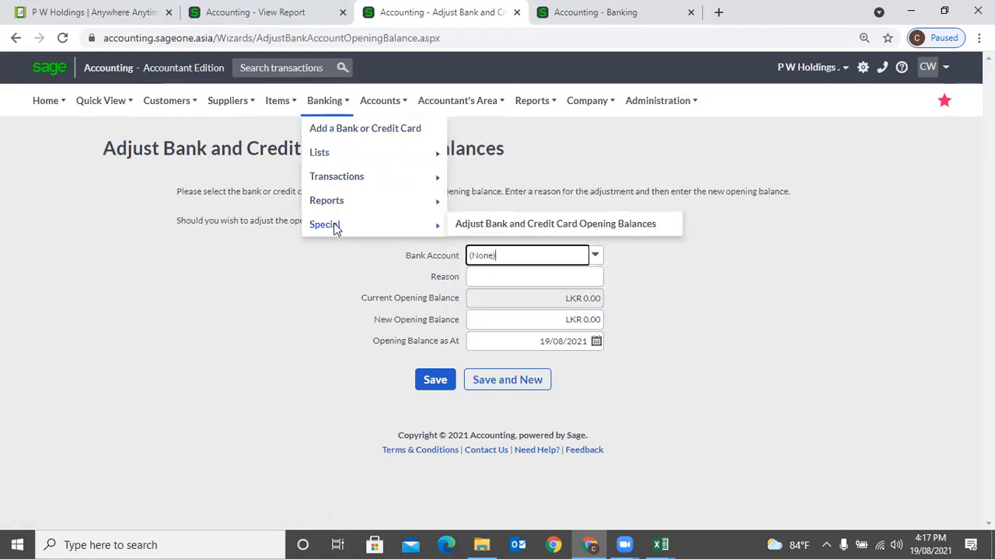
pyautogui.click(596, 253)
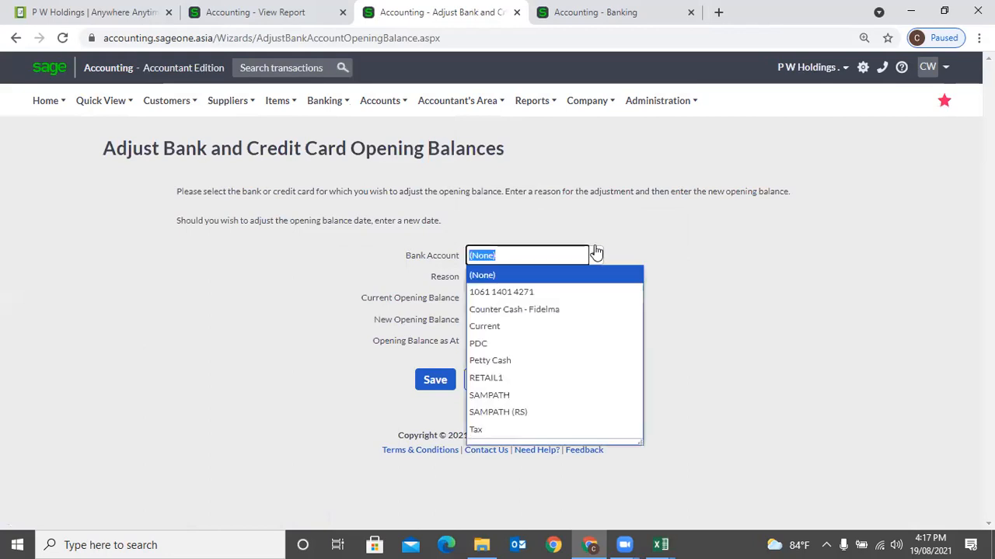
pyautogui.click(556, 293)
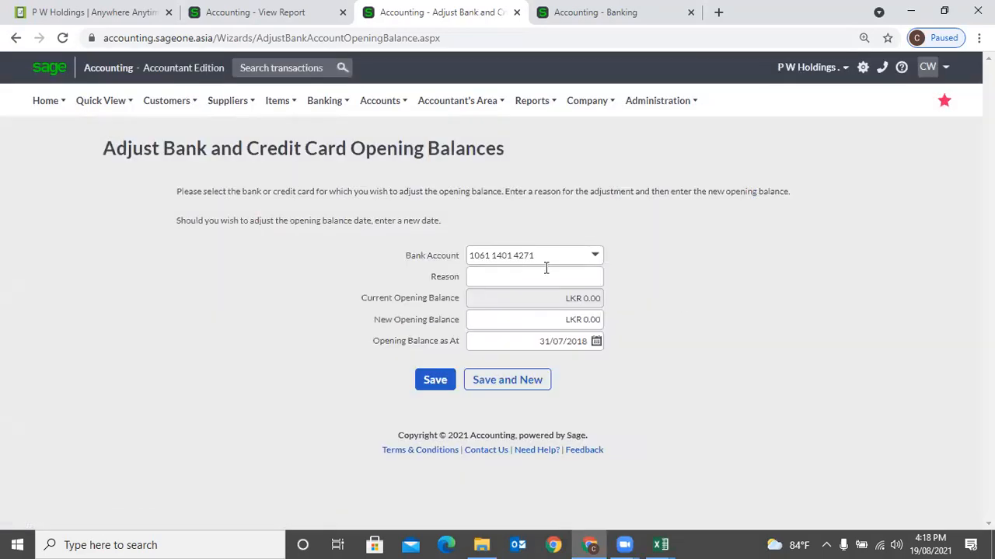
pyautogui.click(595, 257)
pyautogui.click(560, 418)
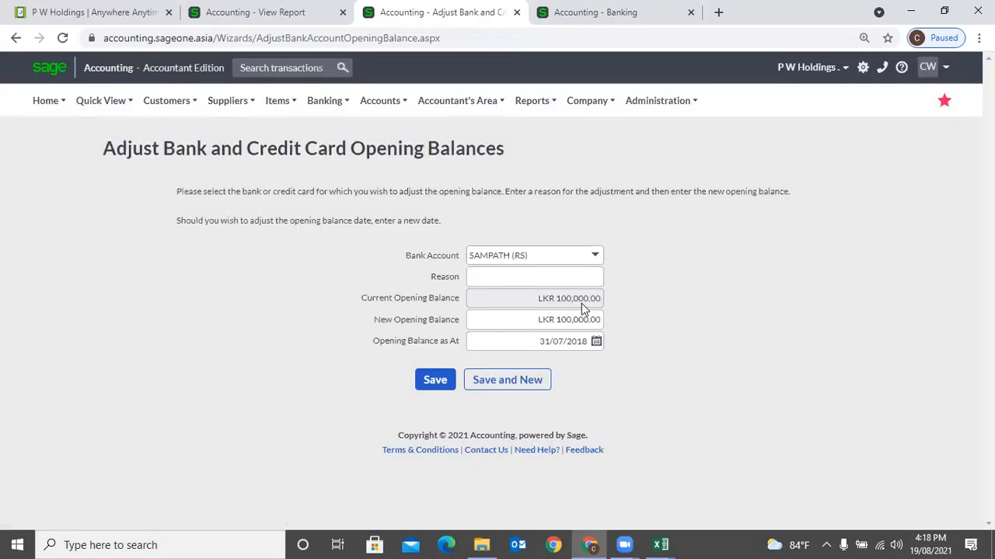
# - Enter reason OPB Change and a new opening balance of 50,000
pyautogui.click(541, 276)
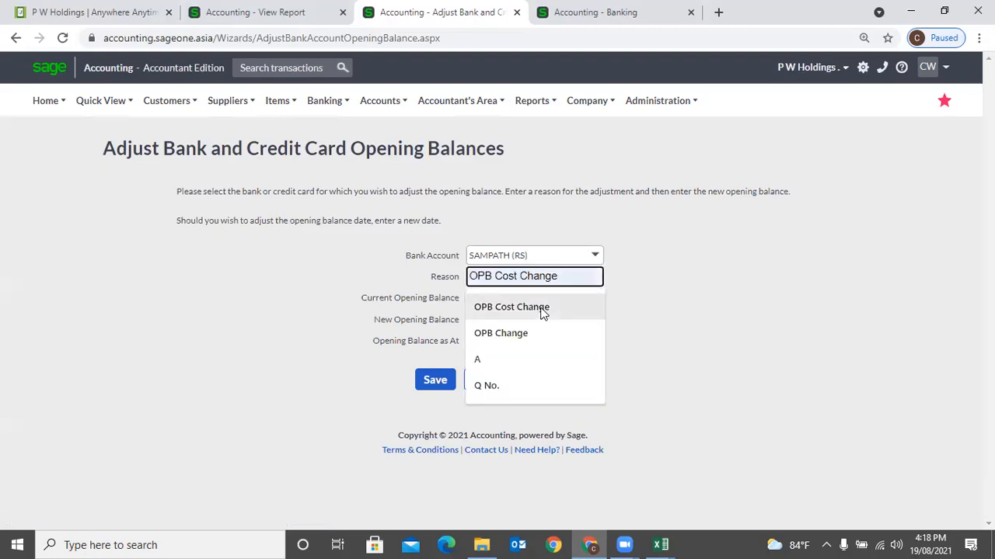
pyautogui.click(542, 333)
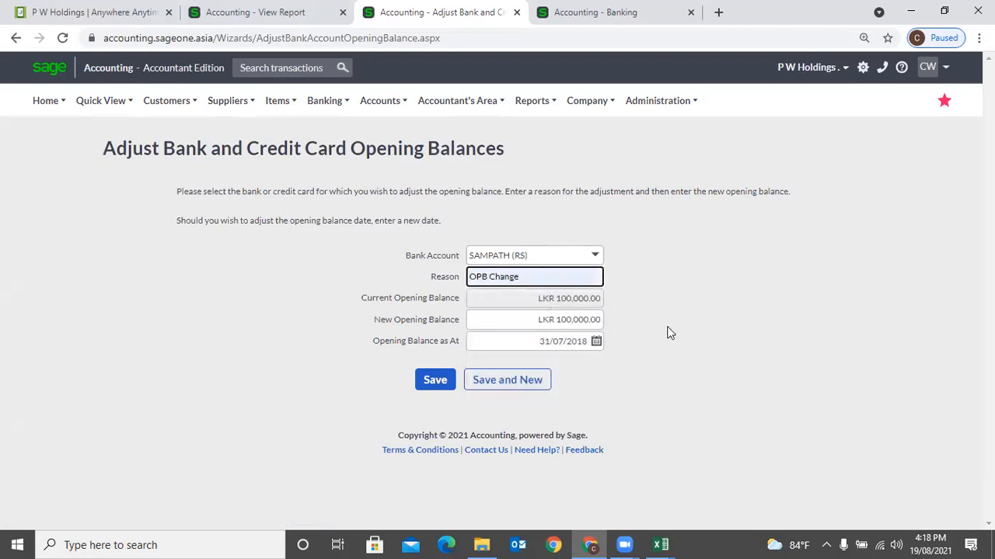
pyautogui.click(571, 321)
pyautogui.write('50000')
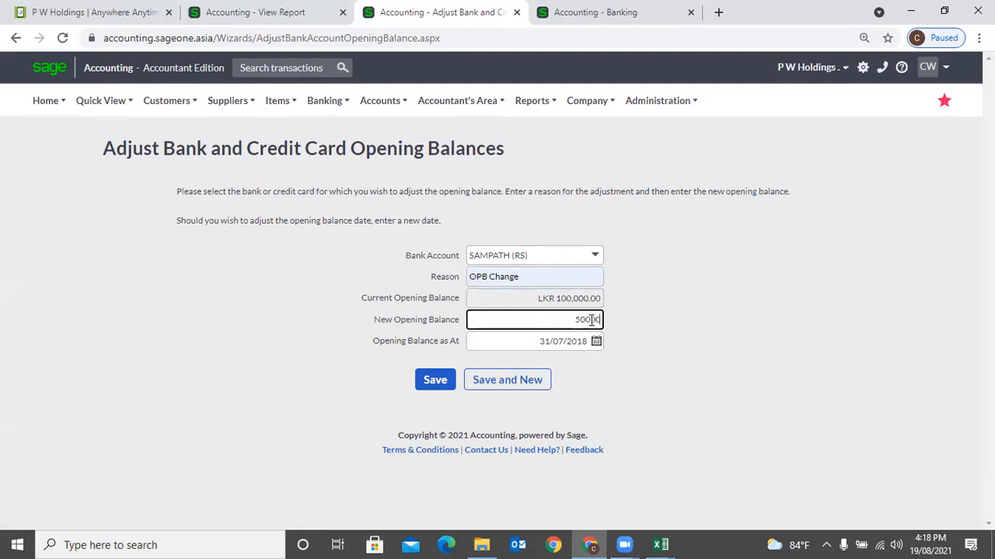
pyautogui.click(661, 345)
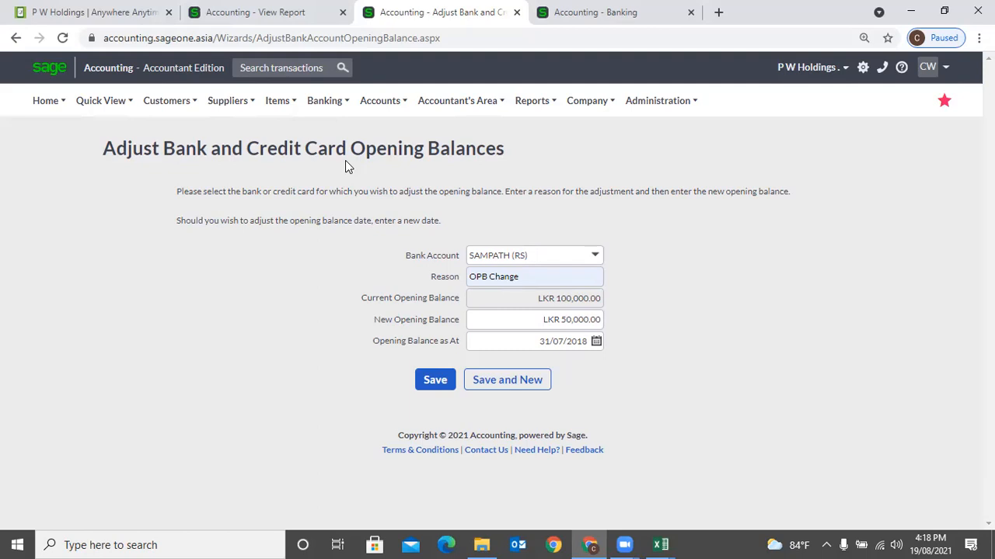
# - Bring up Adjust Bank and Credit Card Opening Balances under the Banking menu's Special options
pyautogui.click(326, 104)
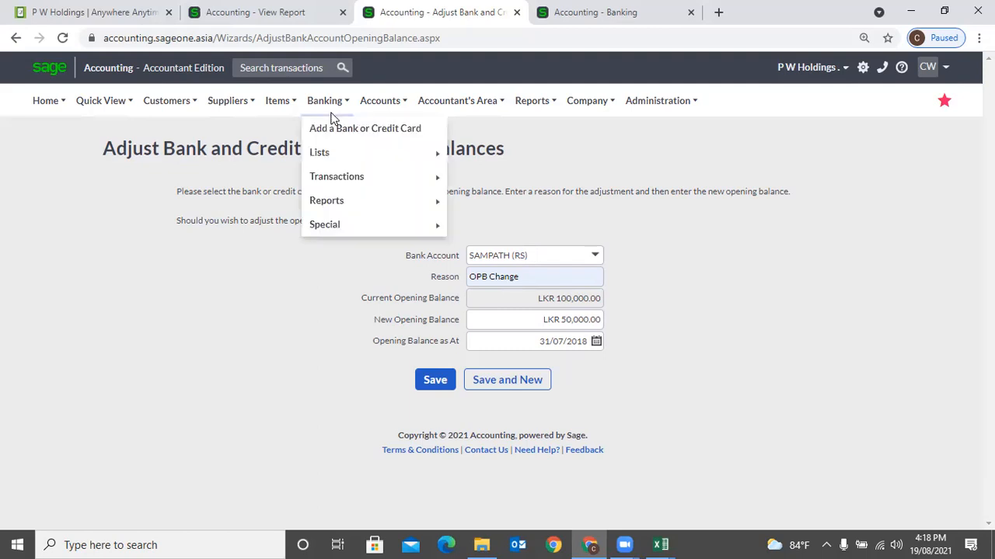
pyautogui.moveTo(338, 225)
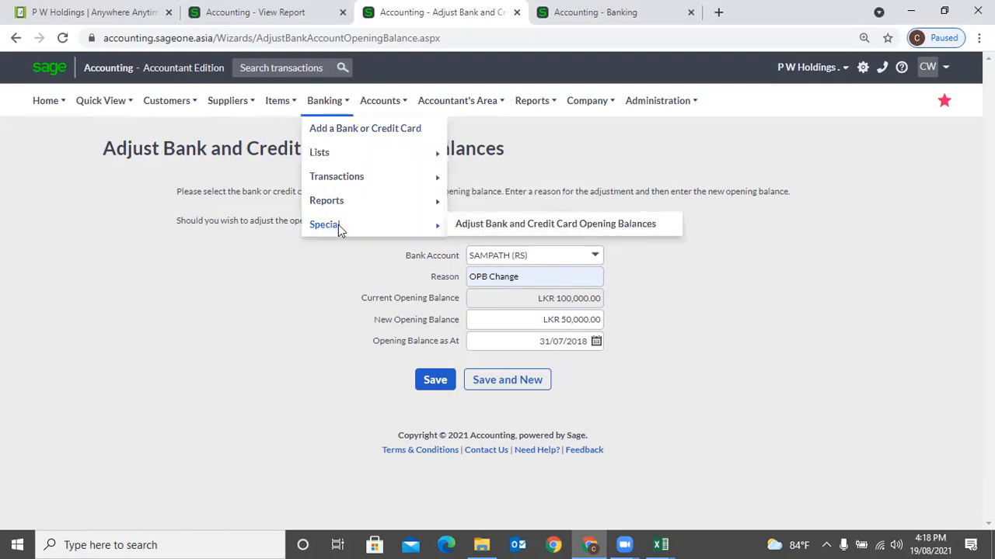
pyautogui.click(571, 225)
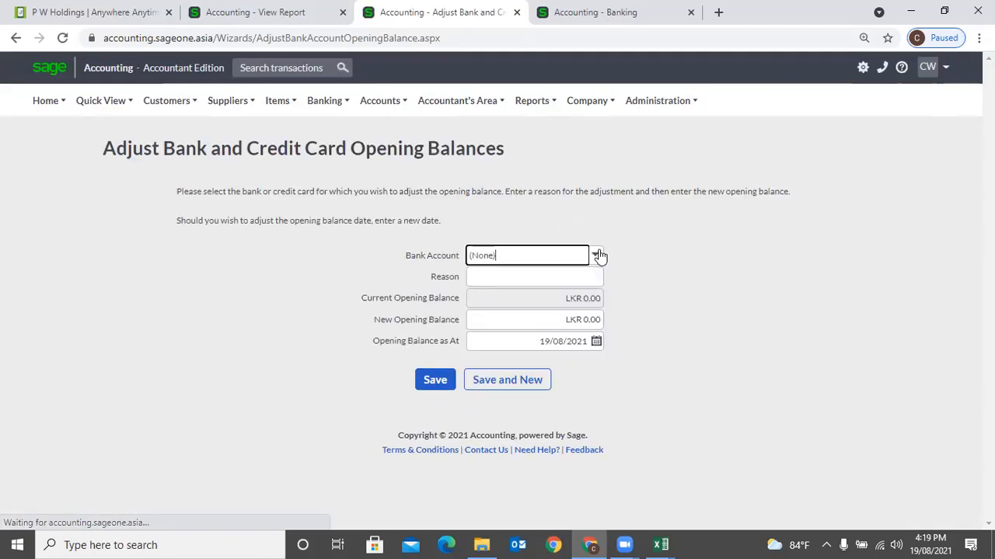
pyautogui.click(598, 260)
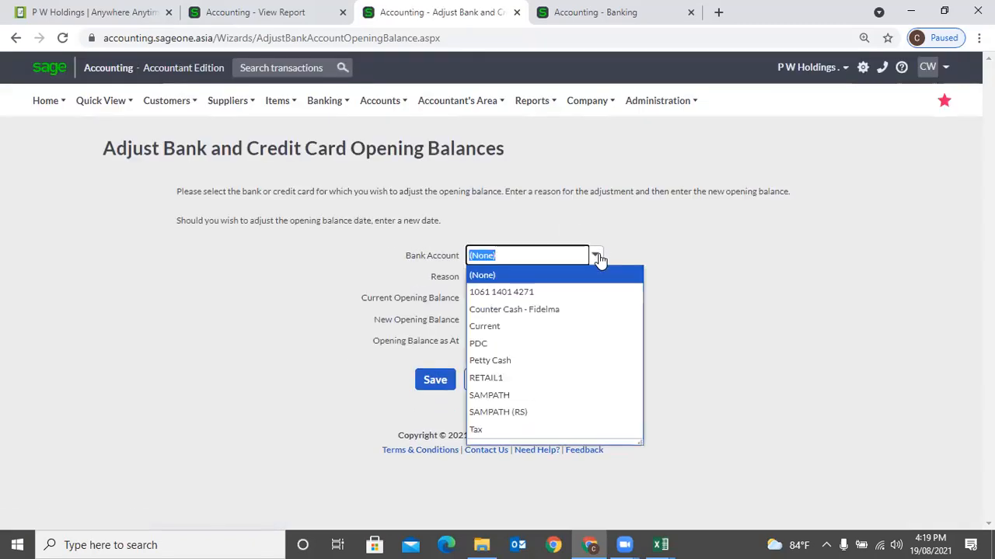
pyautogui.click(550, 411)
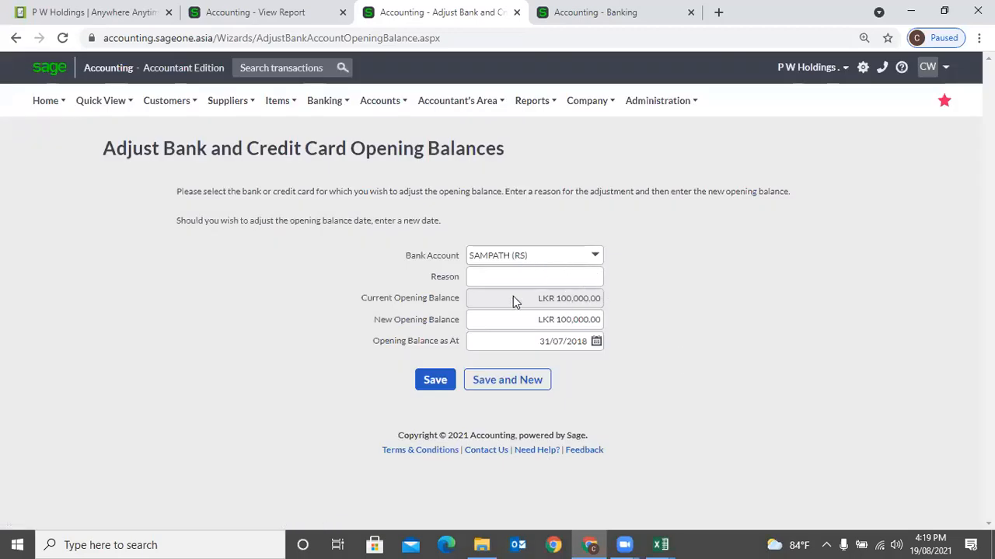
pyautogui.click(562, 277)
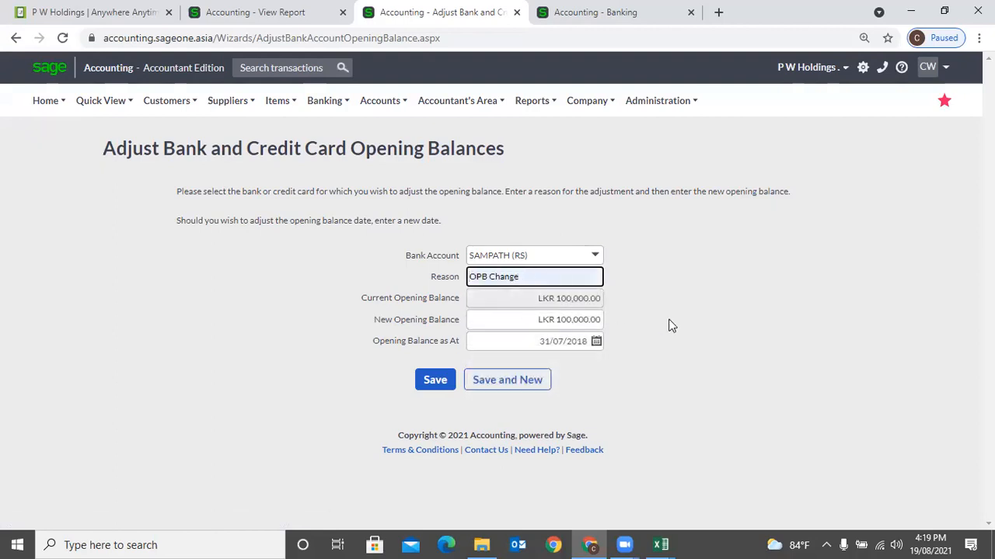
pyautogui.click(630, 322)
# - Replace the new opening balance of 100000.00 with 50,000
pyautogui.click(575, 319)
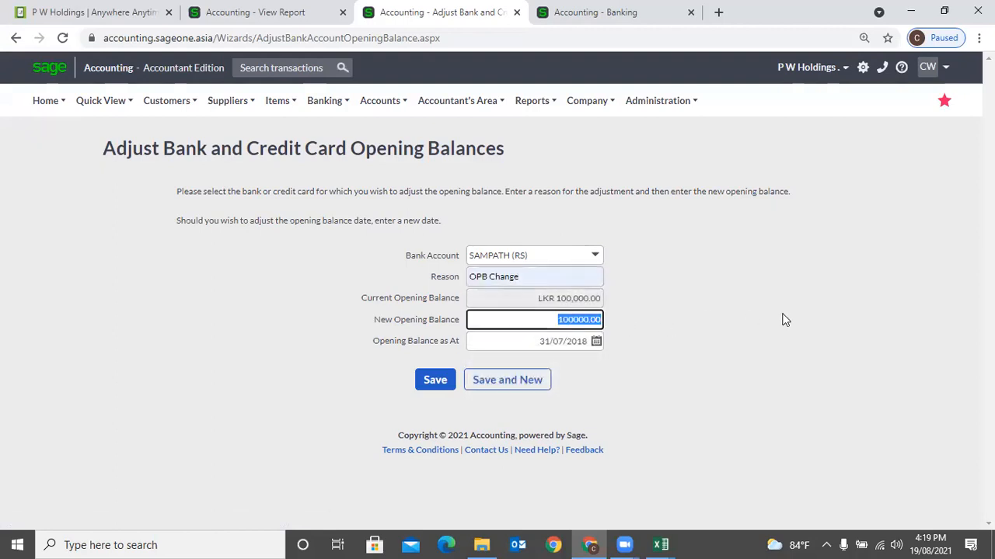
pyautogui.press('BackSpace')
pyautogui.write('50000')
pyautogui.click(763, 373)
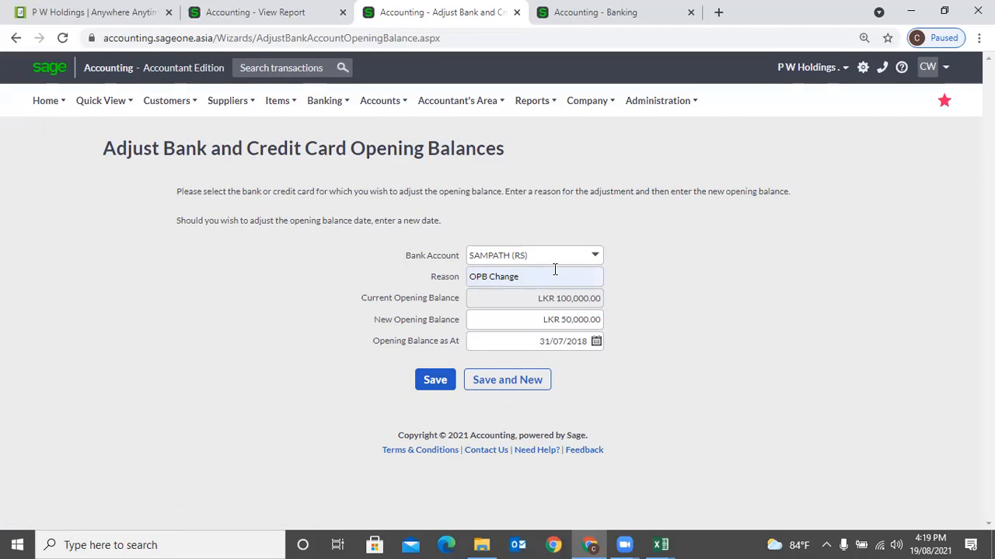
pyautogui.moveTo(334, 113)
pyautogui.moveTo(350, 223)
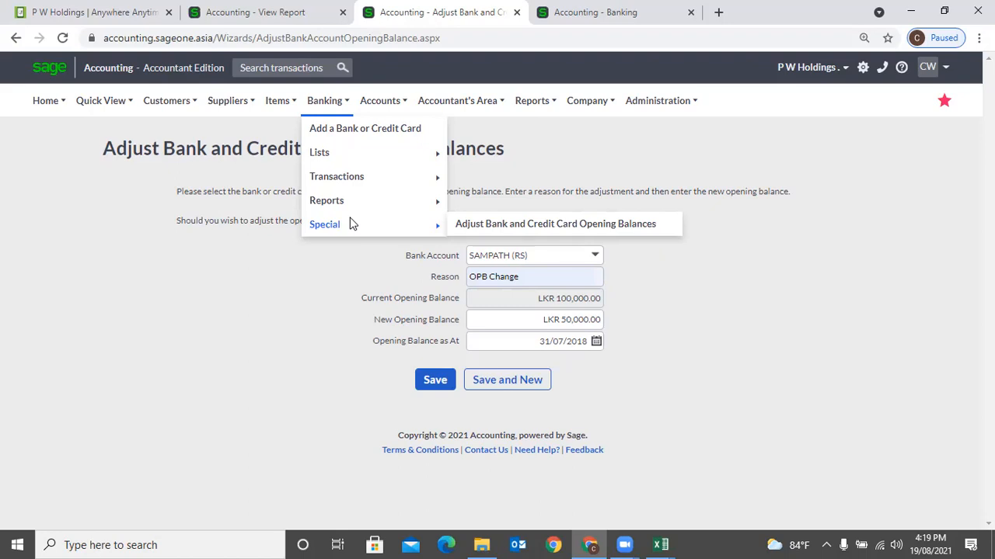
pyautogui.moveTo(379, 107)
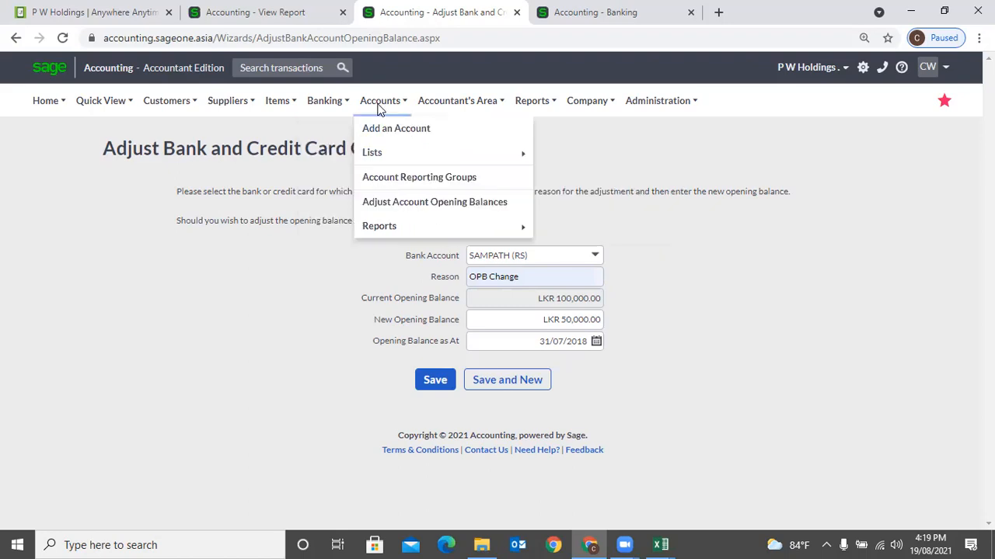
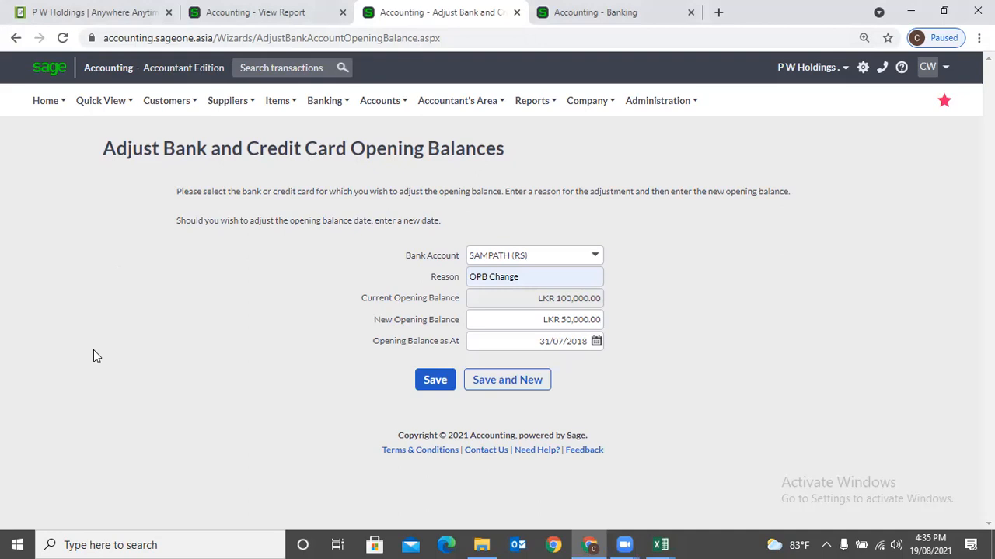
# - Look through the Banking and Accounts menus and start a new account
pyautogui.click(324, 101)
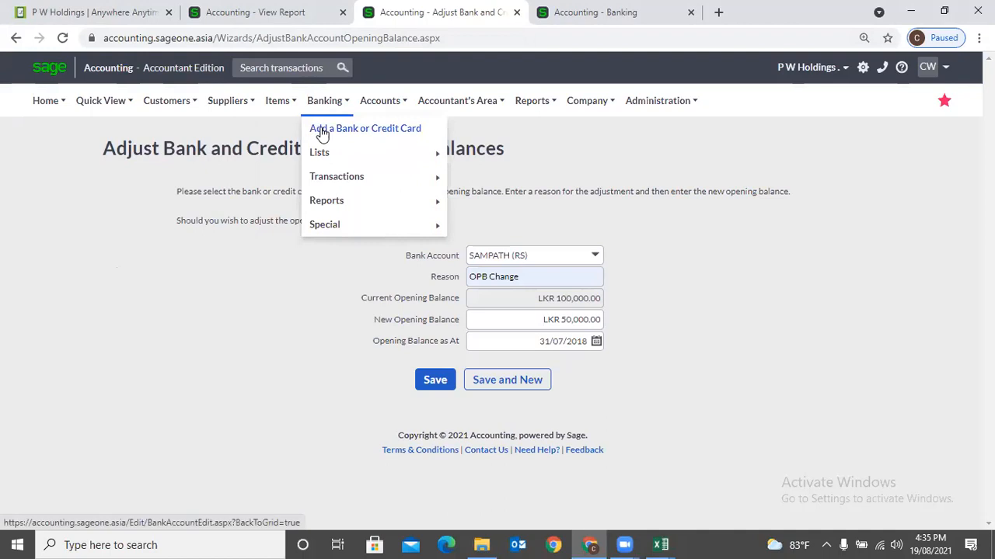
pyautogui.moveTo(327, 181)
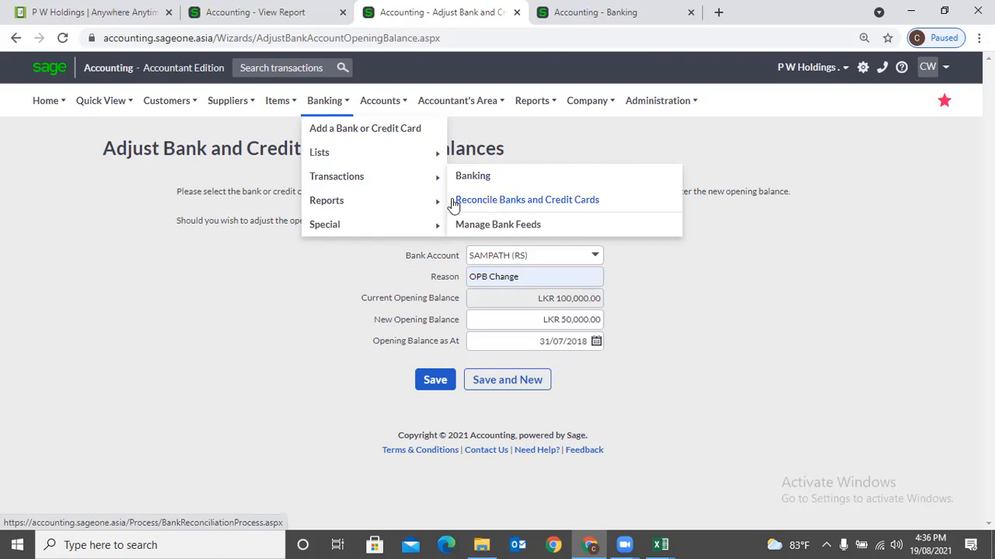
pyautogui.moveTo(402, 205)
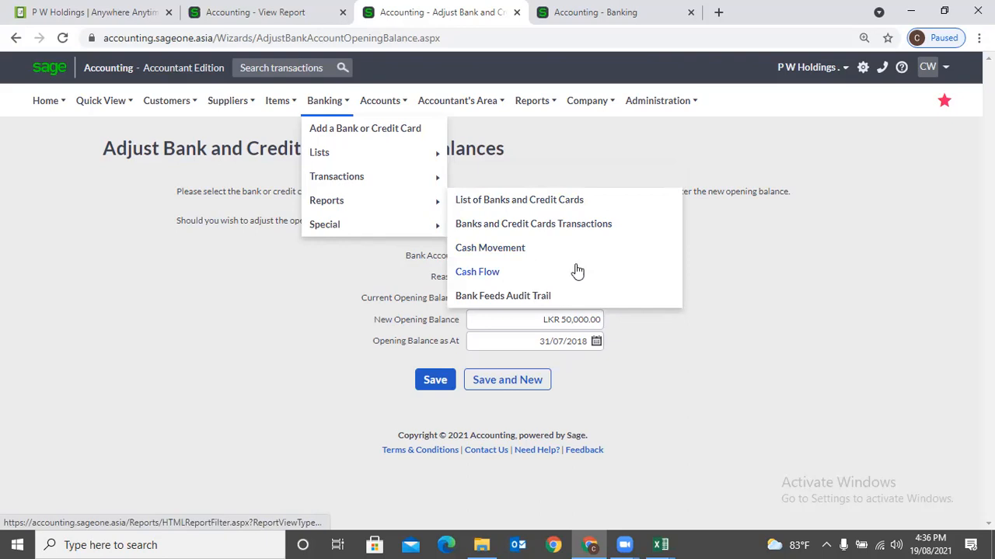
pyautogui.moveTo(345, 223)
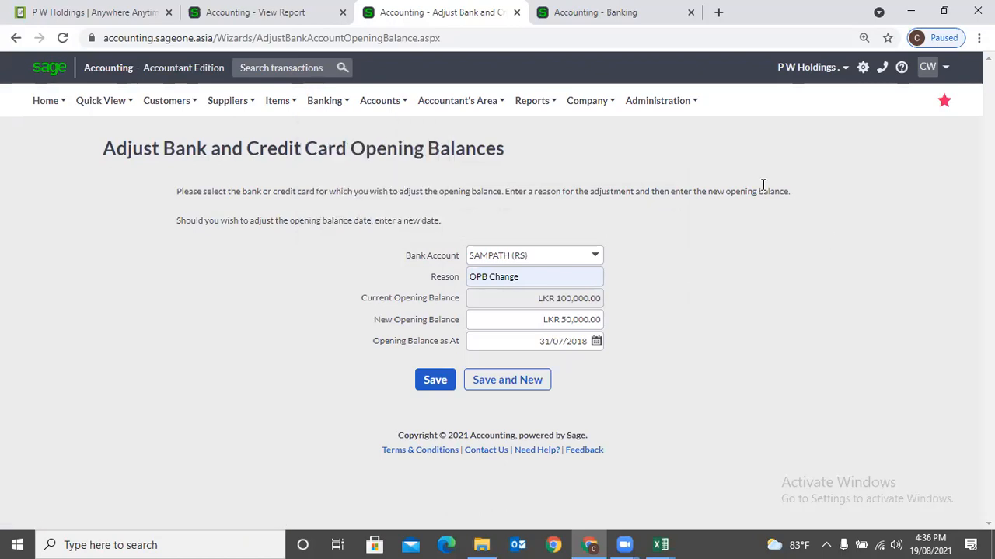
pyautogui.moveTo(391, 113)
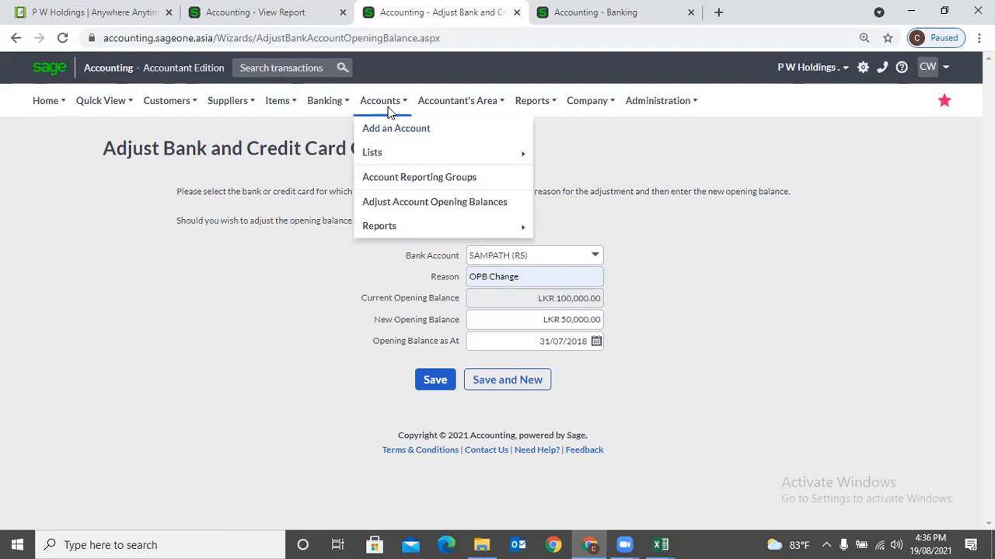
pyautogui.moveTo(393, 155)
pyautogui.click(387, 135)
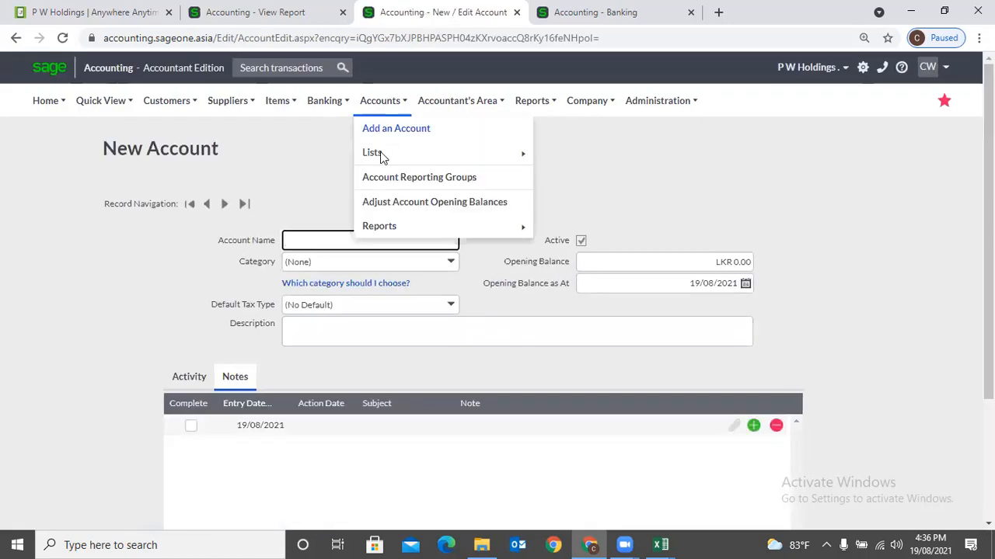
# - Open the List of Accounts and start adding a standard account from there
pyautogui.click(572, 153)
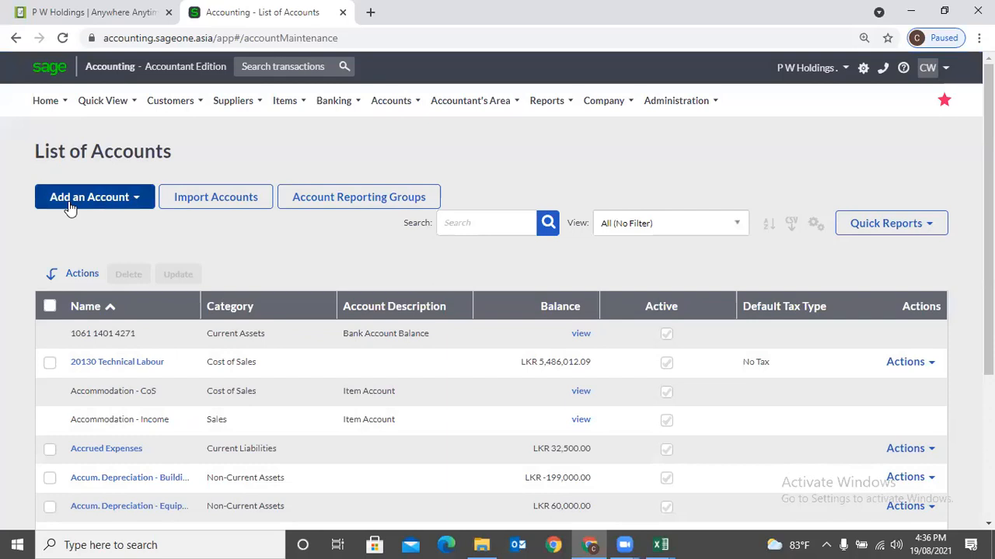
pyautogui.click(70, 206)
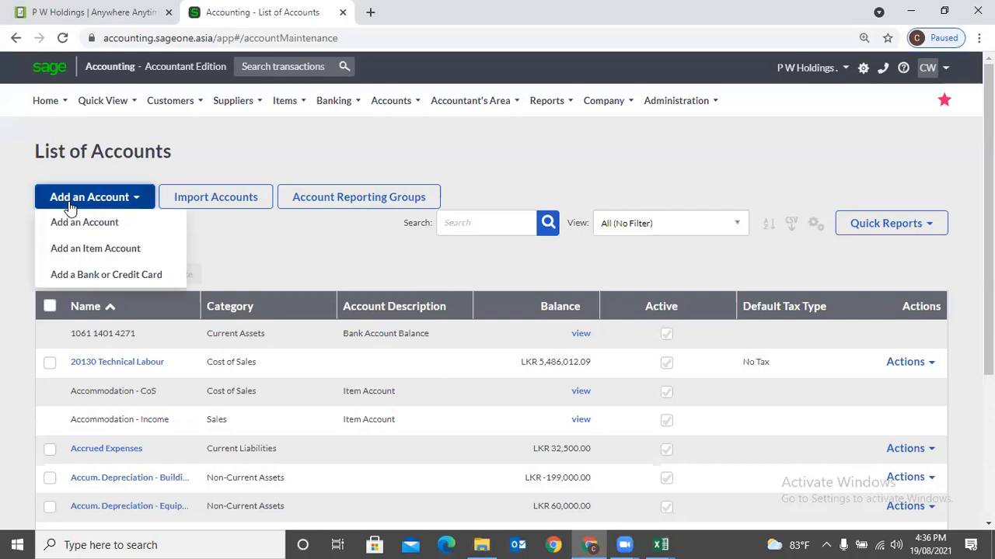
pyautogui.click(81, 224)
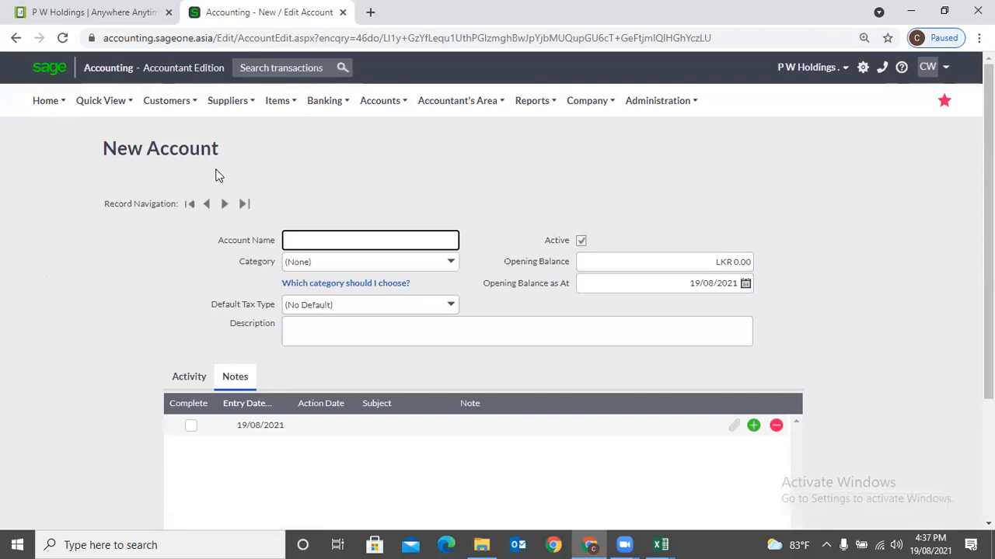
# - Return to the List of Accounts, review it, and add a standard account again
pyautogui.moveTo(313, 112)
pyautogui.moveTo(376, 102)
pyautogui.moveTo(386, 152)
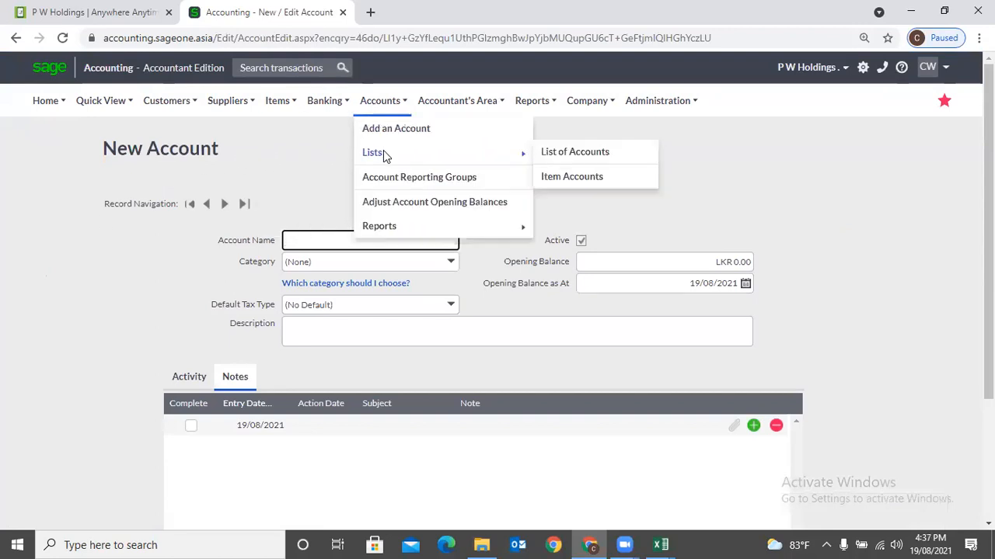
pyautogui.click(556, 157)
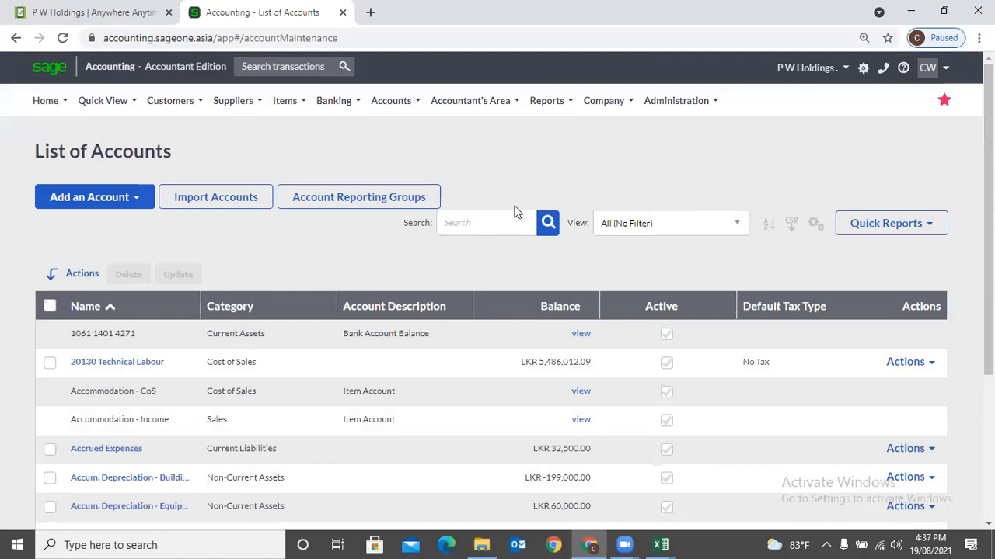
pyautogui.scroll(-2, 409, 311)
pyautogui.scroll(-2, 409, 311)
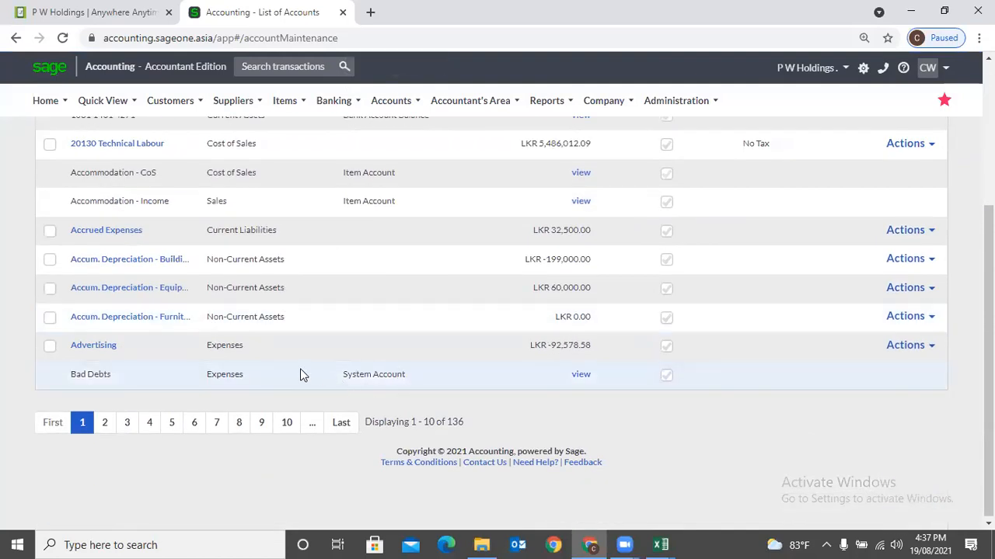
pyautogui.scroll(1, 300, 374)
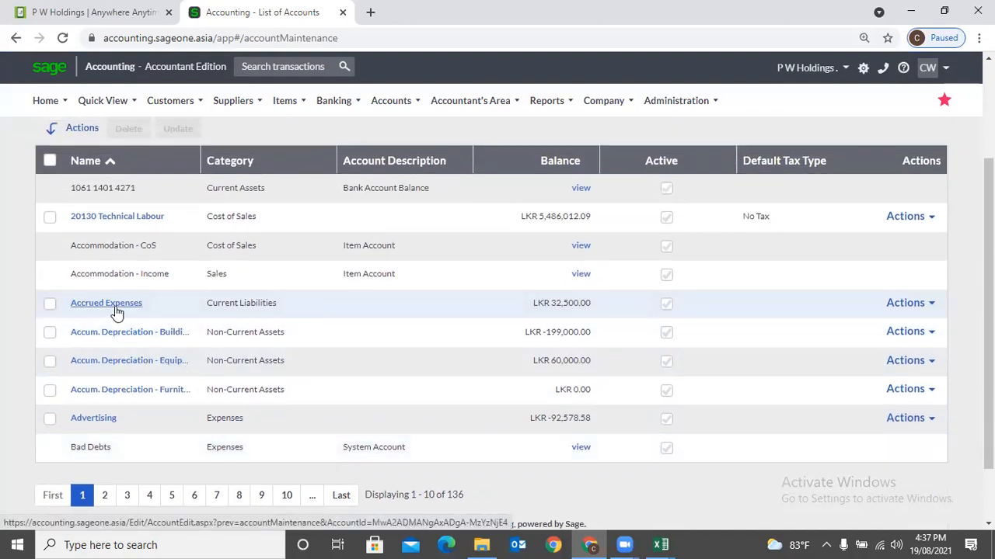
pyautogui.scroll(2, 232, 347)
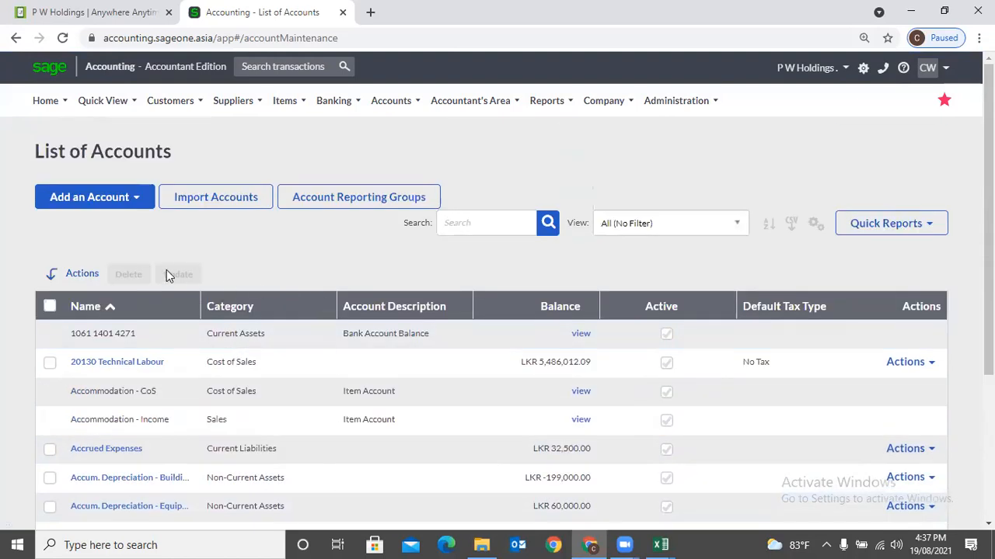
pyautogui.click(104, 205)
pyautogui.click(114, 222)
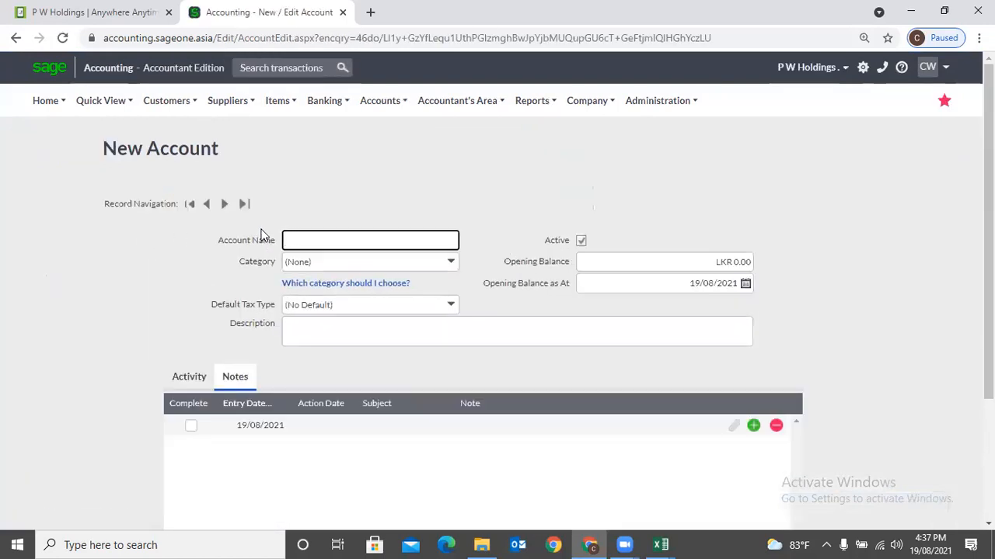
pyautogui.click(448, 264)
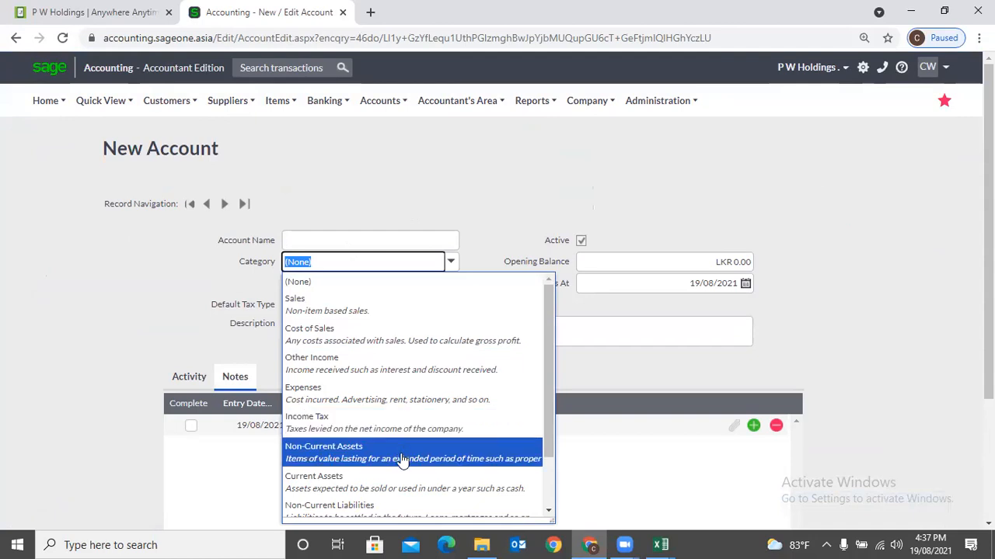
pyautogui.scroll(-1, 400, 484)
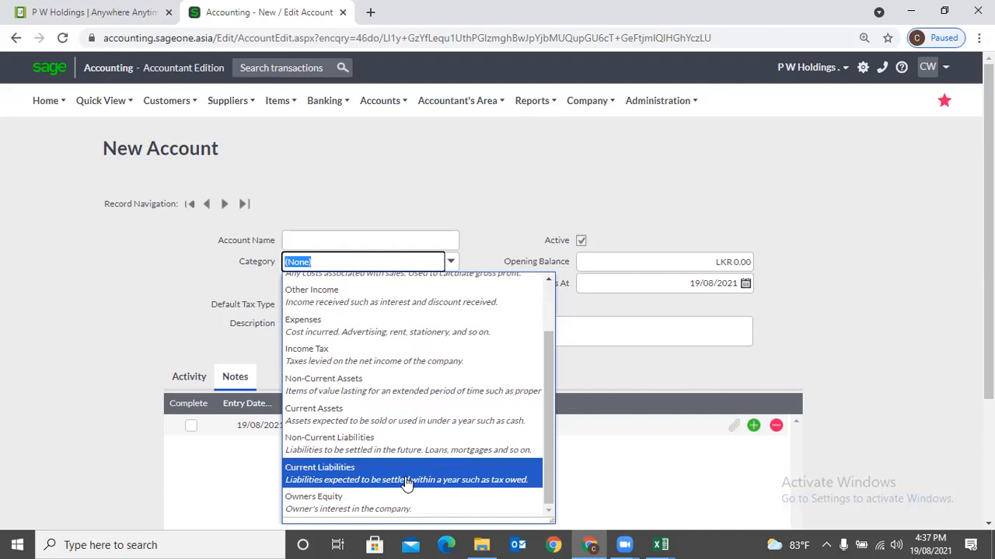
pyautogui.click(421, 205)
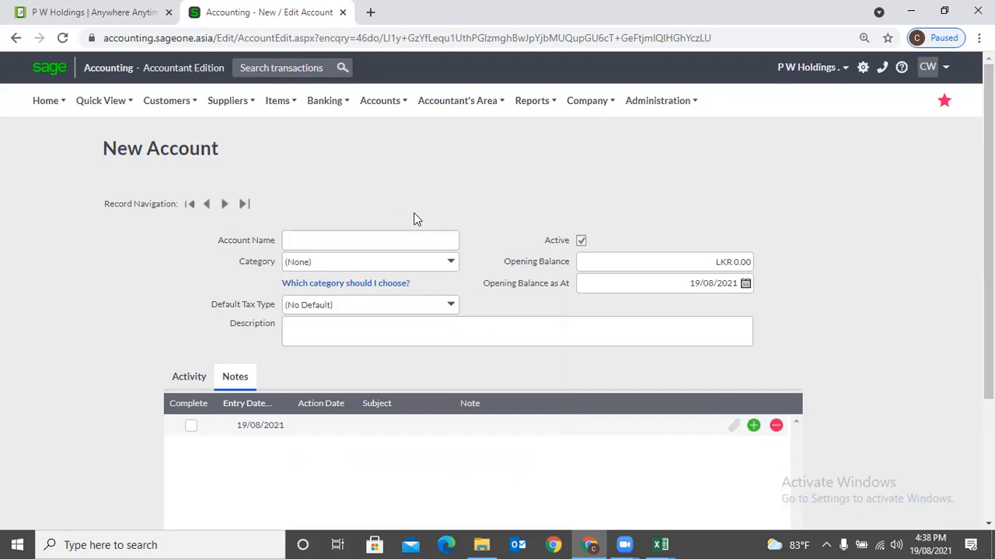
pyautogui.click(457, 309)
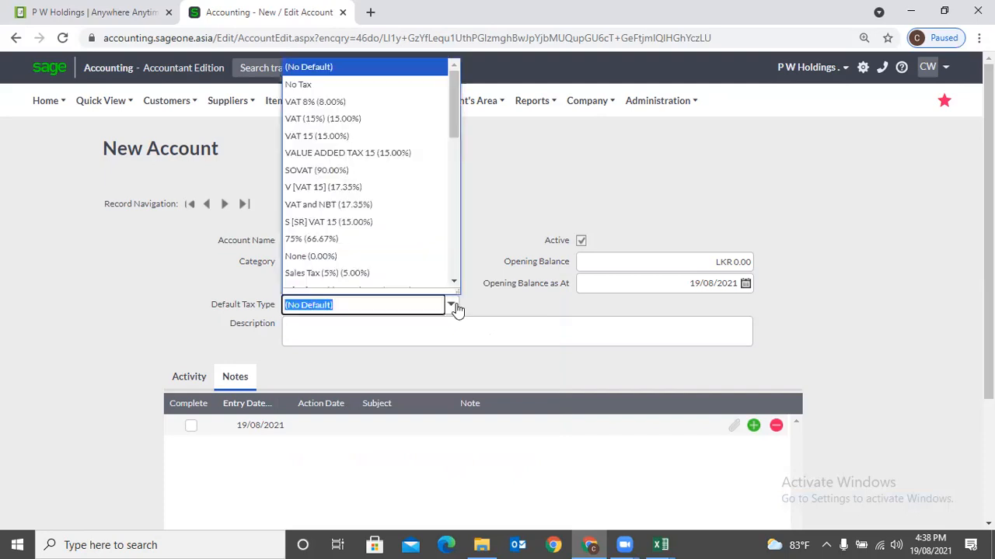
pyautogui.click(505, 223)
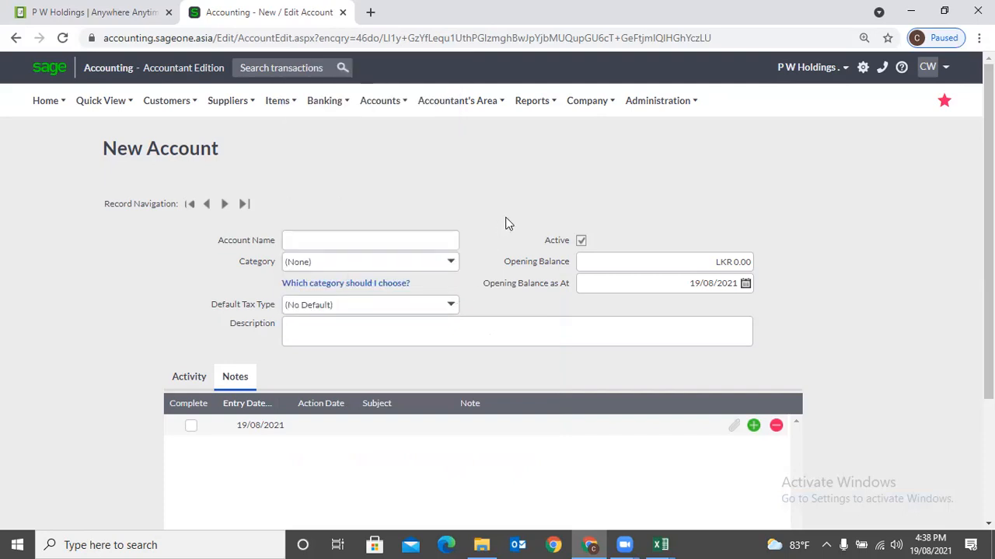
pyautogui.click(640, 261)
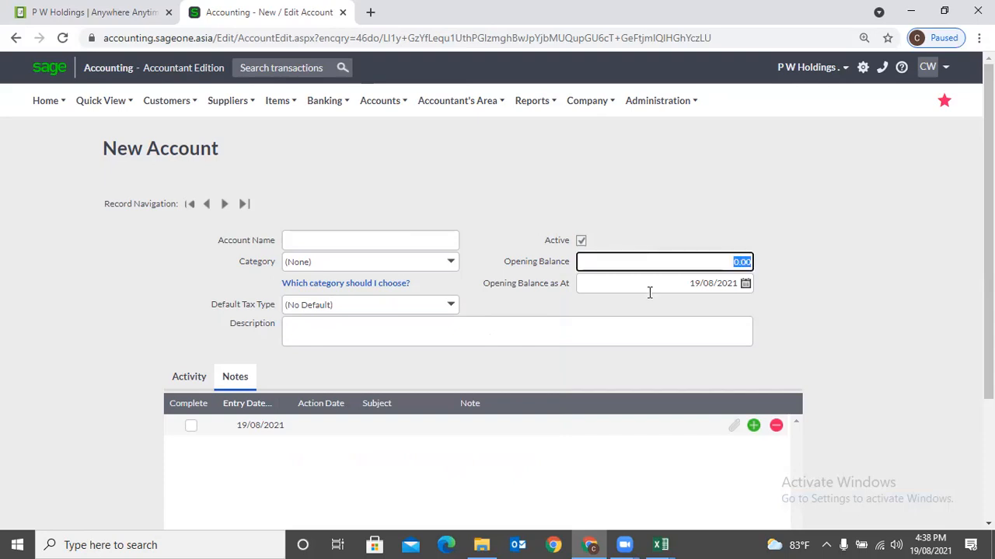
pyautogui.click(474, 188)
pyautogui.scroll(-2, 473, 188)
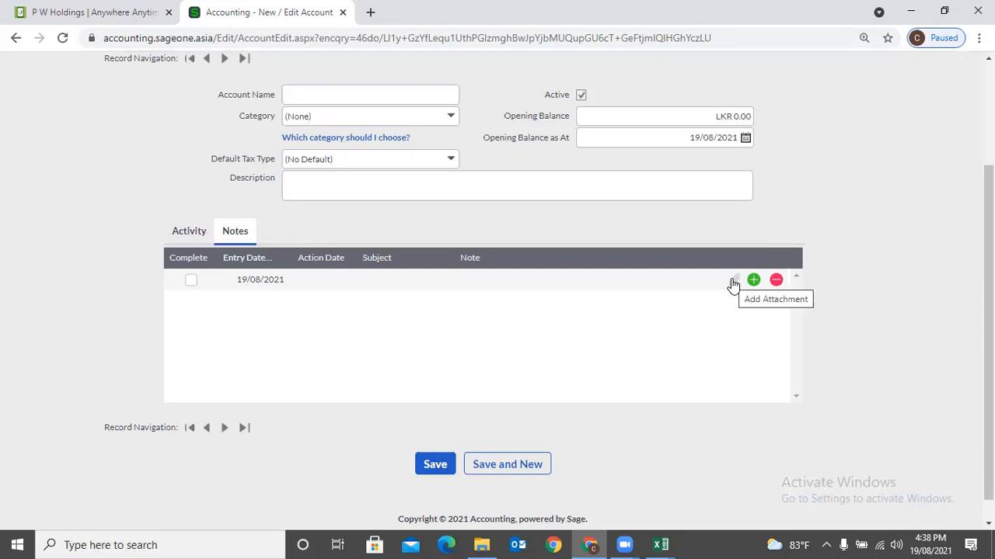
pyautogui.scroll(2, 733, 284)
pyautogui.click(379, 104)
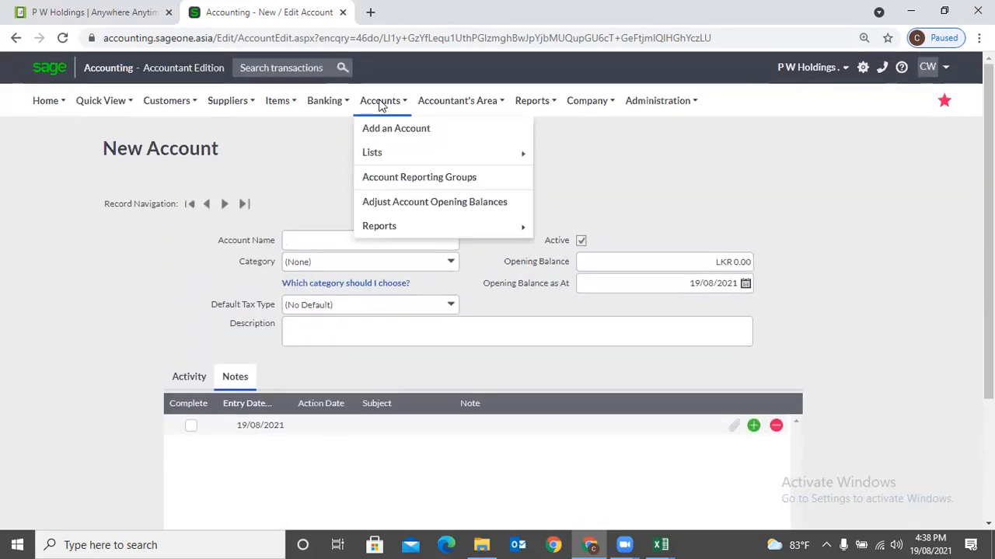
# - Open the Item Accounts list, duplicate its browser tab, and start a new item there
pyautogui.moveTo(378, 152)
pyautogui.click(559, 179)
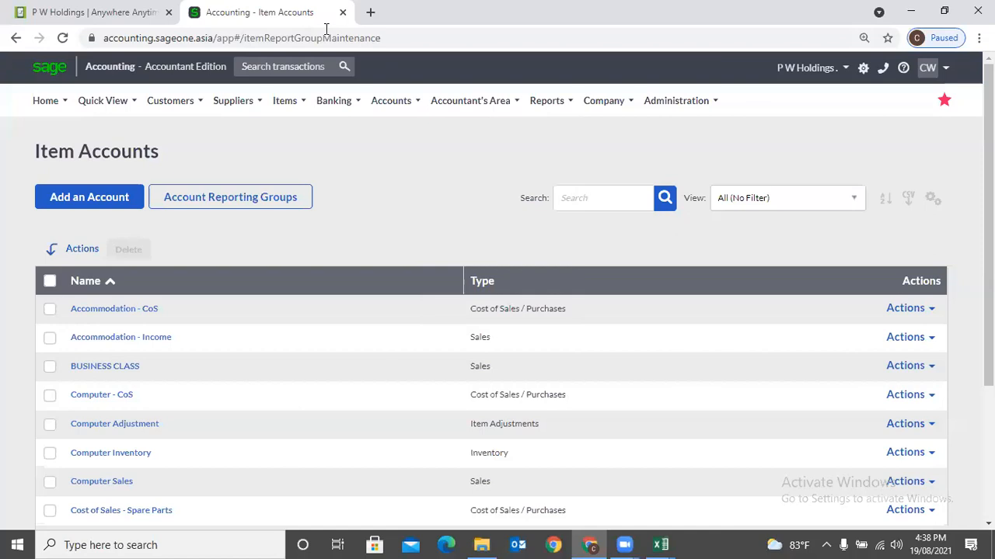
pyautogui.rightClick(269, 16)
pyautogui.click(290, 124)
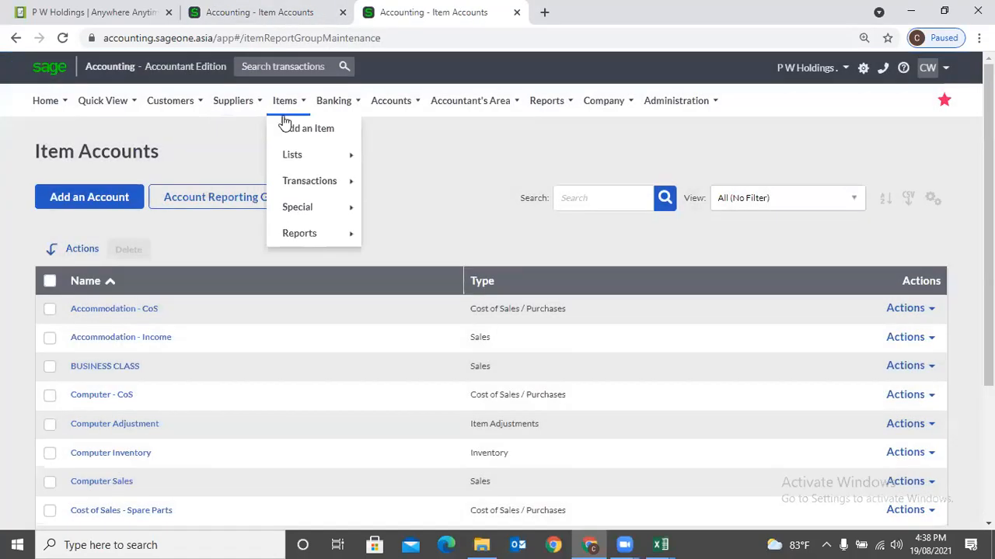
pyautogui.click(285, 126)
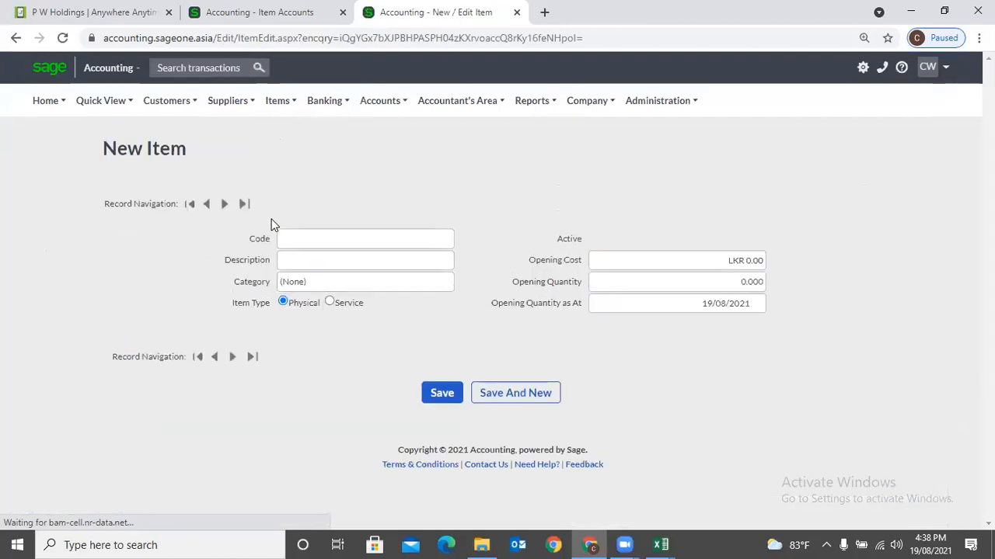
pyautogui.scroll(-3, 301, 324)
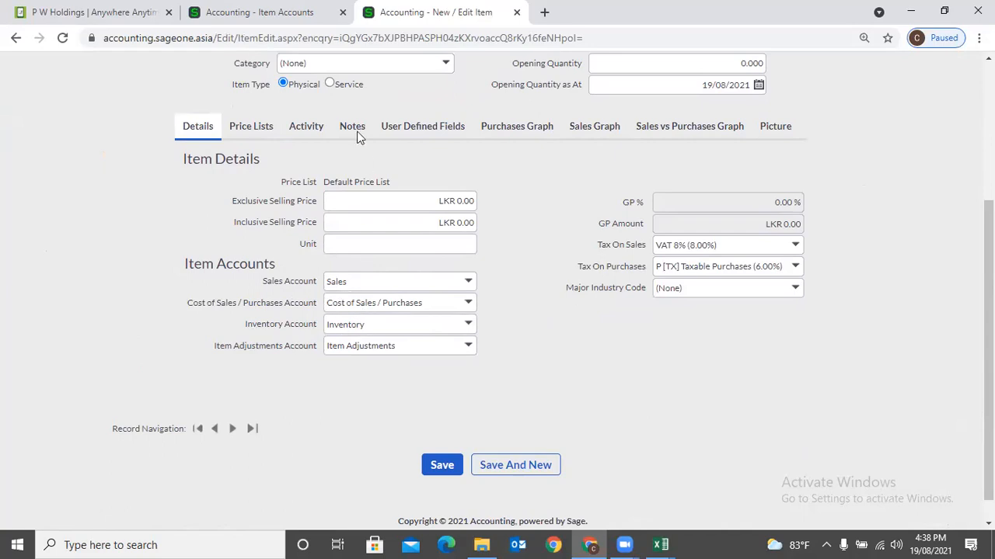
# - Switch between the Item Accounts and New Item tabs, finishing on the Item Accounts list
pyautogui.click(261, 14)
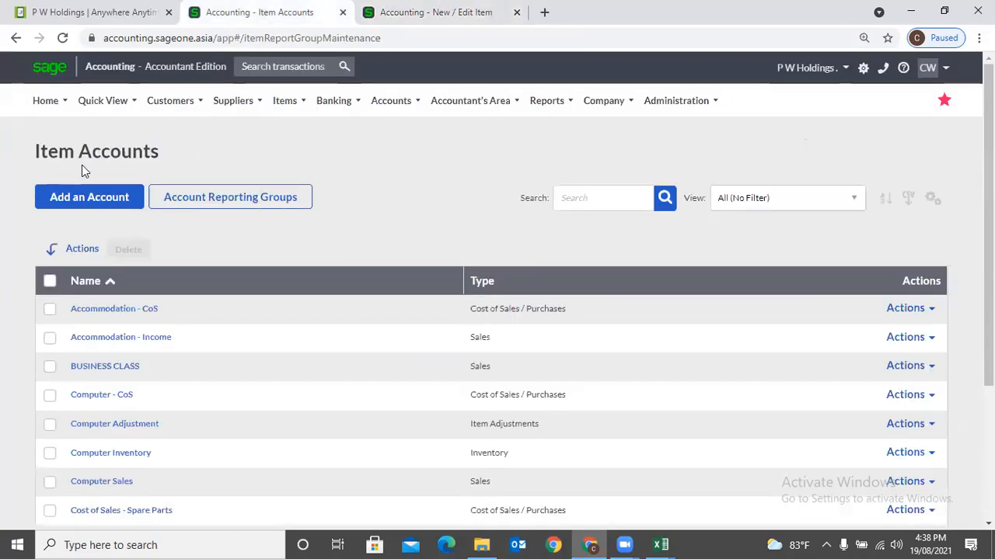
pyautogui.click(362, 14)
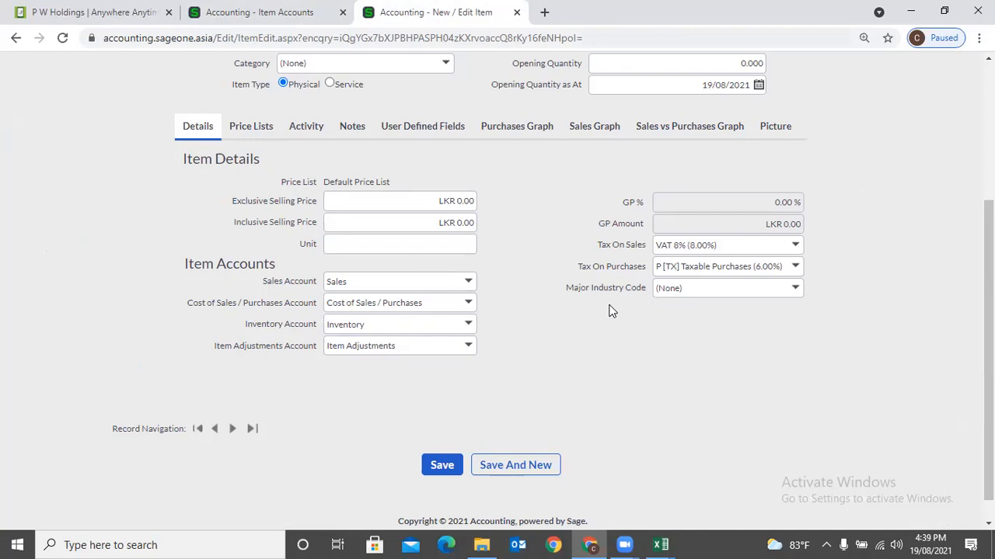
pyautogui.scroll(3, 599, 309)
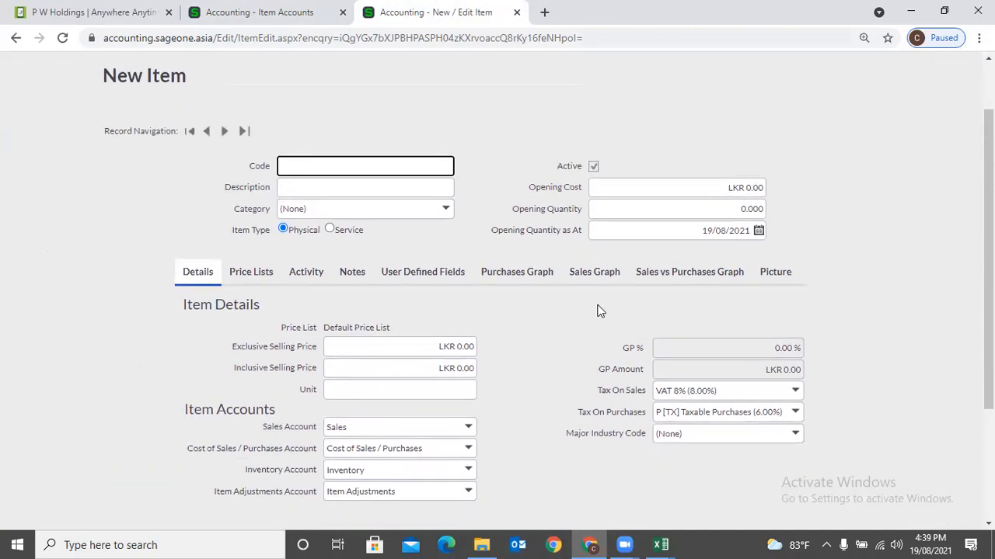
pyautogui.scroll(1, 598, 306)
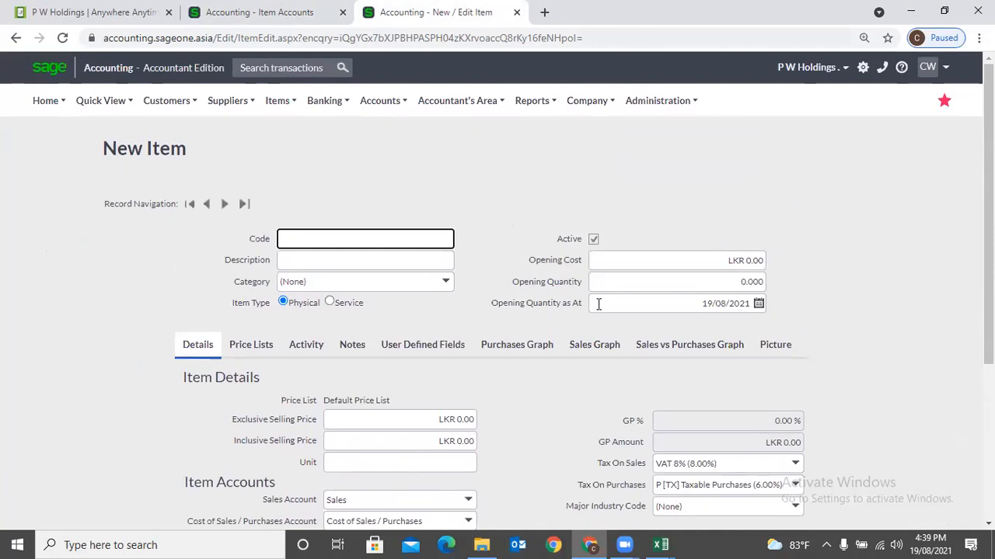
pyautogui.scroll(-3, 558, 356)
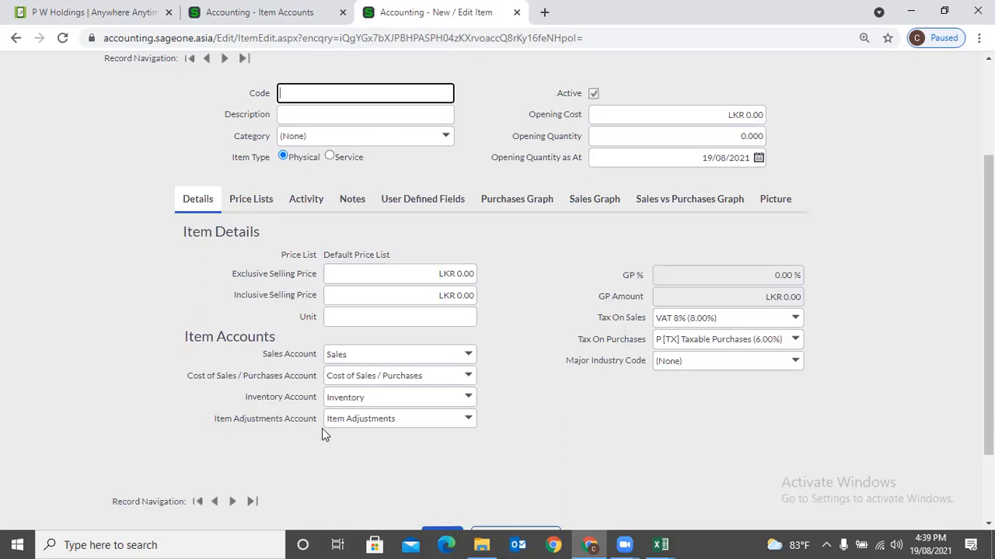
pyautogui.scroll(2, 499, 431)
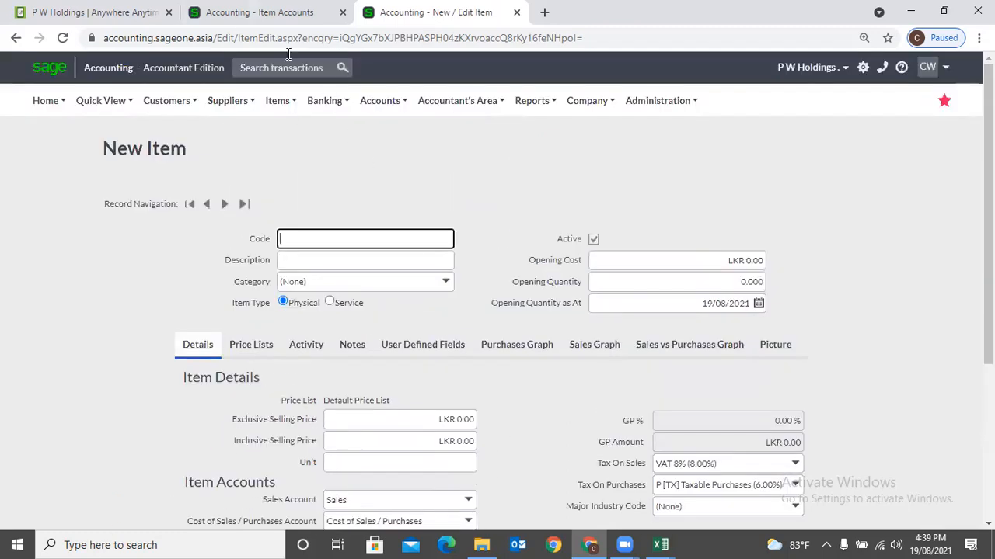
pyautogui.click(272, 12)
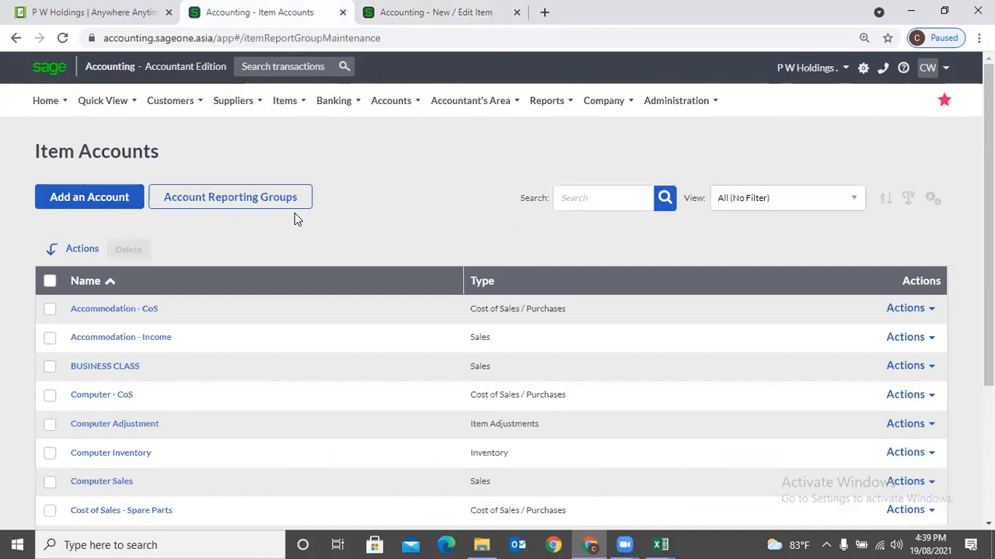
pyautogui.click(400, 10)
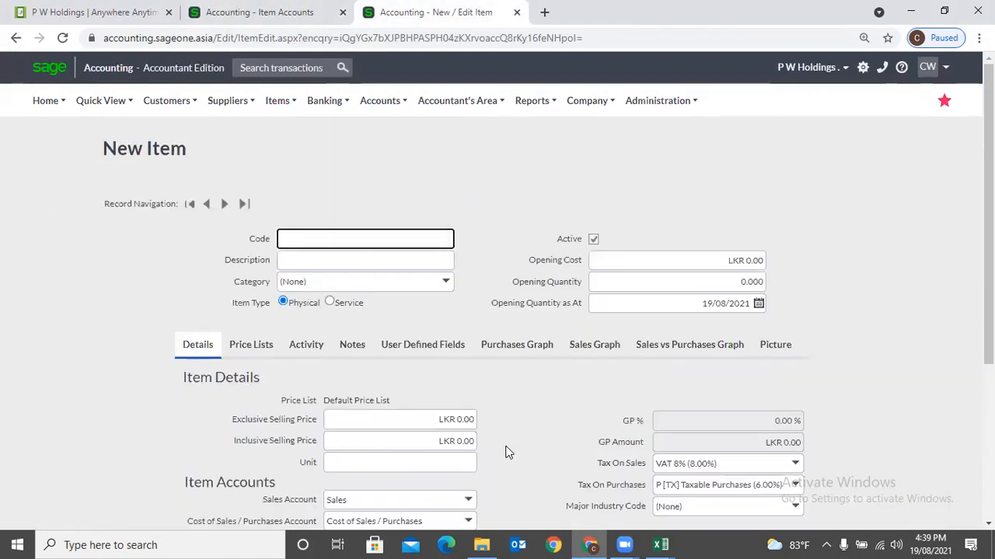
pyautogui.scroll(-1, 435, 389)
pyautogui.click(256, 13)
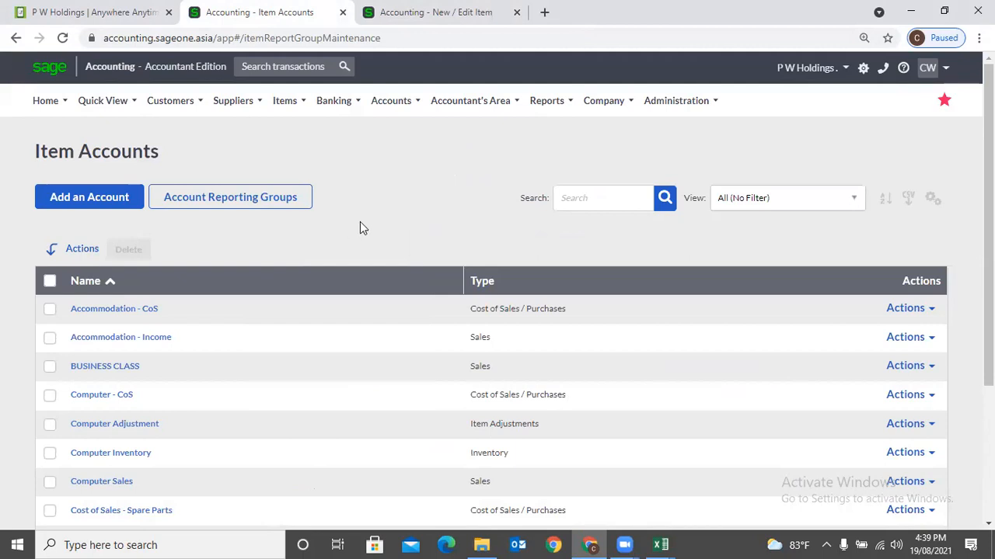
# - Start a new item account and view its Report Group Type choices, currently Sales
pyautogui.click(111, 197)
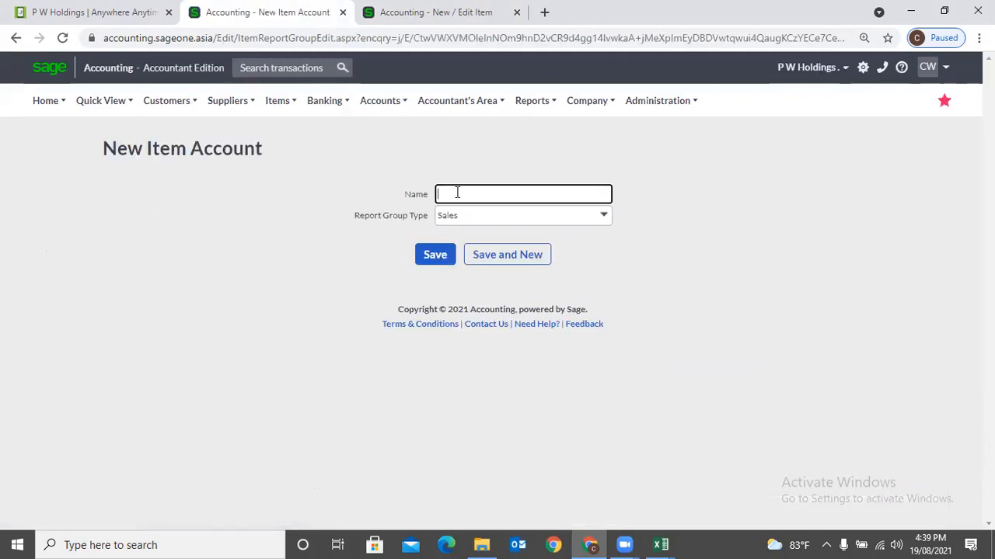
pyautogui.click(609, 224)
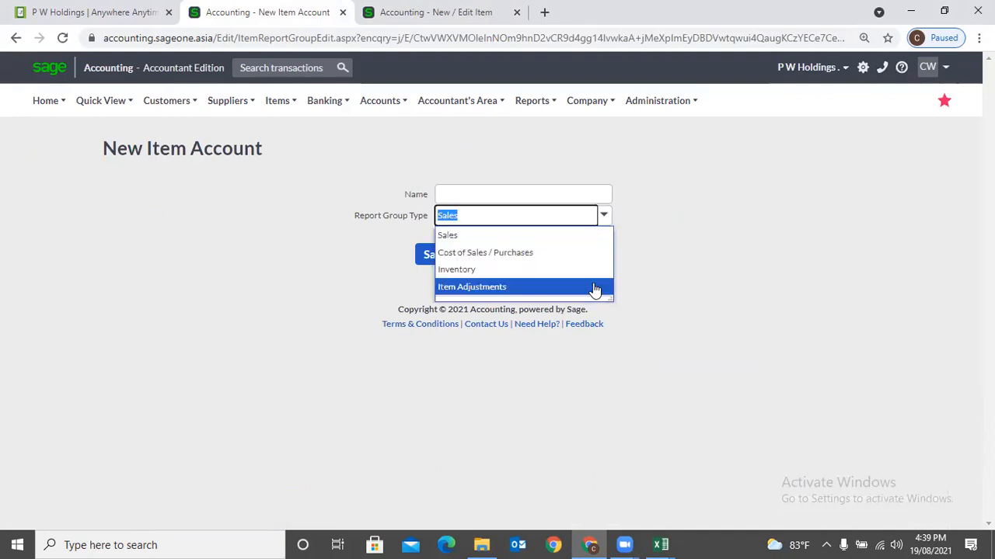
# - Leave Report Group Type at Sales and open List of Accounts from the Accounts menu
pyautogui.click(665, 283)
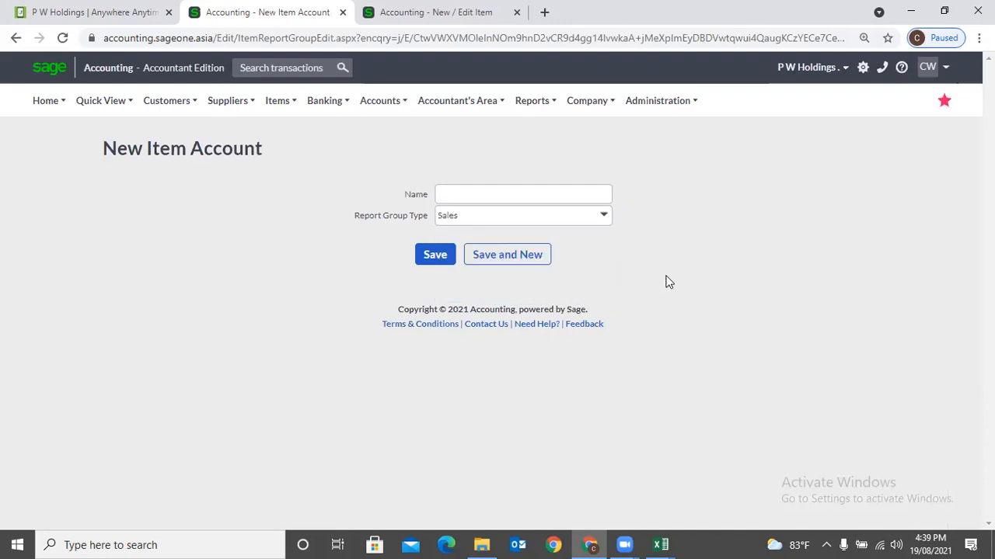
pyautogui.click(361, 107)
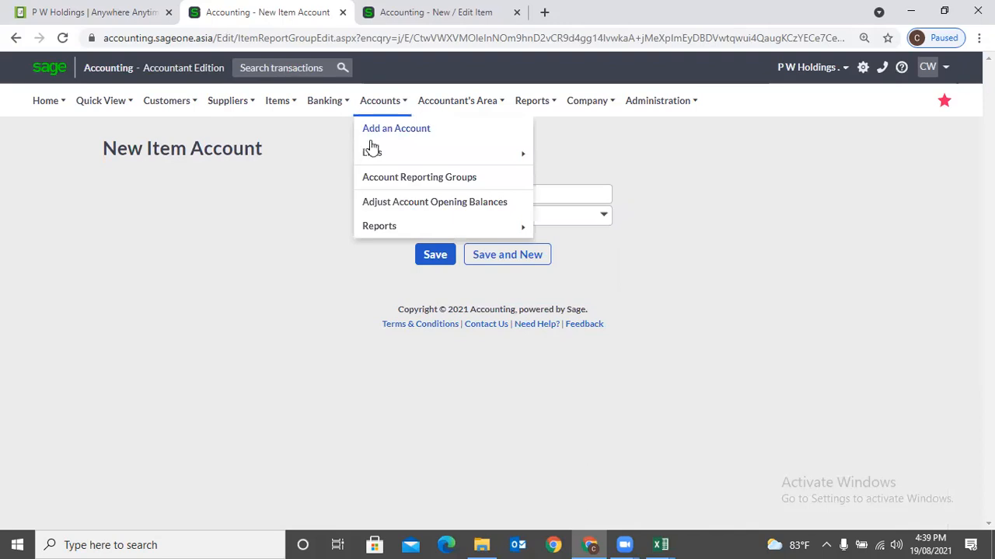
pyautogui.moveTo(373, 153)
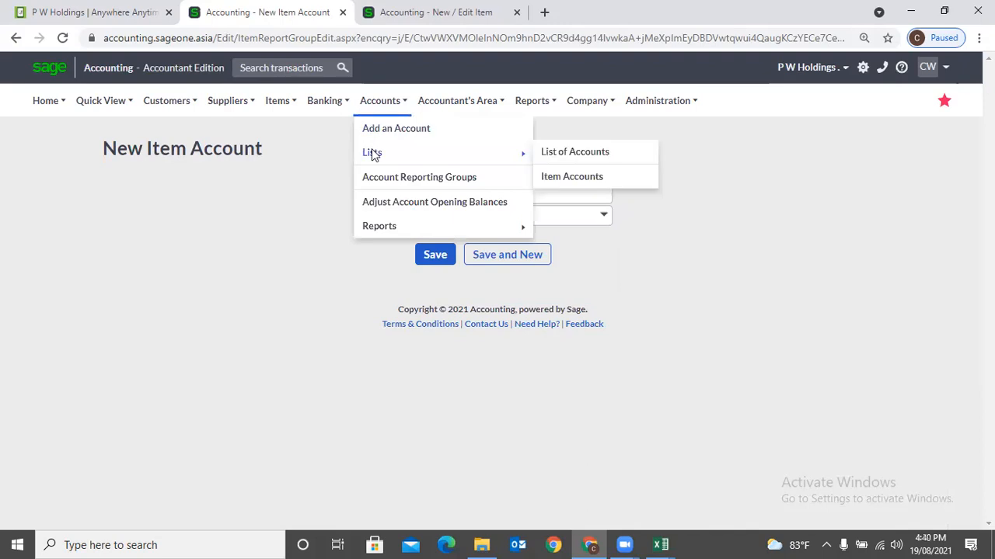
pyautogui.click(616, 161)
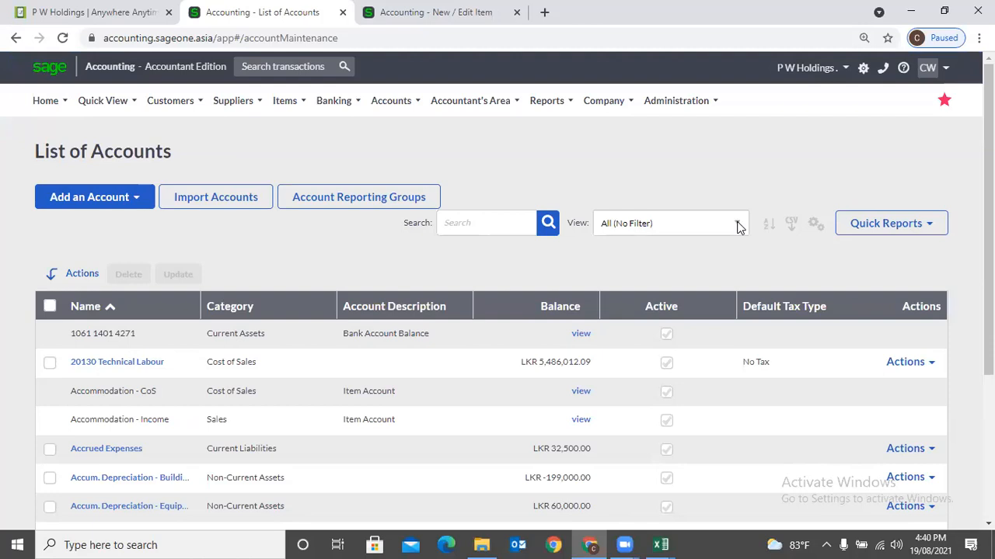
pyautogui.moveTo(383, 115)
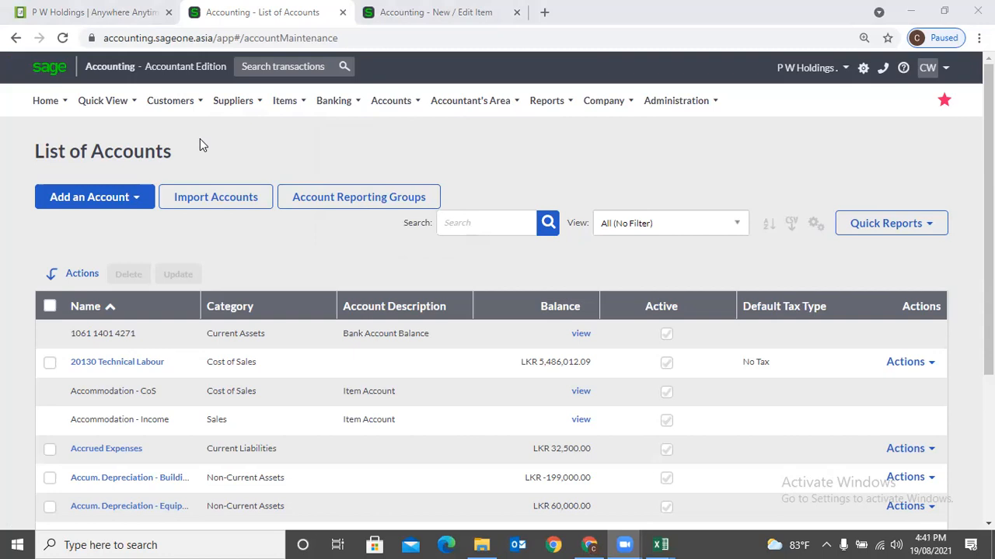
pyautogui.click(478, 105)
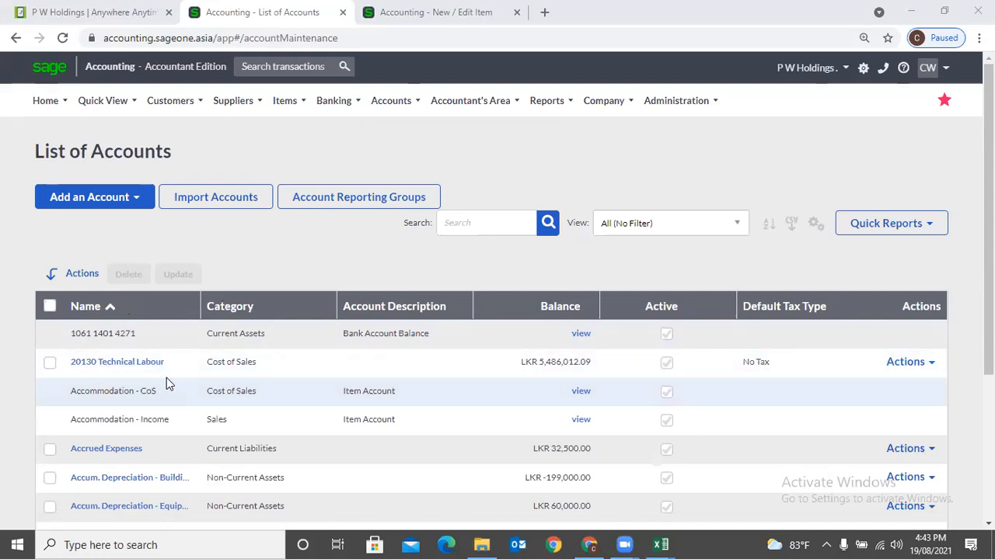
pyautogui.scroll(-3, 377, 391)
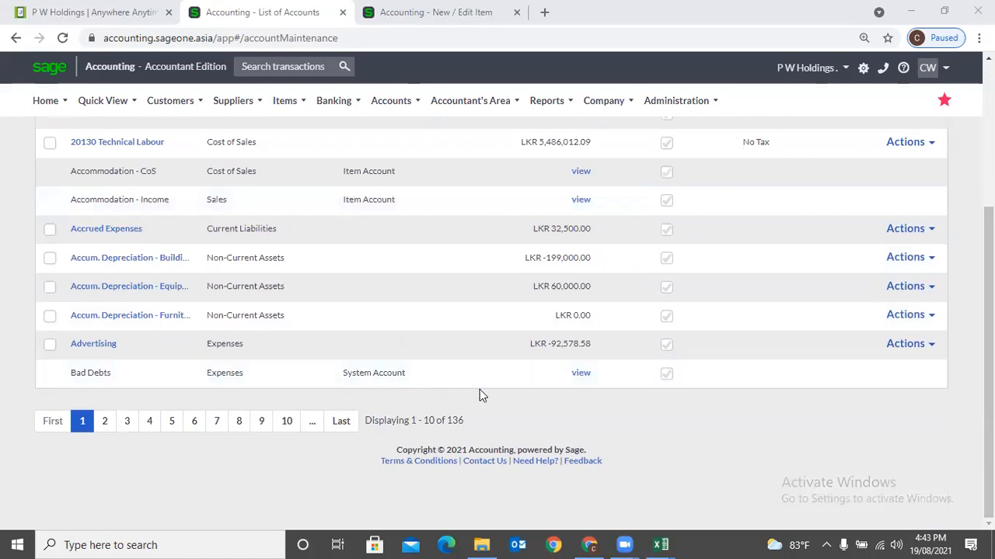
pyautogui.scroll(2, 480, 389)
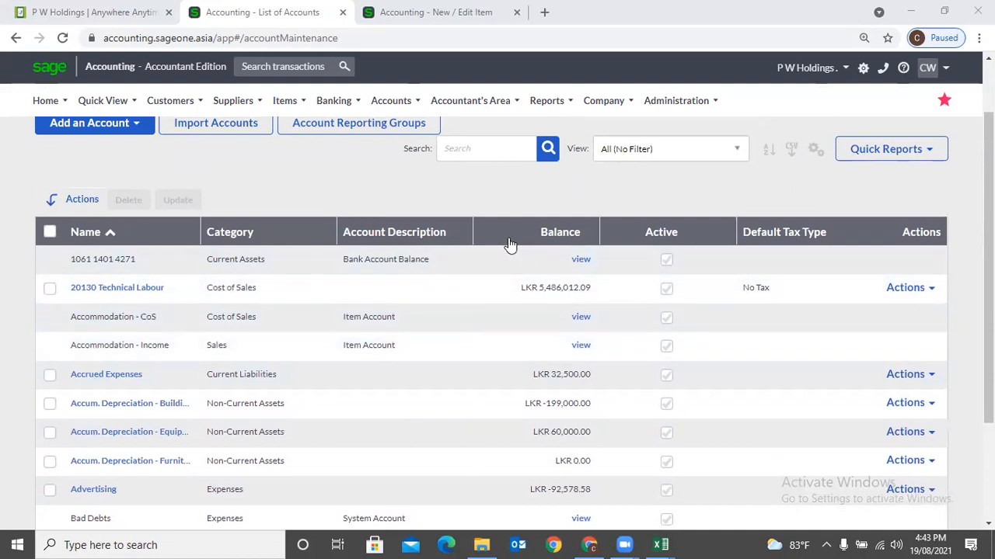
pyautogui.click(137, 241)
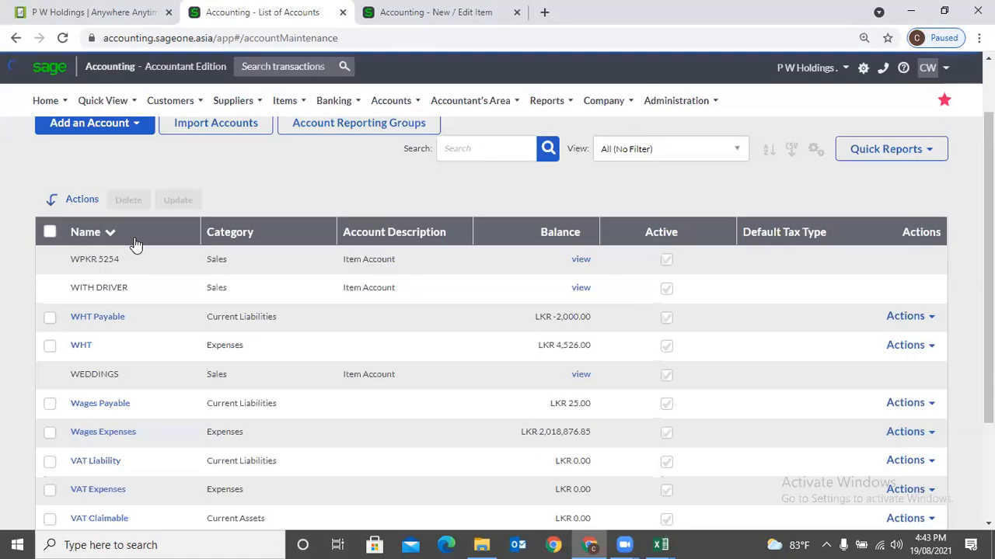
pyautogui.click(135, 237)
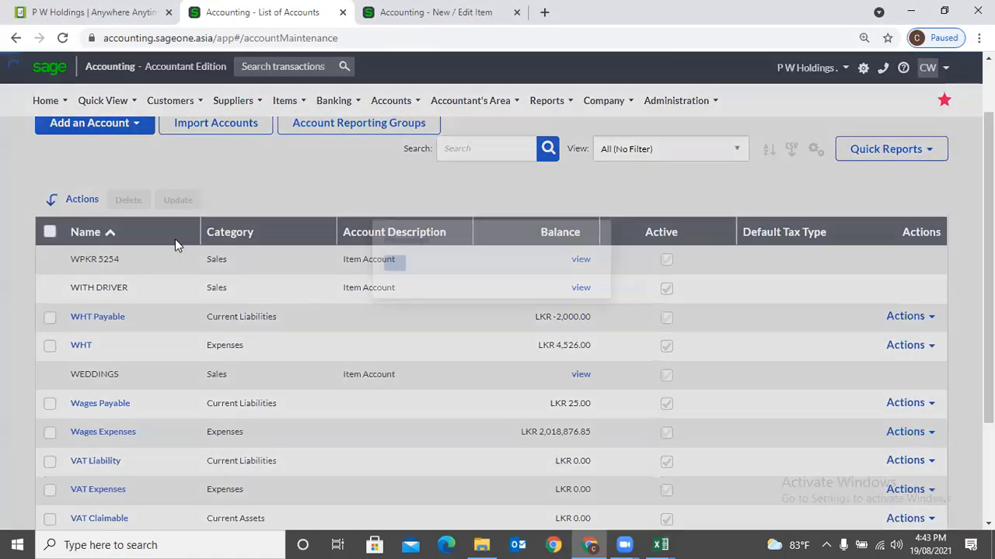
pyautogui.click(549, 232)
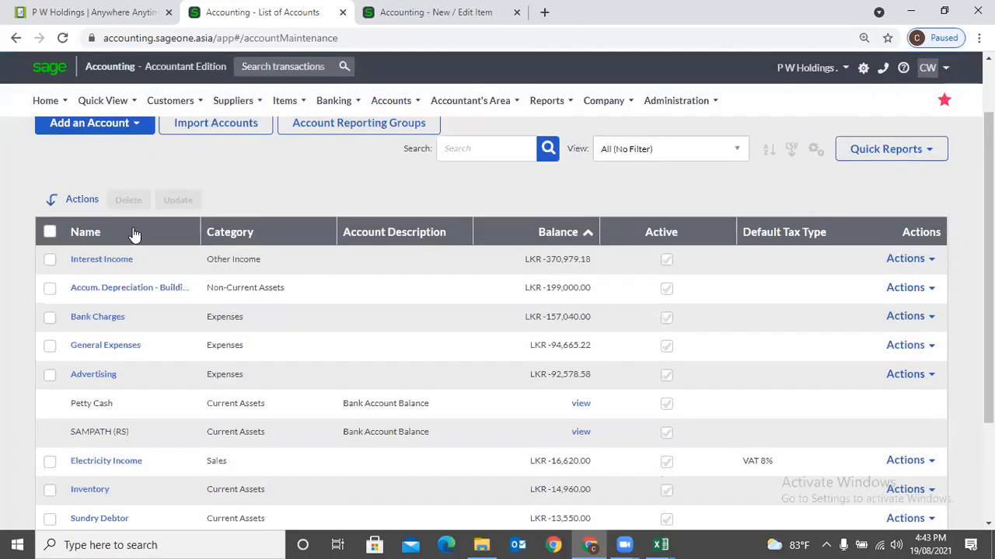
pyautogui.click(135, 235)
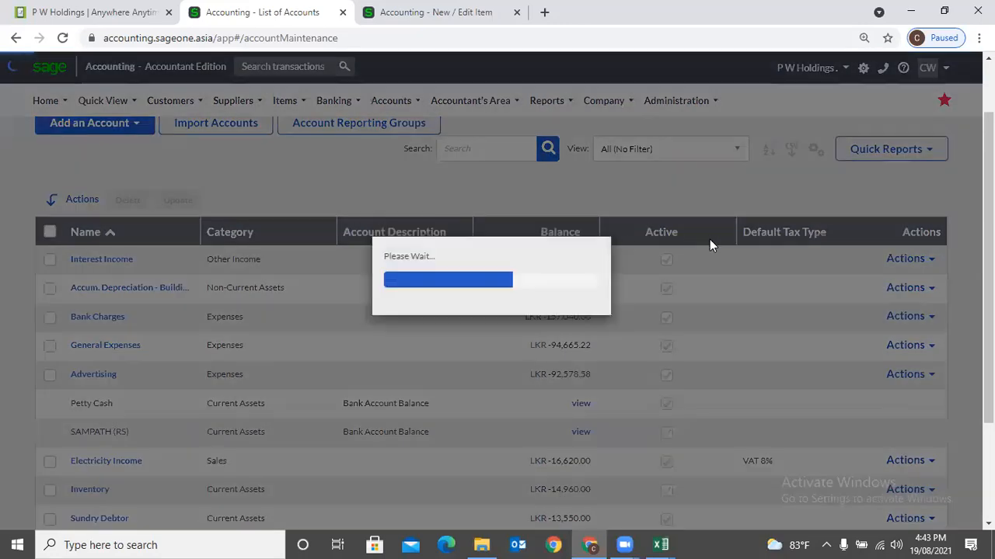
pyautogui.scroll(1, 836, 196)
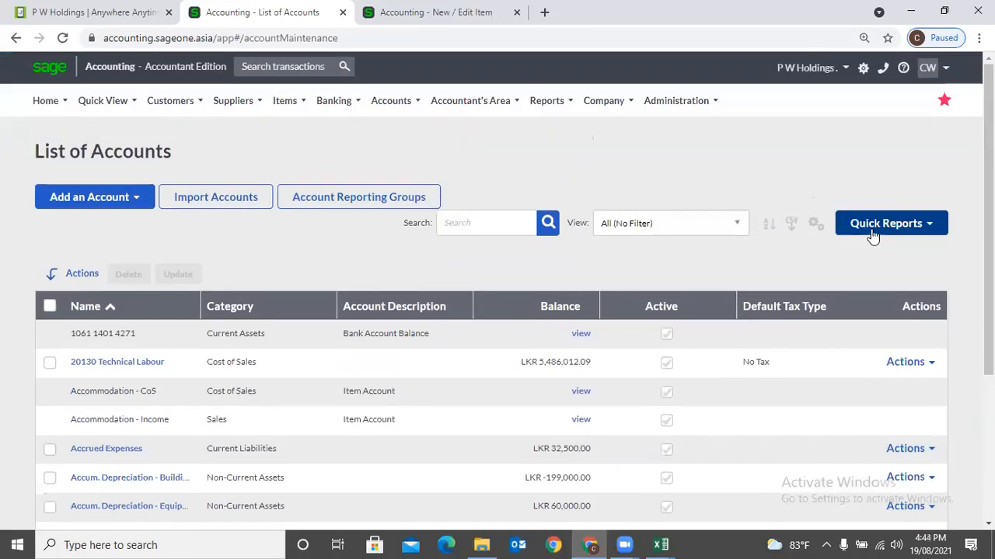
pyautogui.click(670, 227)
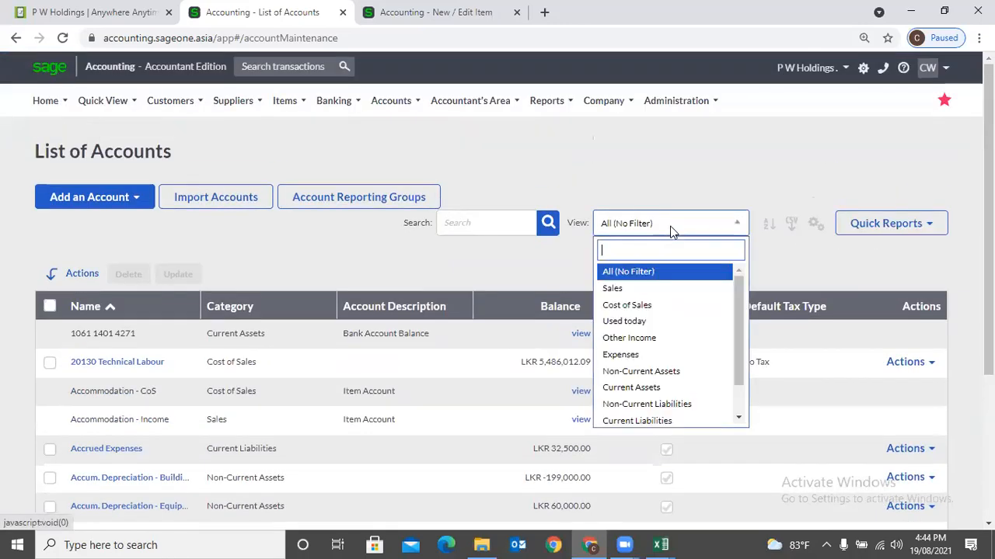
pyautogui.click(667, 288)
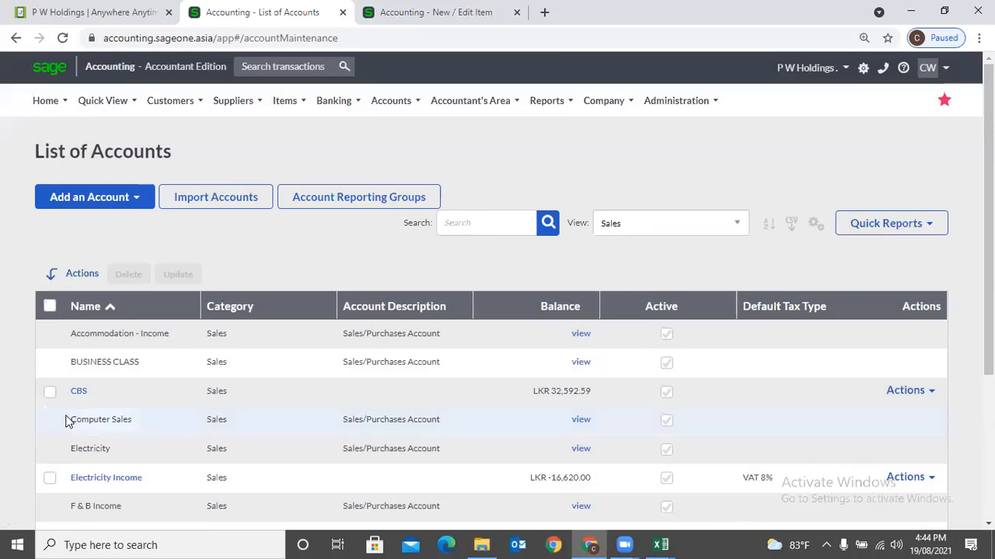
pyautogui.scroll(-1, 254, 314)
pyautogui.scroll(-3, 253, 315)
pyautogui.scroll(3, 254, 319)
pyautogui.click(629, 223)
pyautogui.click(636, 308)
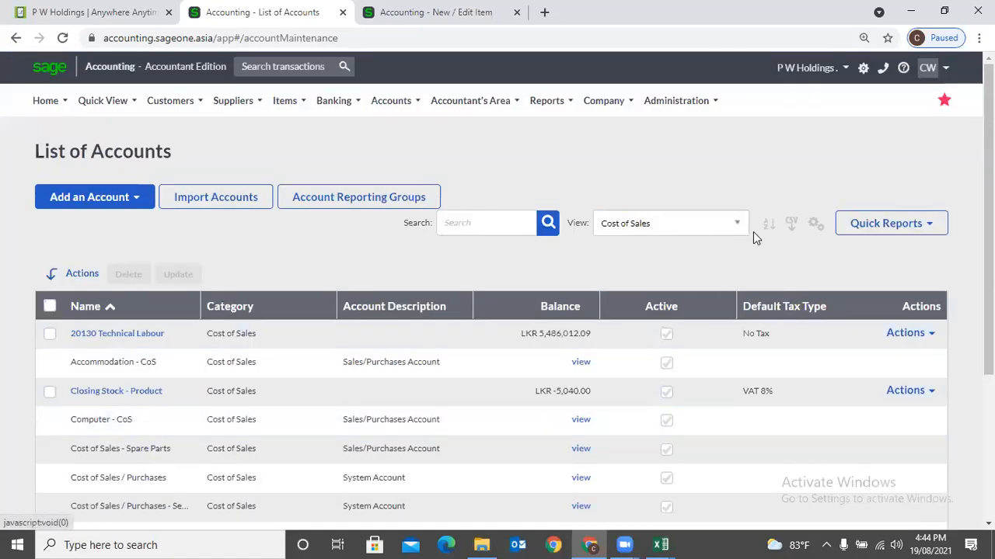
pyautogui.click(722, 231)
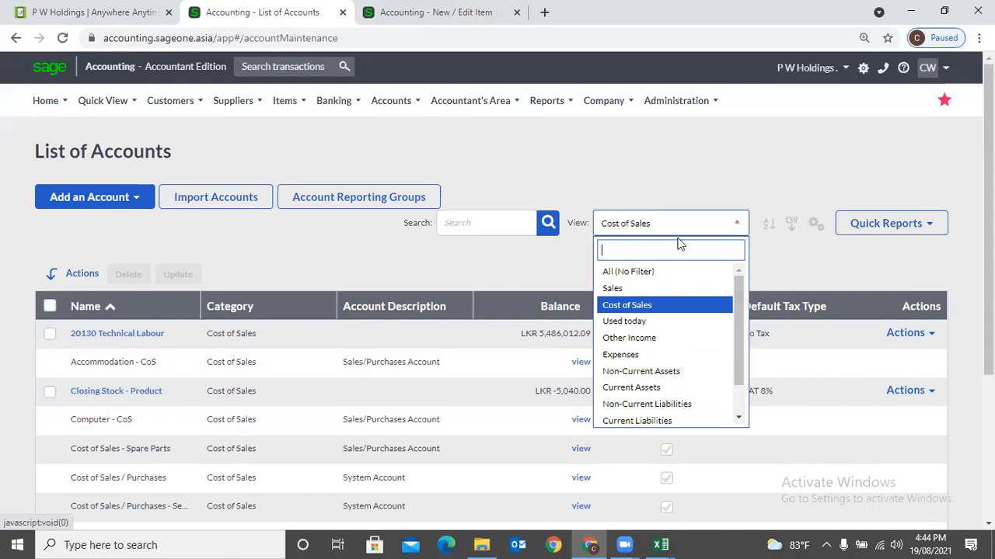
pyautogui.click(653, 274)
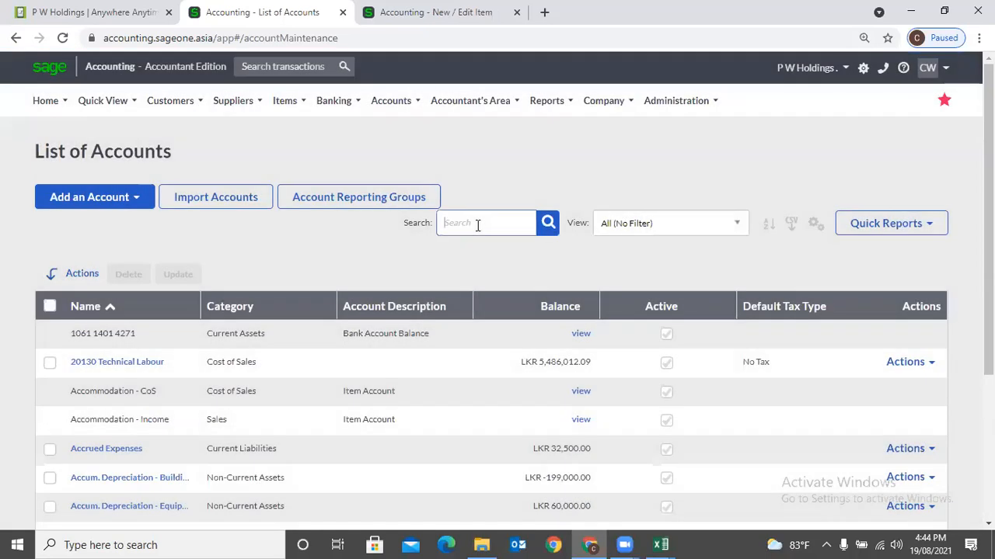
# - Add a second sort level, Balance smallest to largest, under Account Description A to Z, and apply it
pyautogui.click(476, 223)
pyautogui.click(770, 230)
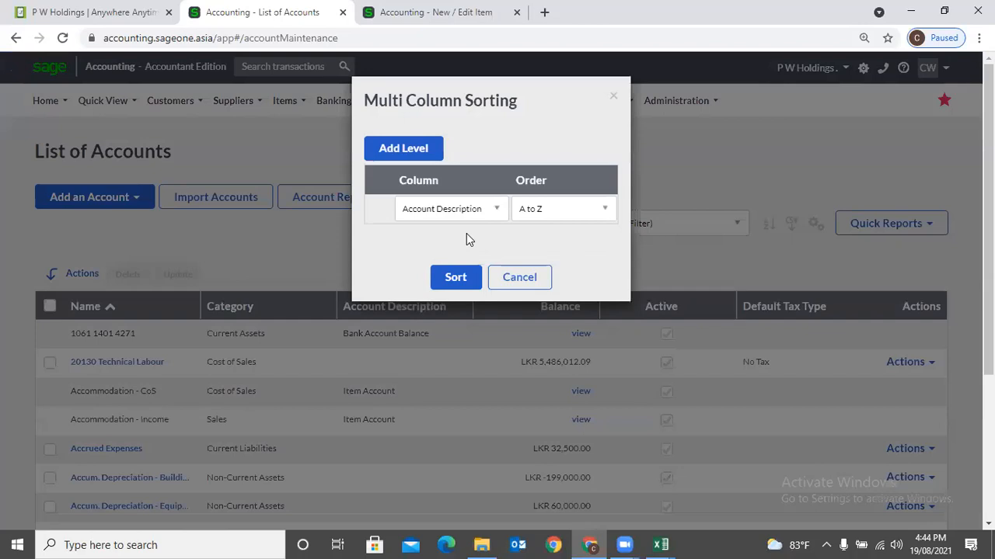
pyautogui.click(426, 153)
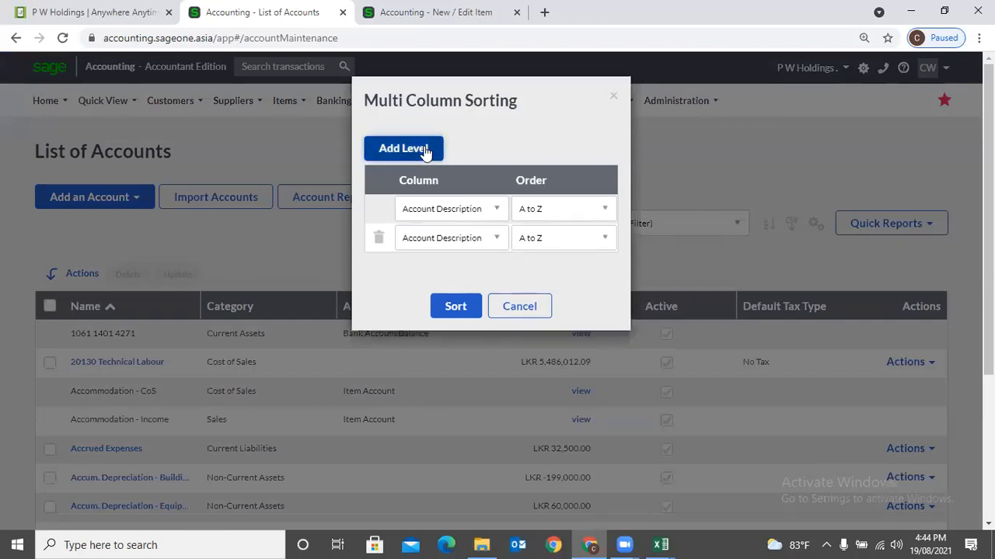
pyautogui.click(494, 214)
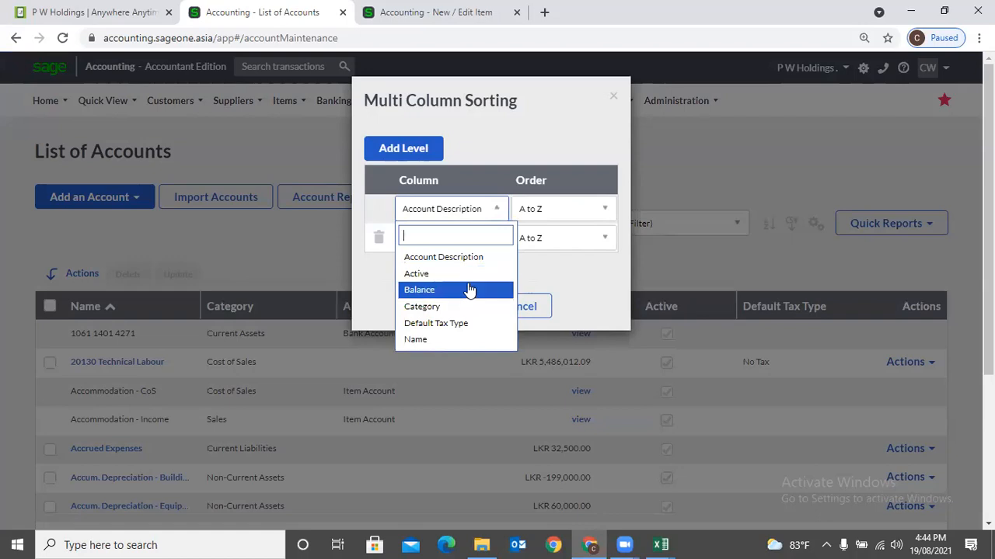
pyautogui.click(463, 261)
pyautogui.click(474, 238)
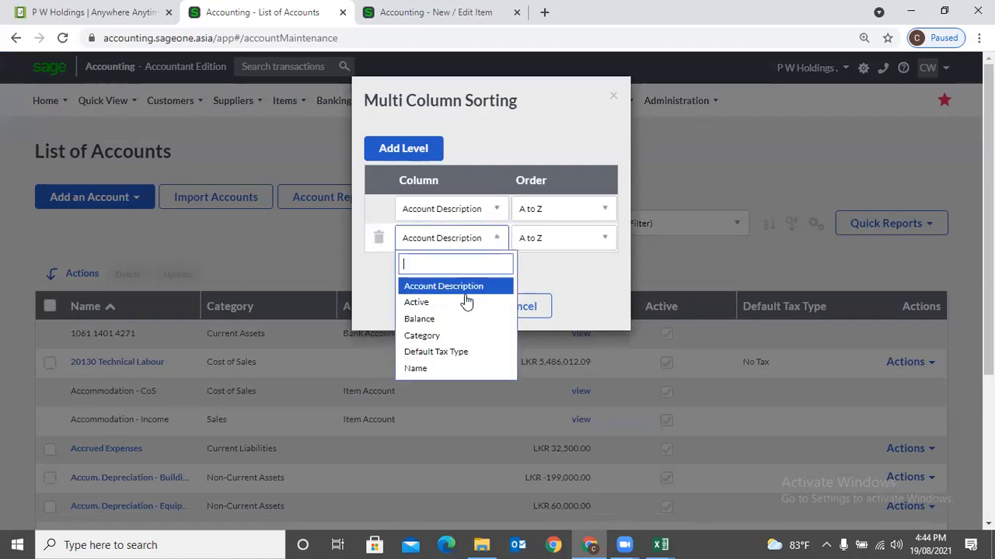
pyautogui.click(435, 318)
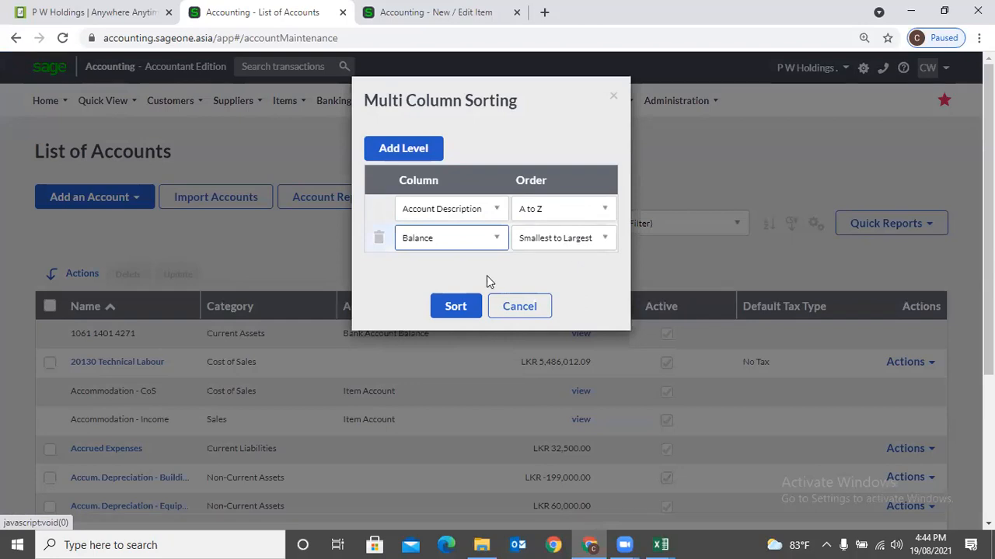
pyautogui.click(443, 311)
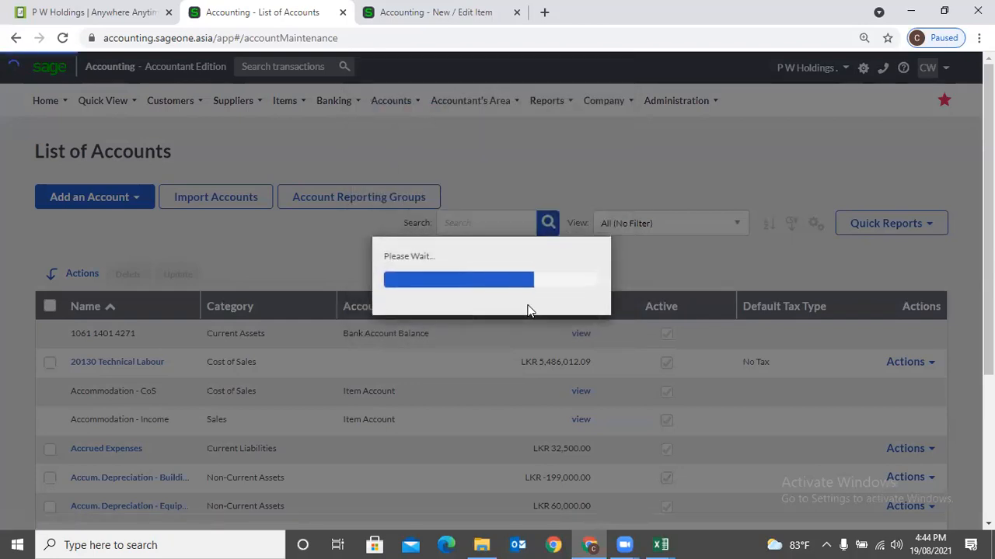
pyautogui.scroll(-1, 719, 305)
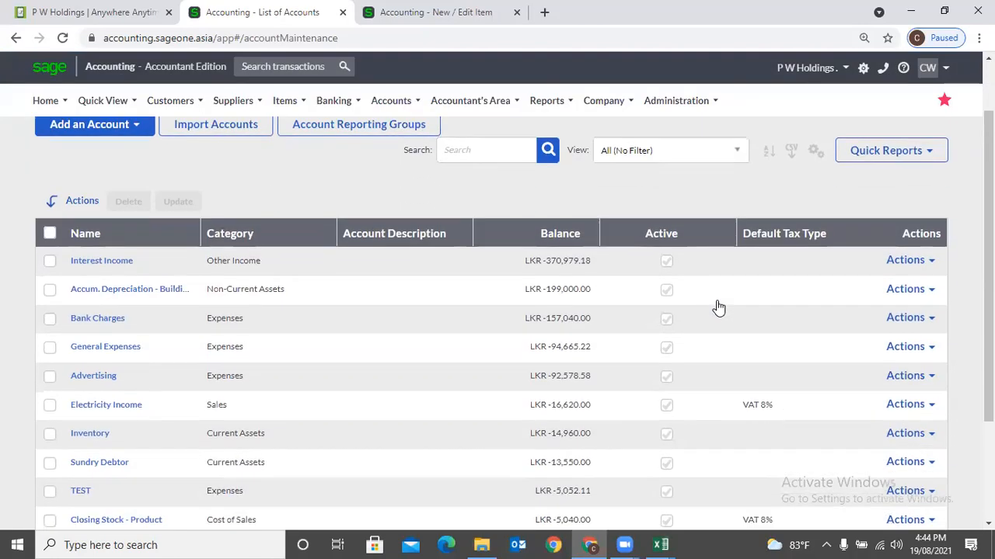
pyautogui.scroll(1, 719, 305)
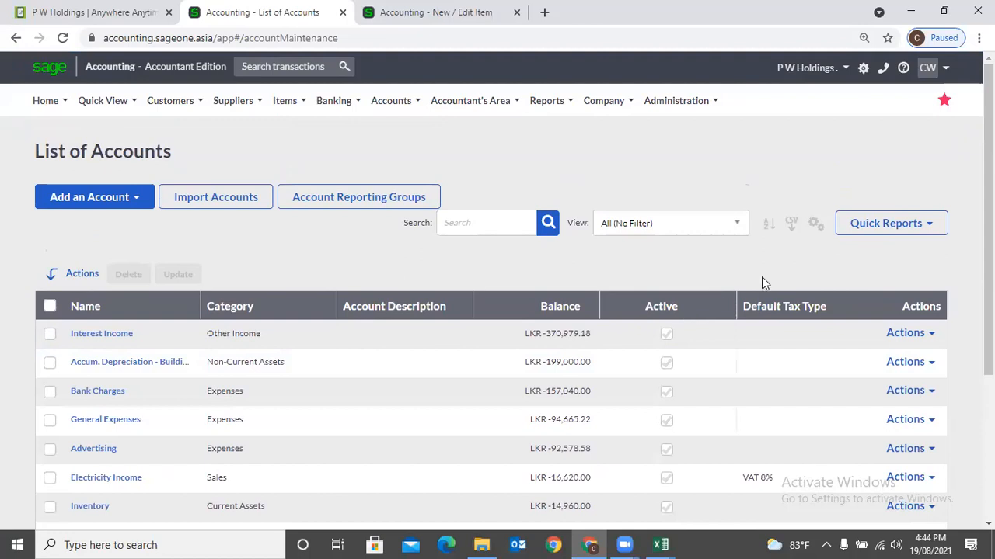
pyautogui.click(813, 226)
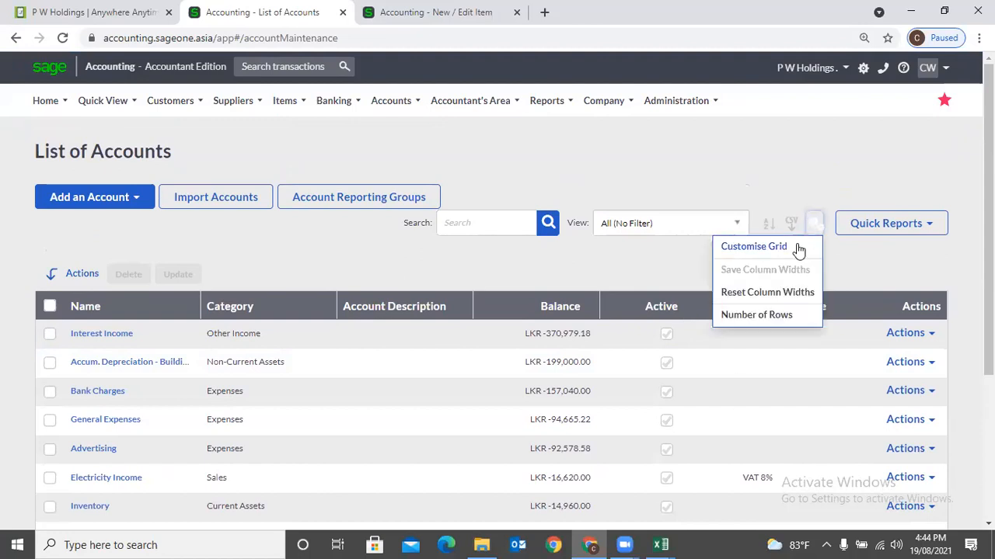
pyautogui.click(784, 249)
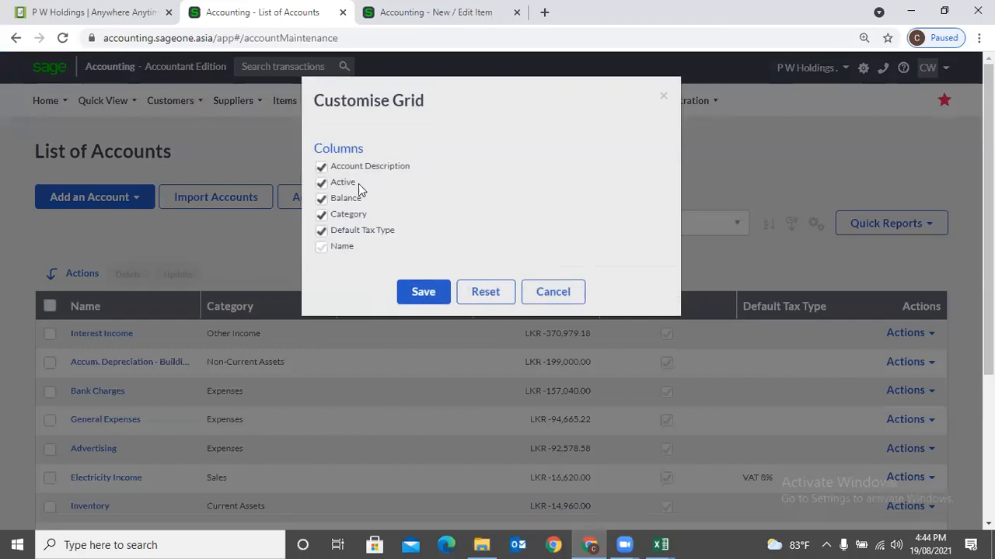
pyautogui.click(554, 290)
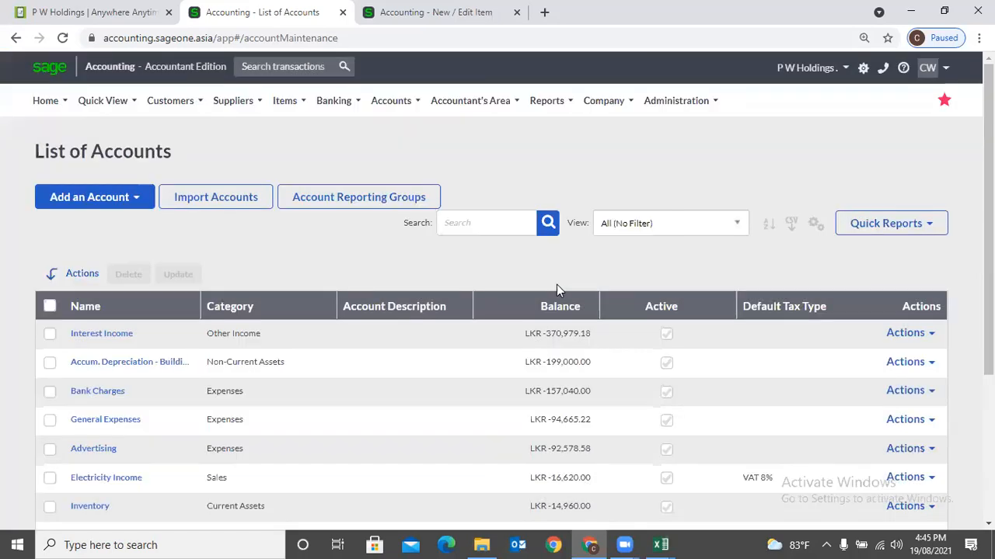
pyautogui.click(924, 337)
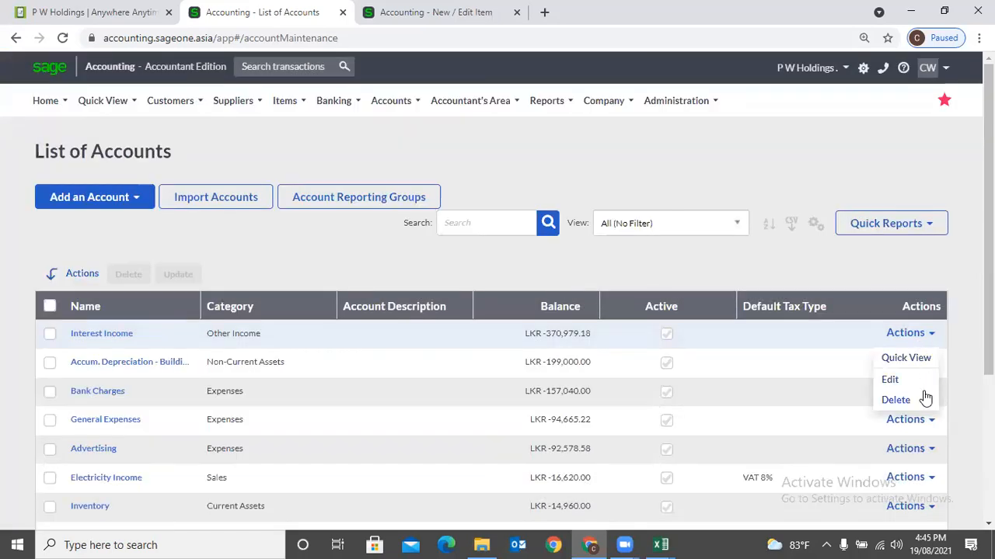
pyautogui.click(161, 262)
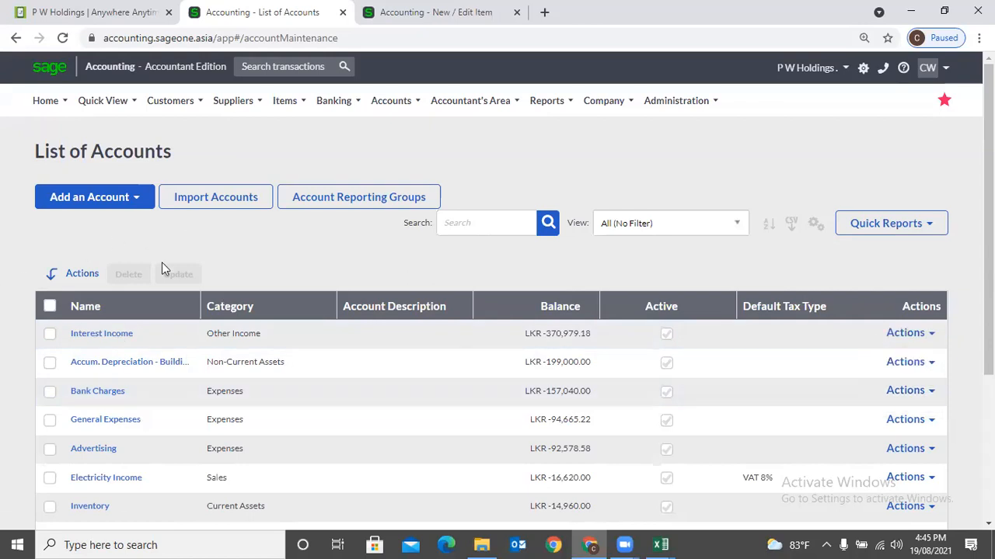
# - Tick Interest Income and Accum. Depreciation - Buildings, then cancel their deletion
pyautogui.click(50, 334)
pyautogui.click(49, 365)
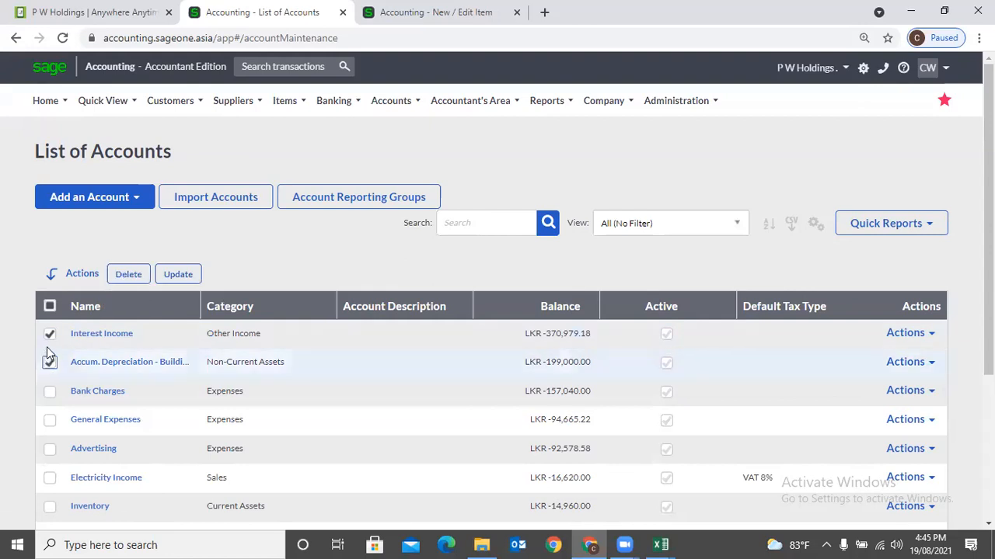
pyautogui.click(135, 275)
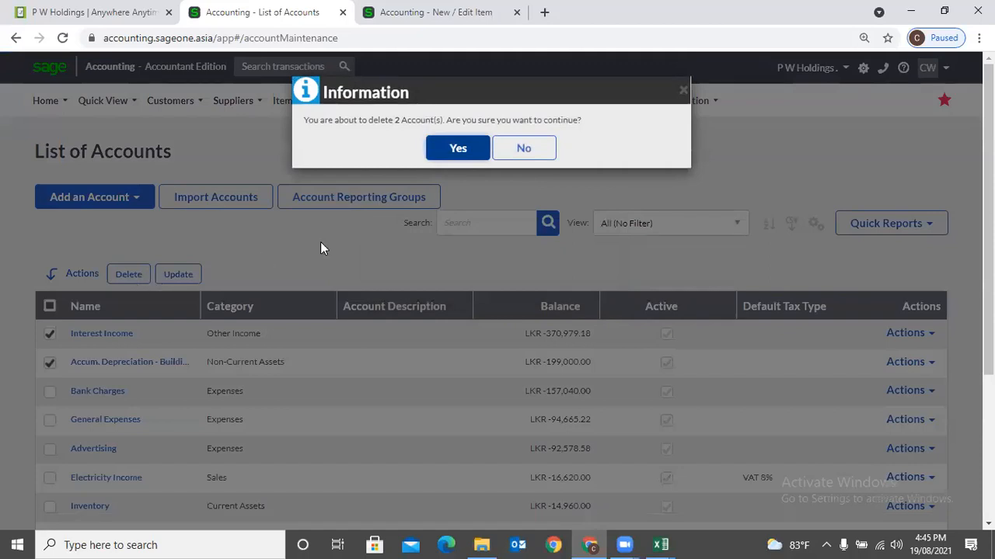
pyautogui.click(524, 147)
# - Bulk-update both ticked accounts' default tax type to VAT 8% (8.00 %)
pyautogui.click(178, 274)
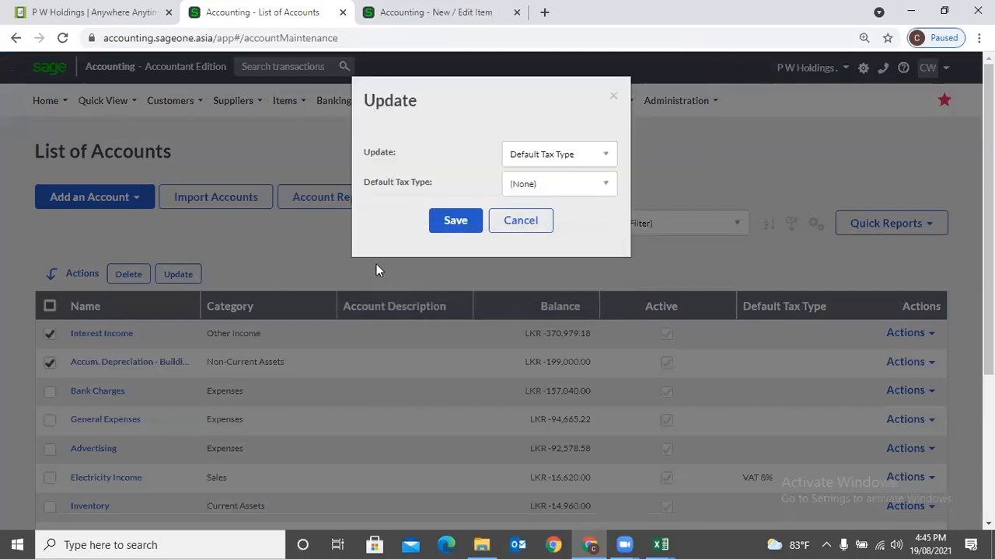
pyautogui.click(604, 155)
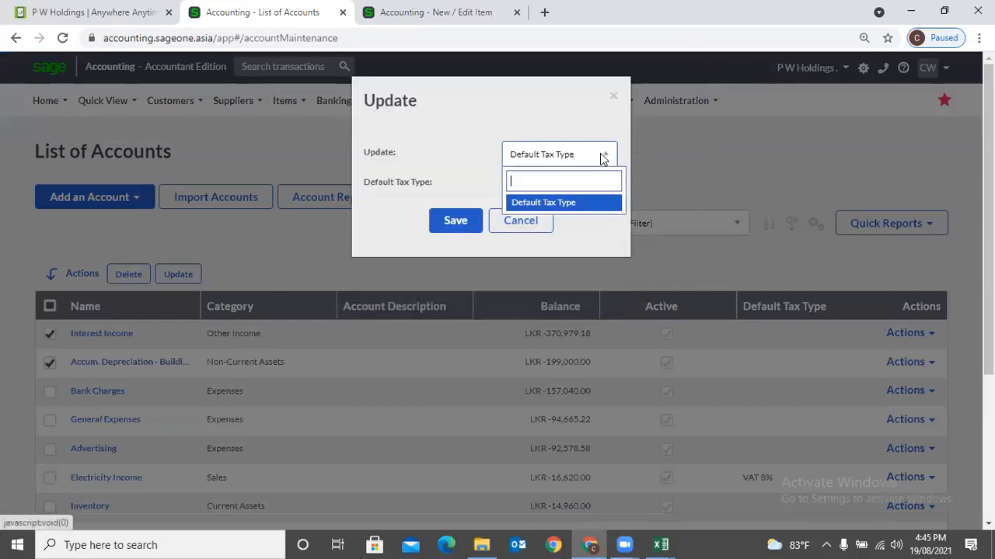
pyautogui.click(601, 202)
pyautogui.click(600, 194)
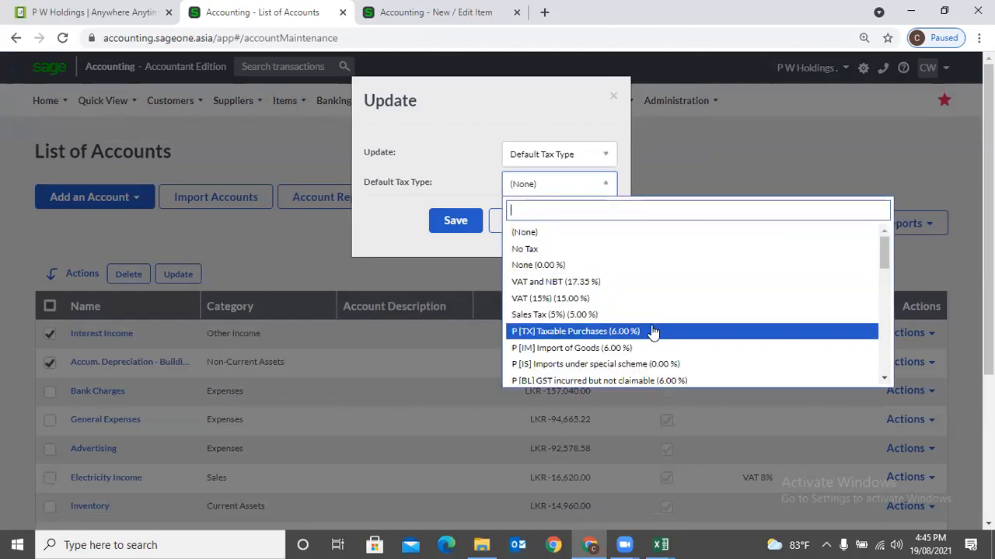
pyautogui.scroll(-10, 653, 333)
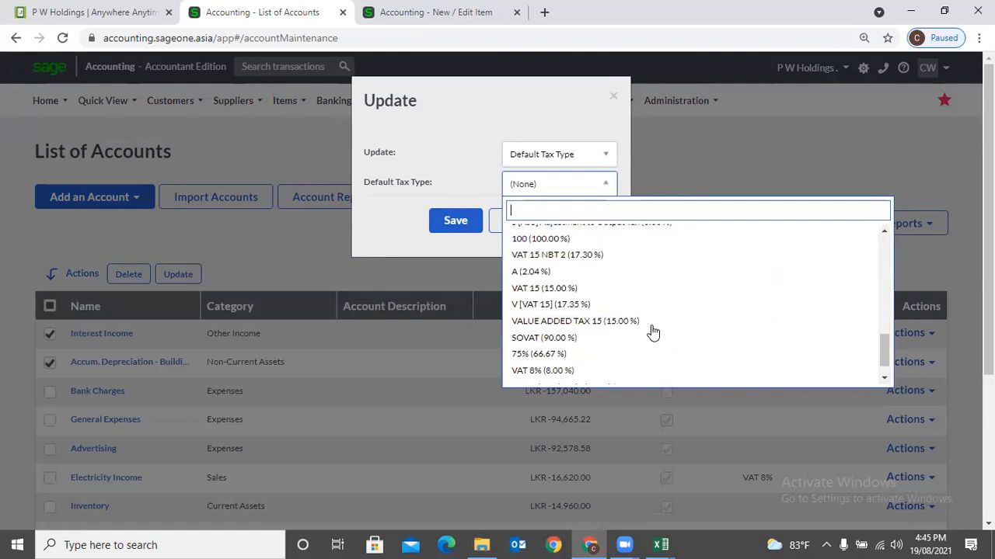
pyautogui.click(559, 341)
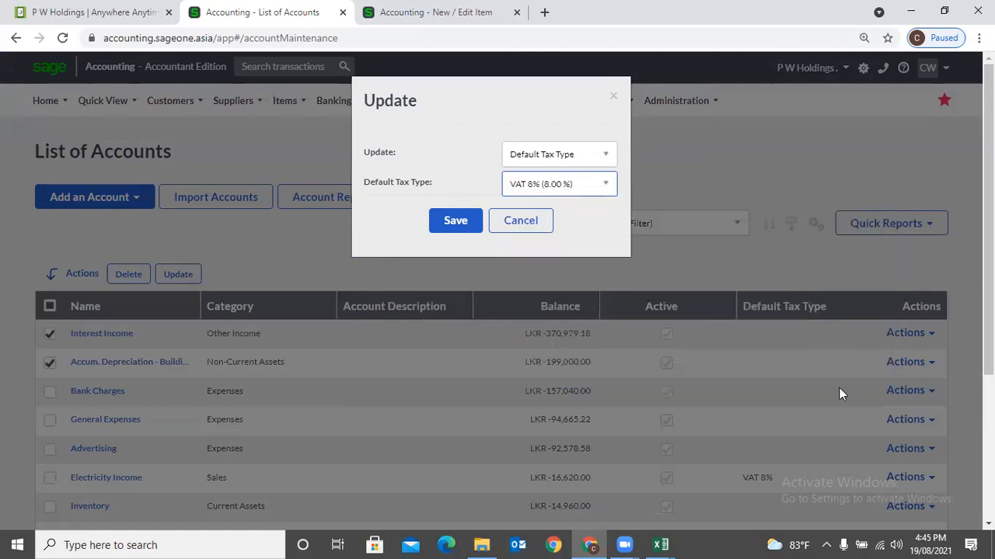
pyautogui.click(458, 229)
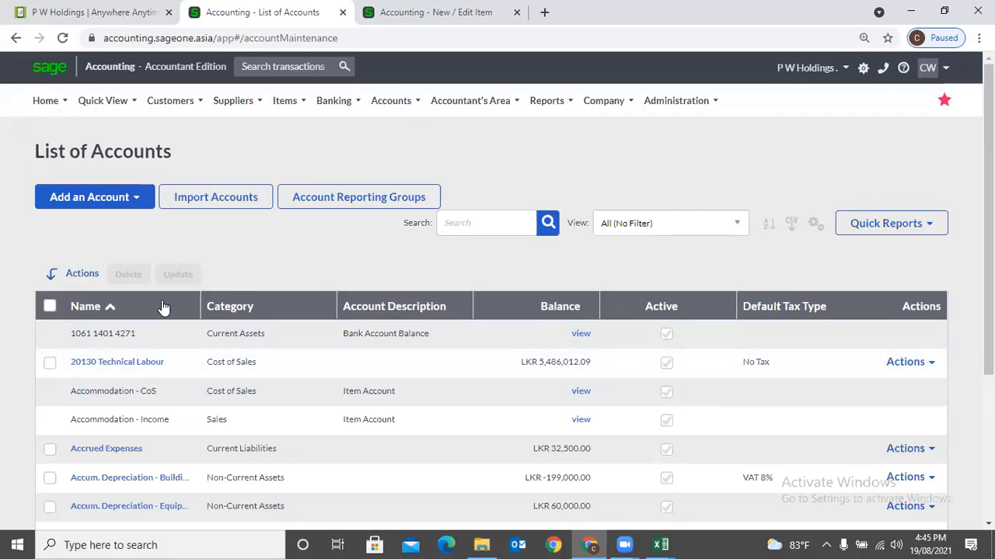
pyautogui.click(767, 224)
# - Add a Balance sort level, smallest to largest, and apply it to the accounts list
pyautogui.click(411, 144)
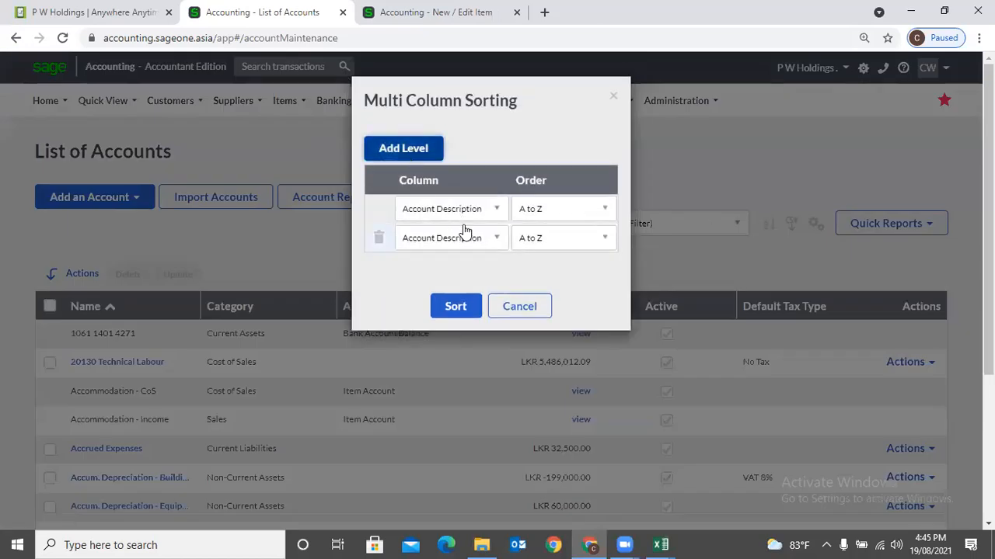
pyautogui.click(466, 240)
pyautogui.click(432, 319)
pyautogui.click(459, 311)
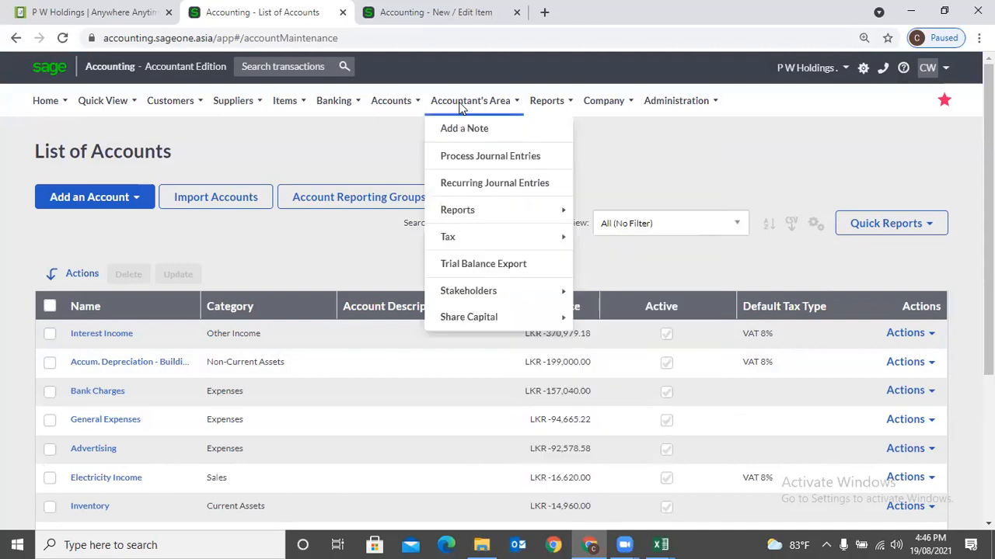
pyautogui.moveTo(394, 115)
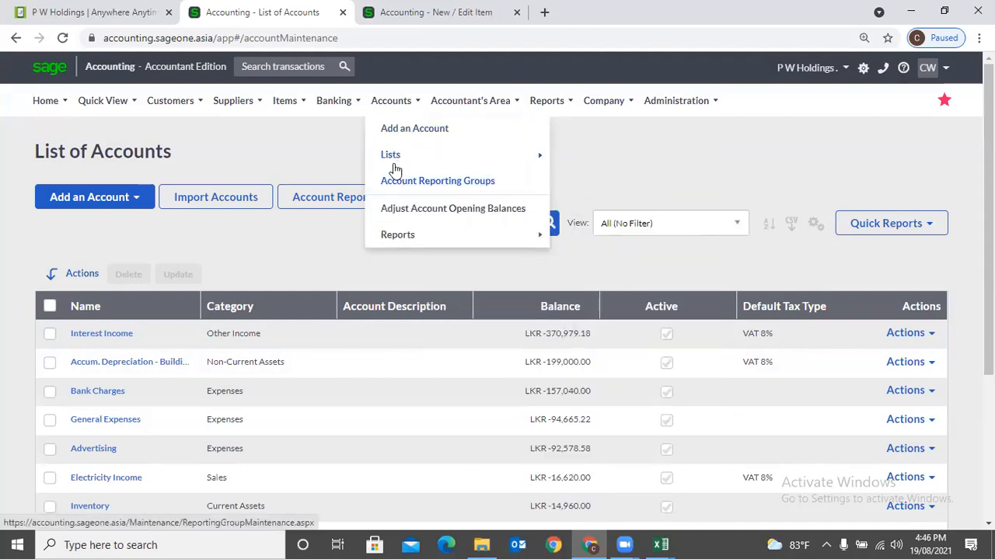
pyautogui.moveTo(392, 154)
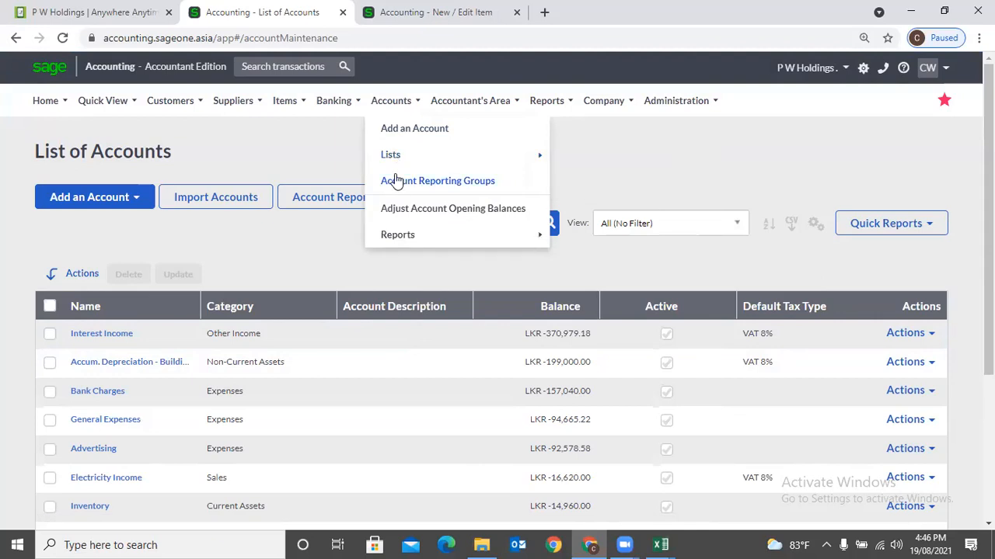
# - Open Account Reporting Groups, then the Profit and Loss setup under Reports > Financial Statements
pyautogui.click(398, 183)
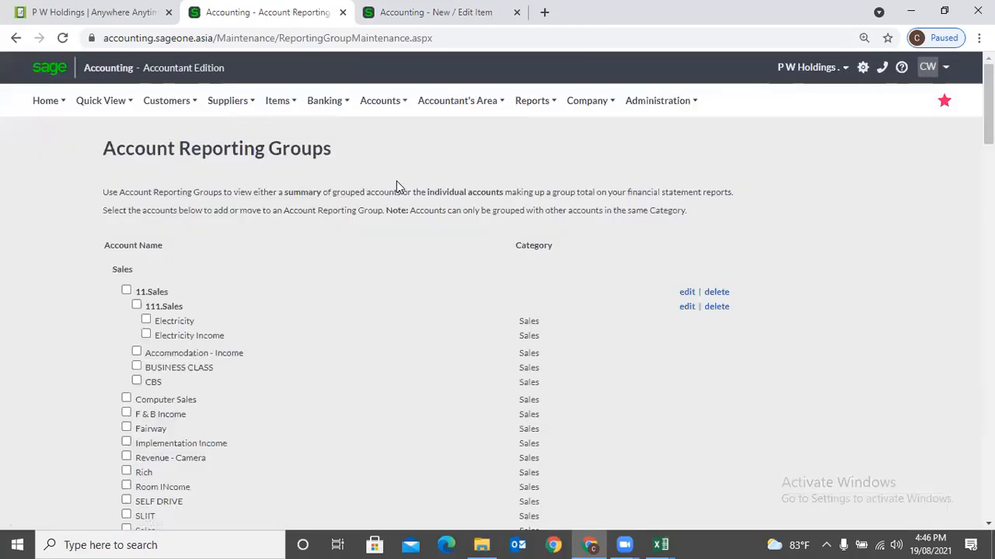
pyautogui.click(368, 21)
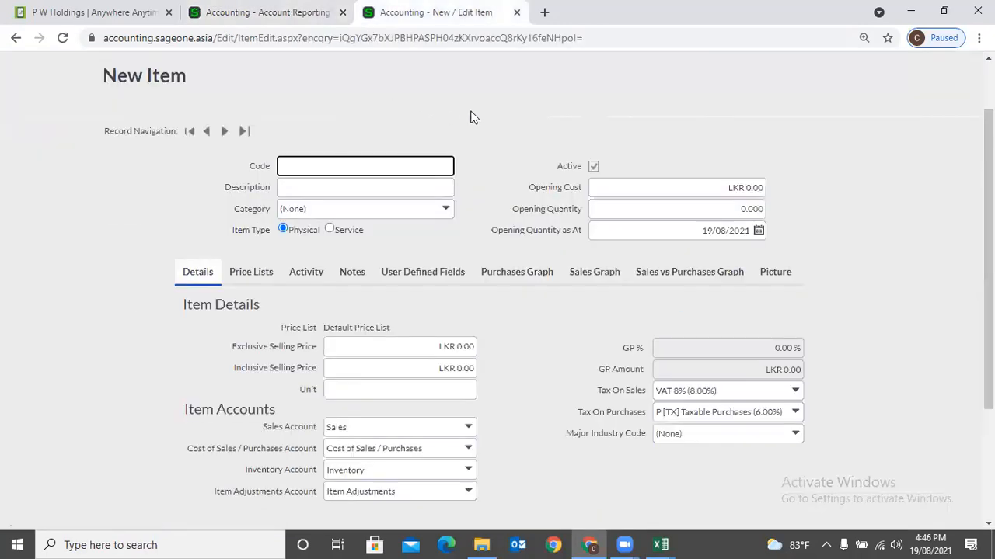
pyautogui.scroll(2, 470, 117)
pyautogui.moveTo(531, 105)
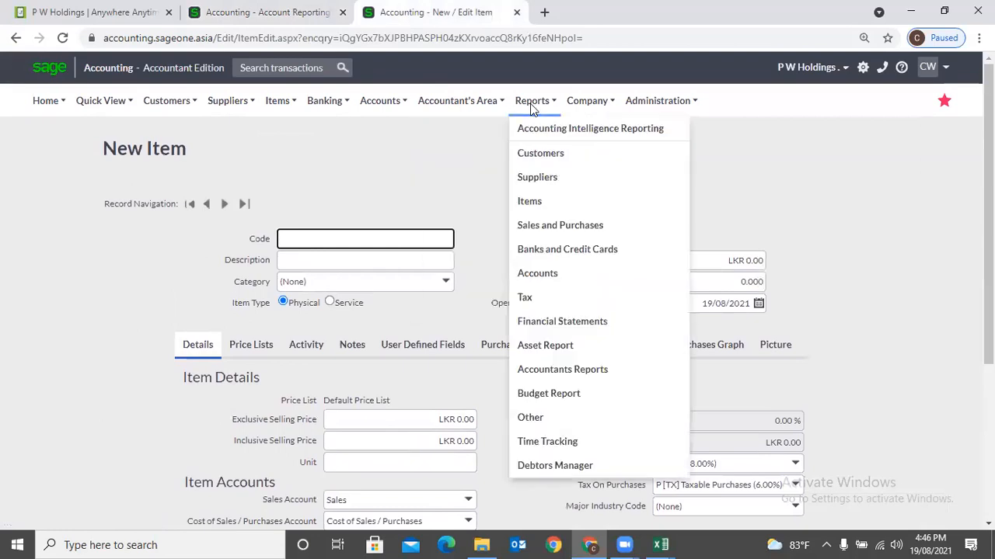
pyautogui.click(562, 324)
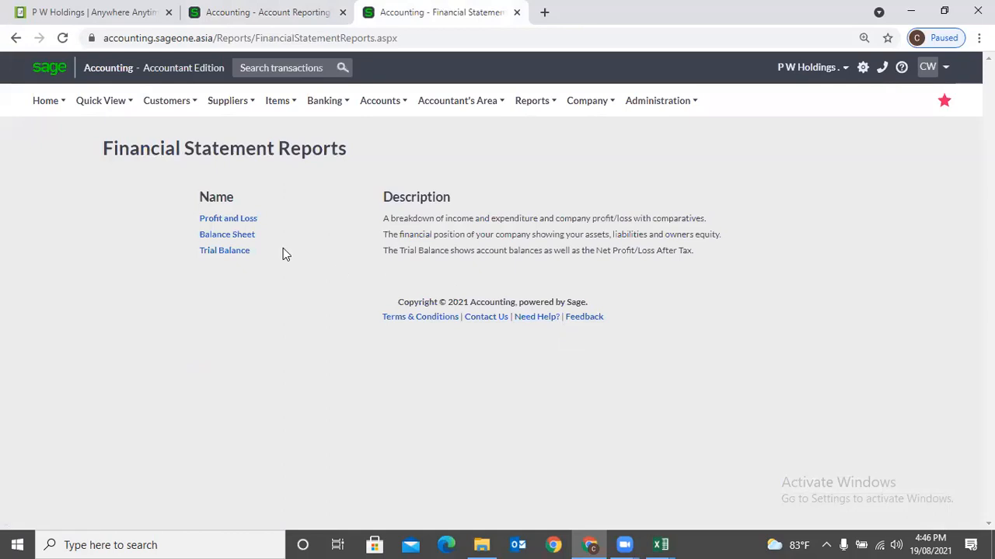
pyautogui.click(250, 220)
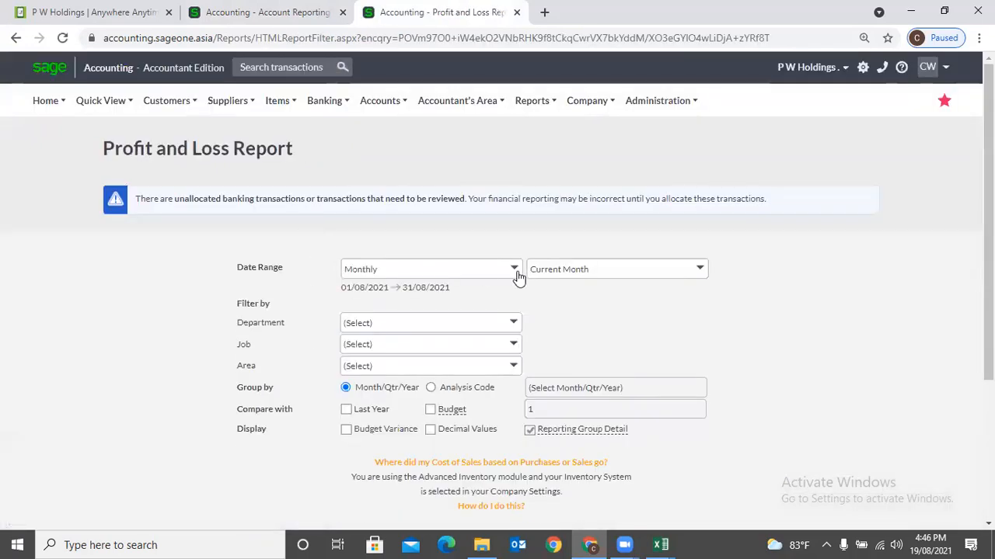
# - Set the Profit and Loss date range to Yearly and generate the report
pyautogui.click(519, 278)
pyautogui.click(422, 329)
pyautogui.scroll(-2, 565, 322)
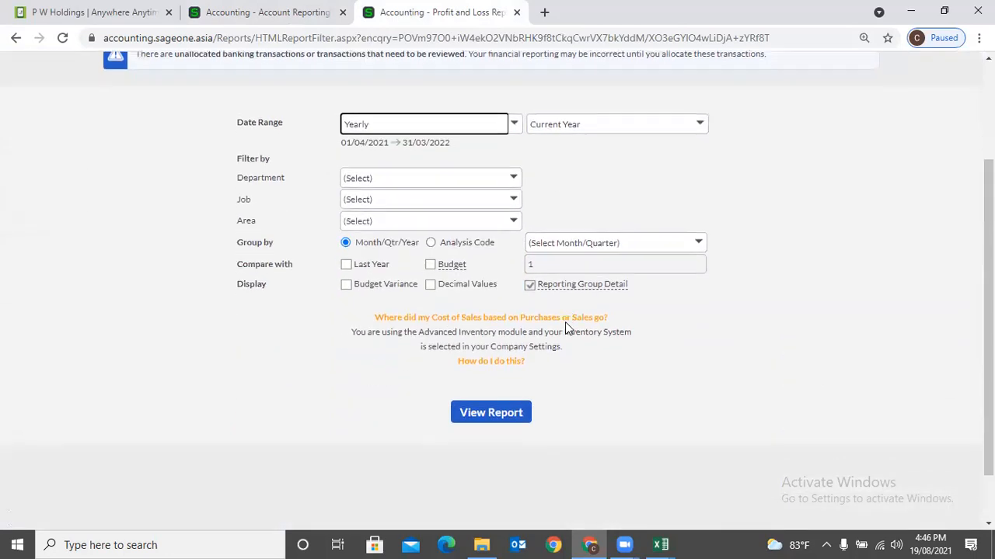
pyautogui.click(485, 417)
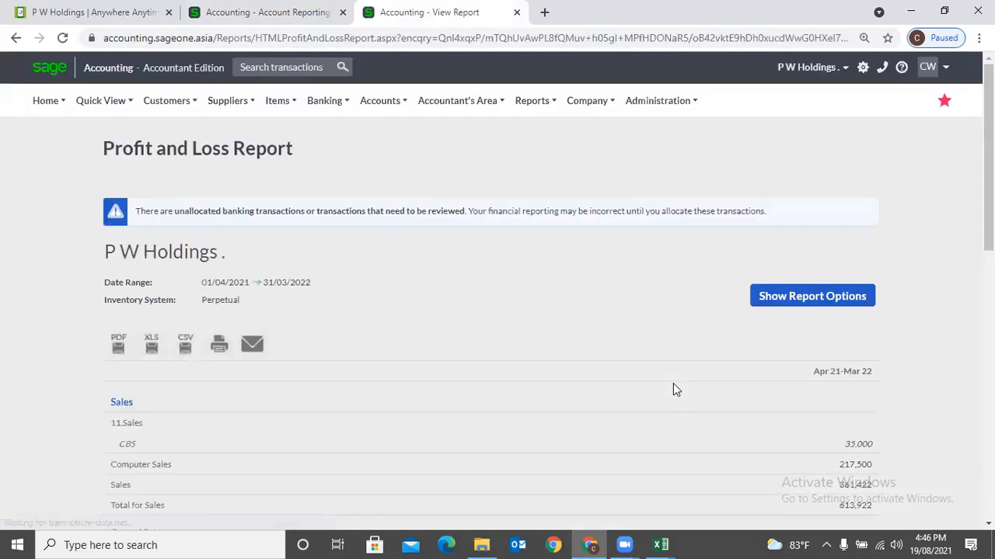
# - Review the report (Sales 613,922, Gross Profit 79,246) against the Account Reporting Groups tab
pyautogui.scroll(-7, 673, 383)
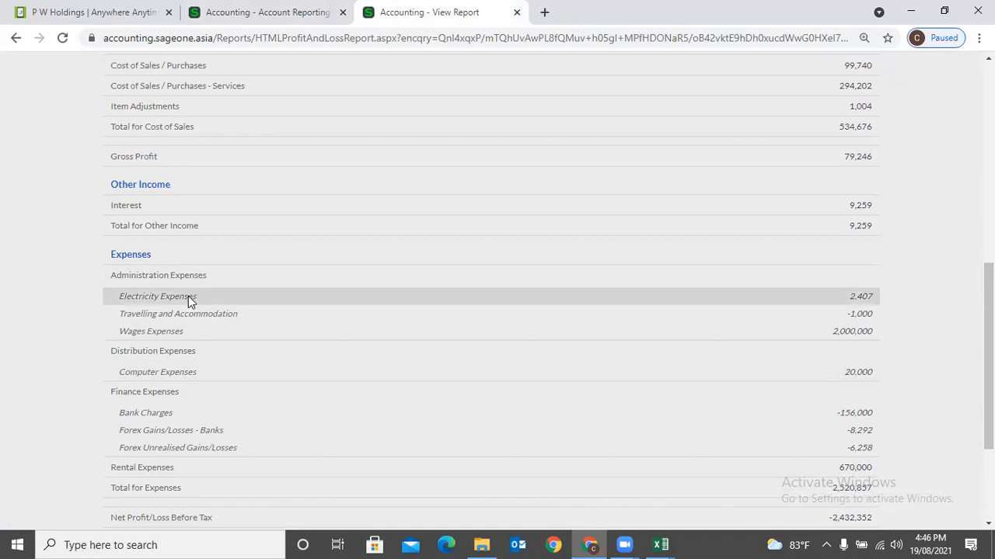
pyautogui.scroll(-2, 194, 323)
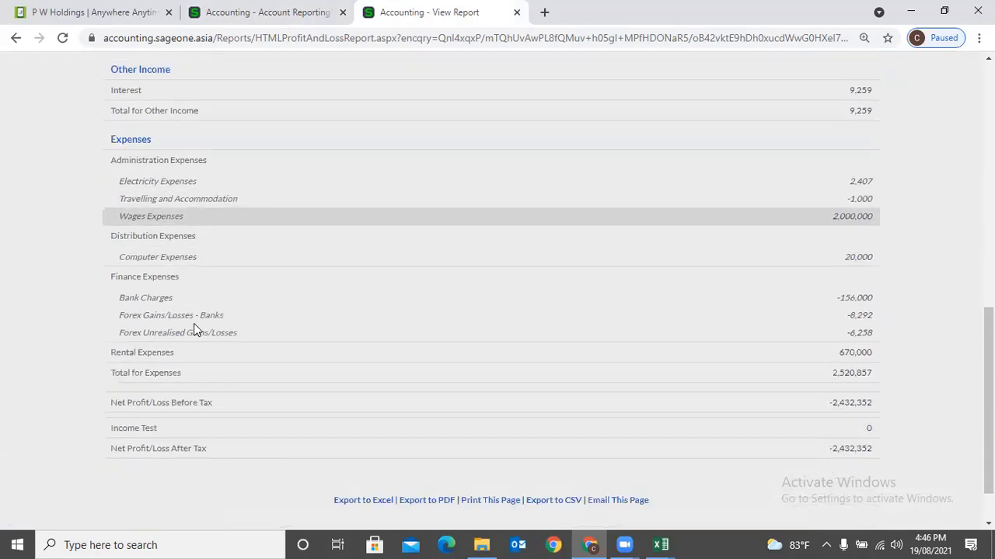
pyautogui.scroll(-1, 194, 323)
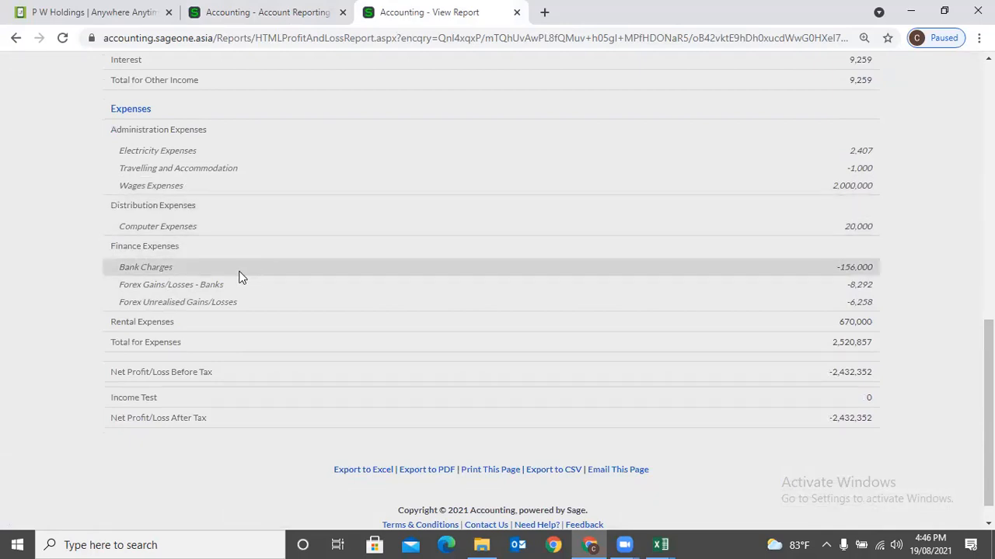
pyautogui.scroll(2, 901, 287)
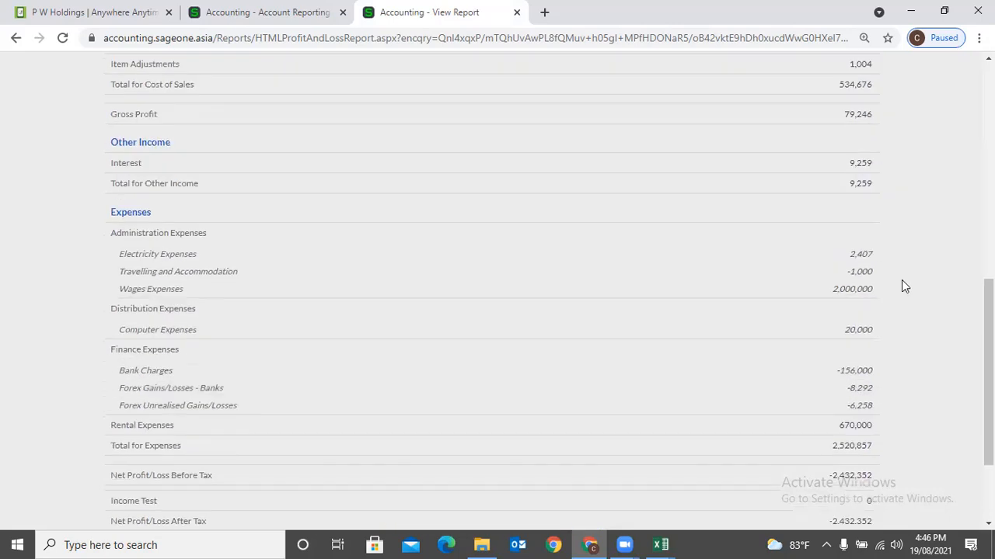
pyautogui.scroll(8, 902, 287)
pyautogui.scroll(-4, 901, 289)
pyautogui.scroll(4, 901, 290)
pyautogui.scroll(-10, 854, 291)
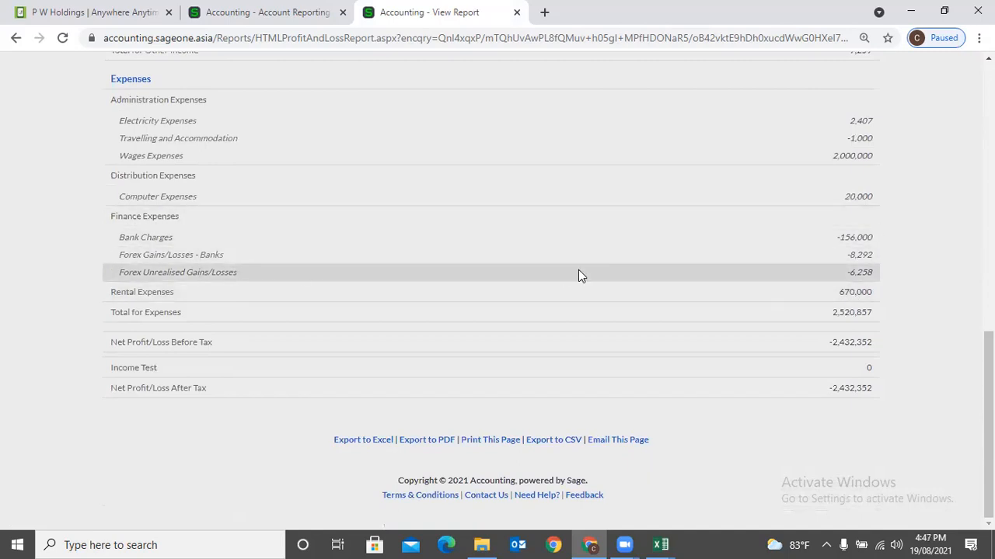
pyautogui.scroll(5, 578, 276)
pyautogui.click(274, 13)
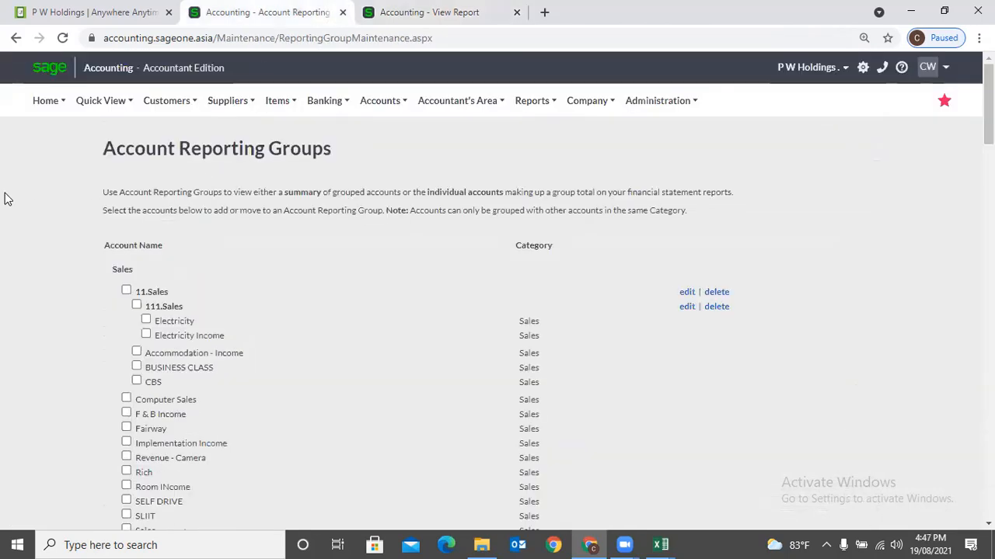
pyautogui.click(389, 12)
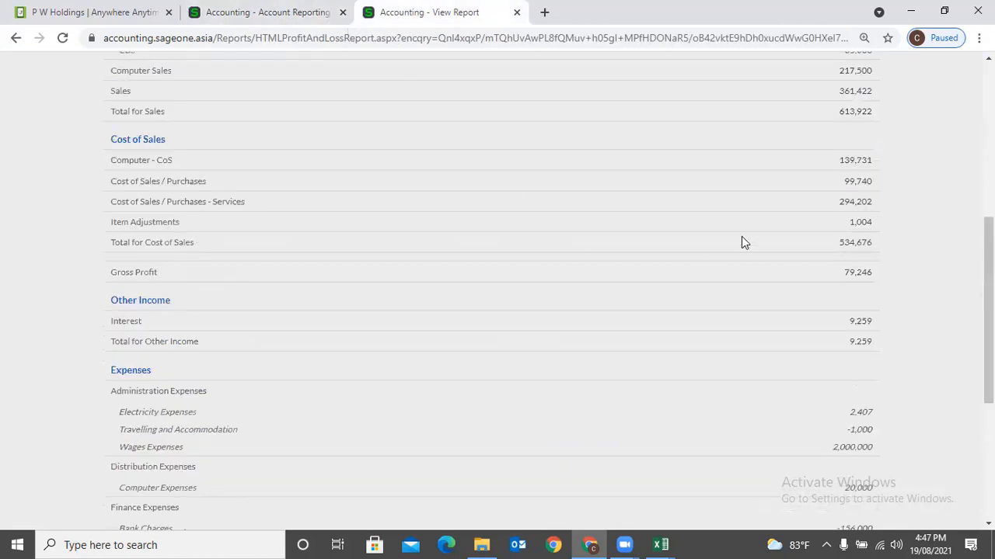
pyautogui.scroll(5, 742, 241)
# - Open the report options and refresh the Profit and Loss report unchanged
pyautogui.click(800, 301)
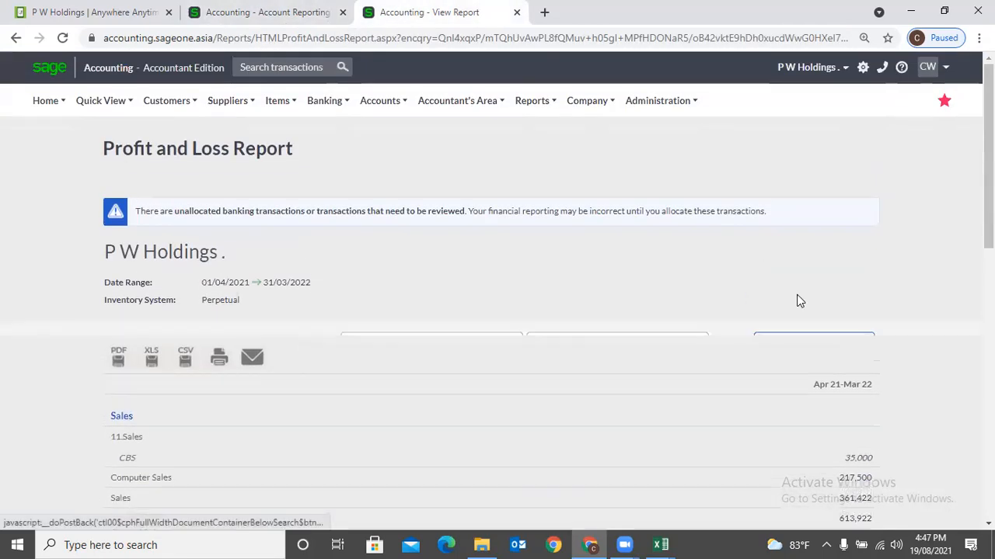
pyautogui.scroll(-1, 661, 387)
pyautogui.moveTo(522, 380)
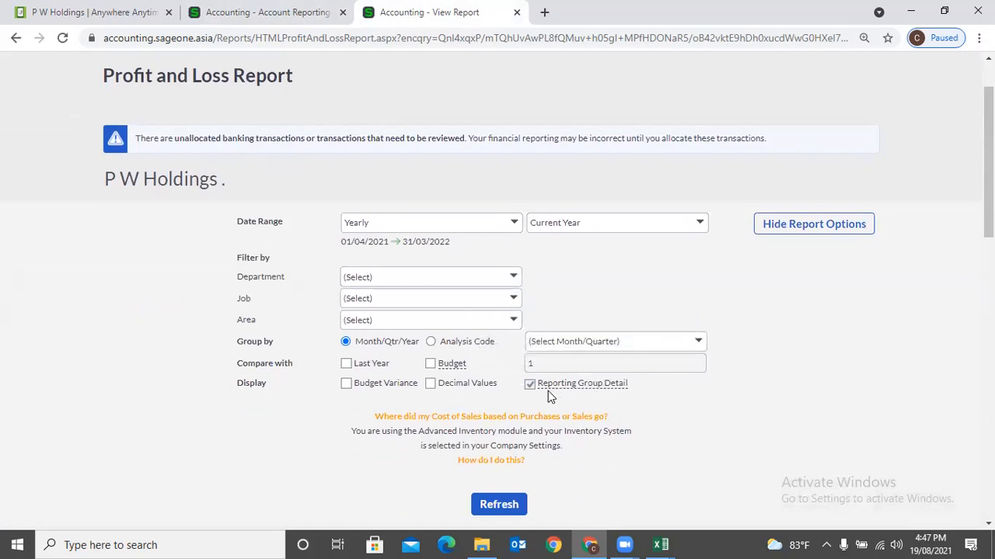
pyautogui.scroll(-10, 565, 395)
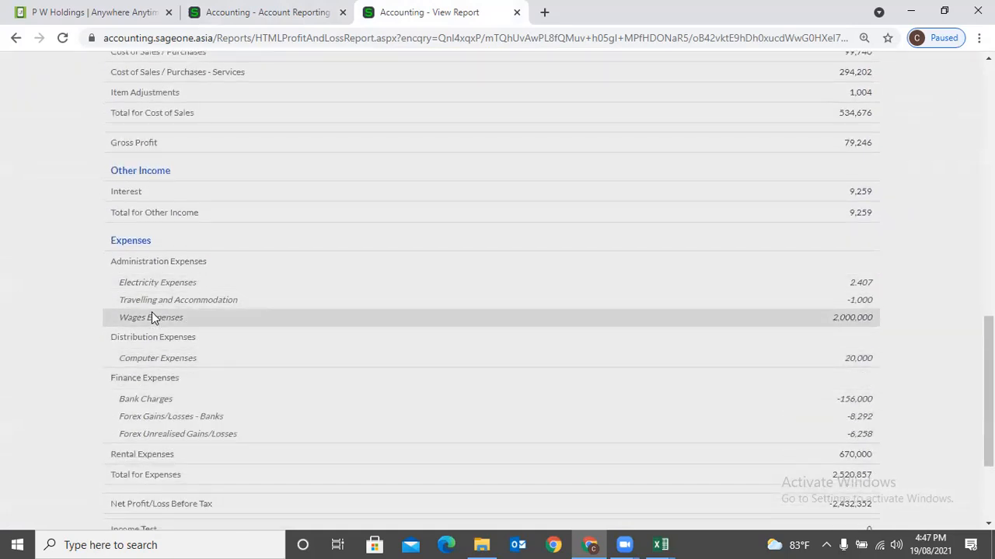
pyautogui.scroll(8, 555, 271)
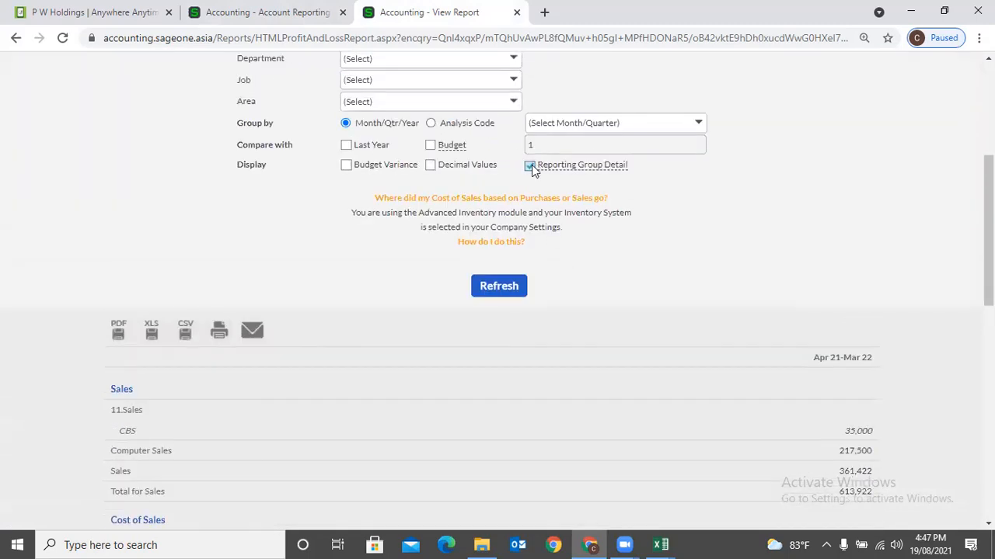
pyautogui.click(489, 295)
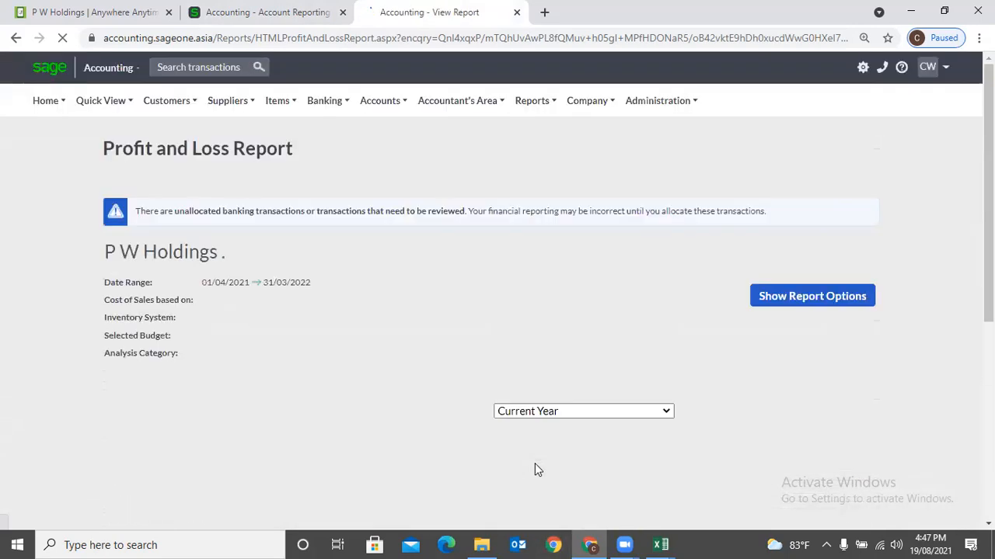
pyautogui.scroll(-5, 535, 469)
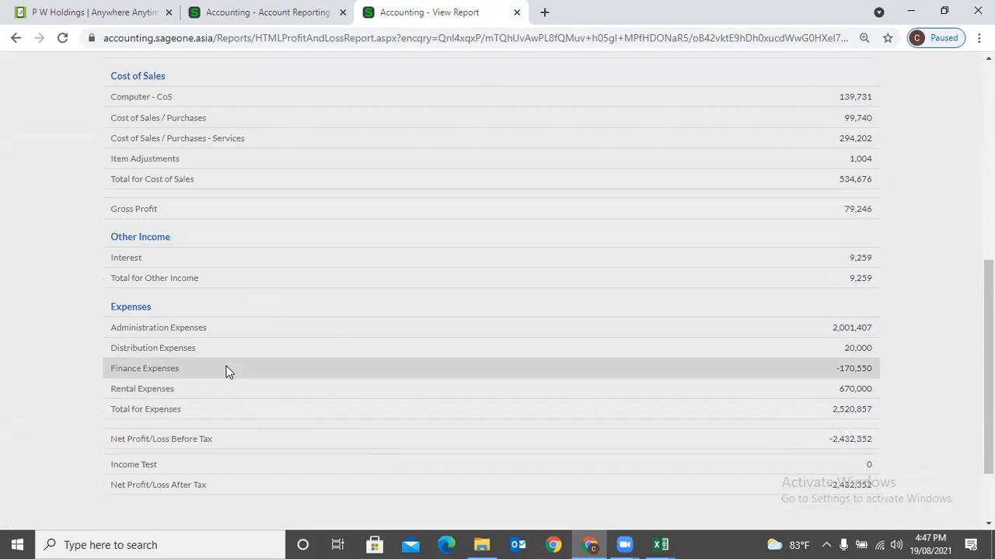
pyautogui.scroll(6, 843, 317)
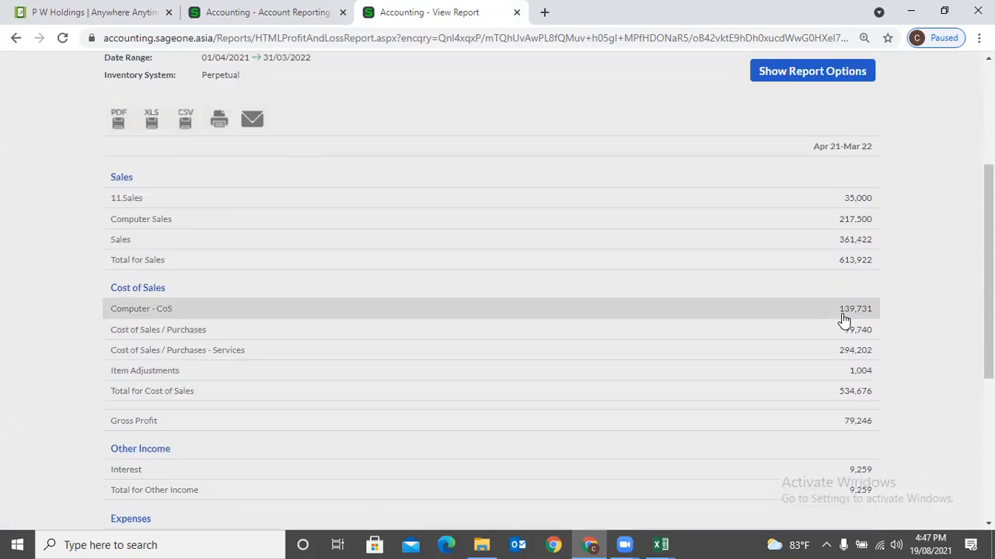
# - Enable Reporting Group Detail and refresh, itemising accounts such as Wages Expenses 2,000,000
pyautogui.click(837, 298)
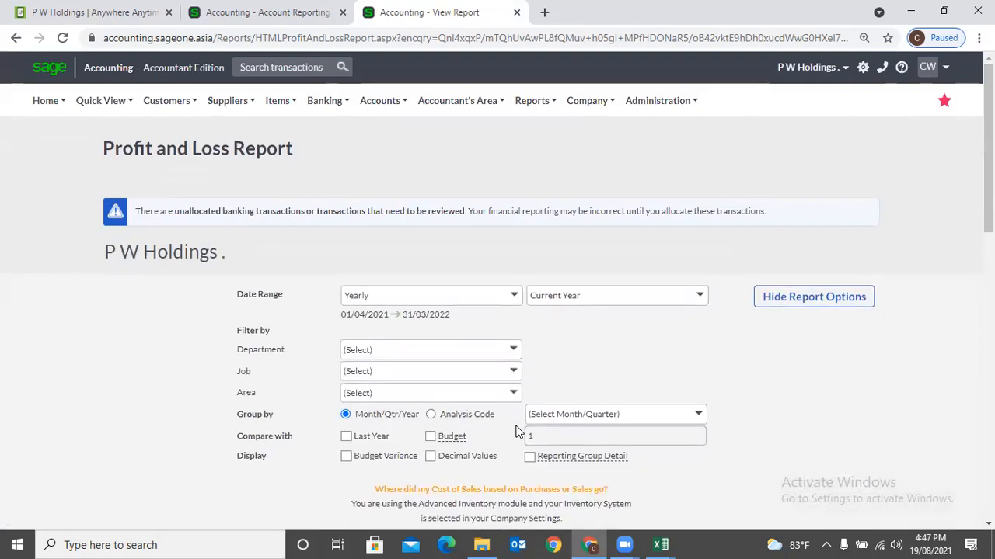
pyautogui.click(529, 457)
pyautogui.scroll(-3, 544, 373)
pyautogui.click(486, 351)
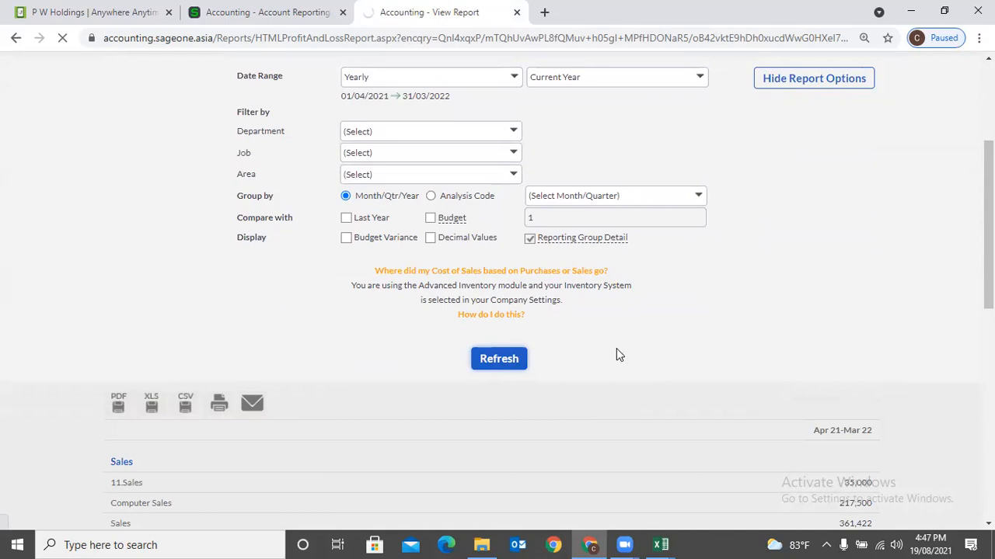
pyautogui.scroll(-1, 616, 354)
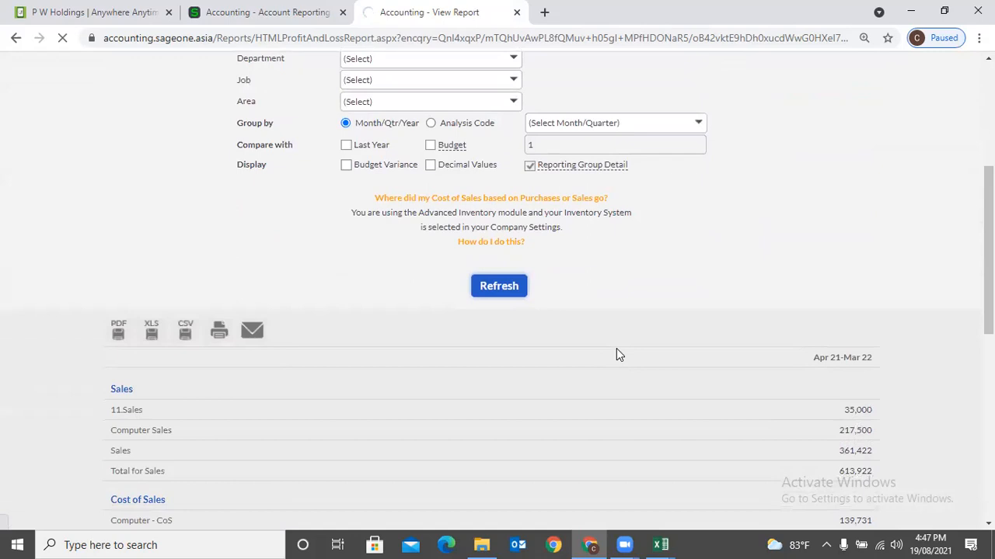
pyautogui.scroll(-5, 616, 353)
pyautogui.scroll(-2, 297, 402)
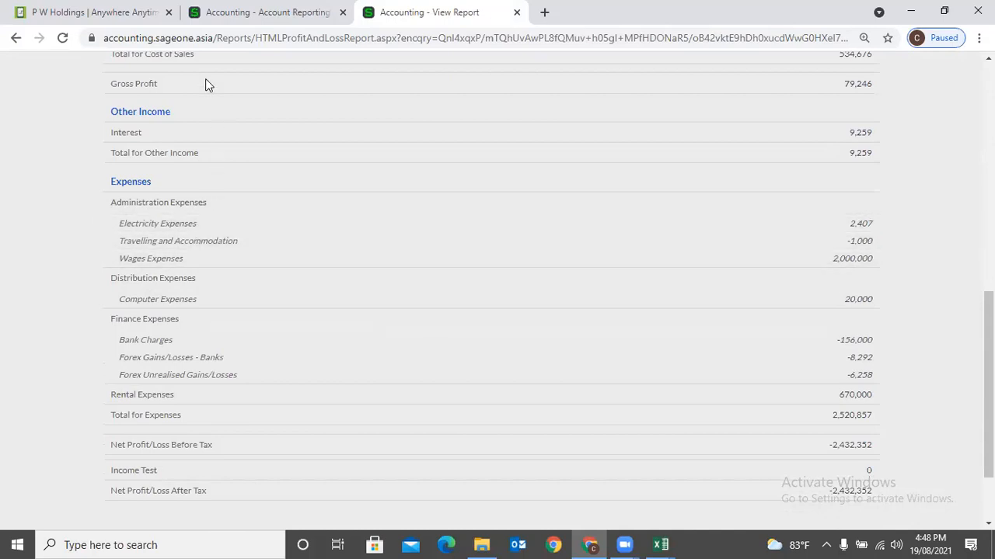
# - On Account Reporting Groups, tick Depreciation Expenses - Equipments and Depreciation Expenses - Furniture under Expenses
pyautogui.click(216, 26)
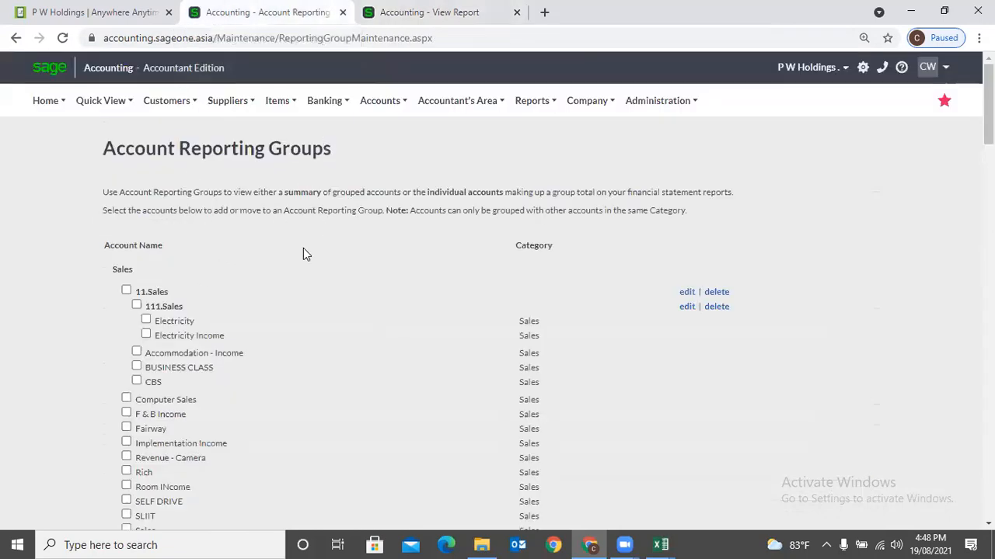
pyautogui.scroll(-11, 293, 260)
pyautogui.scroll(-2, 293, 258)
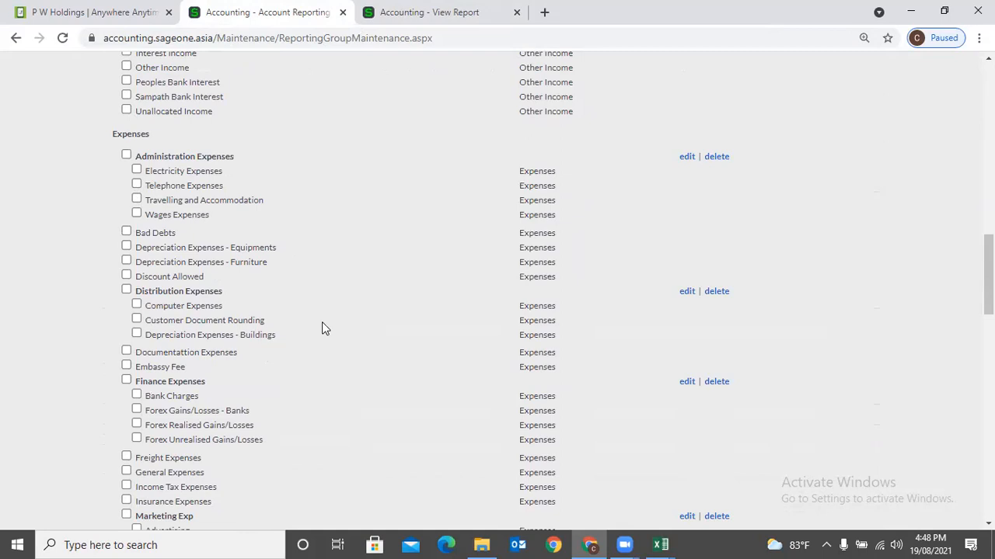
pyautogui.scroll(3, 321, 322)
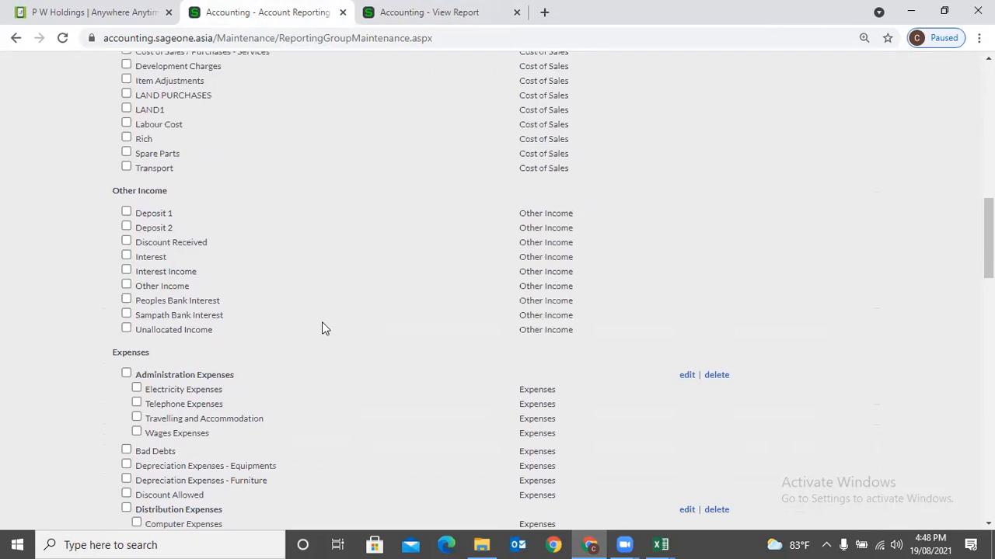
pyautogui.scroll(-3, 322, 329)
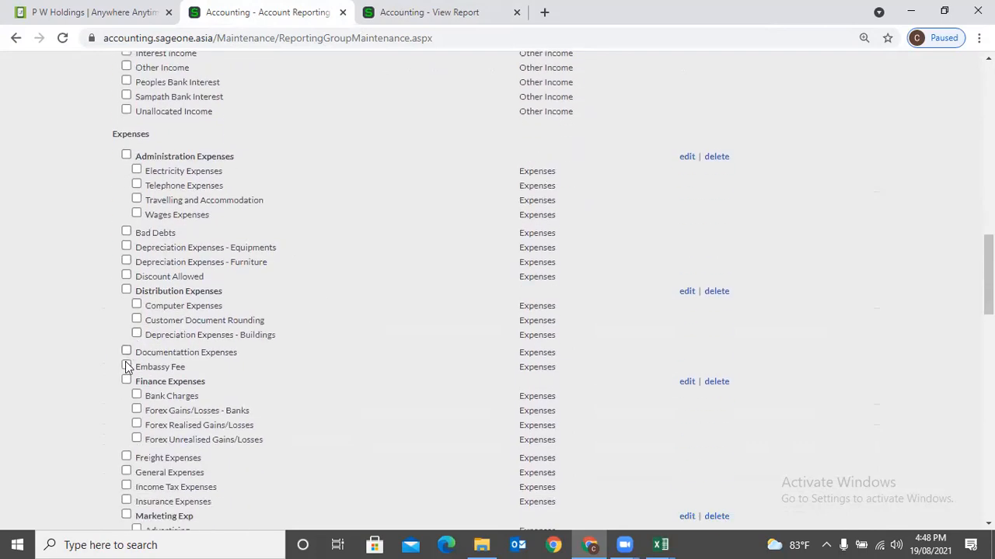
pyautogui.click(127, 248)
pyautogui.click(126, 262)
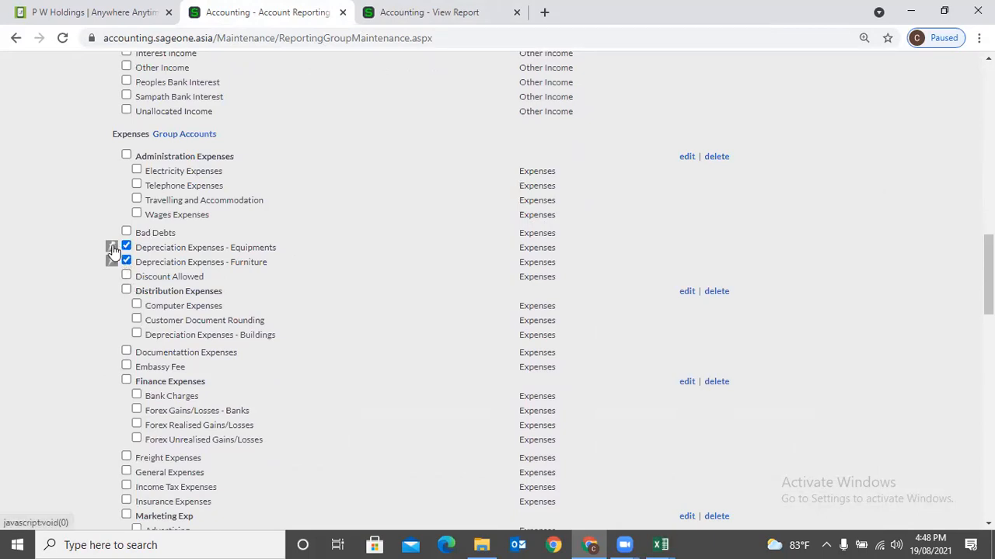
# - Create a new reporting group 'Depreciation' containing the two ticked depreciation expense accounts
pyautogui.click(112, 247)
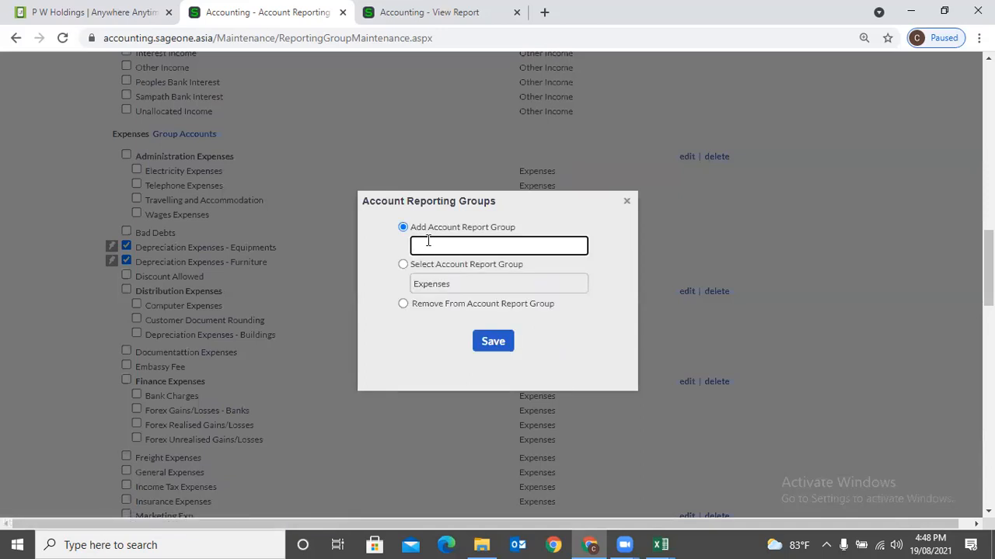
pyautogui.write('Depreciation')
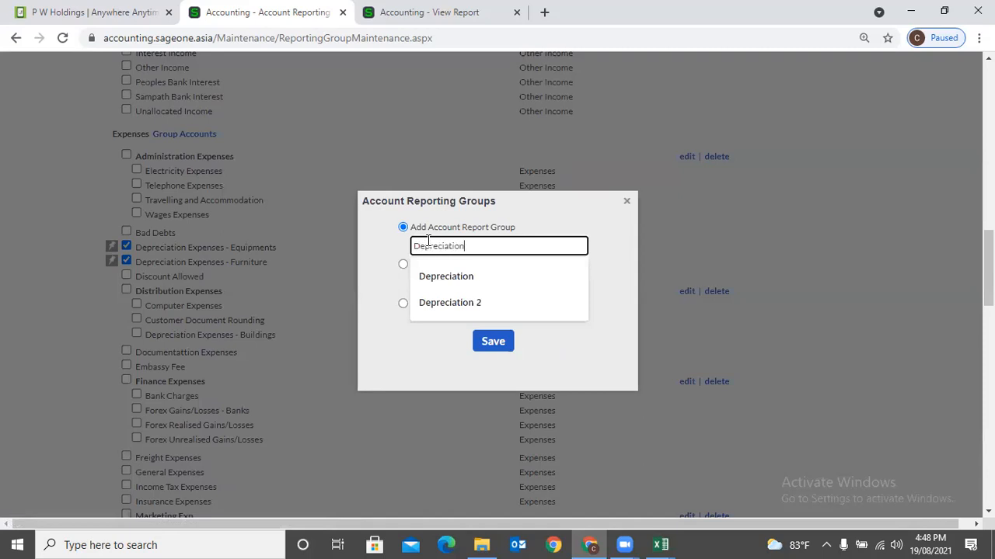
pyautogui.click(460, 277)
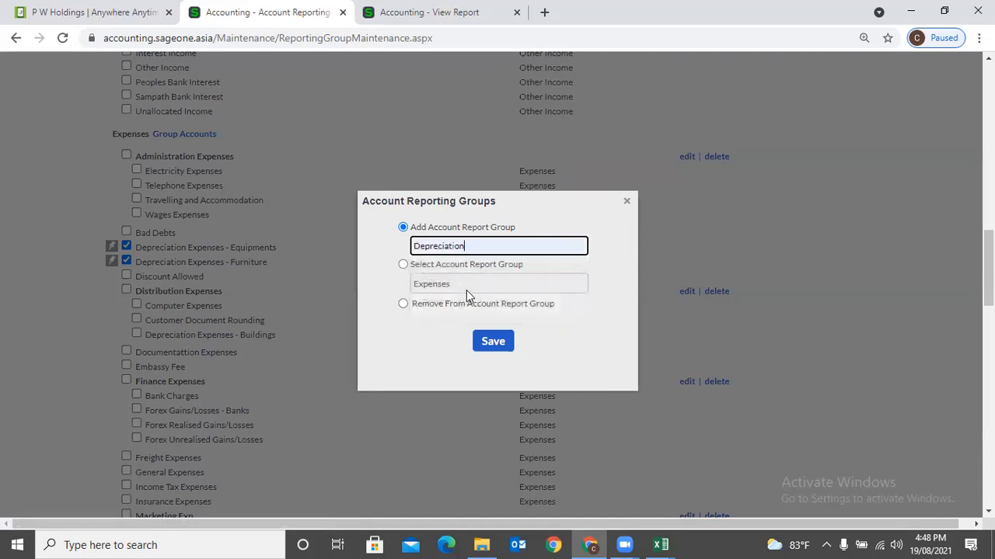
pyautogui.click(484, 353)
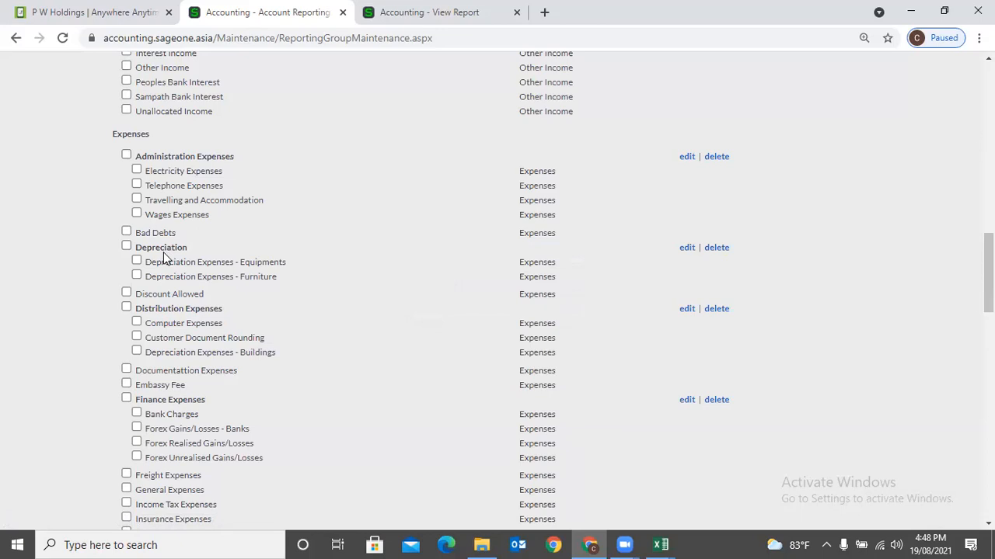
pyautogui.scroll(-2, 180, 253)
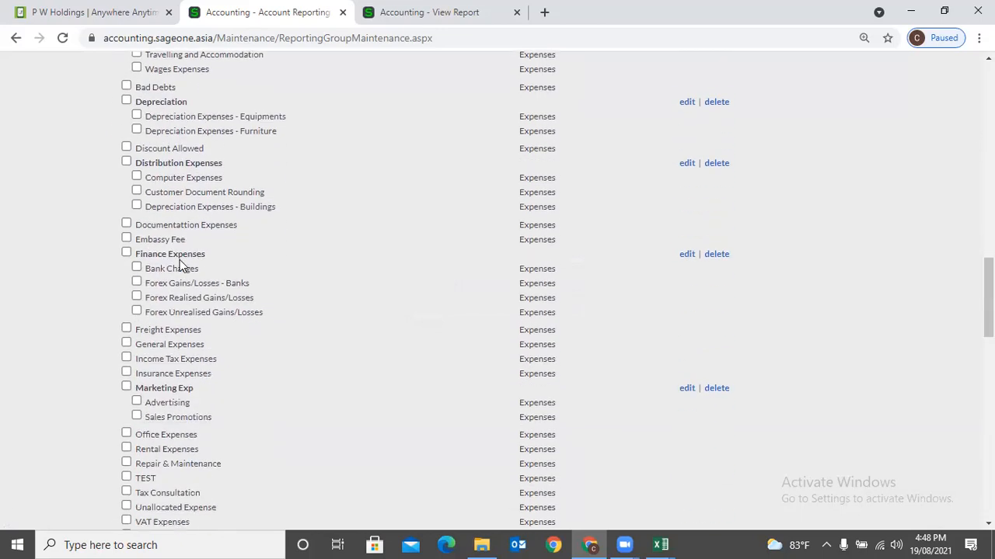
pyautogui.scroll(1, 180, 242)
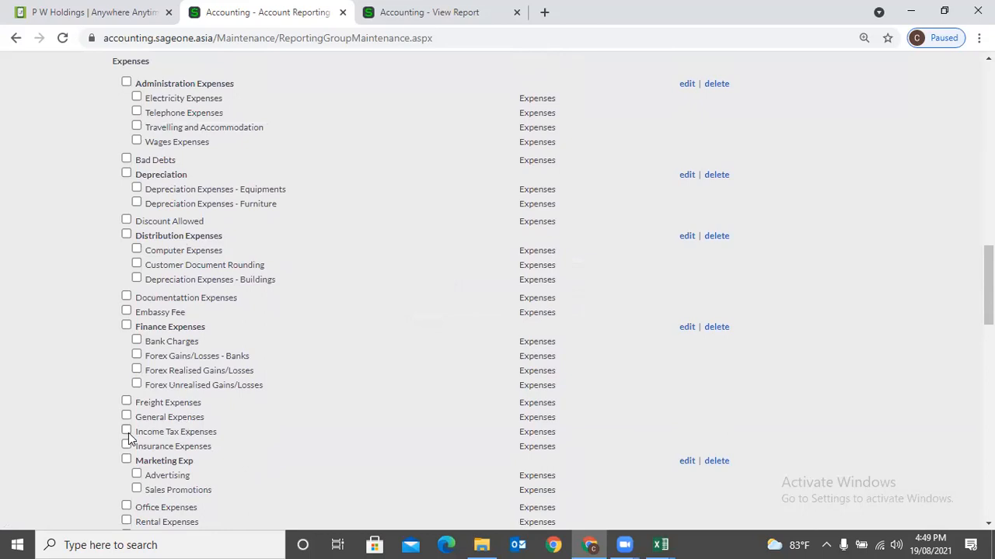
# - Tick Income Tax, Insurance, General and Freight Expenses for grouping
pyautogui.click(126, 431)
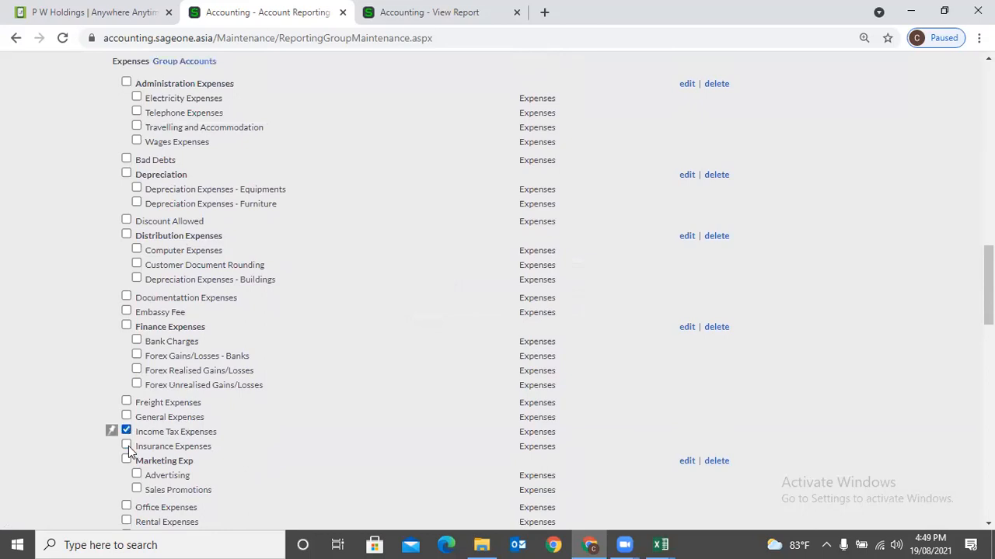
pyautogui.click(127, 445)
pyautogui.click(127, 417)
pyautogui.click(126, 401)
# - Save the four ticked accounts into a new reporting group named 'UOP'
pyautogui.click(112, 402)
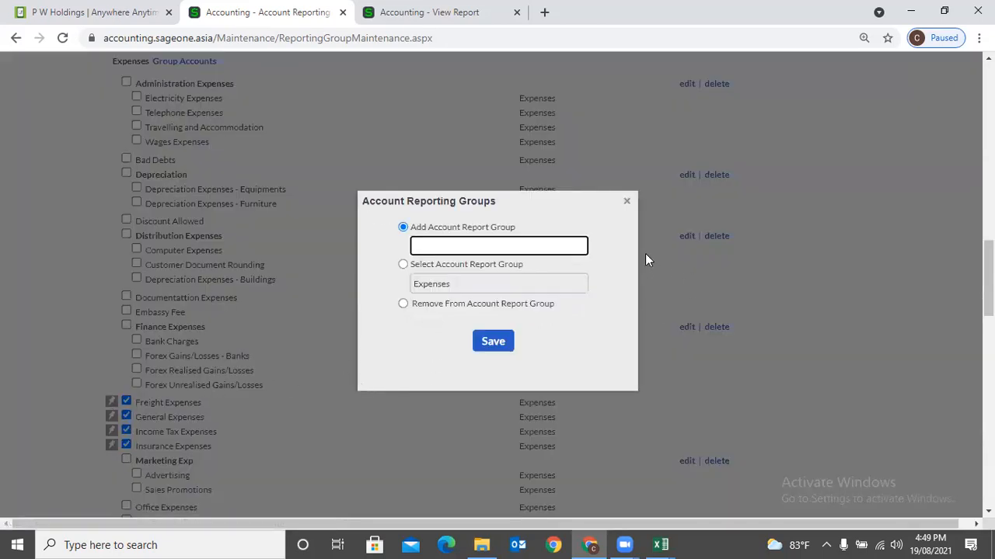
pyautogui.click(627, 203)
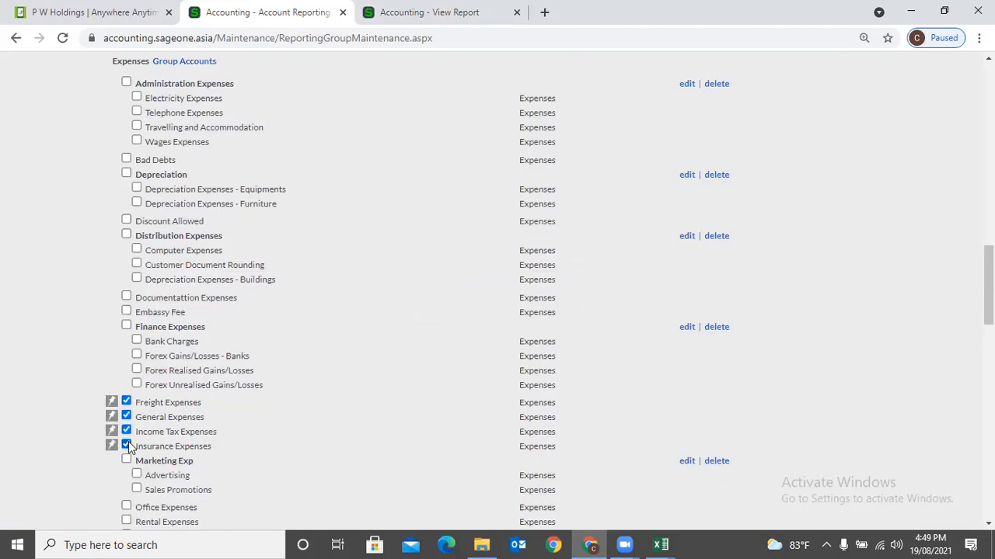
pyautogui.click(112, 401)
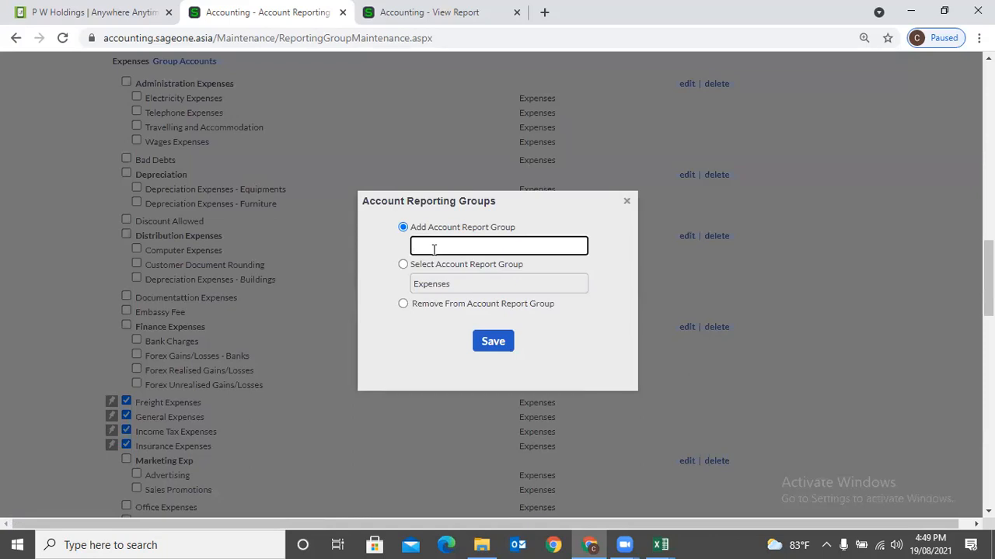
pyautogui.write('UOP')
pyautogui.click(491, 347)
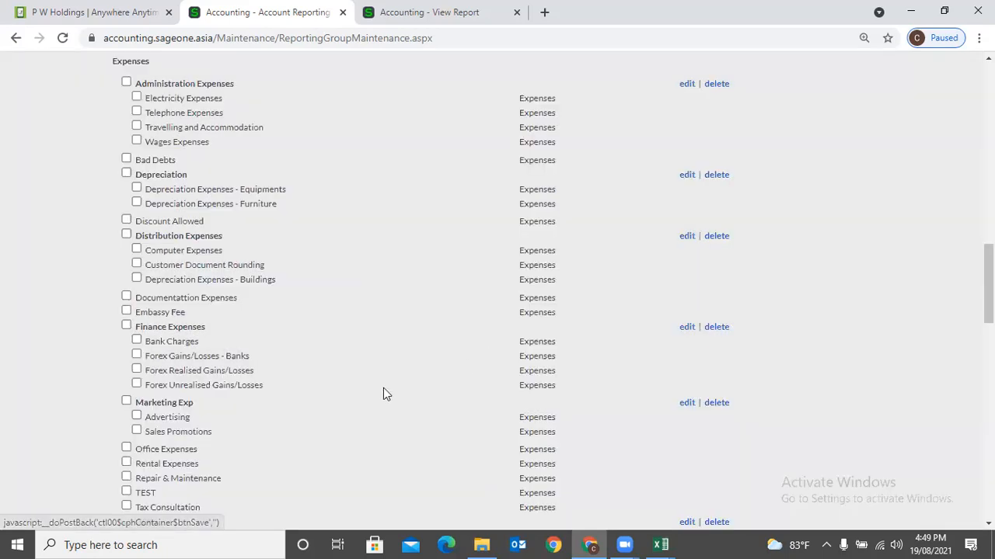
# - Delete the UOP reporting group and confirm with Yes, ungrouping its four expense accounts
pyautogui.scroll(-3, 265, 402)
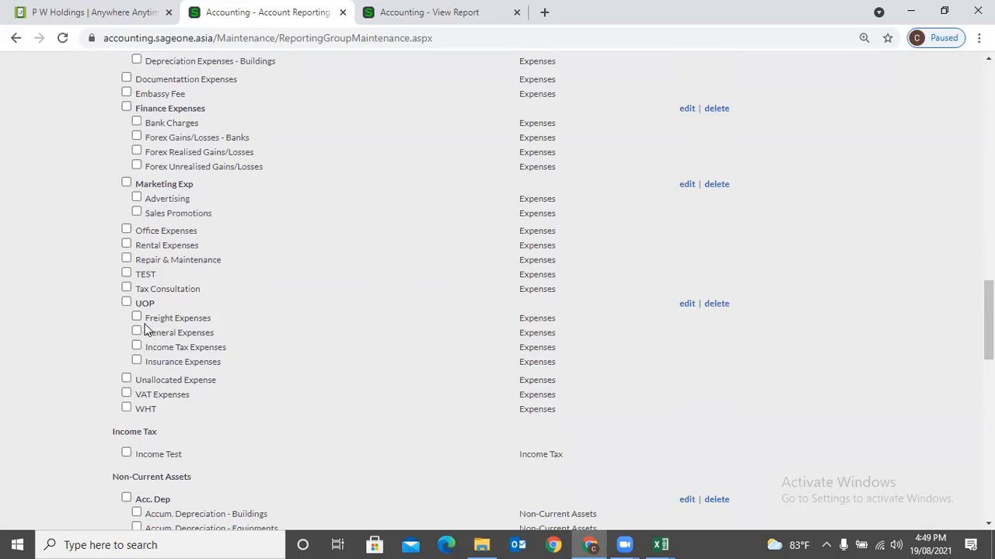
pyautogui.scroll(1, 194, 325)
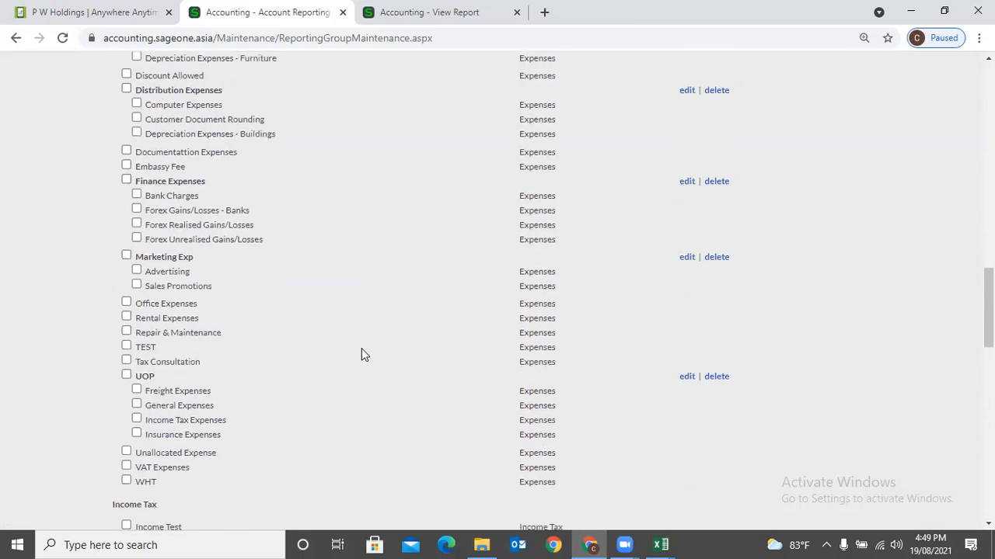
pyautogui.click(716, 376)
pyautogui.click(464, 315)
pyautogui.scroll(4, 351, 362)
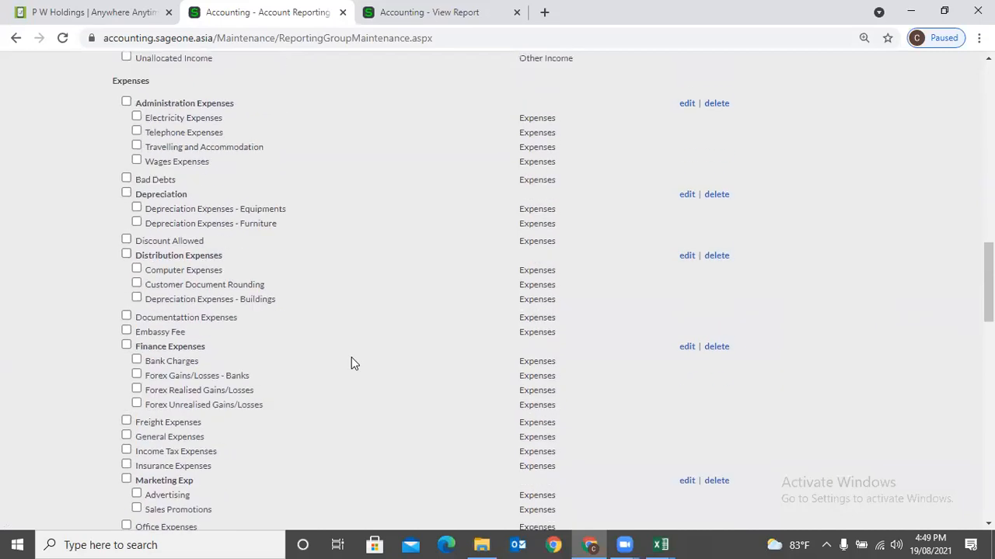
pyautogui.scroll(-1, 351, 362)
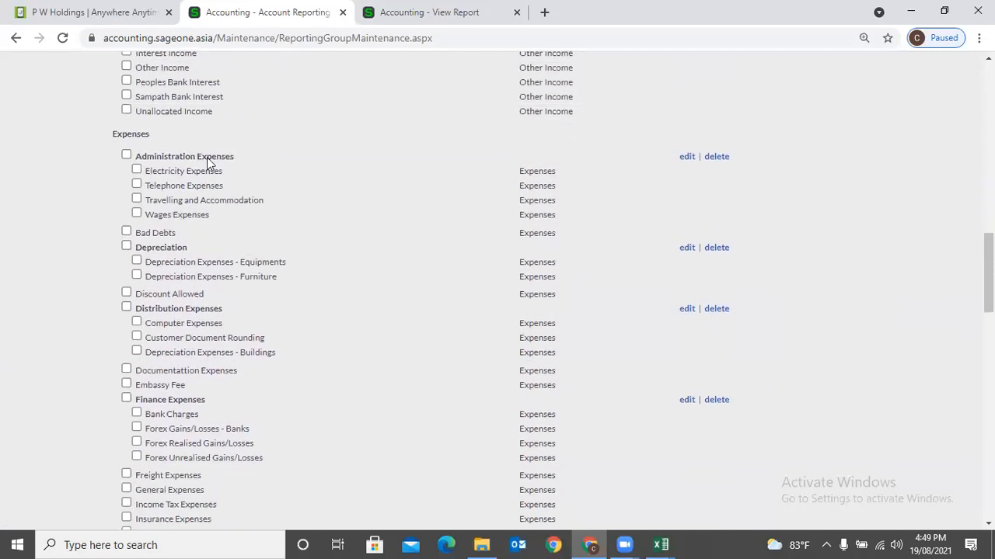
# - Assign Documentation Expenses to the existing Administration Expenses reporting group and save
pyautogui.click(127, 371)
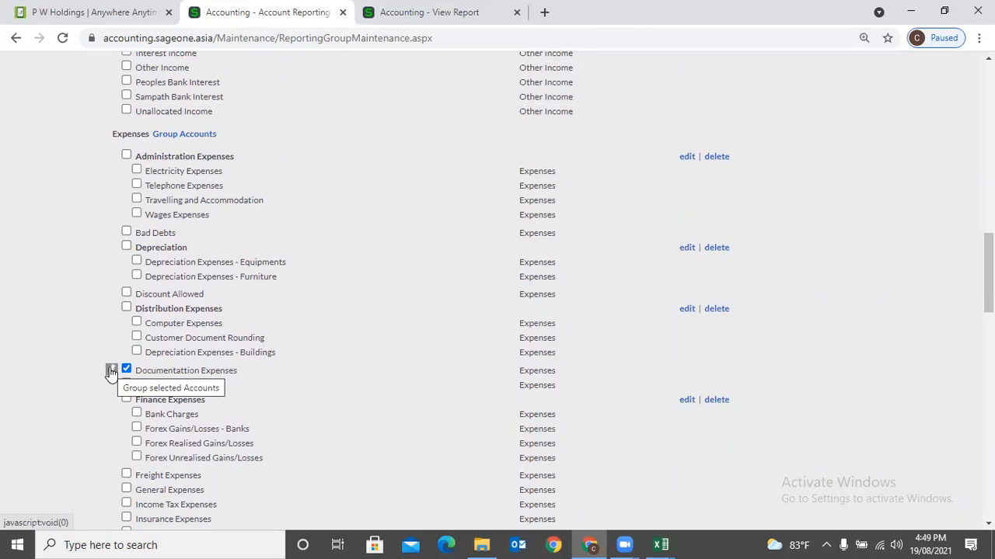
pyautogui.click(111, 371)
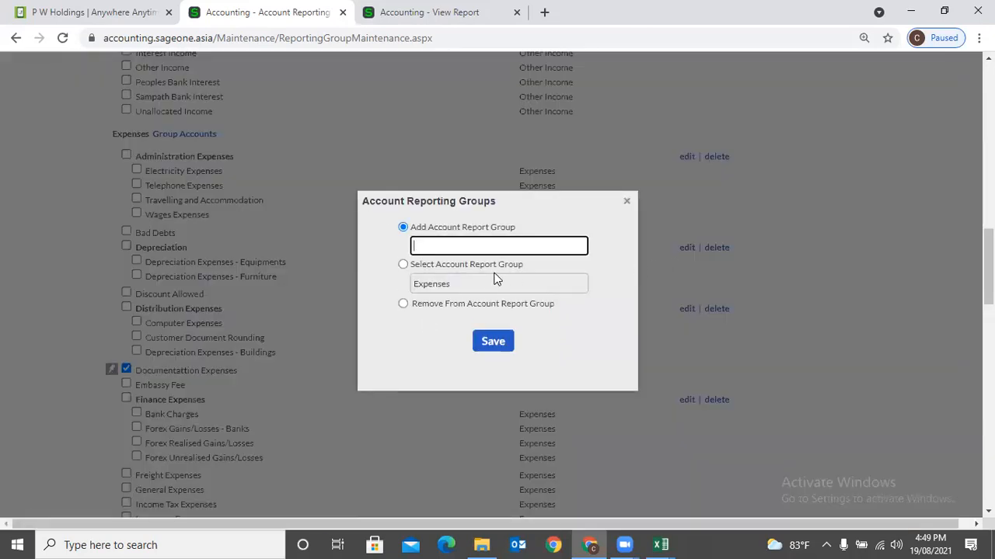
pyautogui.click(404, 268)
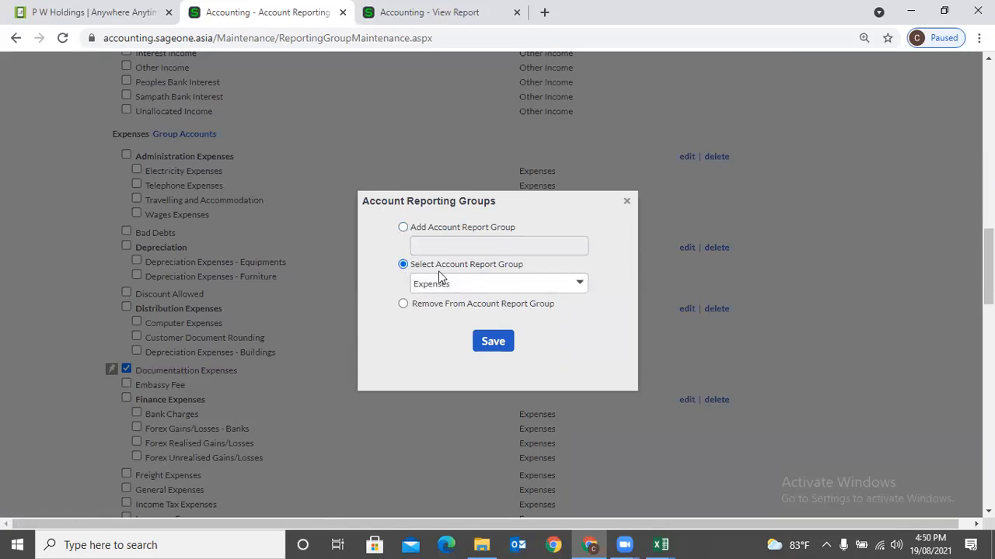
pyautogui.click(578, 286)
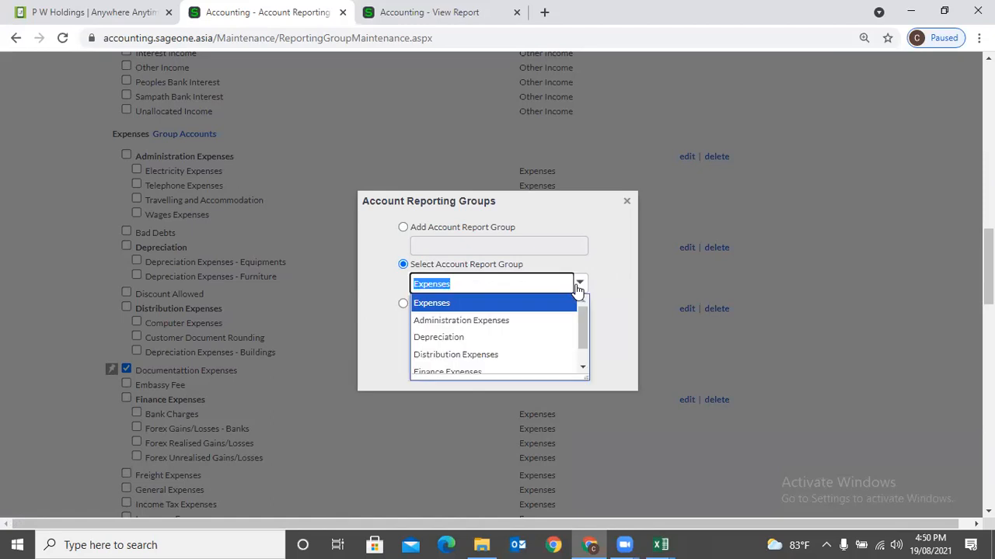
pyautogui.click(542, 320)
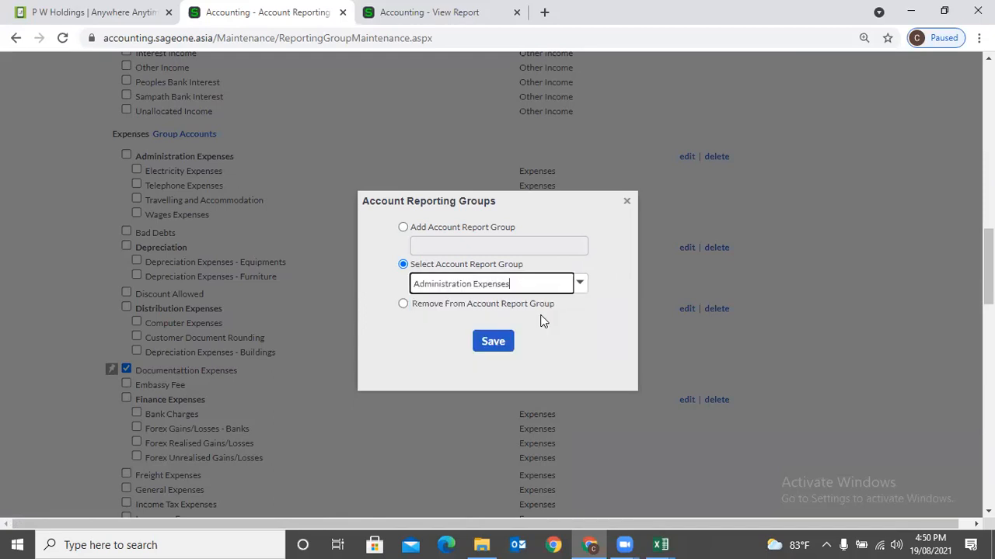
pyautogui.click(500, 345)
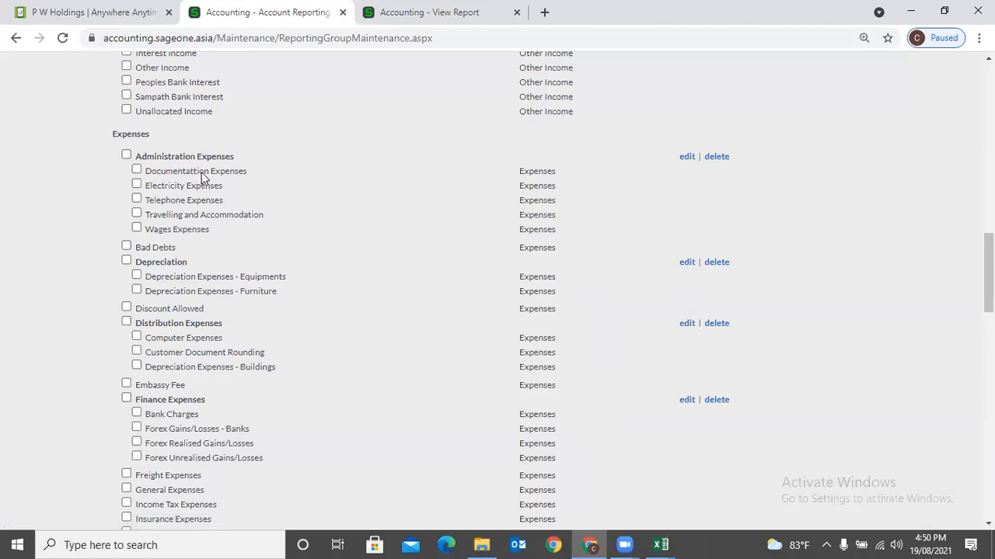
# - Tick General Expenses and assign it to the existing Administration Expenses group, then save
pyautogui.scroll(-2, 207, 187)
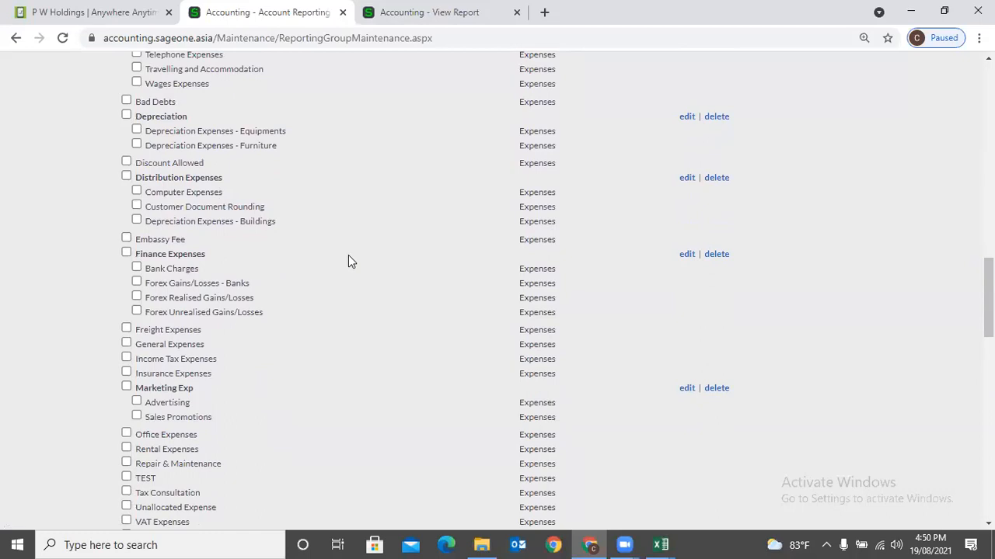
pyautogui.scroll(2, 342, 272)
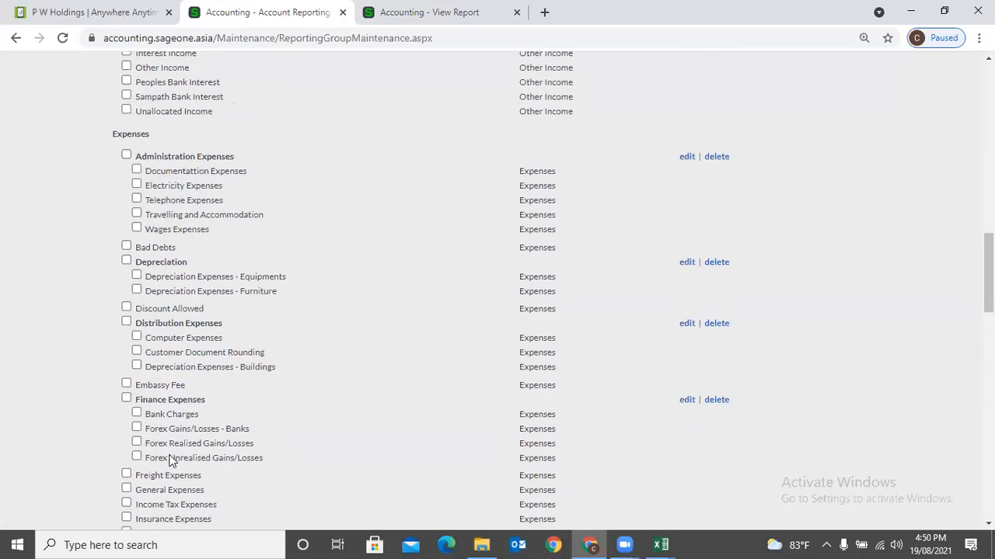
pyautogui.click(126, 489)
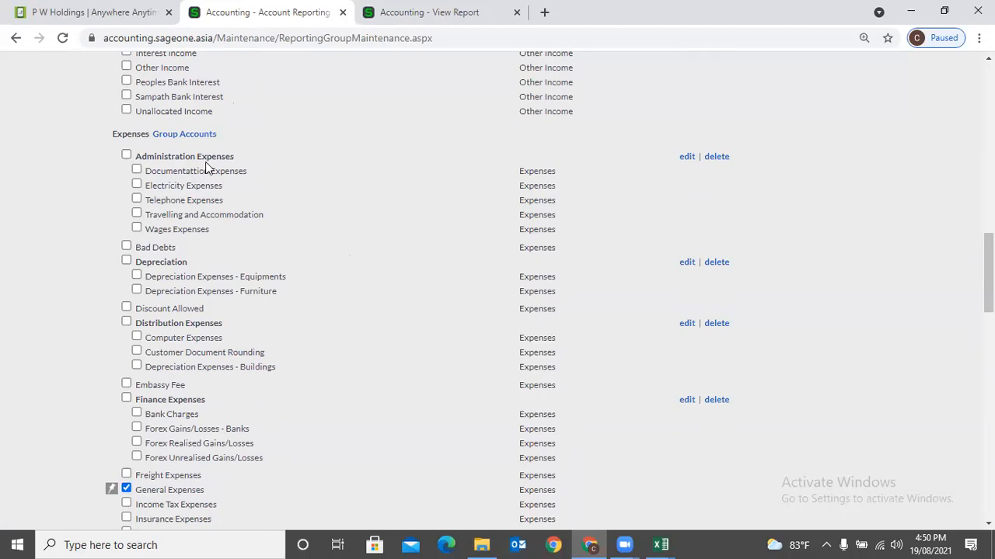
pyautogui.click(126, 488)
pyautogui.click(127, 489)
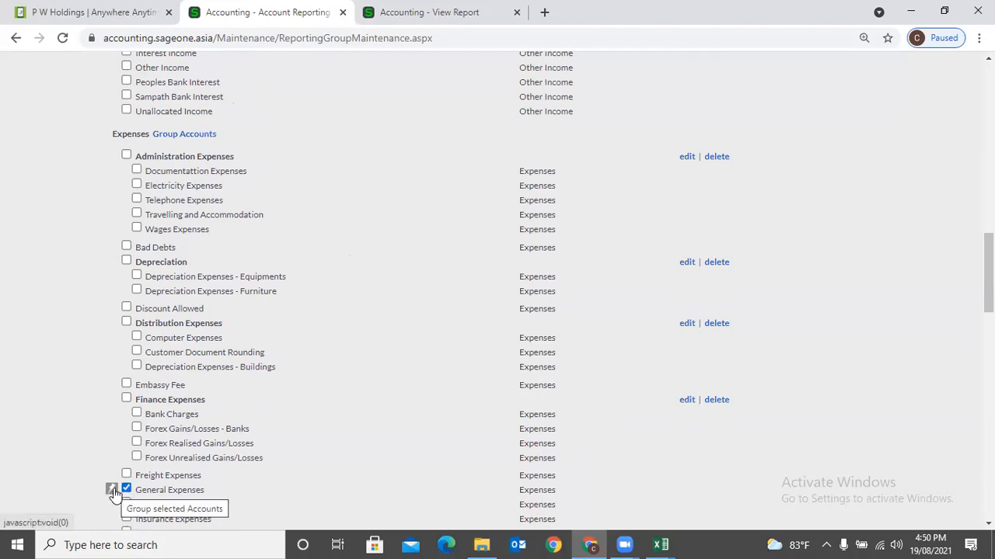
pyautogui.click(111, 490)
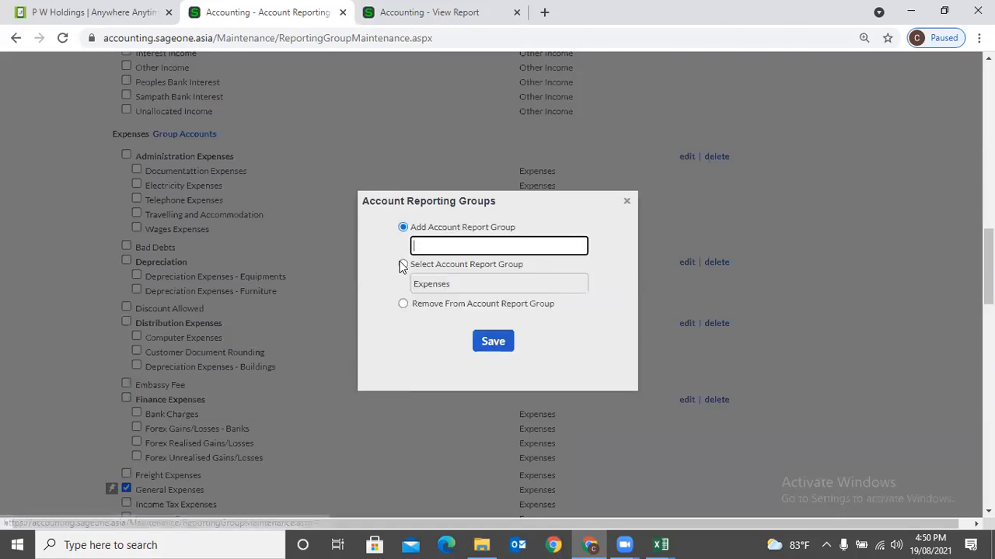
pyautogui.click(403, 265)
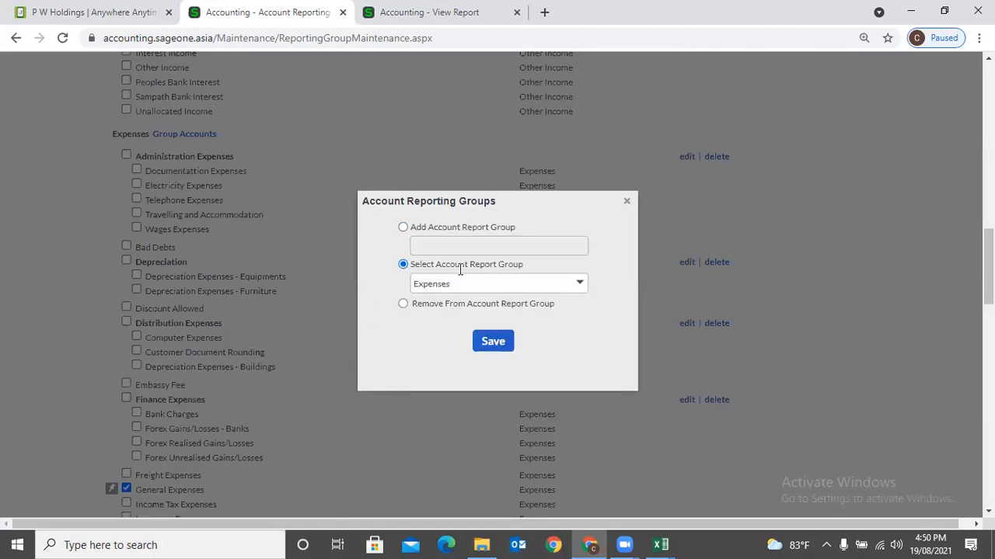
pyautogui.click(577, 285)
pyautogui.click(529, 320)
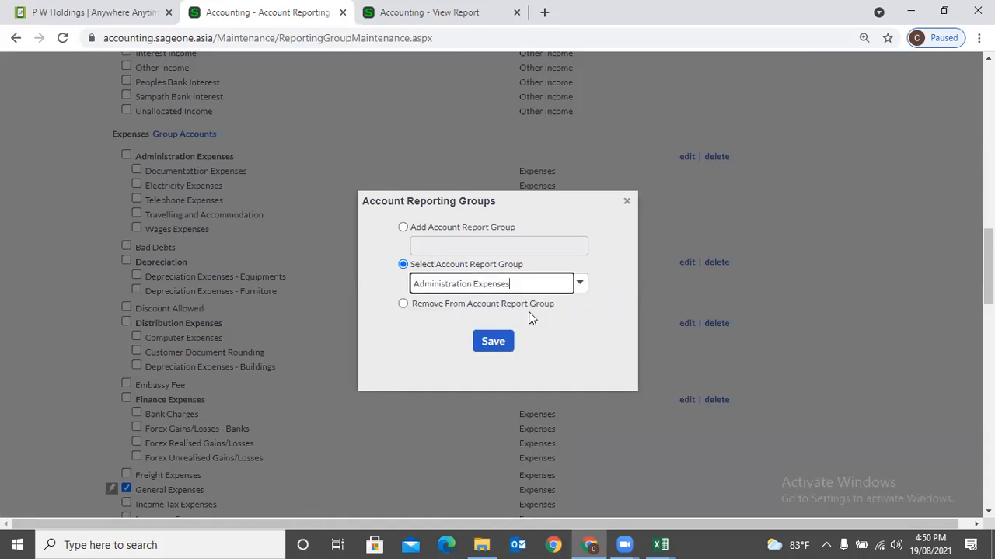
pyautogui.click(504, 343)
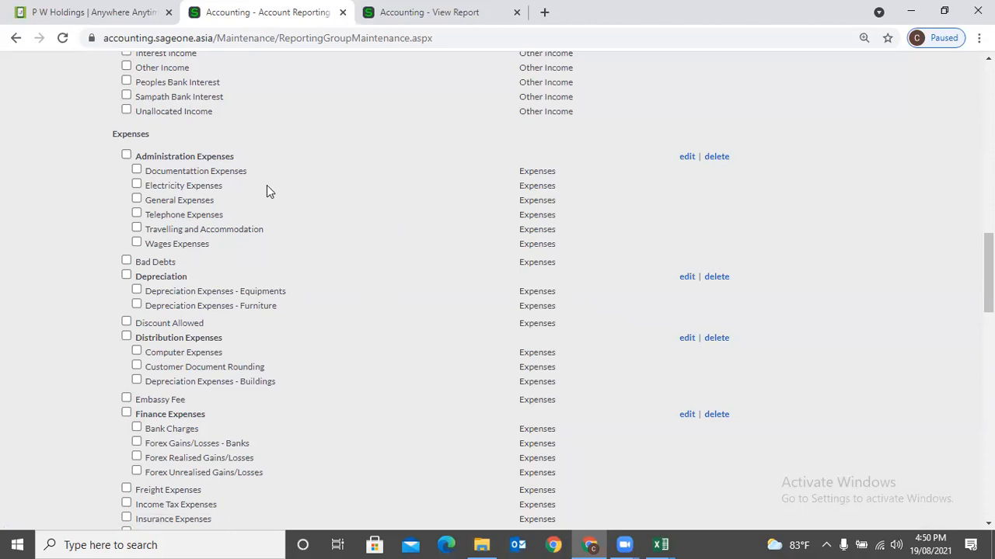
# - Tick Wages Expenses and save it with Remove From Account Report Group selected
pyautogui.click(137, 200)
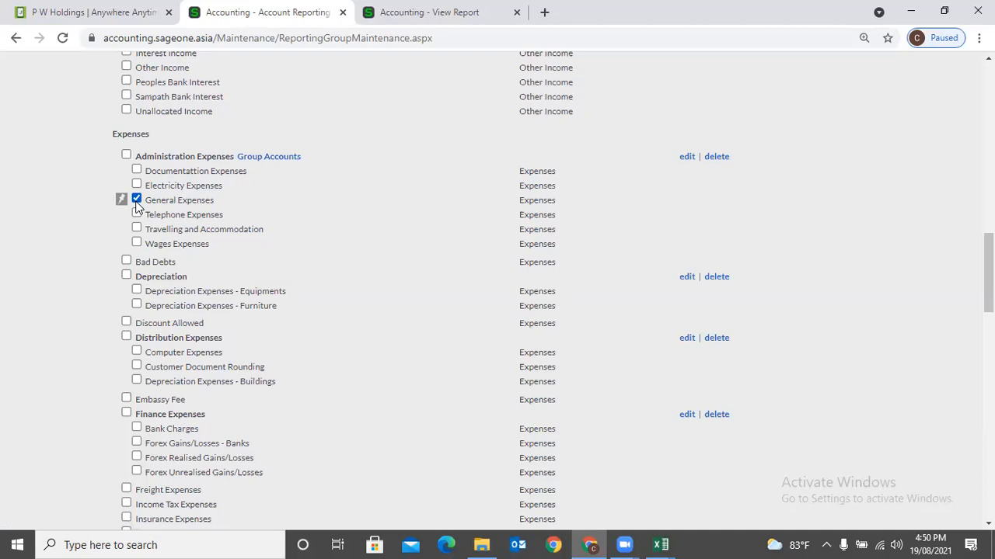
pyautogui.click(137, 202)
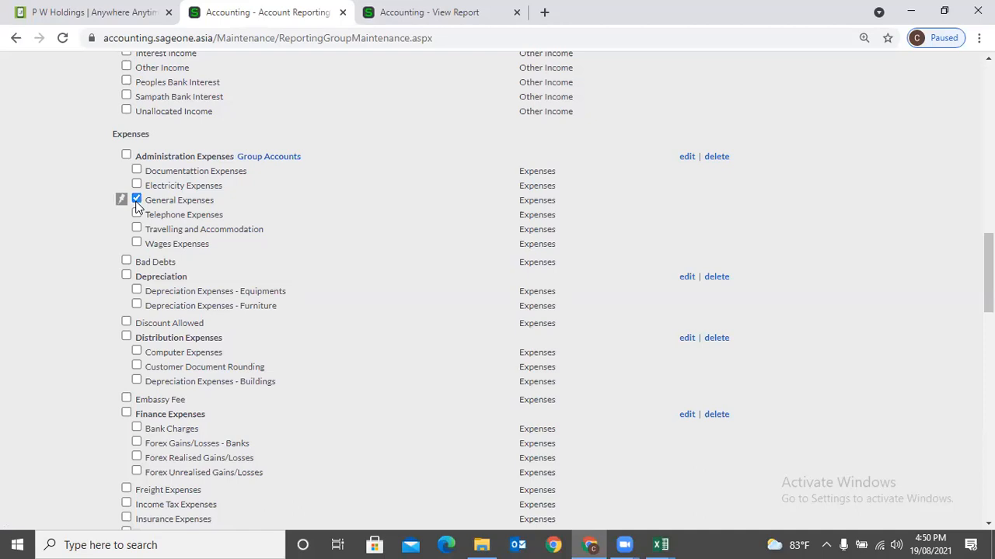
pyautogui.click(137, 242)
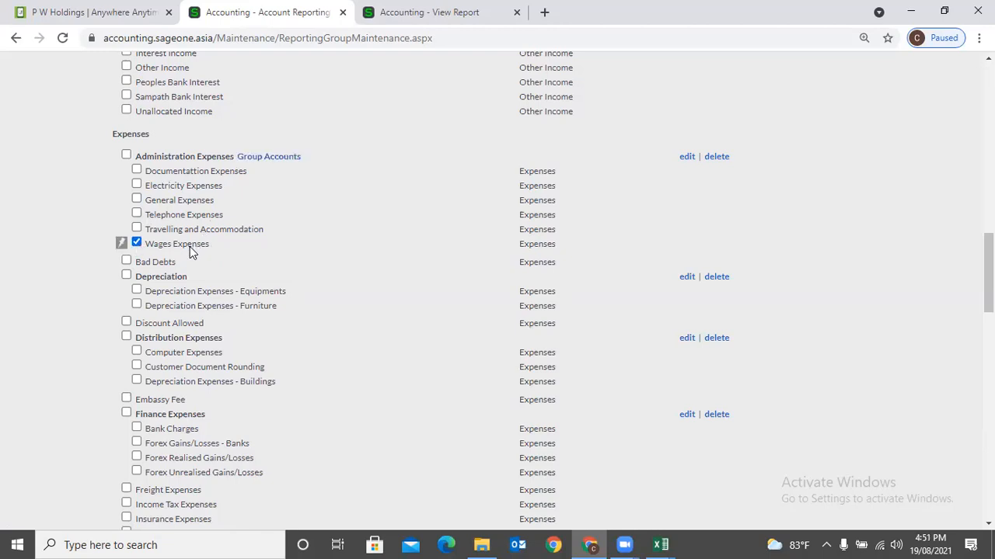
pyautogui.click(121, 243)
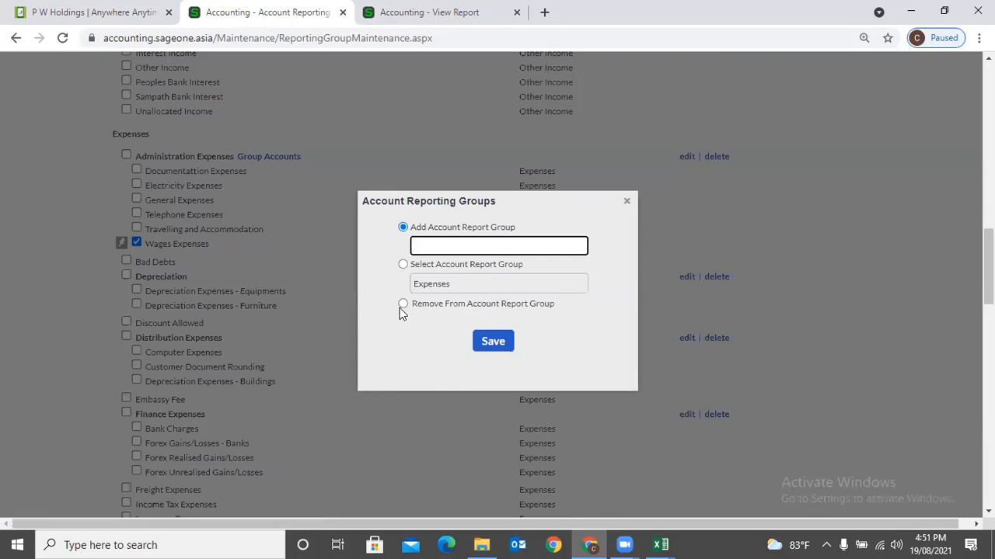
pyautogui.click(402, 304)
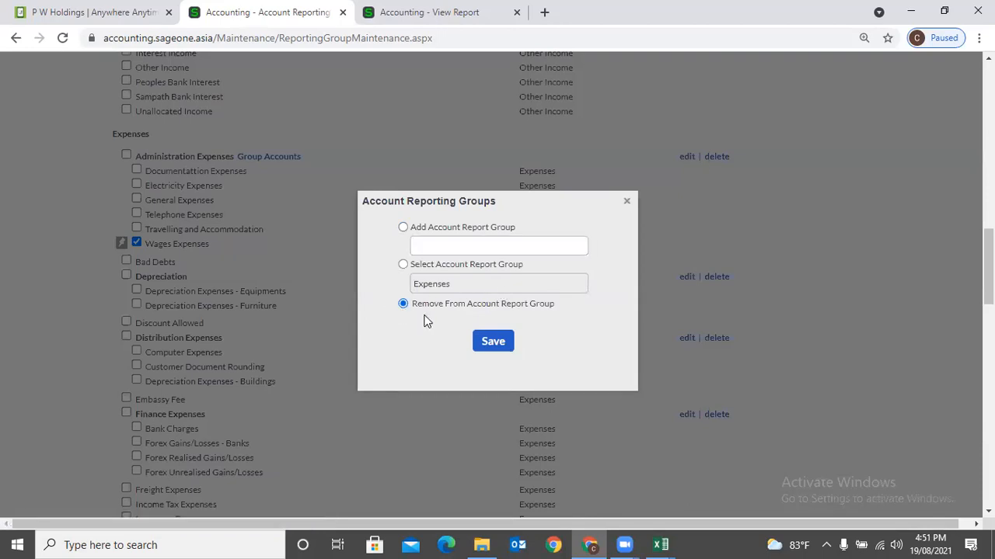
pyautogui.click(492, 343)
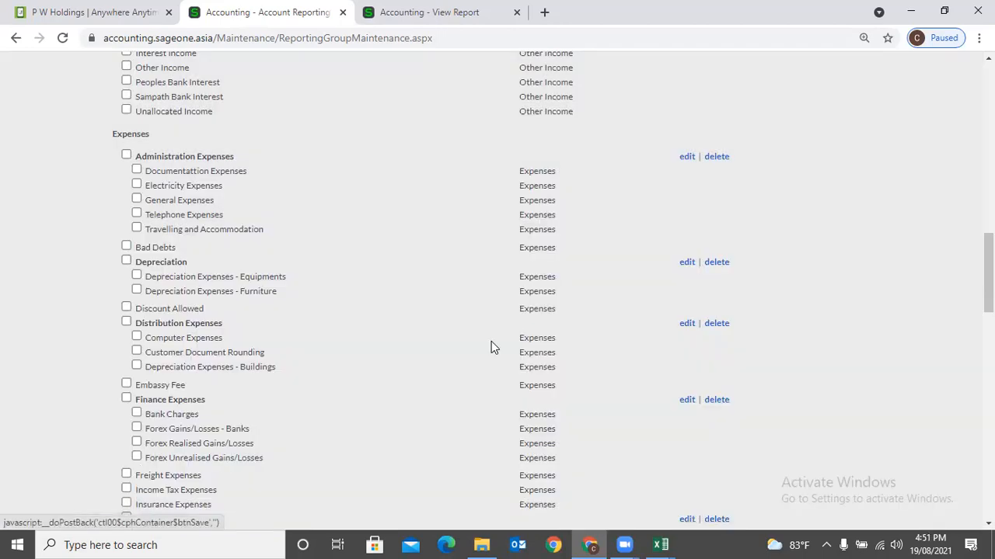
pyautogui.scroll(-3, 198, 230)
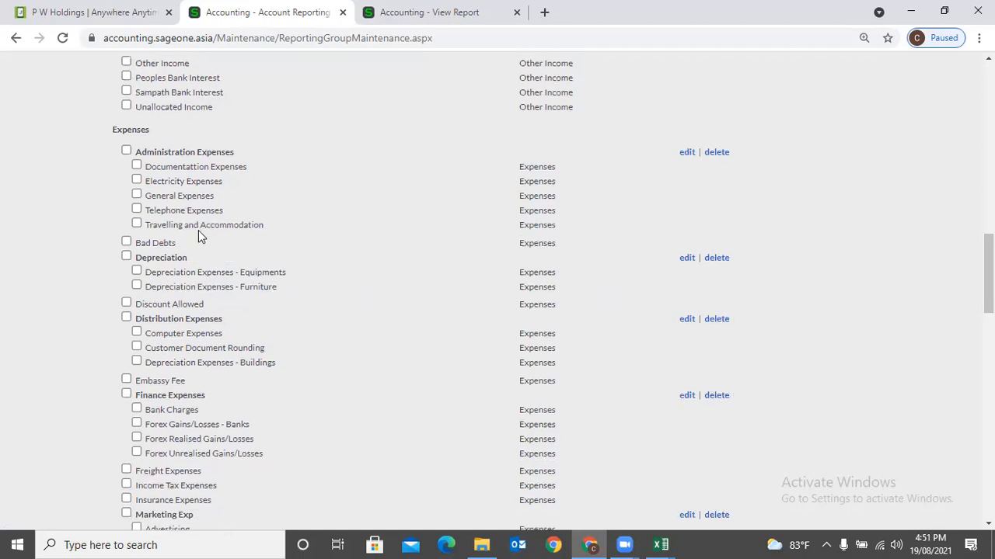
pyautogui.scroll(3, 188, 408)
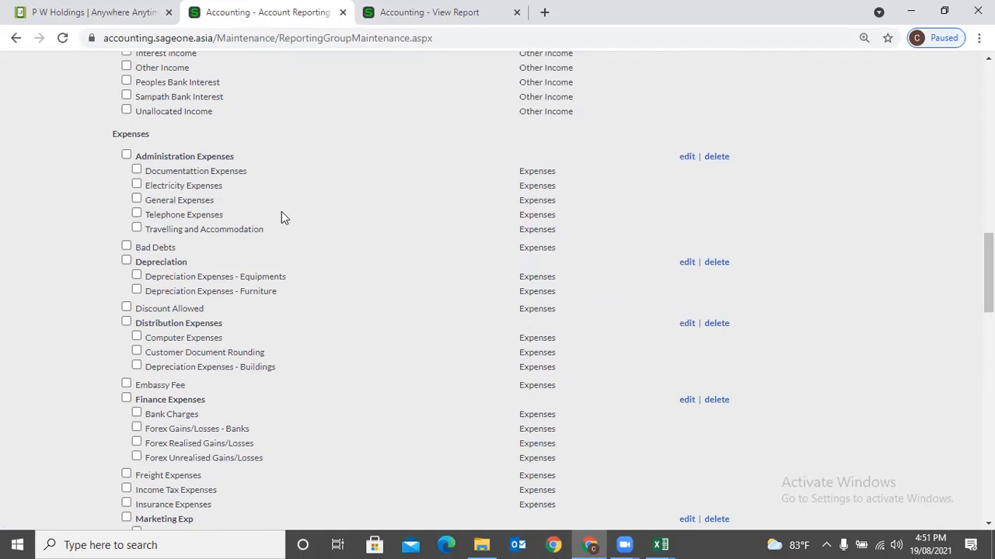
pyautogui.scroll(1, 376, 292)
pyautogui.scroll(4, 376, 298)
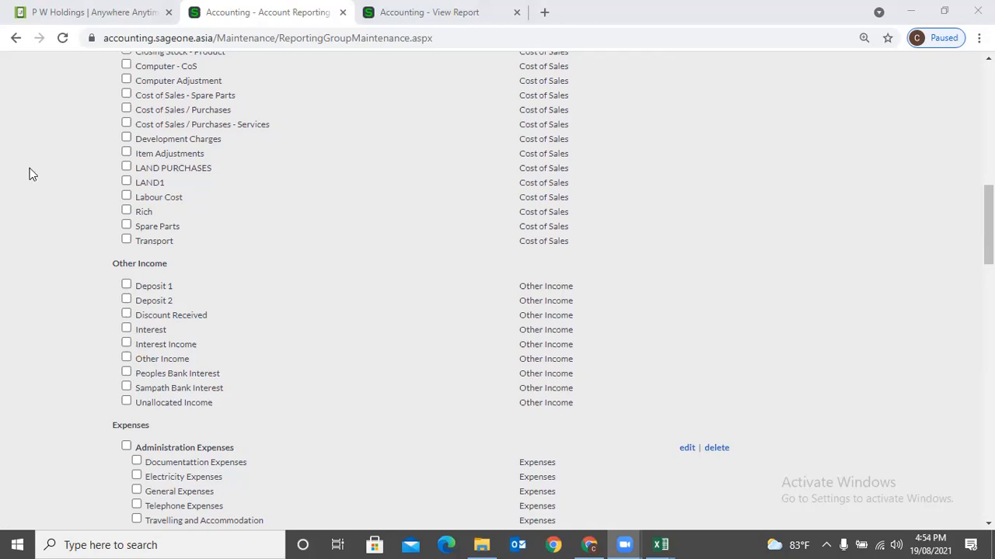
# - Leave the reporting groups page for Reports > Financial Statements and open Profit and Loss
pyautogui.scroll(-8, 360, 289)
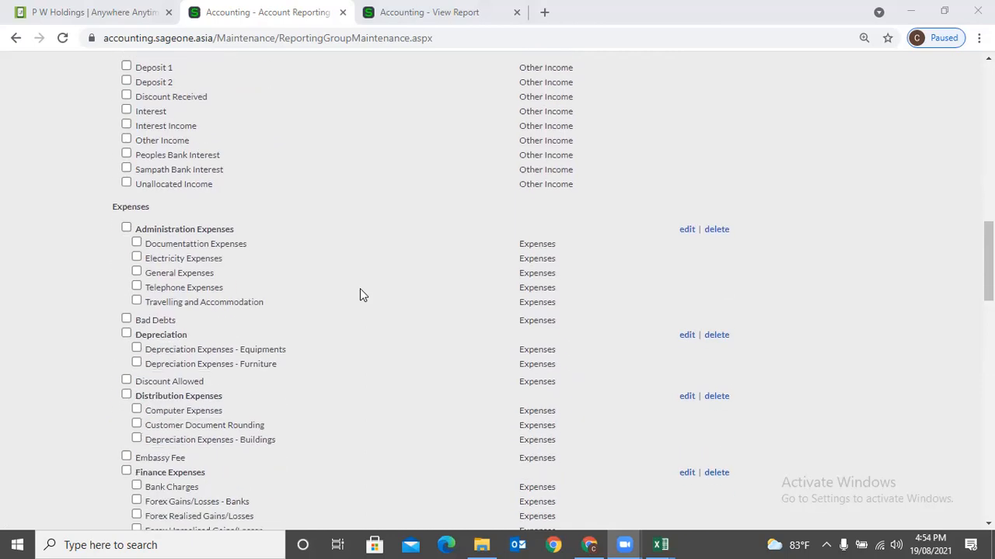
pyautogui.scroll(-10, 360, 293)
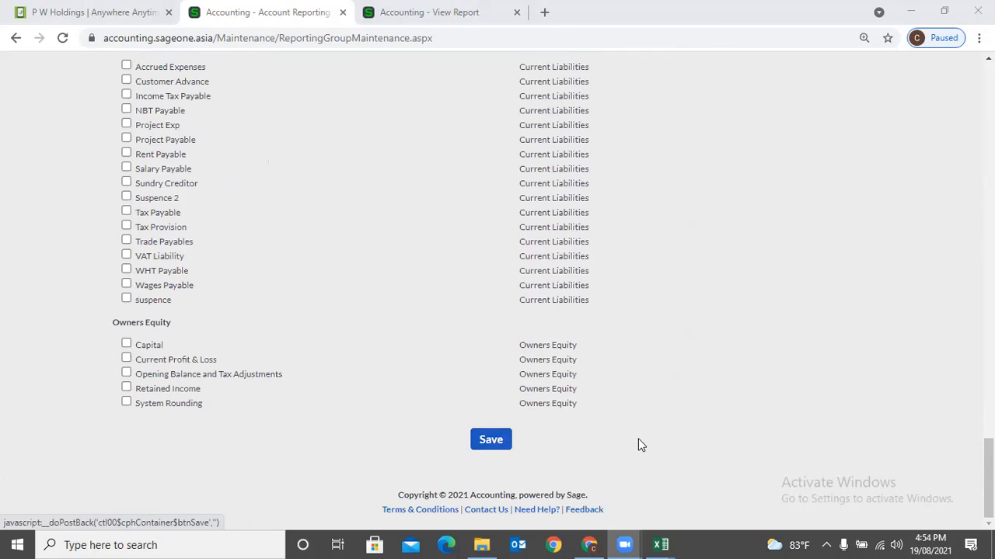
pyautogui.moveTo(988, 478); pyautogui.dragTo(988, 101)
pyautogui.moveTo(544, 108)
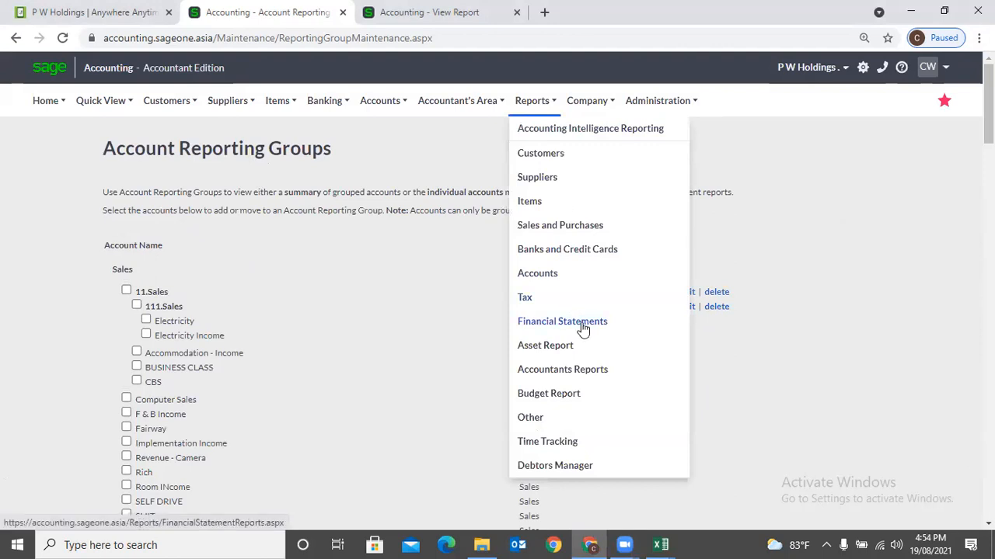
pyautogui.click(584, 326)
pyautogui.click(570, 127)
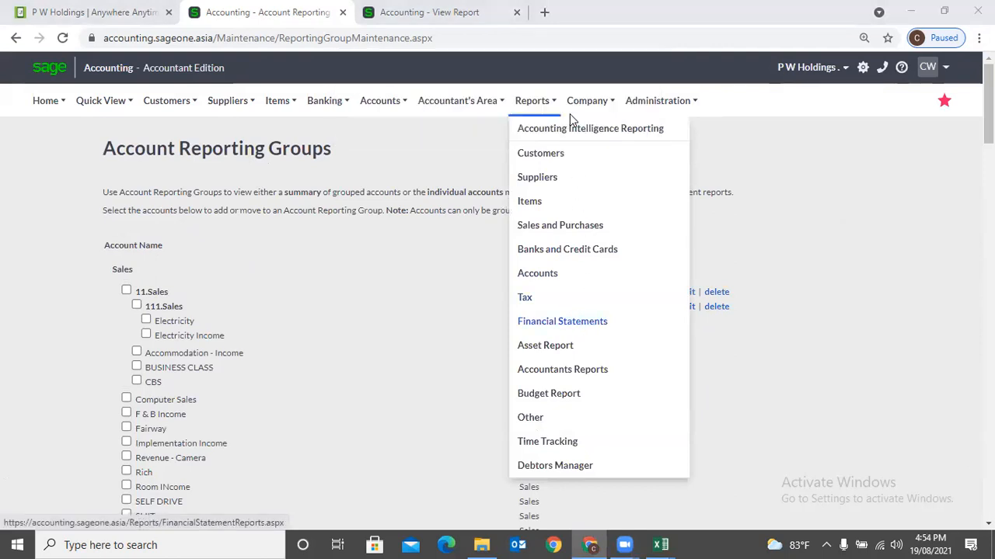
pyautogui.moveTo(569, 114)
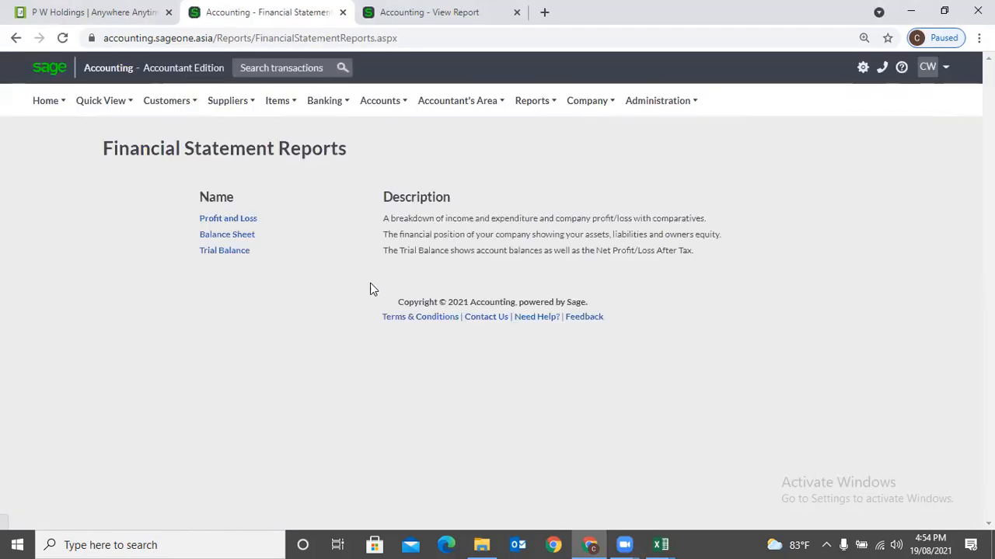
pyautogui.click(242, 221)
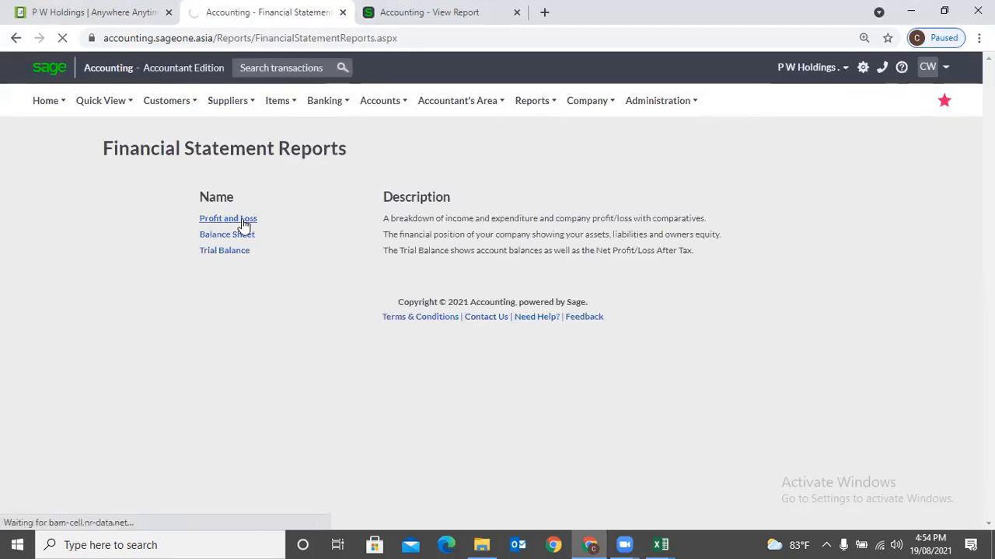
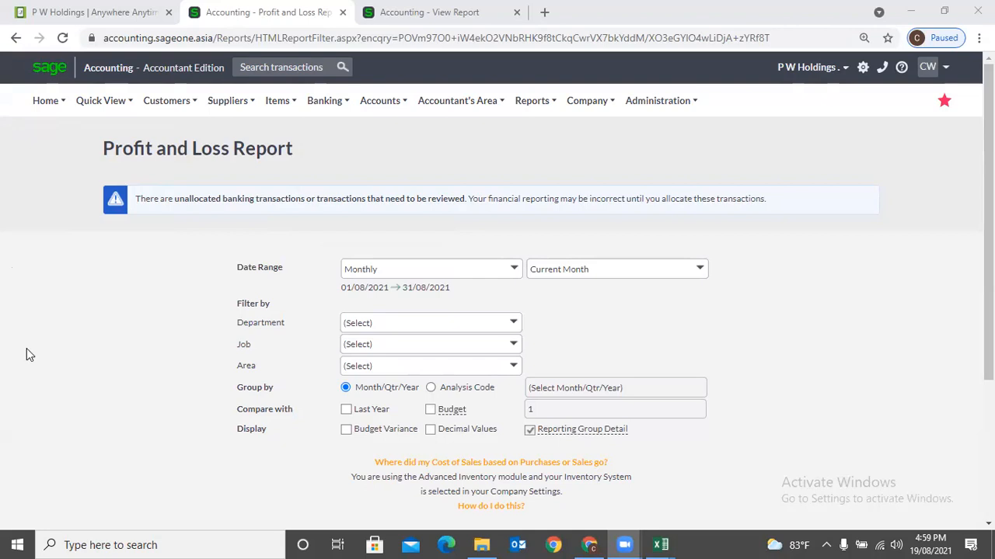
# - Go from the Profit and Loss report to a blank Adjust Account Opening Balances form and open the Account list
pyautogui.moveTo(379, 105)
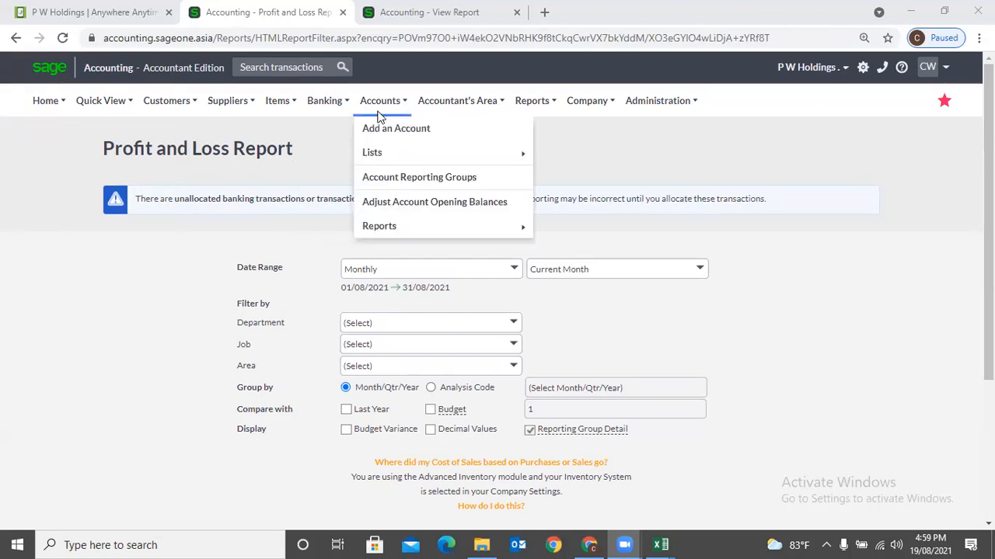
pyautogui.click(401, 204)
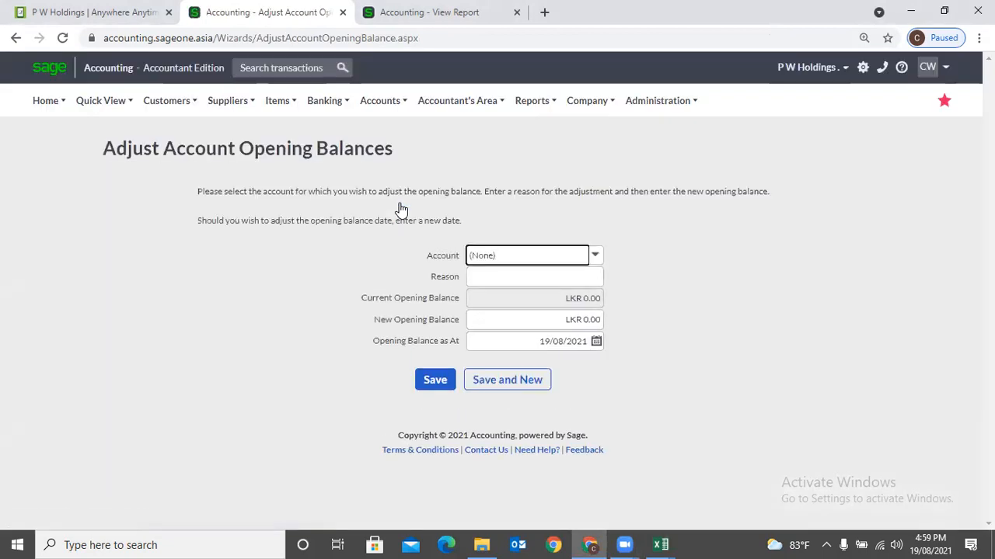
pyautogui.click(383, 101)
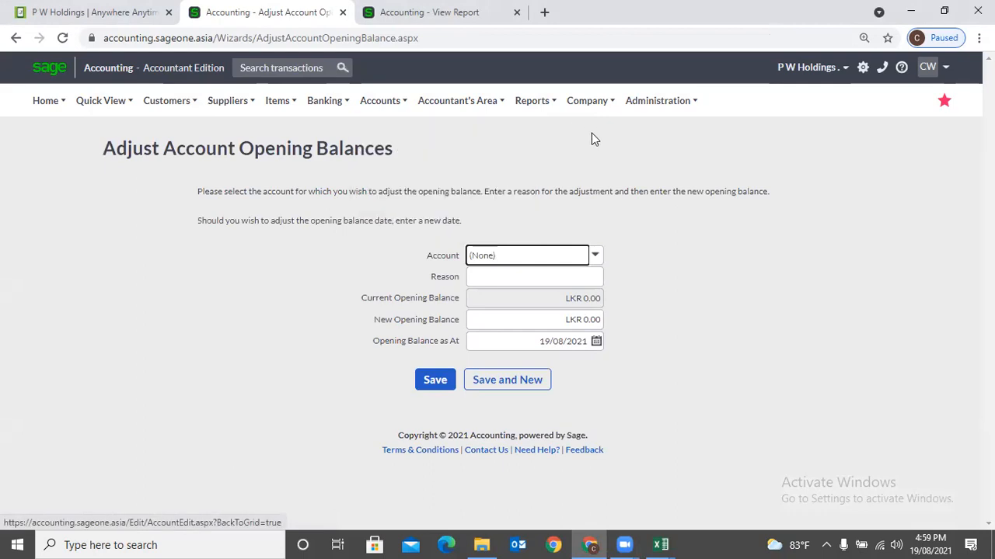
# - Give 20130 Technical Labour a new opening balance of 10,000 with reason OPB Change
pyautogui.click(600, 256)
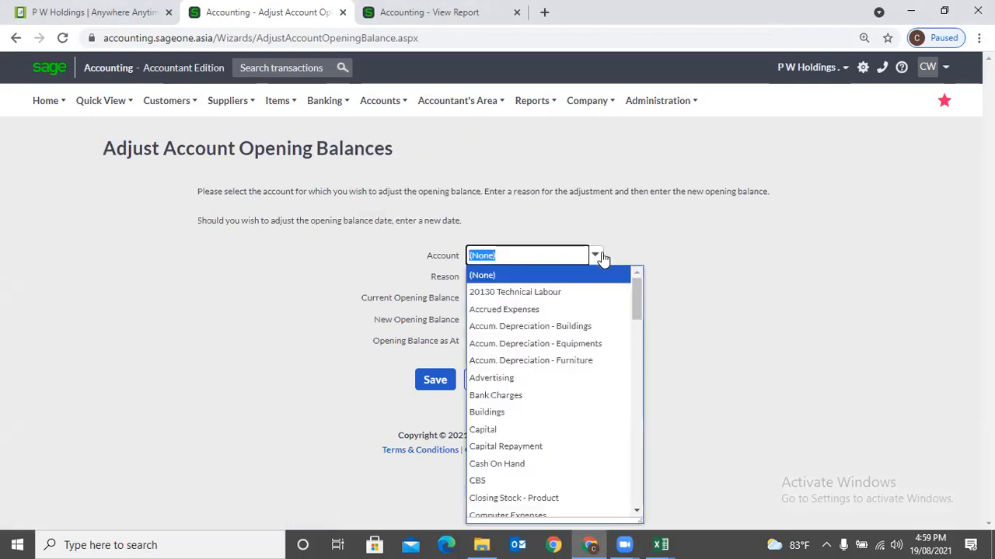
pyautogui.click(601, 292)
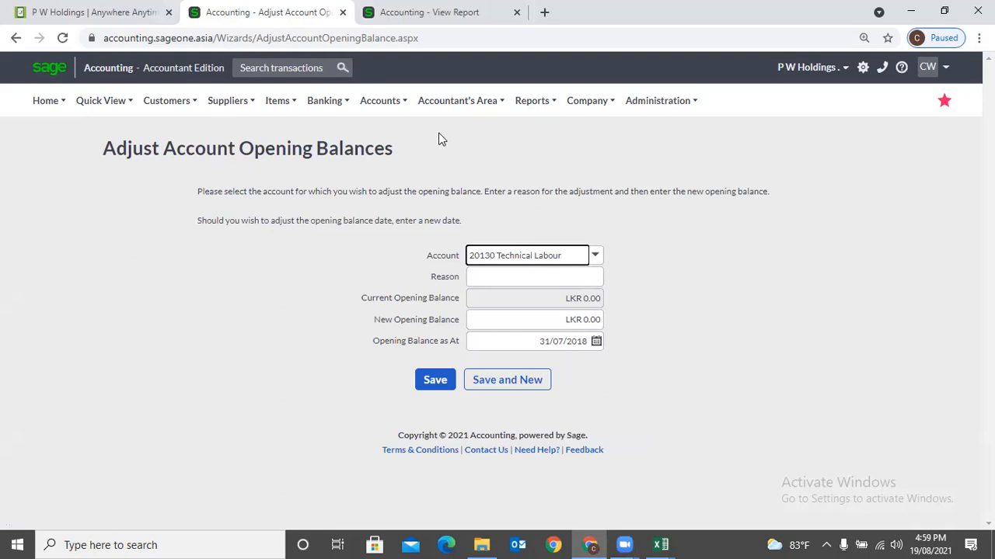
pyautogui.click(584, 278)
pyautogui.click(535, 344)
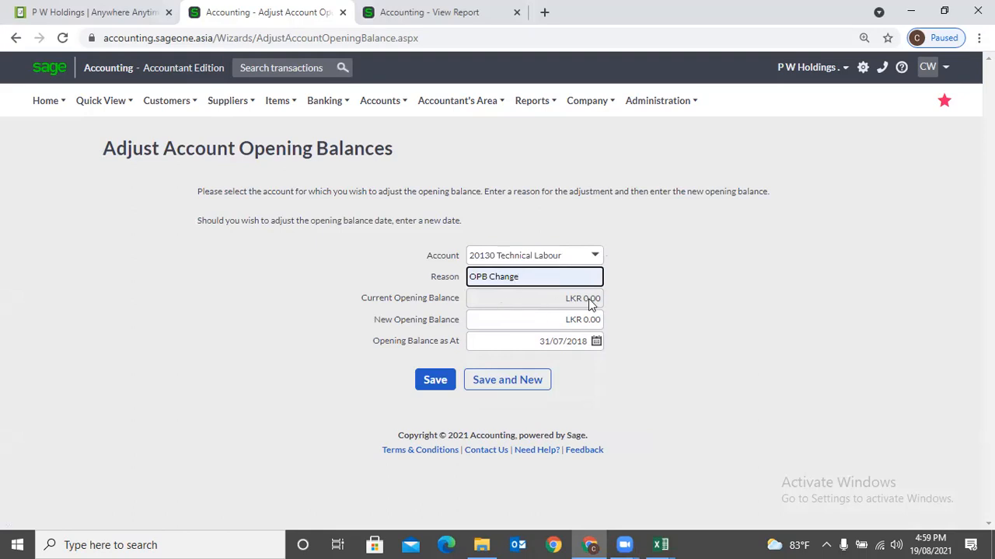
pyautogui.click(502, 318)
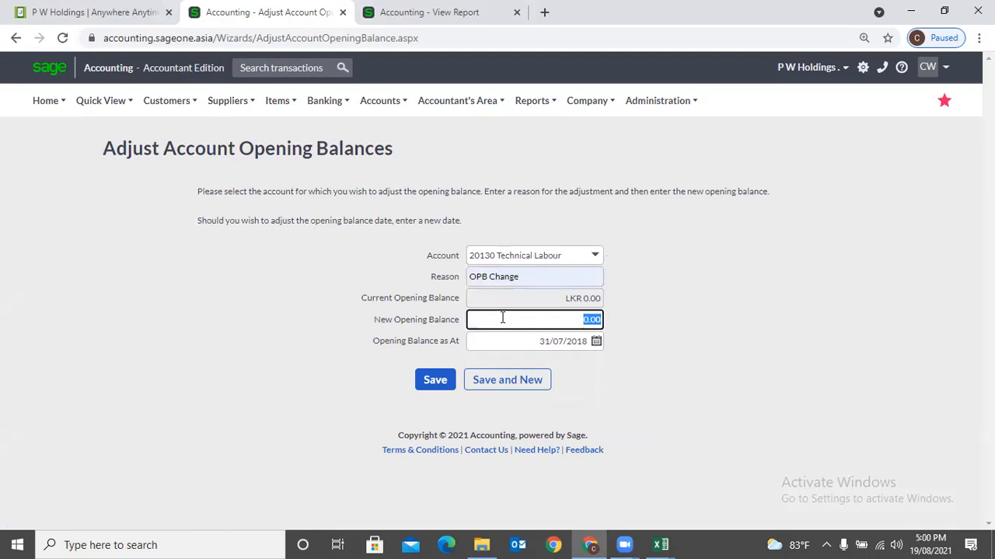
pyautogui.write('10000')
pyautogui.click(594, 374)
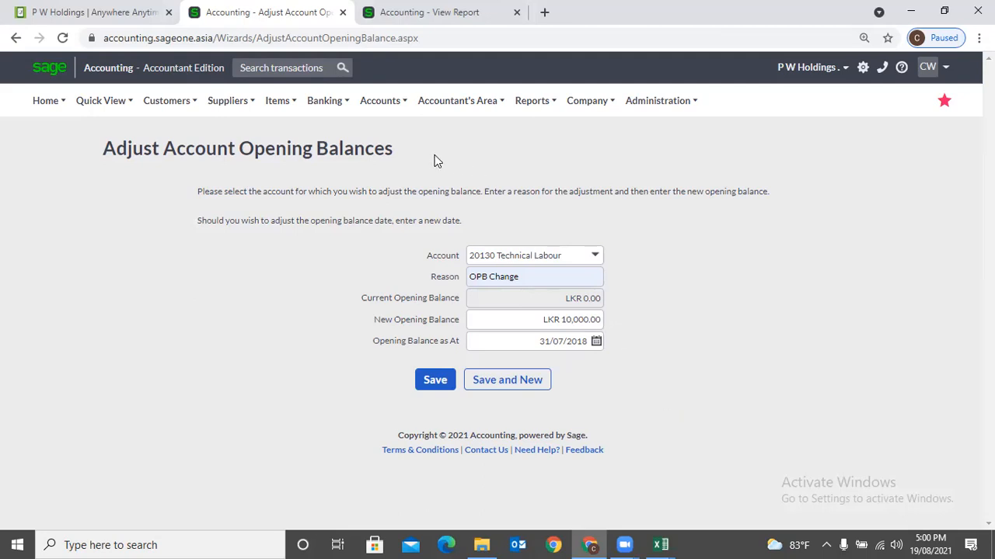
pyautogui.click(380, 100)
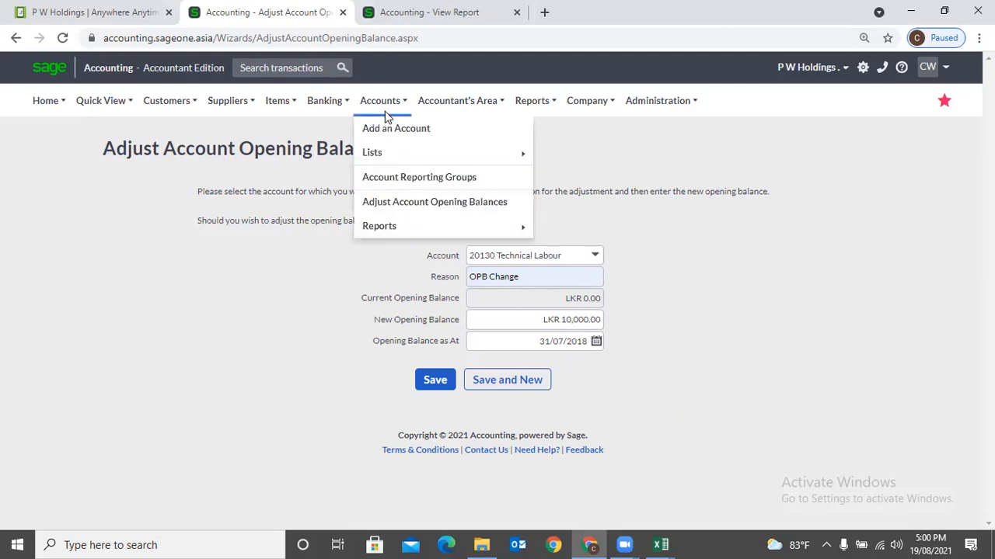
# - On a fresh adjustment form, give Accrued Expenses a 25,000 opening balance with reason OPB Change
pyautogui.click(394, 203)
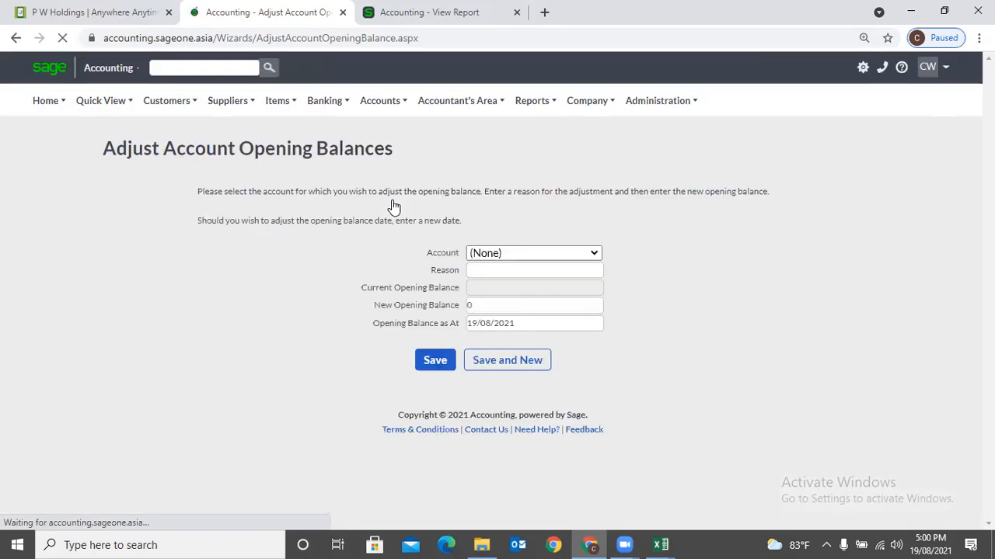
pyautogui.click(596, 256)
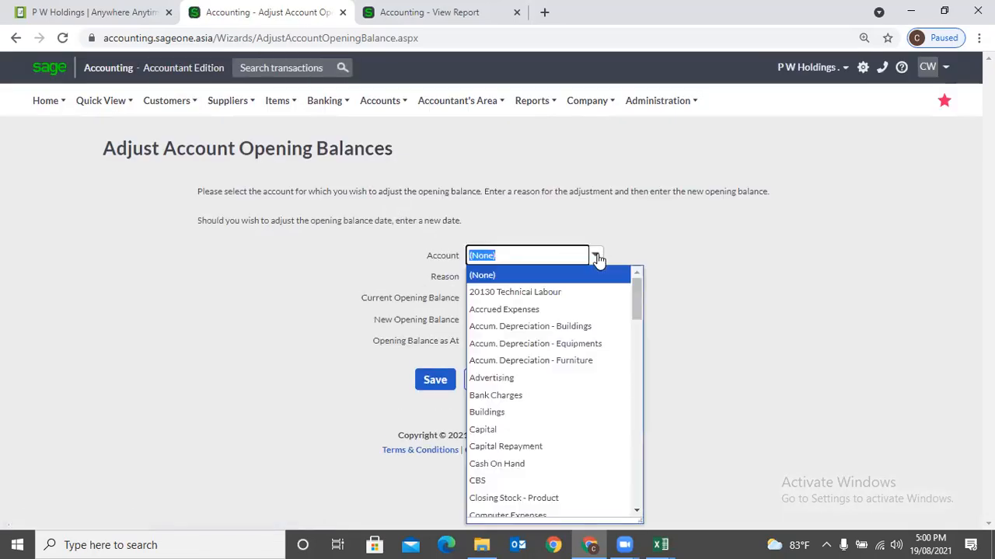
pyautogui.click(587, 309)
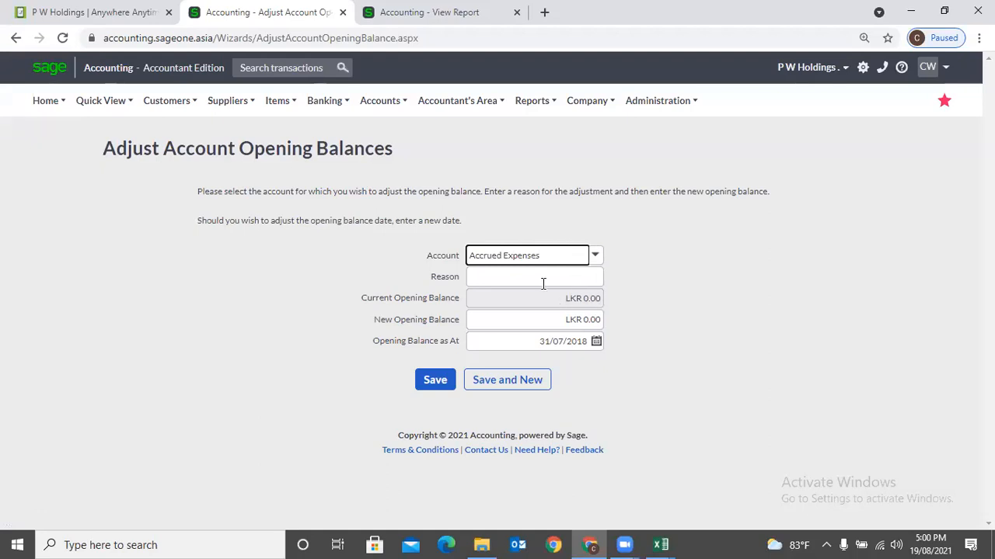
pyautogui.click(542, 279)
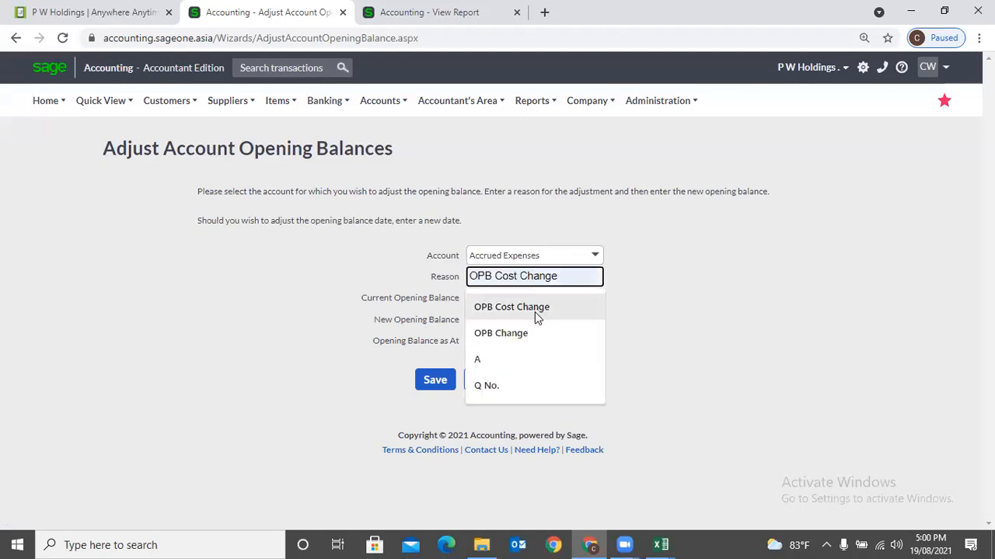
pyautogui.click(534, 333)
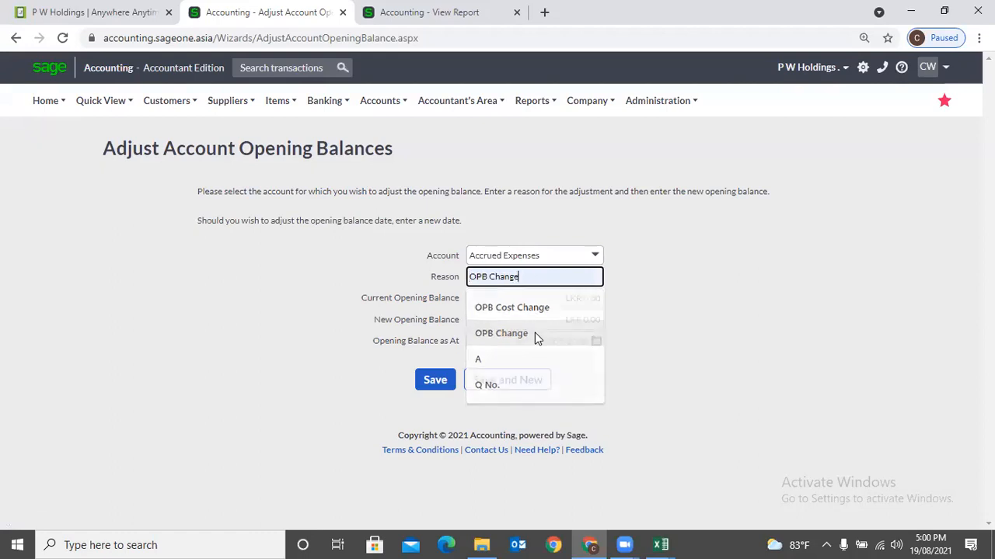
pyautogui.click(537, 334)
pyautogui.click(573, 322)
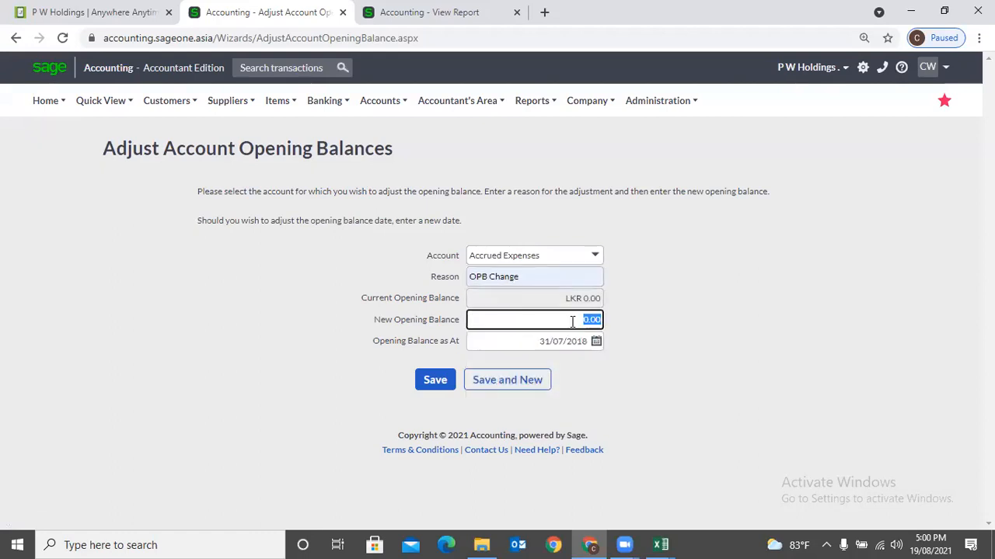
pyautogui.write('25000')
pyautogui.click(600, 412)
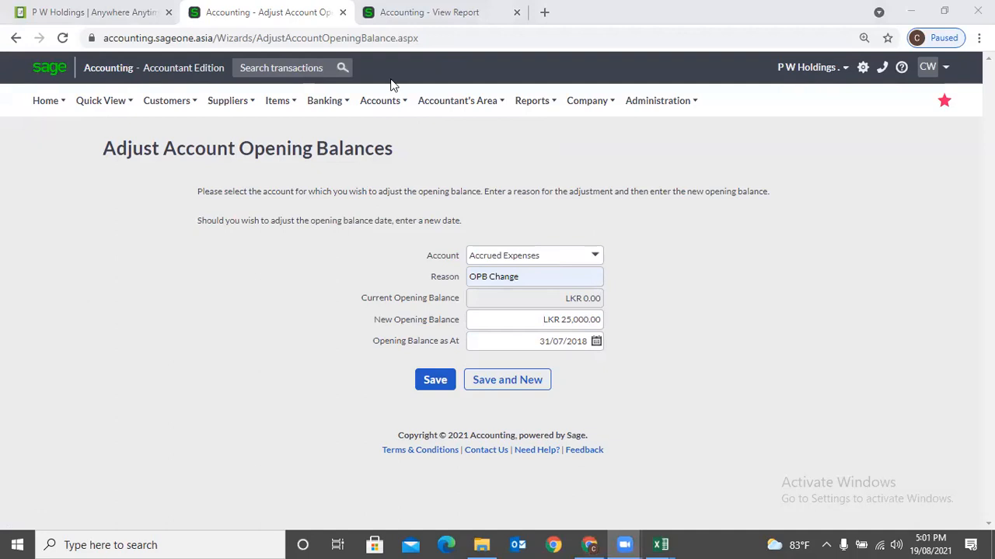
pyautogui.moveTo(393, 101)
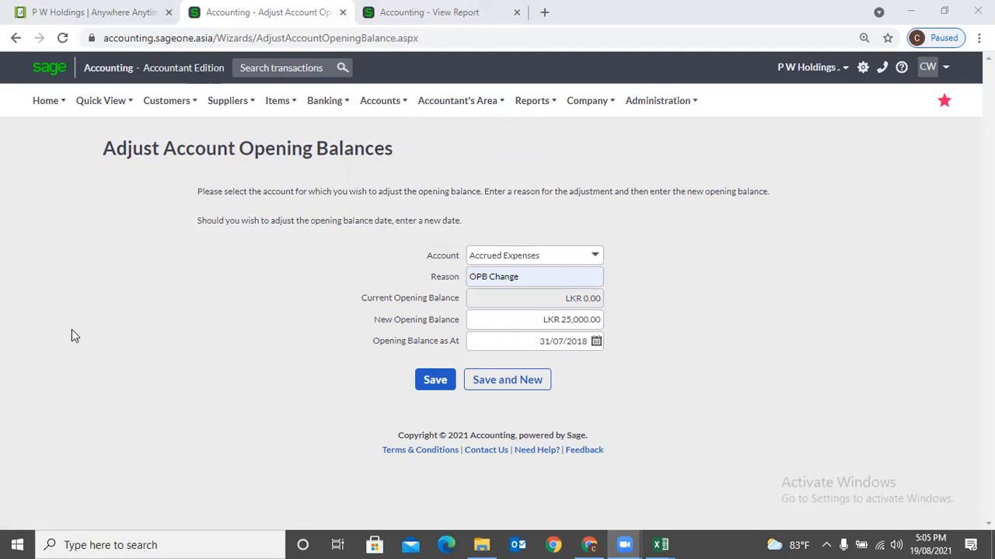
# - Keep the Accrued Expenses adjustment (LKR 25,000.00, OPB Change, 31/07/2018) on screen
pyautogui.moveTo(374, 109)
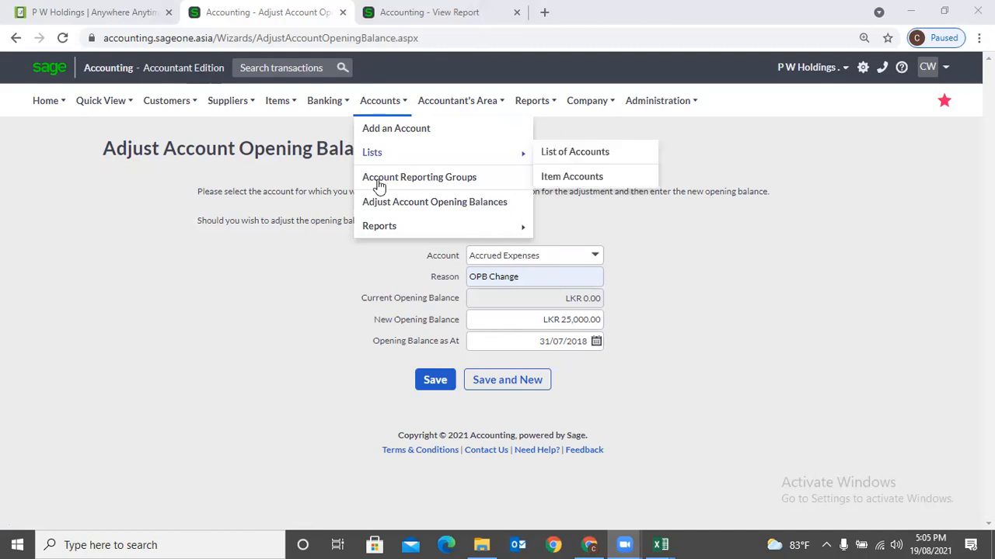
# - Run the Account Listing report with default filters and scroll through the account balances
pyautogui.moveTo(386, 226)
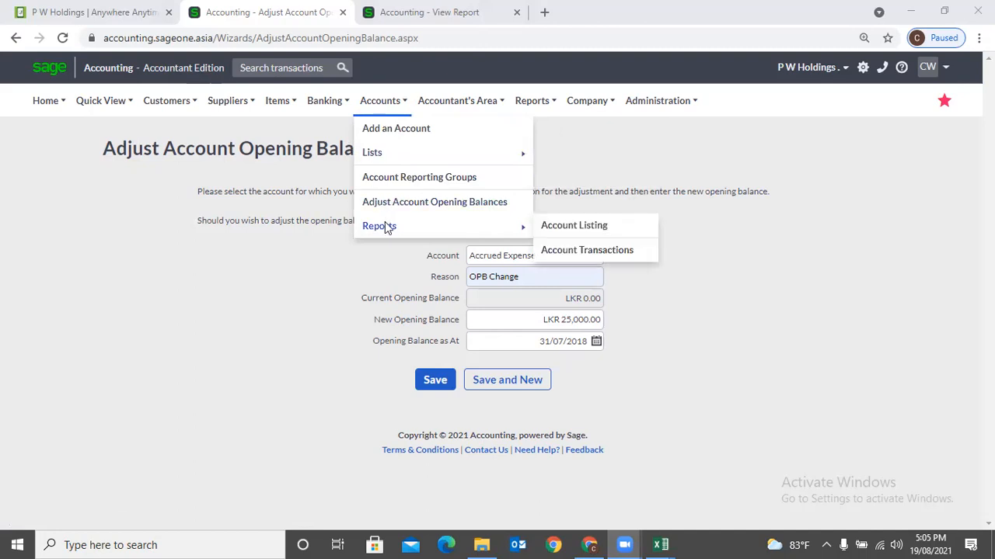
pyautogui.click(564, 232)
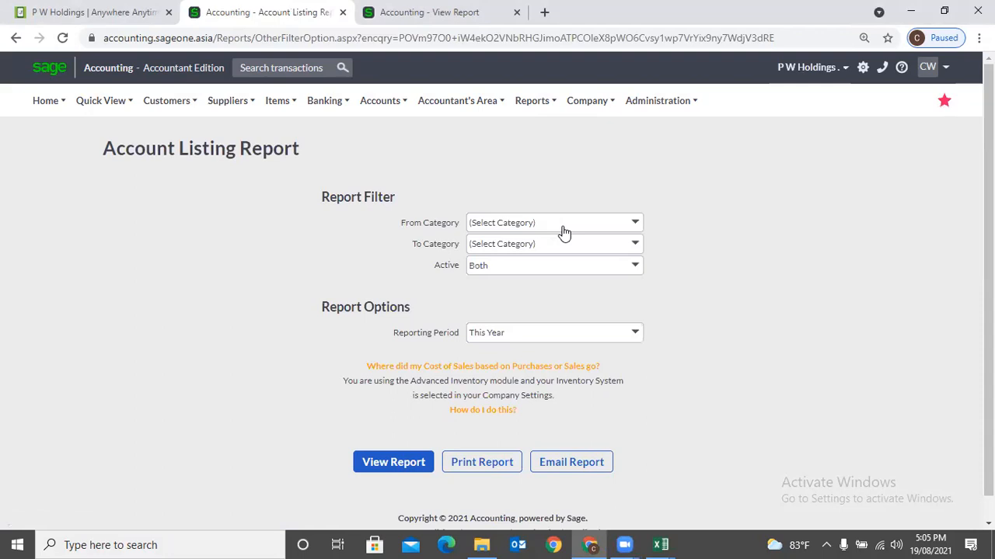
pyautogui.click(407, 466)
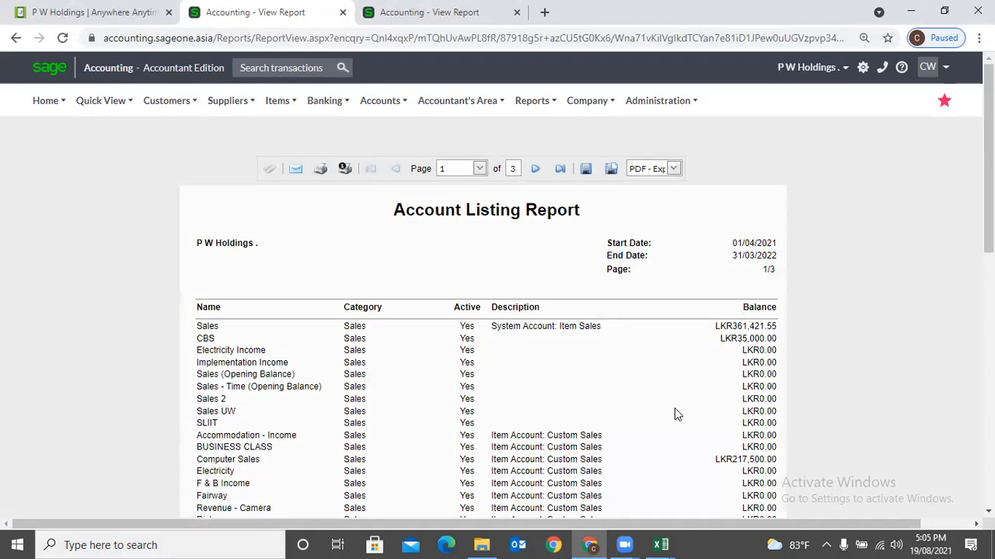
pyautogui.scroll(-1, 349, 327)
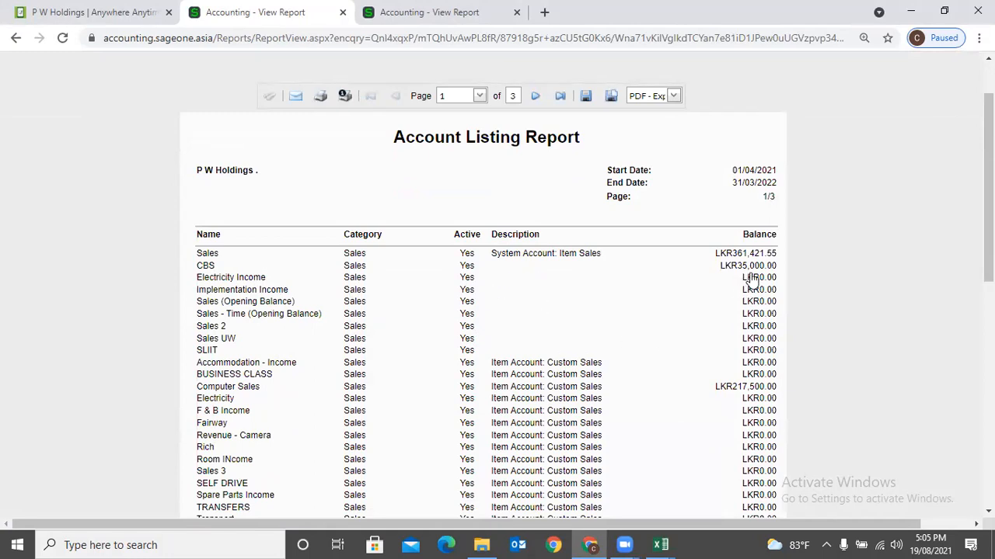
pyautogui.scroll(2, 753, 282)
# - Open the Account Transactions report and check the Date Range, Account and Category lists, keeping defaults
pyautogui.click(378, 112)
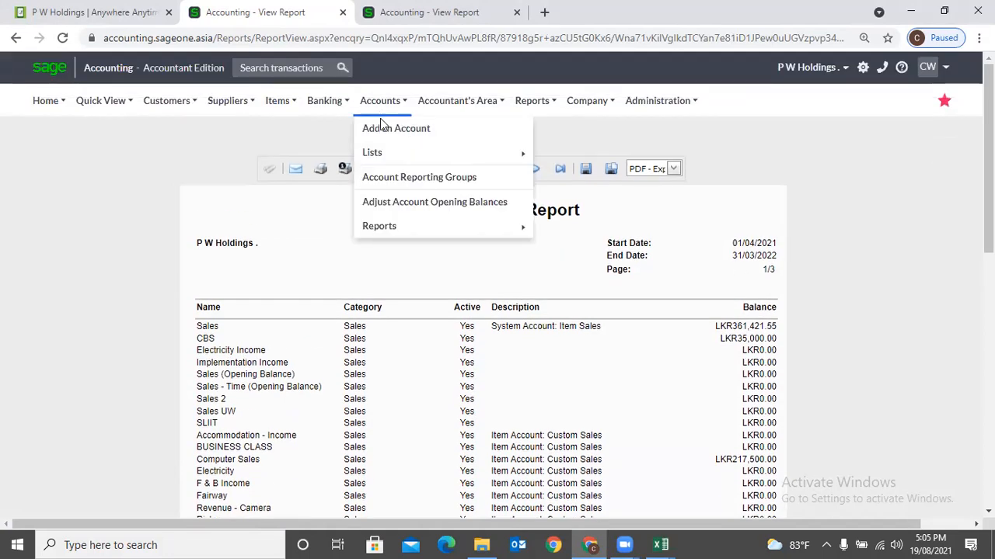
pyautogui.moveTo(405, 226)
pyautogui.click(597, 251)
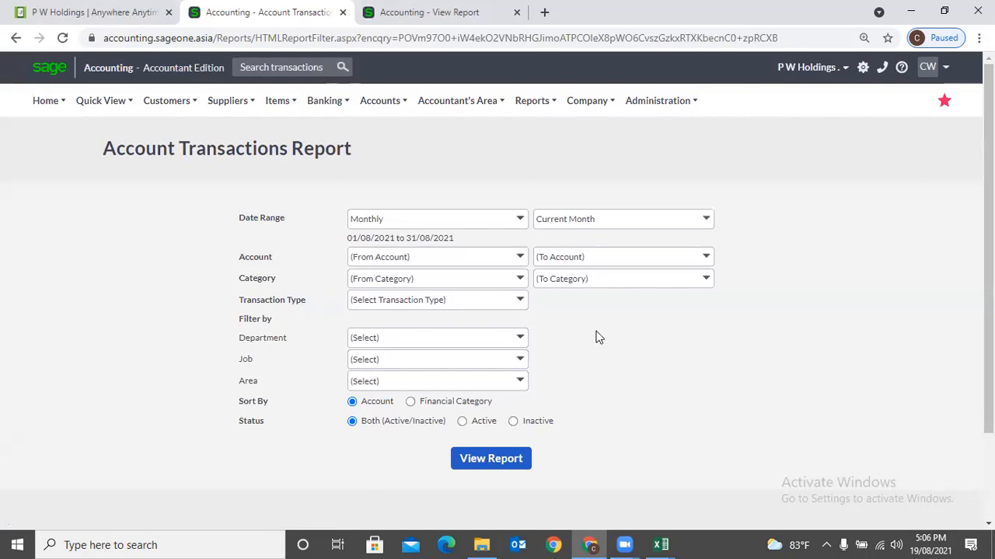
pyautogui.click(520, 221)
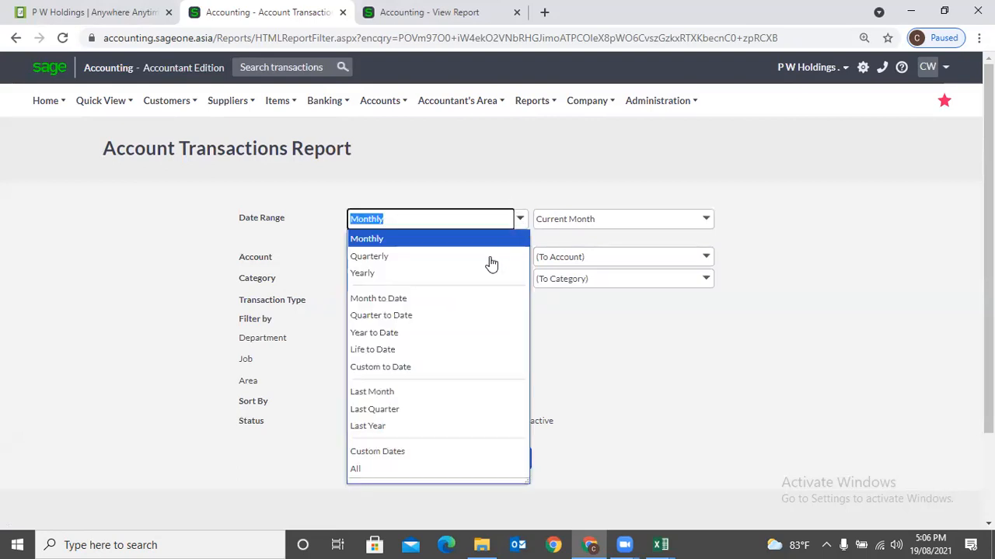
pyautogui.click(593, 326)
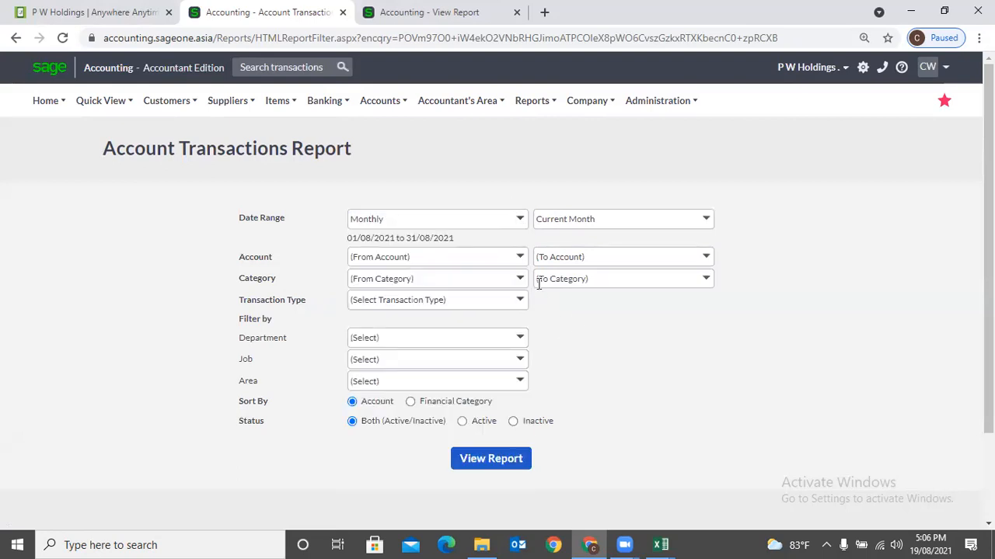
pyautogui.click(521, 263)
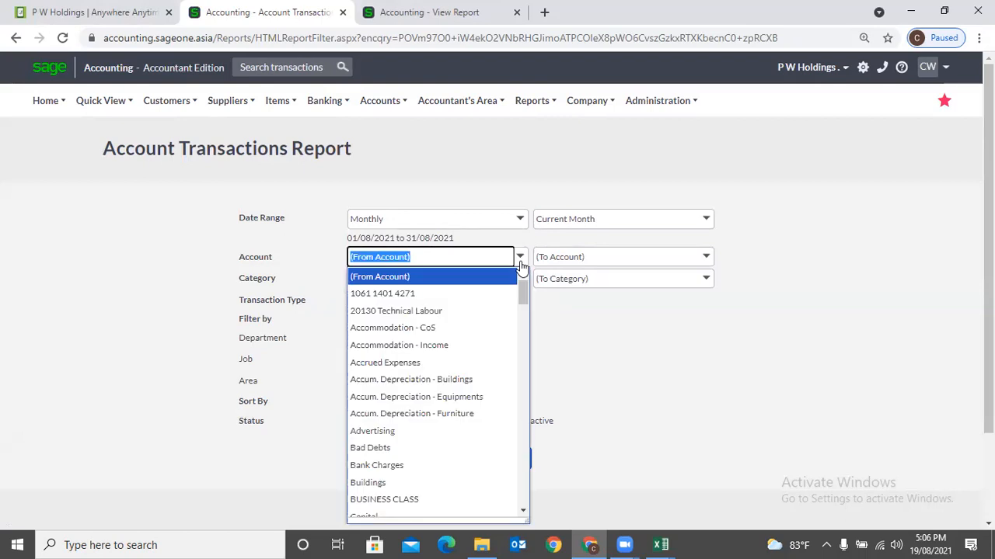
pyautogui.click(604, 340)
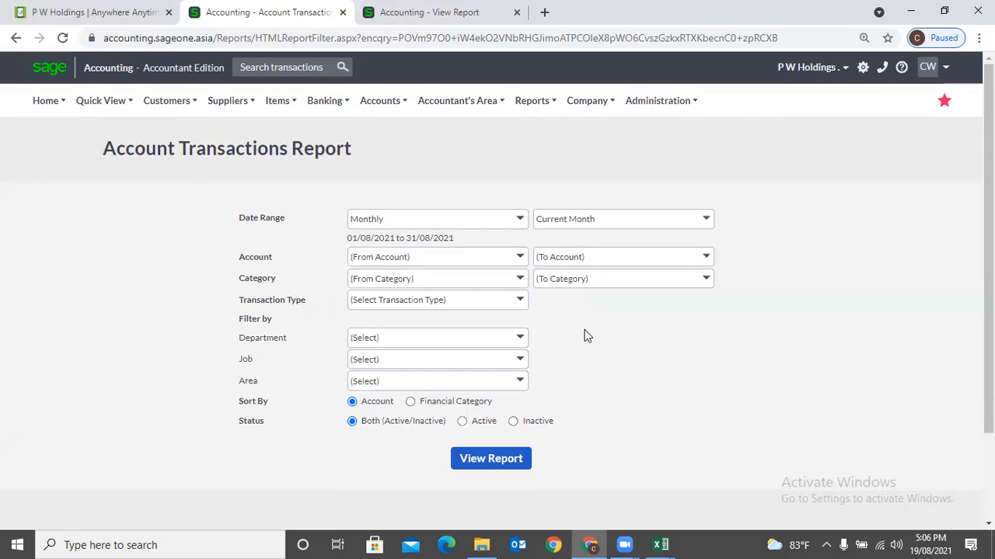
pyautogui.click(521, 279)
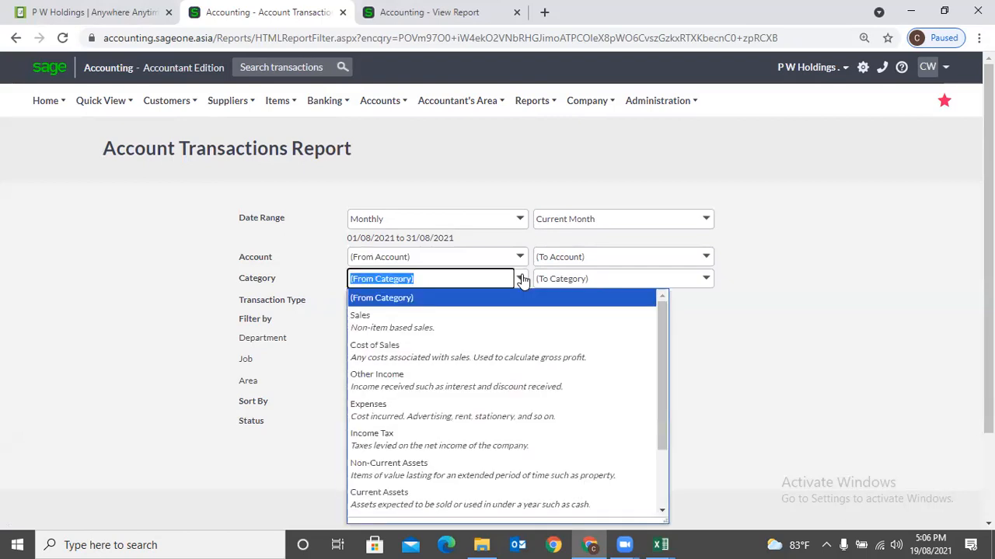
pyautogui.click(716, 334)
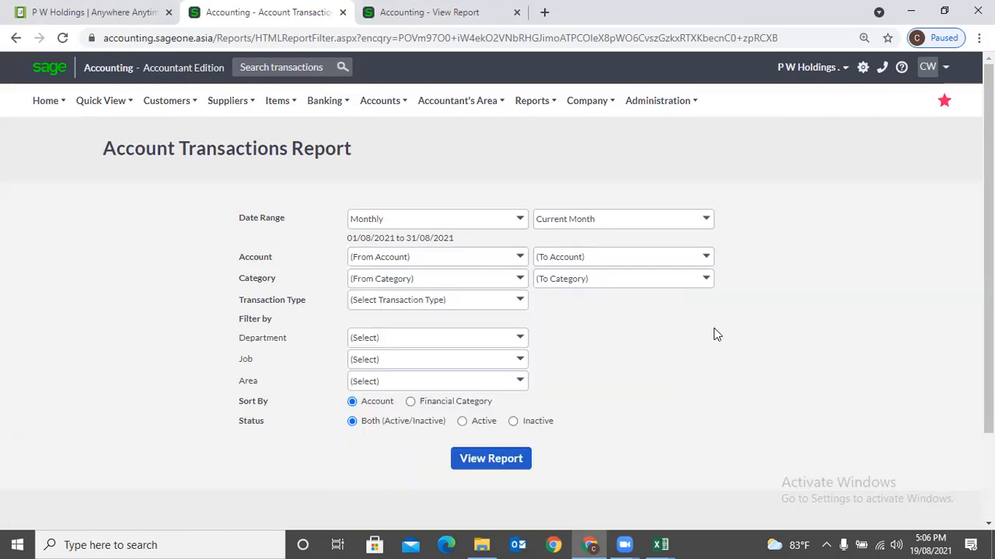
# - Check the Transaction Type and Department lists unchanged, then generate the report
pyautogui.click(522, 305)
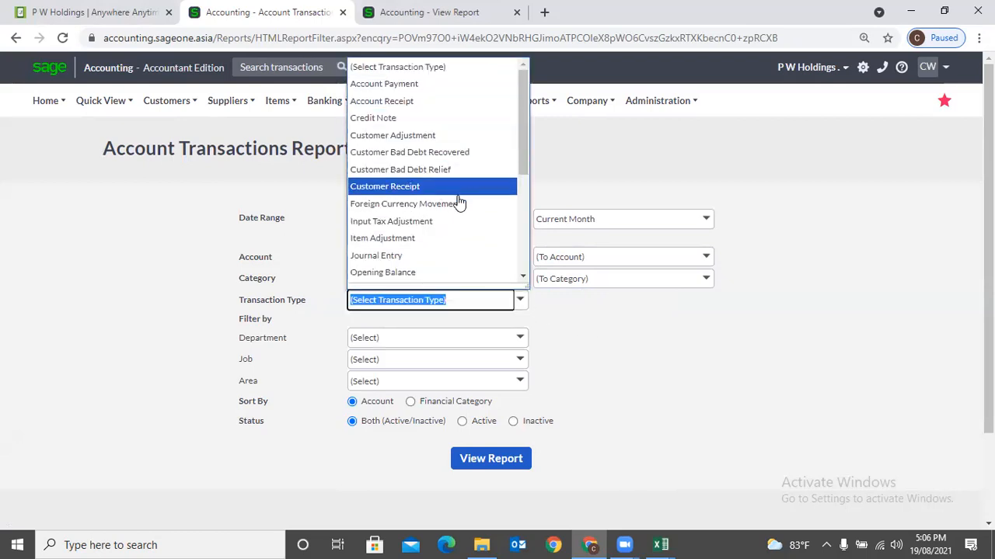
pyautogui.scroll(-1, 457, 205)
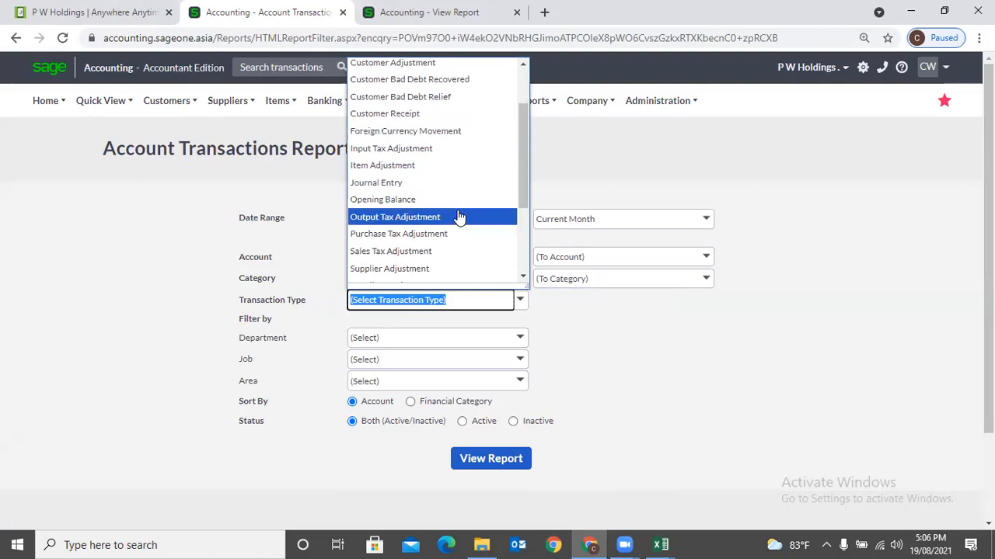
pyautogui.scroll(-3, 466, 248)
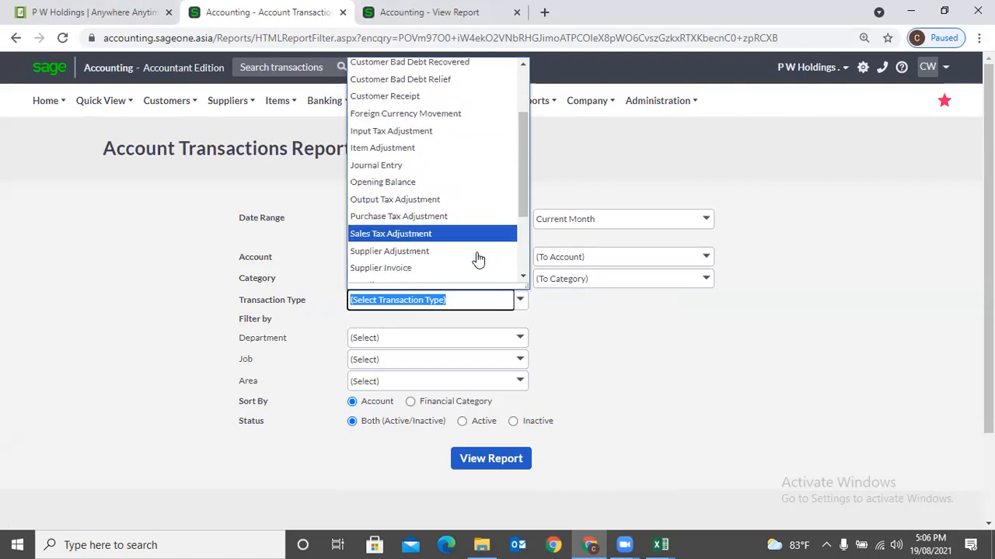
pyautogui.click(611, 398)
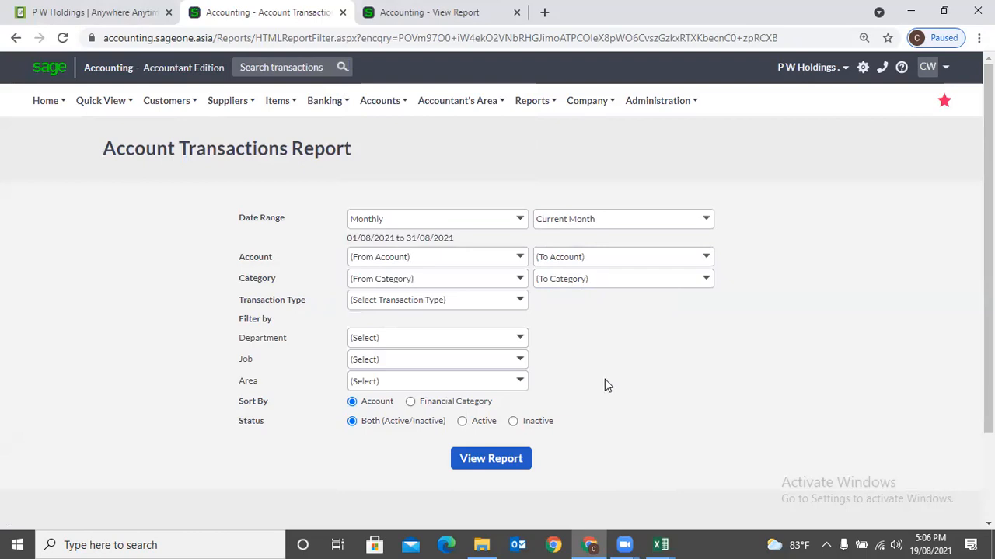
pyautogui.click(518, 341)
pyautogui.click(569, 344)
pyautogui.click(470, 457)
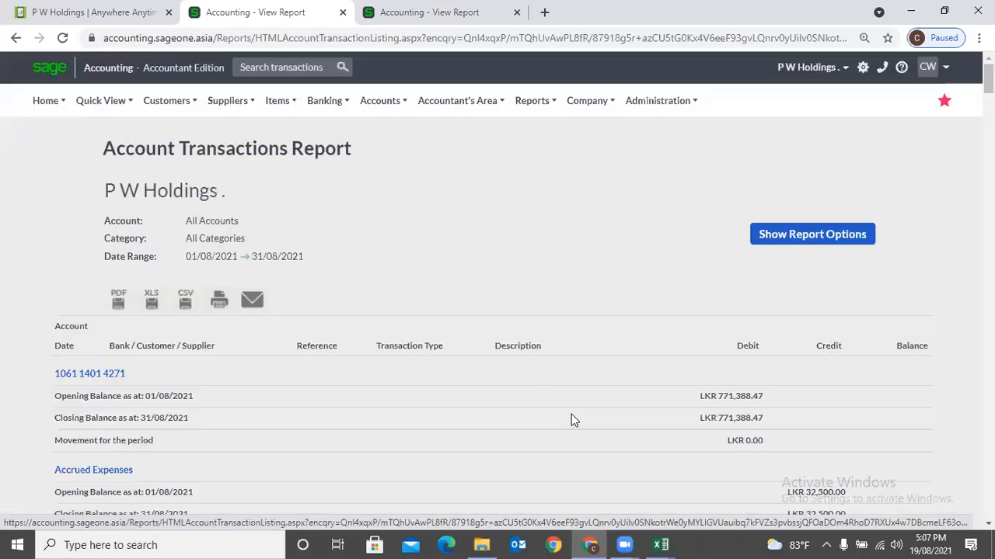
# - Scroll through the 01/08/2021–31/08/2021 transactions and bring the report options back up
pyautogui.scroll(-2, 80, 242)
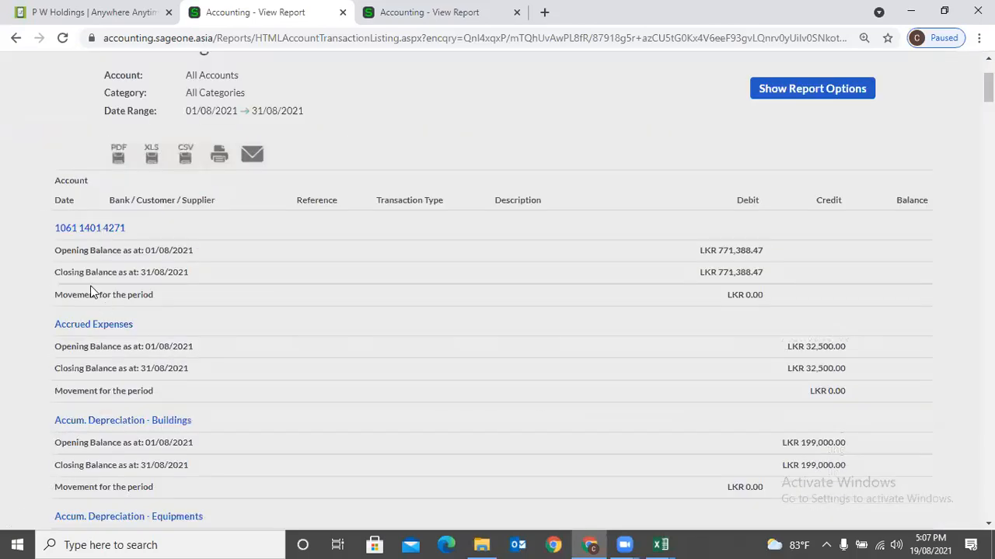
pyautogui.scroll(-1, 98, 353)
pyautogui.scroll(-2, 99, 359)
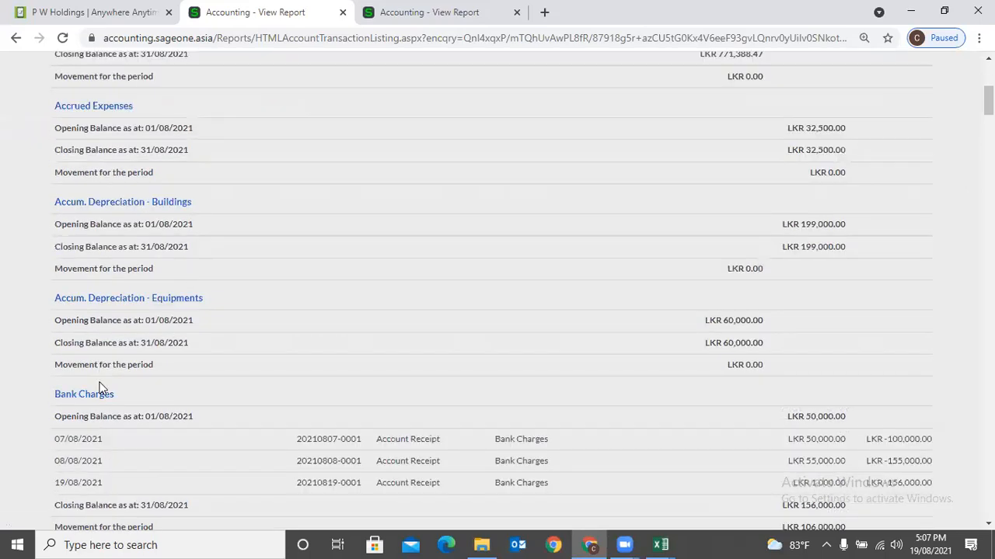
pyautogui.scroll(-1, 93, 462)
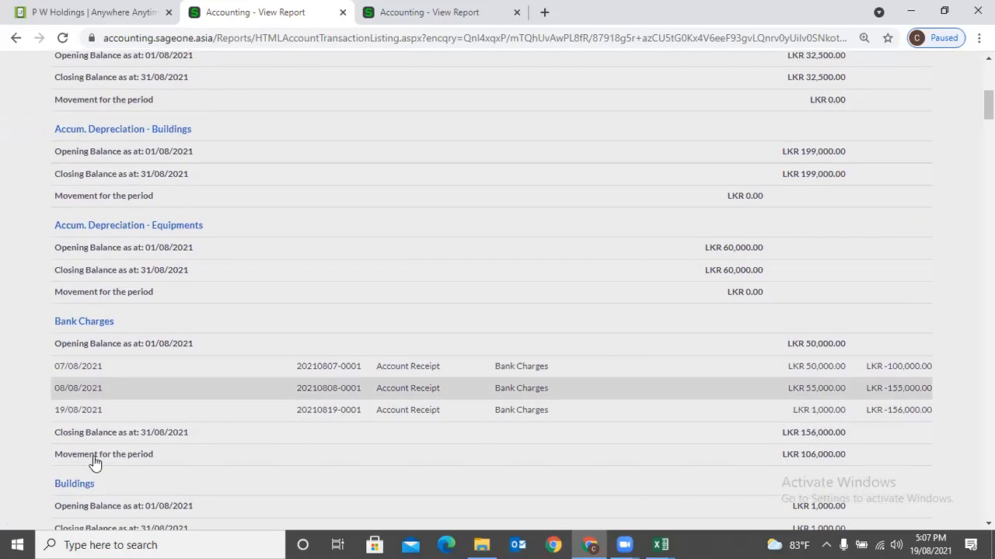
pyautogui.scroll(2, 839, 272)
pyautogui.scroll(3, 839, 248)
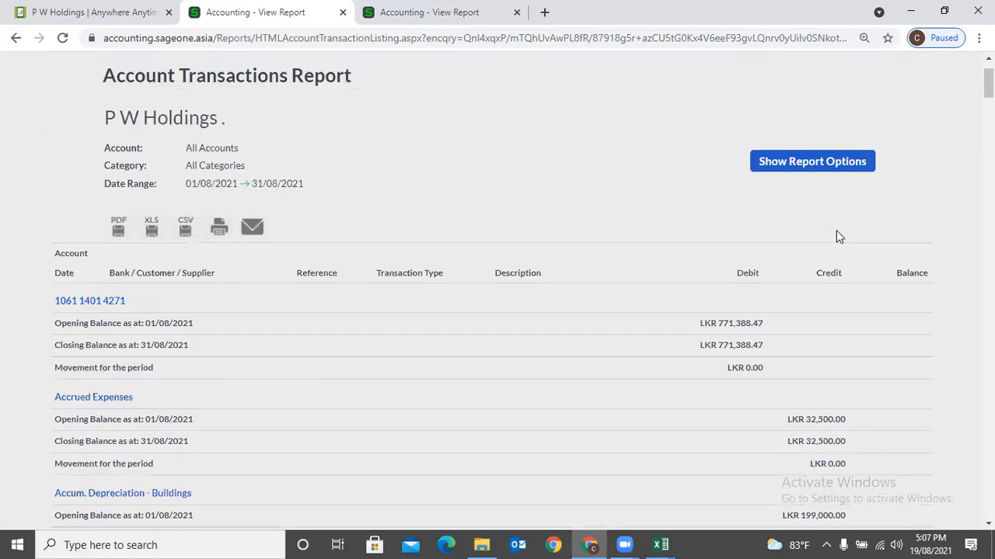
pyautogui.click(805, 174)
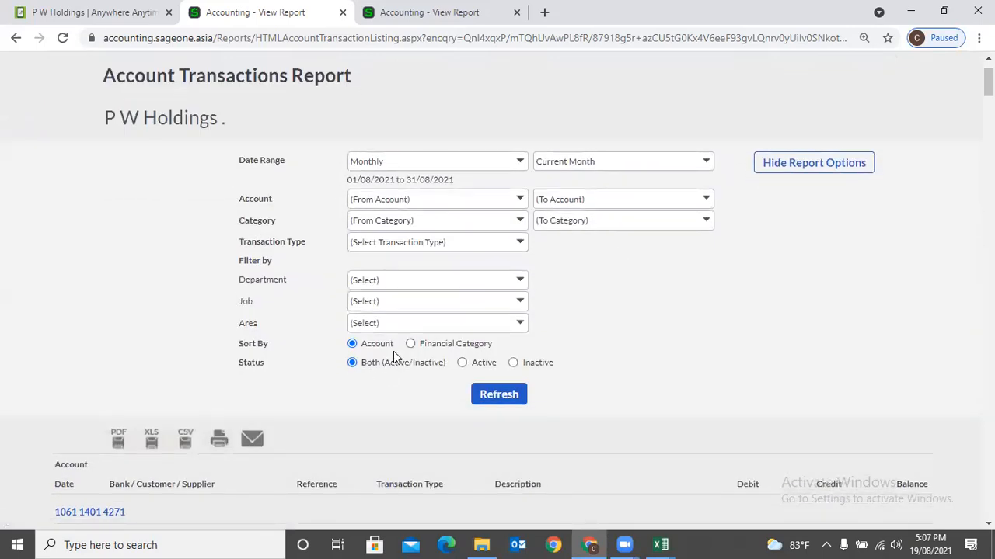
# - Re-sort the Account Transactions report by Financial Category, review it, and reopen its options
pyautogui.click(434, 345)
pyautogui.click(498, 394)
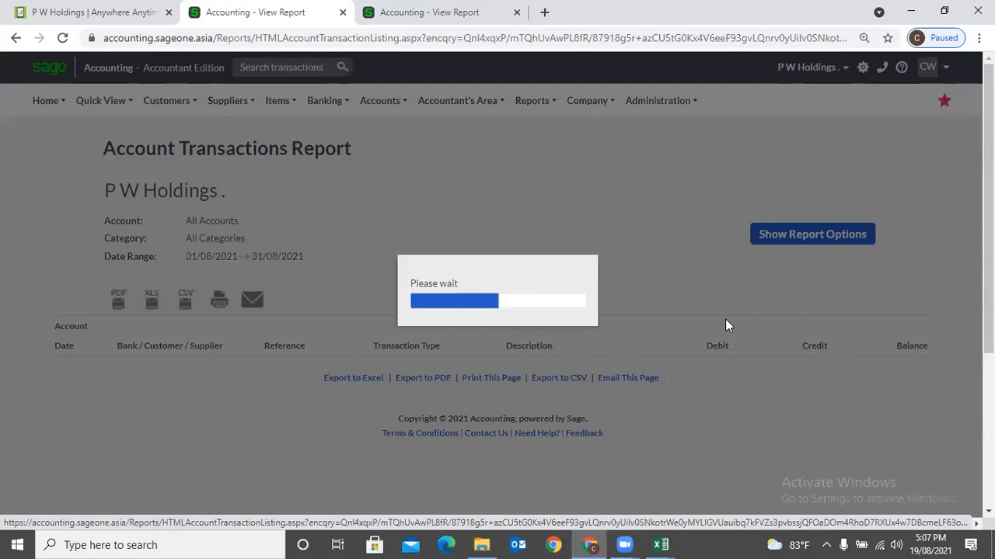
pyautogui.scroll(-5, 222, 324)
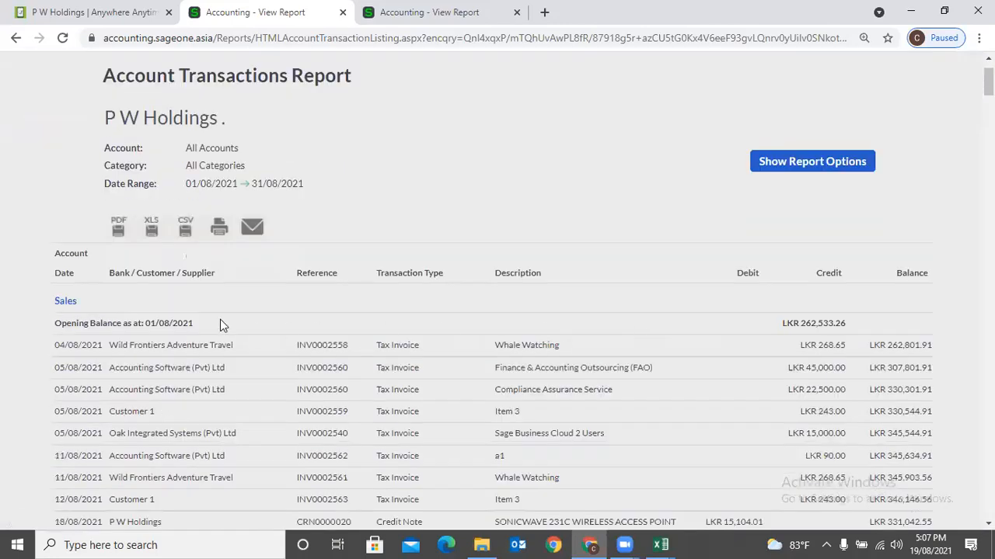
pyautogui.scroll(-5, 87, 272)
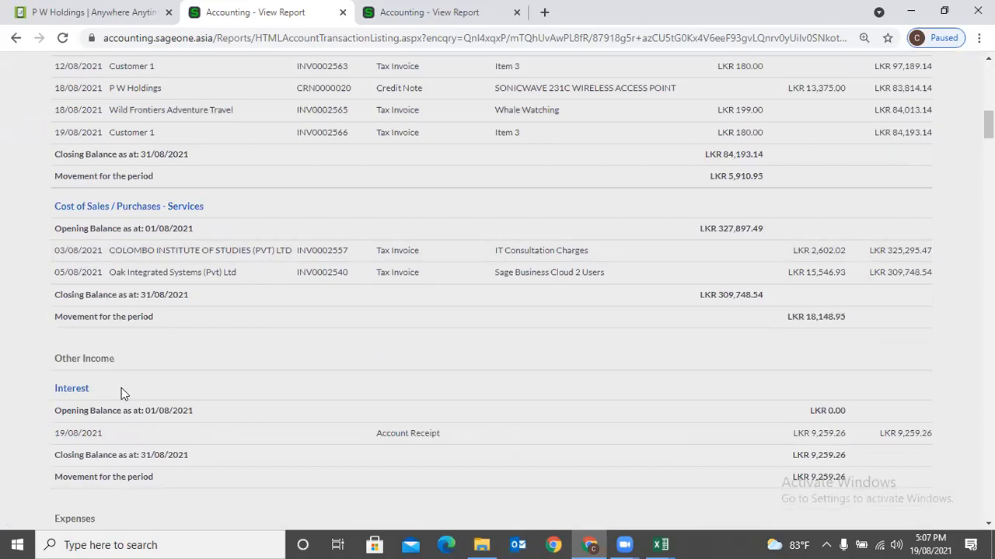
pyautogui.scroll(-4, 125, 393)
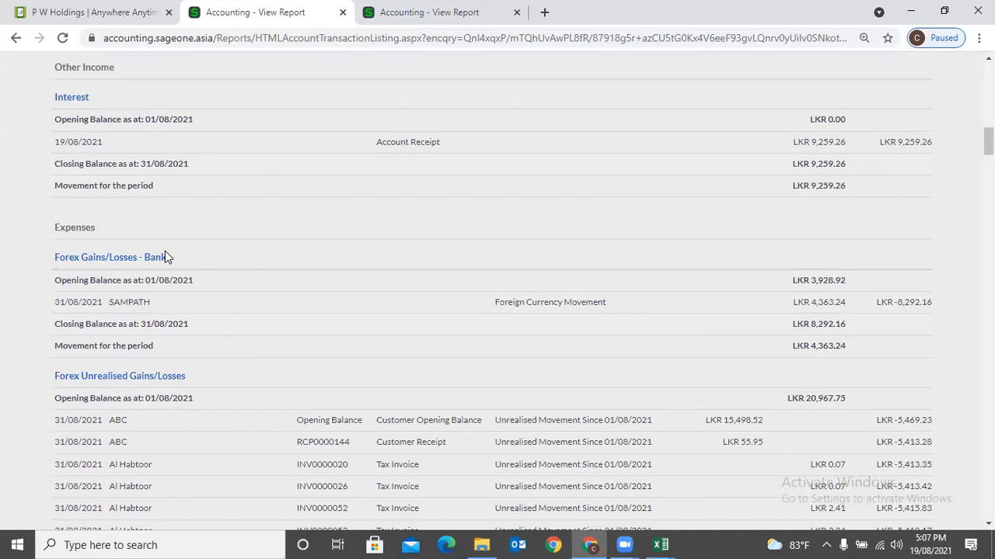
pyautogui.scroll(-2, 165, 251)
pyautogui.scroll(10, 298, 269)
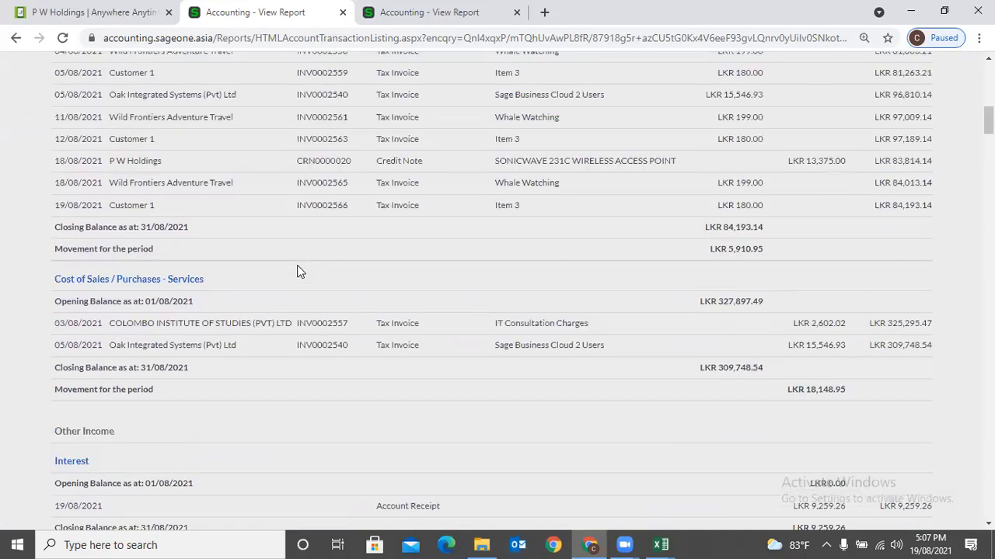
pyautogui.scroll(5, 297, 271)
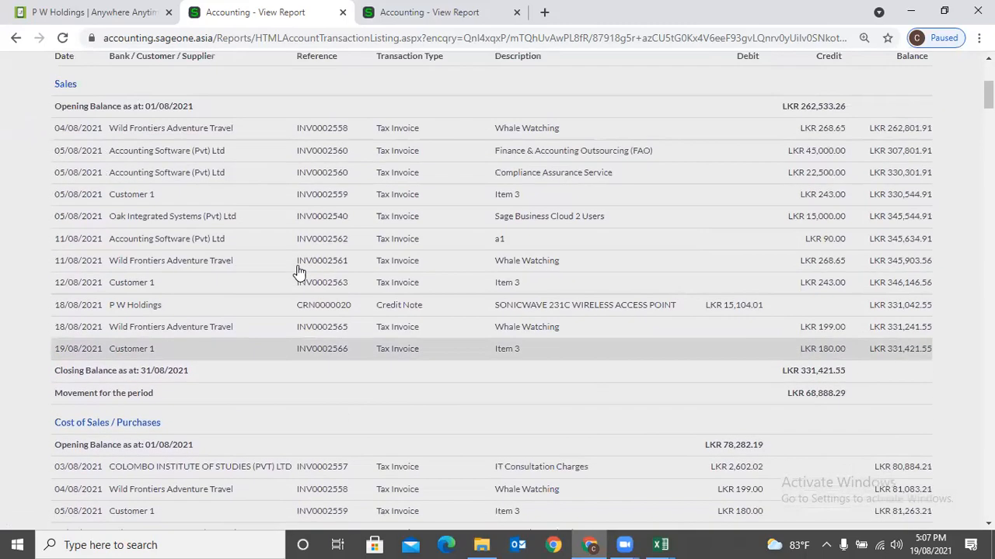
pyautogui.scroll(1, 297, 271)
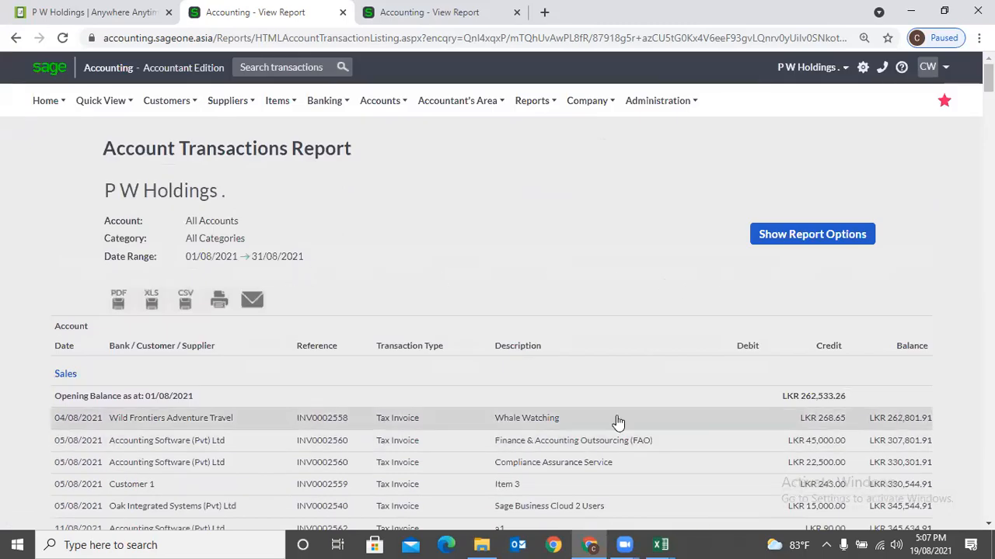
pyautogui.click(793, 245)
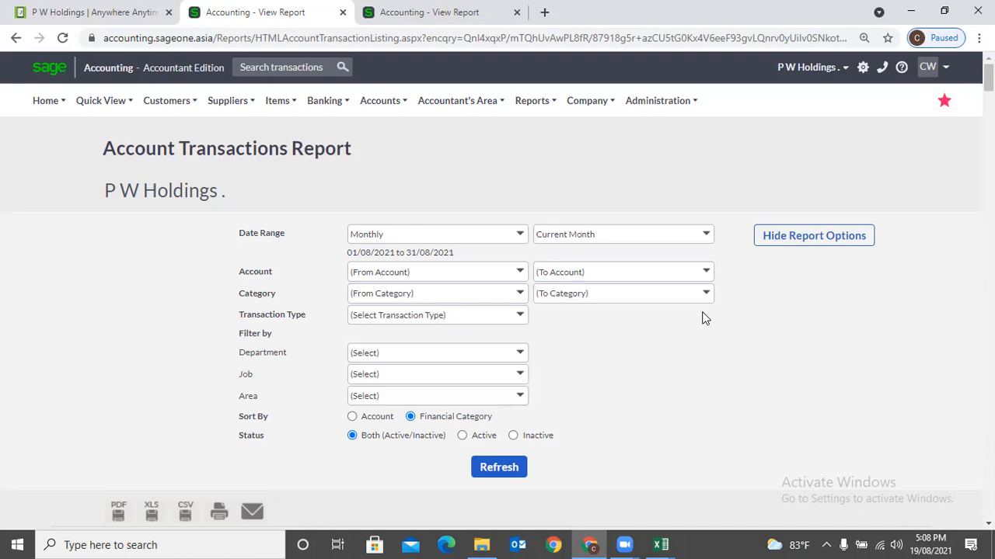
# - Rerun the report for all dates, limited to the Accounts department
pyautogui.click(522, 355)
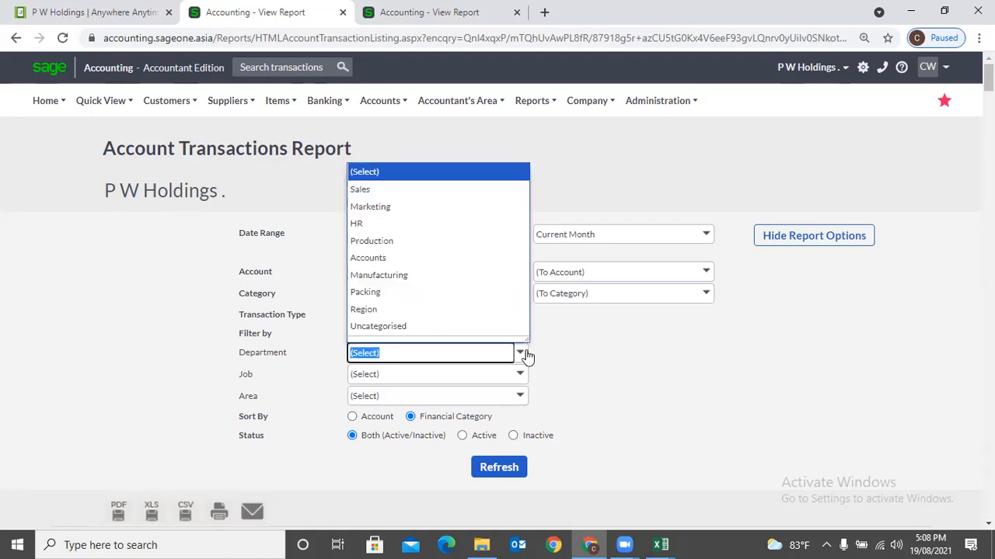
pyautogui.click(435, 258)
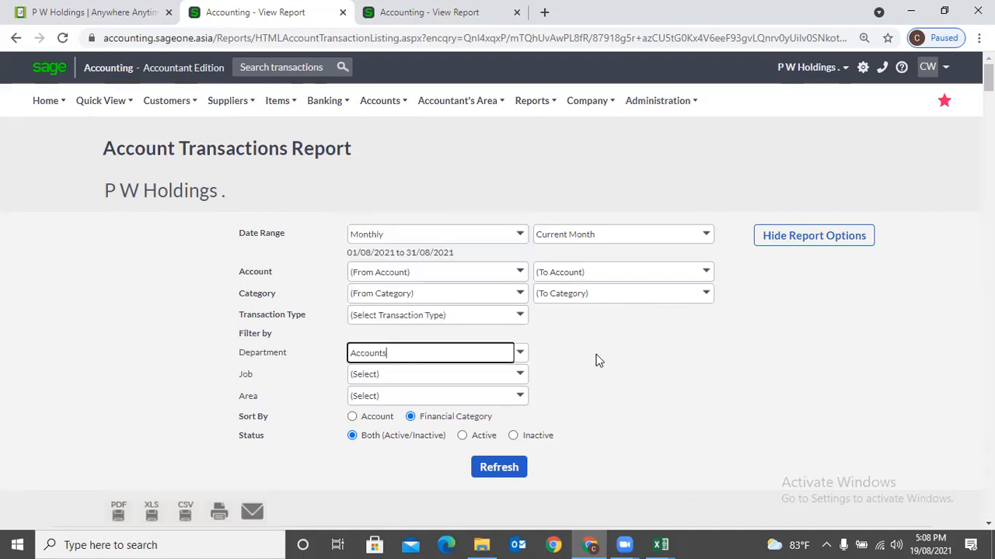
pyautogui.click(521, 235)
pyautogui.click(415, 483)
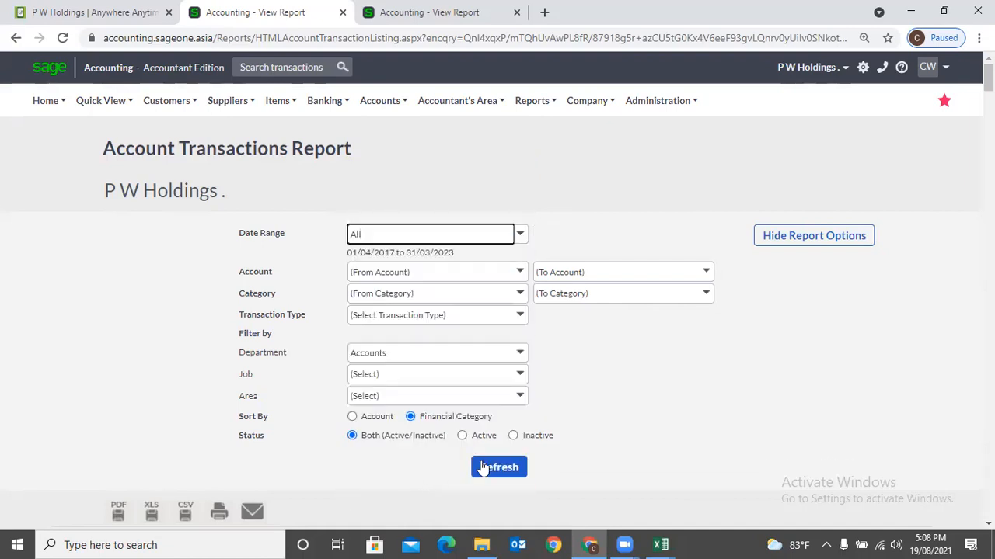
pyautogui.click(485, 466)
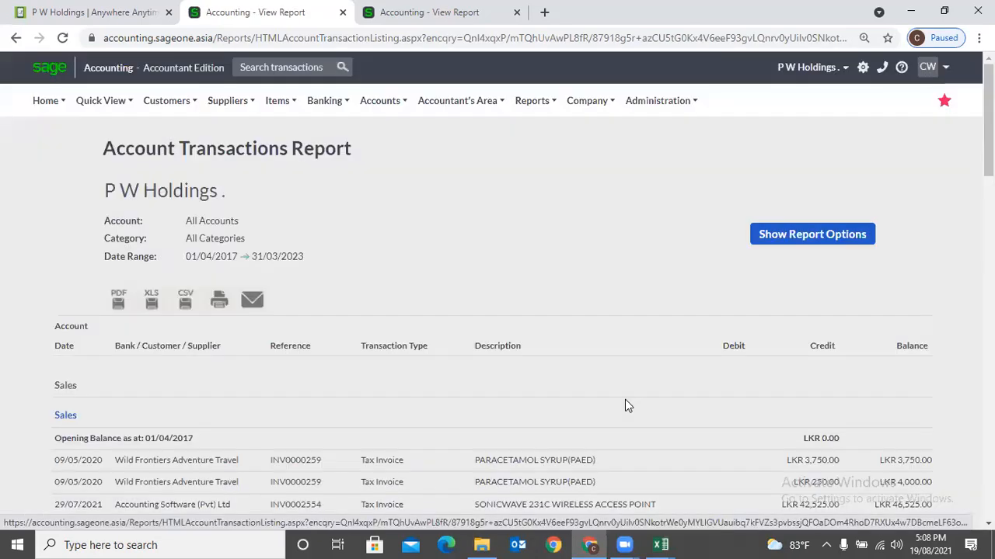
pyautogui.scroll(-3, 625, 399)
pyautogui.scroll(-1, 625, 400)
pyautogui.scroll(3, 699, 310)
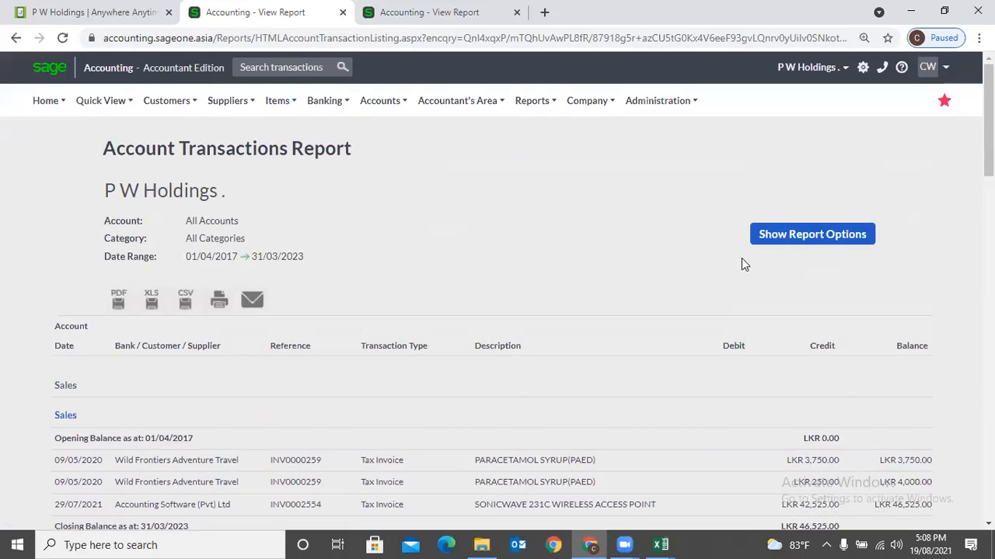
# - Change the report's sort order to Account and refresh it
pyautogui.click(774, 243)
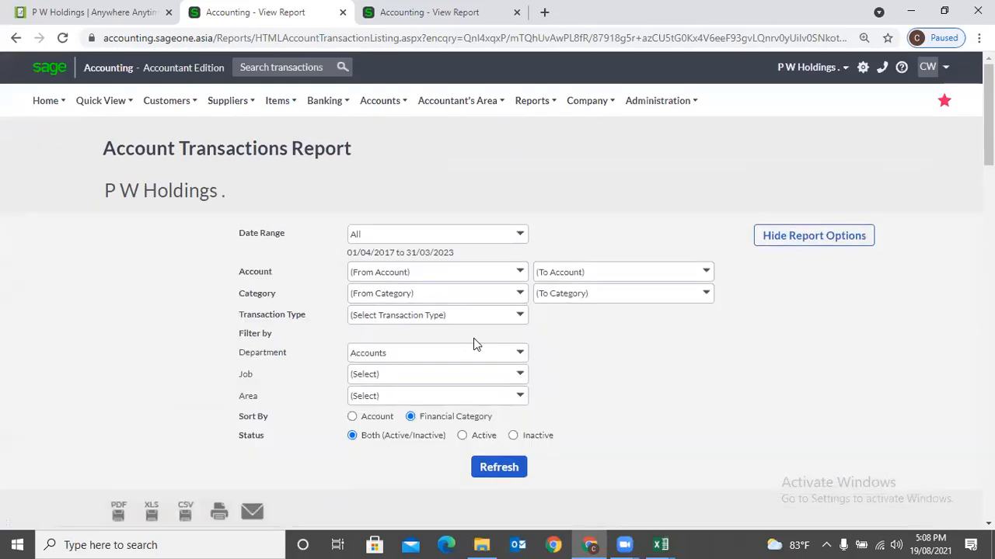
pyautogui.click(351, 417)
pyautogui.click(516, 468)
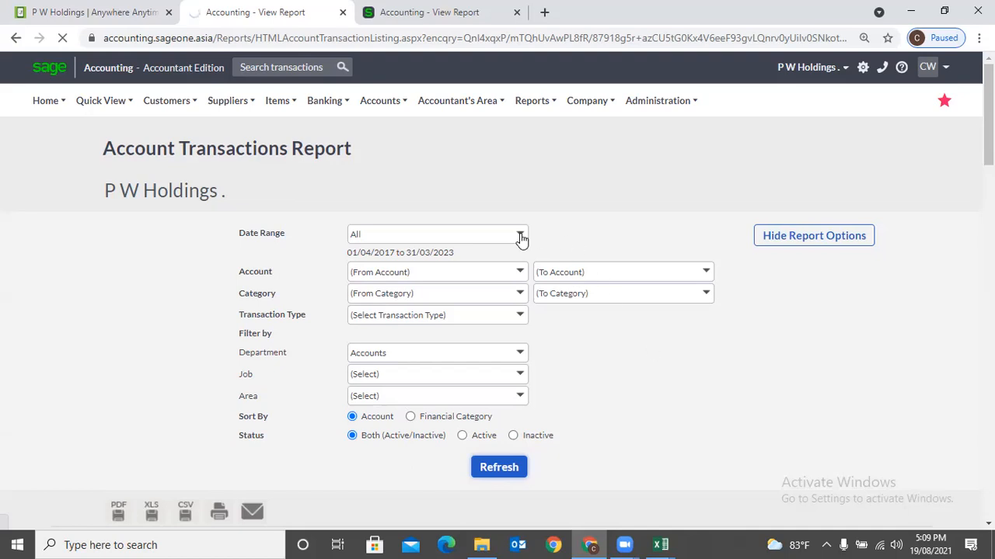
pyautogui.scroll(-1, 547, 222)
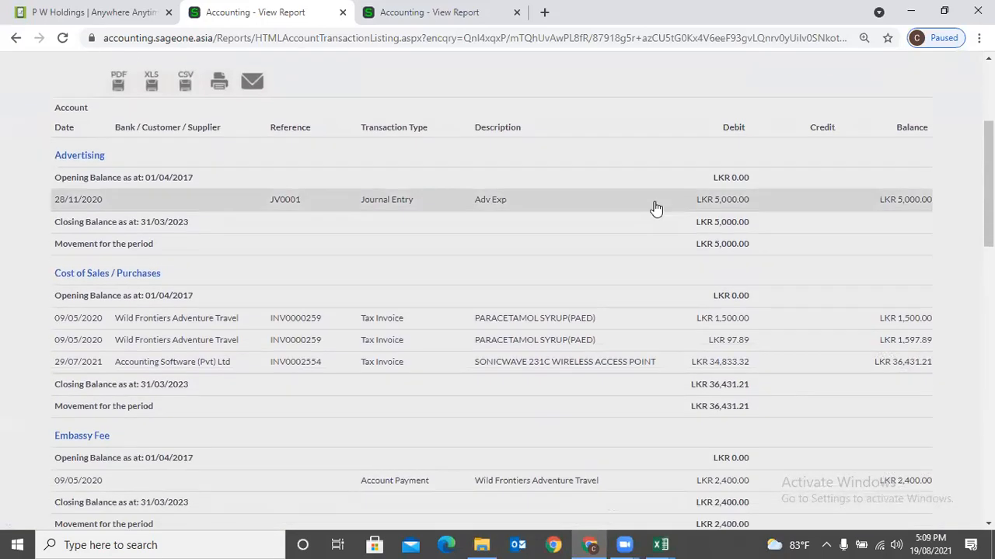
pyautogui.scroll(2, 654, 208)
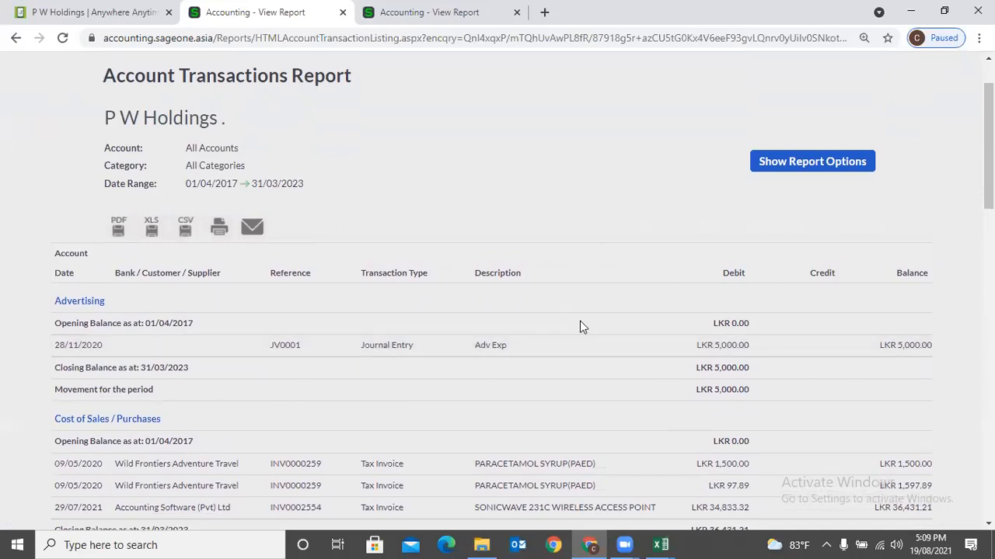
pyautogui.scroll(-3, 579, 321)
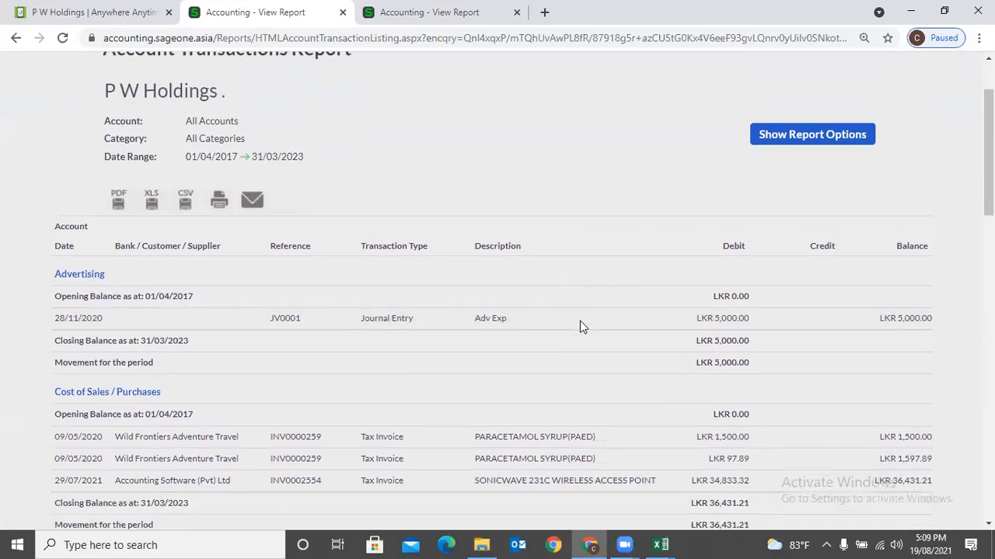
pyautogui.scroll(4, 580, 321)
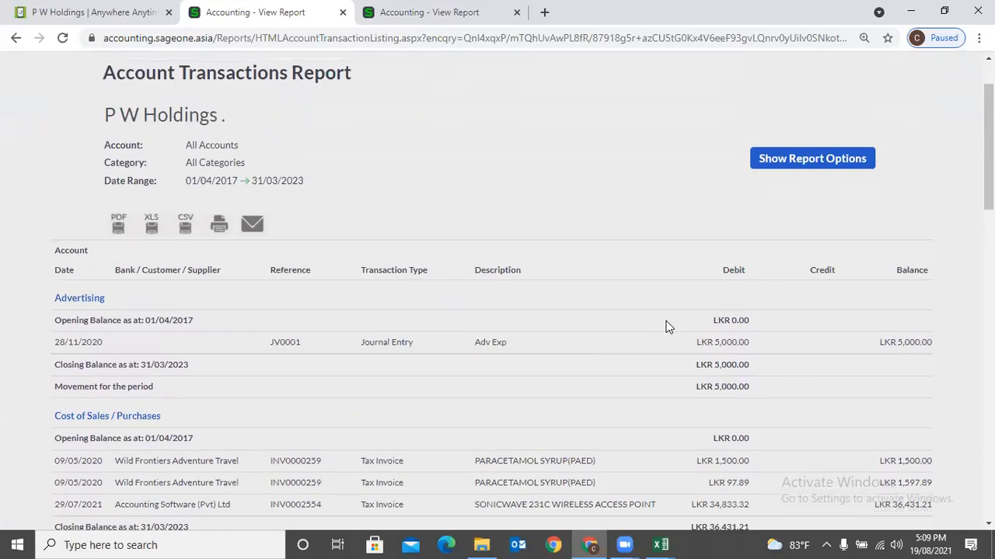
pyautogui.click(770, 241)
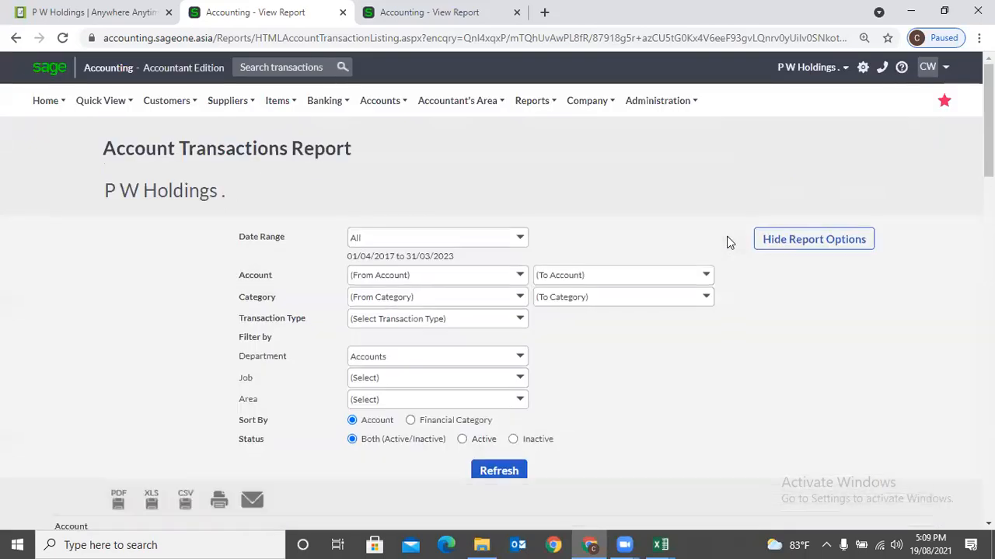
pyautogui.click(380, 101)
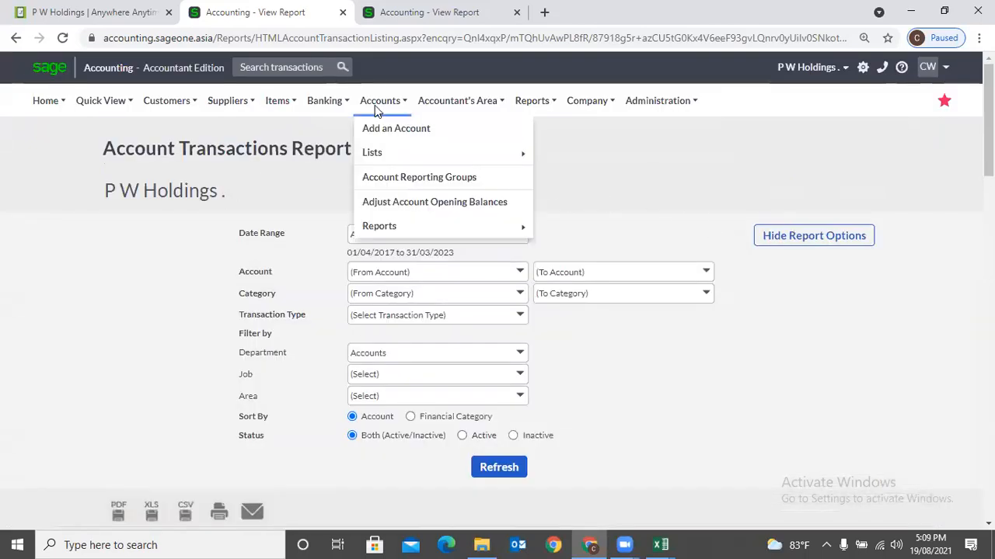
pyautogui.moveTo(398, 227)
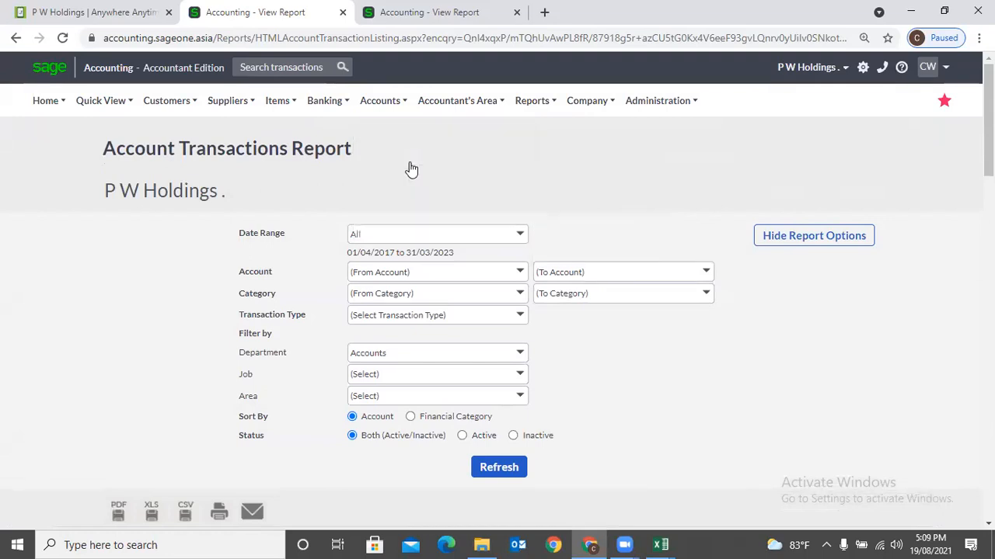
# - Go to the Account Transactions report options from the Reports menu
pyautogui.click(375, 106)
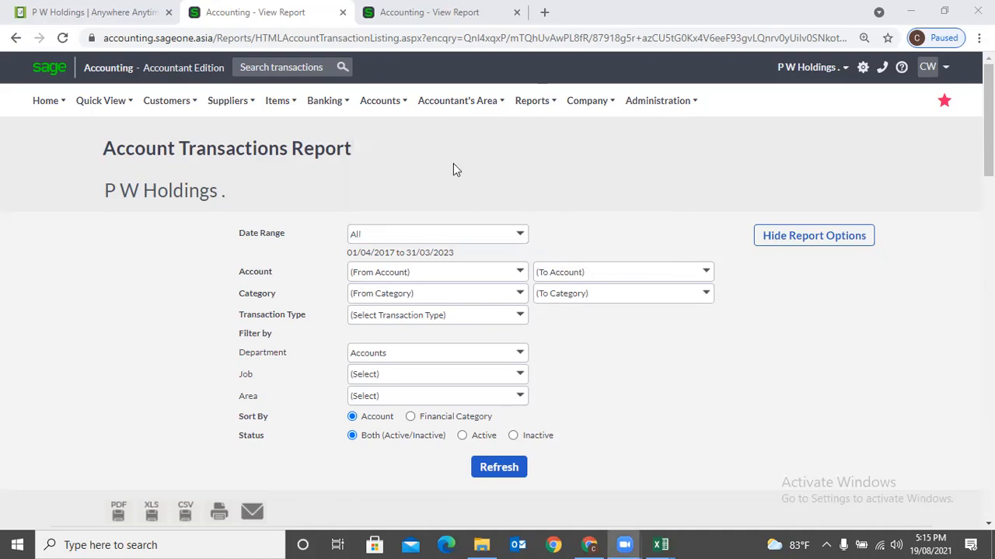
# - Open a new Accountant Note form from Accountant's Area > Add a Note
pyautogui.moveTo(377, 107)
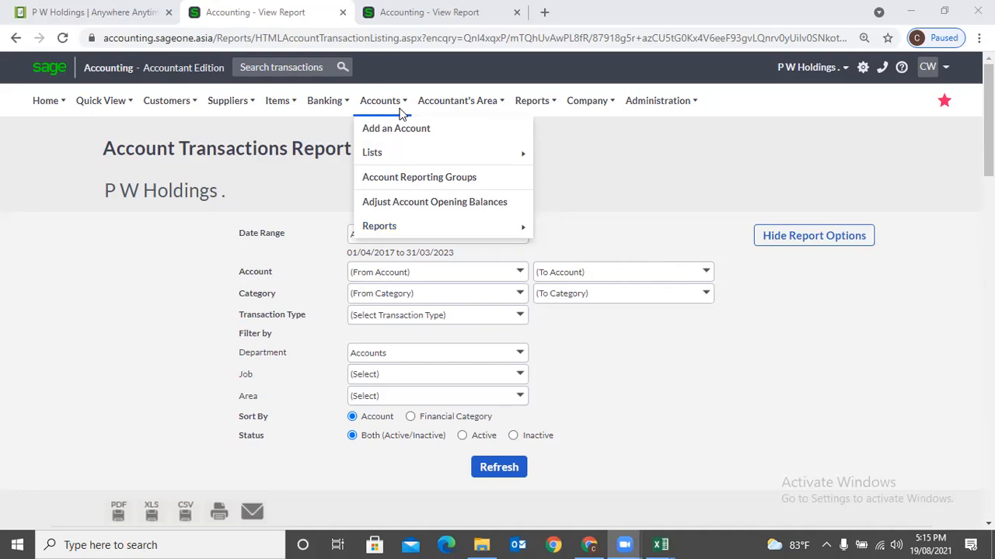
pyautogui.moveTo(454, 109)
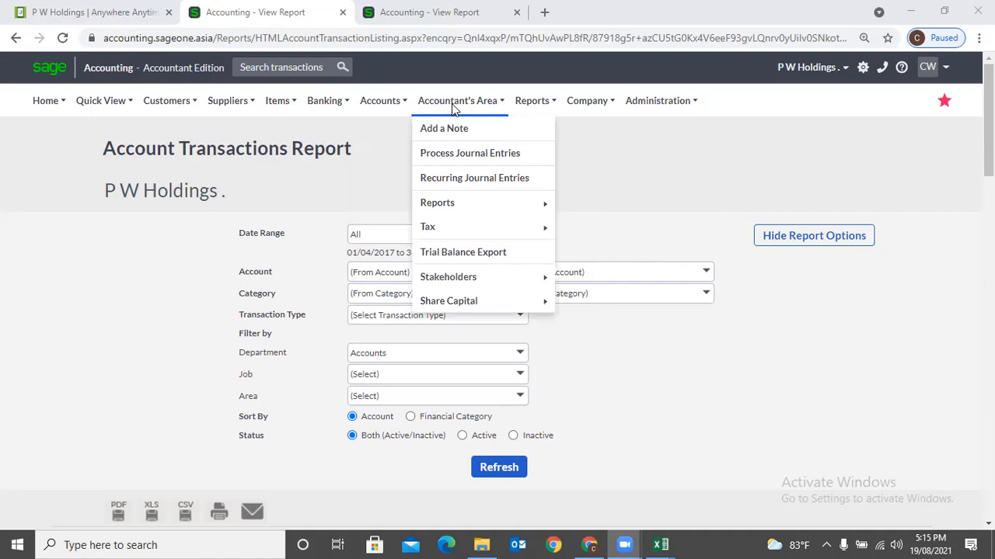
pyautogui.click(457, 128)
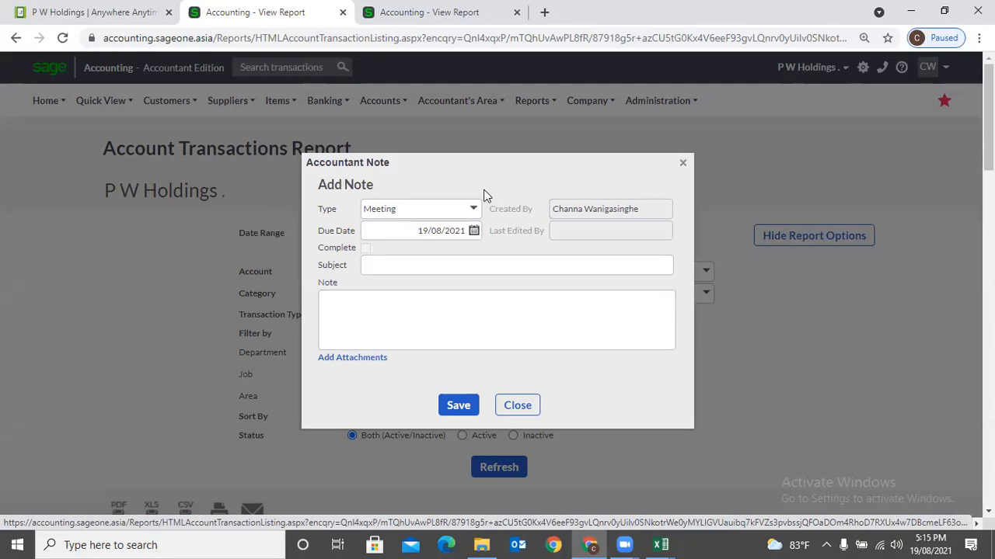
# - Enter 'Meeting' as both the note's subject and body, then save the note
pyautogui.click(407, 264)
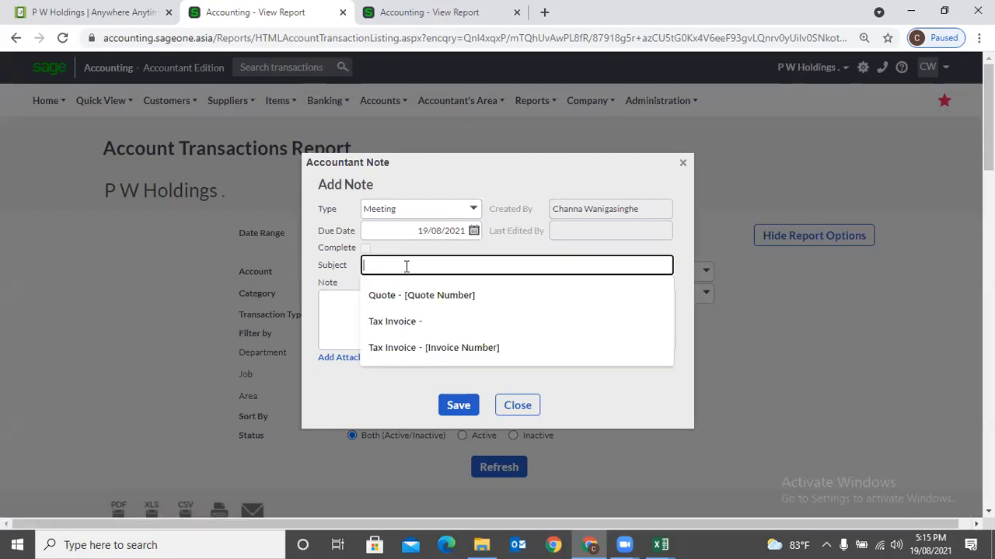
pyautogui.write('Meeting')
pyautogui.press('Tab')
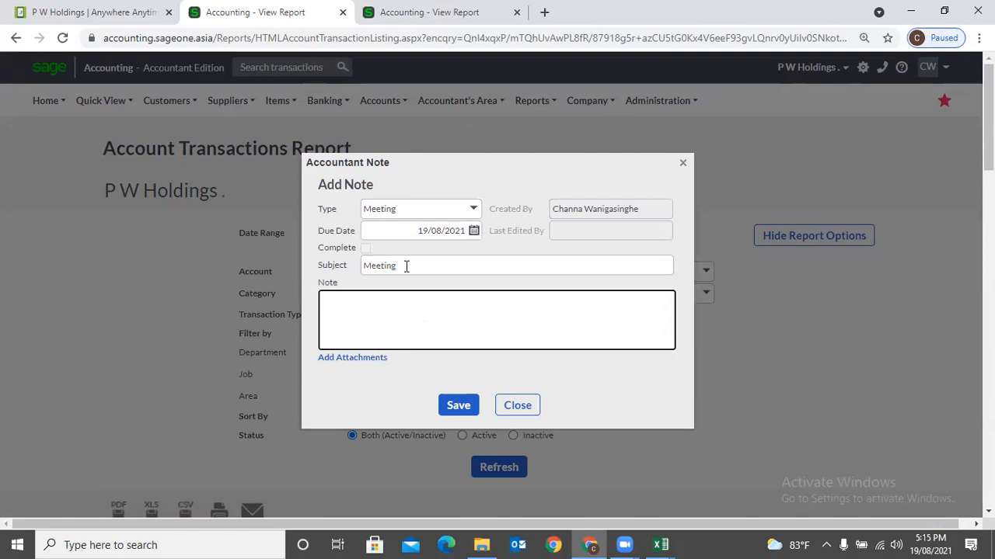
pyautogui.write('Meeting')
pyautogui.click(458, 405)
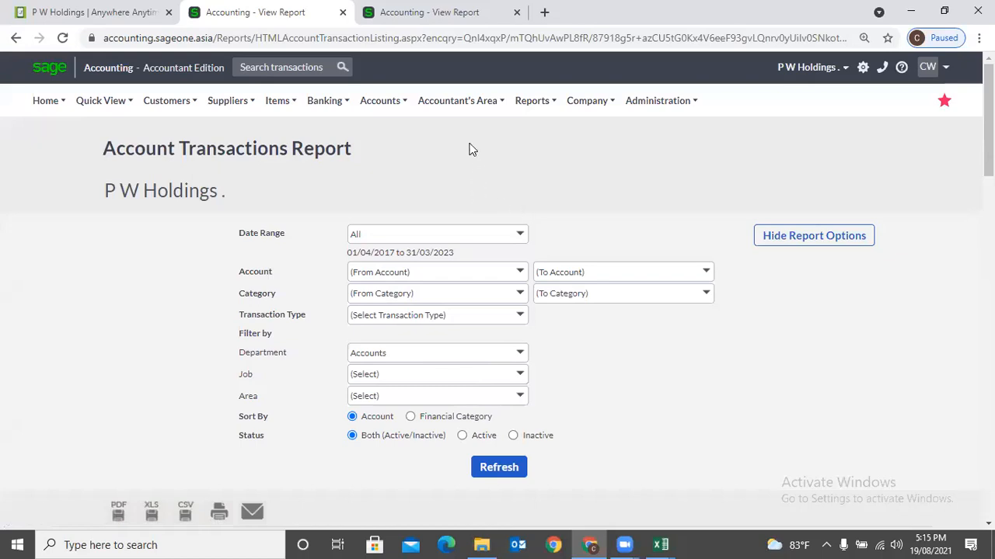
# - Close the Account Transactions Report and open Process Journal Entries to view the New Journals table
pyautogui.click(343, 13)
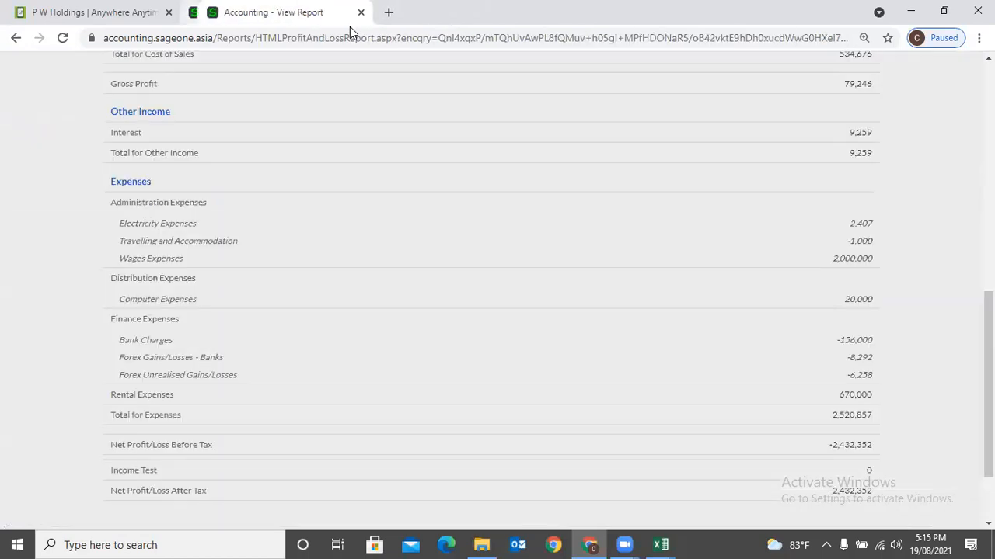
pyautogui.scroll(10, 373, 109)
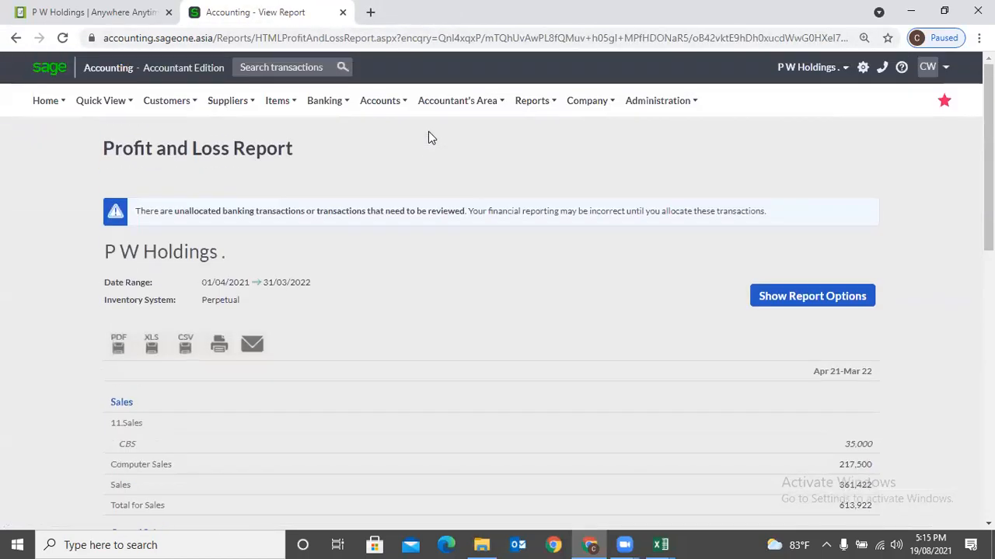
pyautogui.moveTo(459, 100)
pyautogui.click(470, 155)
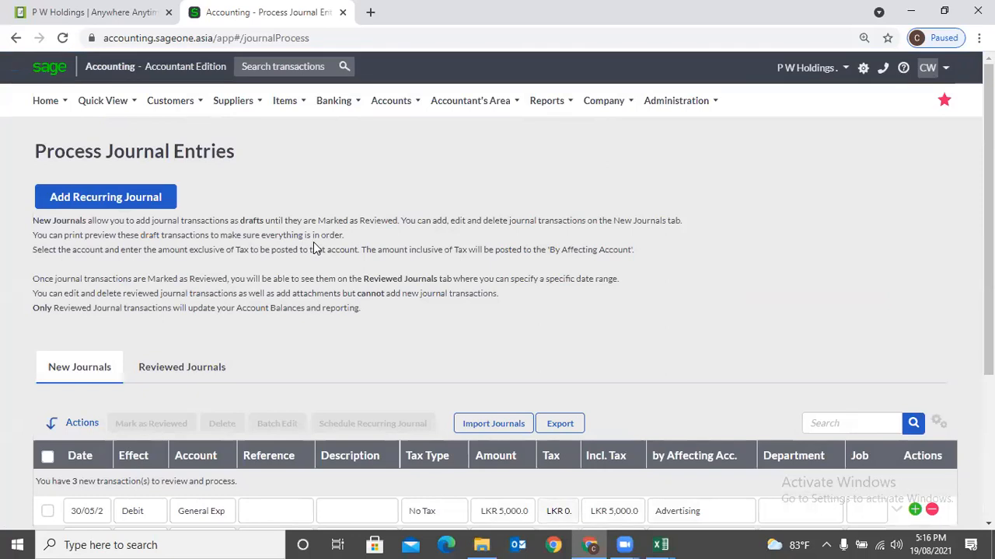
pyautogui.scroll(-2, 315, 247)
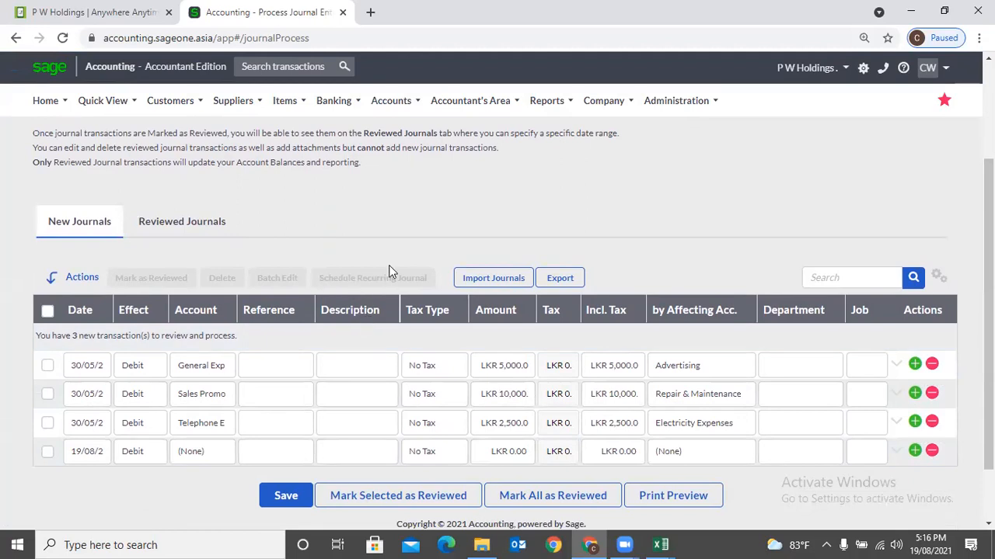
pyautogui.scroll(-2, 204, 470)
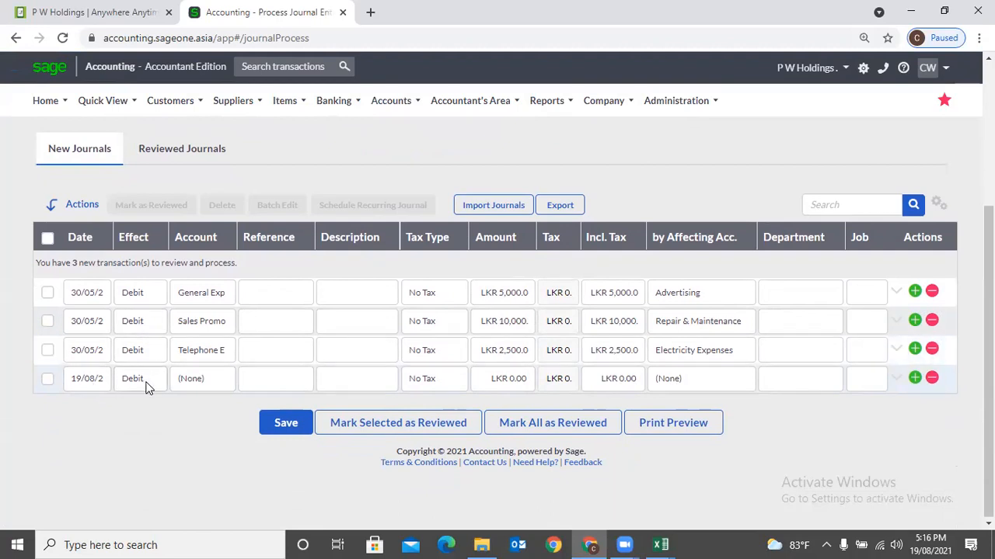
# - Set the blank journal line's account to Wages Expenses
pyautogui.click(216, 381)
pyautogui.click(216, 380)
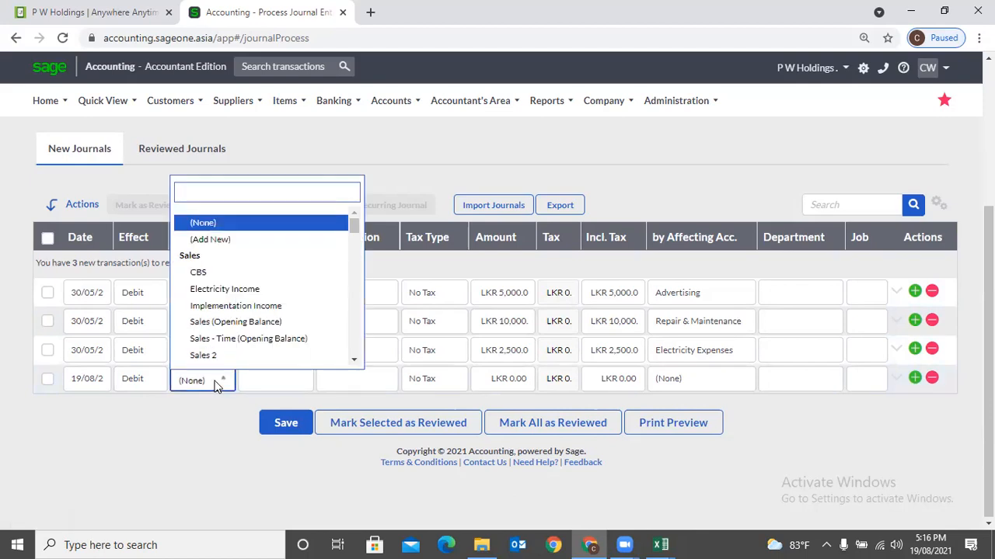
pyautogui.write('s')
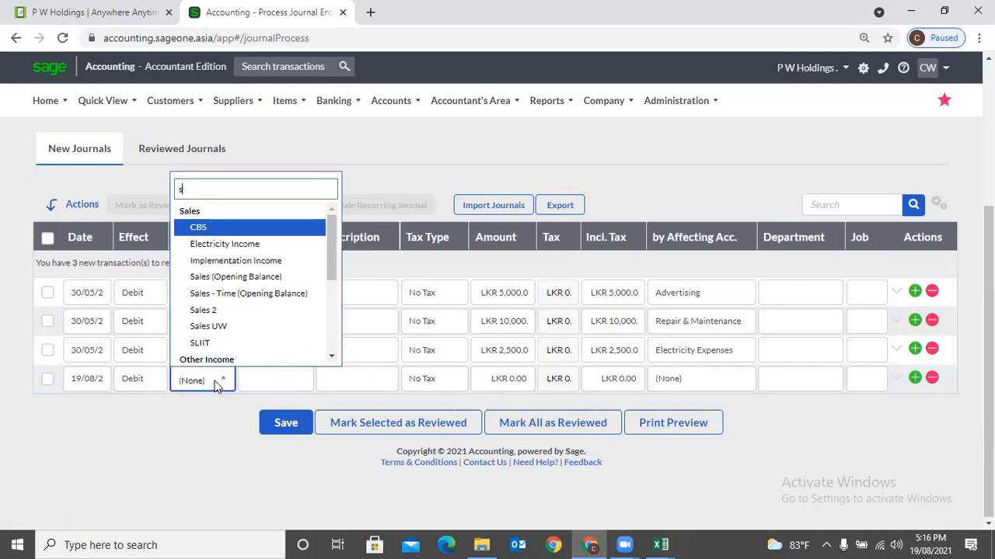
pyautogui.write('al')
pyautogui.scroll(-1, 233, 327)
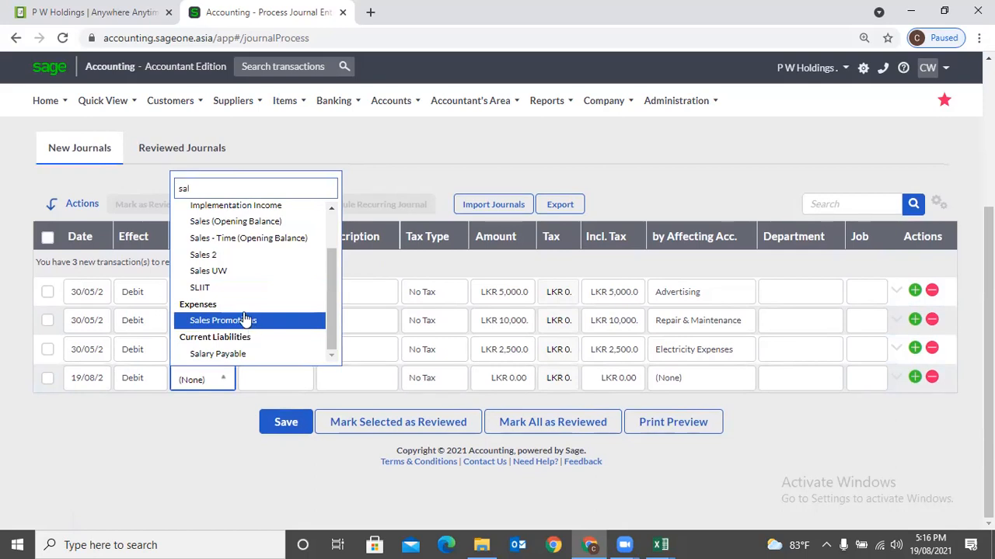
pyautogui.press('BackSpace')
pyautogui.press('BackSpace')
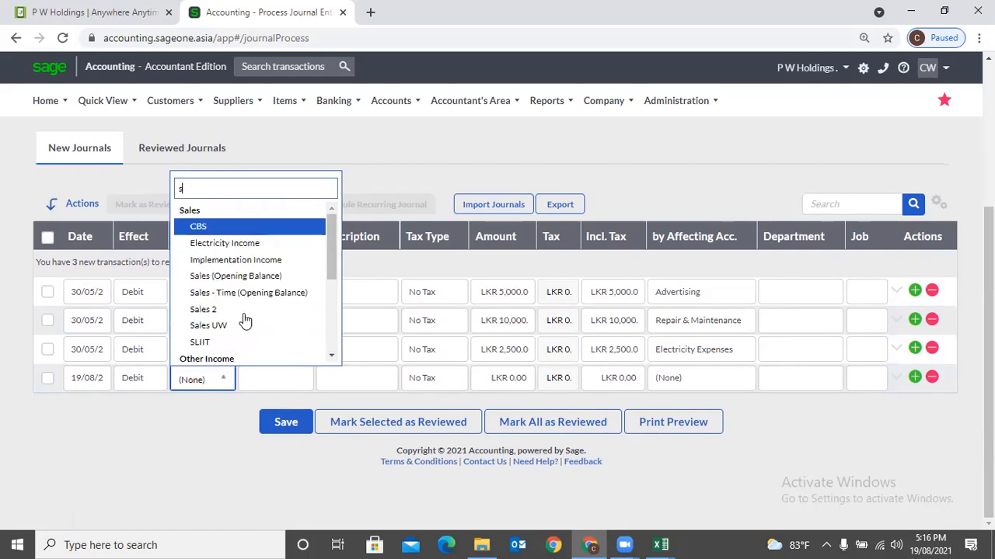
pyautogui.press('BackSpace')
pyautogui.write('wa')
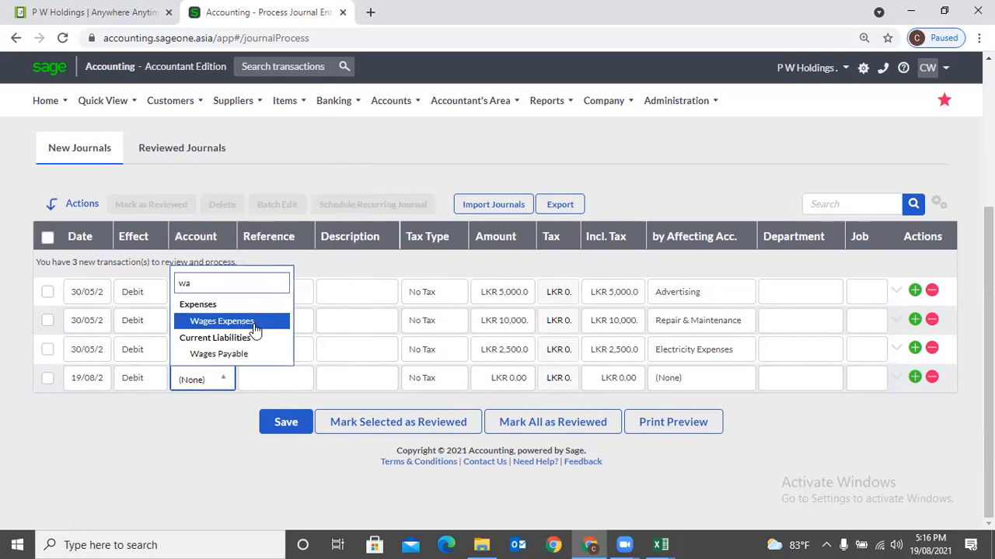
pyautogui.click(254, 325)
# - Give the new line description 'Salary' and amount 1,000,000
pyautogui.press('Tab')
pyautogui.press('Tab')
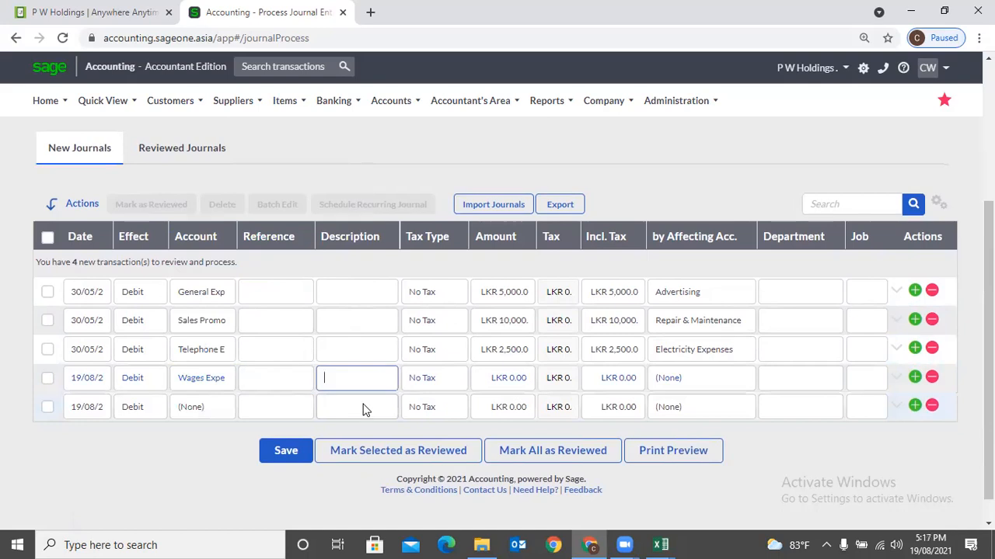
pyautogui.write('Sal')
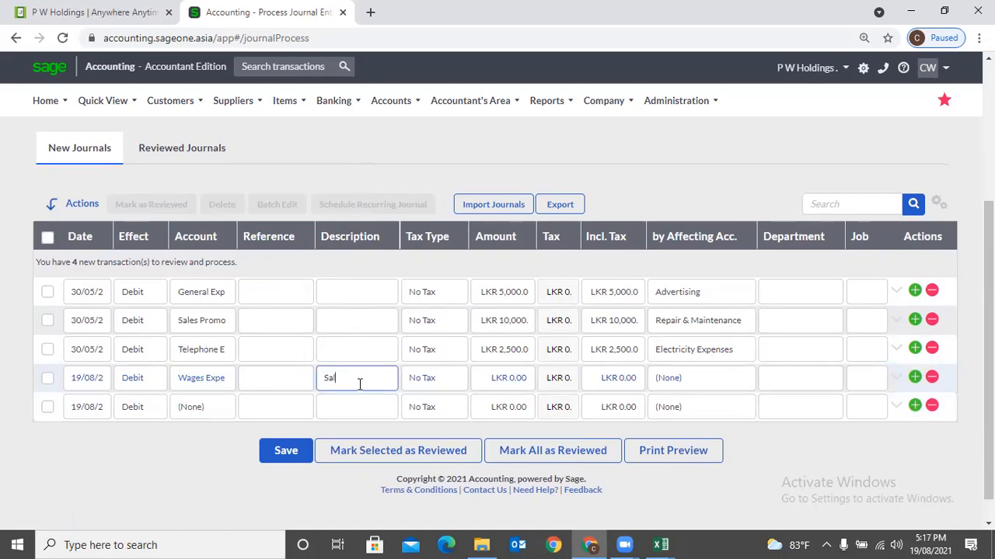
pyautogui.write('ary')
pyautogui.press('Tab')
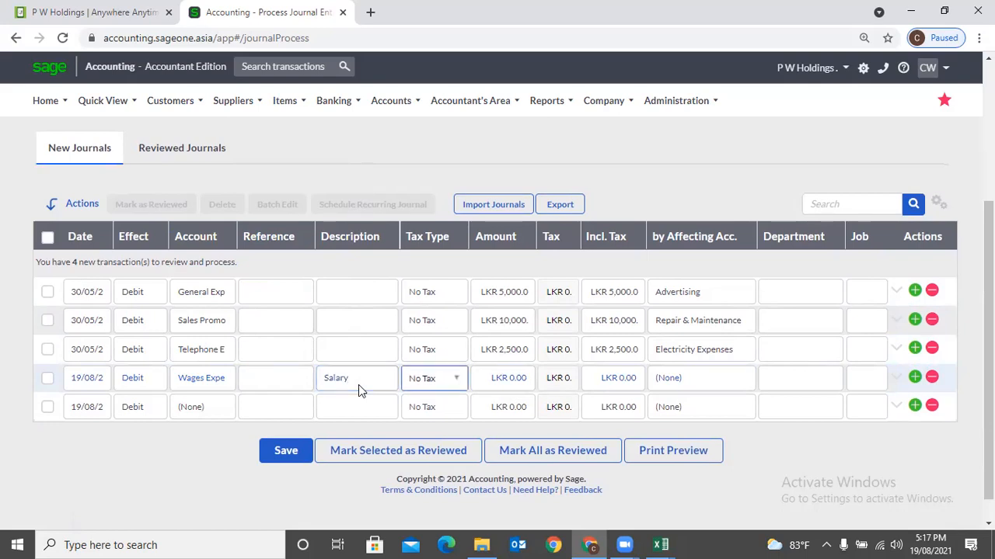
pyautogui.press('Tab')
pyautogui.write('1000000')
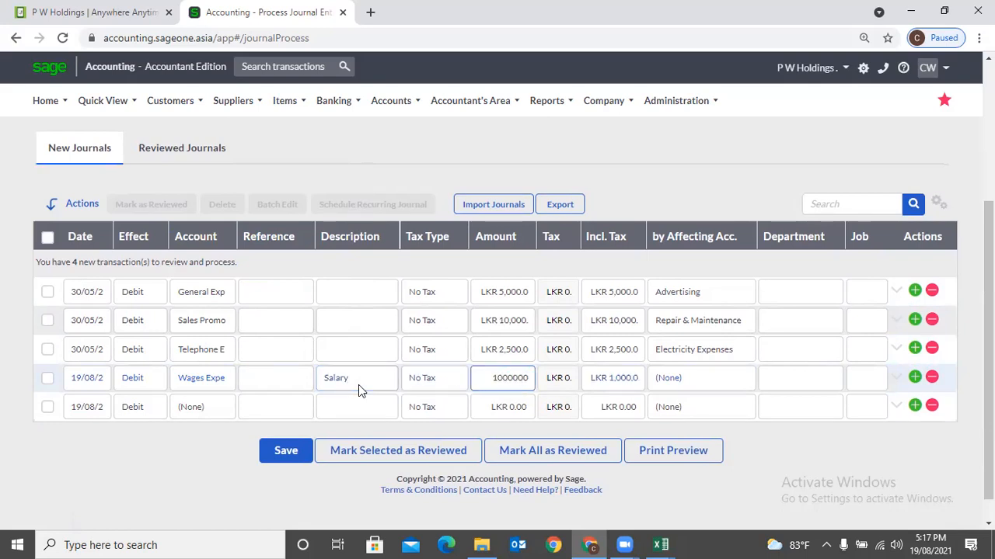
pyautogui.press('Tab')
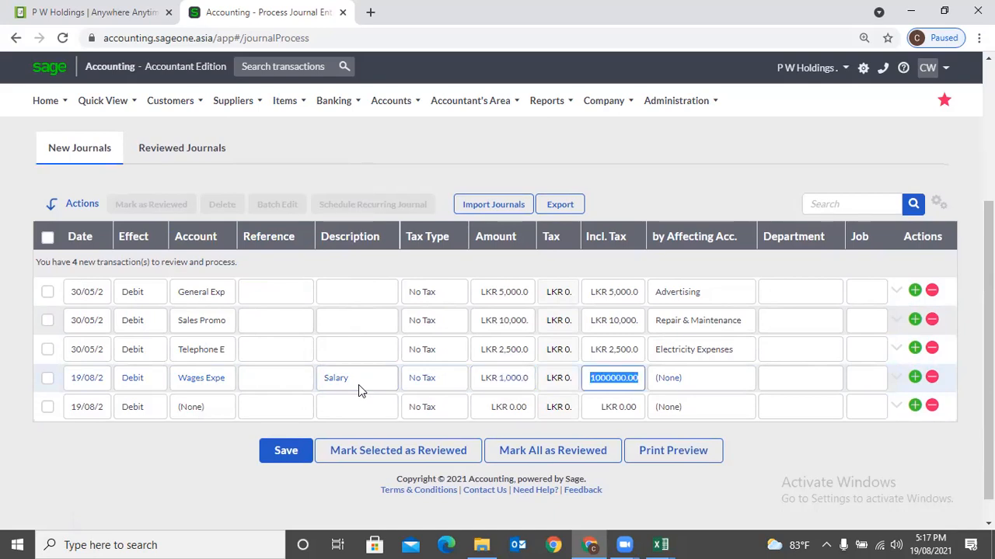
pyautogui.press('Tab')
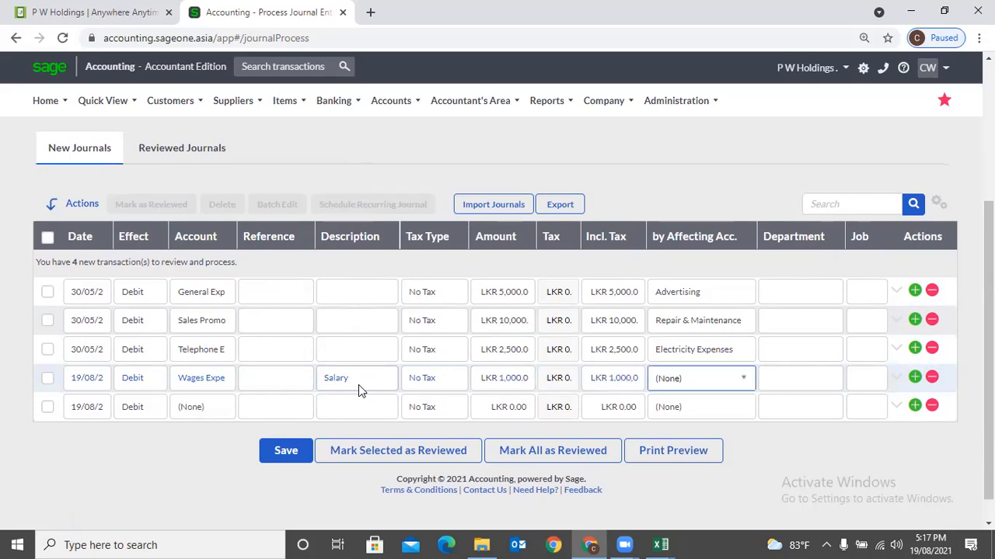
# - Choose Wages Payable as the Salary line's affecting account, keeping department as (None)
pyautogui.click(718, 377)
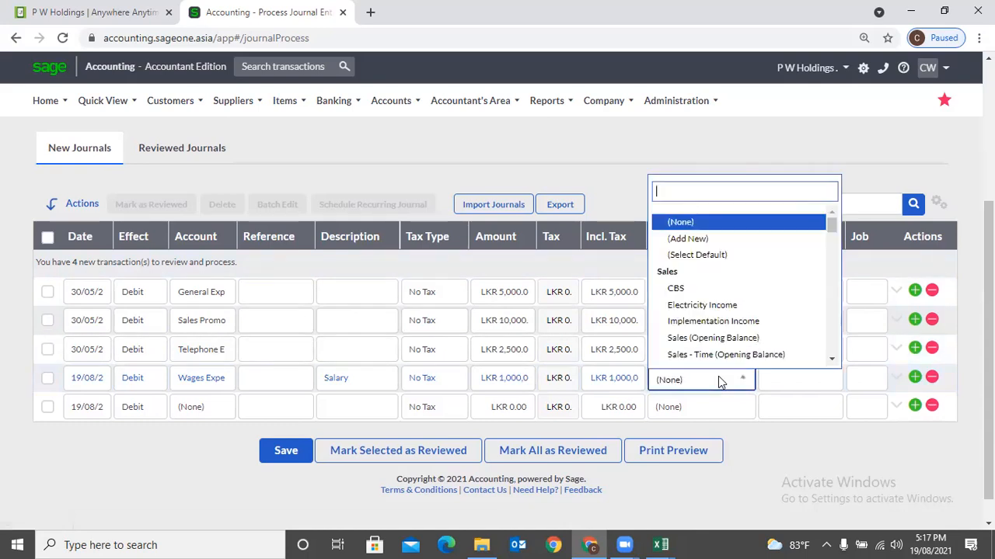
pyautogui.write('w')
pyautogui.click(718, 337)
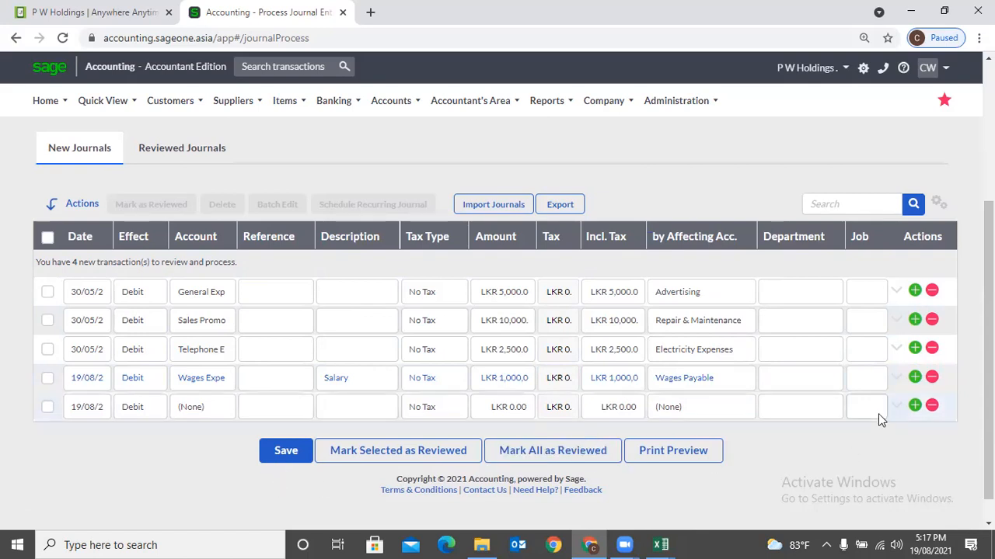
pyautogui.click(832, 381)
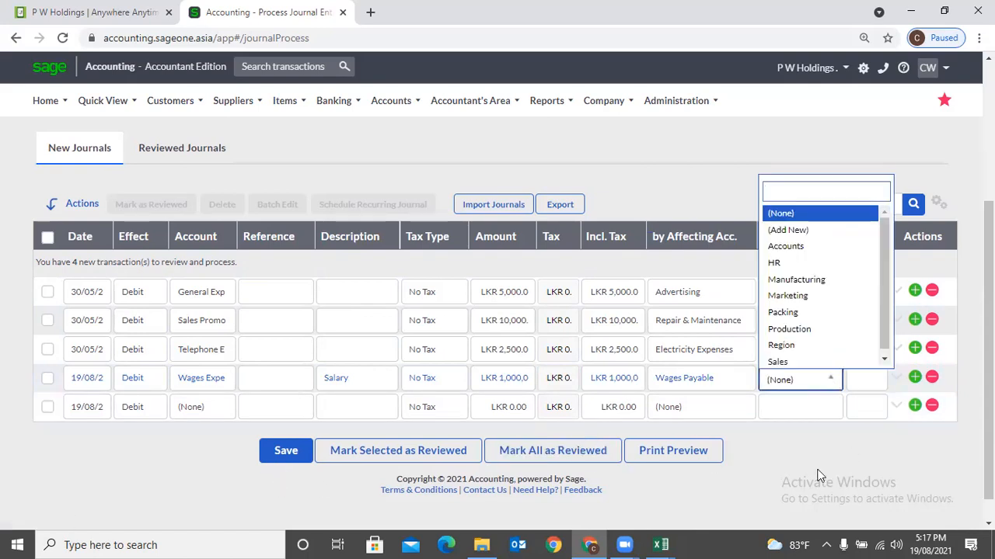
pyautogui.click(805, 446)
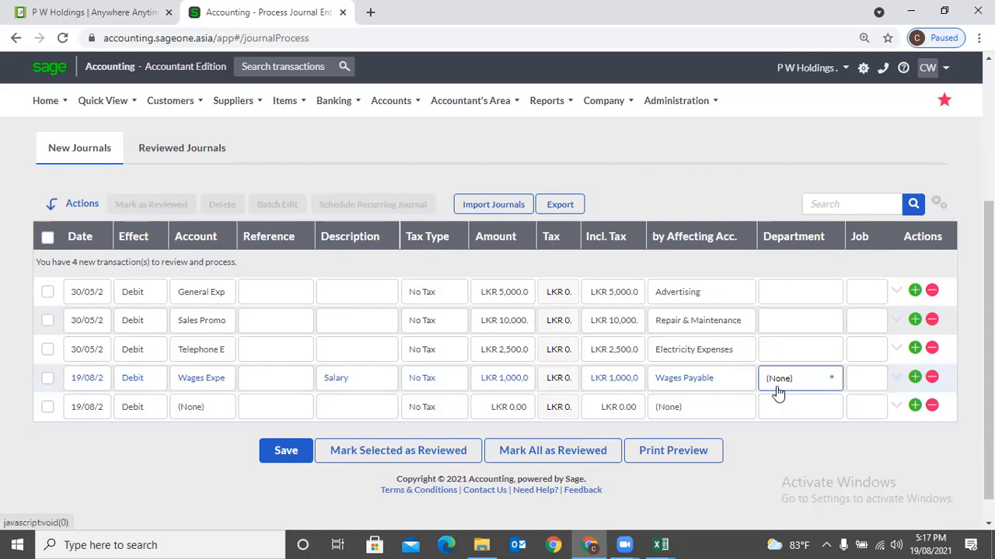
pyautogui.scroll(2, 777, 393)
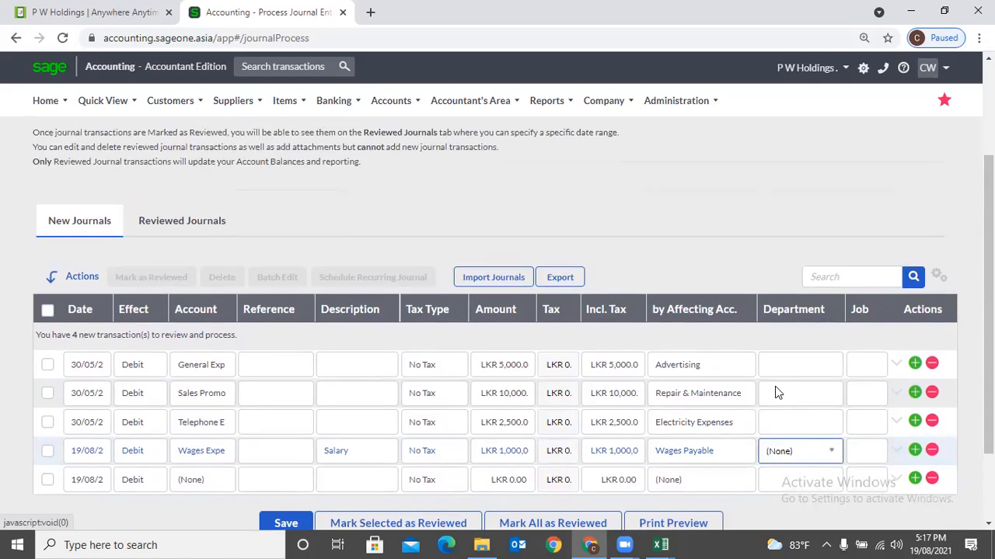
pyautogui.scroll(-1, 777, 392)
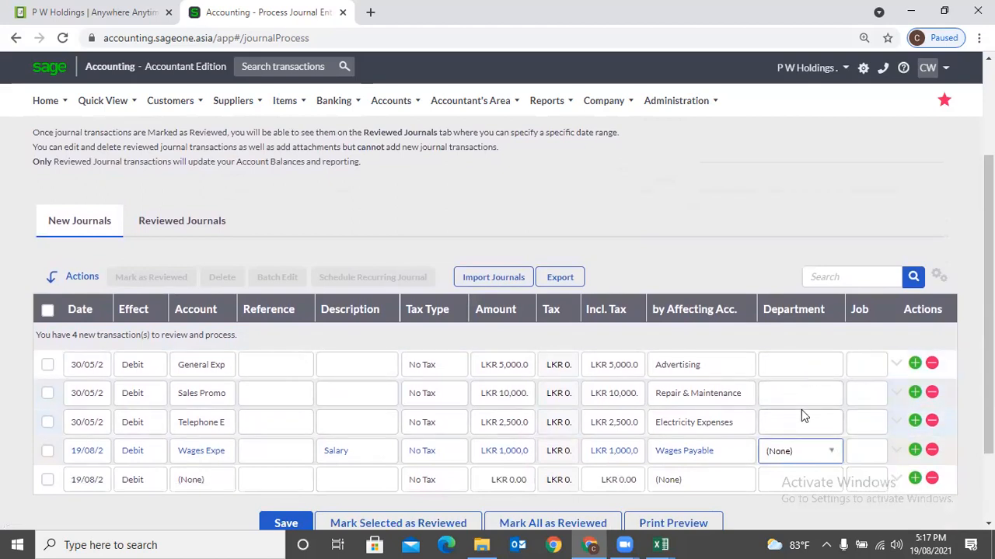
pyautogui.click(719, 198)
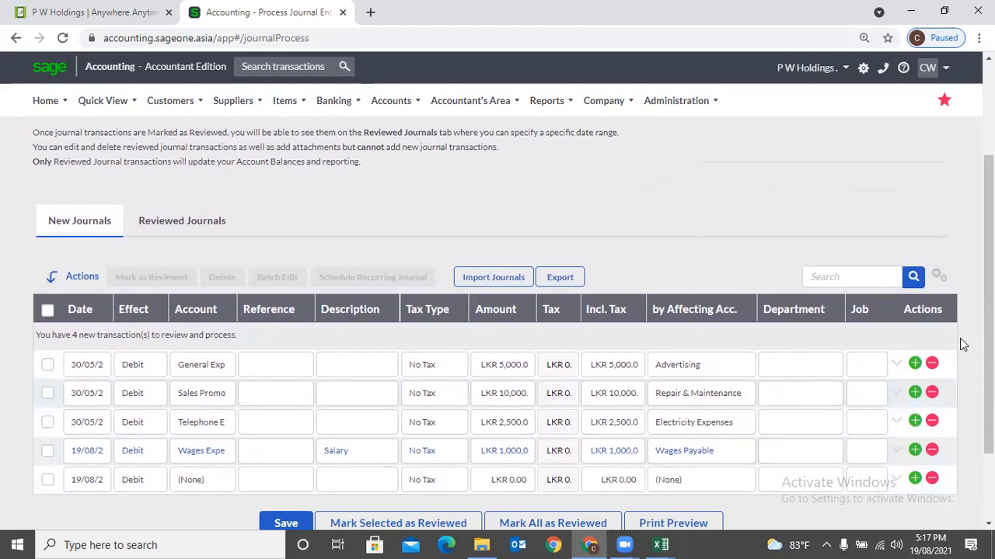
# - Open the grid's Customise Grid column settings twice, closing them unchanged, then scroll to the journal rows
pyautogui.click(940, 281)
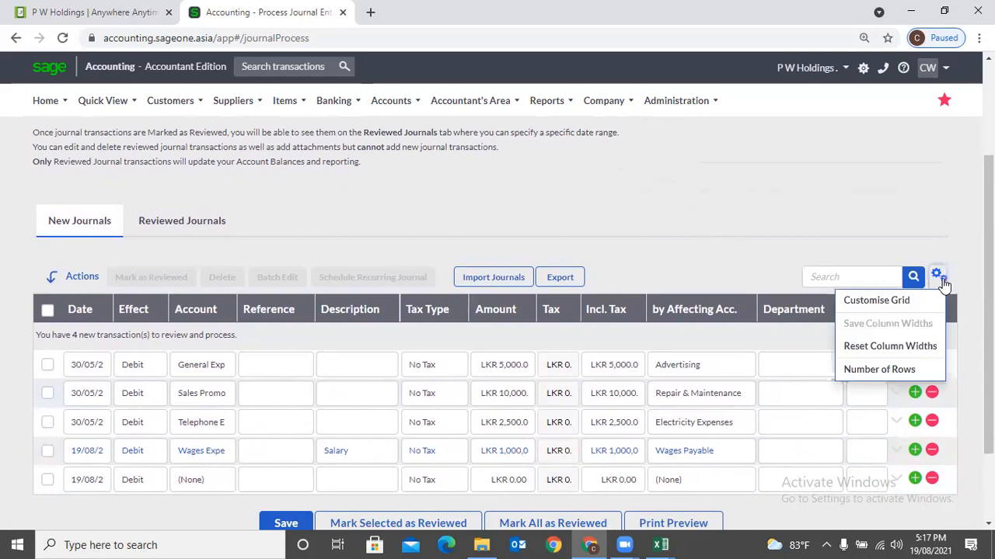
pyautogui.click(931, 293)
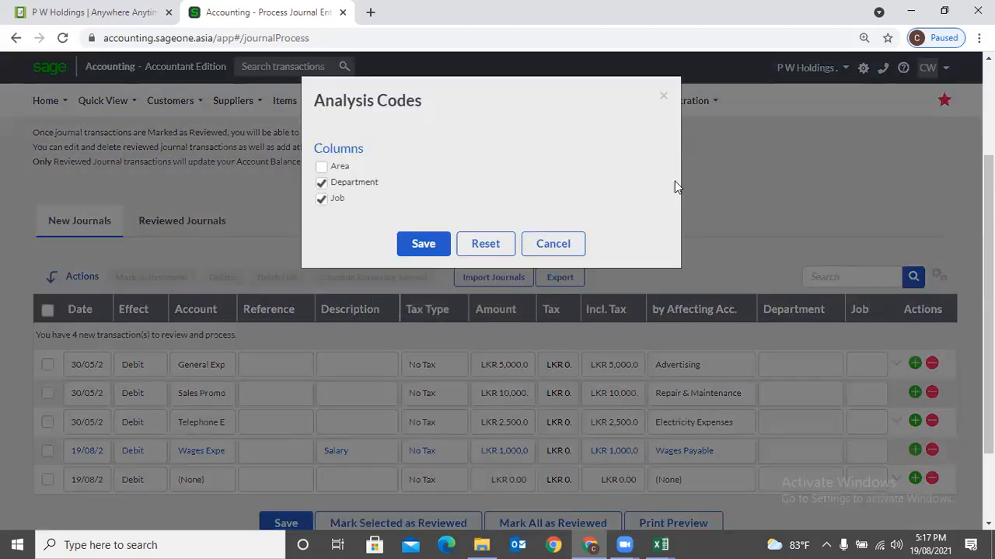
pyautogui.click(664, 97)
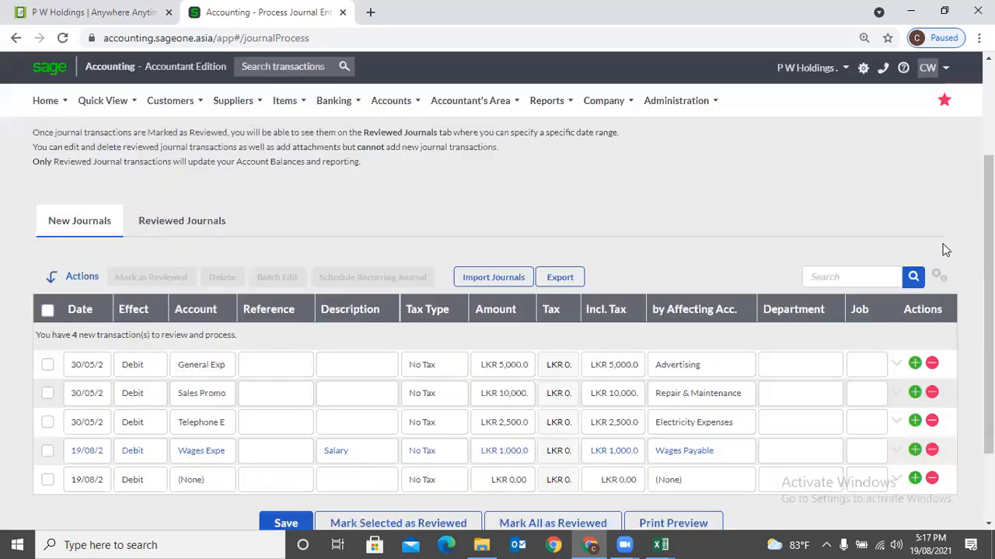
pyautogui.click(939, 278)
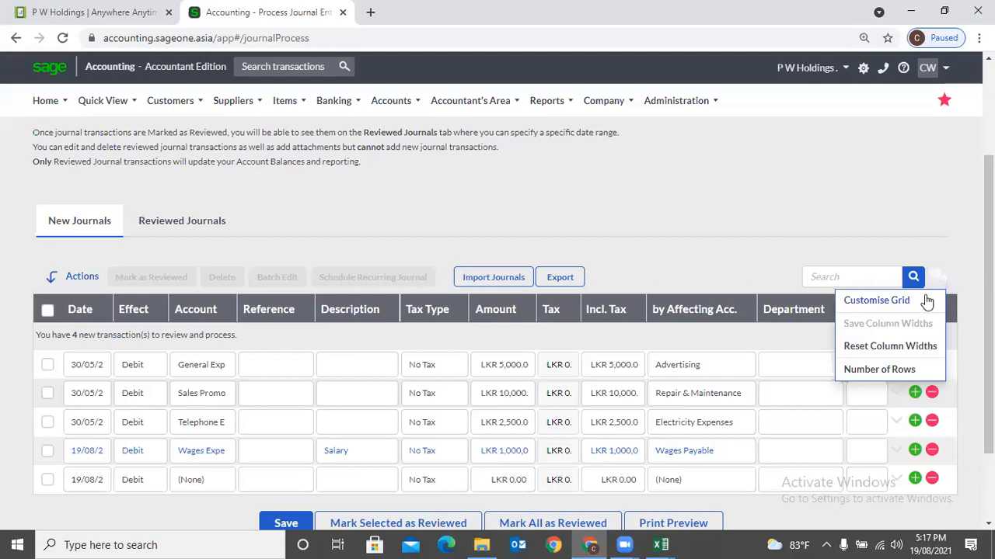
pyautogui.click(925, 297)
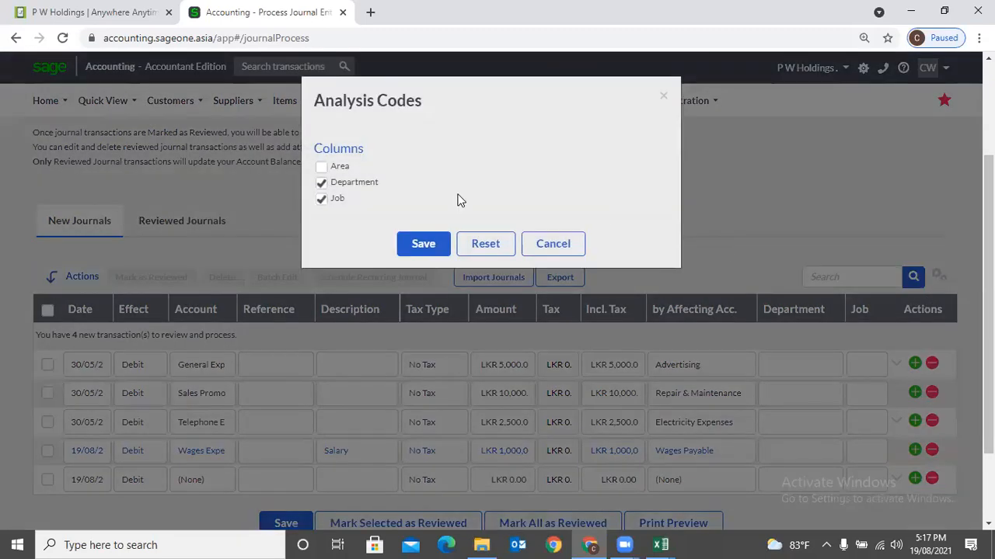
pyautogui.click(660, 97)
pyautogui.scroll(-1, 483, 220)
pyautogui.scroll(-1, 483, 220)
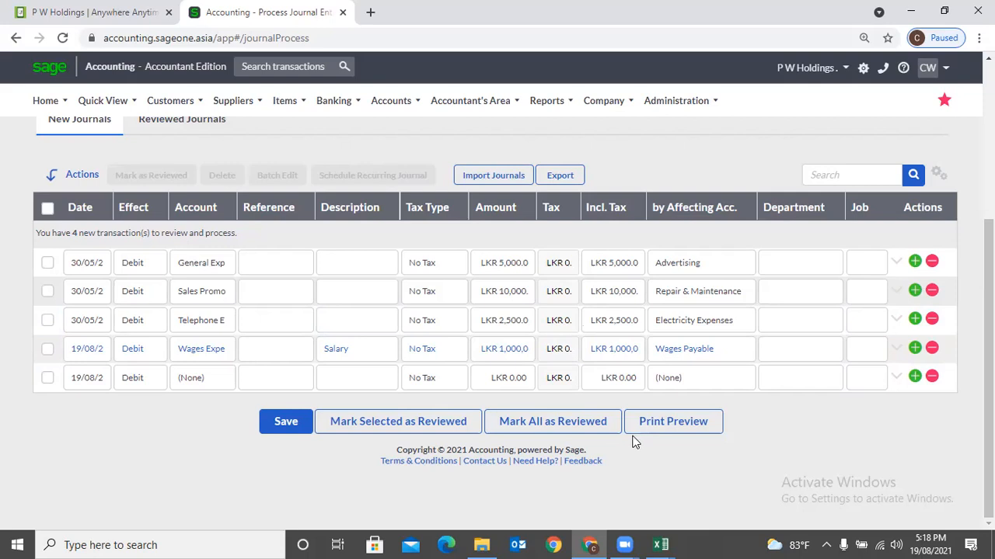
# - Save the four new journals, including the LKR 1,000,000 Salary entry
pyautogui.click(308, 424)
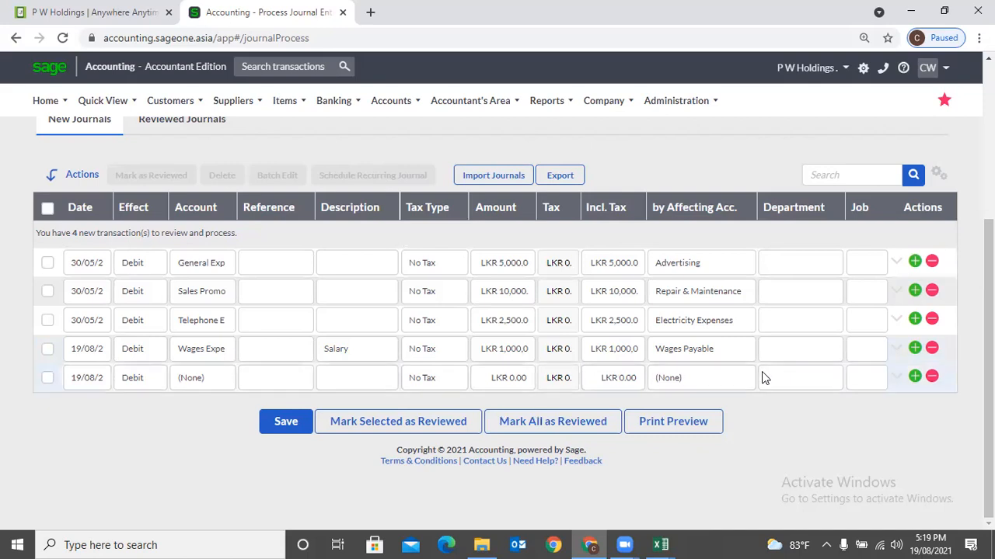
# - Mark the telephone expense journal as reviewed
pyautogui.click(48, 322)
pyautogui.click(48, 347)
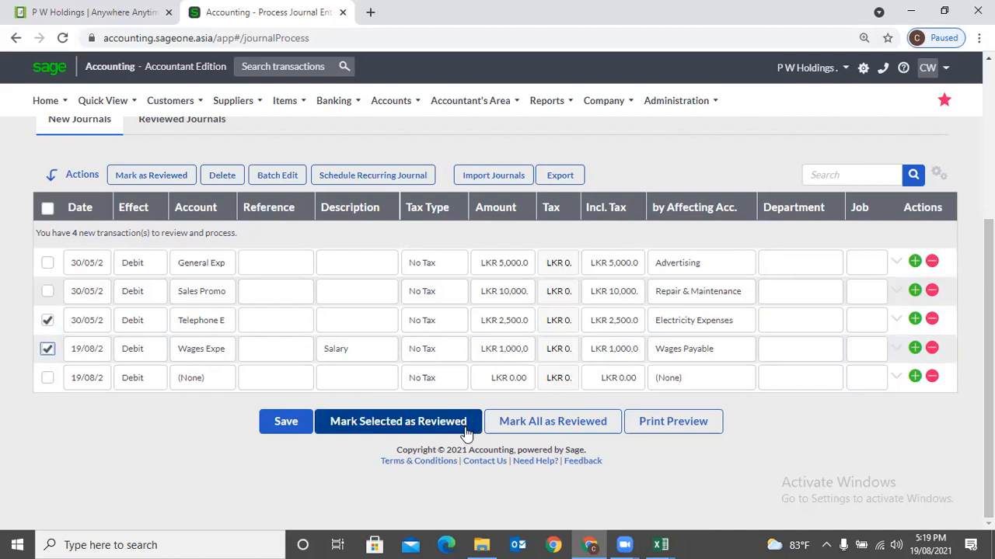
pyautogui.click(47, 349)
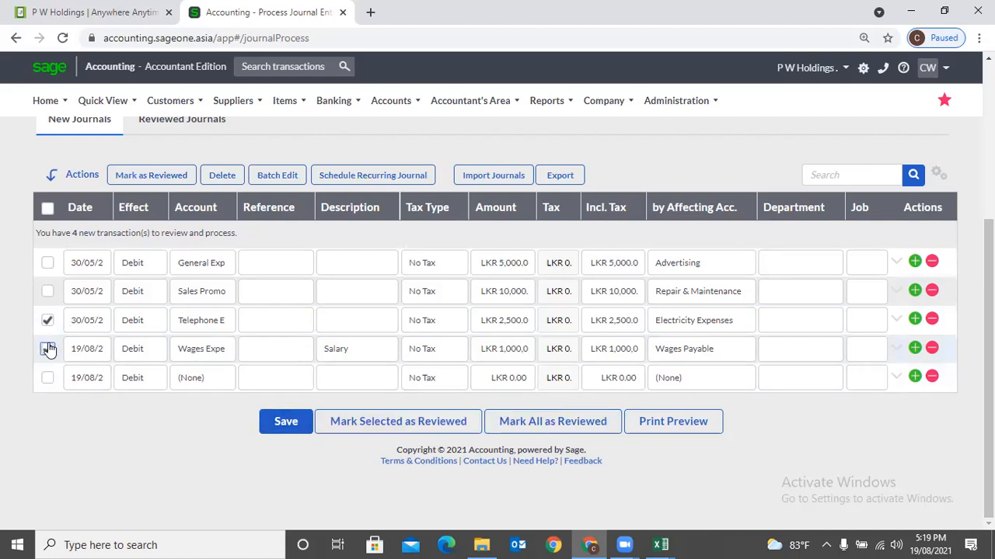
pyautogui.click(454, 421)
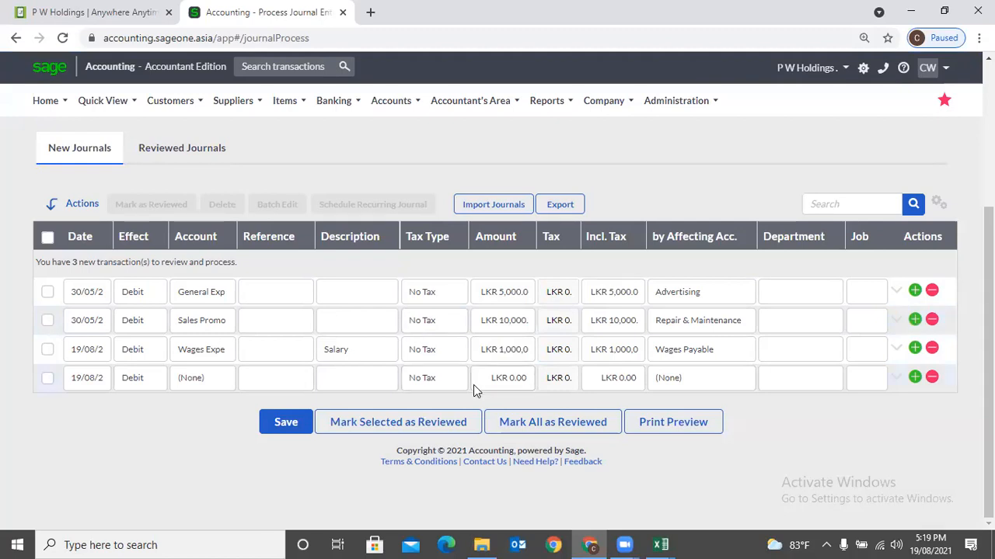
# - Mark the LKR 5,000 Advertising journal as reviewed
pyautogui.click(47, 321)
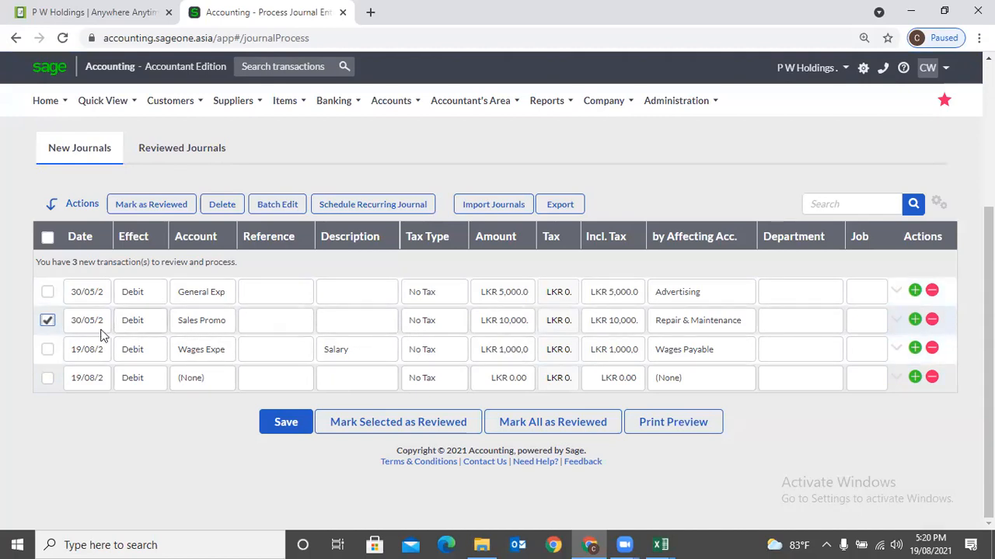
pyautogui.click(50, 320)
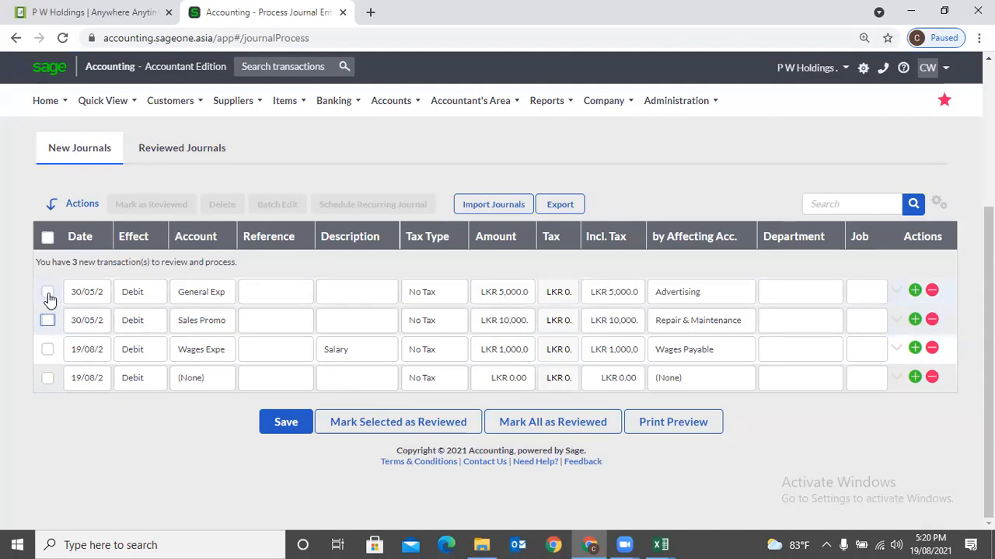
pyautogui.click(48, 293)
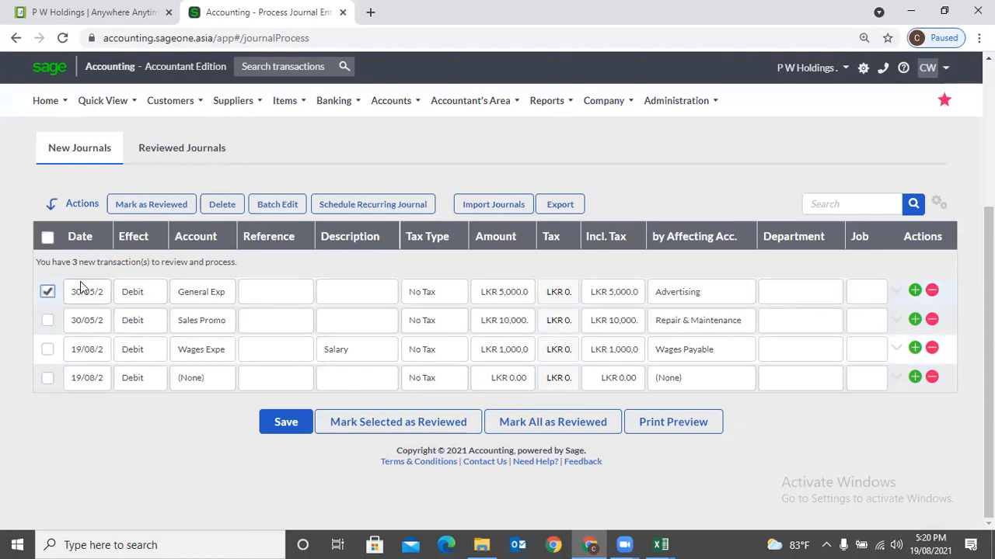
pyautogui.click(445, 424)
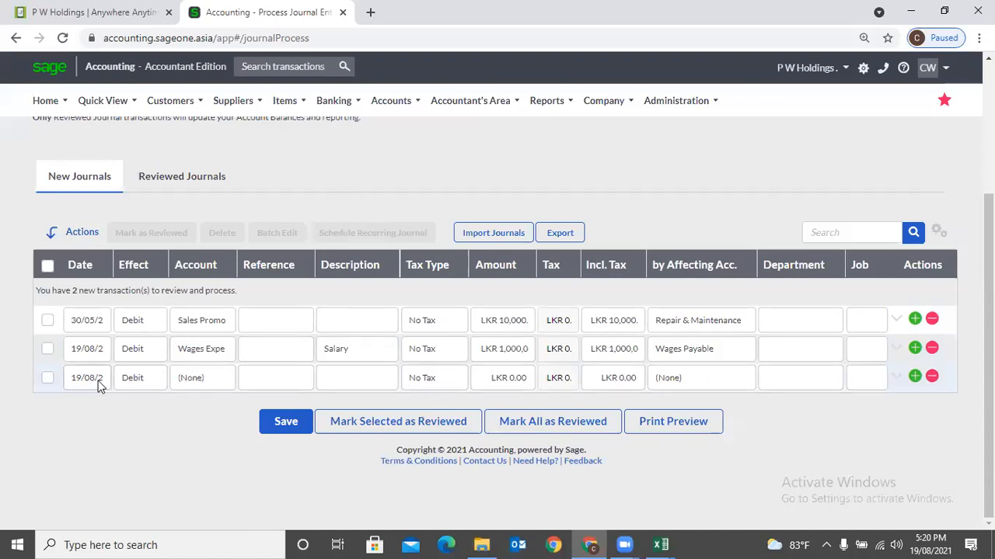
# - Add an Advertising line described 'Adv Exp' with amount 5000
pyautogui.click(223, 381)
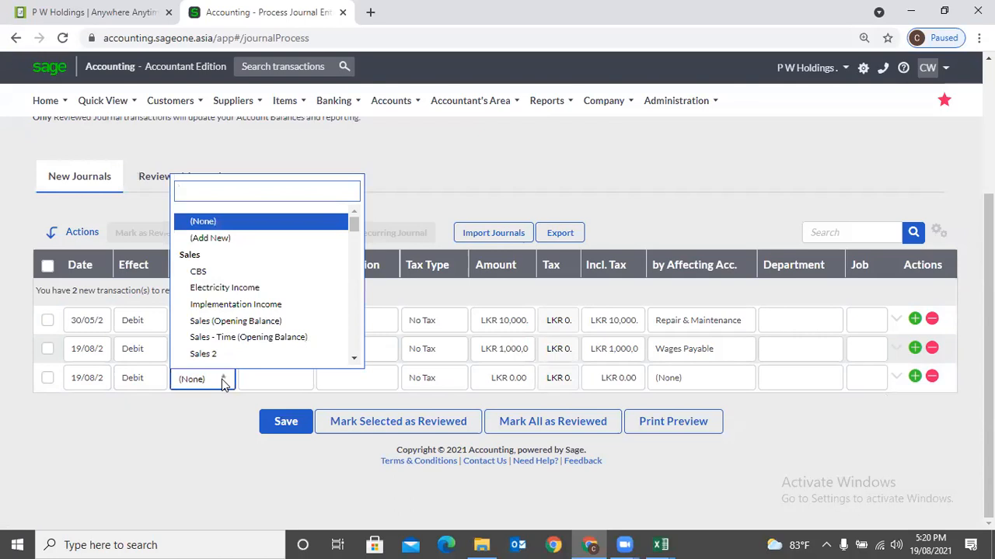
pyautogui.scroll(-8, 234, 310)
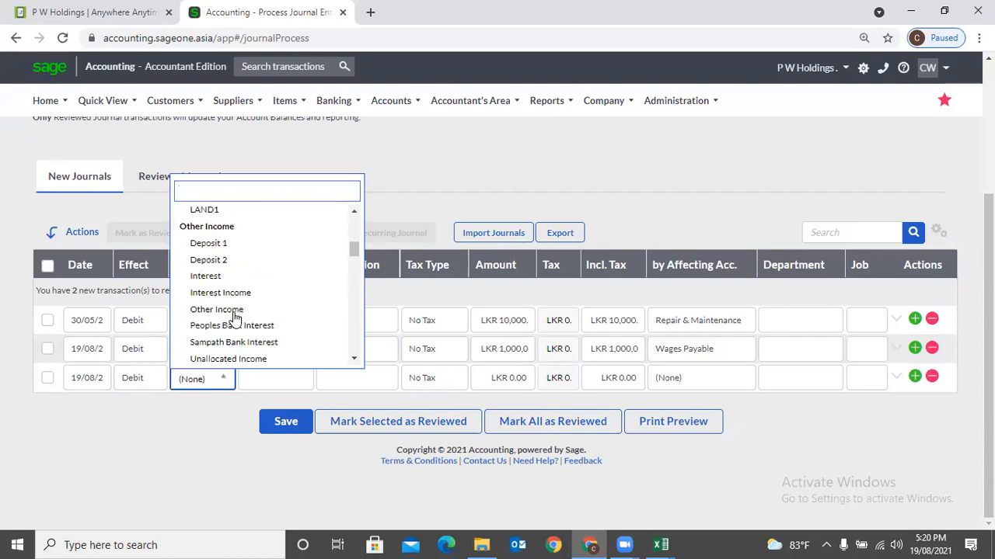
pyautogui.scroll(1, 225, 280)
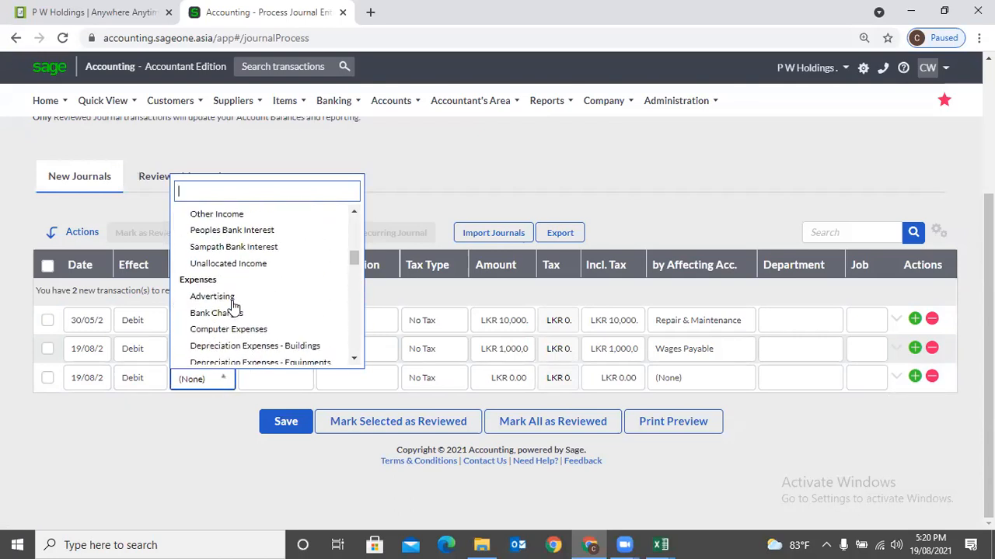
pyautogui.click(211, 233)
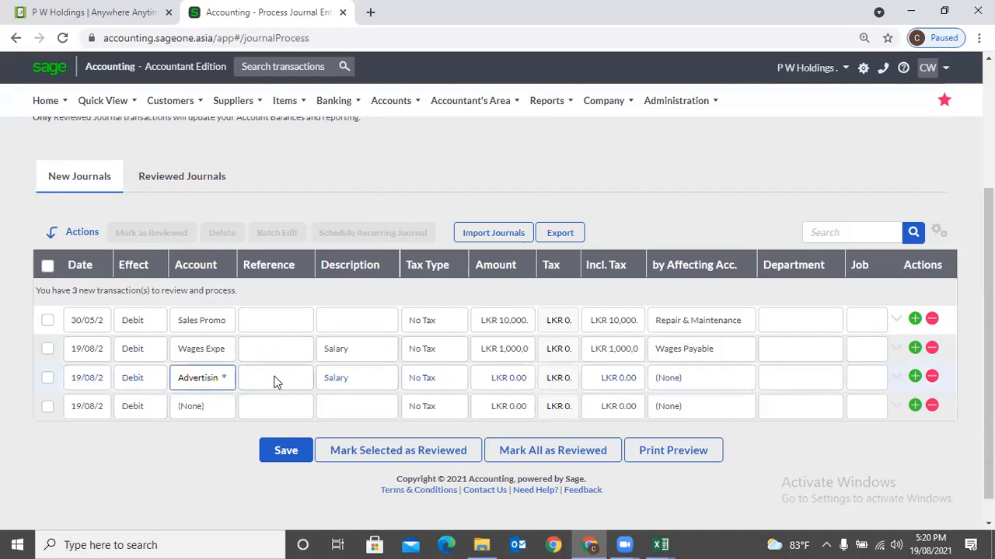
pyautogui.click(380, 377)
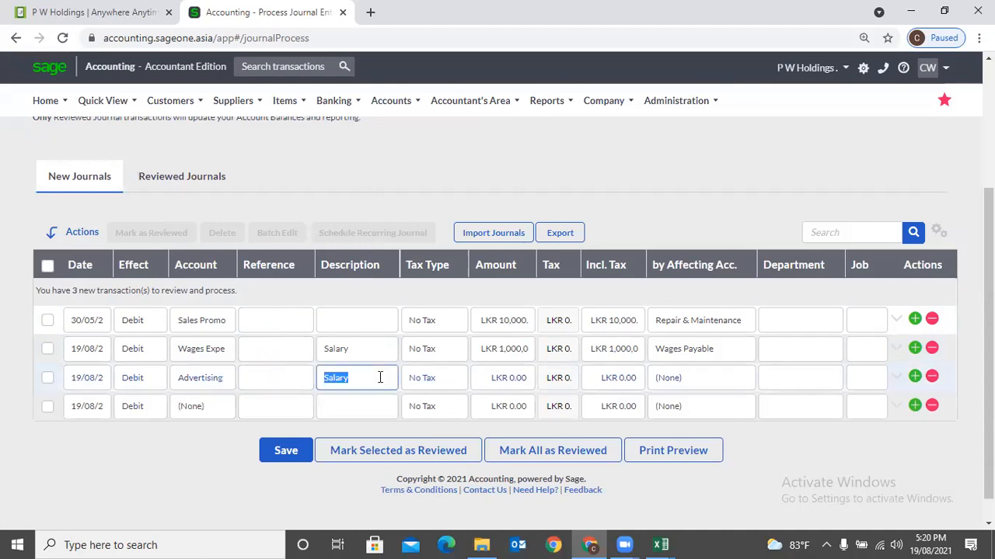
pyautogui.write('Adv Exp')
pyautogui.press('Tab')
pyautogui.press('Tab')
pyautogui.write('5000')
pyautogui.press('Tab')
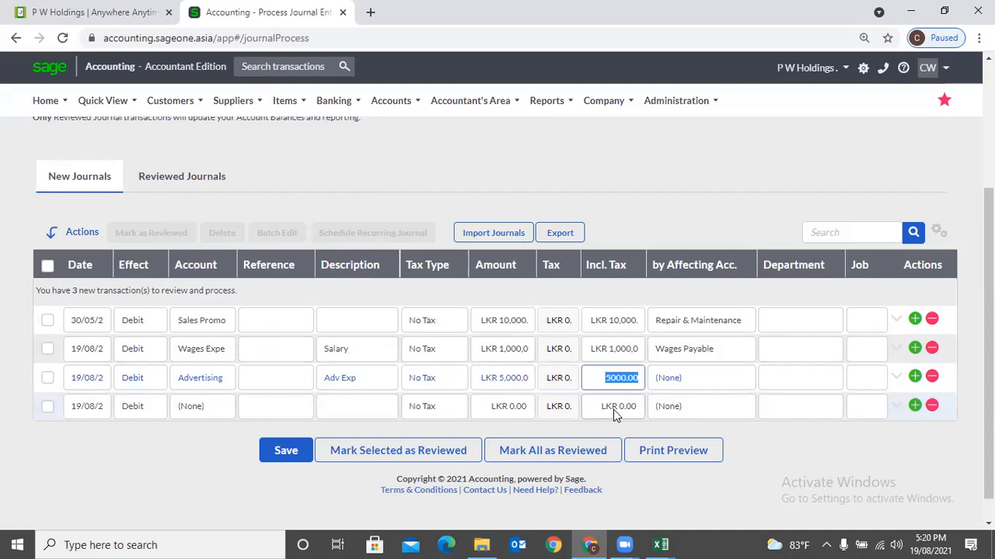
# - Set the new Advertising line's affecting account to Computer Expenses
pyautogui.click(695, 383)
pyautogui.click(696, 387)
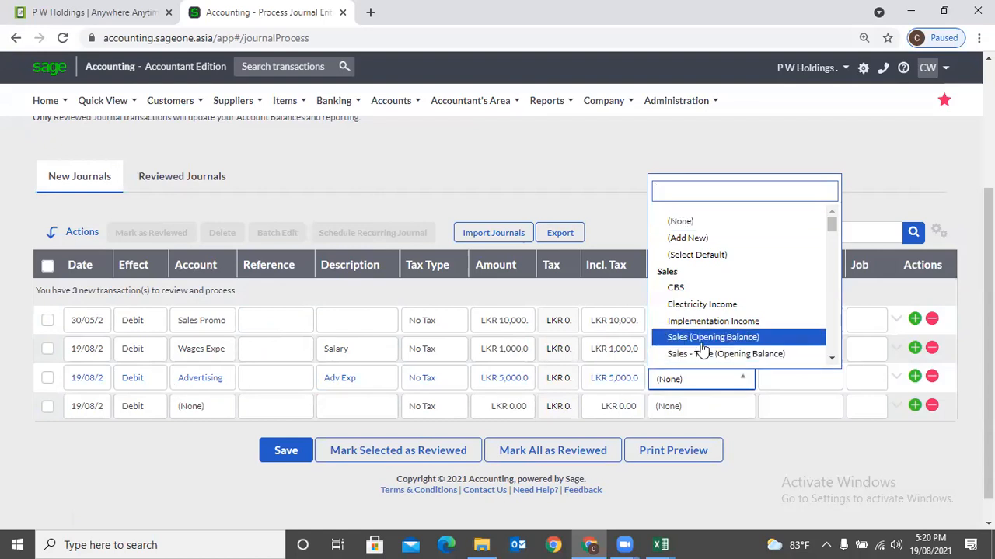
pyautogui.scroll(-2, 700, 350)
pyautogui.scroll(-4, 702, 341)
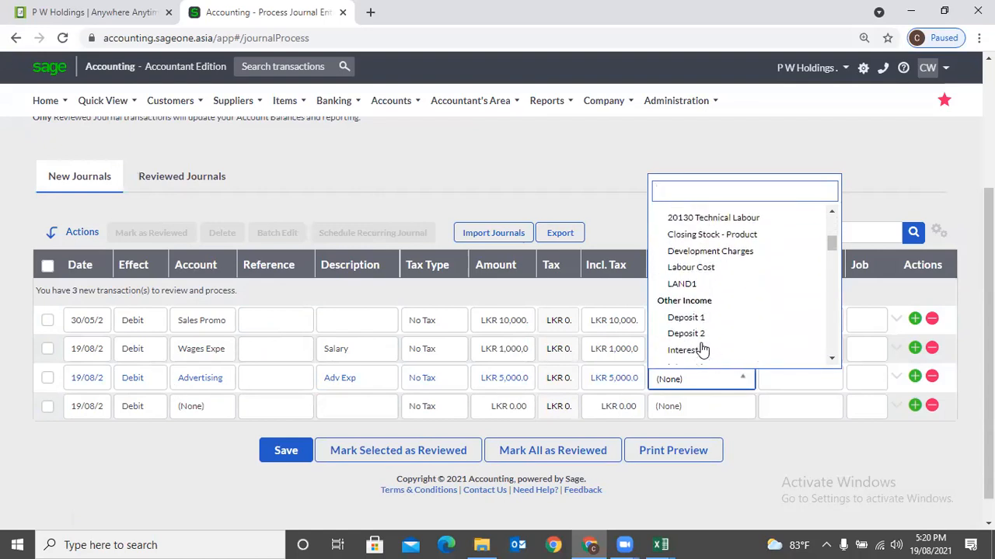
pyautogui.scroll(-3, 702, 314)
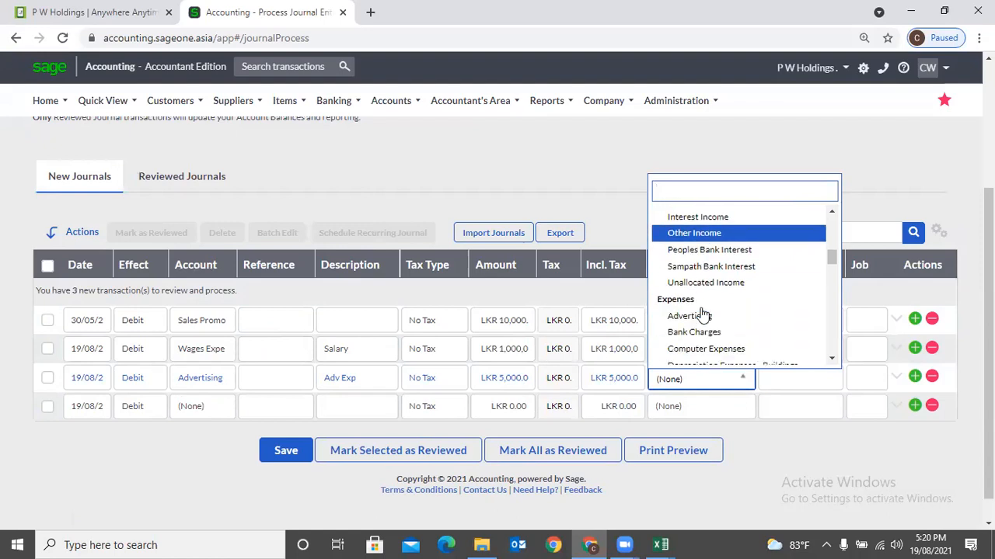
pyautogui.click(702, 281)
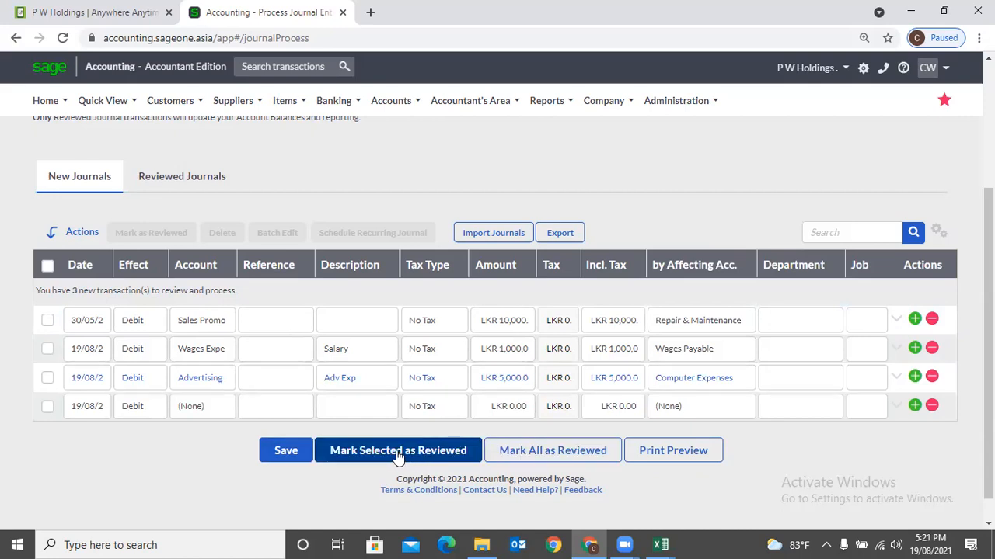
# - Mark the new Advertising journal as reviewed and tick the Repair & Maintenance journal
pyautogui.click(47, 377)
pyautogui.click(355, 450)
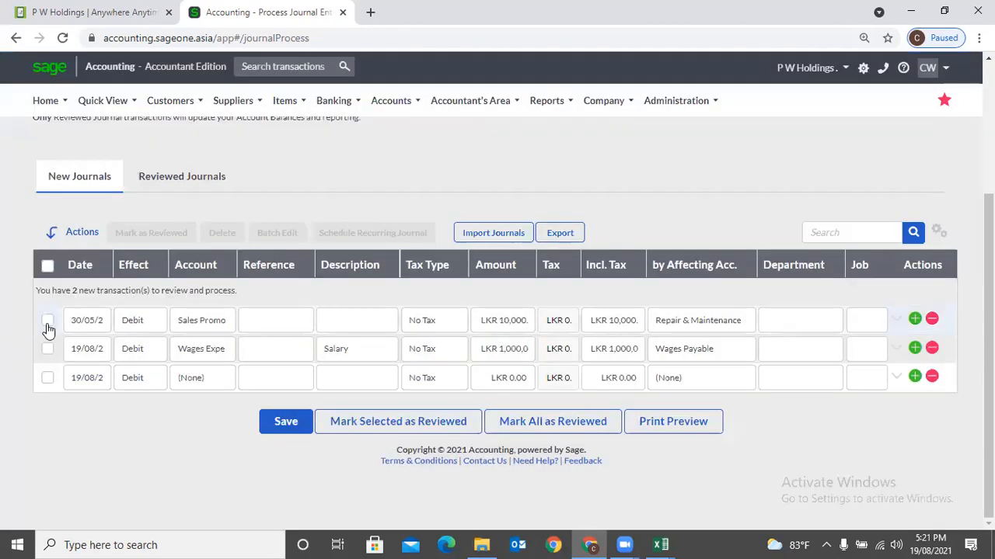
pyautogui.click(47, 319)
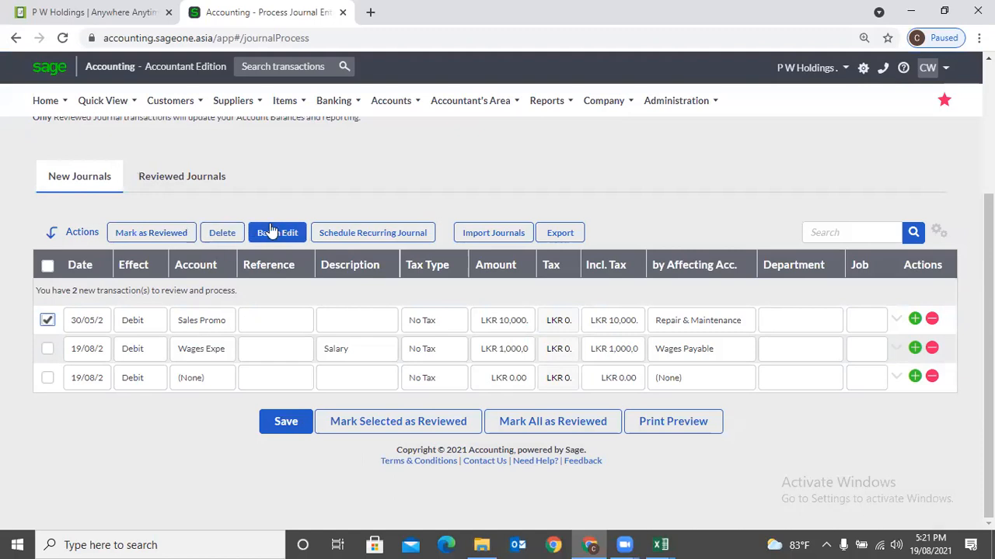
# - Batch-edit both pending journals, setting the account to Documentation Expenses
pyautogui.click(47, 349)
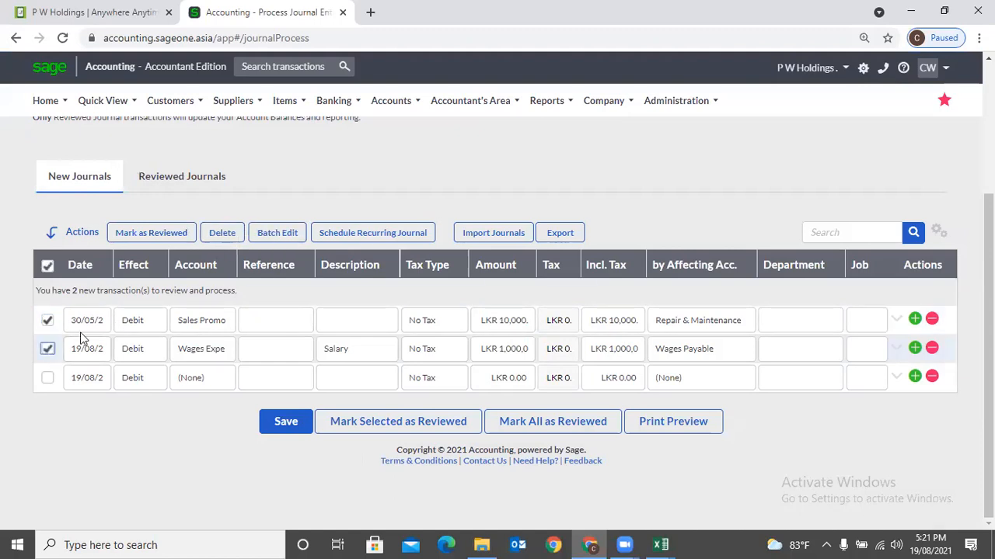
pyautogui.click(276, 237)
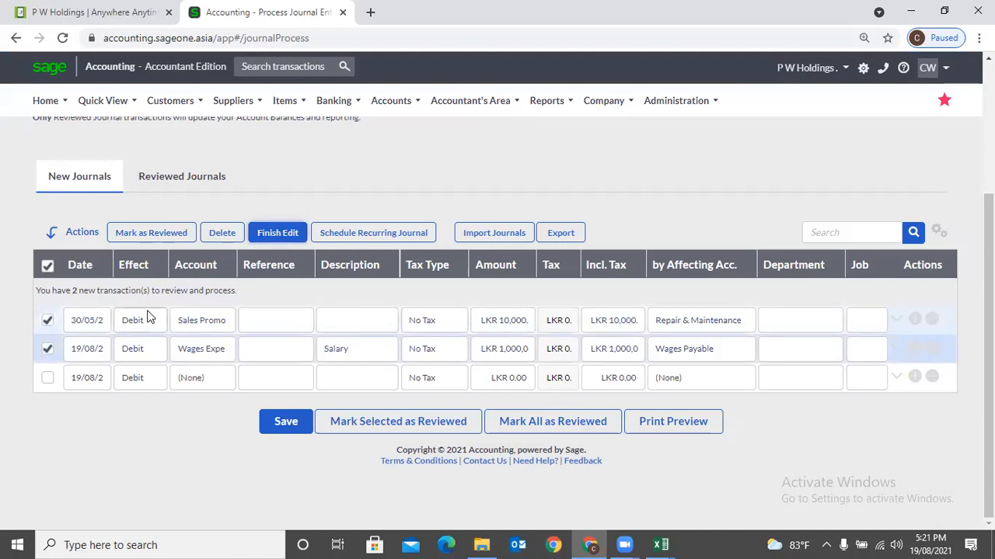
pyautogui.click(216, 326)
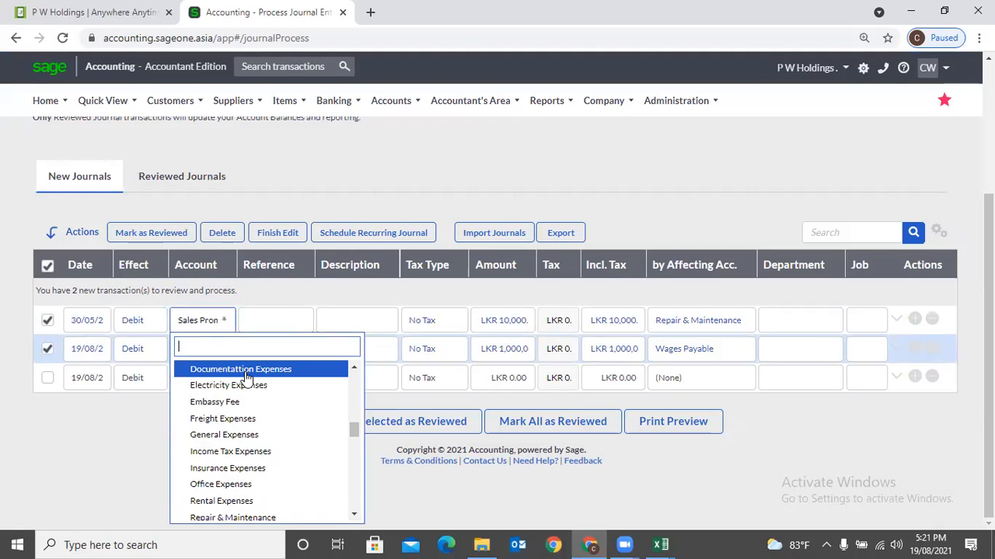
pyautogui.click(246, 371)
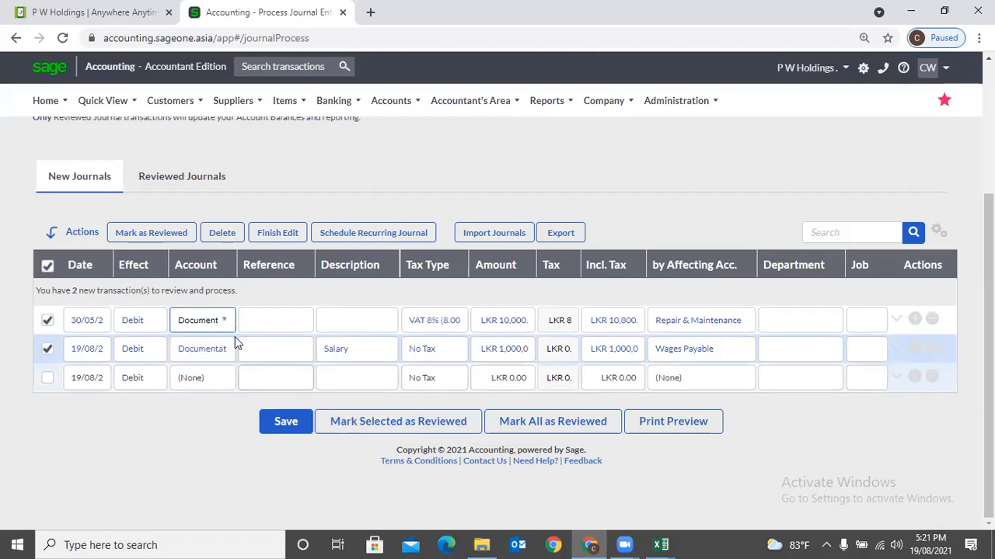
# - Re-enter amount 10000 and choose S [AJS] tax, then open Import Journals
pyautogui.click(502, 320)
pyautogui.write('10000')
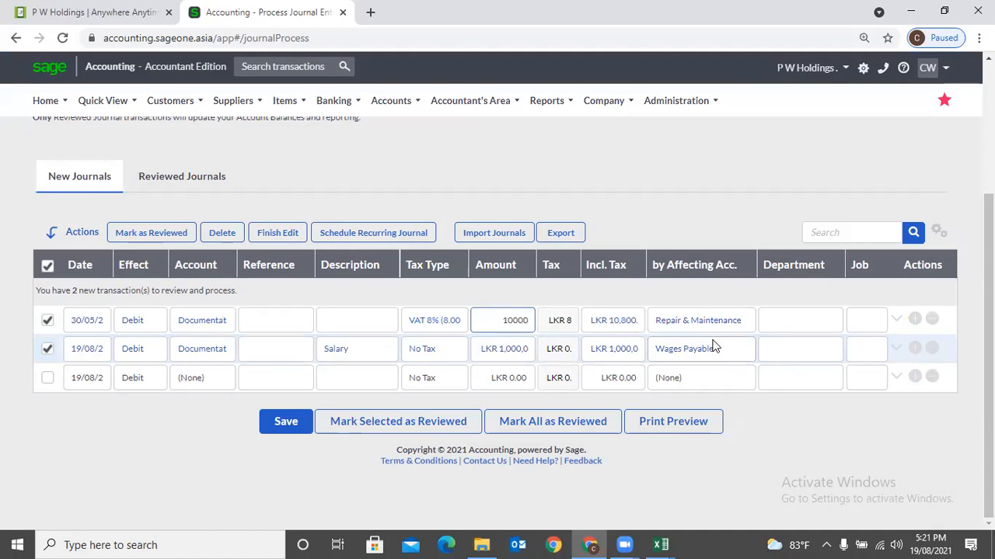
pyautogui.press('Tab')
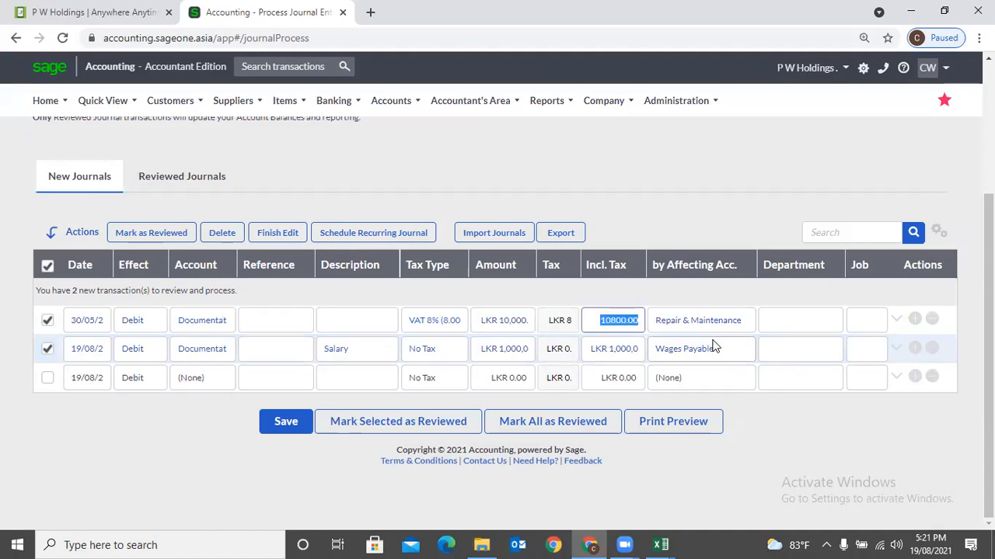
pyautogui.click(439, 332)
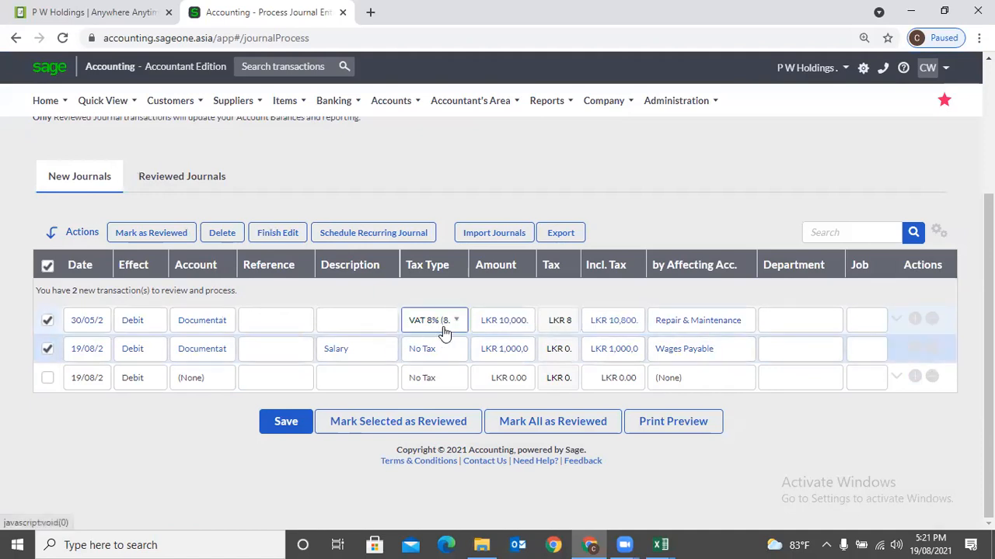
pyautogui.click(461, 385)
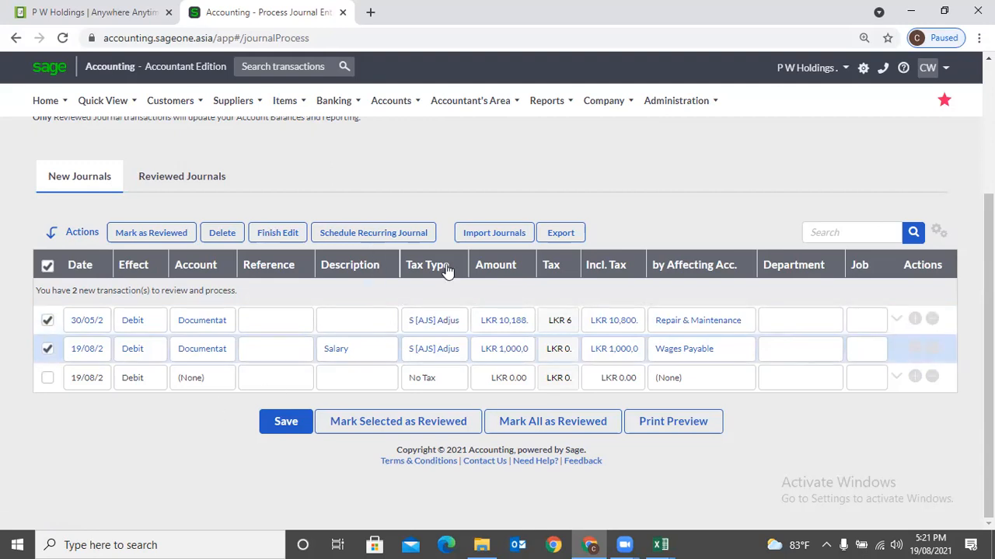
pyautogui.click(498, 233)
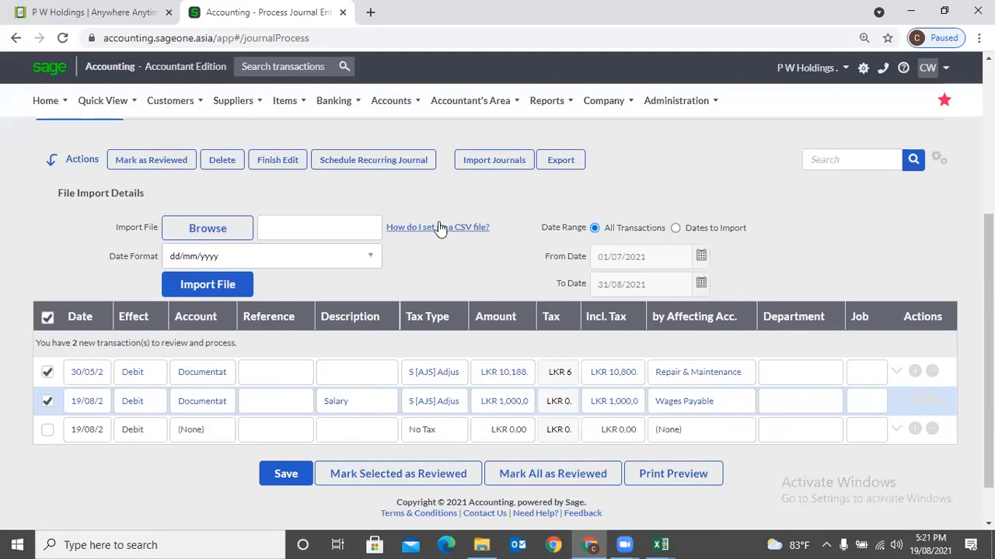
# - View and close the CSV file setup help, then untick both draft journals
pyautogui.click(438, 227)
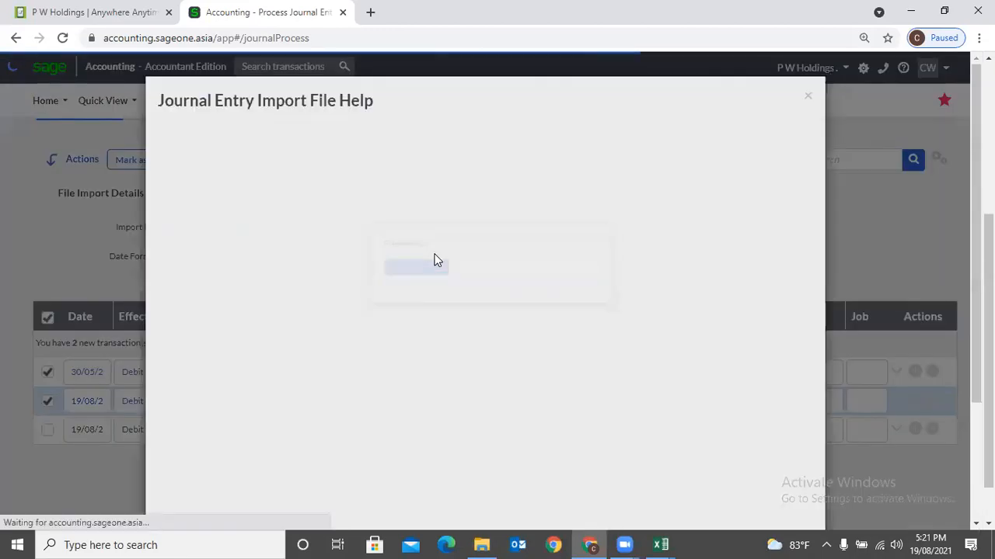
pyautogui.click(808, 95)
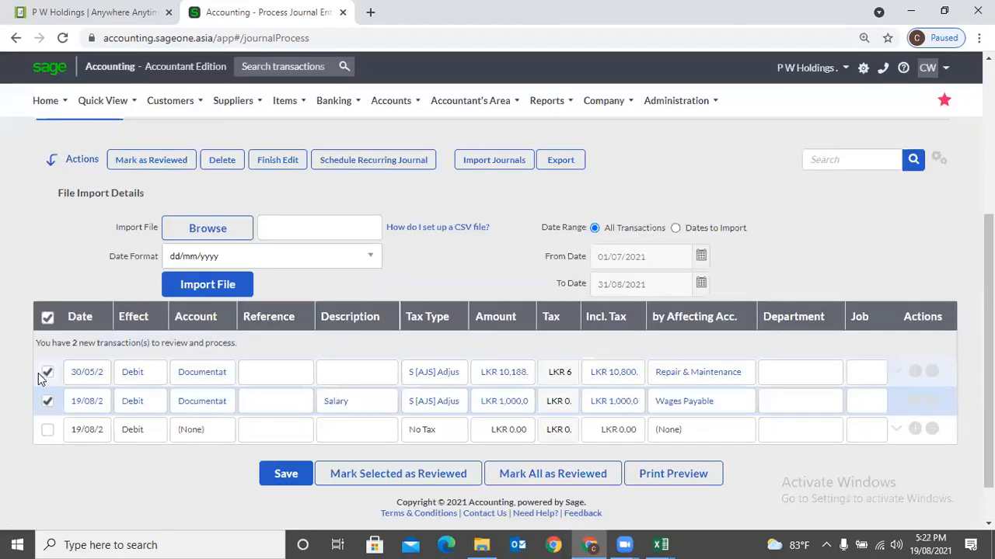
pyautogui.click(48, 373)
pyautogui.click(47, 401)
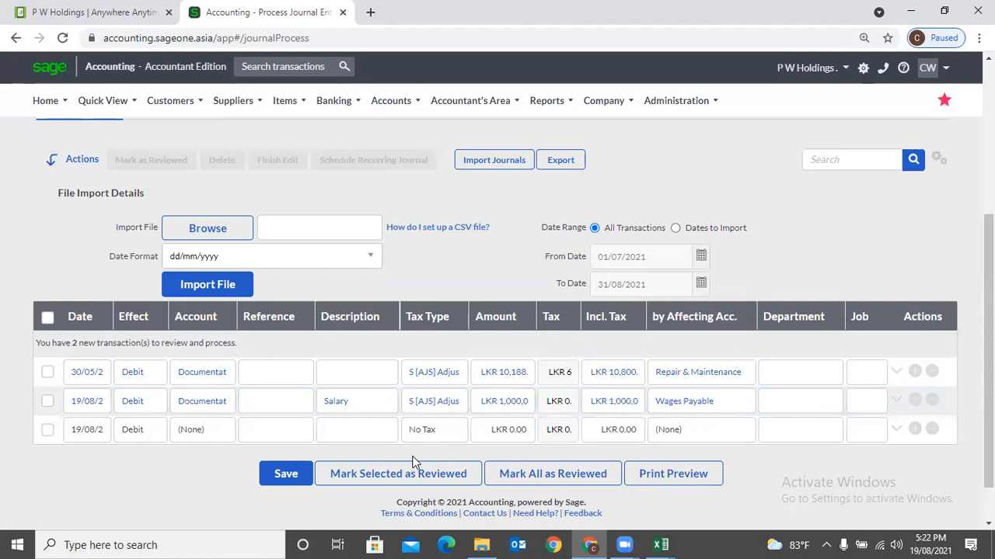
# - Reload the page and confirm, discarding unsaved edits so both journals revert to No Tax
pyautogui.scroll(1, 413, 462)
pyautogui.scroll(2, 409, 435)
pyautogui.click(354, 103)
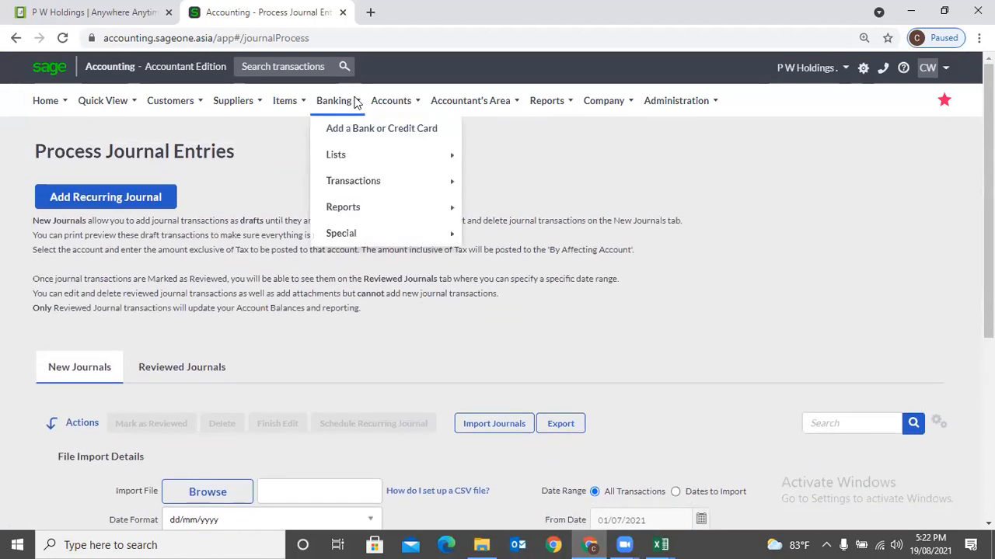
pyautogui.click(63, 38)
pyautogui.click(566, 121)
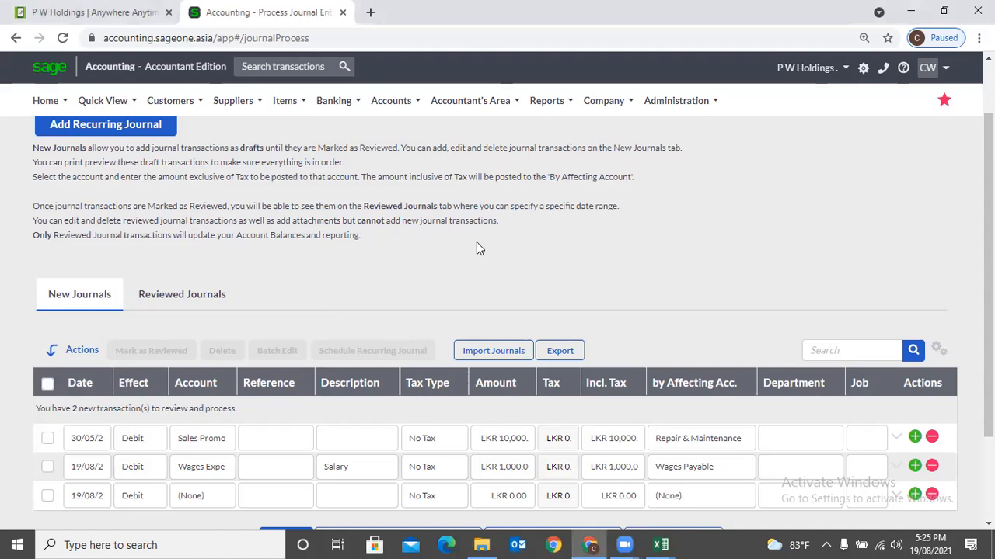
# - Export the Sales Promo and Wages Expense drafts to NewJournalEntries.csv and open it in Excel
pyautogui.scroll(-1, 492, 248)
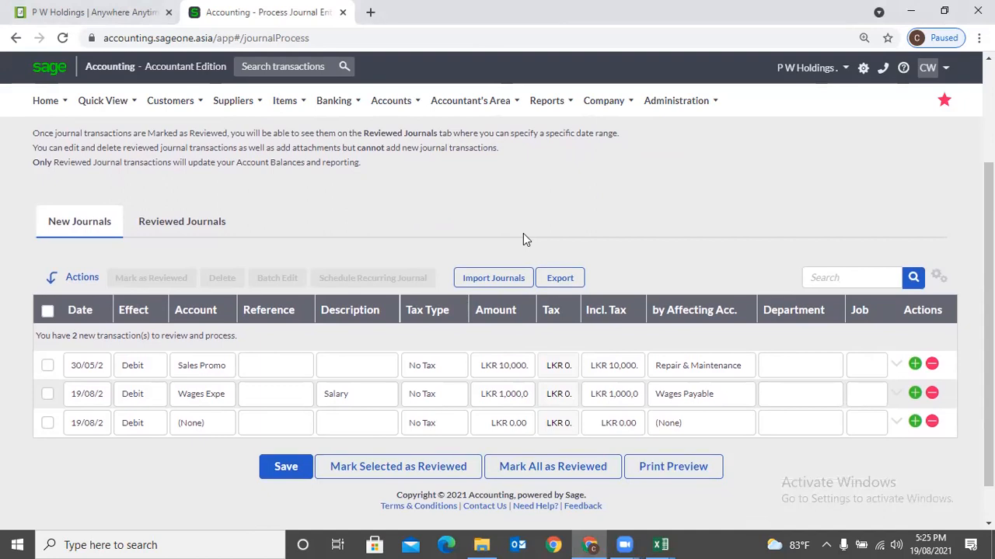
pyautogui.click(561, 278)
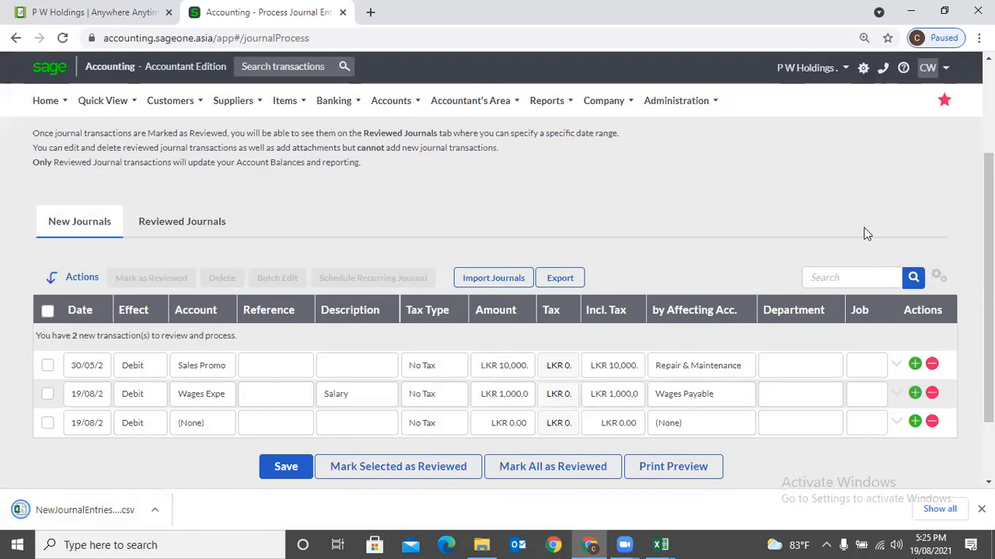
pyautogui.click(63, 511)
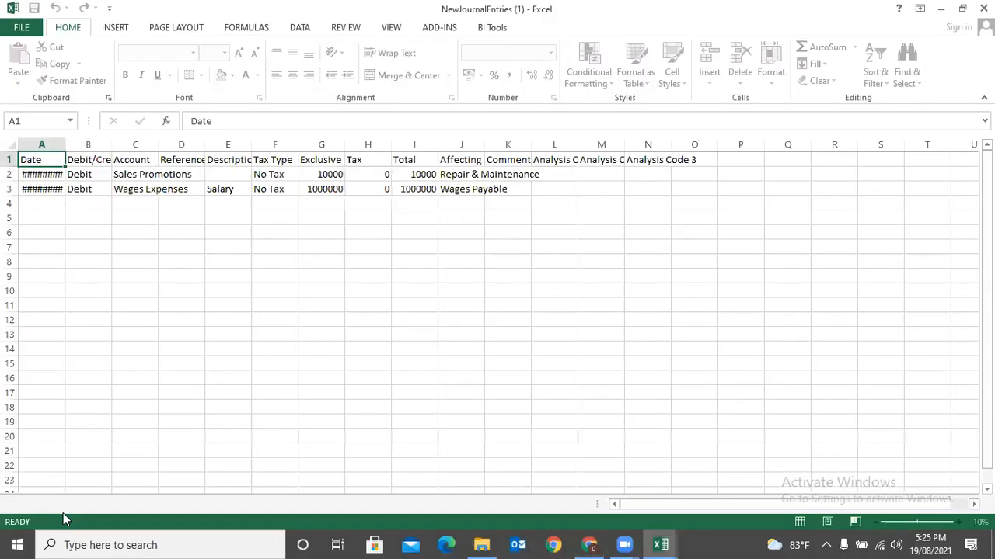
# - Auto-fit all columns and copy journal rows 2–3 into rows 4–7, making six entries
pyautogui.click(9, 148)
pyautogui.doubleClick(66, 144)
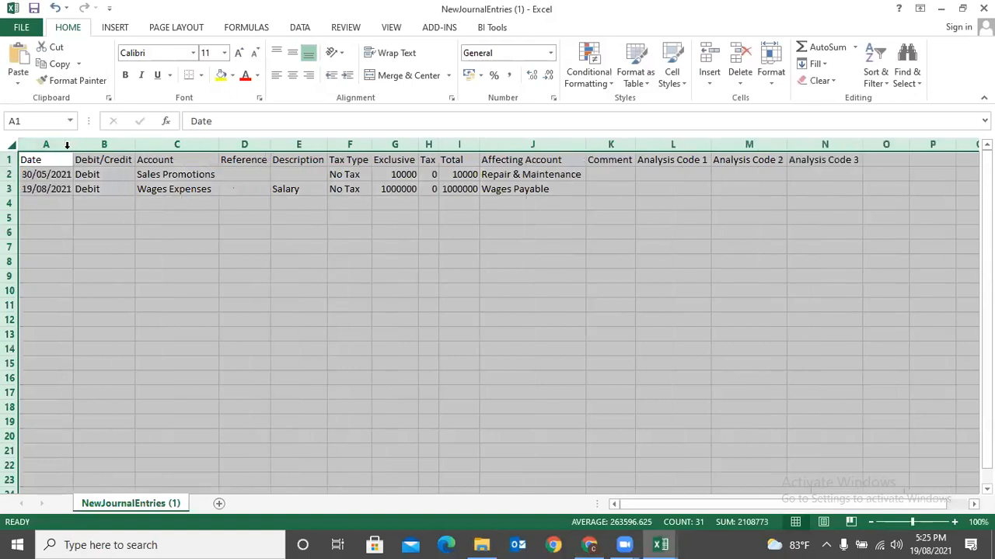
pyautogui.click(156, 218)
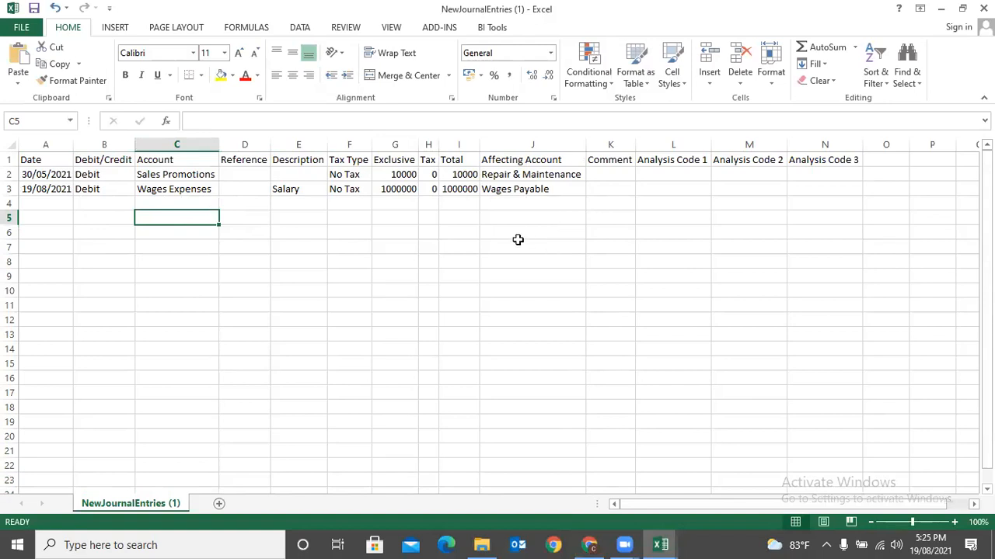
pyautogui.click(11, 174)
pyautogui.moveTo(11, 174); pyautogui.dragTo(31, 248)
pyautogui.hotkey('ctrl', 'c')
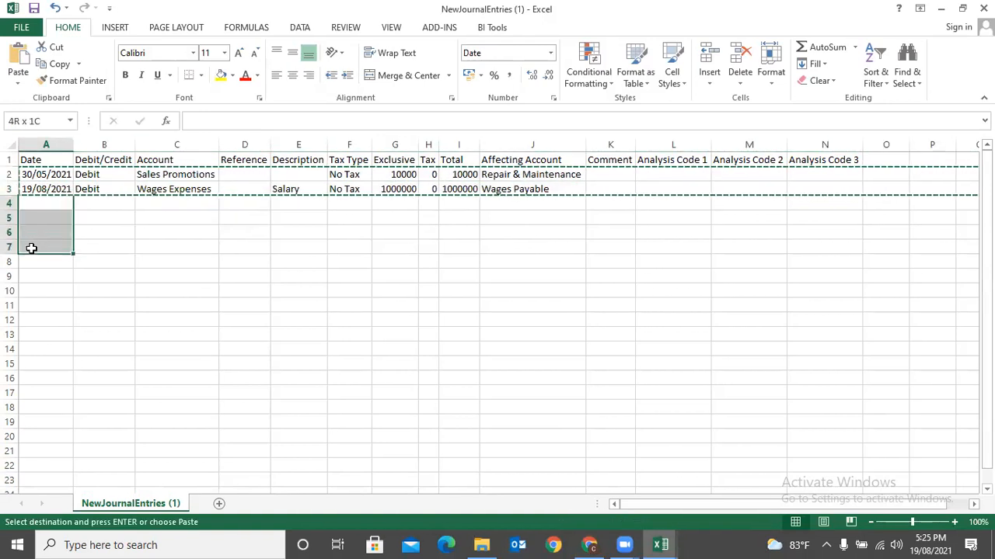
pyautogui.hotkey('ctrl', 'v')
pyautogui.click(248, 291)
# - Save the workbook in CSV format and close it
pyautogui.hotkey('ctrl', 's')
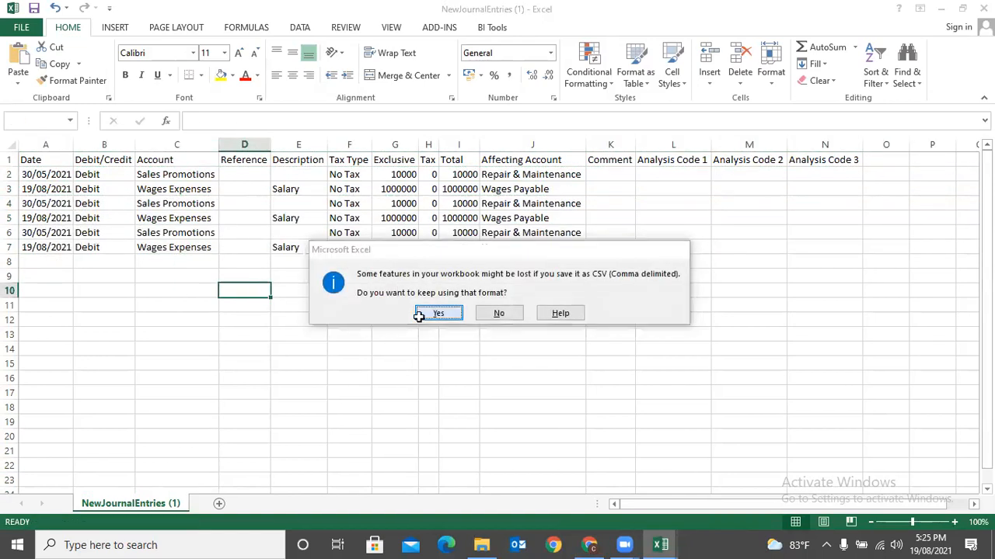
pyautogui.click(438, 313)
pyautogui.click(984, 9)
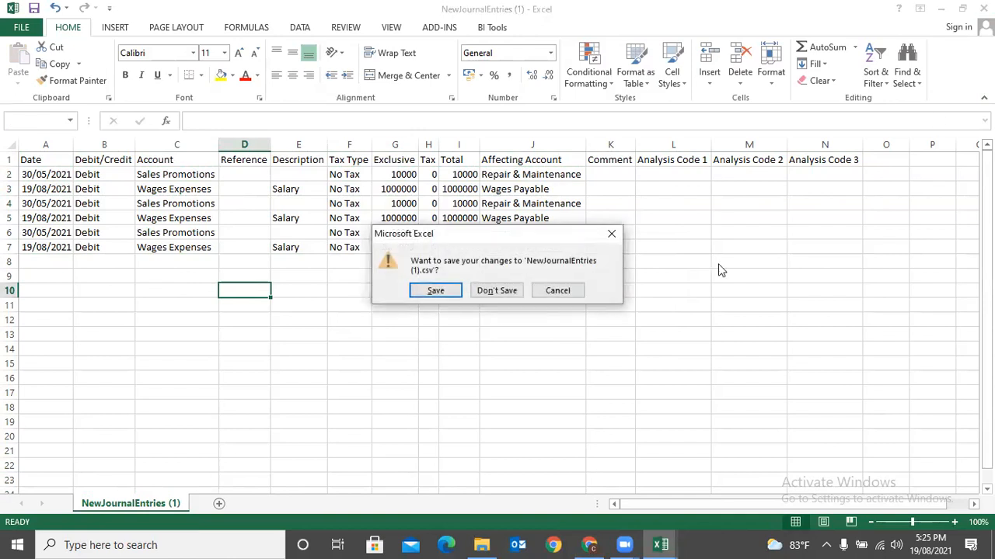
pyautogui.click(427, 297)
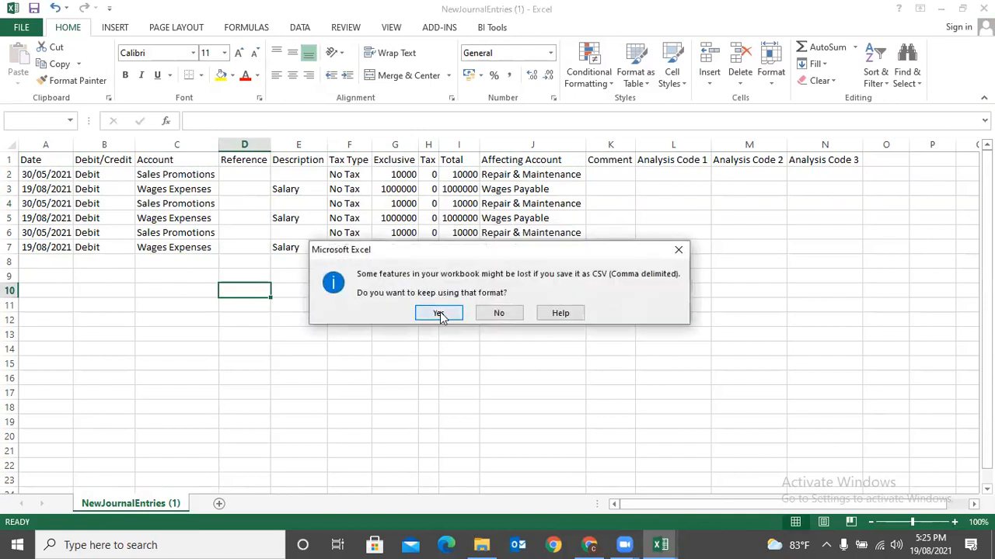
pyautogui.click(438, 313)
# - Import NewJournalEntries (1).csv, adding 6 rows so 8 new journals await review
pyautogui.click(589, 545)
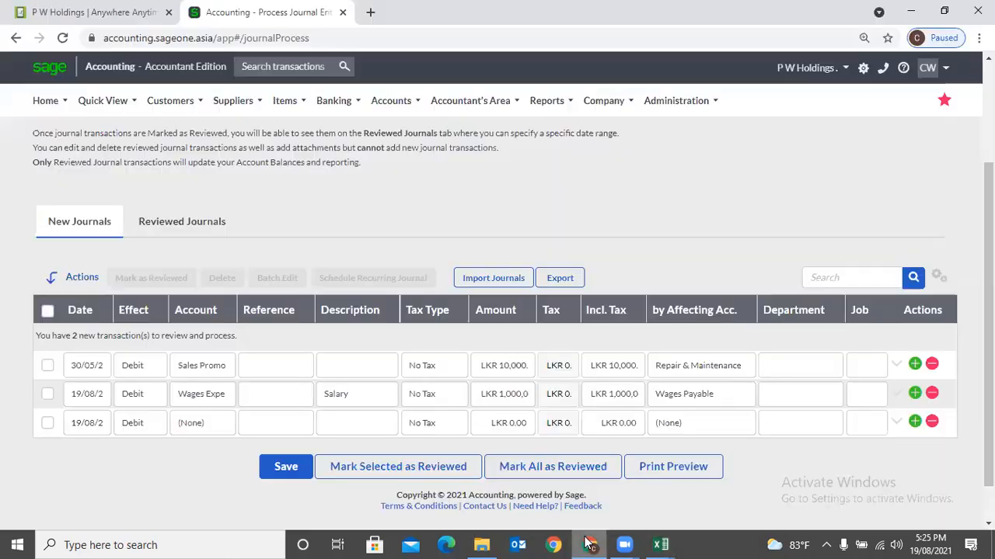
pyautogui.click(476, 279)
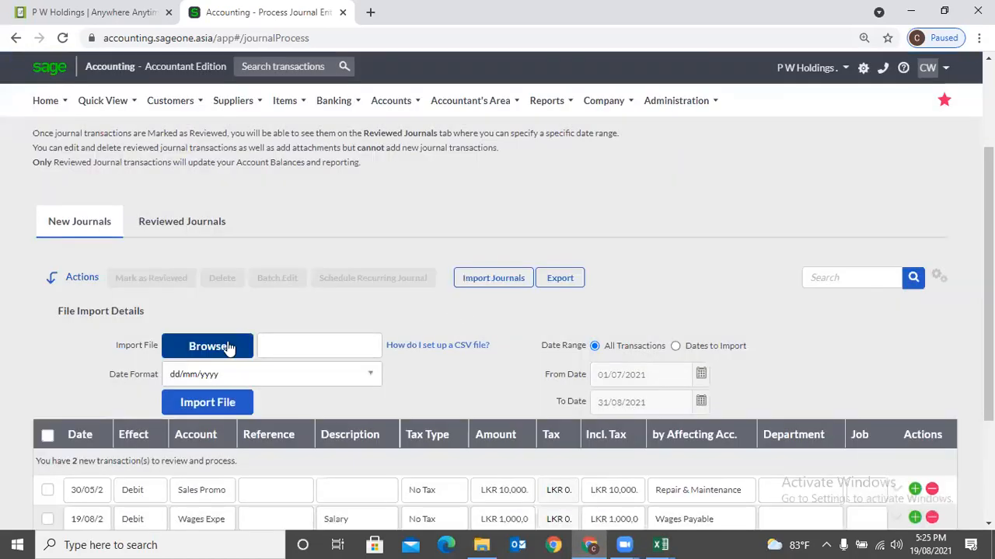
pyautogui.click(229, 347)
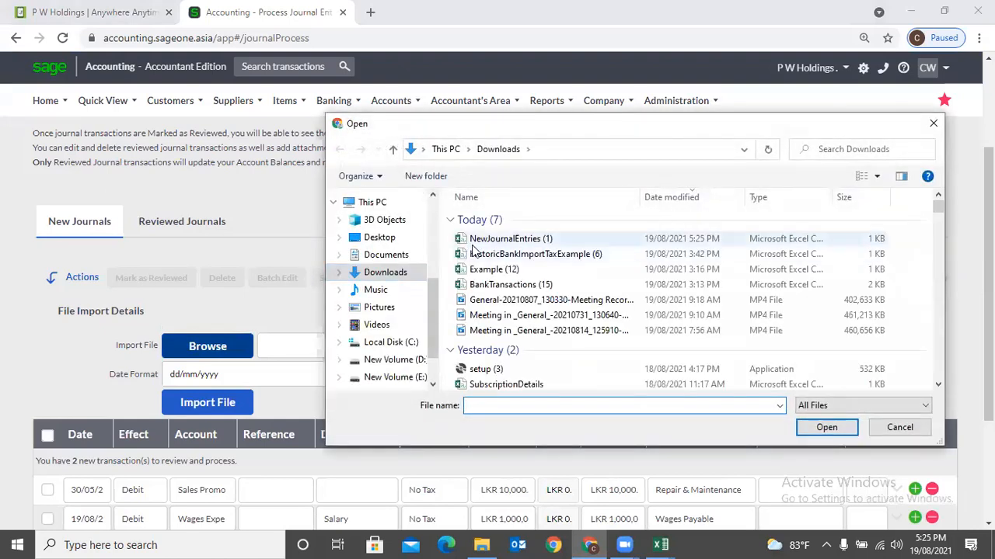
pyautogui.doubleClick(505, 240)
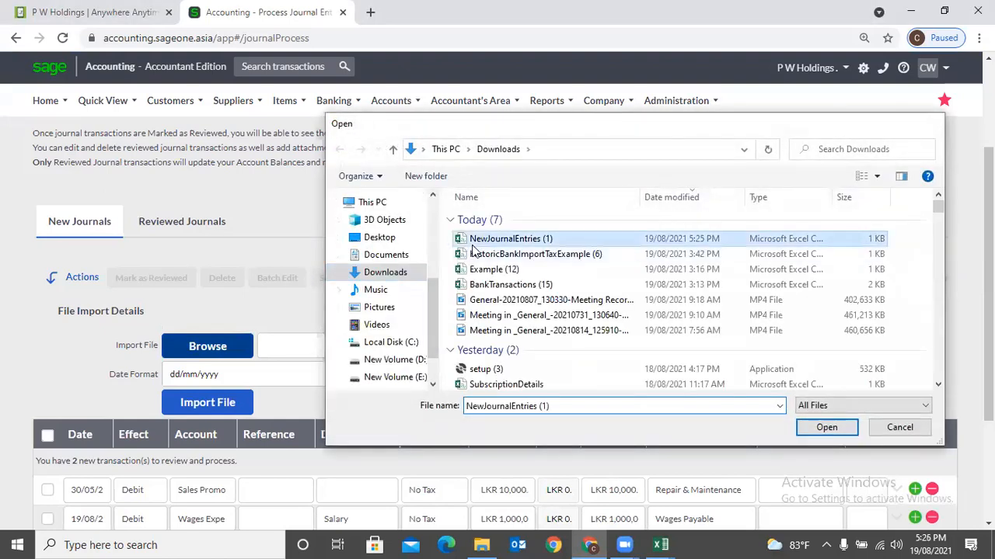
pyautogui.scroll(-3, 386, 265)
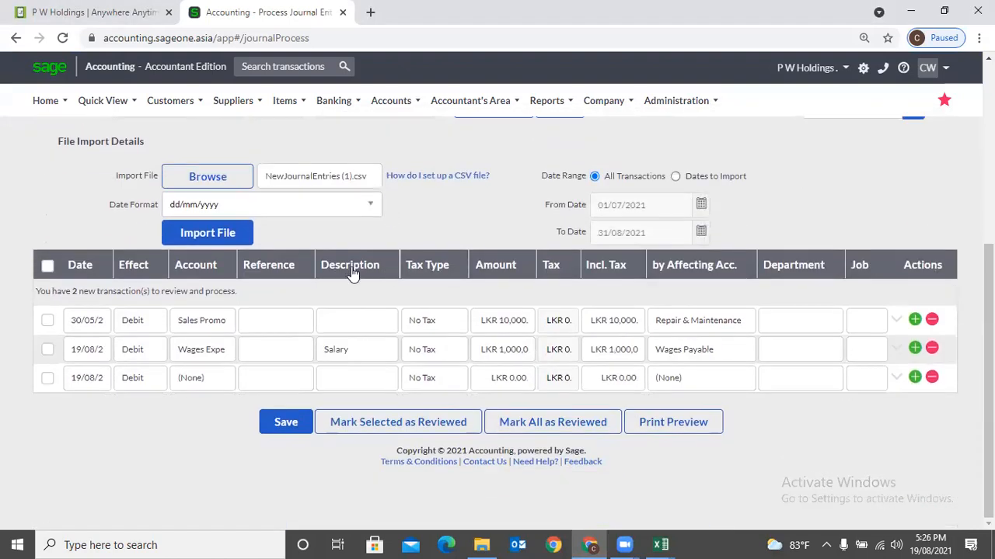
pyautogui.click(240, 237)
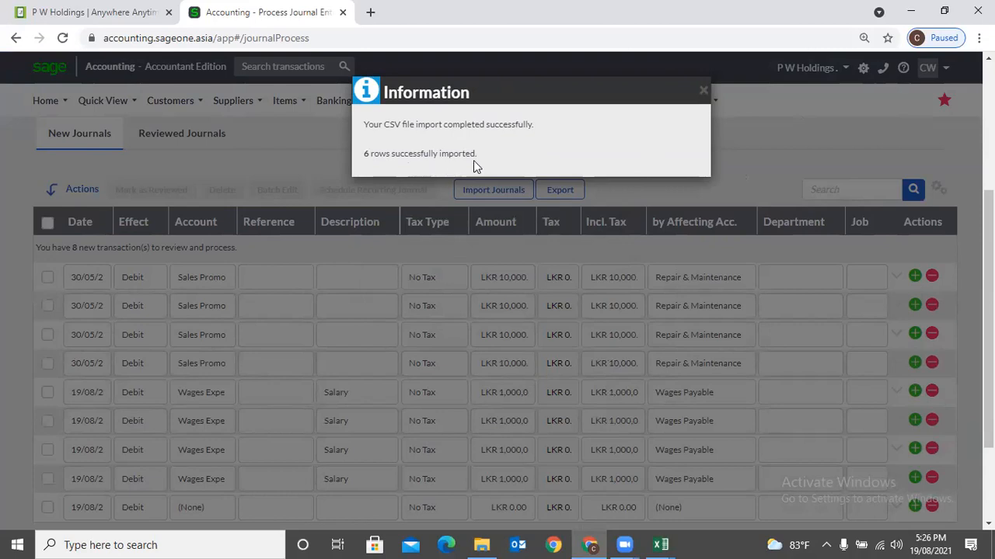
pyautogui.click(701, 93)
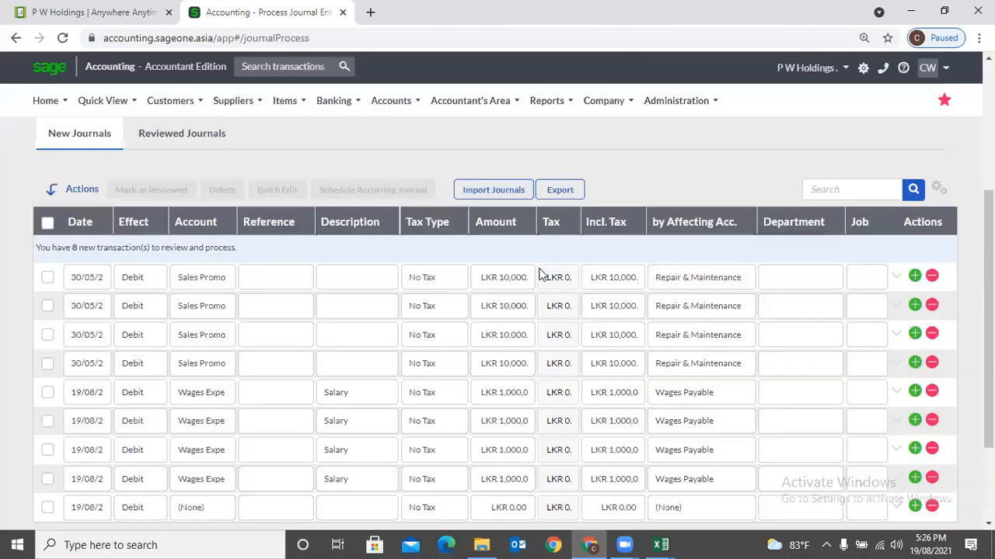
# - Mark the first two Sales Promo journals as reviewed, then show the Reviewed Journals list
pyautogui.scroll(-2, 428, 334)
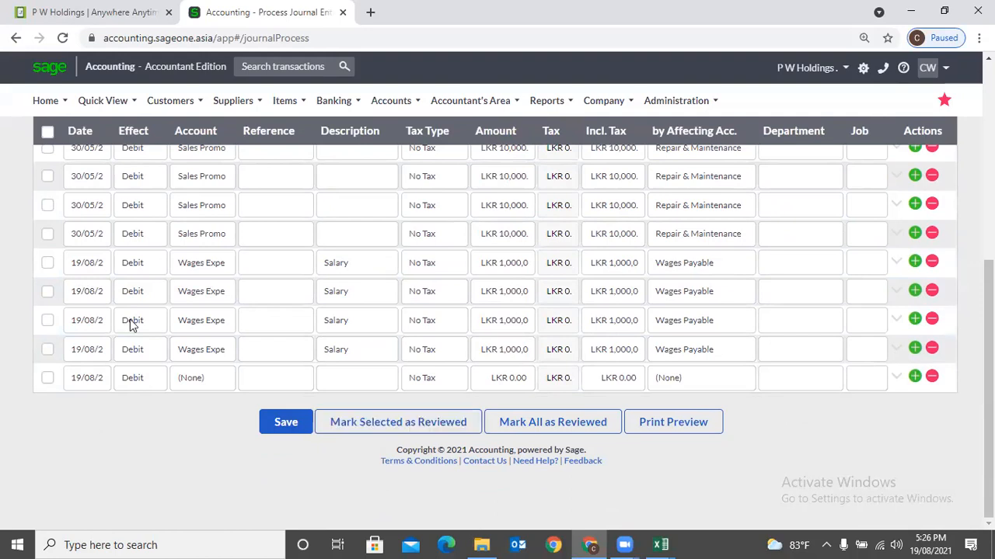
pyautogui.scroll(2, 97, 311)
pyautogui.click(47, 292)
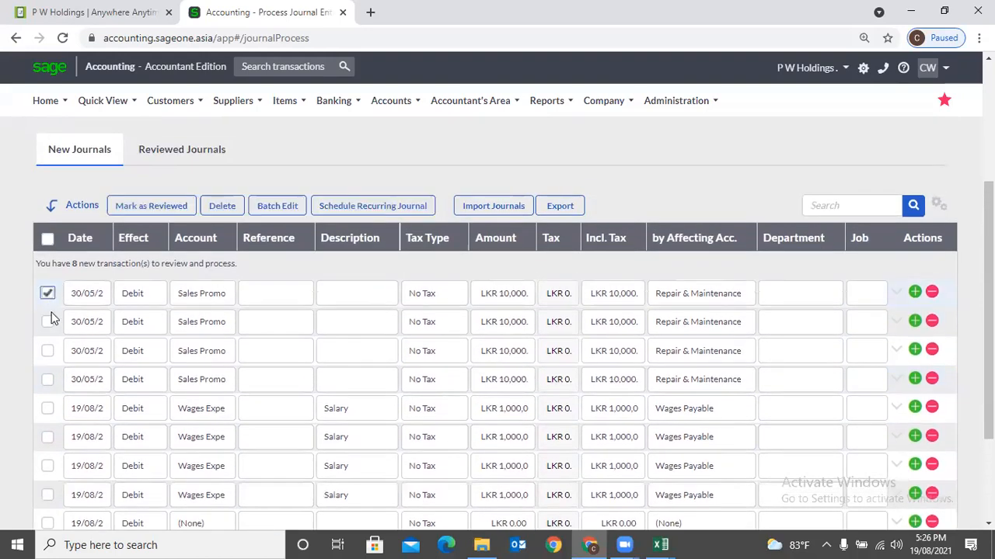
pyautogui.click(47, 322)
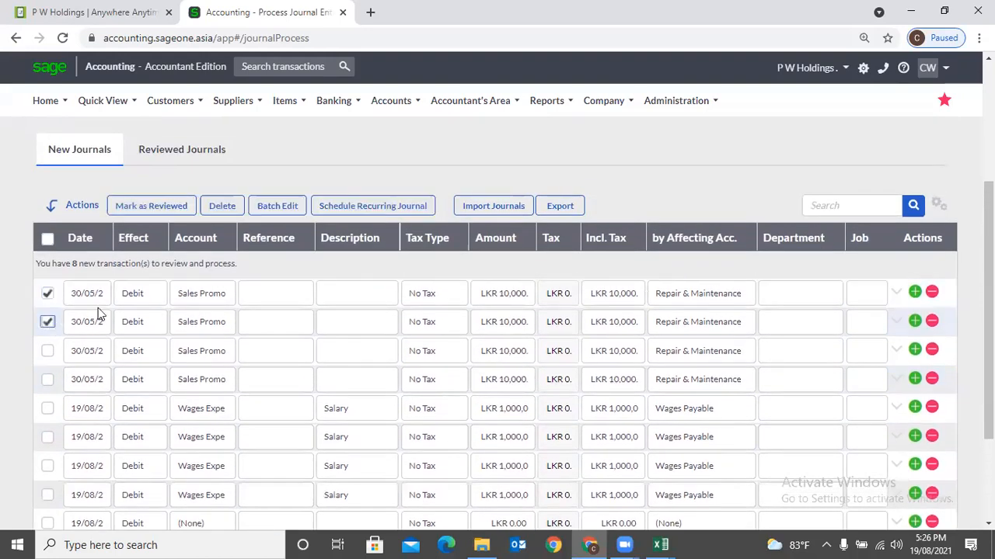
pyautogui.click(151, 207)
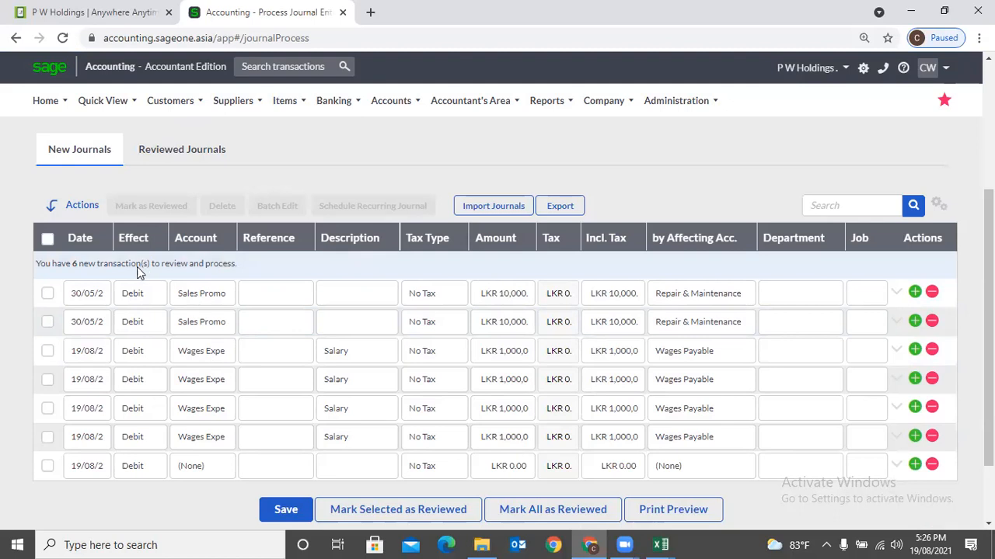
pyautogui.click(179, 166)
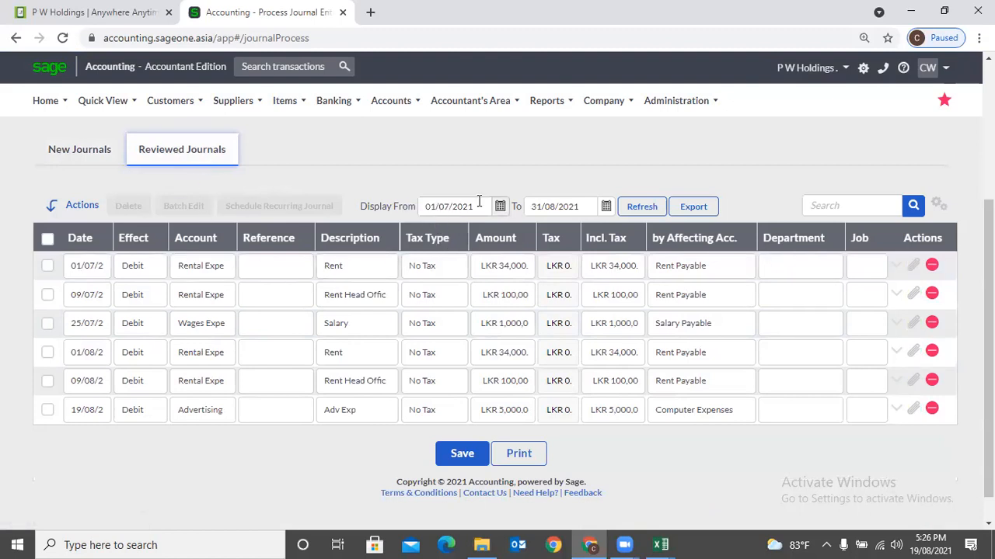
# - Refresh the reviewed list and expand the 01/07 Rent journal to show Department, Job and Area codes
pyautogui.click(647, 207)
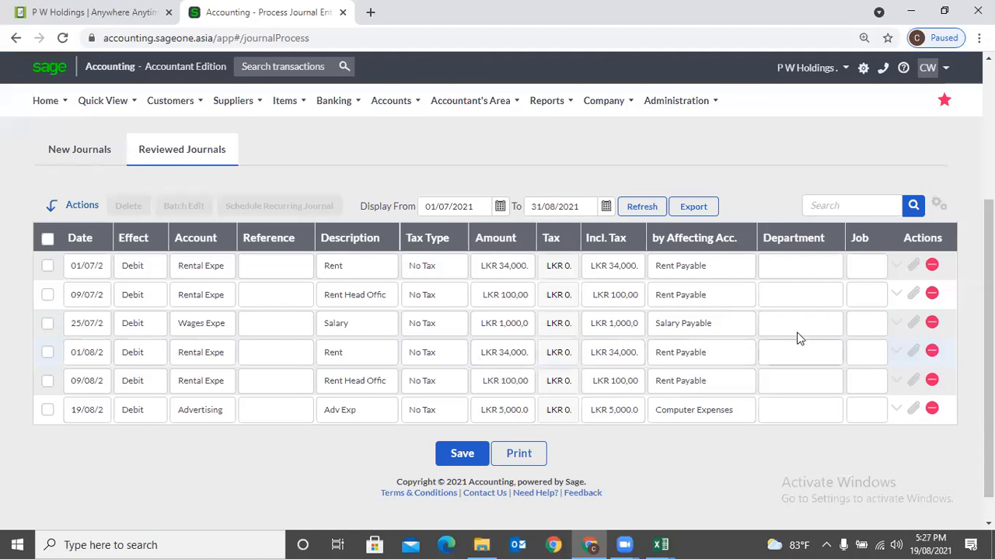
pyautogui.click(896, 267)
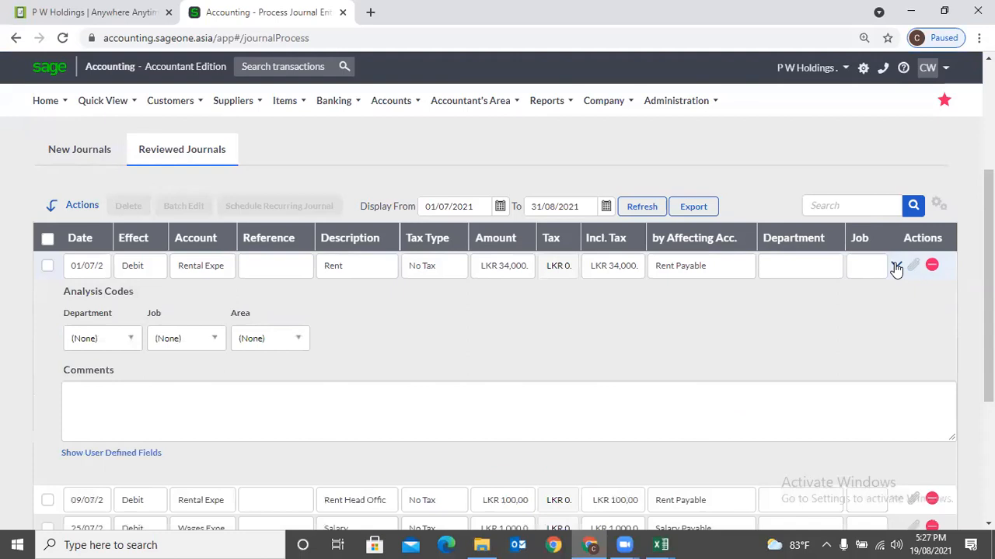
pyautogui.scroll(-1, 710, 342)
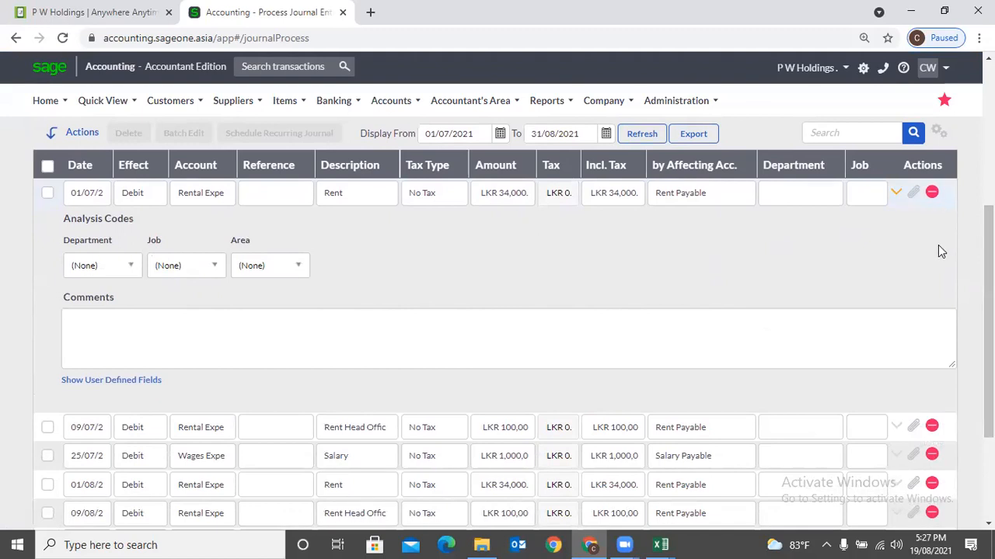
pyautogui.scroll(-1, 940, 251)
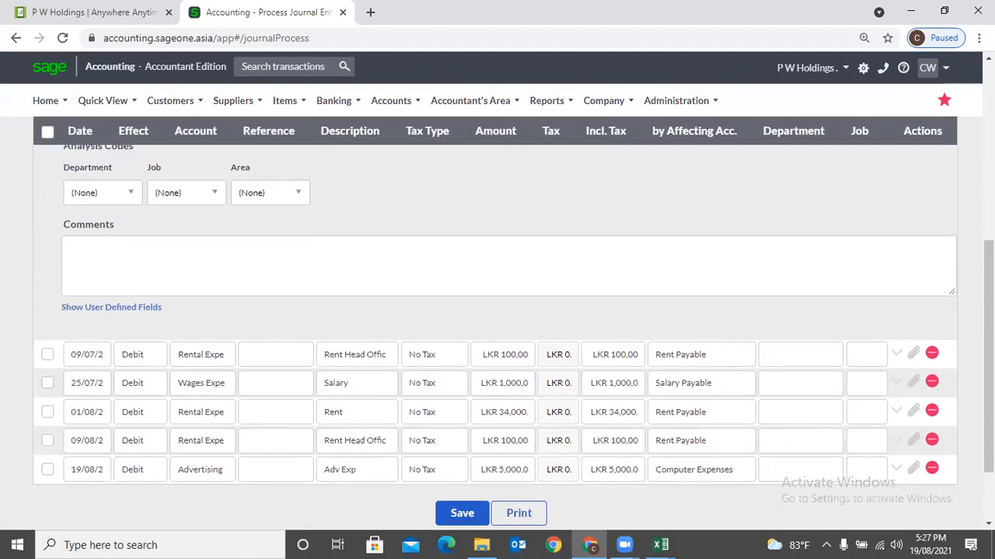
# - Delete the 25/07 Salary and 09/07 rent reviewed journals, then go back to New Journals
pyautogui.click(932, 382)
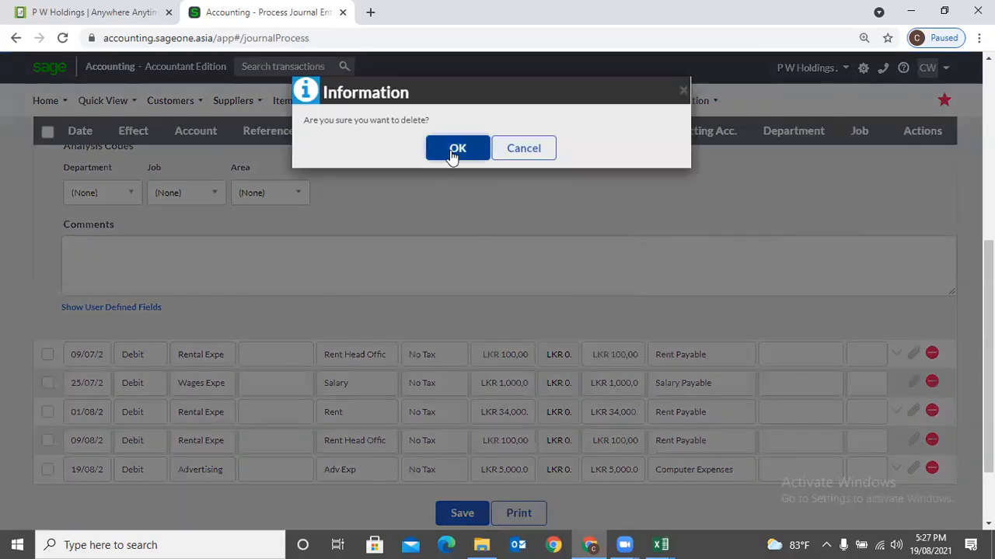
pyautogui.click(455, 150)
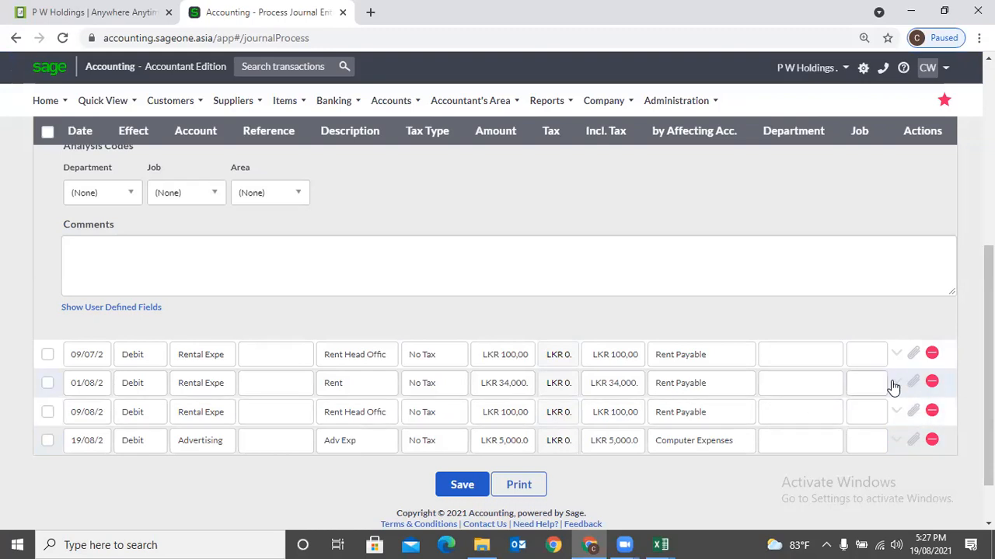
pyautogui.click(931, 354)
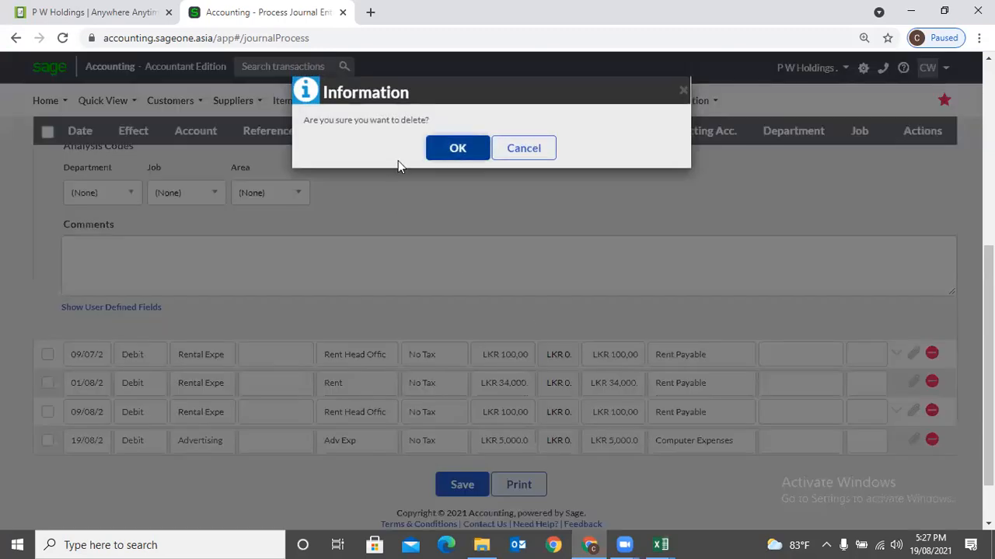
pyautogui.click(448, 155)
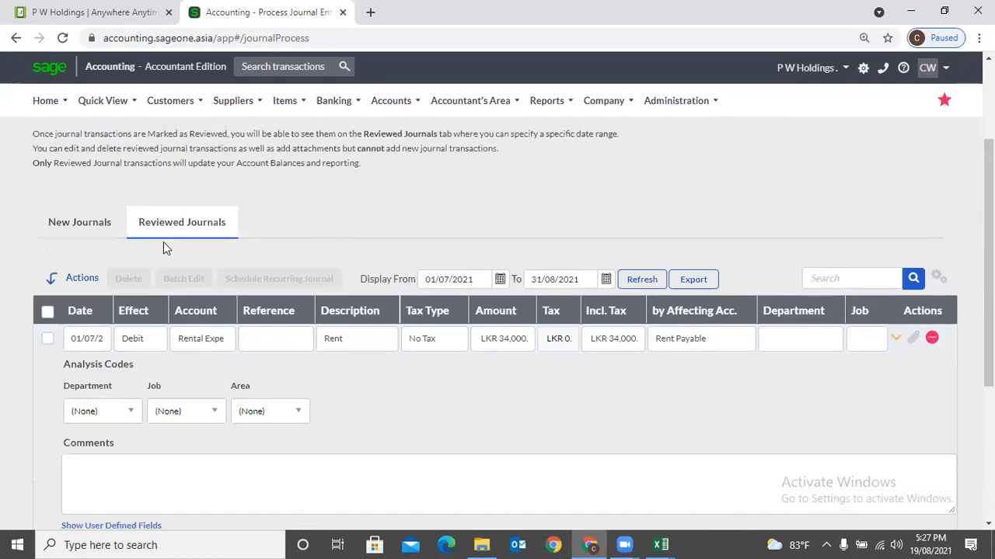
pyautogui.click(84, 224)
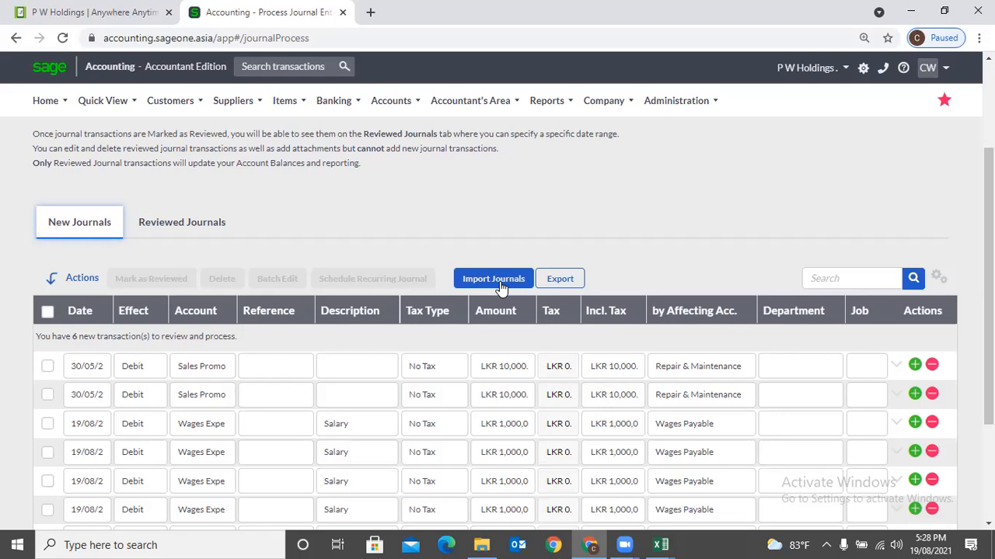
pyautogui.moveTo(472, 107)
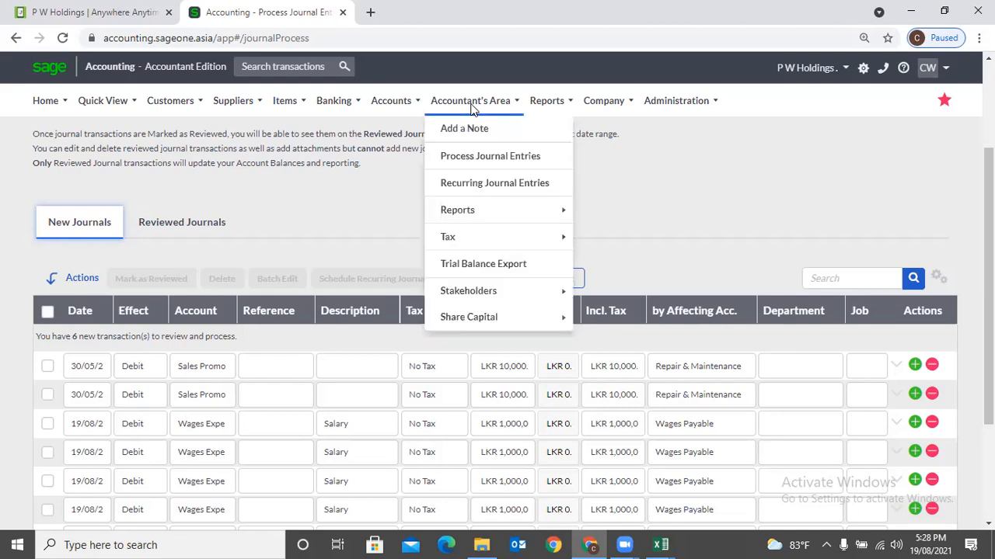
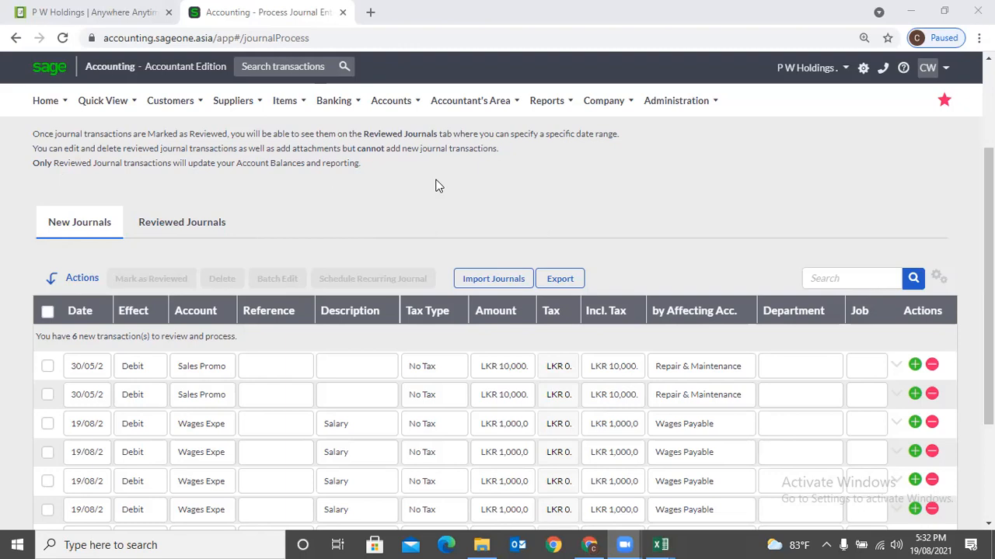
# - Bring up the Windows date and calendar flyout from the taskbar clock
pyautogui.moveTo(457, 116)
pyautogui.click(931, 544)
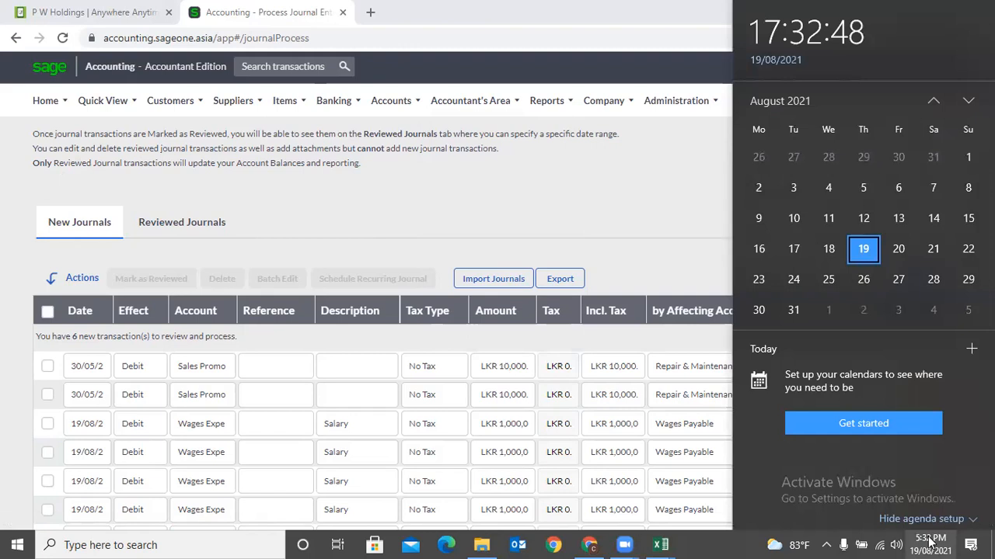
# - Dismiss the calendar flyout to reveal the six unreviewed New Journals transactions
pyautogui.click(600, 201)
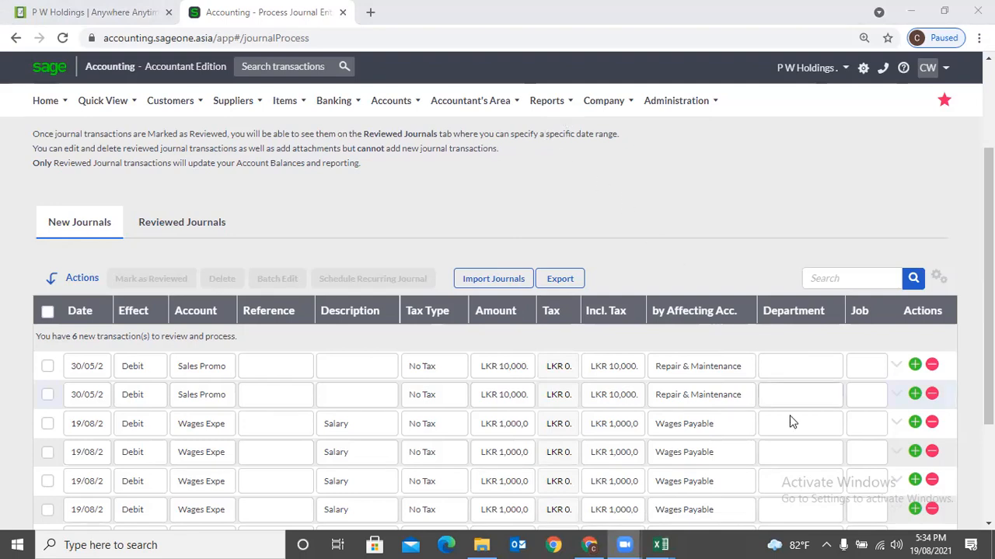
pyautogui.click(940, 541)
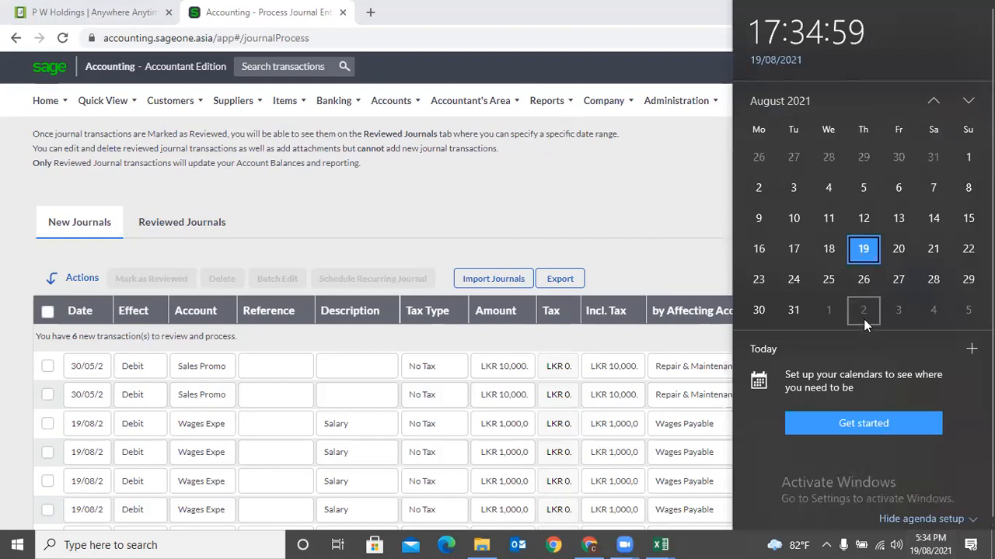
pyautogui.click(934, 320)
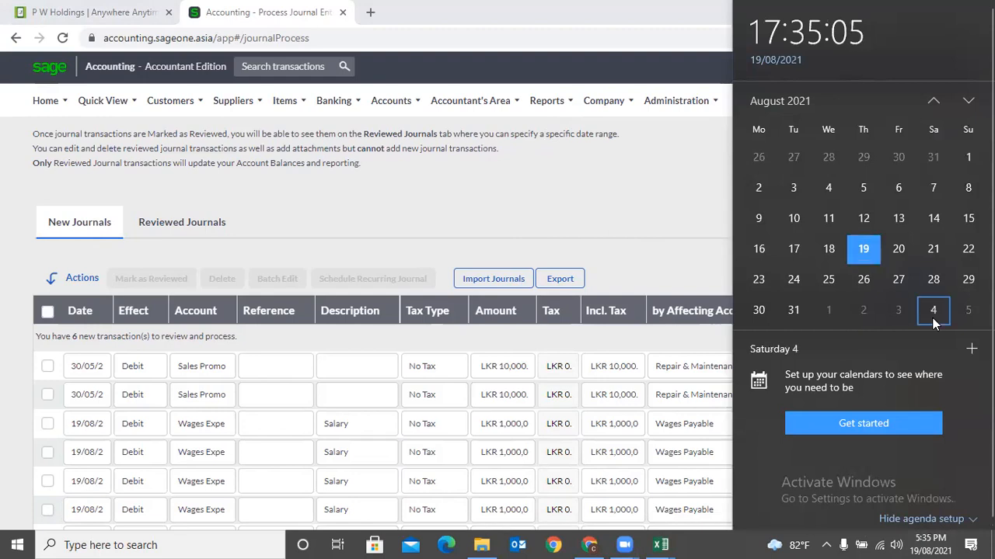
pyautogui.click(867, 312)
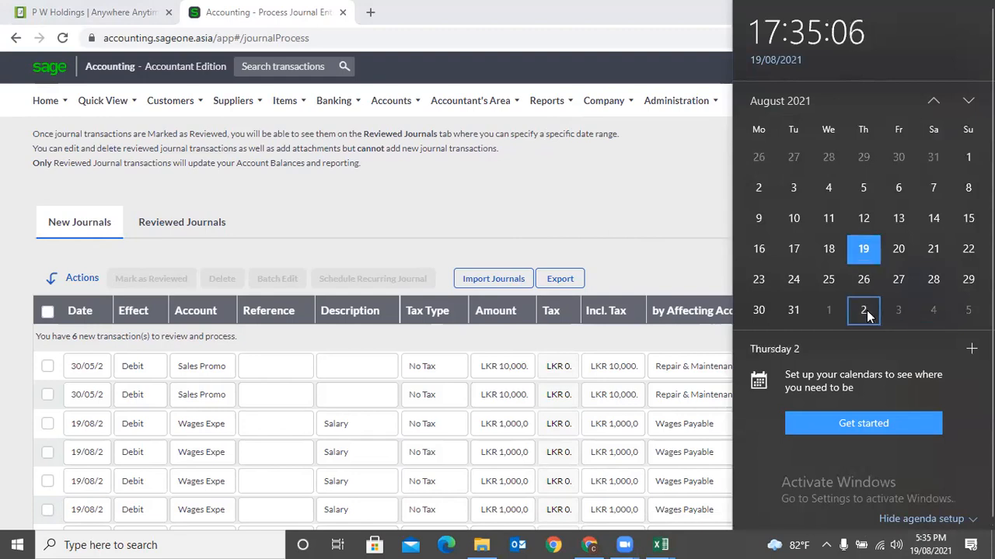
pyautogui.click(968, 101)
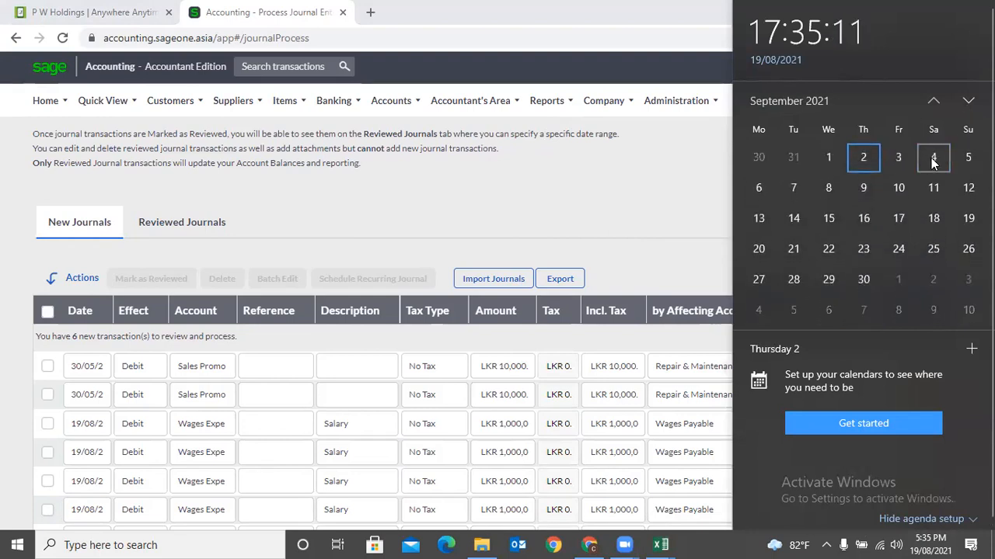
pyautogui.click(934, 159)
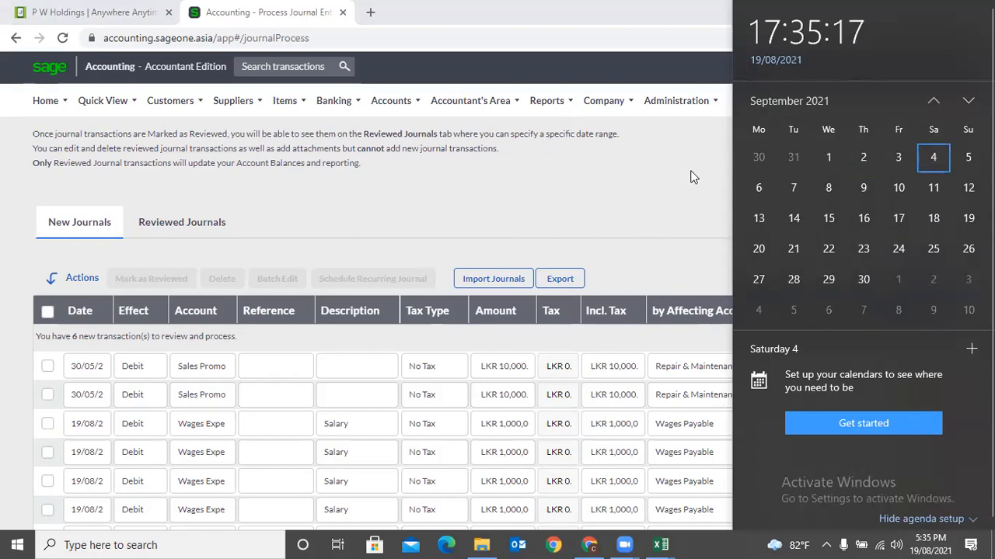
pyautogui.click(638, 171)
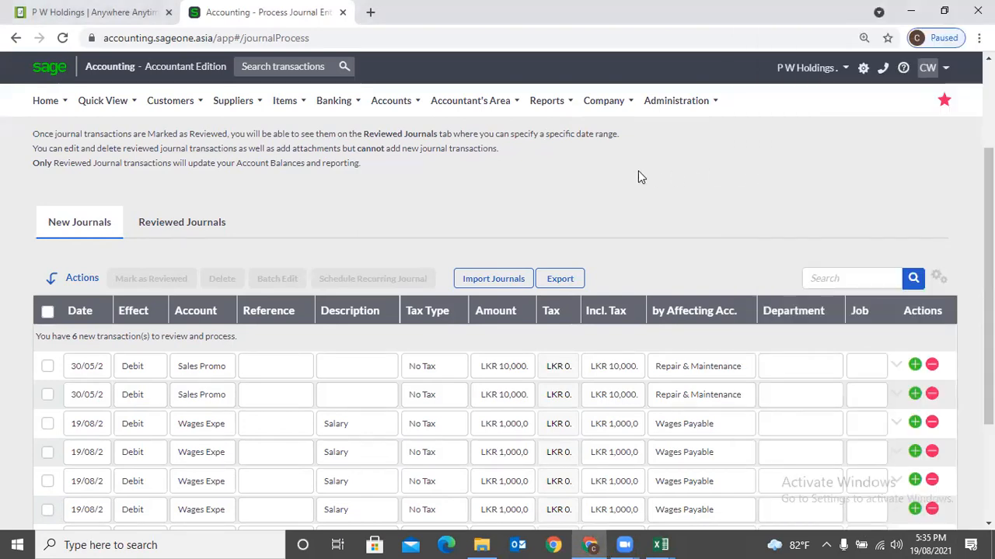